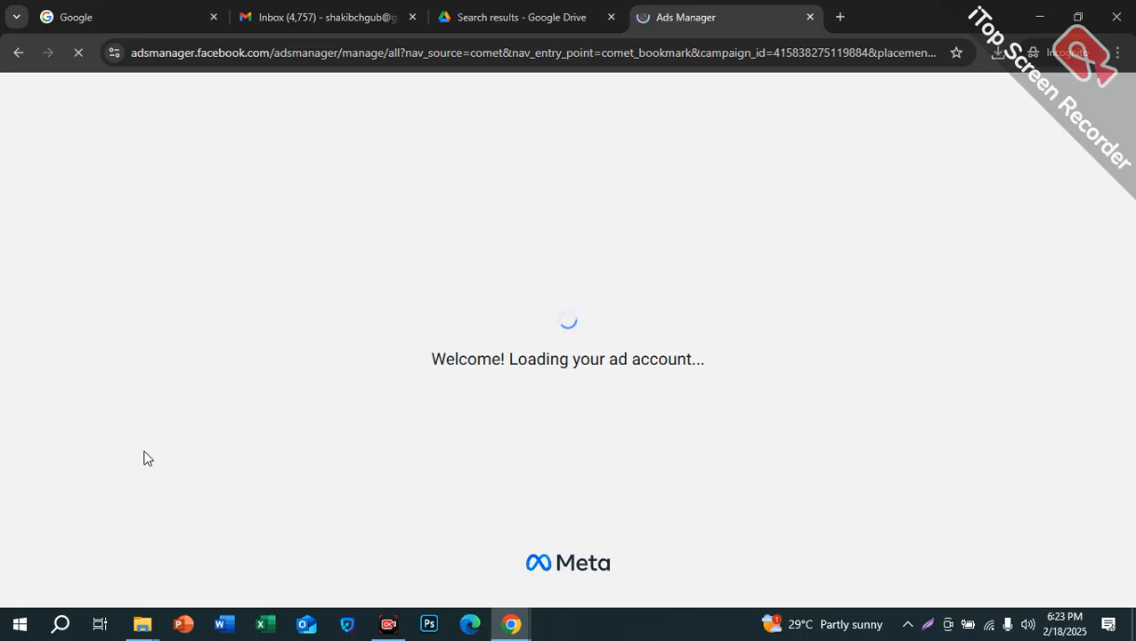
pyautogui.click(840, 17)
pyautogui.click(677, 16)
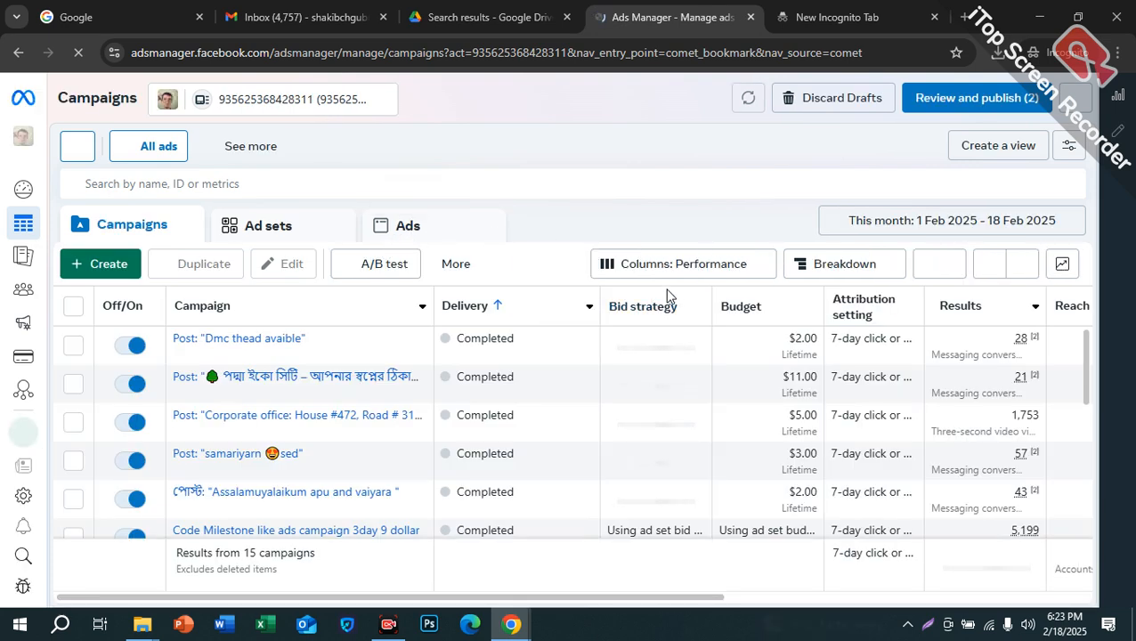
# Switch to the A+ Digital Agency ad account in the Chowdhury Ads Agency business portfolio and dismiss the payment-method notice
pyautogui.click(272, 109)
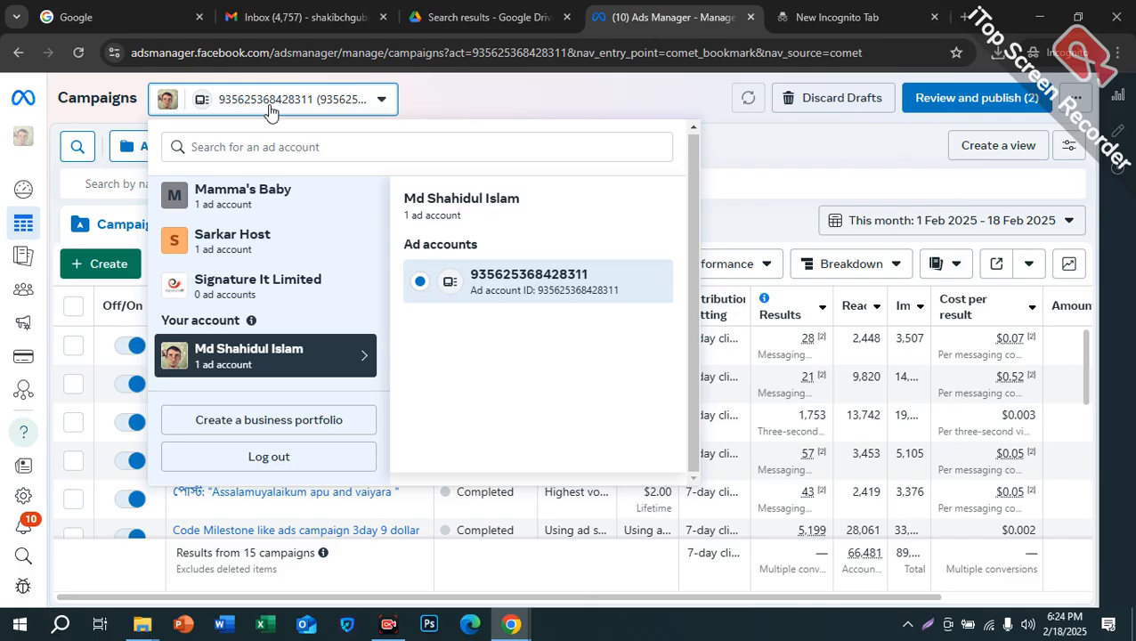
pyautogui.click(346, 105)
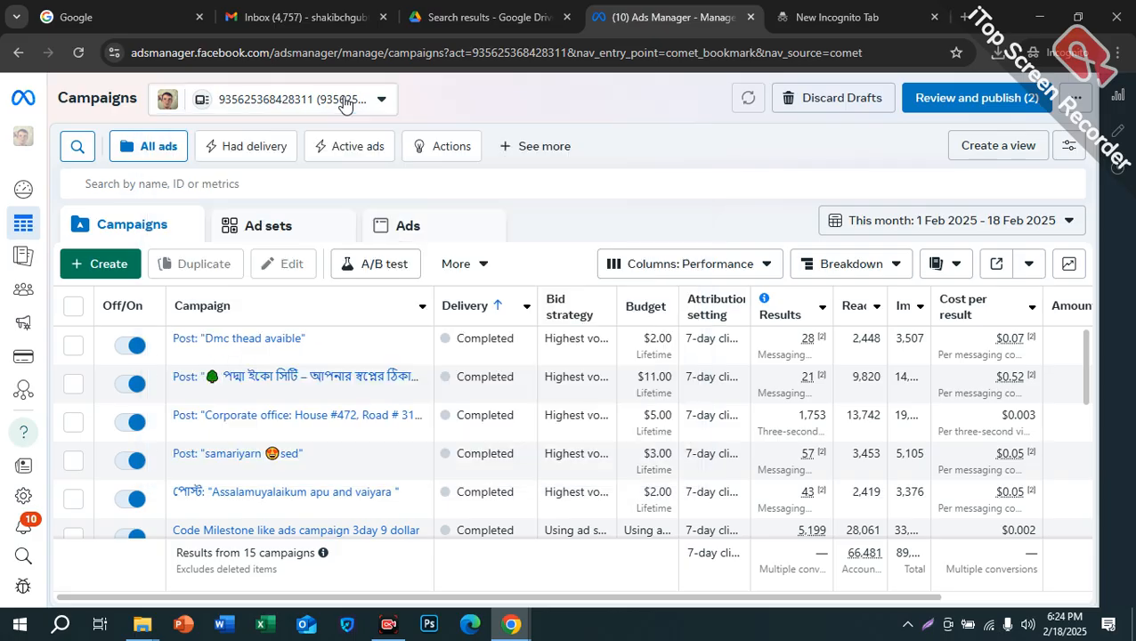
pyautogui.click(343, 104)
pyautogui.scroll(5, 236, 338)
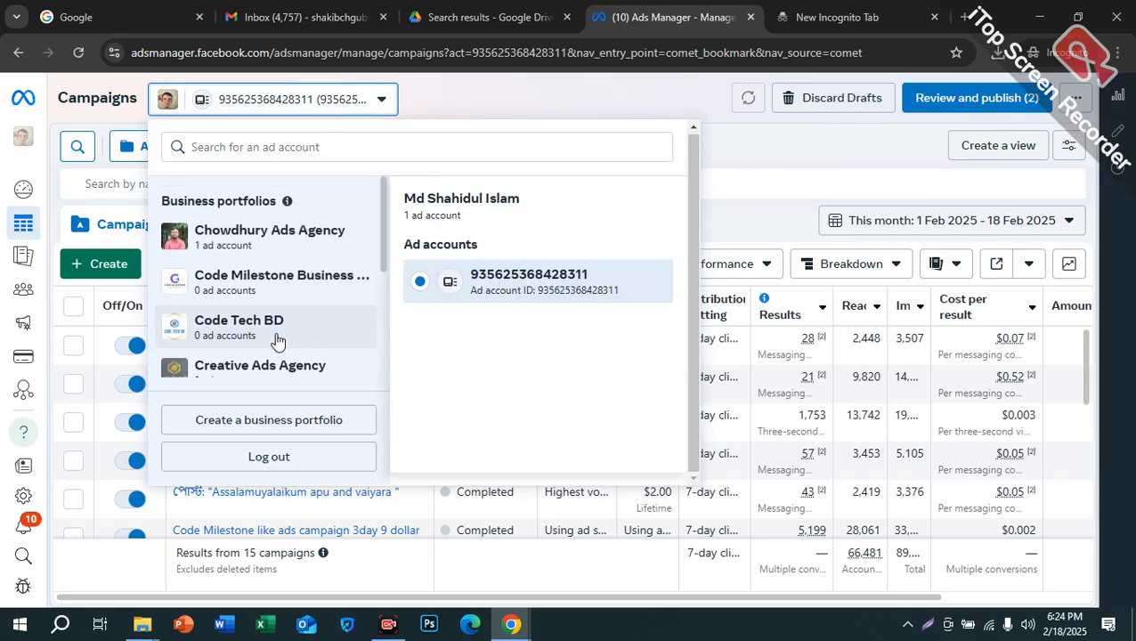
pyautogui.scroll(-5, 254, 258)
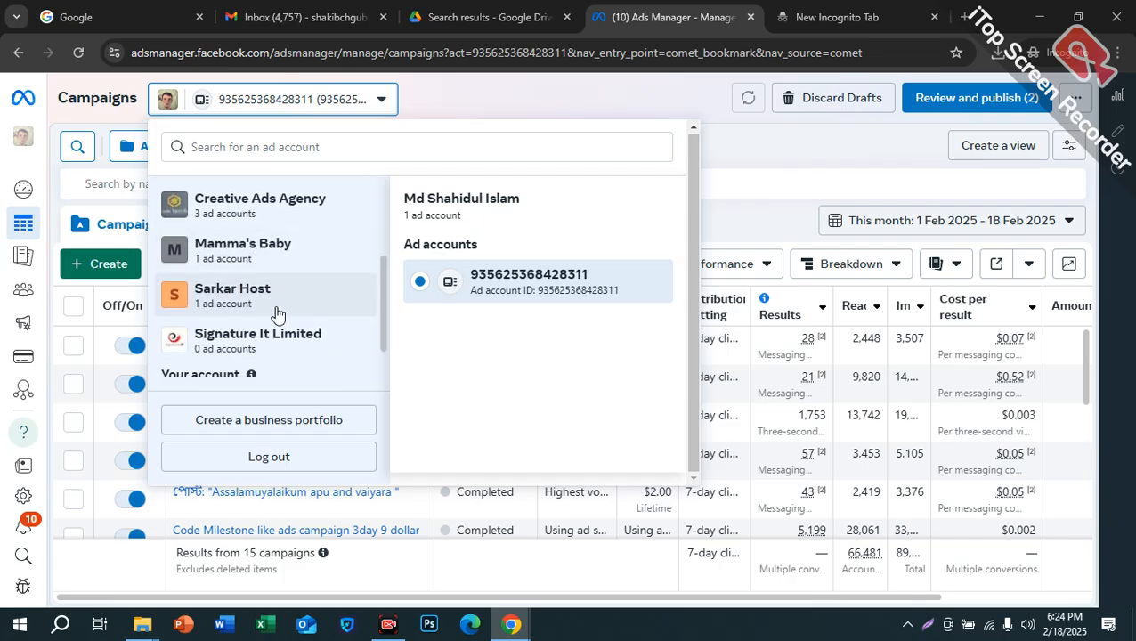
pyautogui.scroll(4, 299, 341)
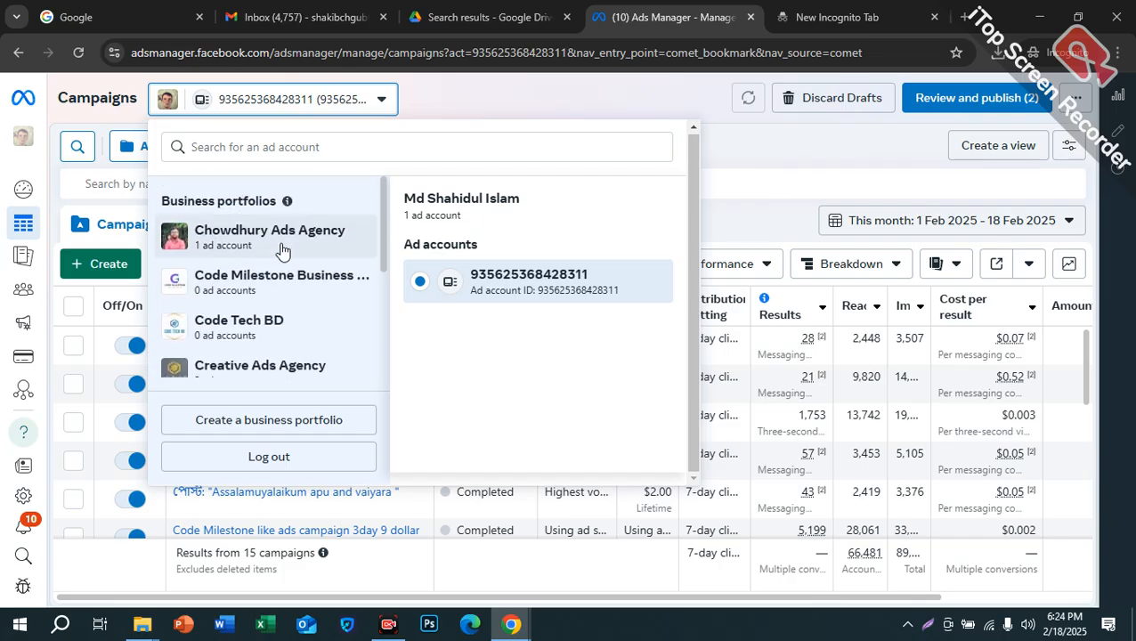
pyautogui.click(282, 251)
pyautogui.click(512, 379)
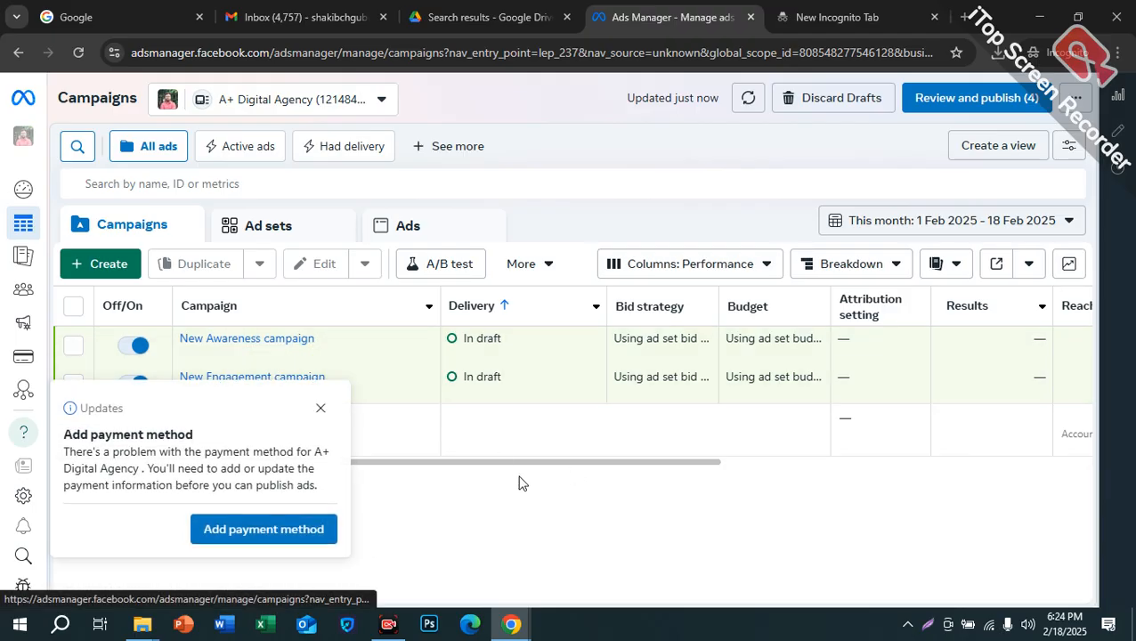
pyautogui.moveTo(725, 462); pyautogui.dragTo(1129, 511)
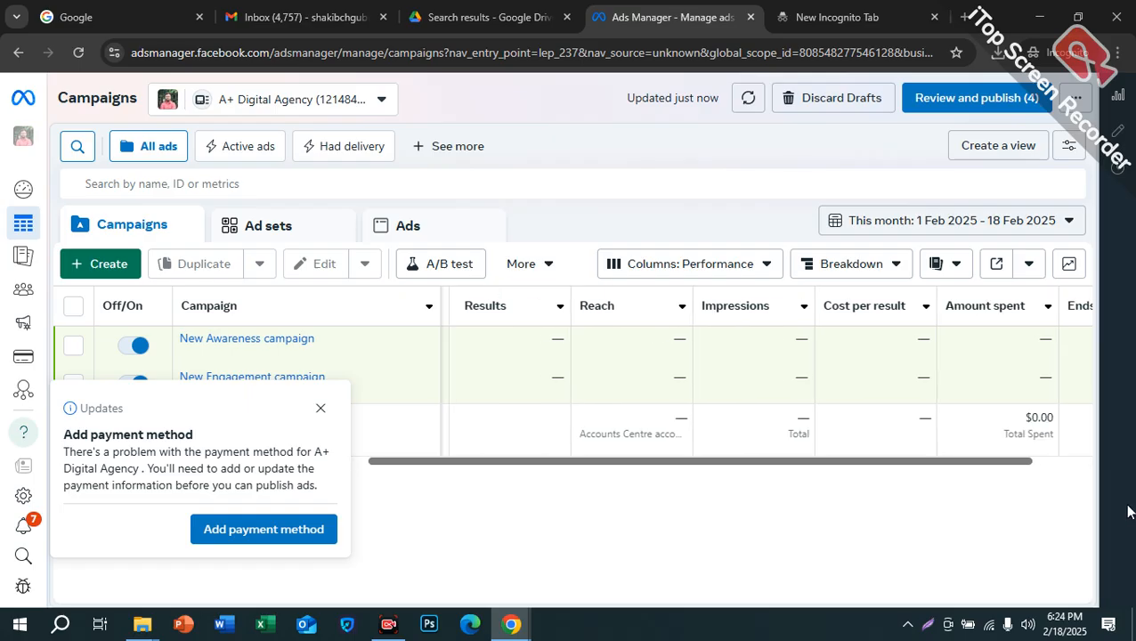
pyautogui.click(319, 409)
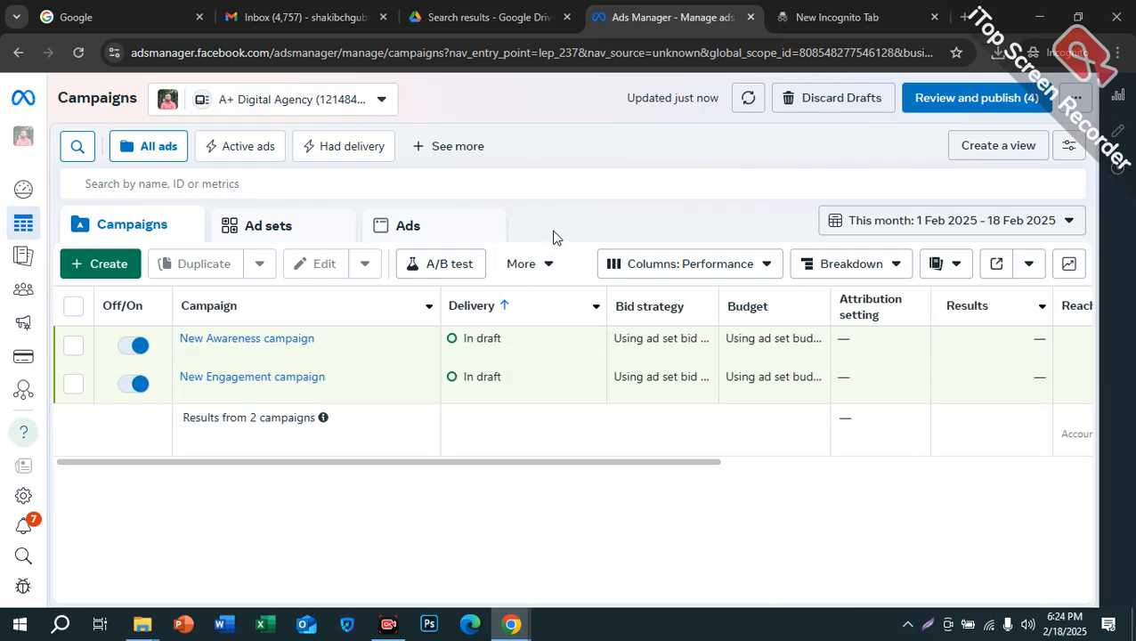
# Start creating a campaign and go to the account overview from its account-information notice
pyautogui.click(89, 264)
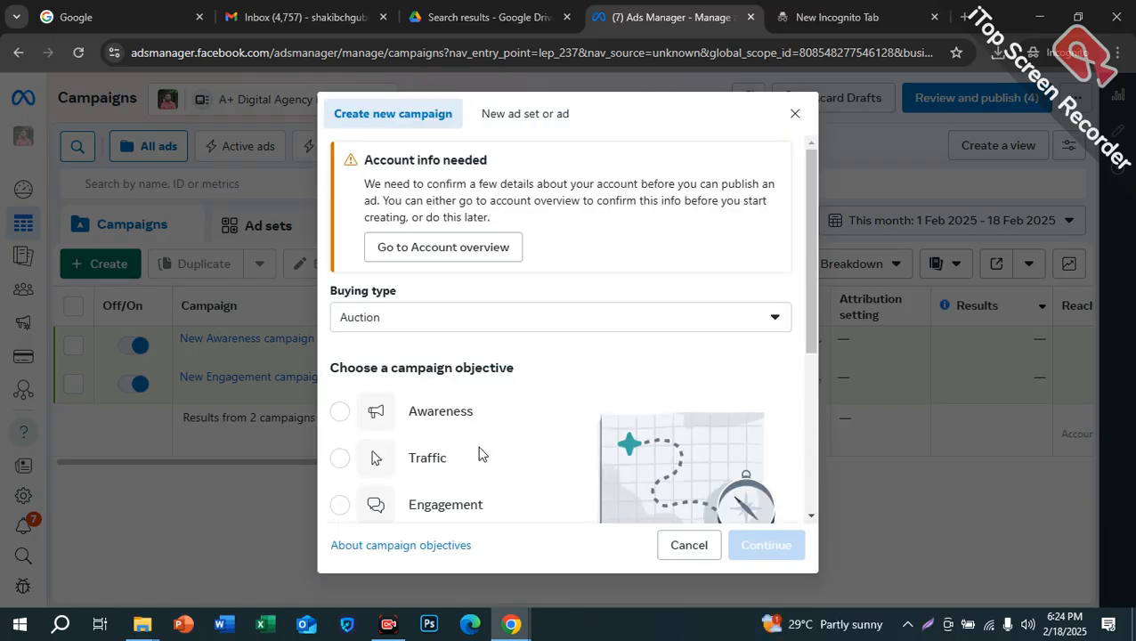
pyautogui.scroll(-2, 450, 478)
pyautogui.scroll(2, 449, 476)
pyautogui.moveTo(437, 184); pyautogui.dragTo(729, 184)
pyautogui.click(459, 253)
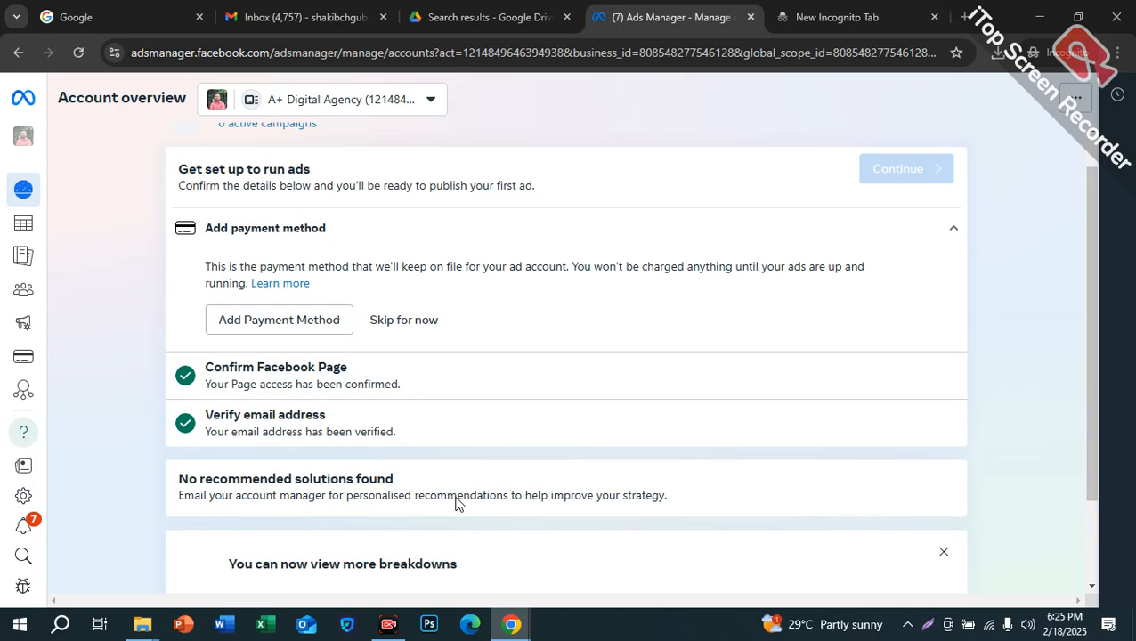
# Review the ad account's setup checklist, covering payment method, Facebook Page confirmation and email verification
pyautogui.scroll(-3, 459, 502)
pyautogui.scroll(3, 181, 286)
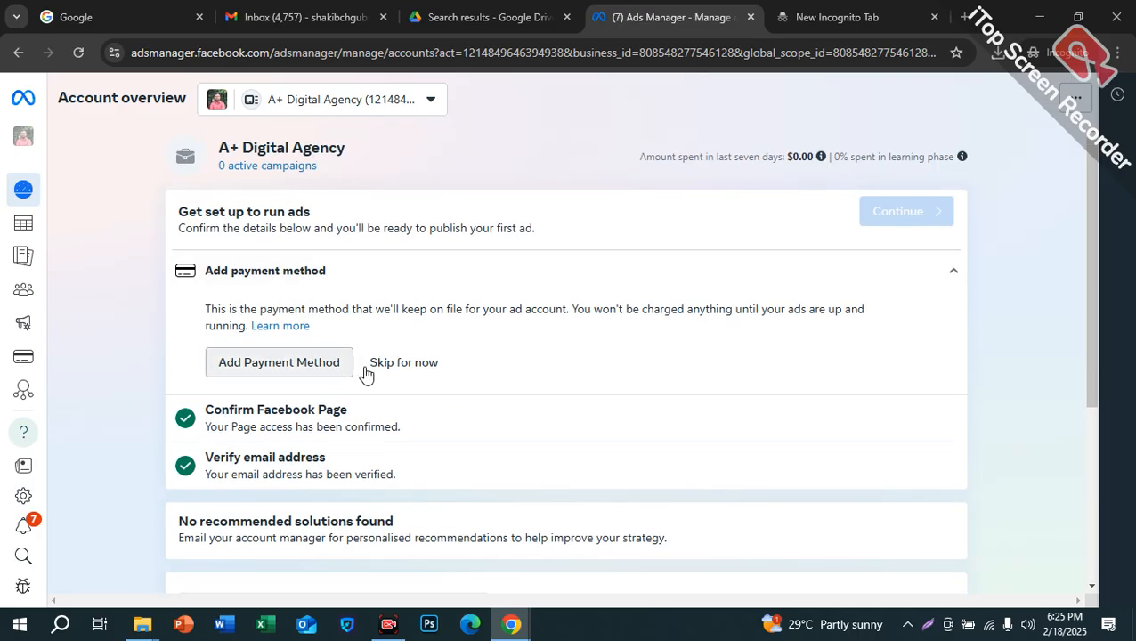
pyautogui.scroll(-2, 453, 416)
pyautogui.scroll(-3, 406, 429)
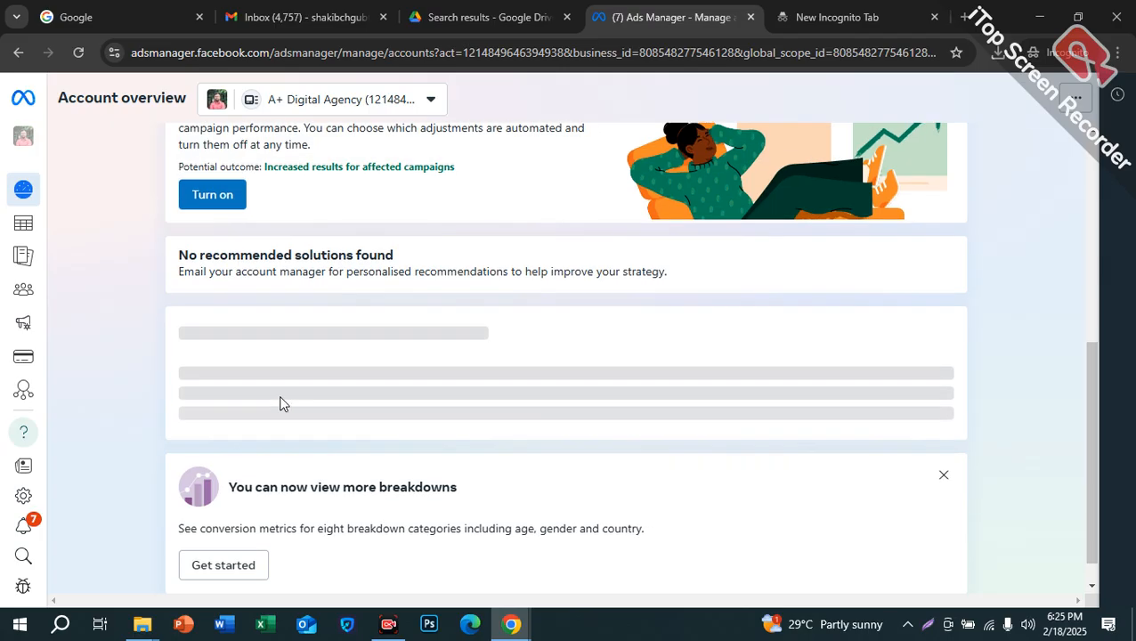
pyautogui.scroll(2, 401, 426)
pyautogui.scroll(2, 399, 426)
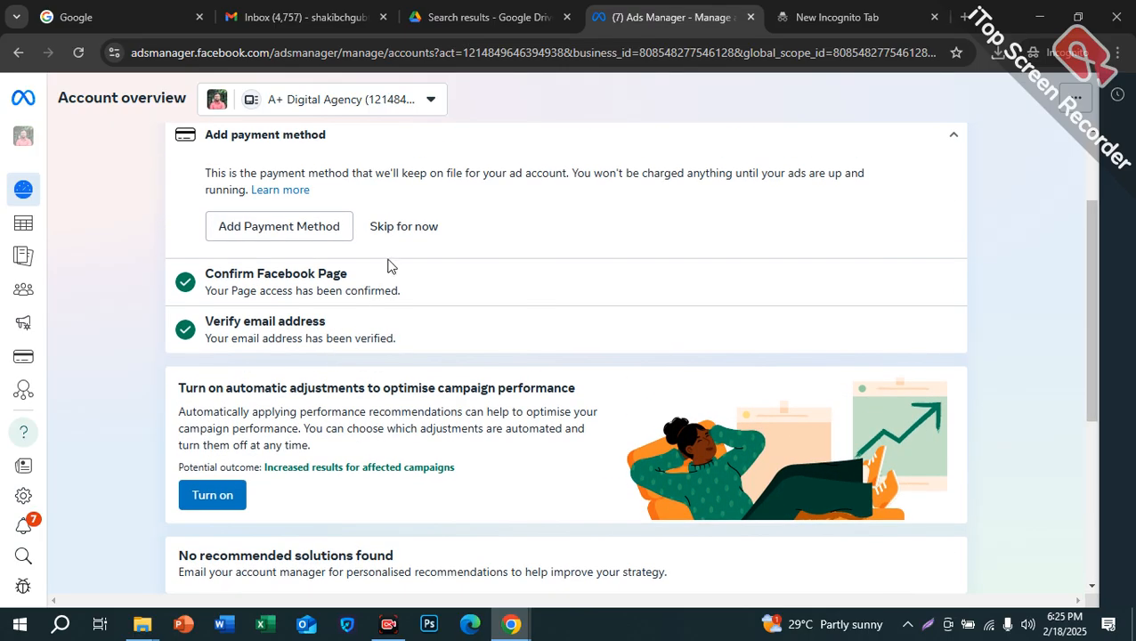
pyautogui.moveTo(262, 276); pyautogui.dragTo(350, 276)
pyautogui.moveTo(240, 324); pyautogui.dragTo(343, 342)
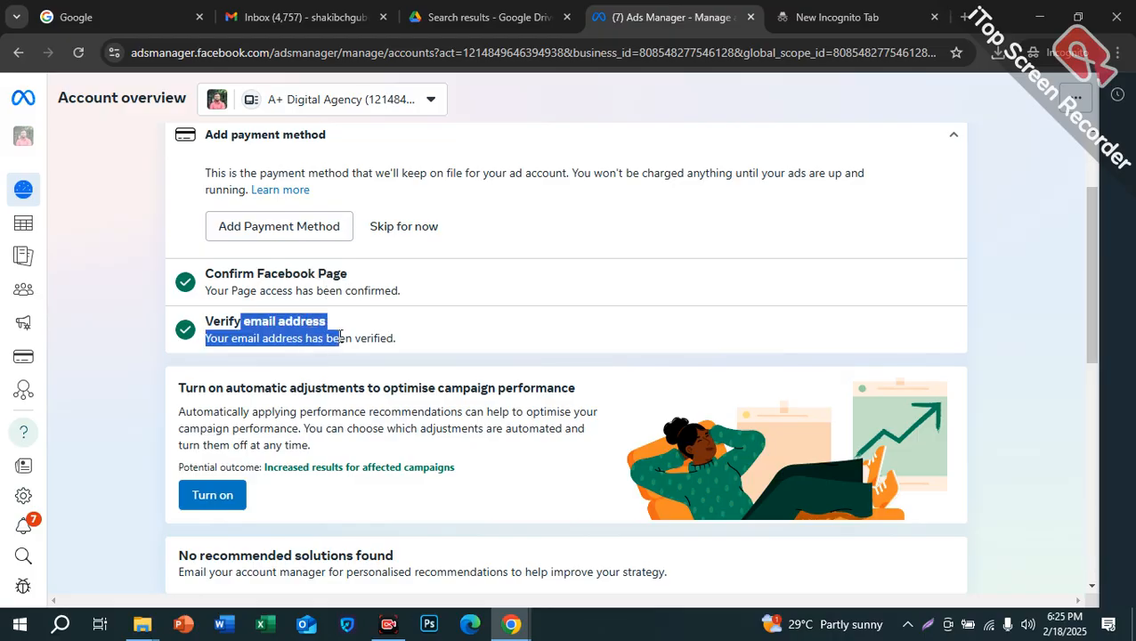
# Examine the Conversions API setup task and the pixels it offers in the account overview
pyautogui.scroll(-5, 431, 365)
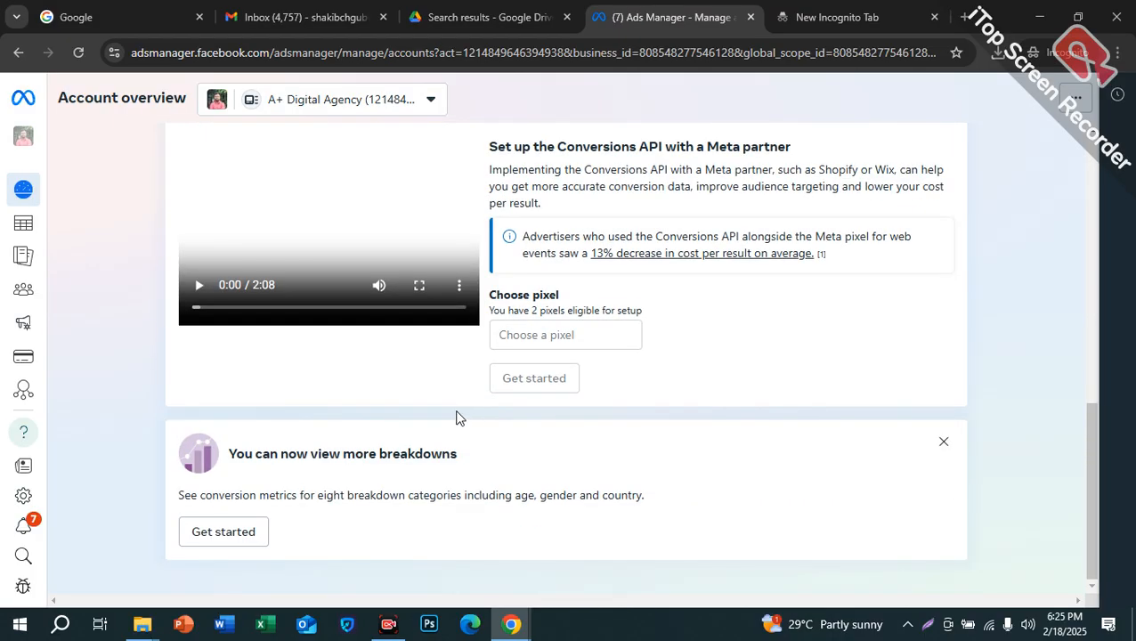
pyautogui.scroll(3, 431, 406)
pyautogui.scroll(-1, 533, 440)
pyautogui.scroll(-1, 550, 585)
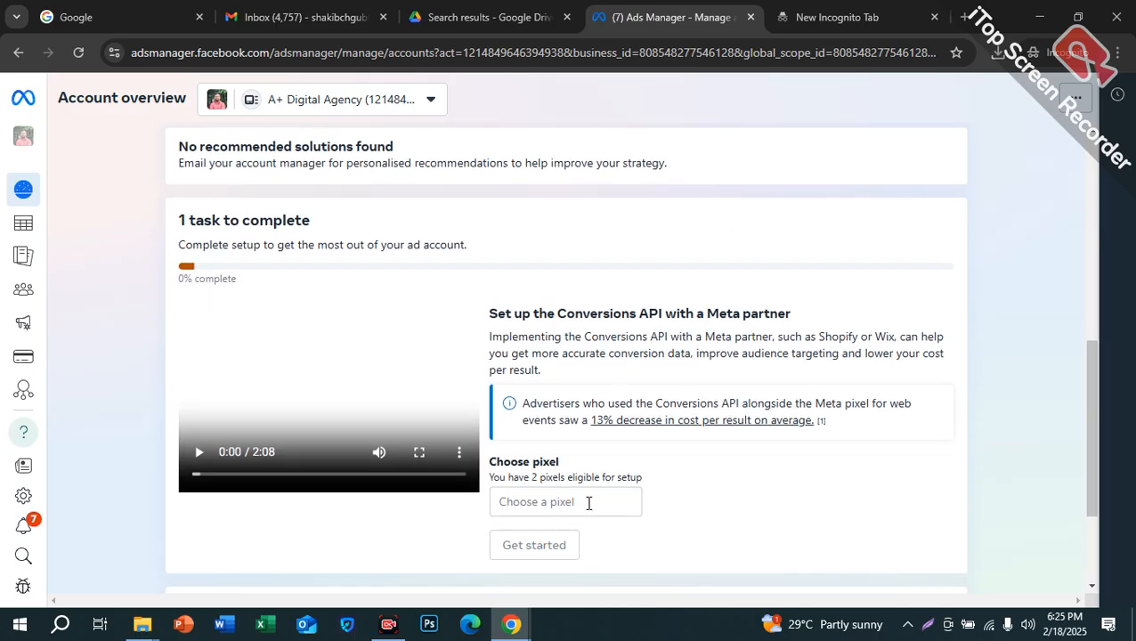
pyautogui.click(567, 503)
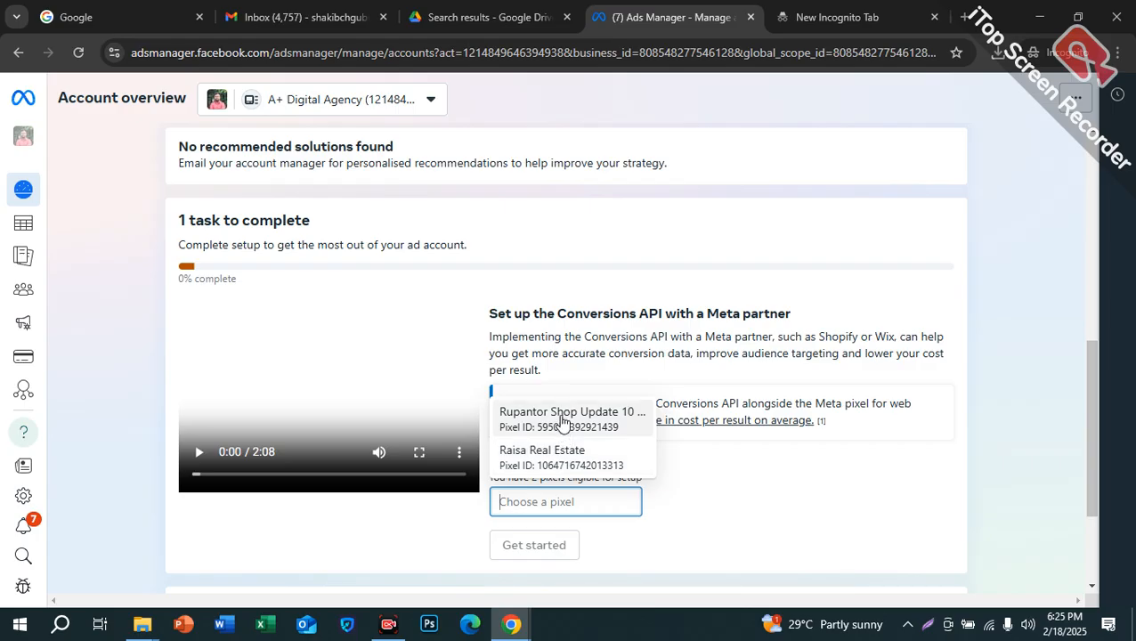
pyautogui.click(690, 479)
pyautogui.scroll(-1, 589, 505)
pyautogui.scroll(-1, 381, 477)
pyautogui.scroll(7, 362, 388)
pyautogui.scroll(1, 295, 311)
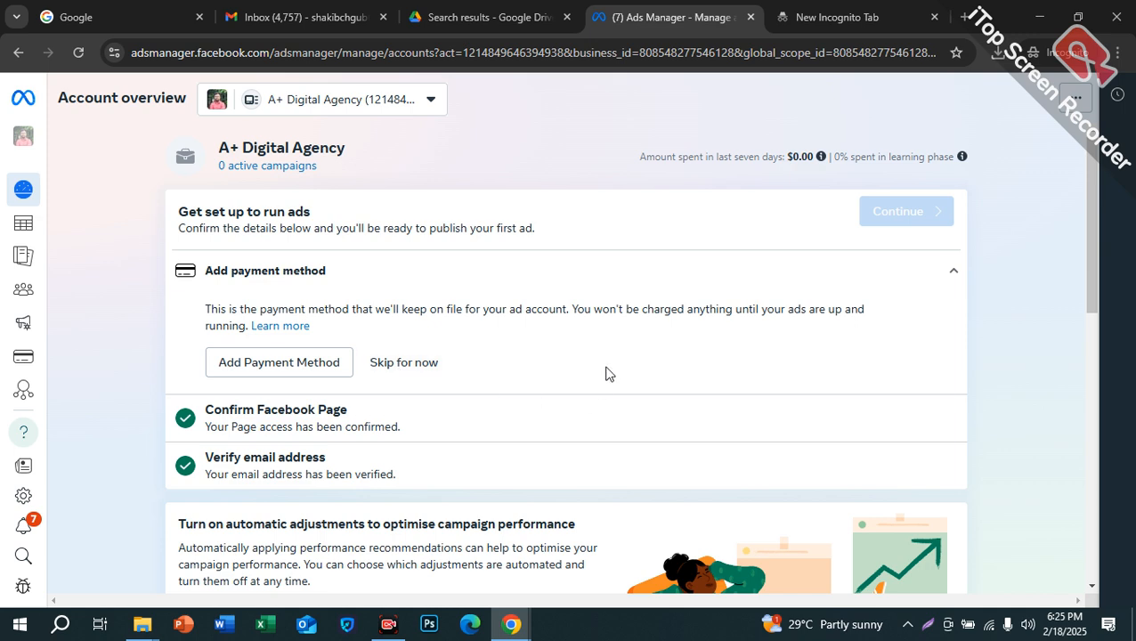
# Skip adding a payment method, continue the ad account setup and close the new-campaign dialog
pyautogui.click(362, 363)
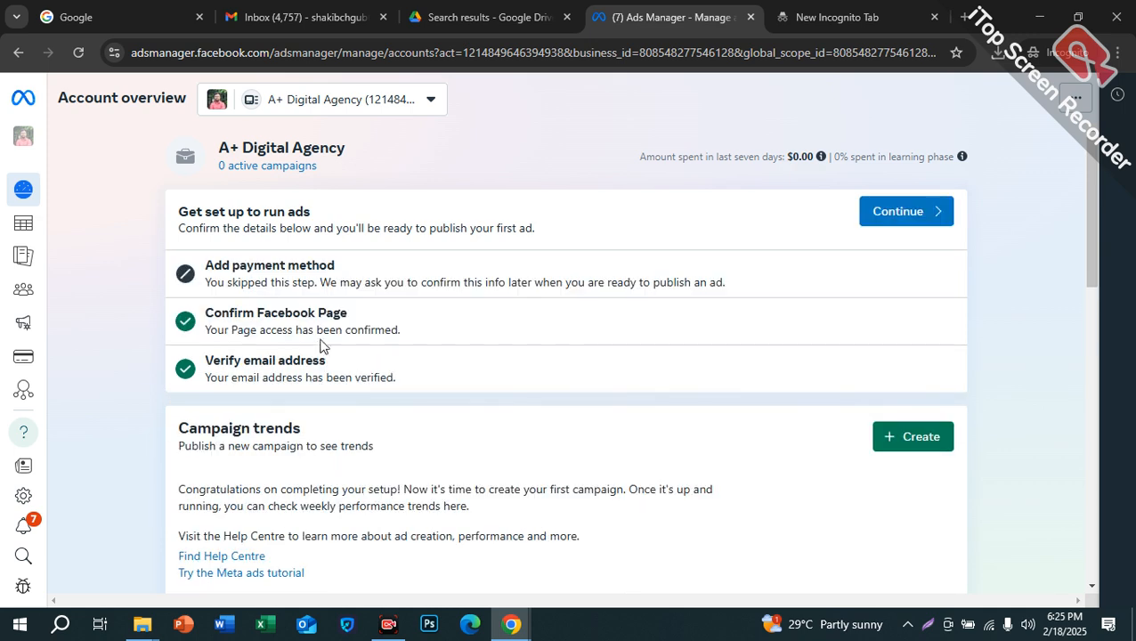
pyautogui.click(931, 220)
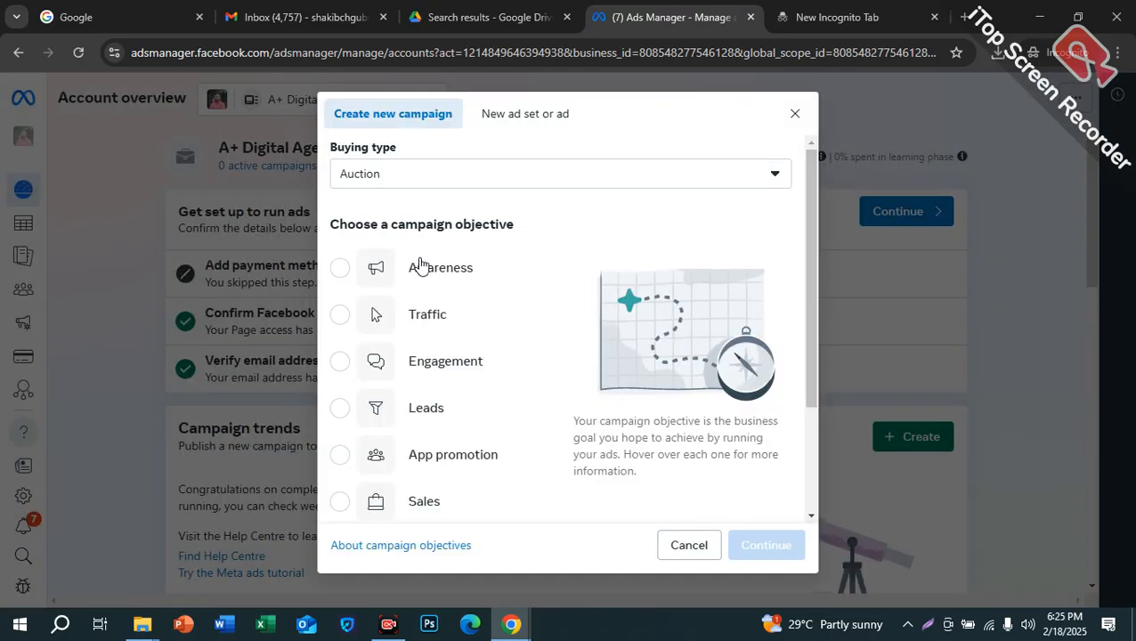
pyautogui.click(795, 113)
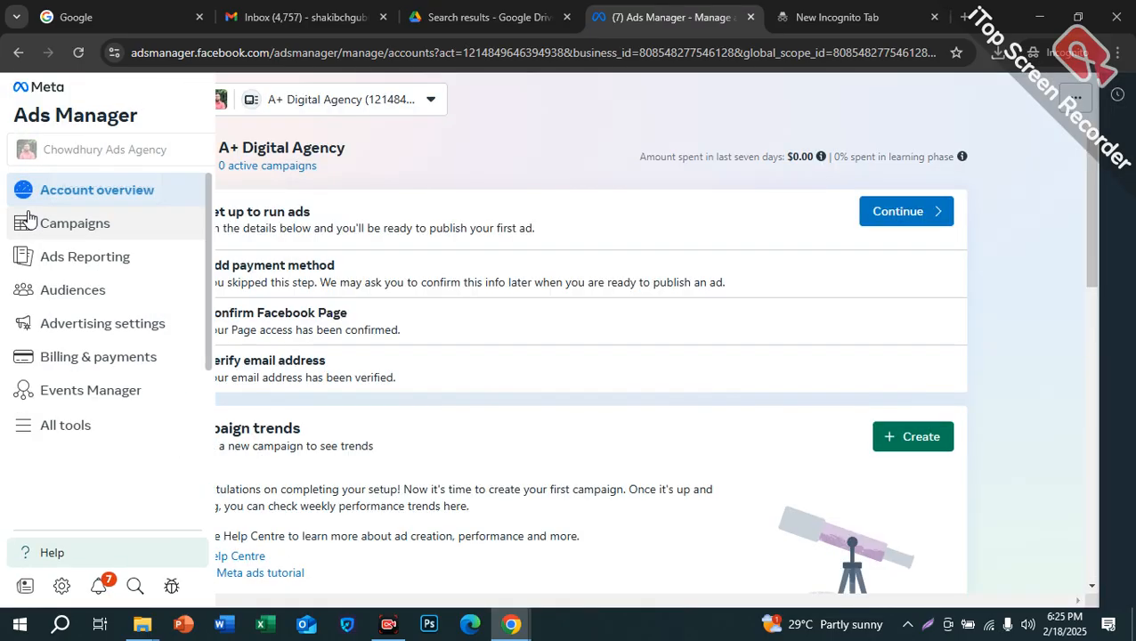
# Return to the campaigns list and delete both draft campaigns, New Awareness campaign and New Engagement campaign
pyautogui.click(29, 222)
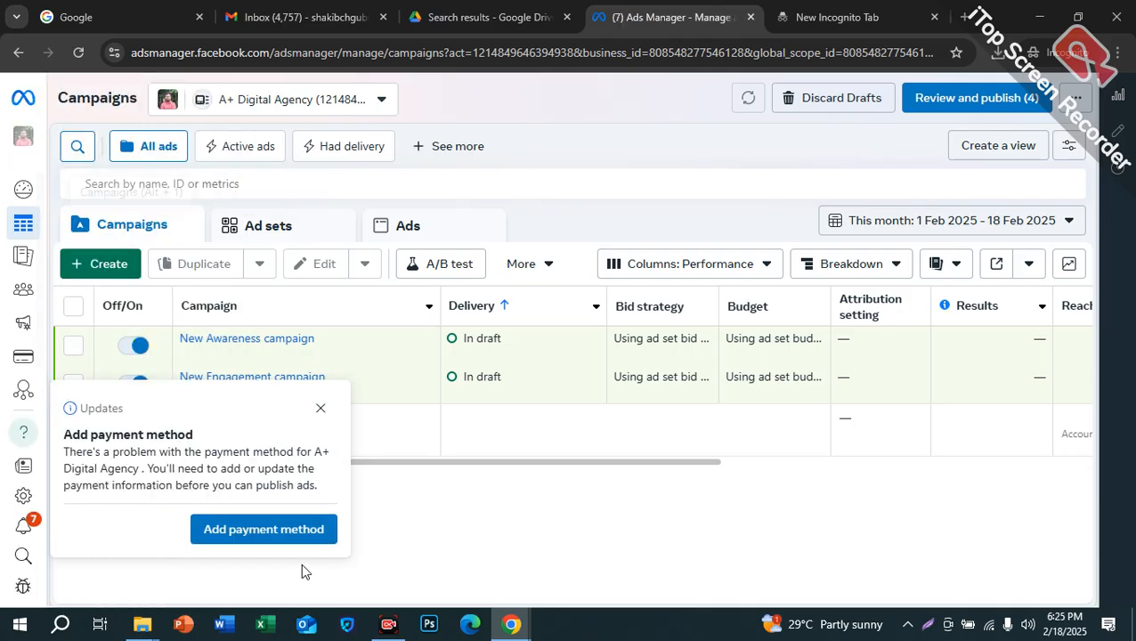
pyautogui.click(320, 408)
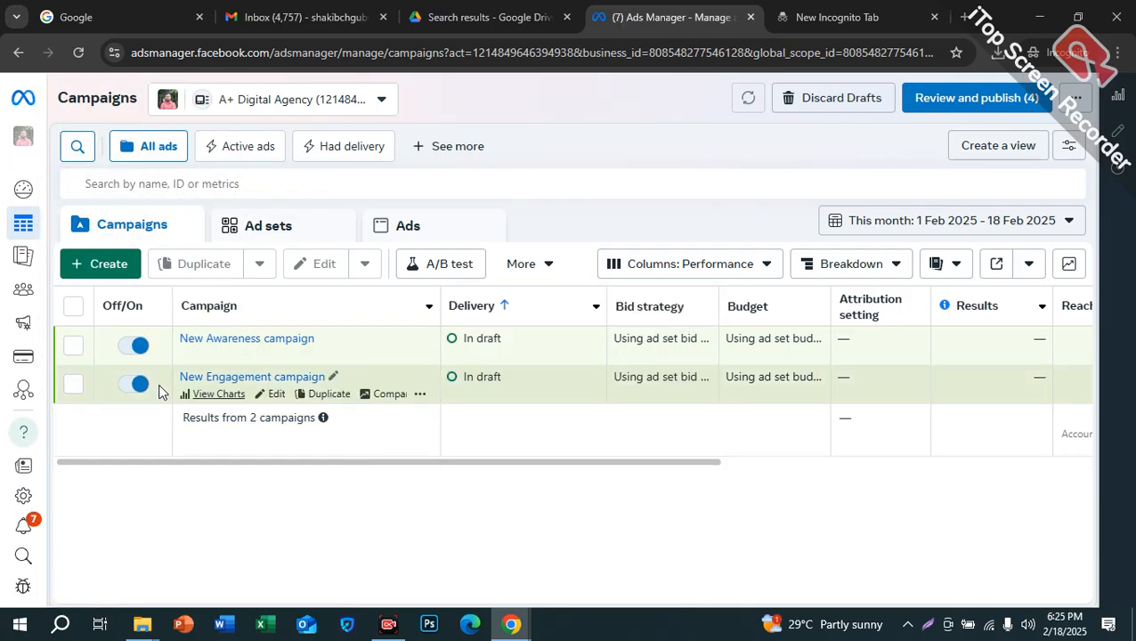
pyautogui.click(75, 307)
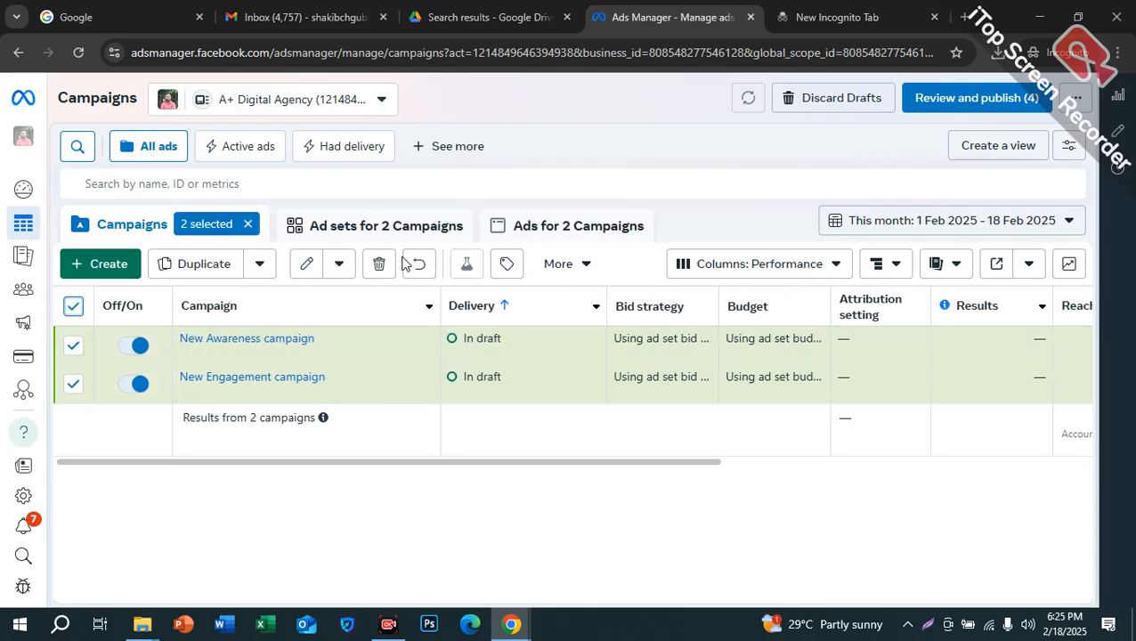
pyautogui.click(378, 265)
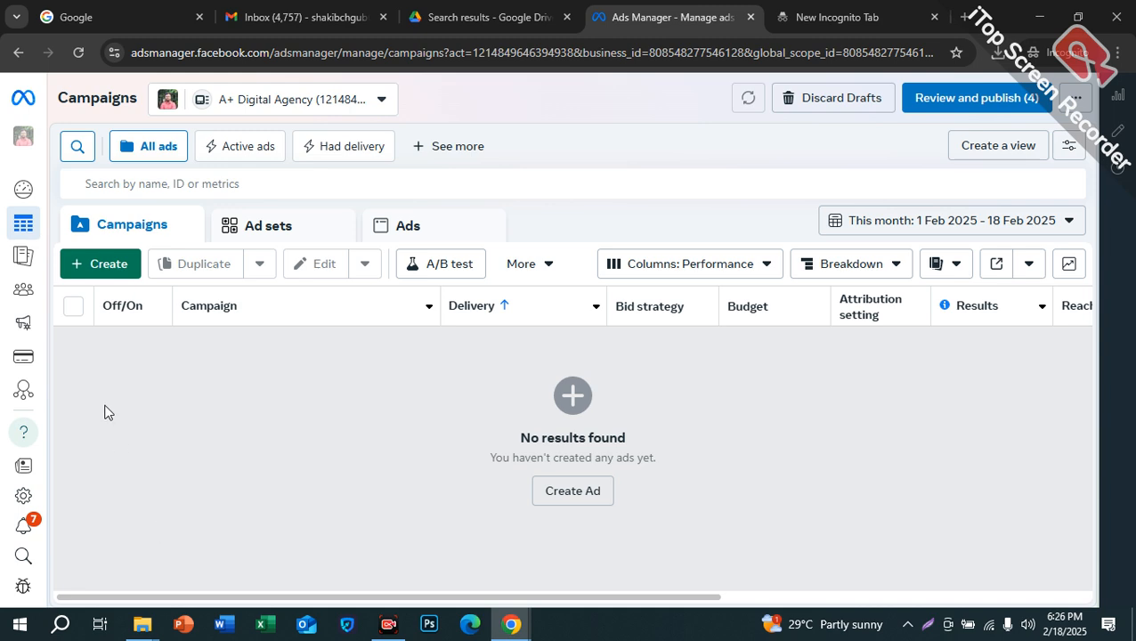
# Create a new Auction campaign with the Engagement objective, using the manual engagement campaign setup
pyautogui.click(98, 263)
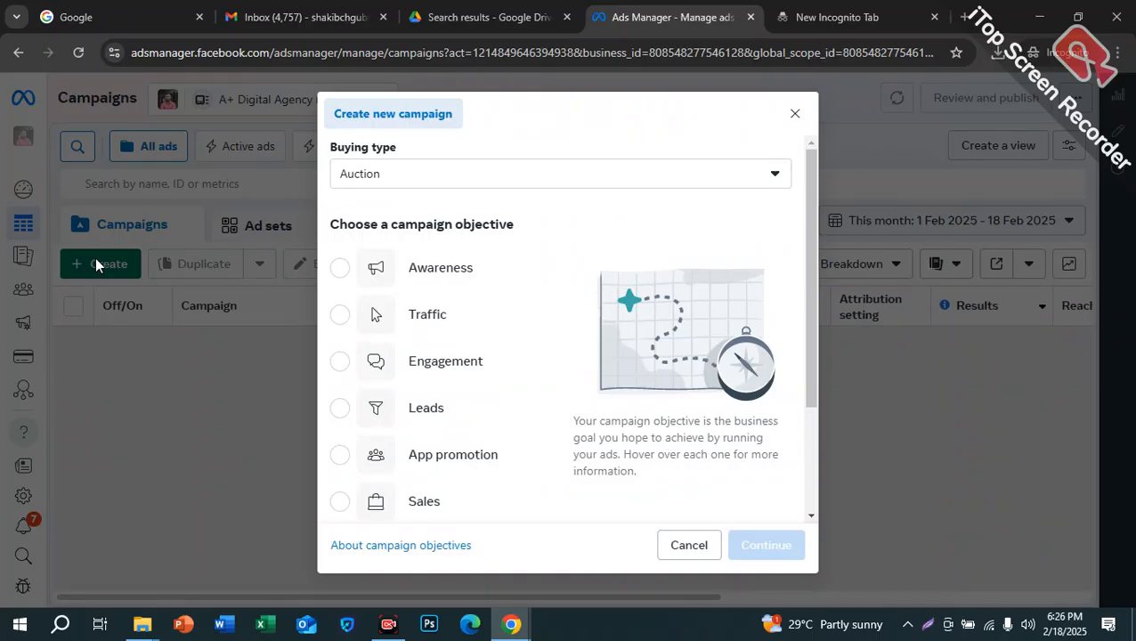
pyautogui.click(435, 365)
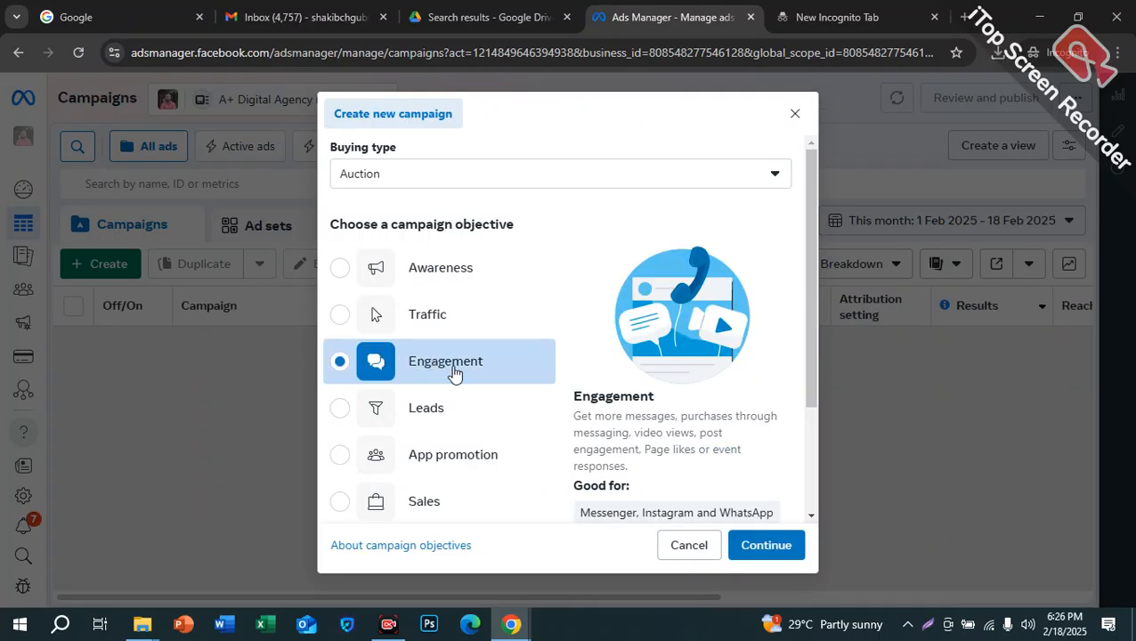
pyautogui.click(768, 546)
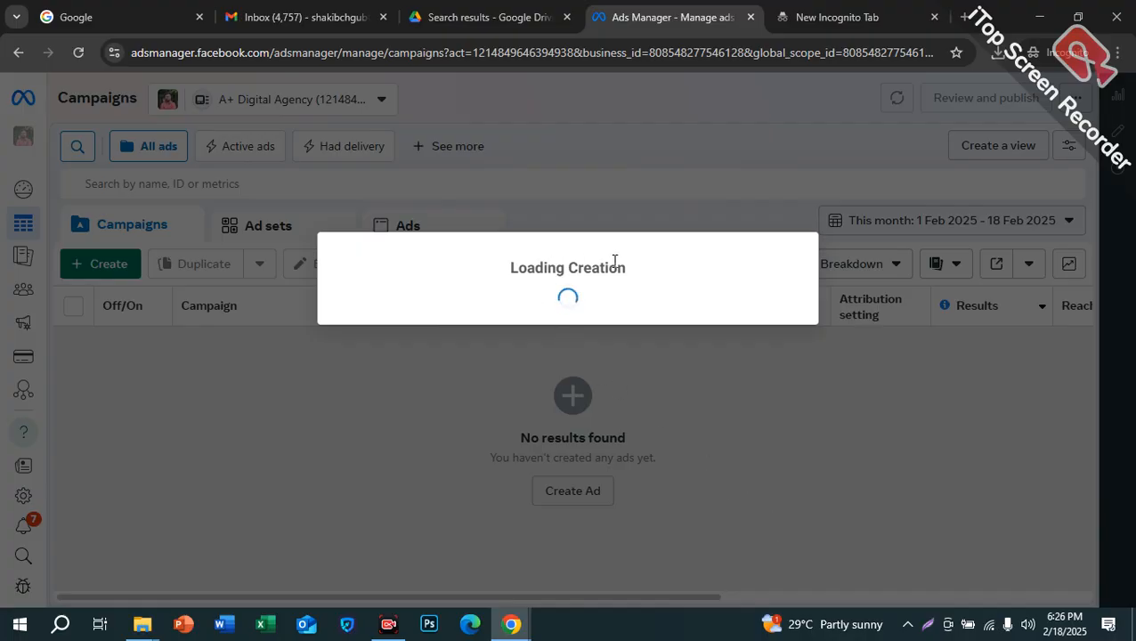
pyautogui.moveTo(528, 272); pyautogui.dragTo(605, 272)
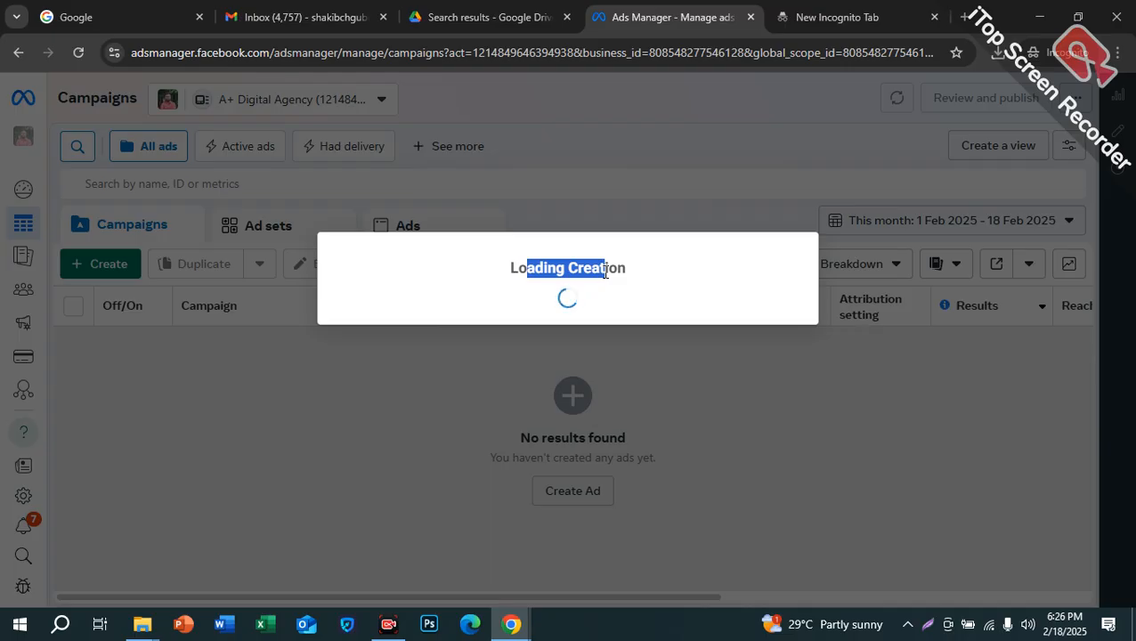
pyautogui.press('space')
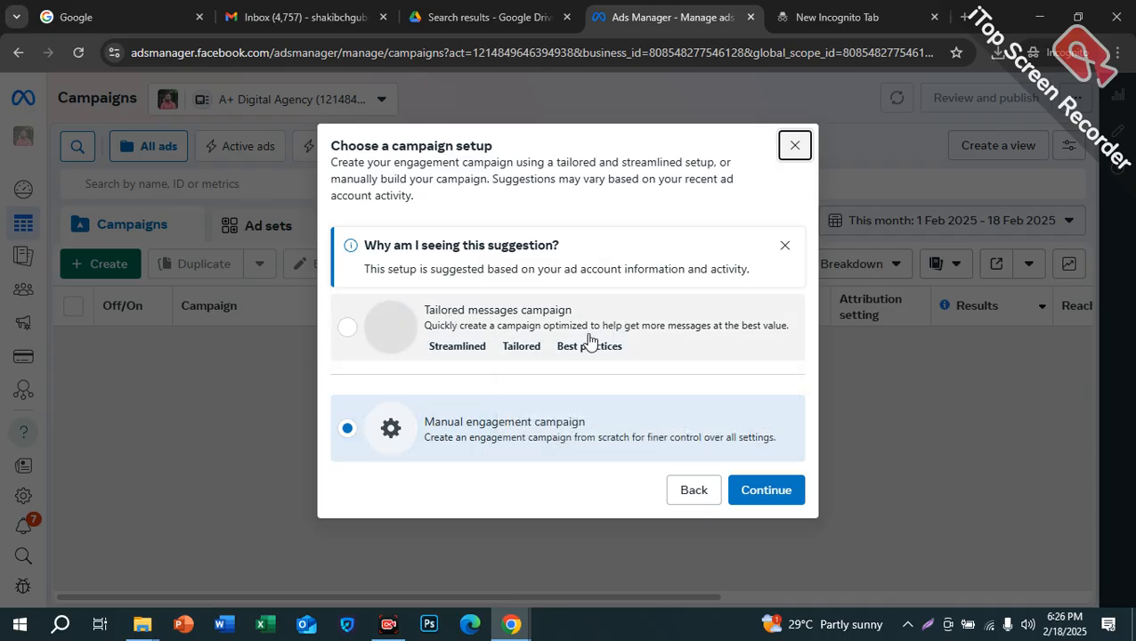
pyautogui.click(765, 499)
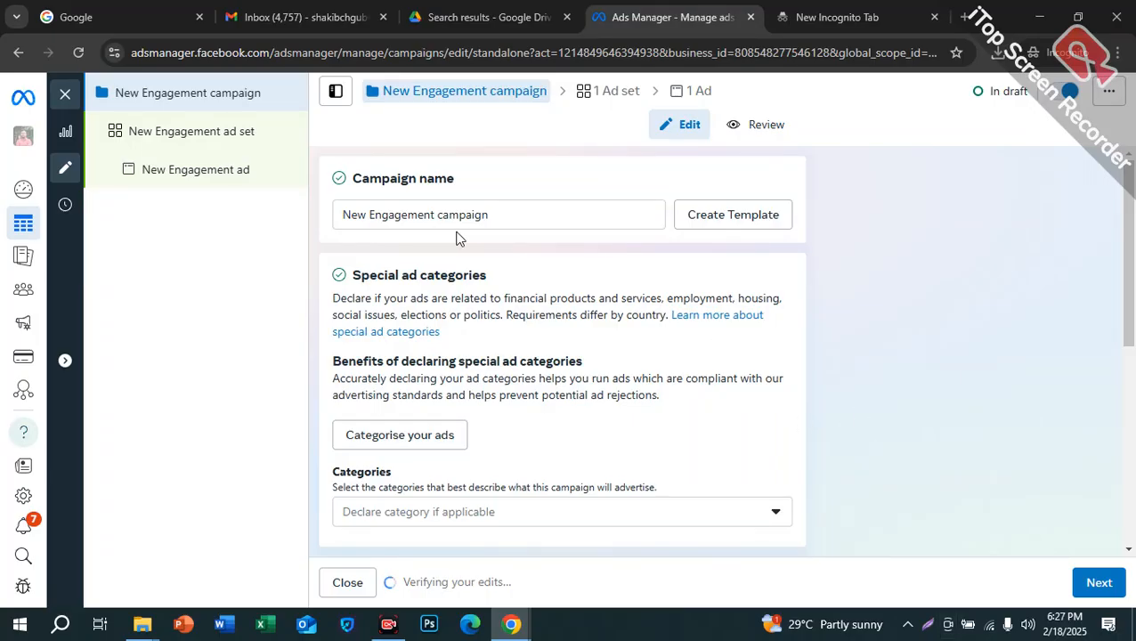
# Replace the default campaign name with "Like campaign for Code mileston"
pyautogui.click(519, 214)
pyautogui.hotkey('ctrl', 'a')
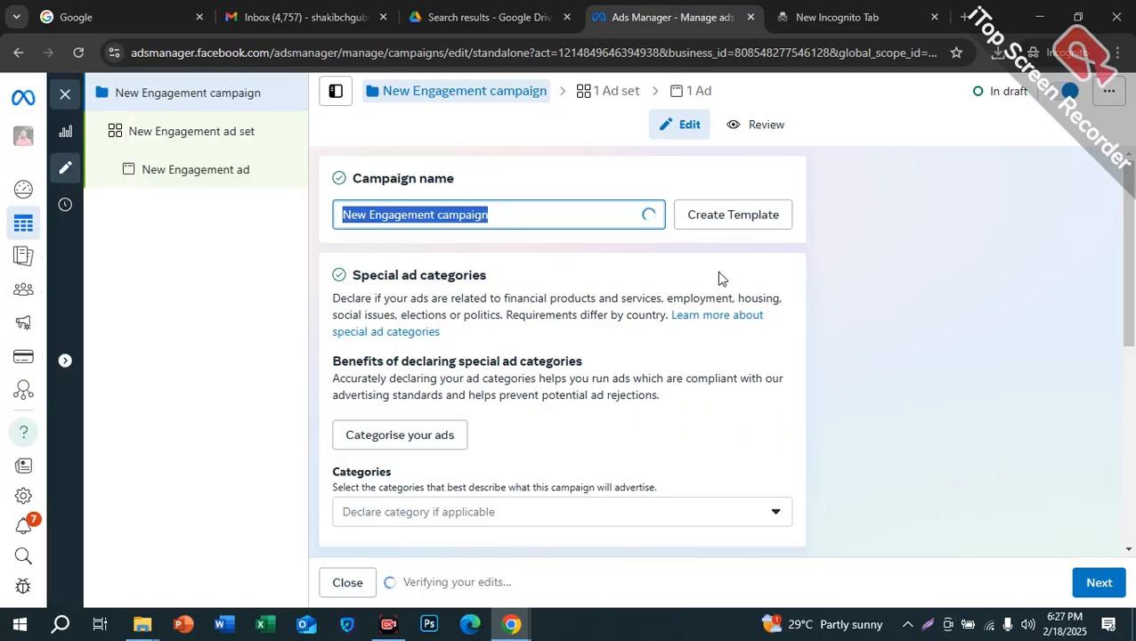
pyautogui.moveTo(550, 213); pyautogui.dragTo(245, 214)
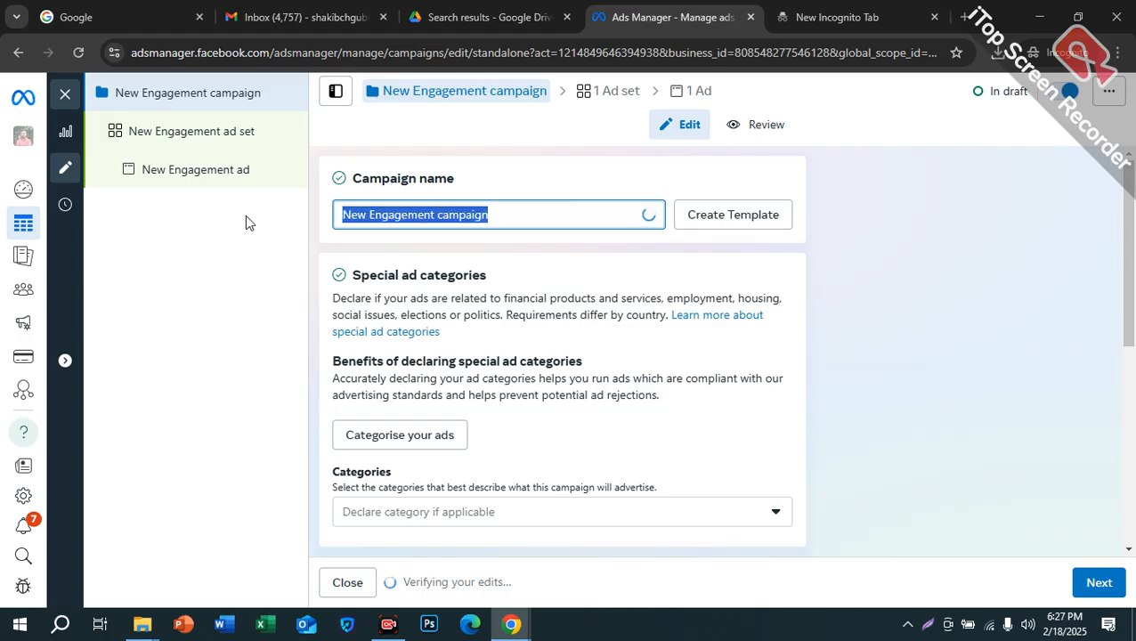
pyautogui.press('BackSpace')
pyautogui.write('Like ')
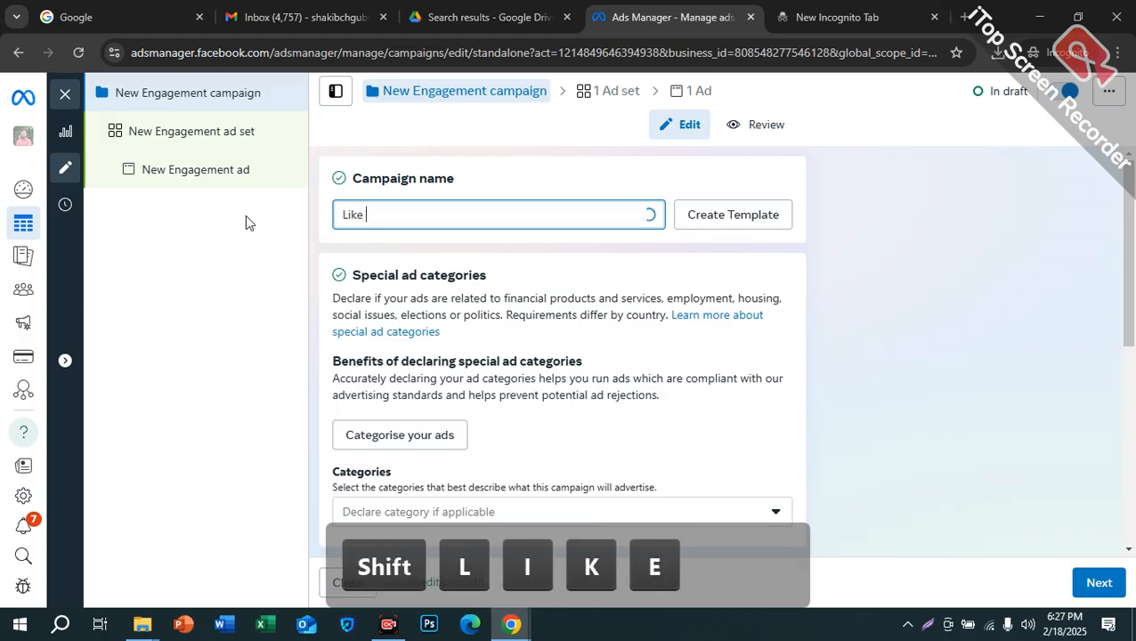
pyautogui.write('campaig')
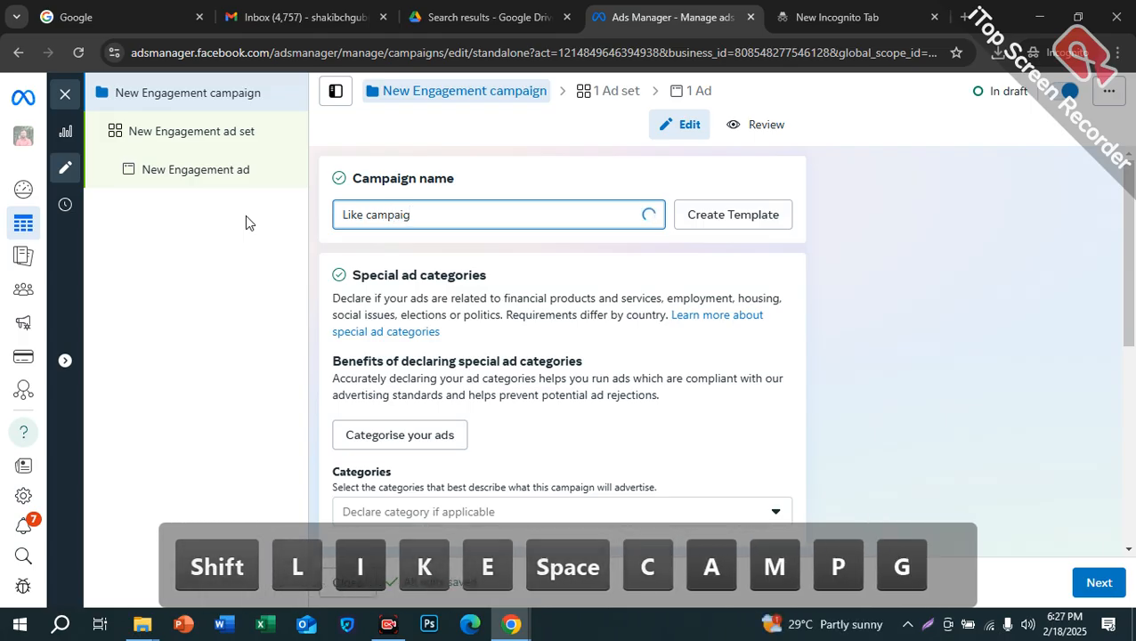
pyautogui.write('n ')
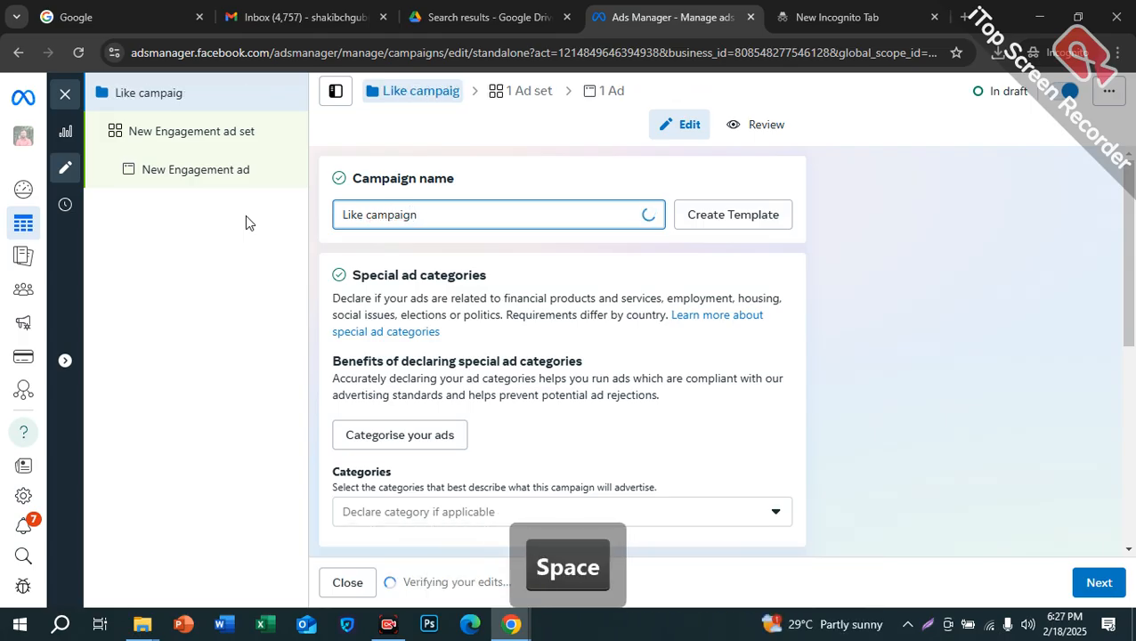
pyautogui.write('for')
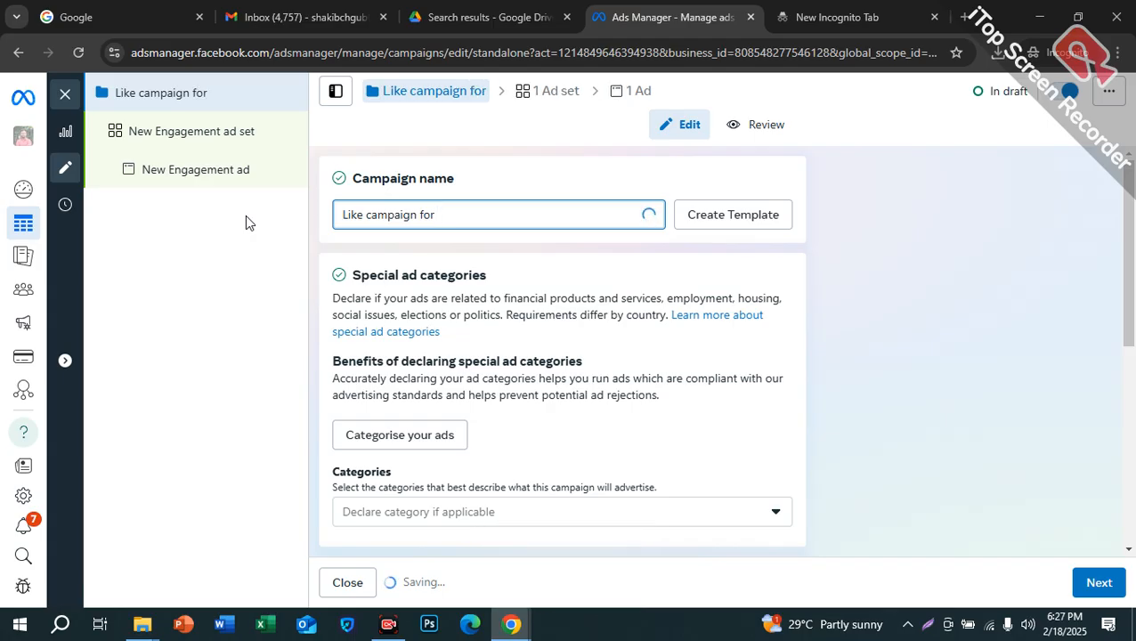
pyautogui.write(' cod')
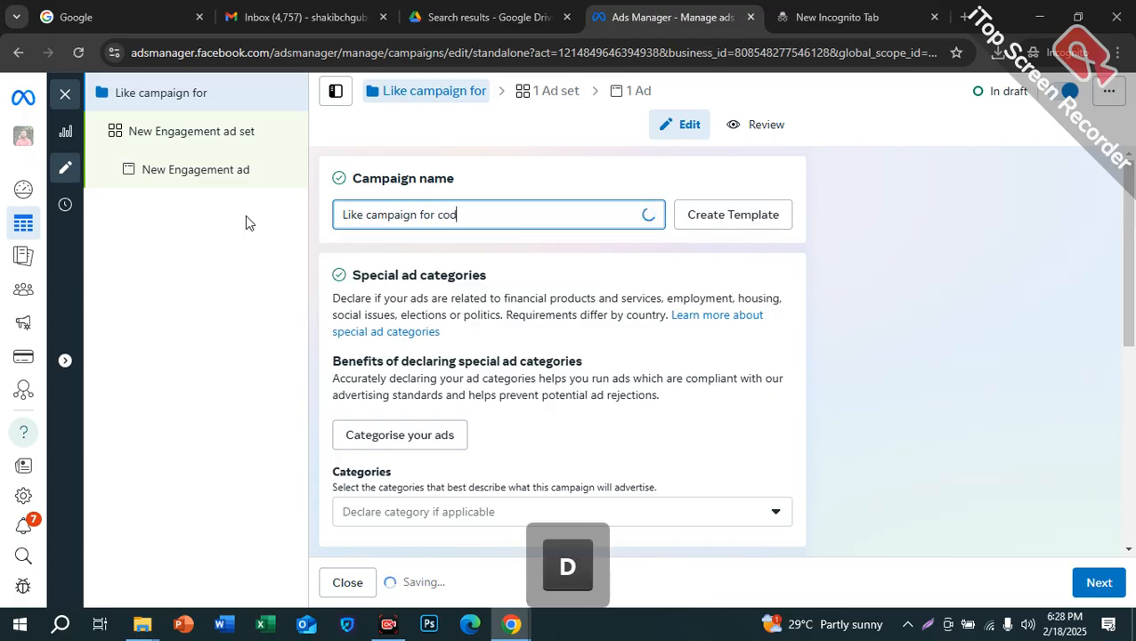
pyautogui.press('BackSpace')
pyautogui.press('BackSpace')
pyautogui.press('BackSpace')
pyautogui.write('CST')
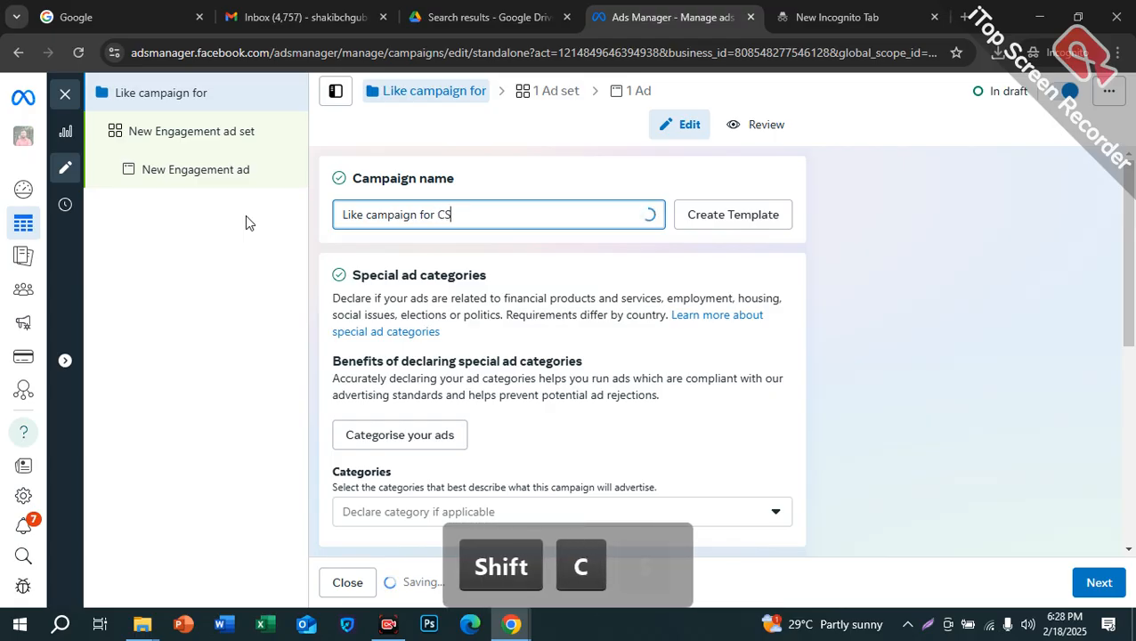
pyautogui.press('BackSpace')
pyautogui.press('BackSpace')
pyautogui.press('BackSpace')
pyautogui.press('BackSpace')
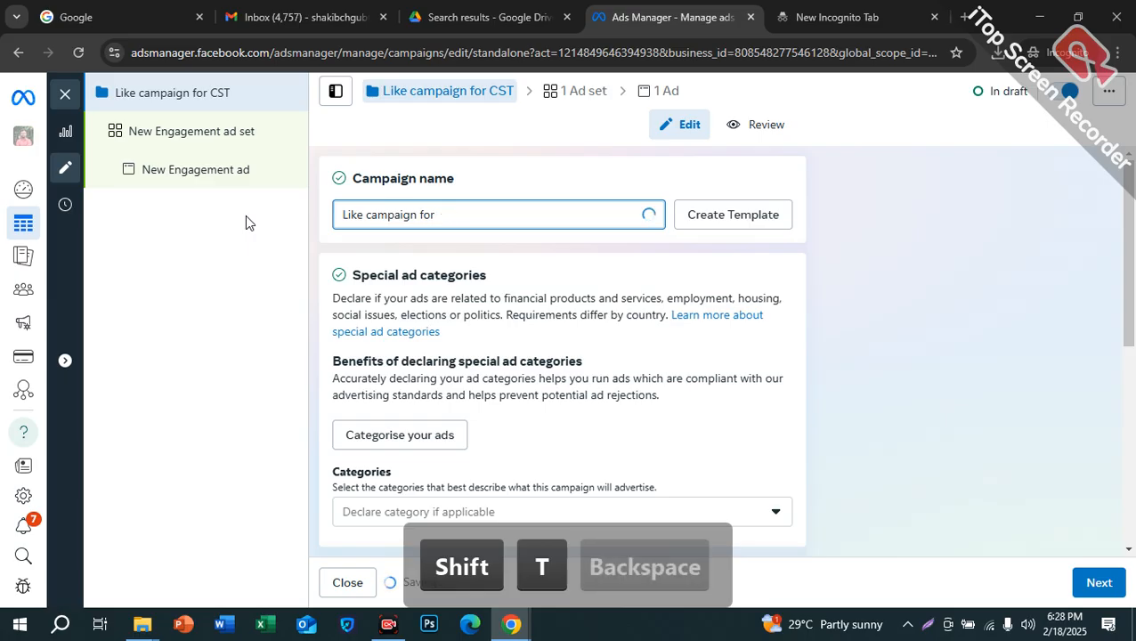
pyautogui.write('z Cod')
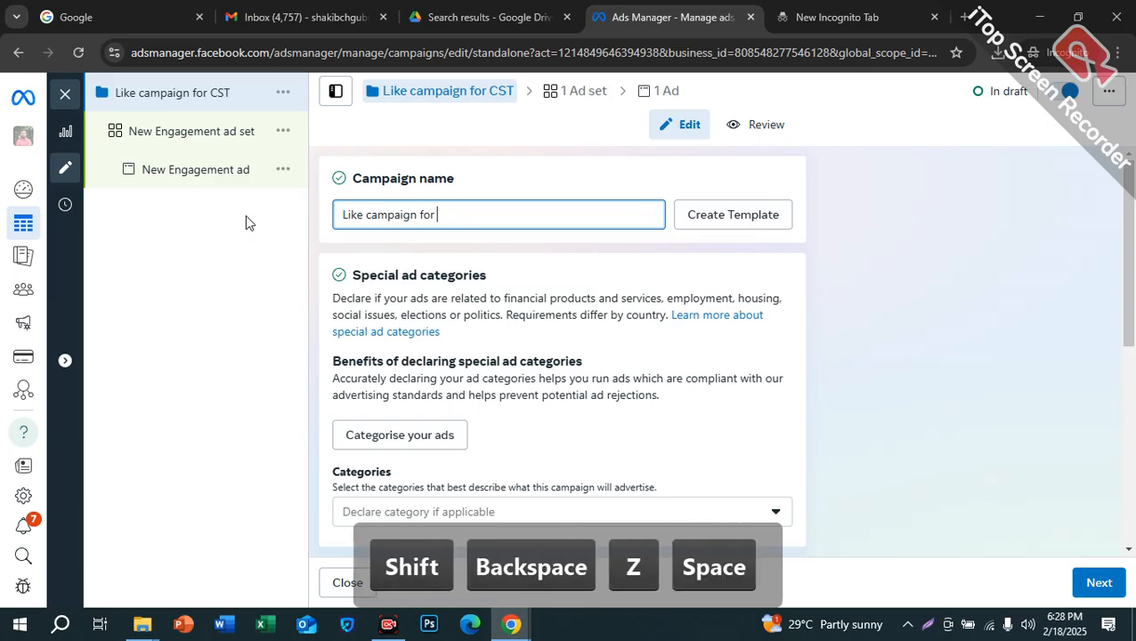
pyautogui.write('e ')
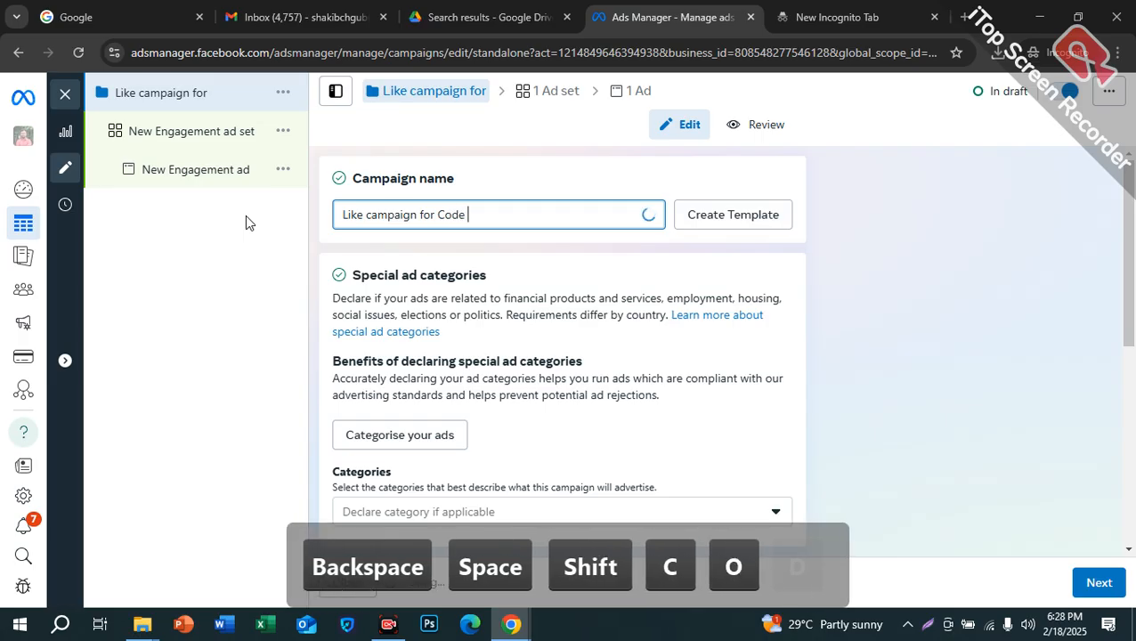
pyautogui.write('mileston')
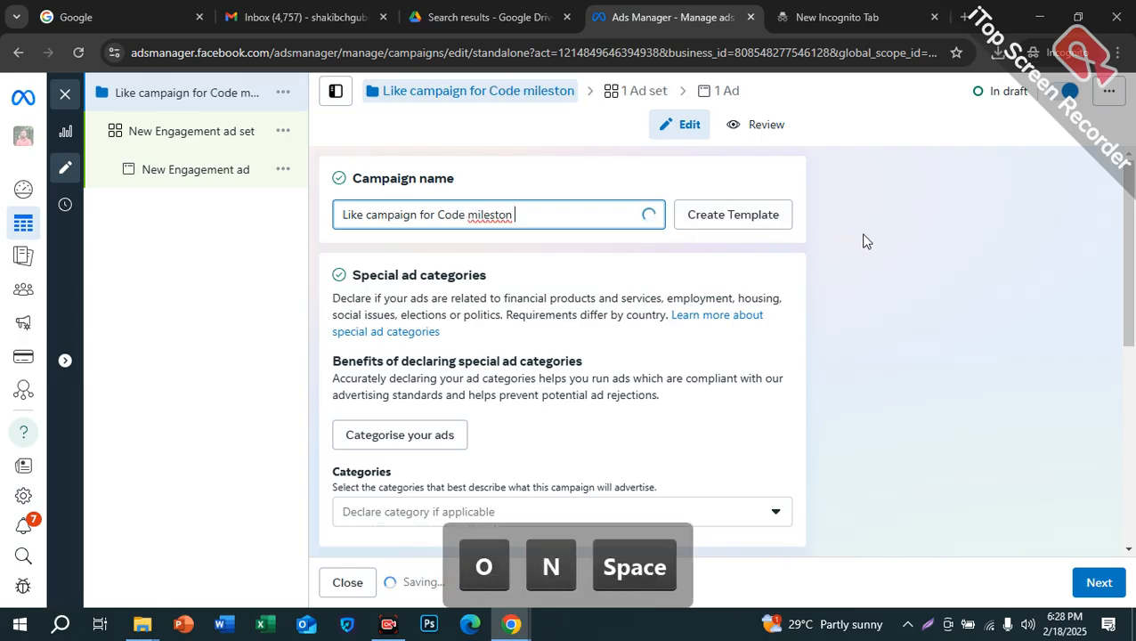
# Capitalise the last word of the campaign name so it reads "Like campaign for Code Mileston"
pyautogui.click(862, 237)
pyautogui.moveTo(584, 211); pyautogui.dragTo(158, 272)
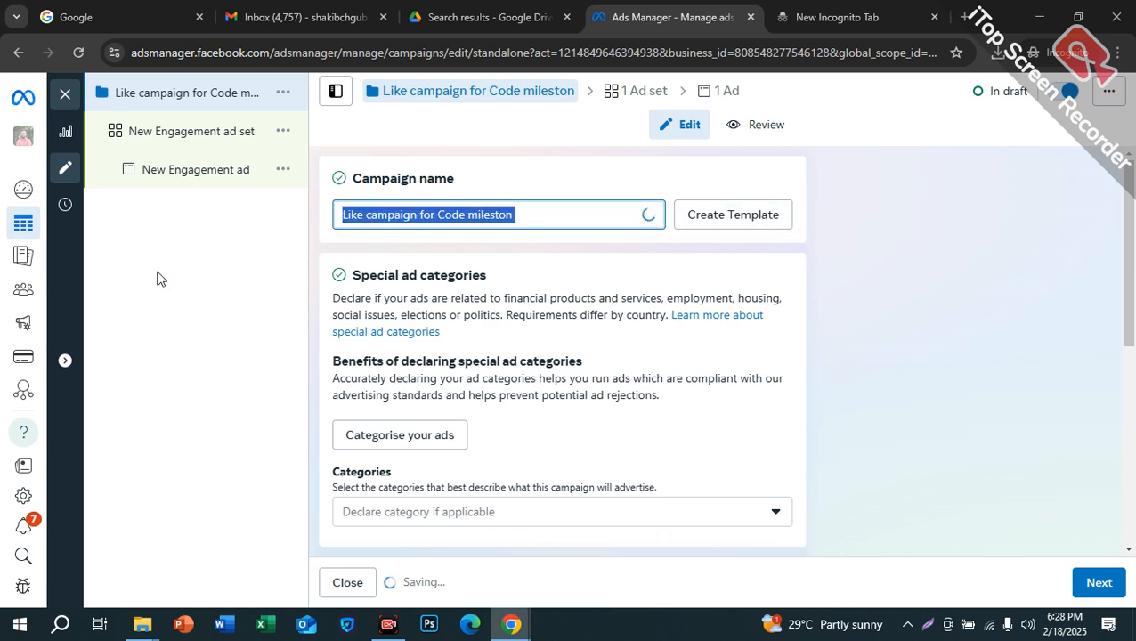
pyautogui.click(849, 222)
pyautogui.moveTo(584, 215); pyautogui.dragTo(88, 273)
pyautogui.click(388, 214)
pyautogui.moveTo(364, 214); pyautogui.dragTo(162, 237)
pyautogui.click(531, 211)
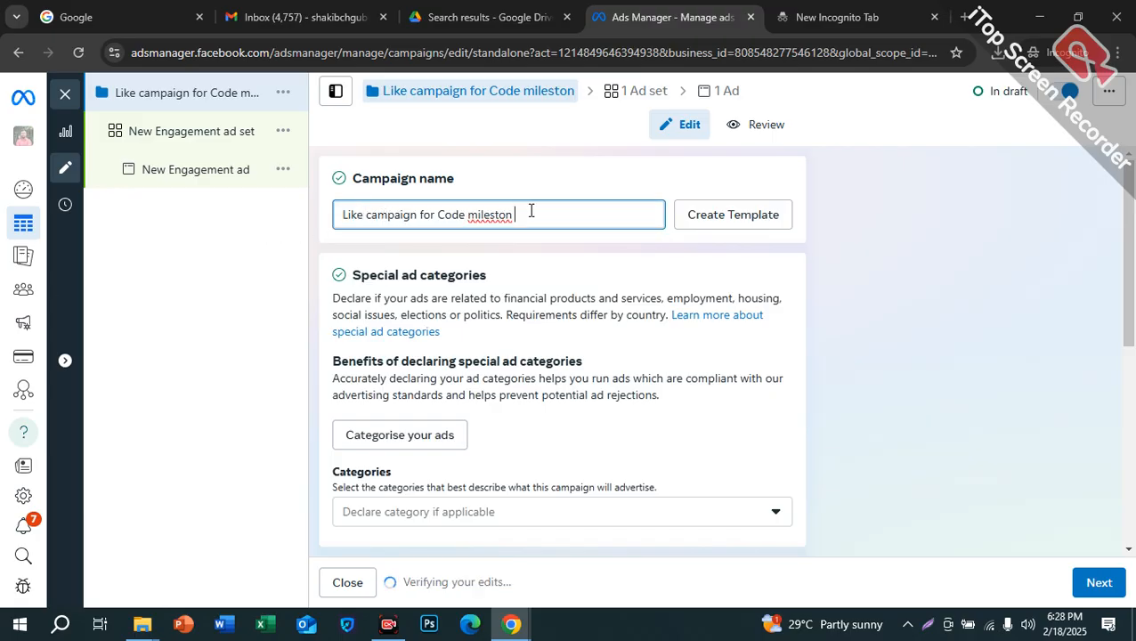
pyautogui.click(479, 214)
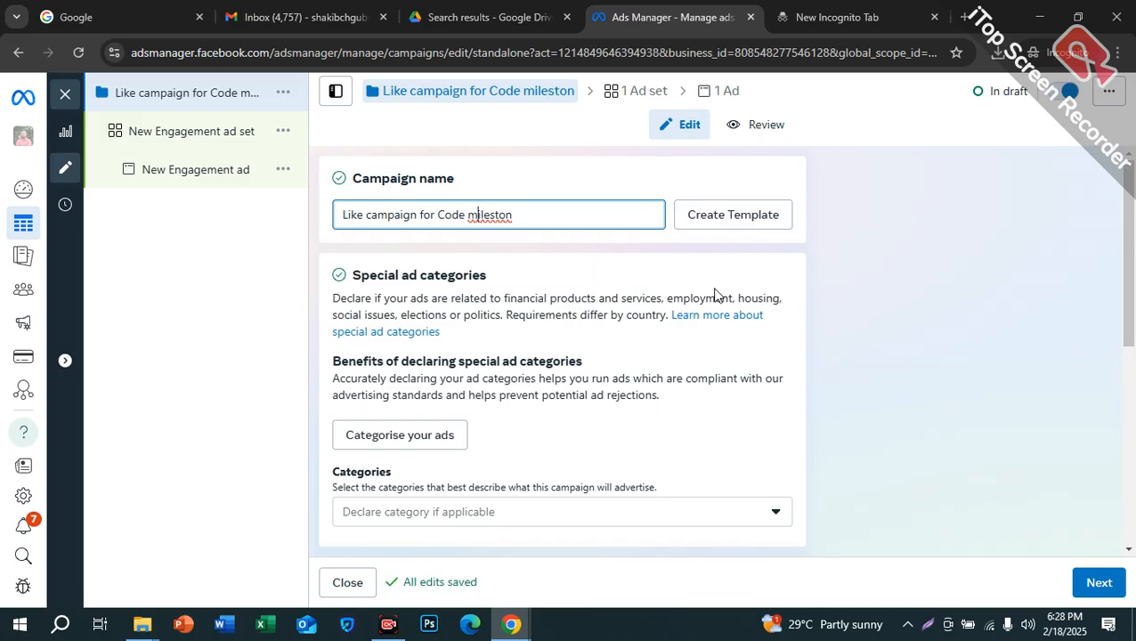
pyautogui.press('BackSpace')
pyautogui.write('M')
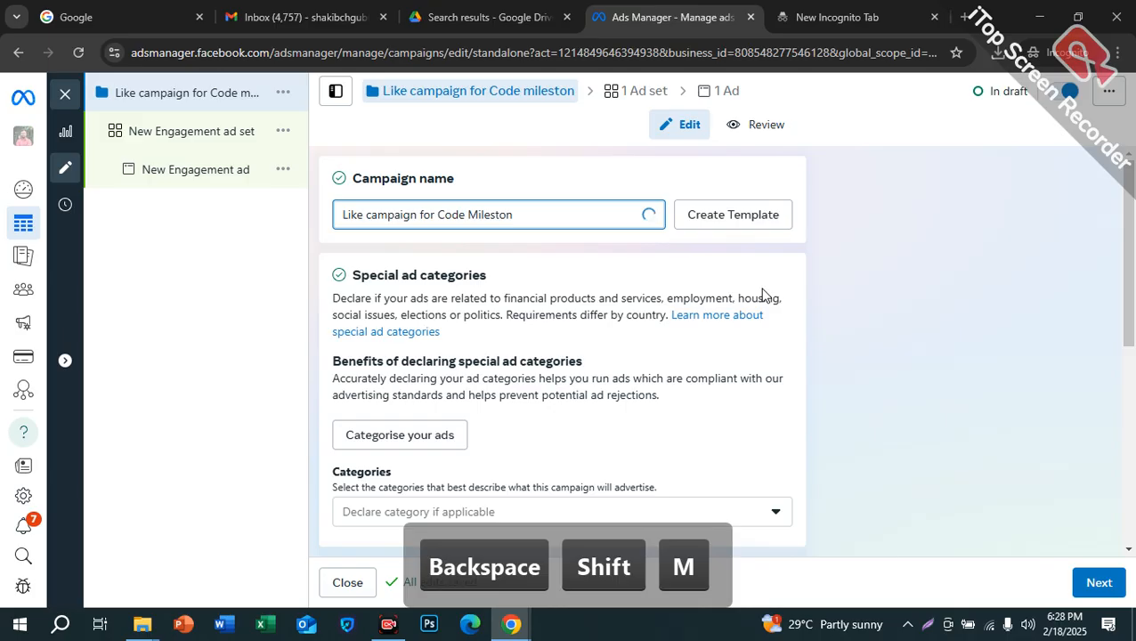
pyautogui.moveTo(581, 221); pyautogui.dragTo(471, 230)
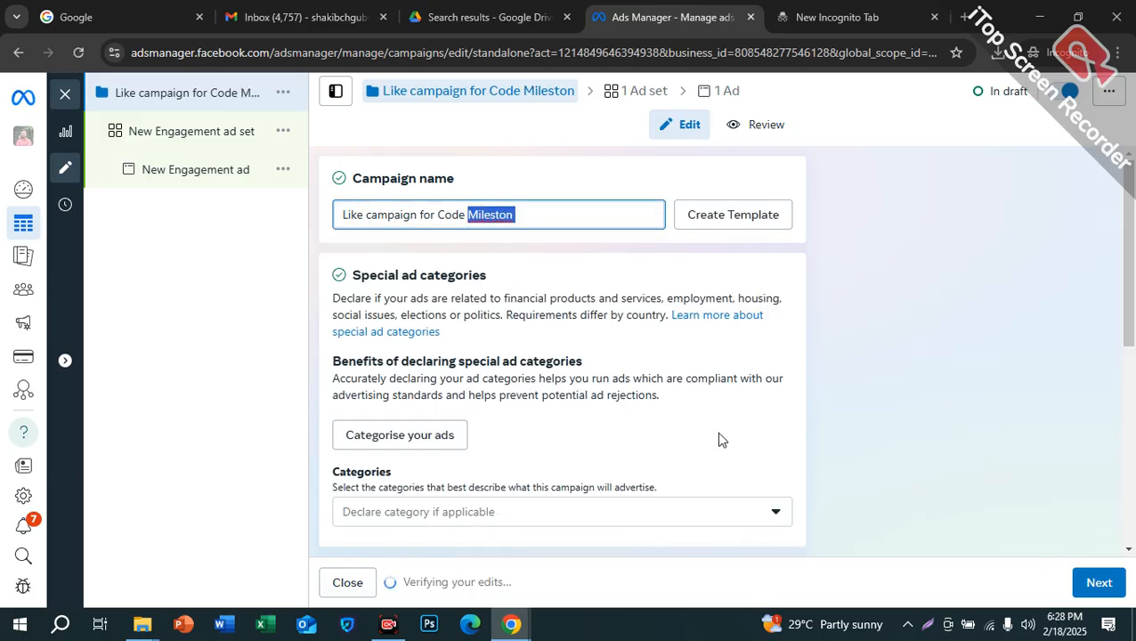
pyautogui.click(882, 260)
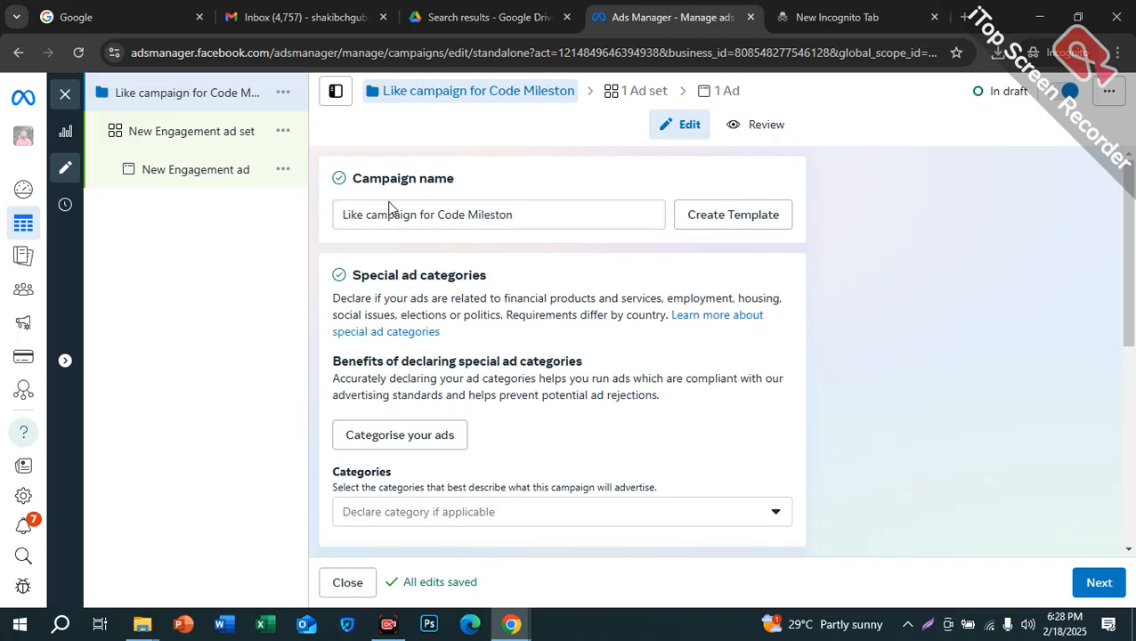
# Examine the campaign-level settings from the campaign name down to Advantage campaign budget and A/B test
pyautogui.moveTo(370, 181); pyautogui.dragTo(451, 183)
pyautogui.scroll(-5, 691, 281)
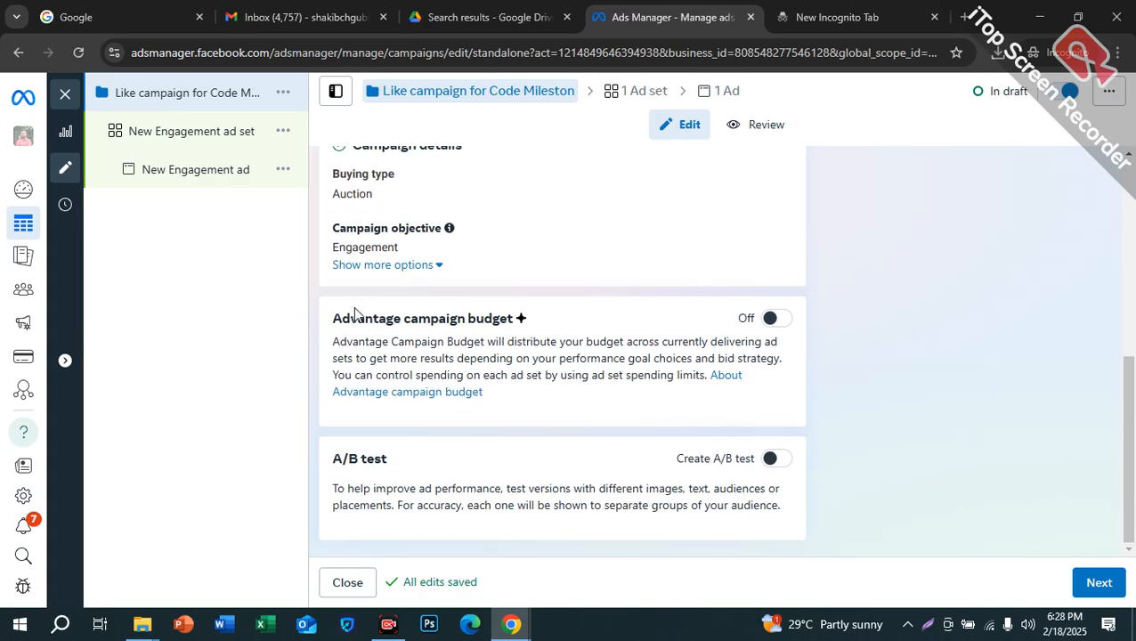
pyautogui.moveTo(334, 320); pyautogui.dragTo(514, 324)
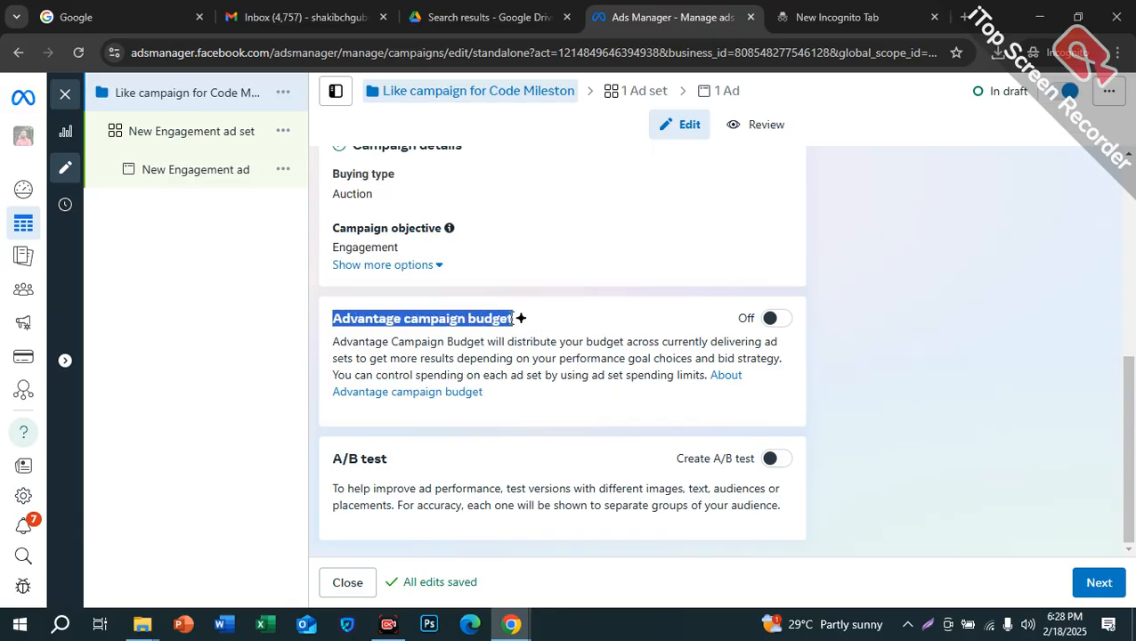
pyautogui.click(511, 318)
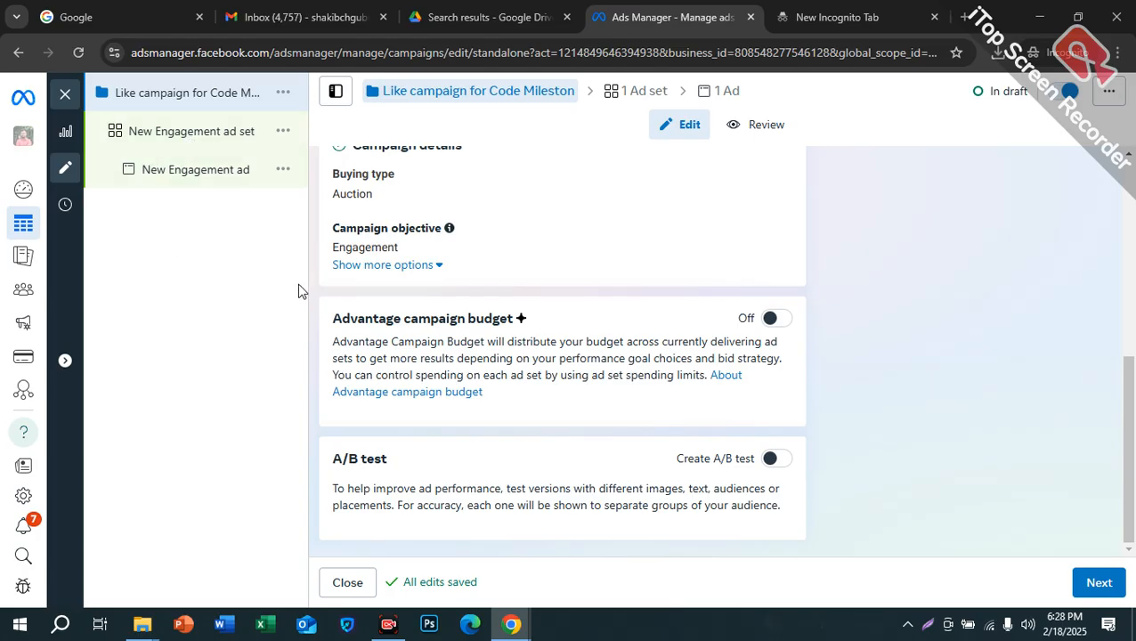
pyautogui.scroll(5, 347, 263)
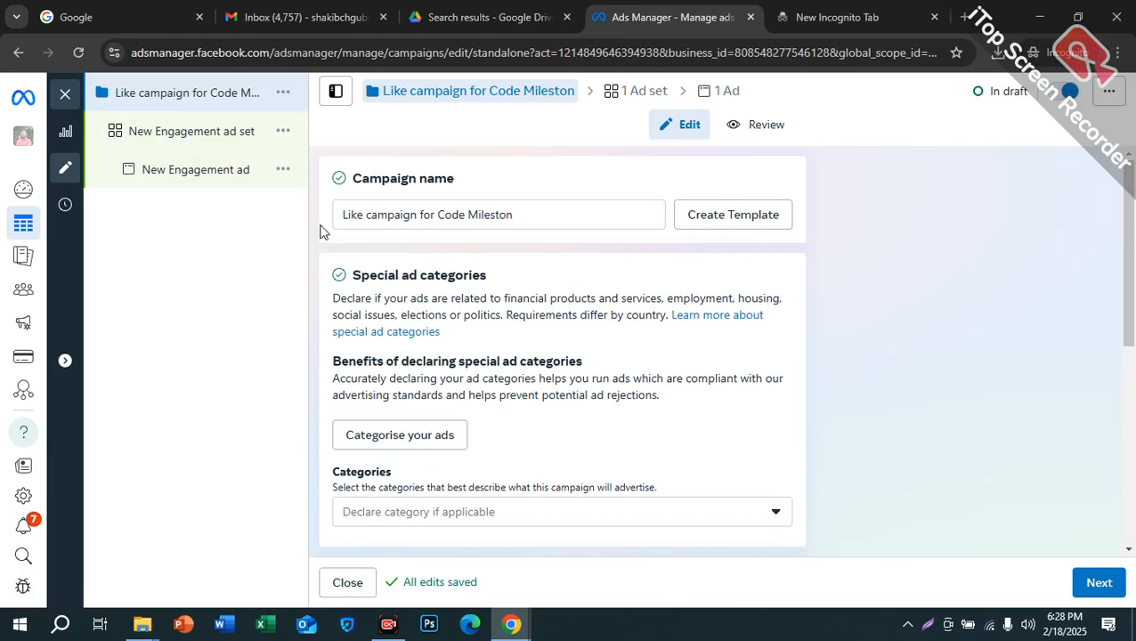
pyautogui.scroll(-6, 331, 196)
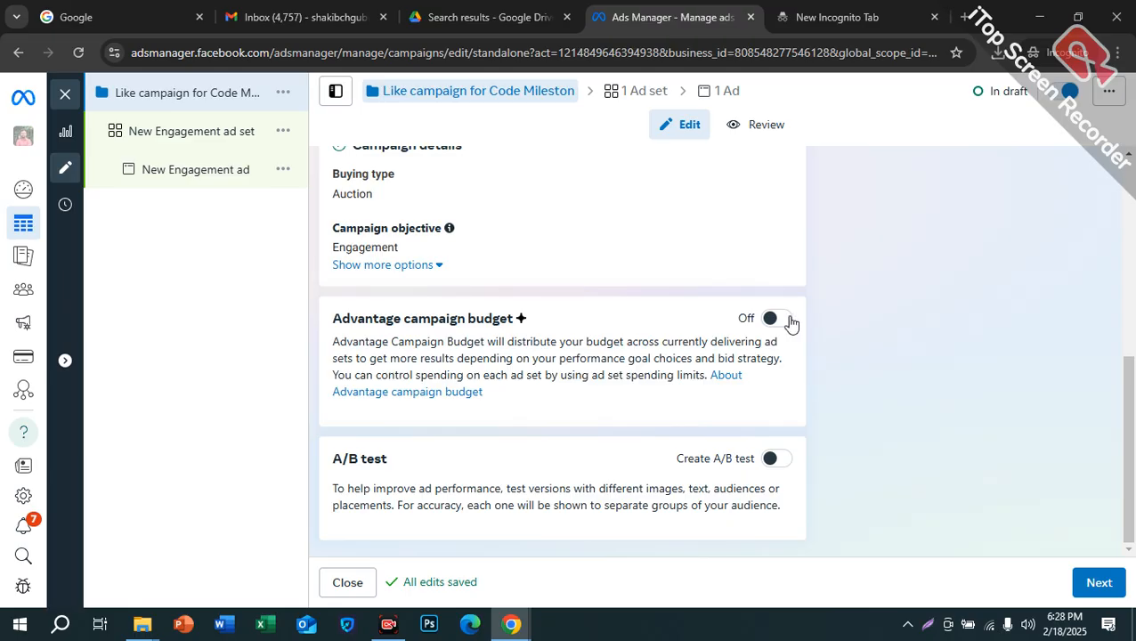
pyautogui.click(786, 321)
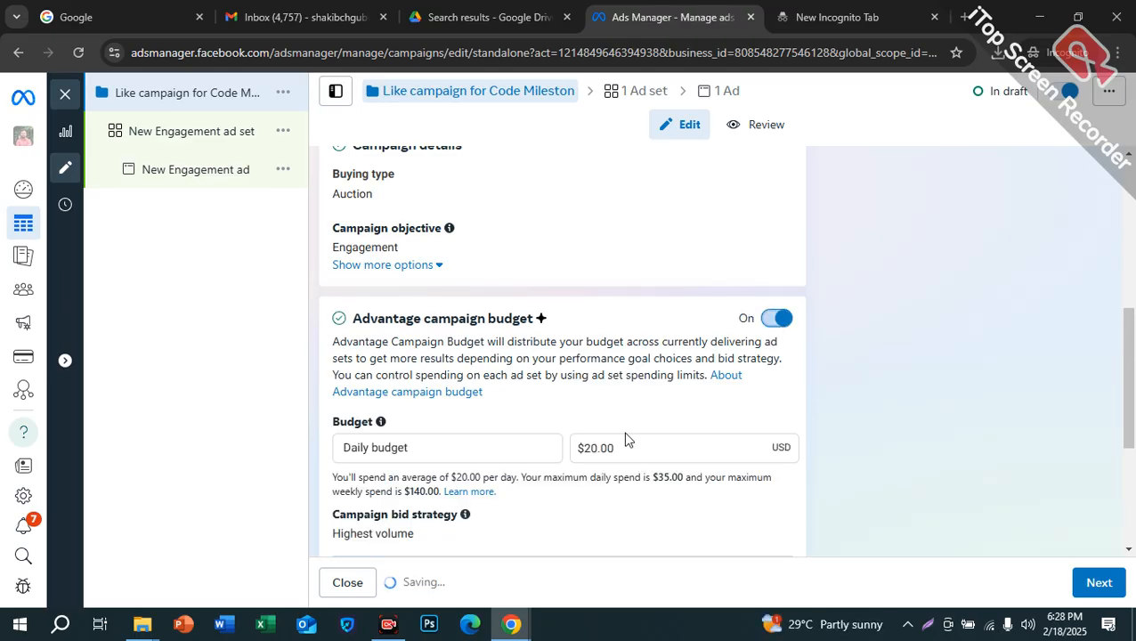
pyautogui.click(618, 451)
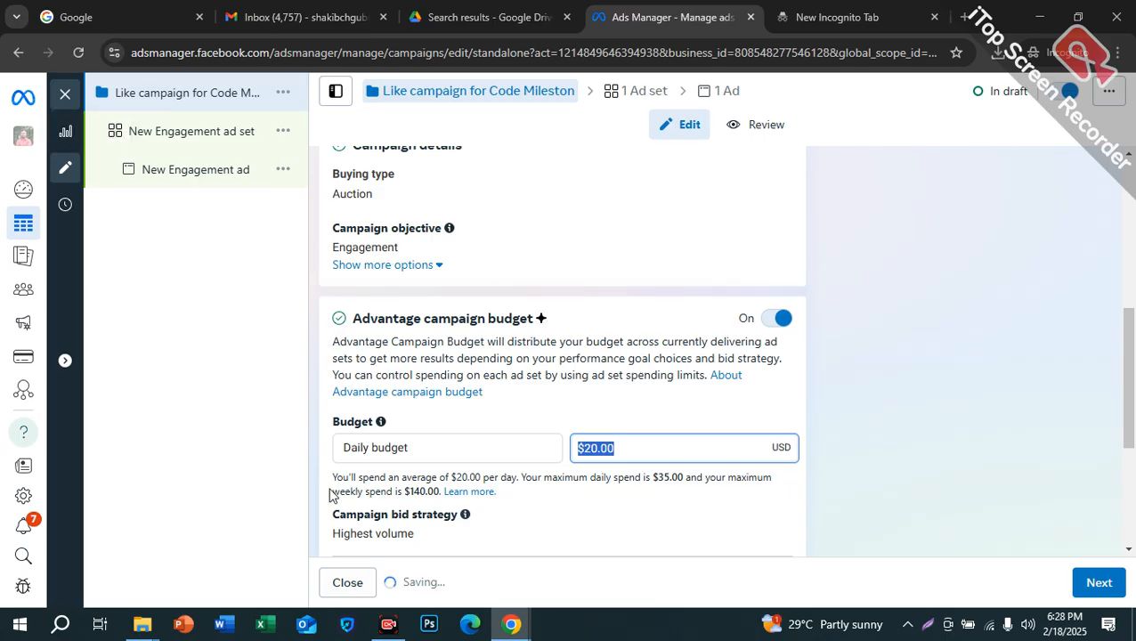
pyautogui.click(780, 319)
# Continue to the ad set settings without enabling Advantage campaign budget or an A/B test
pyautogui.moveTo(335, 320); pyautogui.dragTo(685, 325)
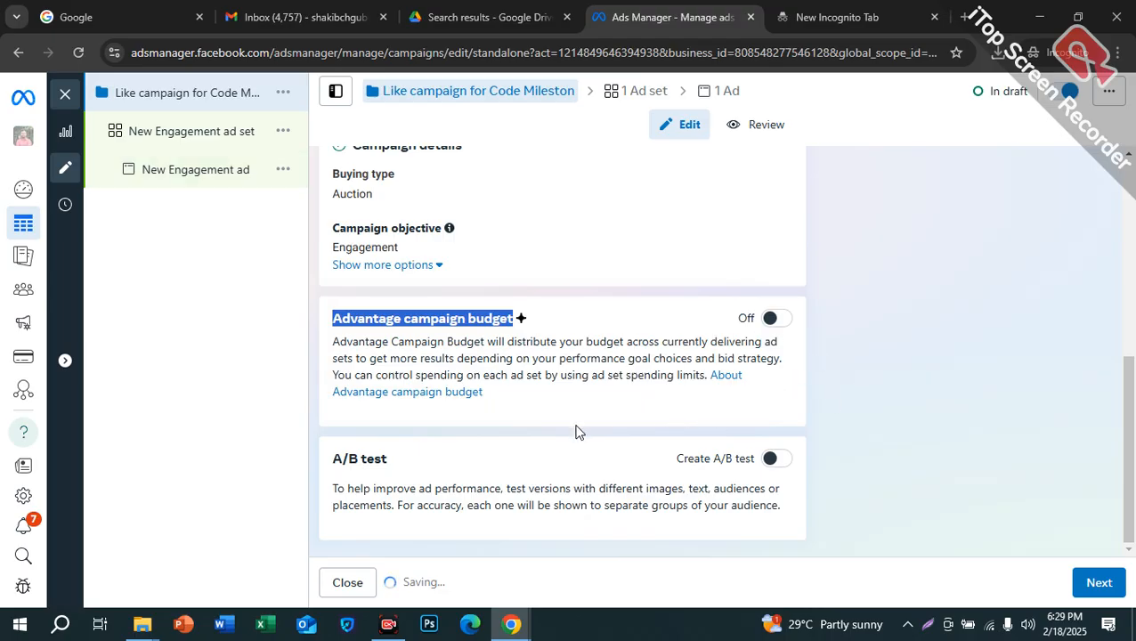
pyautogui.click(637, 419)
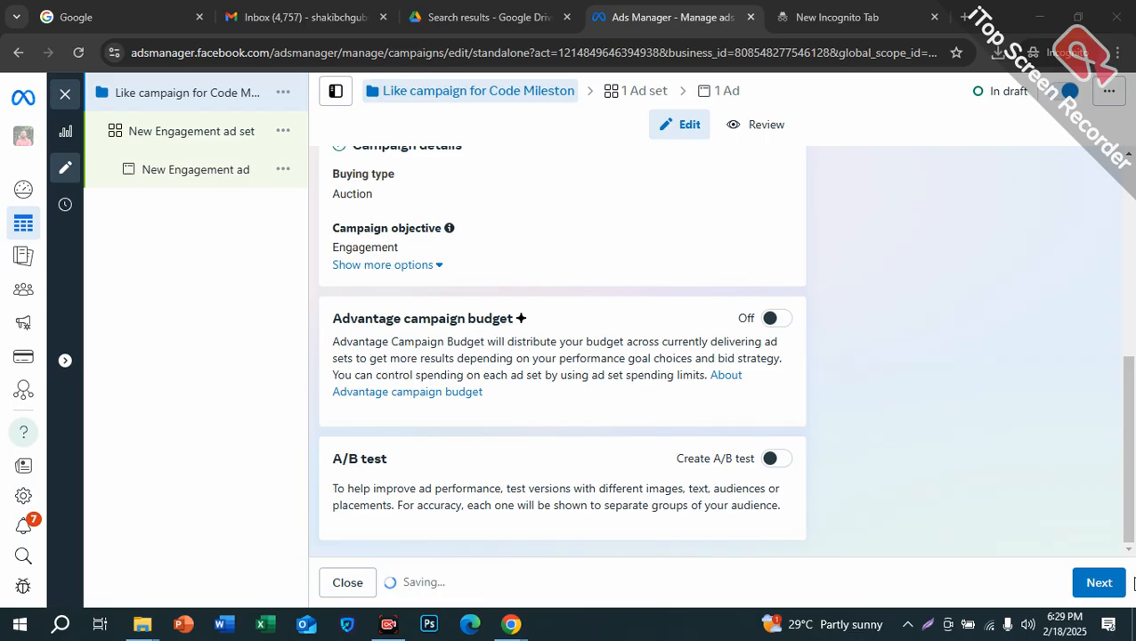
pyautogui.click(1102, 586)
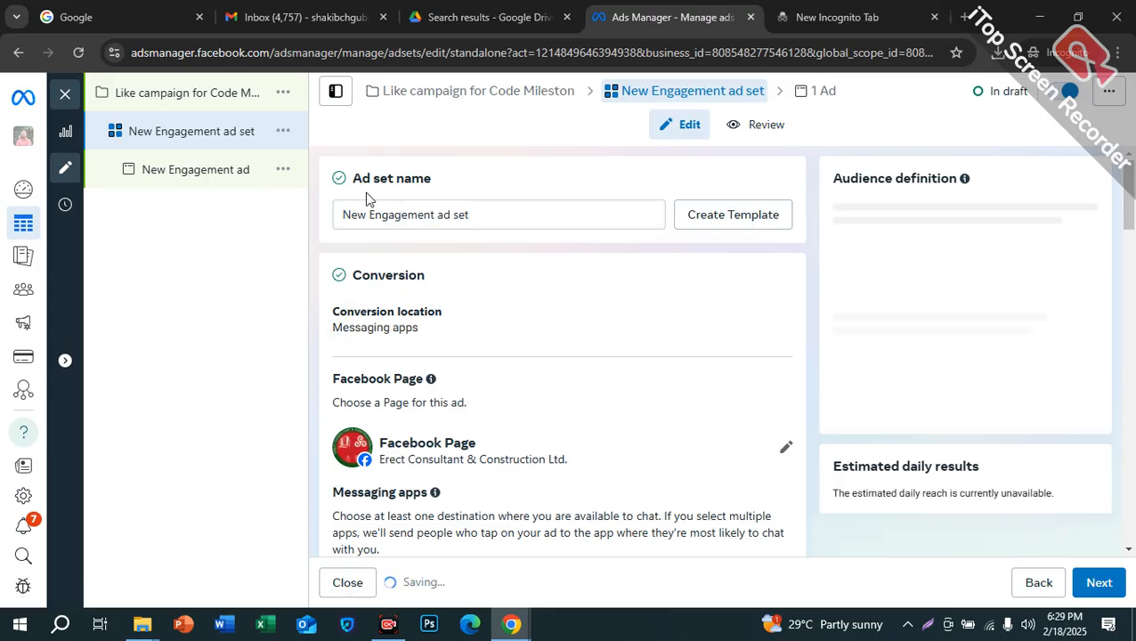
pyautogui.click(460, 214)
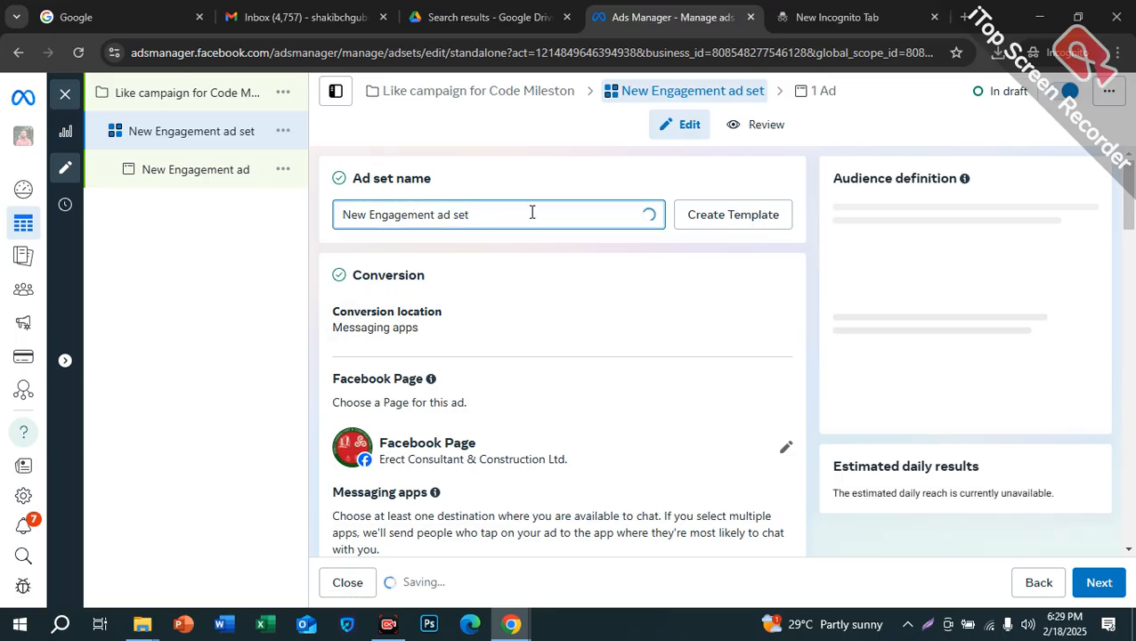
pyautogui.moveTo(532, 213); pyautogui.dragTo(275, 251)
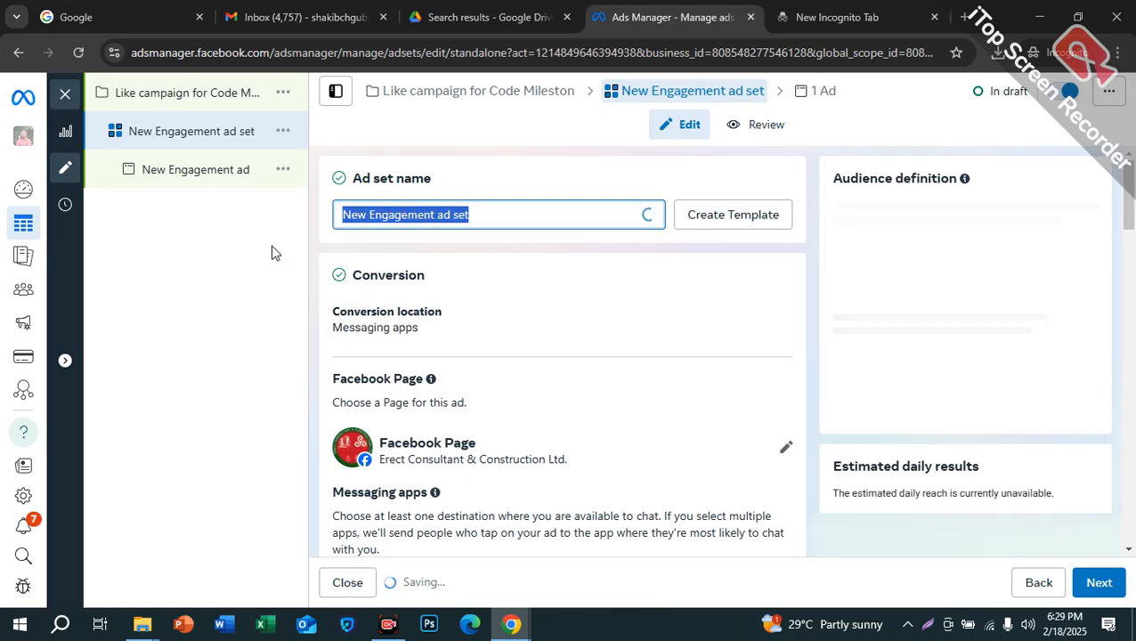
pyautogui.click(316, 224)
pyautogui.moveTo(483, 215); pyautogui.dragTo(116, 343)
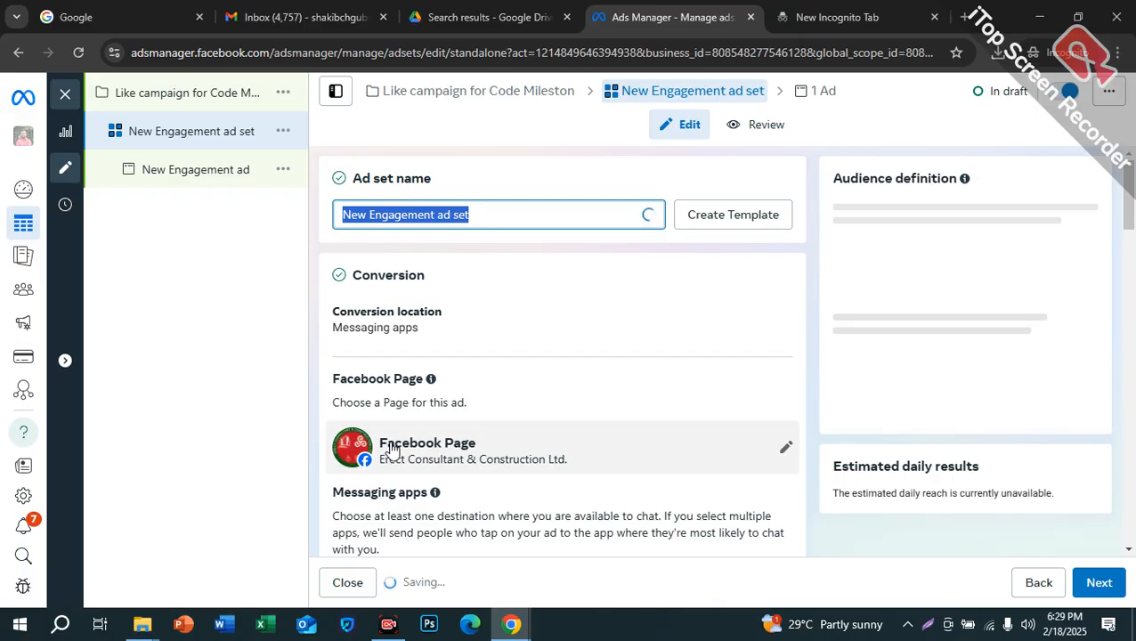
pyautogui.scroll(-1, 396, 448)
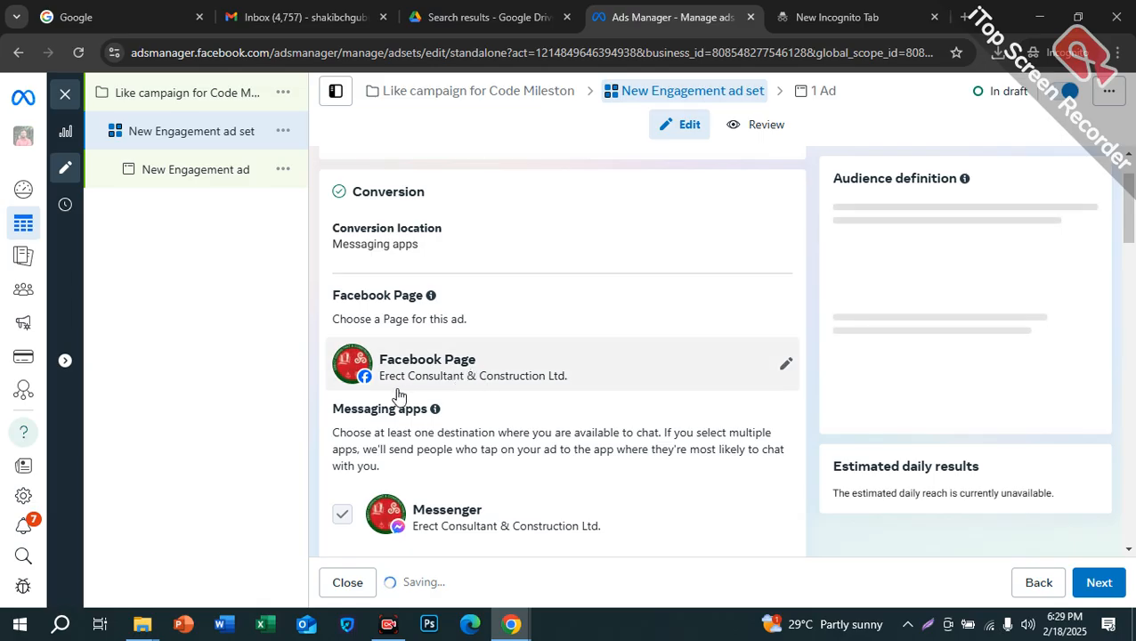
pyautogui.scroll(1, 543, 385)
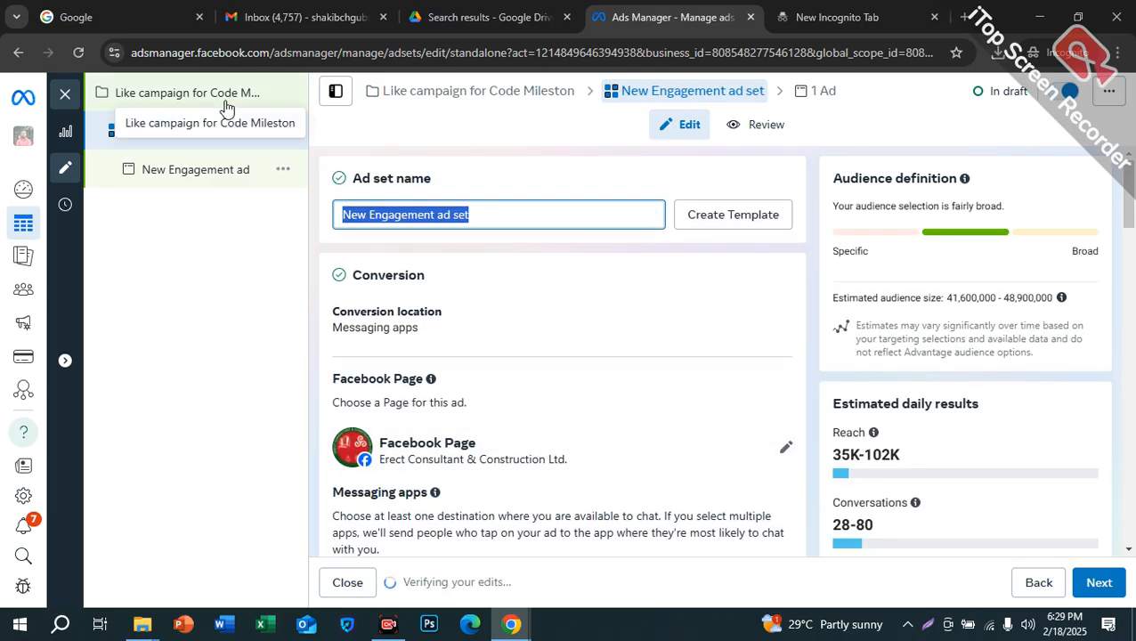
# Search the ad set's Facebook Page choices for "code" and select Code Milestone as the Page
pyautogui.scroll(-1, 515, 374)
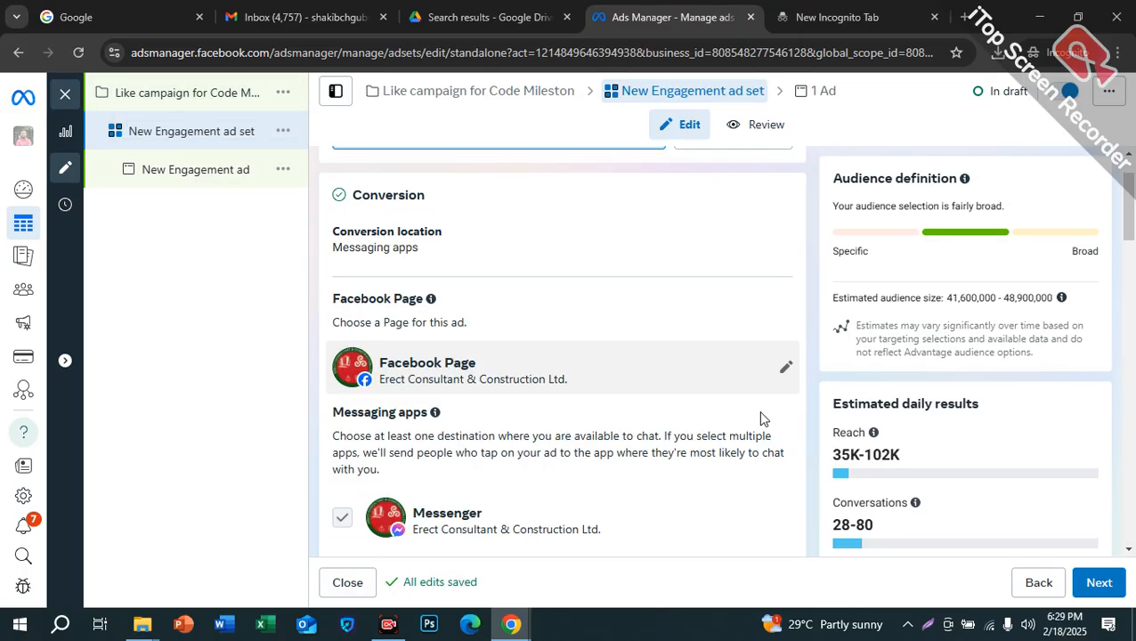
pyautogui.click(787, 370)
pyautogui.scroll(-3, 453, 326)
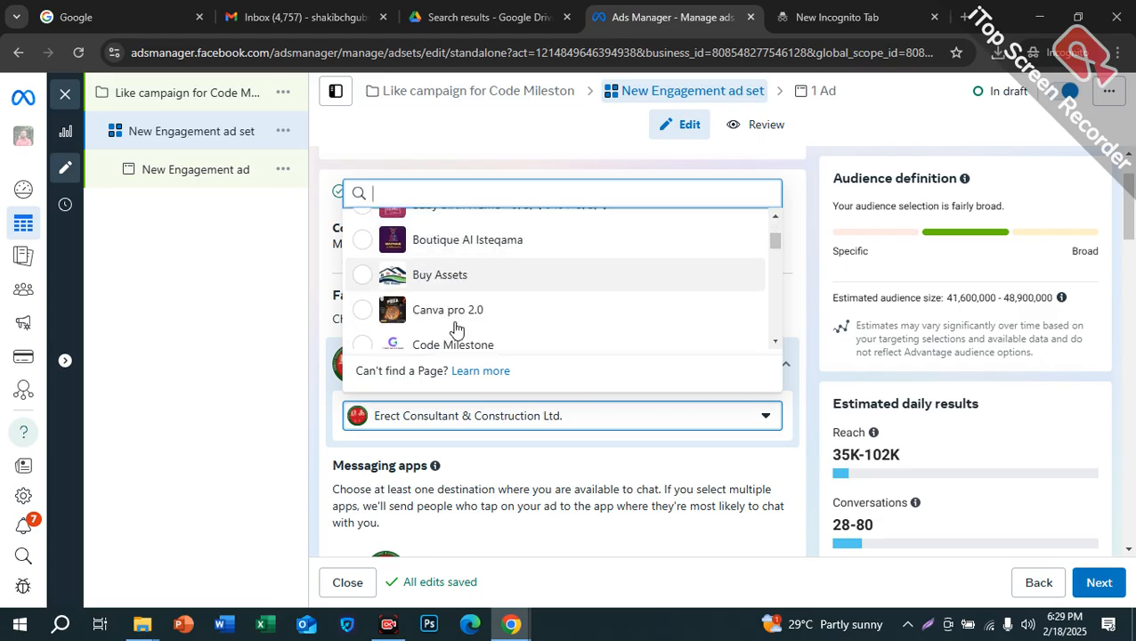
pyautogui.scroll(1, 443, 315)
pyautogui.scroll(-2, 449, 274)
pyautogui.scroll(-5, 459, 289)
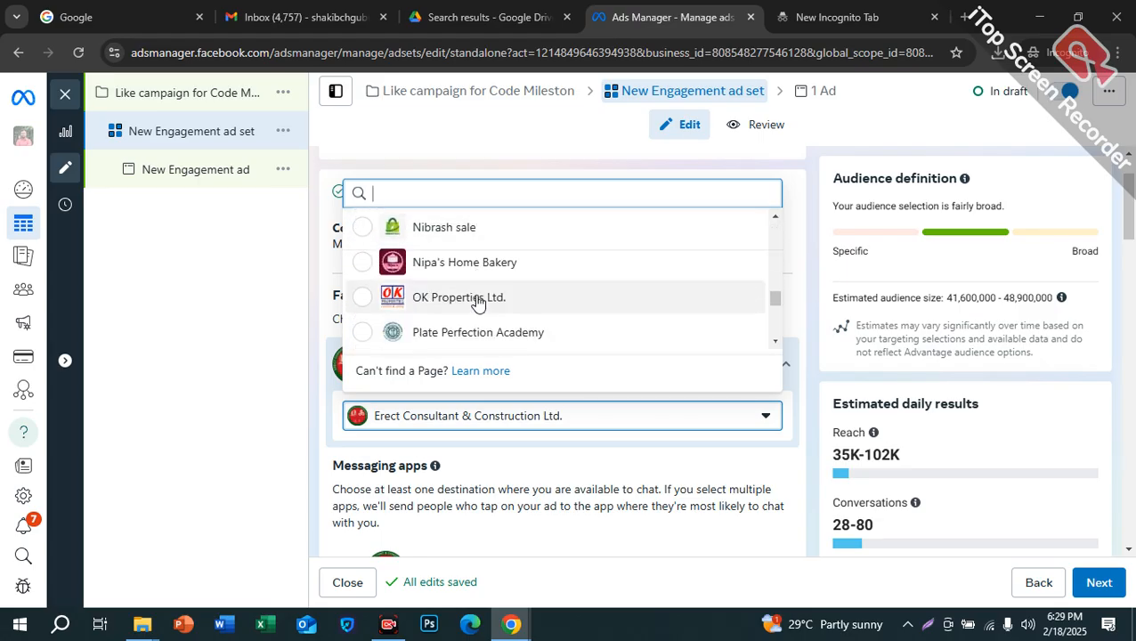
pyautogui.scroll(-5, 482, 304)
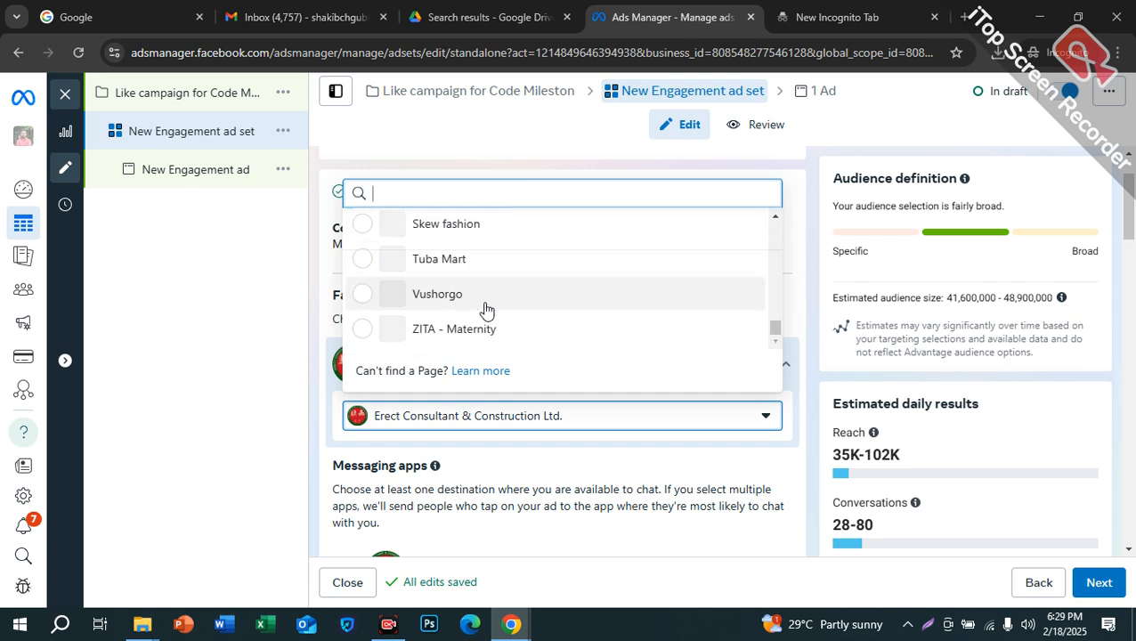
pyautogui.scroll(8, 485, 307)
pyautogui.scroll(10, 498, 308)
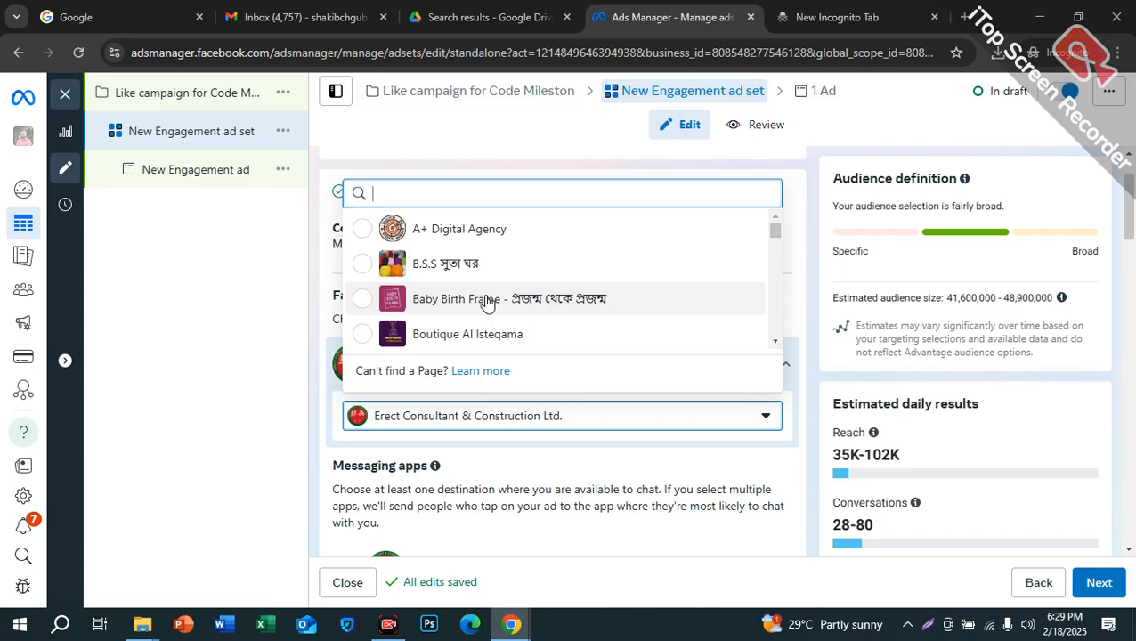
pyautogui.scroll(-1, 472, 258)
pyautogui.write('code')
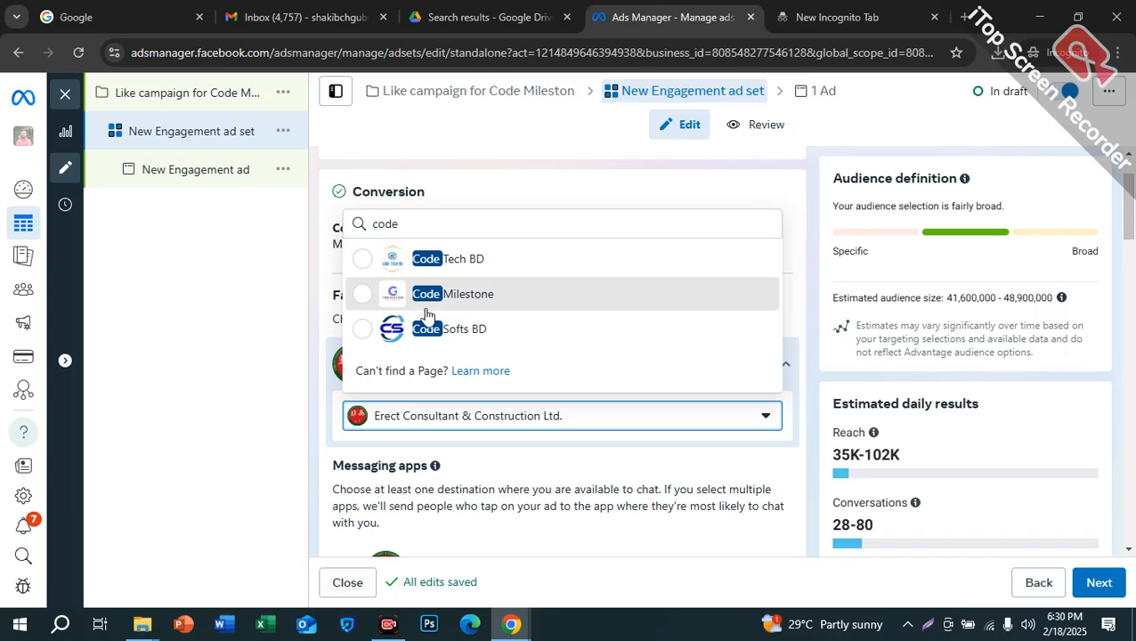
pyautogui.click(460, 298)
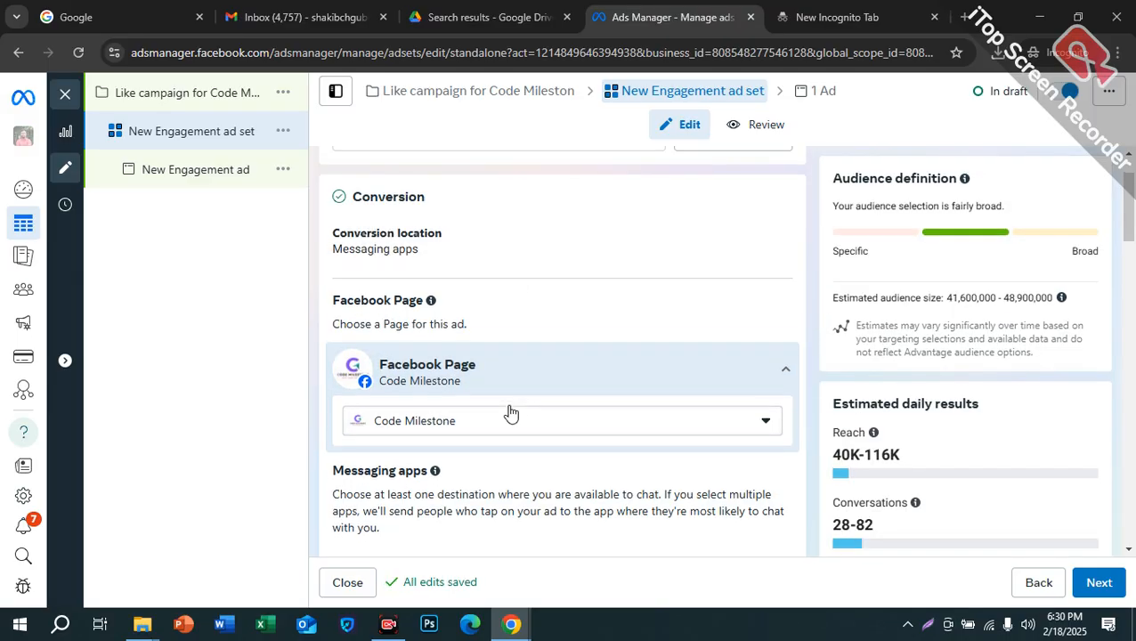
pyautogui.scroll(1, 516, 418)
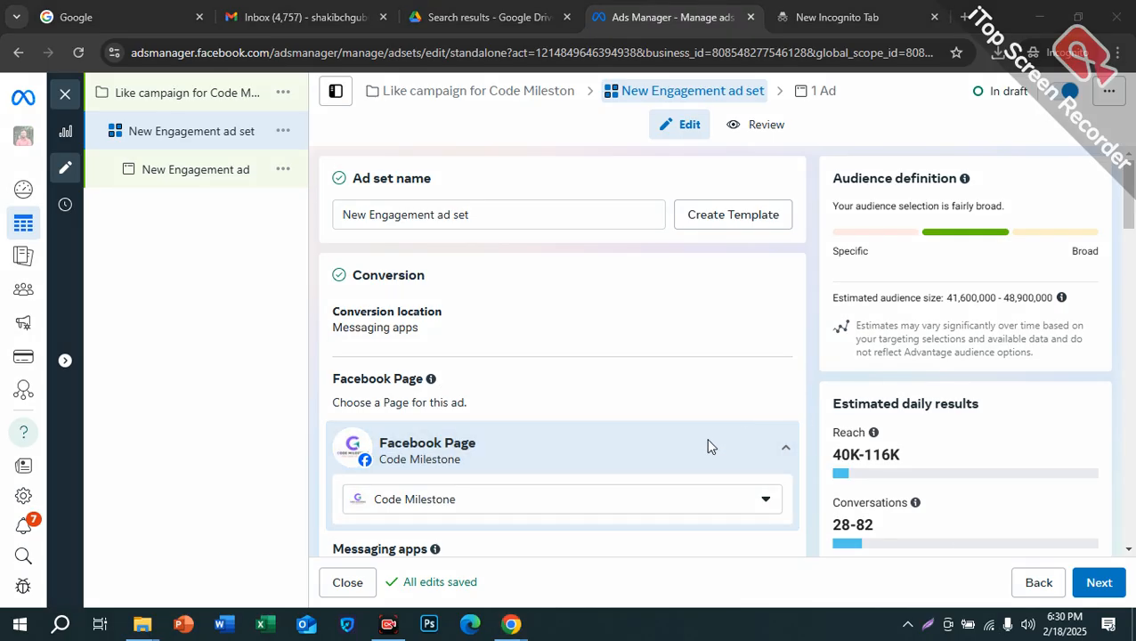
pyautogui.moveTo(108, 232)
pyautogui.mouseDown()
pyautogui.moveTo(104, 367)
pyautogui.moveTo(104, 237)
pyautogui.moveTo(164, 218)
pyautogui.moveTo(166, 235)
pyautogui.moveTo(213, 207)
pyautogui.moveTo(217, 223)
pyautogui.moveTo(221, 185)
pyautogui.moveTo(243, 195)
pyautogui.moveTo(247, 213)
pyautogui.mouseUp()
pyautogui.moveTo(268, 194); pyautogui.dragTo(281, 225)
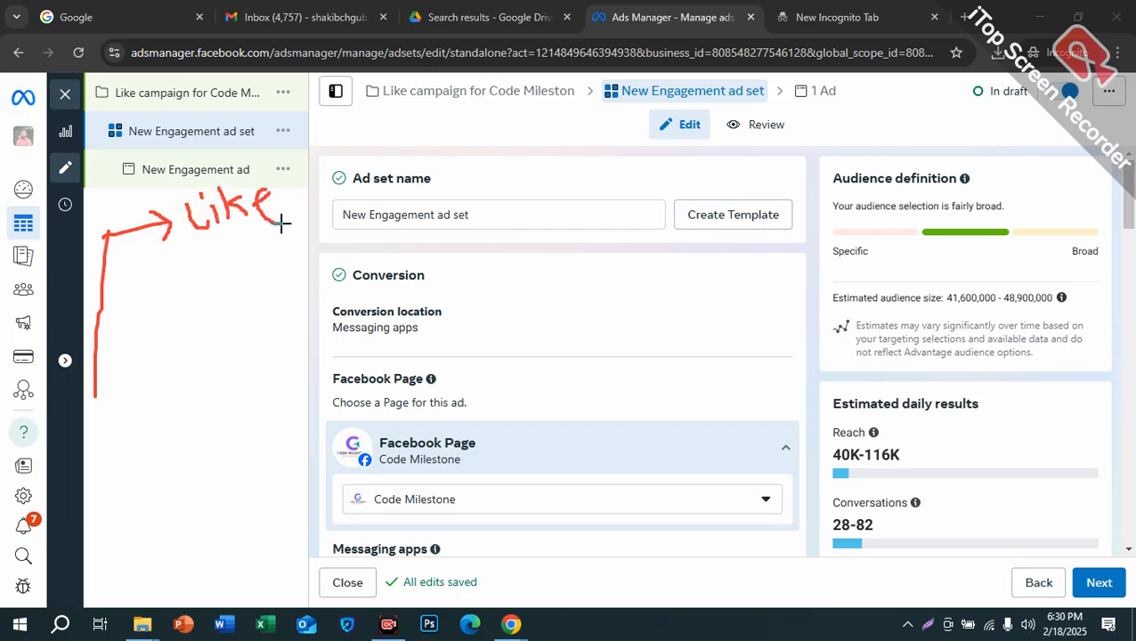
pyautogui.moveTo(107, 299)
pyautogui.mouseDown()
pyautogui.moveTo(189, 284)
pyautogui.moveTo(164, 311)
pyautogui.mouseUp()
pyautogui.moveTo(228, 250)
pyautogui.mouseDown()
pyautogui.moveTo(197, 256)
pyautogui.moveTo(212, 283)
pyautogui.moveTo(263, 258)
pyautogui.moveTo(308, 259)
pyautogui.moveTo(317, 233)
pyautogui.moveTo(359, 239)
pyautogui.mouseUp()
pyautogui.moveTo(95, 366)
pyautogui.mouseDown()
pyautogui.moveTo(184, 344)
pyautogui.moveTo(181, 356)
pyautogui.mouseUp()
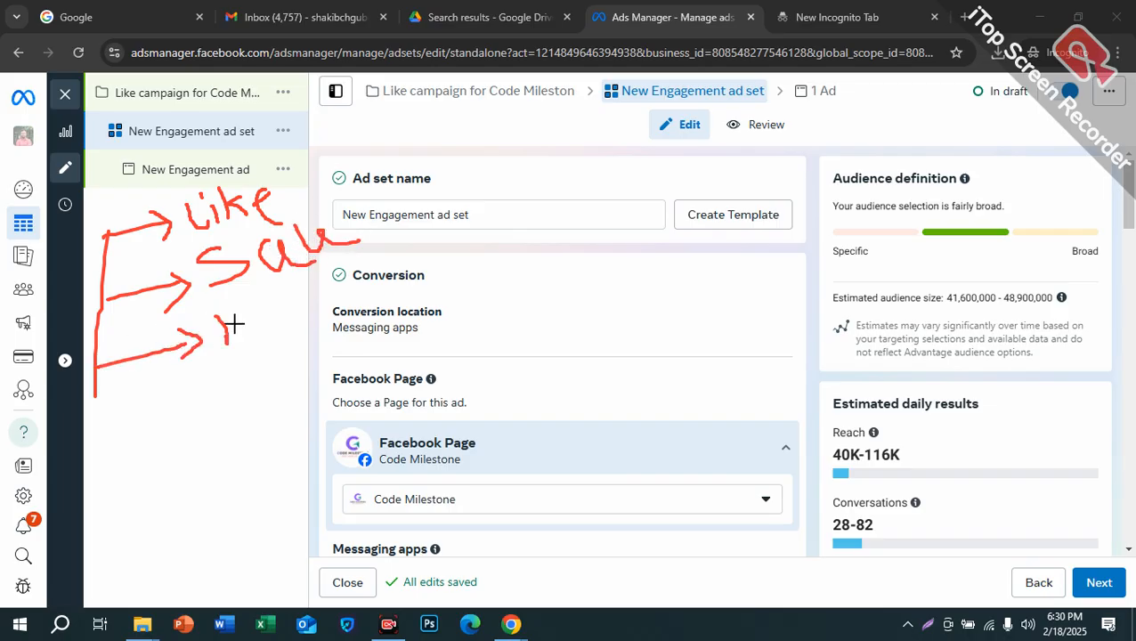
pyautogui.moveTo(254, 313)
pyautogui.mouseDown()
pyautogui.moveTo(303, 308)
pyautogui.moveTo(363, 277)
pyautogui.mouseUp()
pyautogui.moveTo(97, 423)
pyautogui.mouseDown()
pyautogui.moveTo(198, 400)
pyautogui.moveTo(190, 429)
pyautogui.mouseUp()
pyautogui.moveTo(243, 384); pyautogui.dragTo(253, 419)
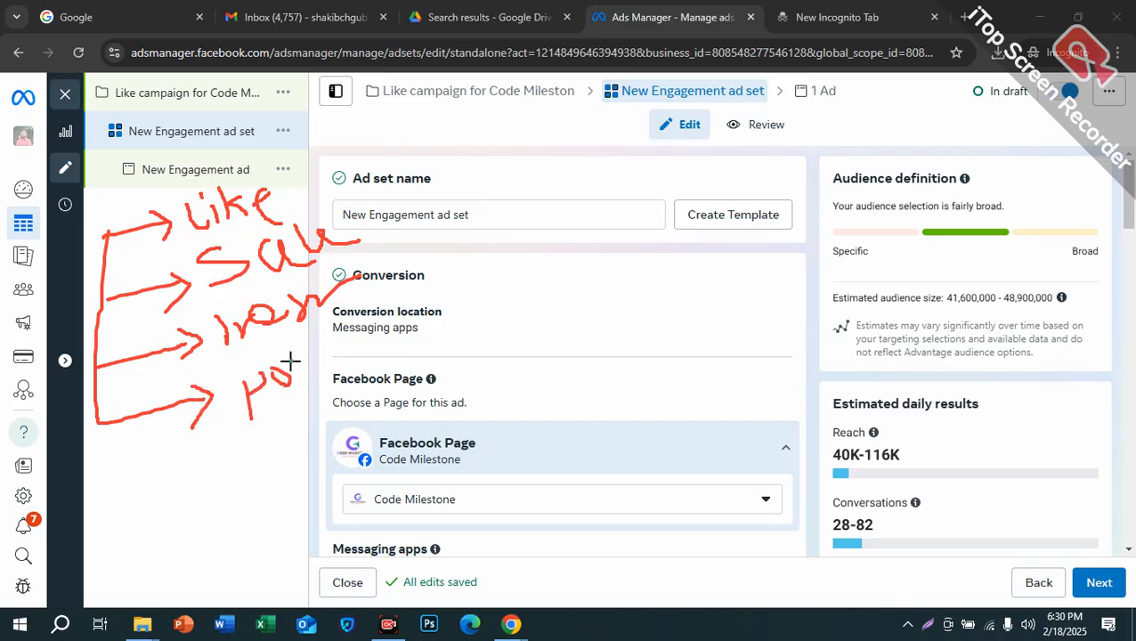
pyautogui.moveTo(302, 369)
pyautogui.mouseDown()
pyautogui.moveTo(327, 368)
pyautogui.moveTo(376, 335)
pyautogui.mouseUp()
pyautogui.moveTo(267, 191)
pyautogui.mouseDown()
pyautogui.moveTo(183, 223)
pyautogui.moveTo(254, 184)
pyautogui.mouseUp()
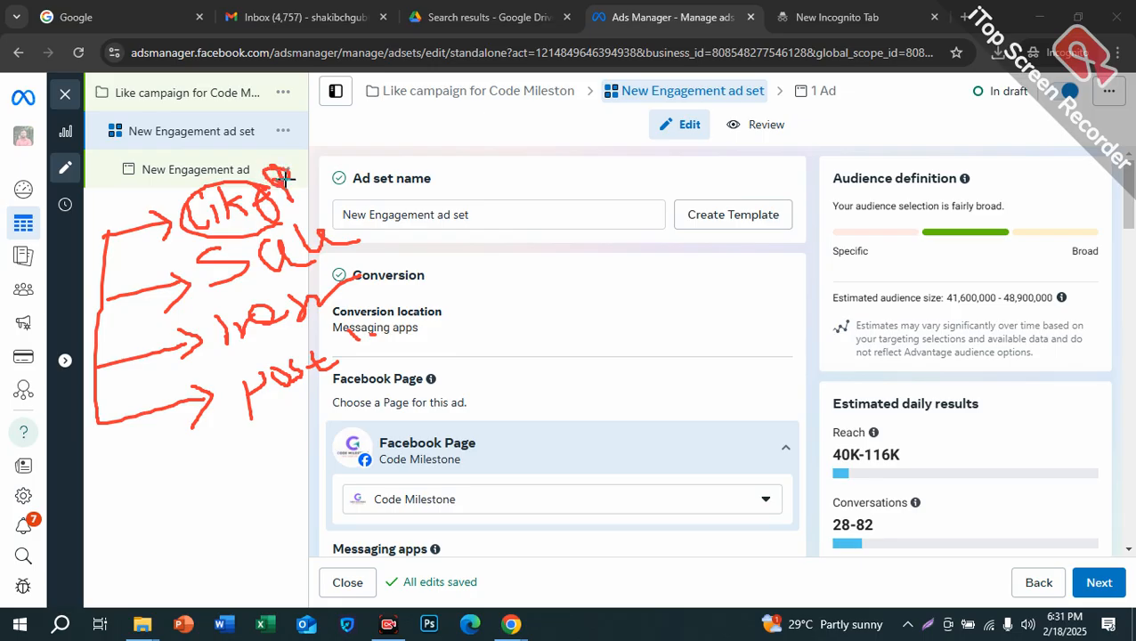
pyautogui.moveTo(102, 416)
pyautogui.mouseDown()
pyautogui.moveTo(237, 470)
pyautogui.moveTo(310, 420)
pyautogui.moveTo(354, 417)
pyautogui.moveTo(437, 383)
pyautogui.mouseUp()
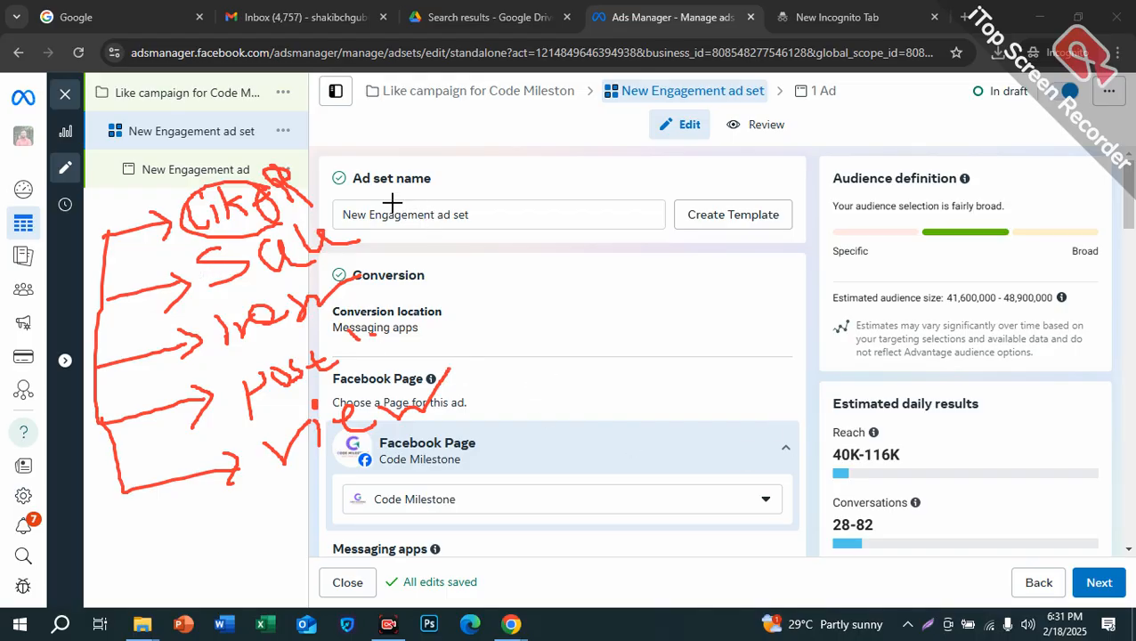
pyautogui.moveTo(280, 126)
pyautogui.mouseDown()
pyautogui.moveTo(197, 109)
pyautogui.moveTo(192, 150)
pyautogui.moveTo(271, 123)
pyautogui.moveTo(402, 455)
pyautogui.moveTo(166, 325)
pyautogui.moveTo(134, 196)
pyautogui.moveTo(339, 145)
pyautogui.mouseUp()
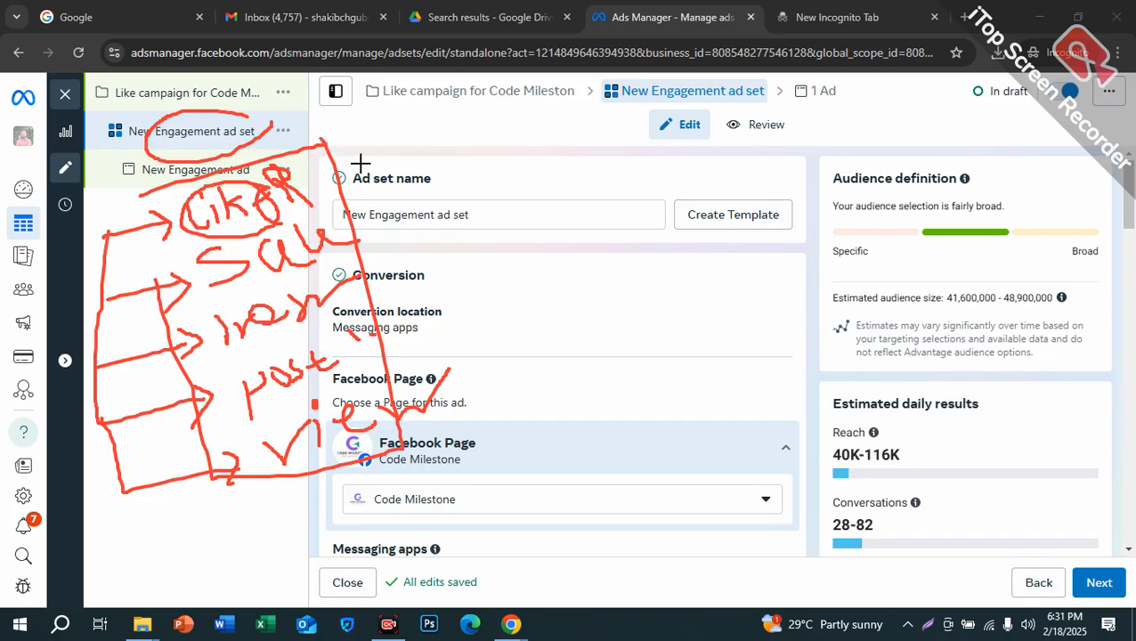
pyautogui.click(965, 432)
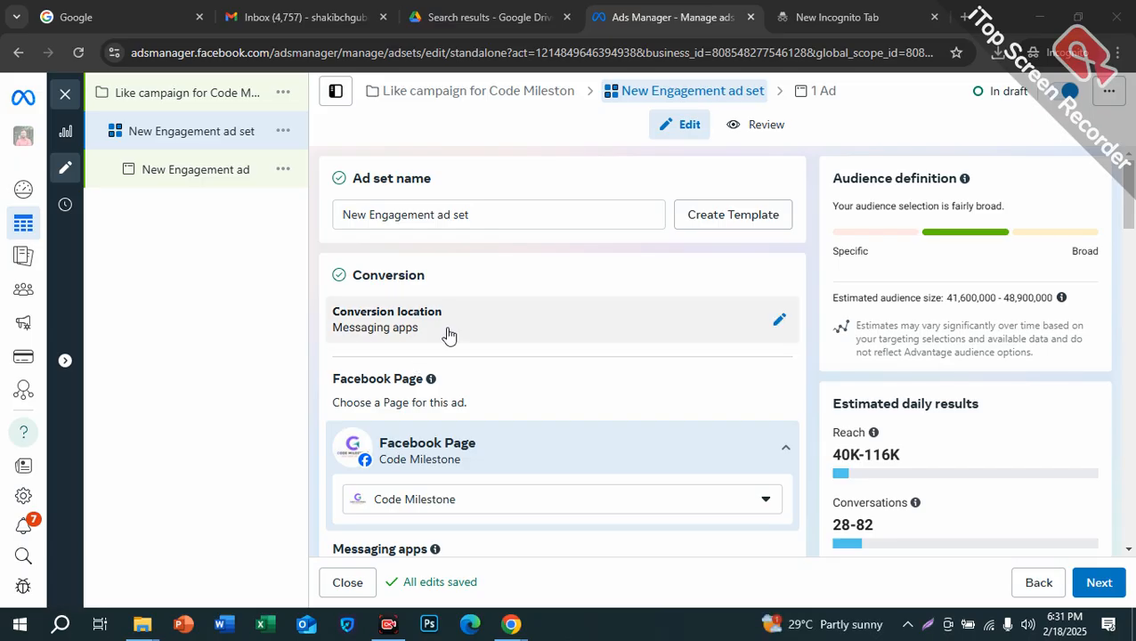
# Set the ad set's conversion location to Facebook Page and check the performance goal available for it
pyautogui.click(780, 323)
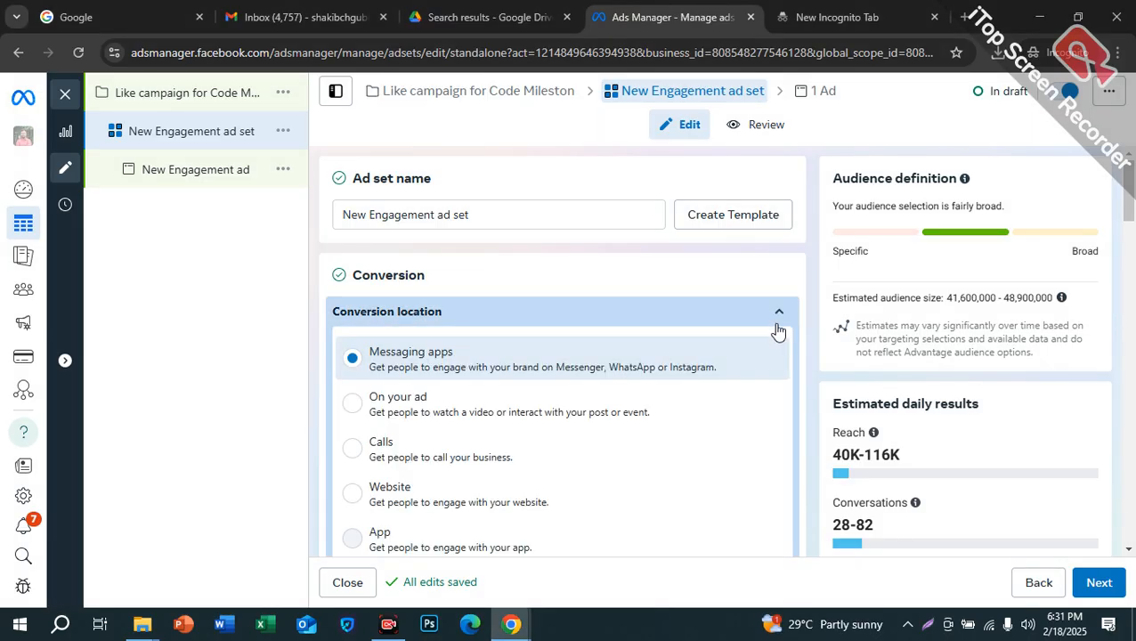
pyautogui.scroll(-3, 520, 418)
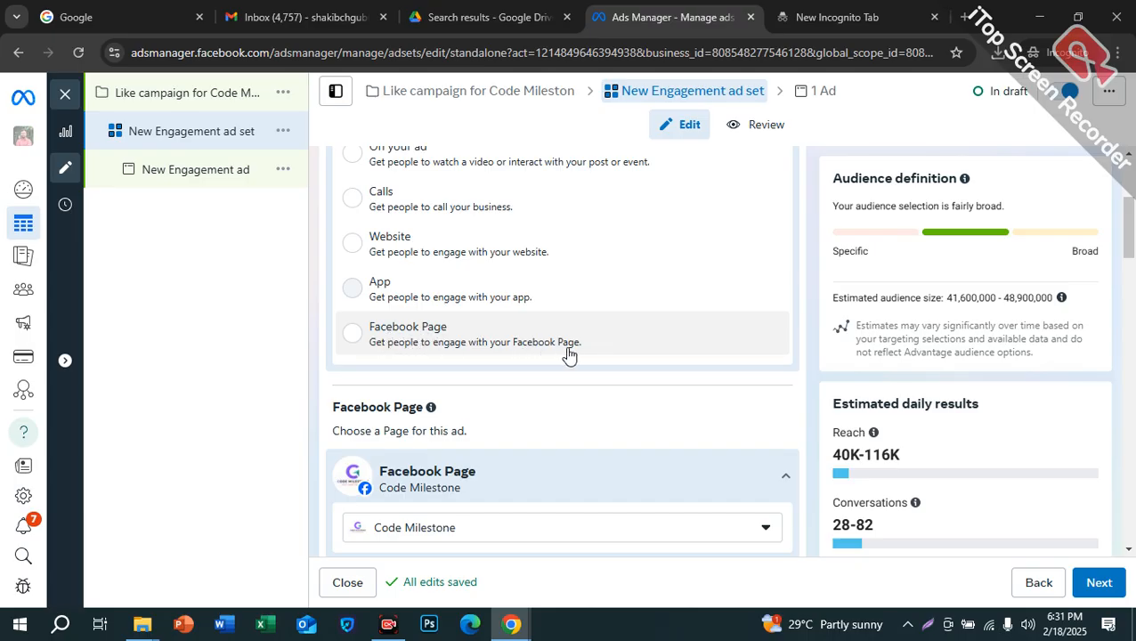
pyautogui.moveTo(577, 349); pyautogui.dragTo(580, 340)
pyautogui.click(406, 347)
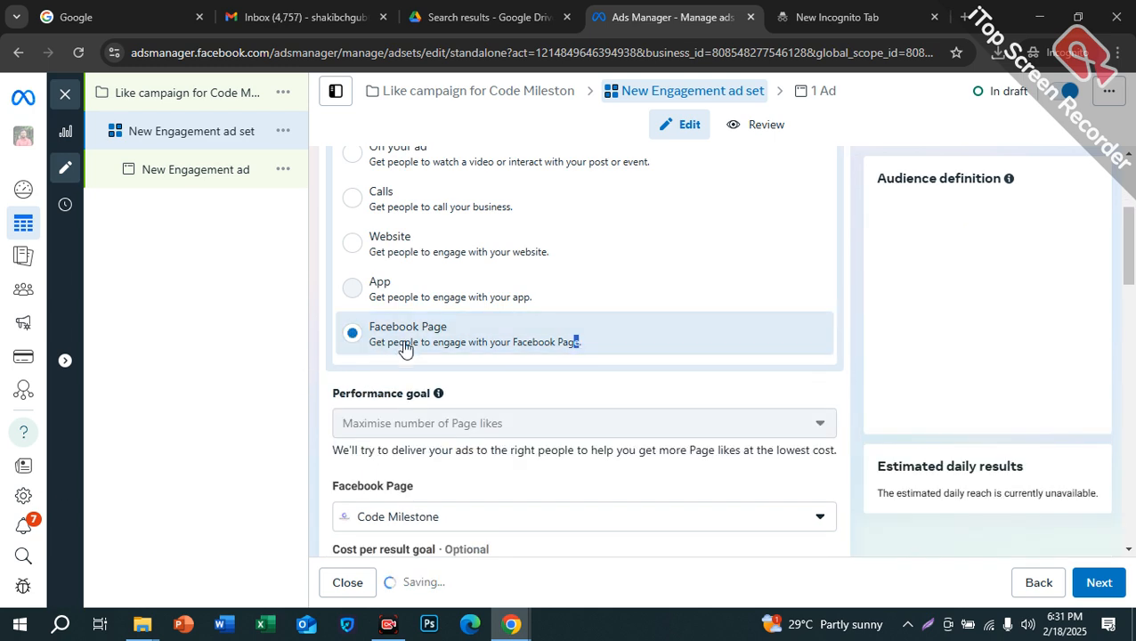
pyautogui.scroll(-1, 560, 398)
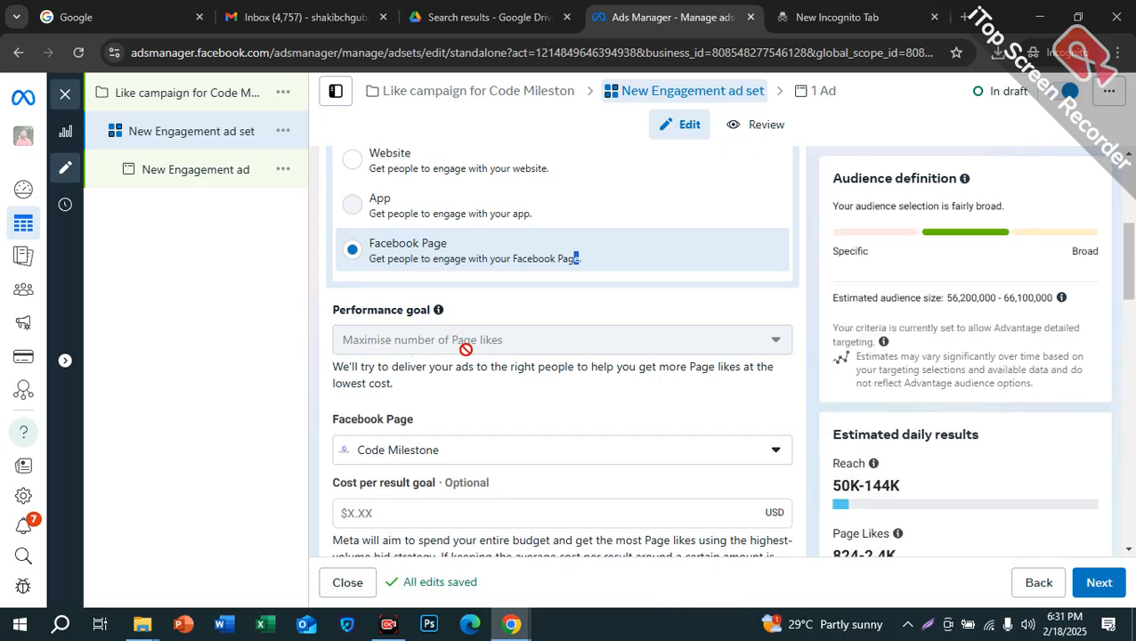
pyautogui.moveTo(495, 351)
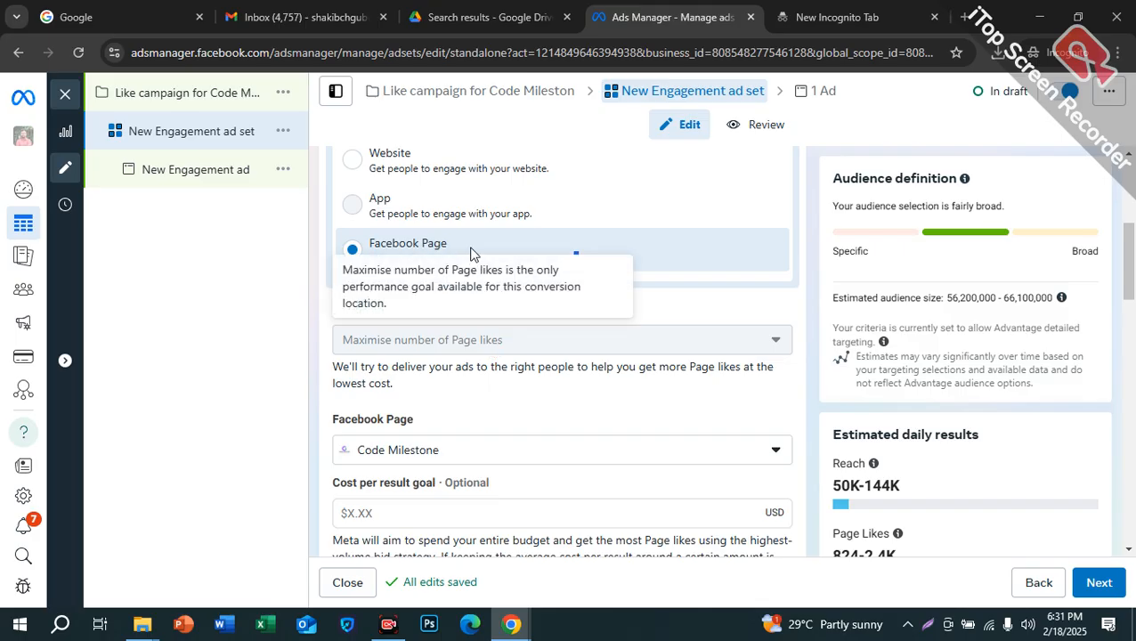
pyautogui.scroll(1, 446, 251)
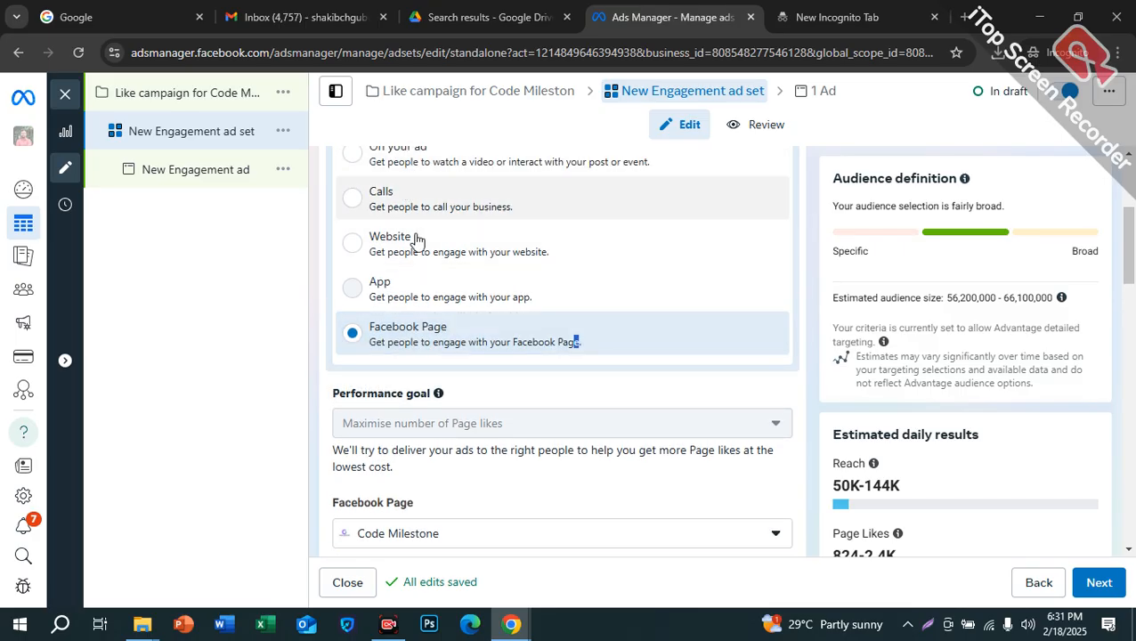
pyautogui.scroll(1, 412, 232)
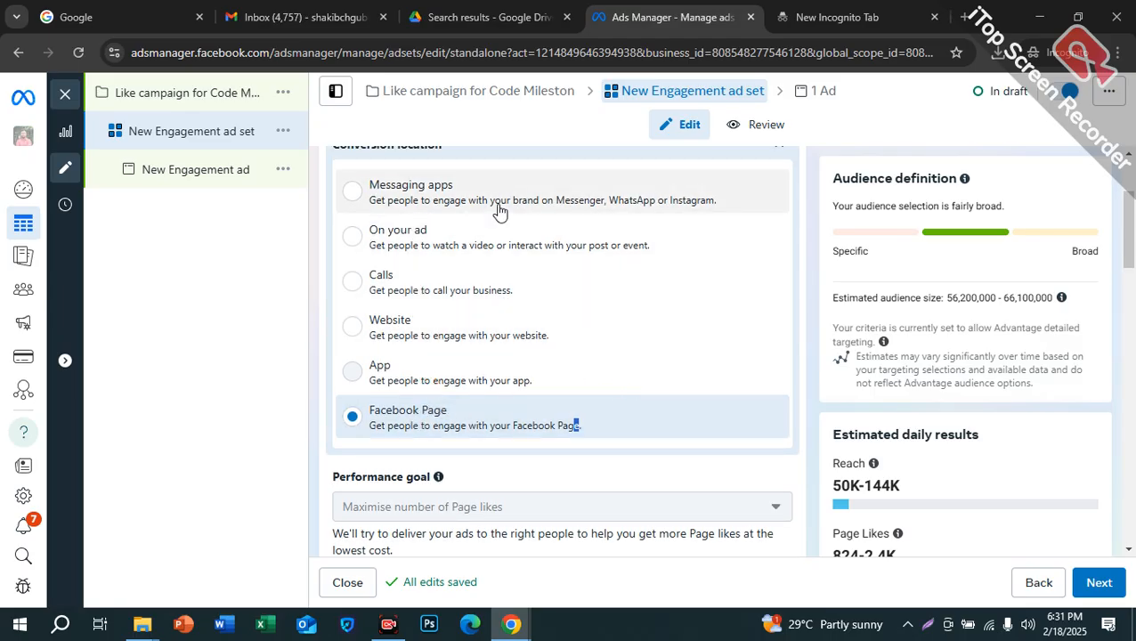
# Switch the conversion location to Messaging apps and review the Messenger, Instagram and WhatsApp destinations
pyautogui.click(423, 196)
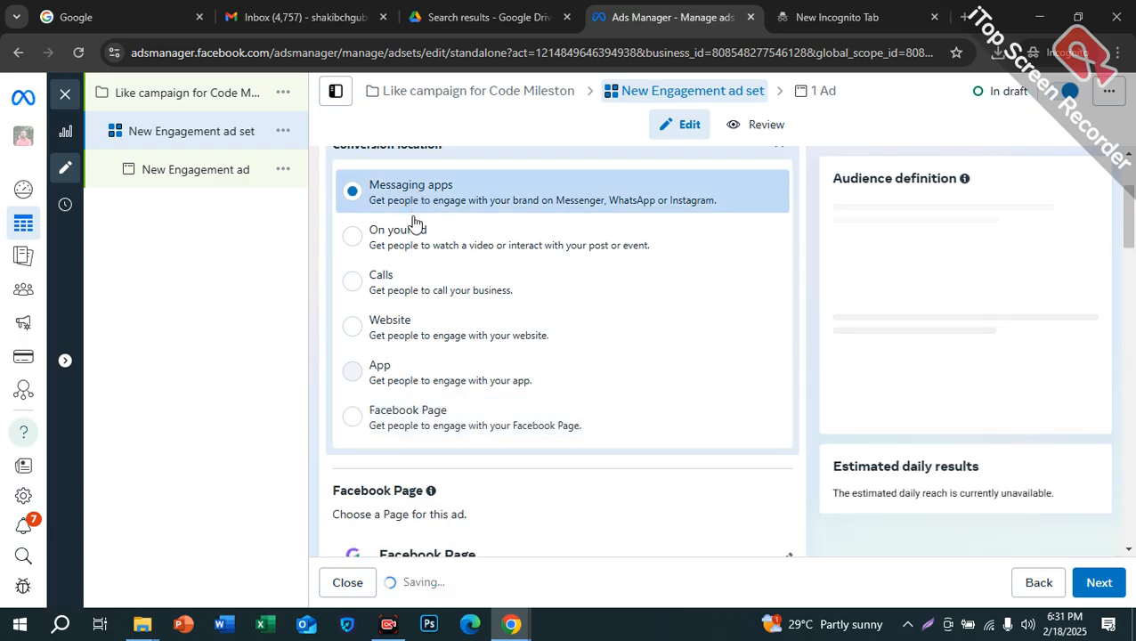
pyautogui.scroll(-2, 445, 338)
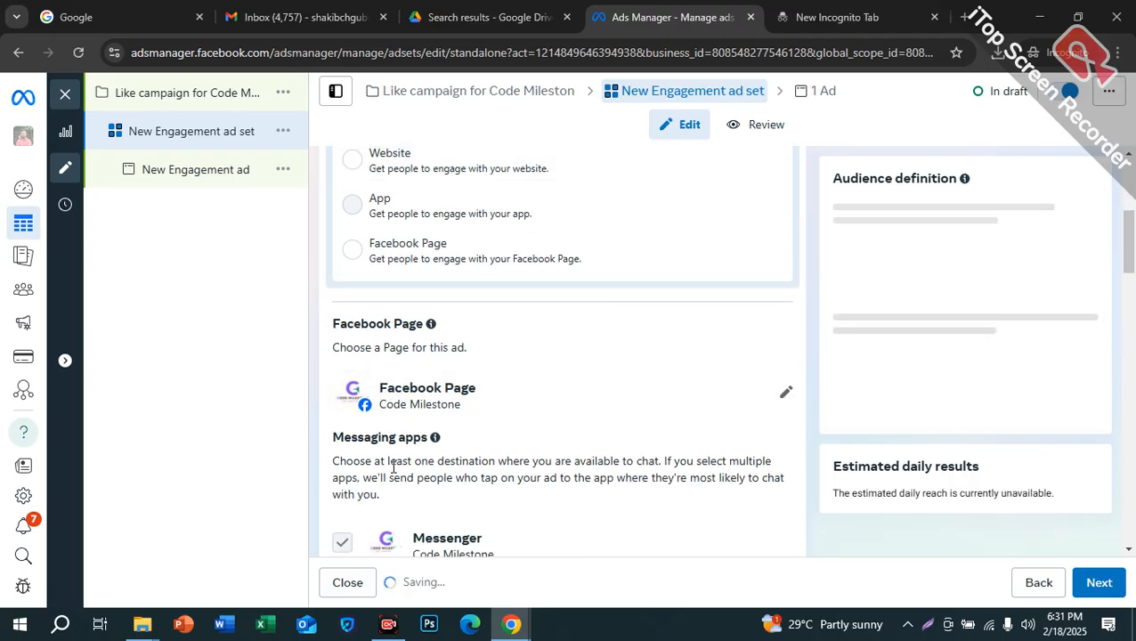
pyautogui.scroll(-1, 394, 465)
pyautogui.scroll(2, 445, 366)
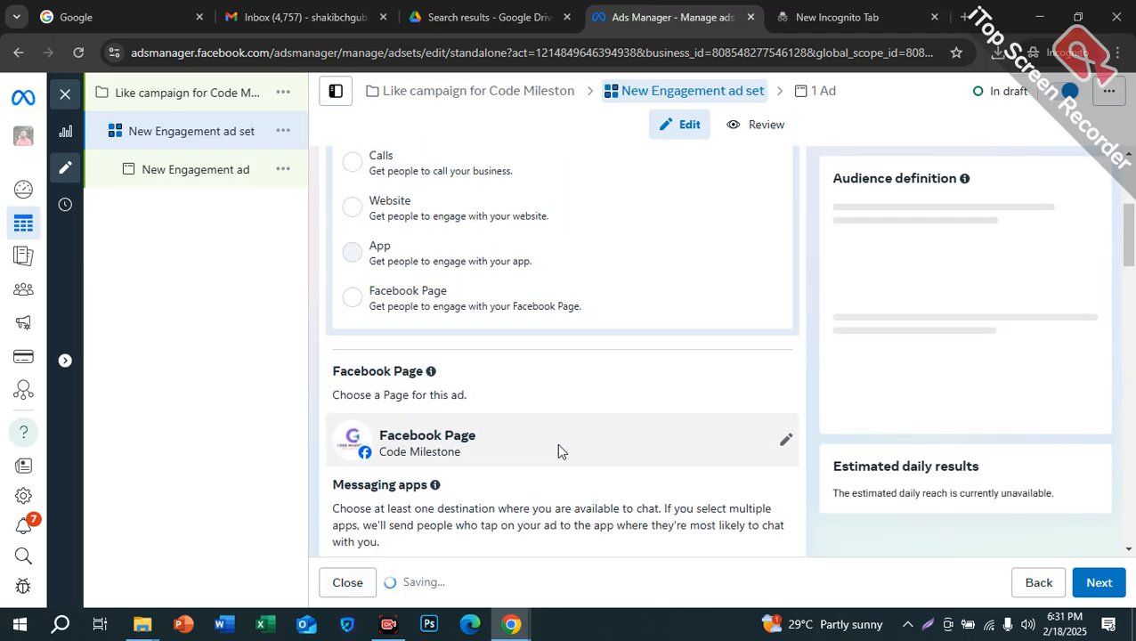
pyautogui.scroll(-4, 446, 388)
pyautogui.scroll(-1, 452, 392)
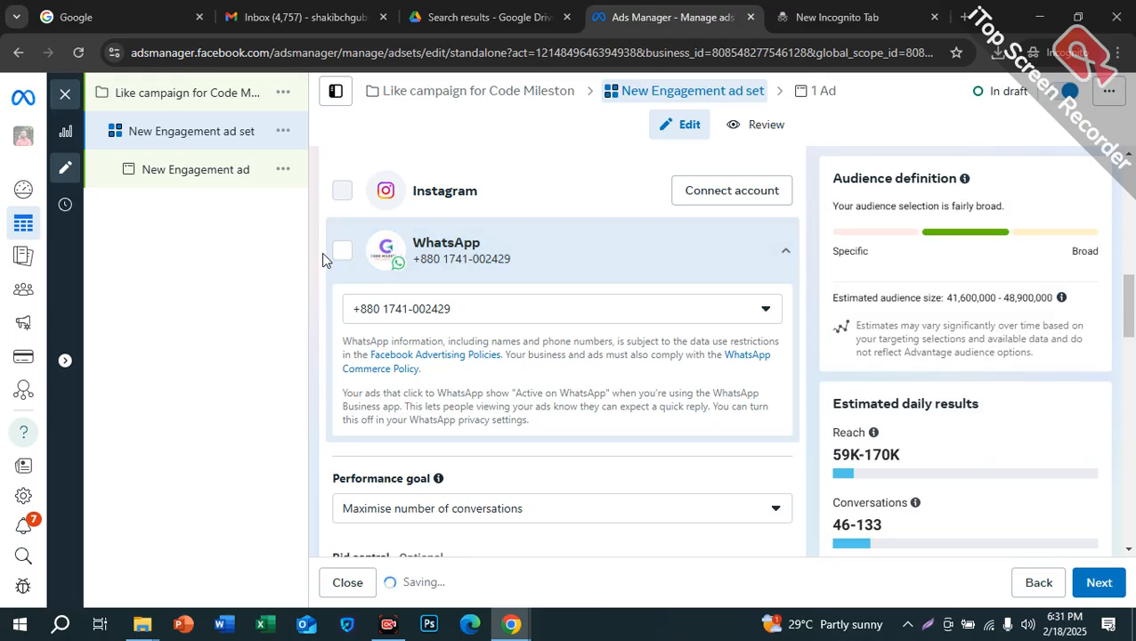
pyautogui.scroll(1, 408, 361)
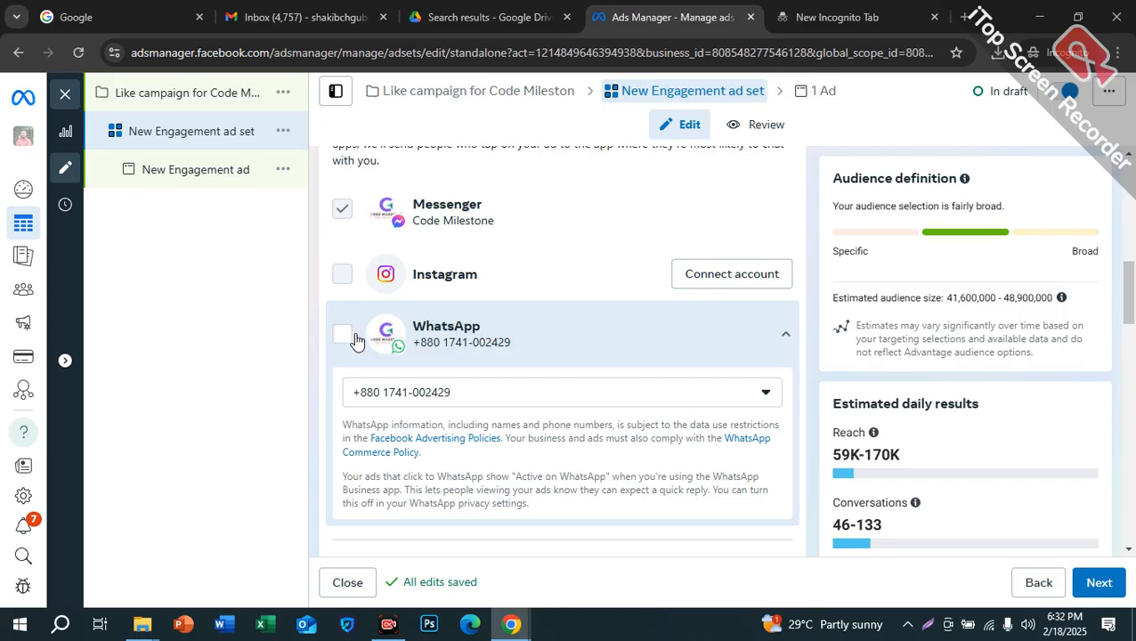
# Review the performance goal options offered for the Messaging apps conversion location without changing the selection
pyautogui.scroll(-3, 356, 339)
pyautogui.click(486, 344)
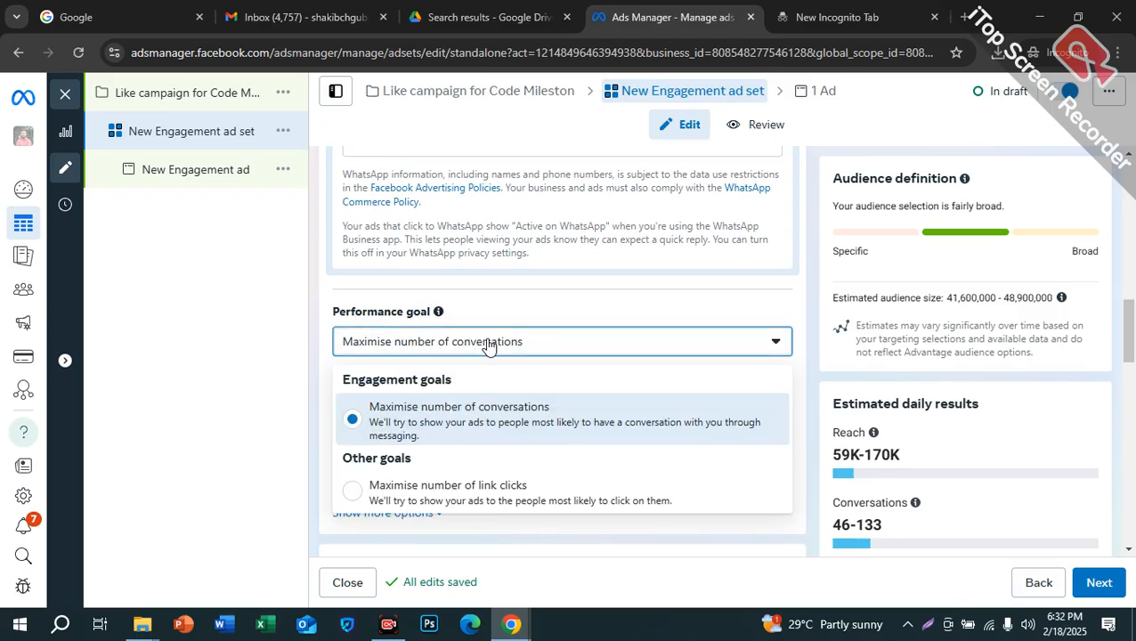
pyautogui.scroll(-1, 483, 345)
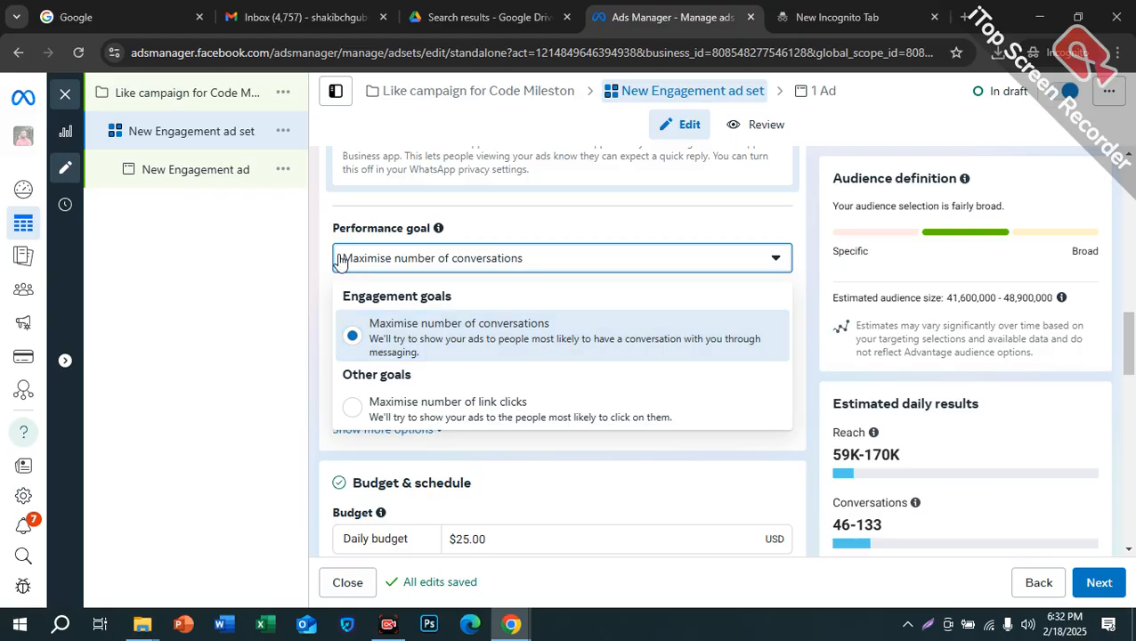
pyautogui.click(313, 264)
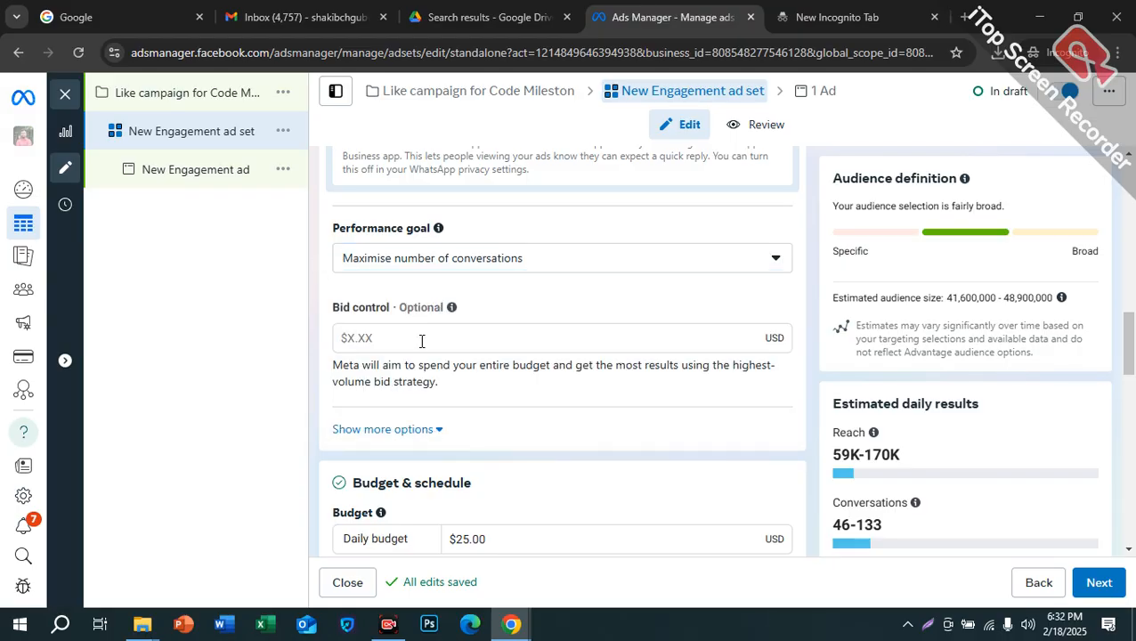
# Try On your ad as the conversion location, and switch it to Calls
pyautogui.scroll(1, 422, 341)
pyautogui.scroll(7, 428, 348)
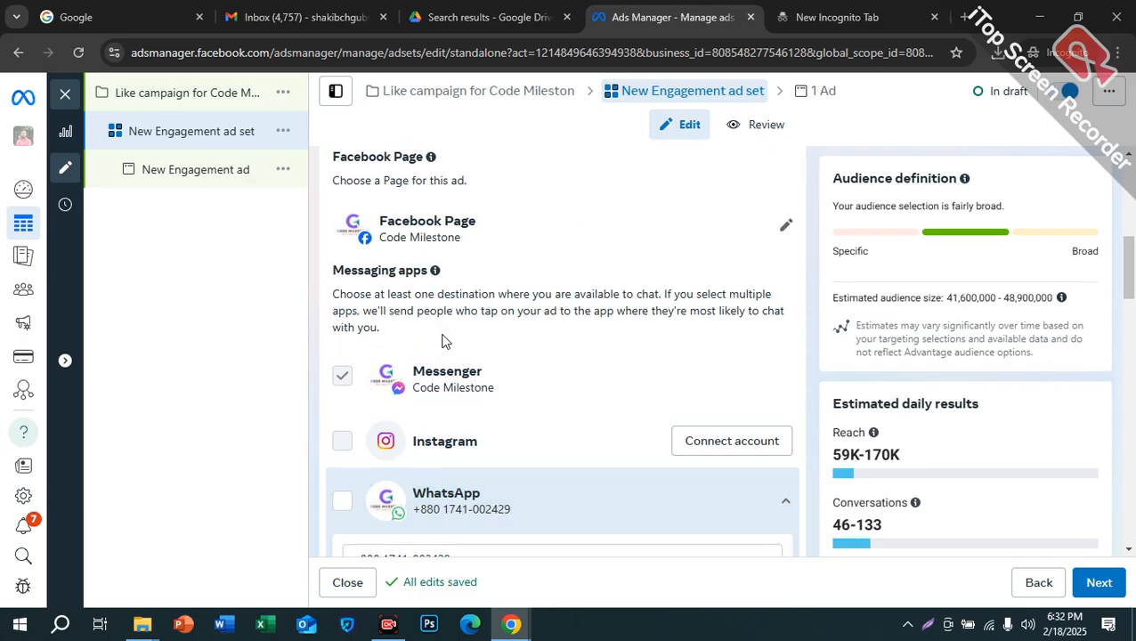
pyautogui.scroll(4, 437, 370)
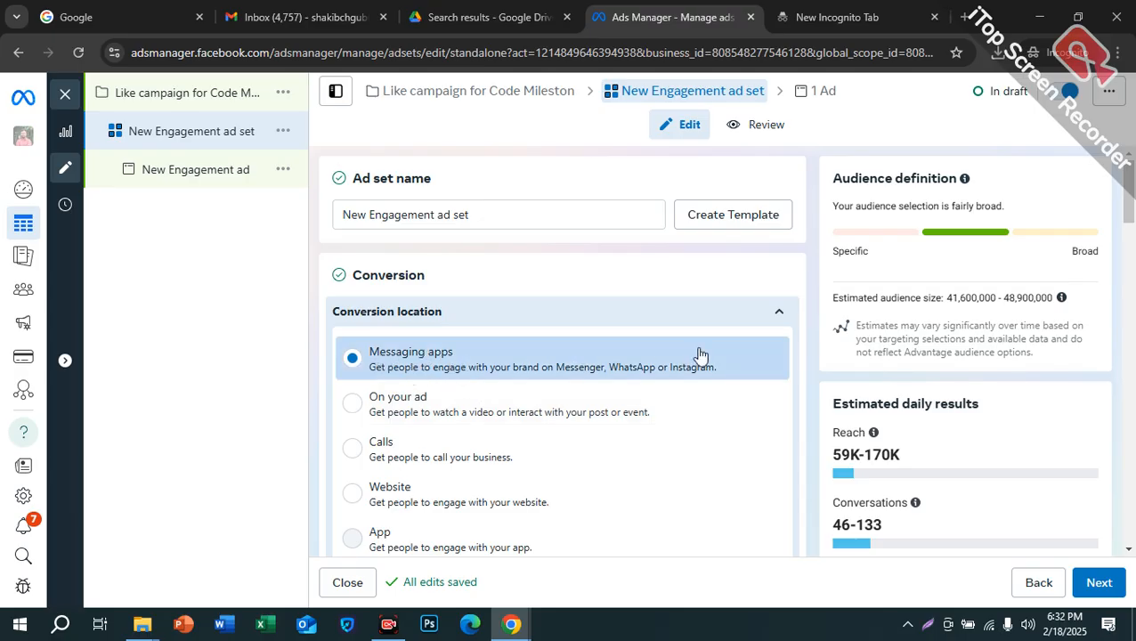
pyautogui.scroll(-2, 700, 357)
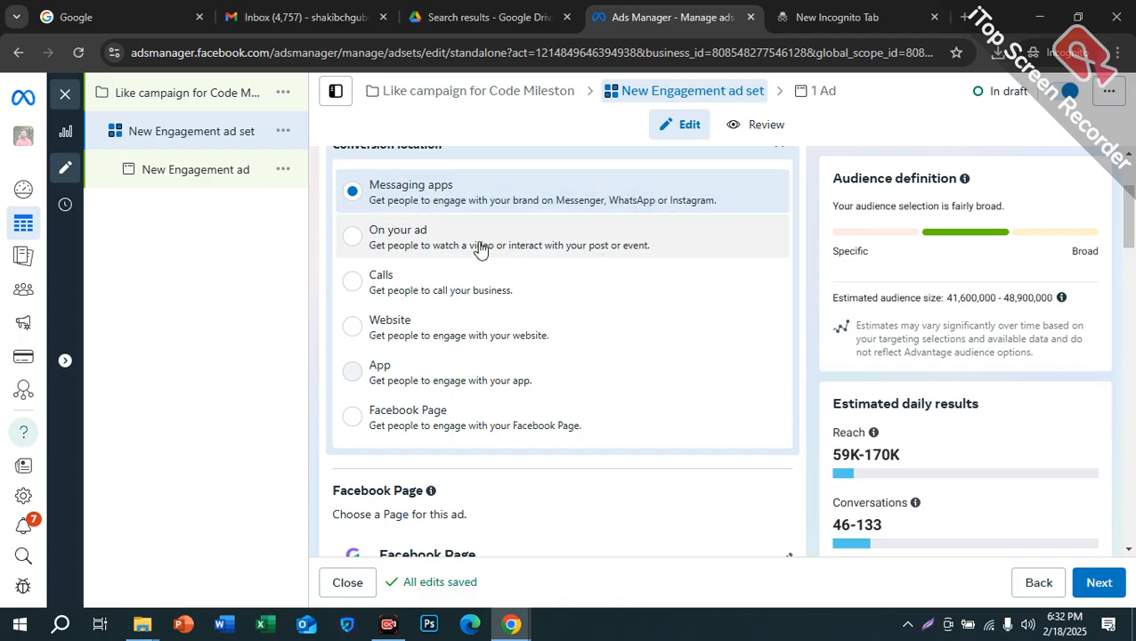
pyautogui.click(411, 250)
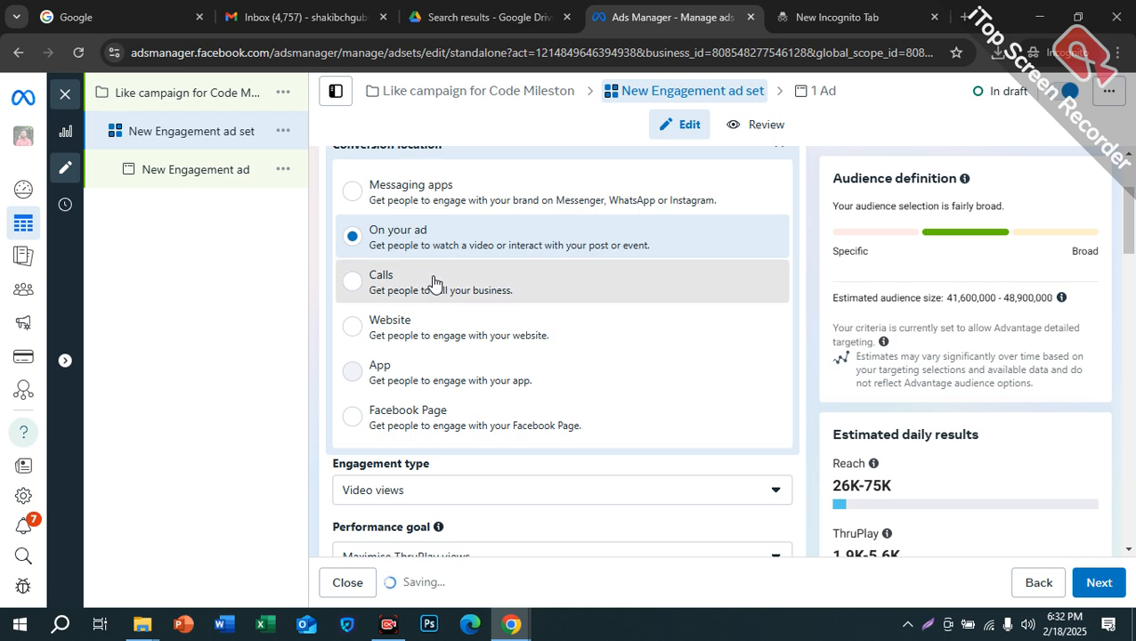
pyautogui.click(435, 284)
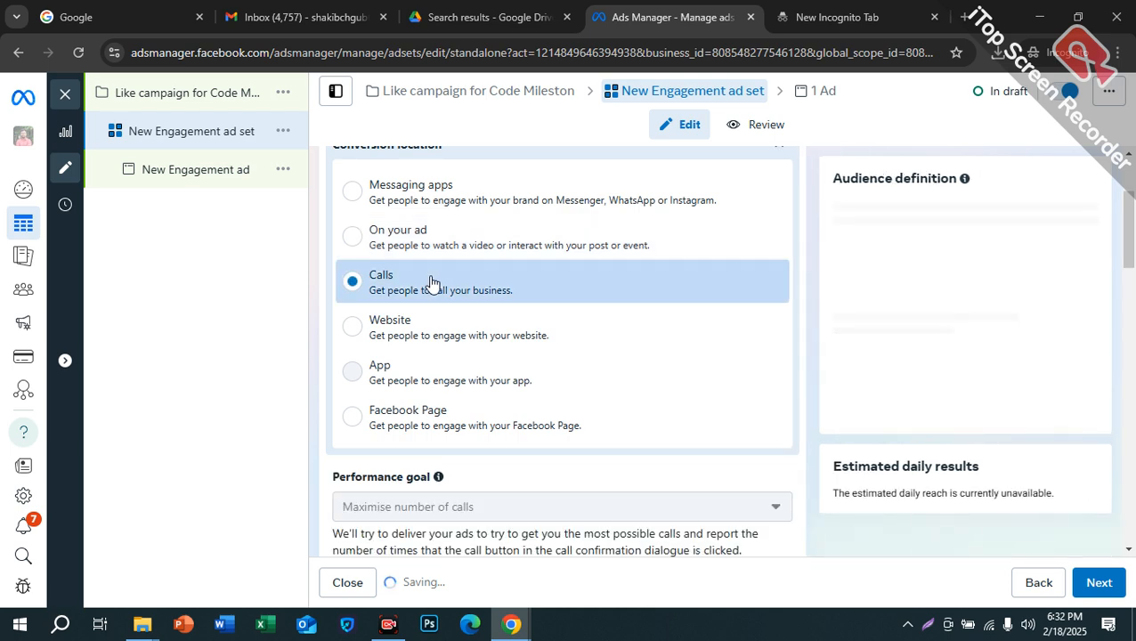
# Try Website as the ad set's conversion location, and switch it back to Facebook Page
pyautogui.scroll(-1, 458, 331)
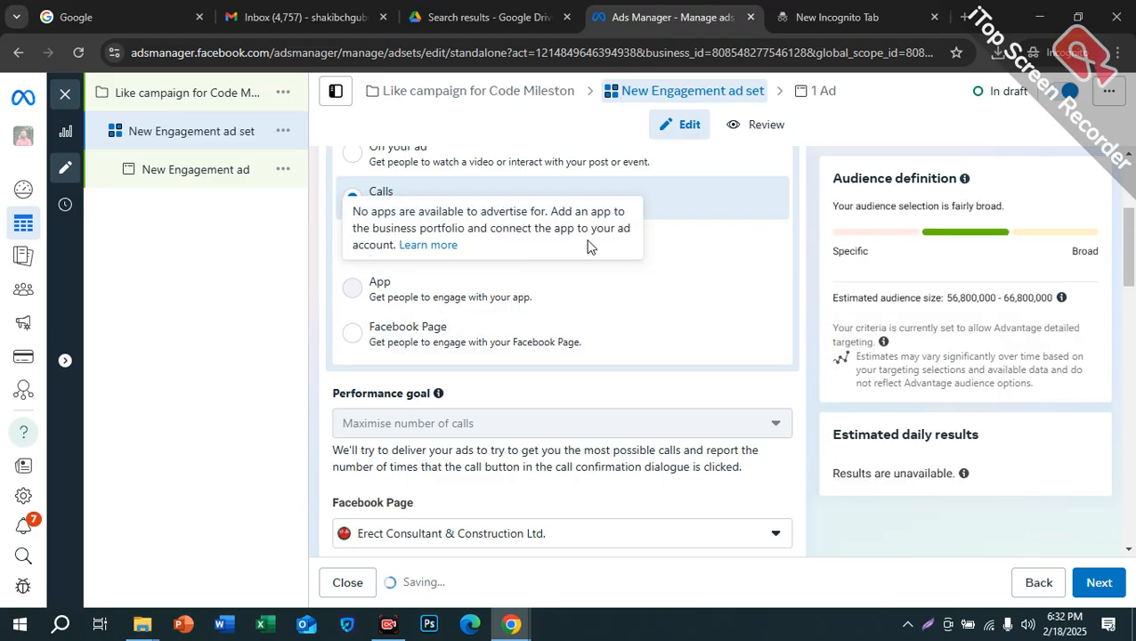
pyautogui.click(701, 252)
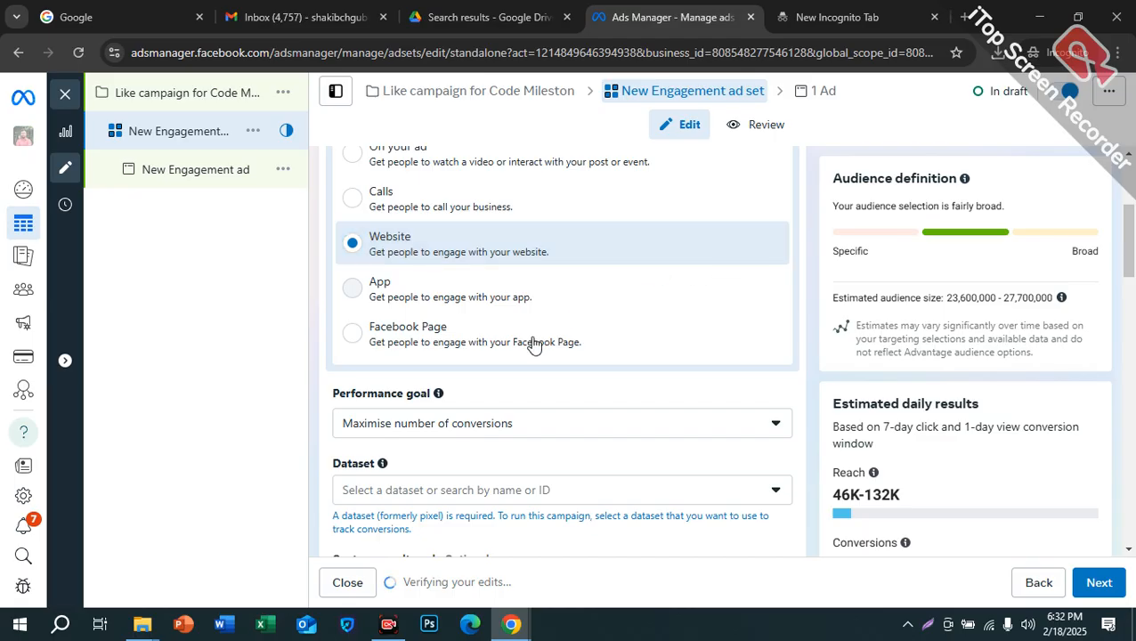
pyautogui.scroll(-1, 533, 342)
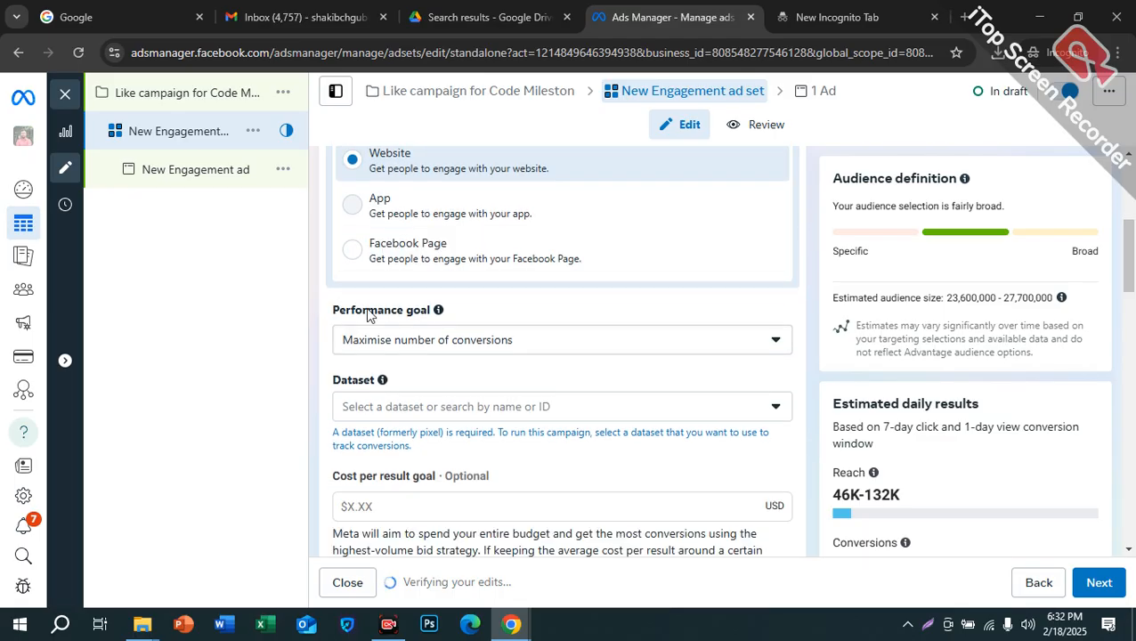
pyautogui.click(403, 266)
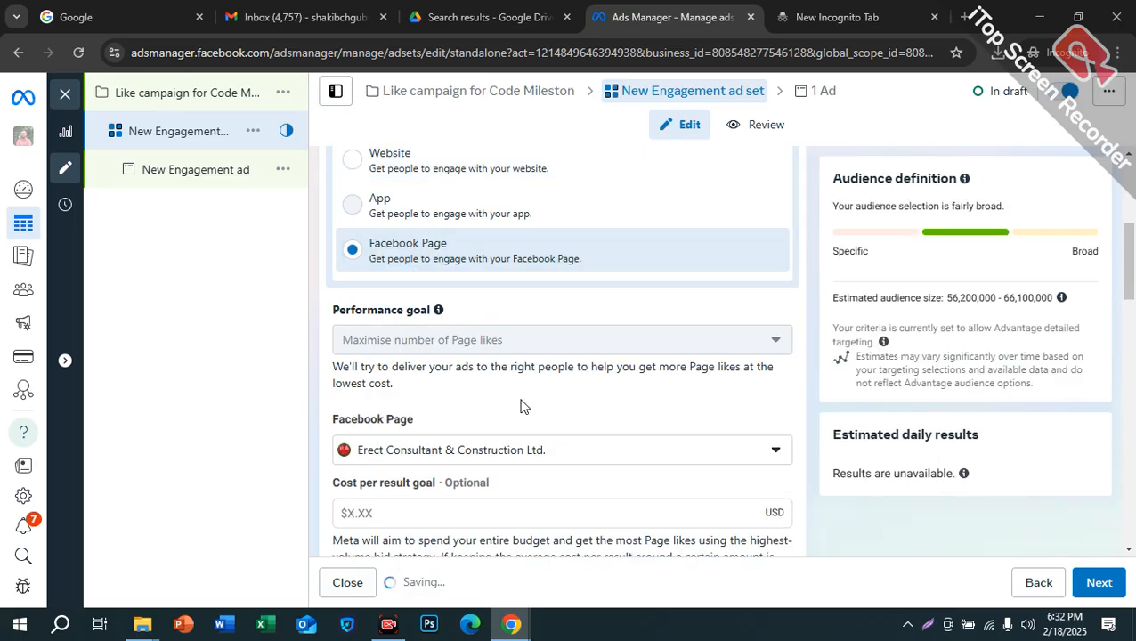
# Search the ad set's Facebook Page list for "code" and select the Code Milestone page
pyautogui.scroll(-1, 577, 428)
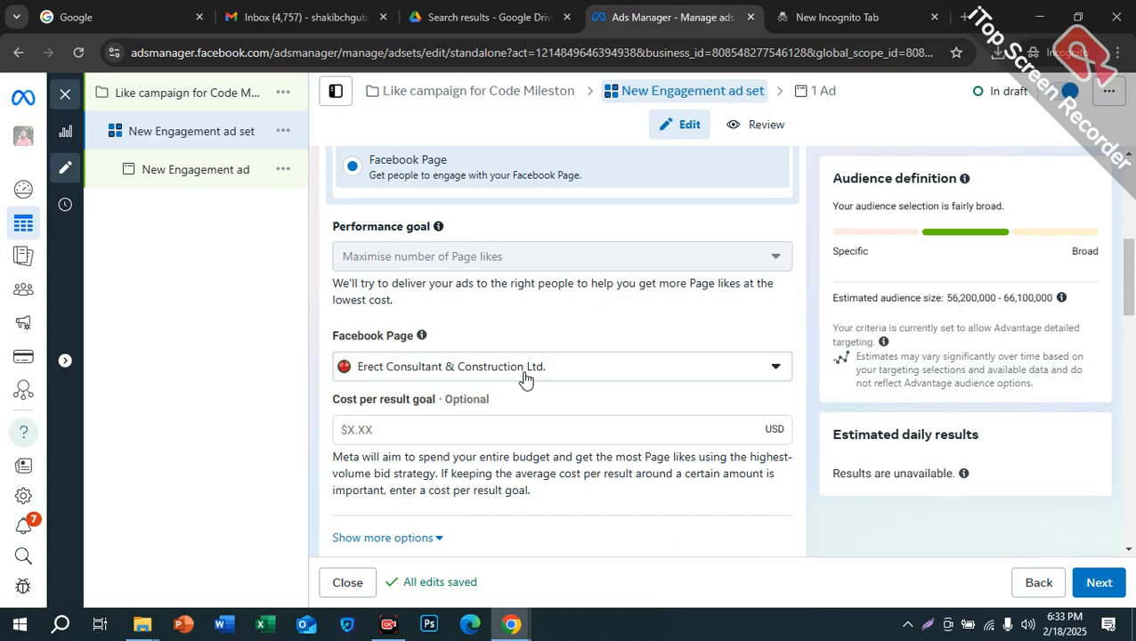
pyautogui.click(526, 377)
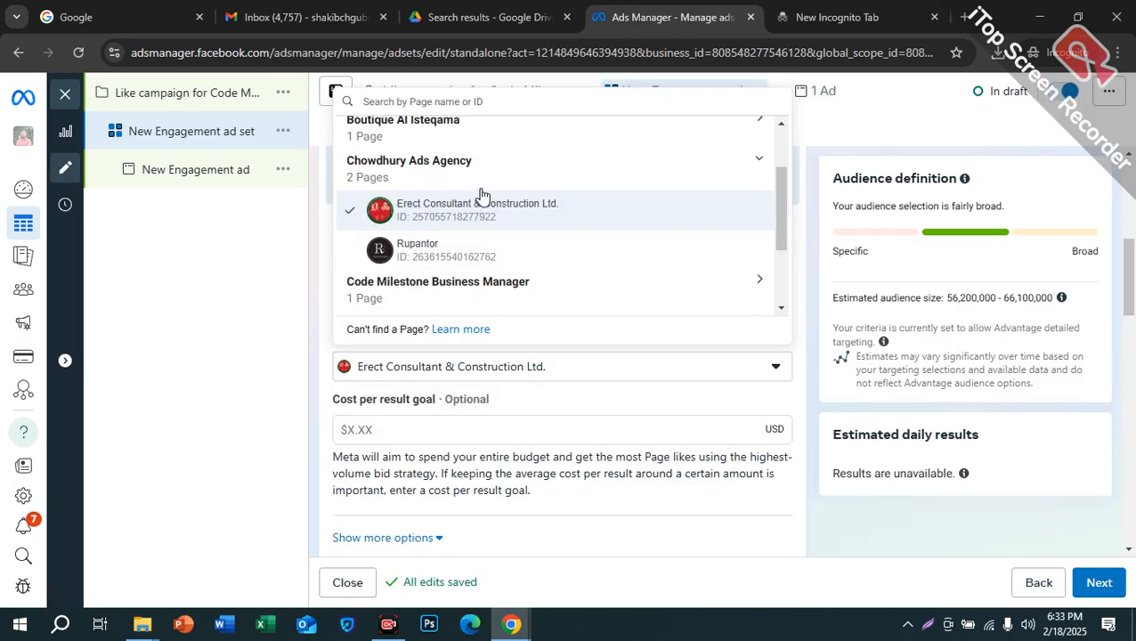
pyautogui.scroll(1, 445, 174)
pyautogui.write('code')
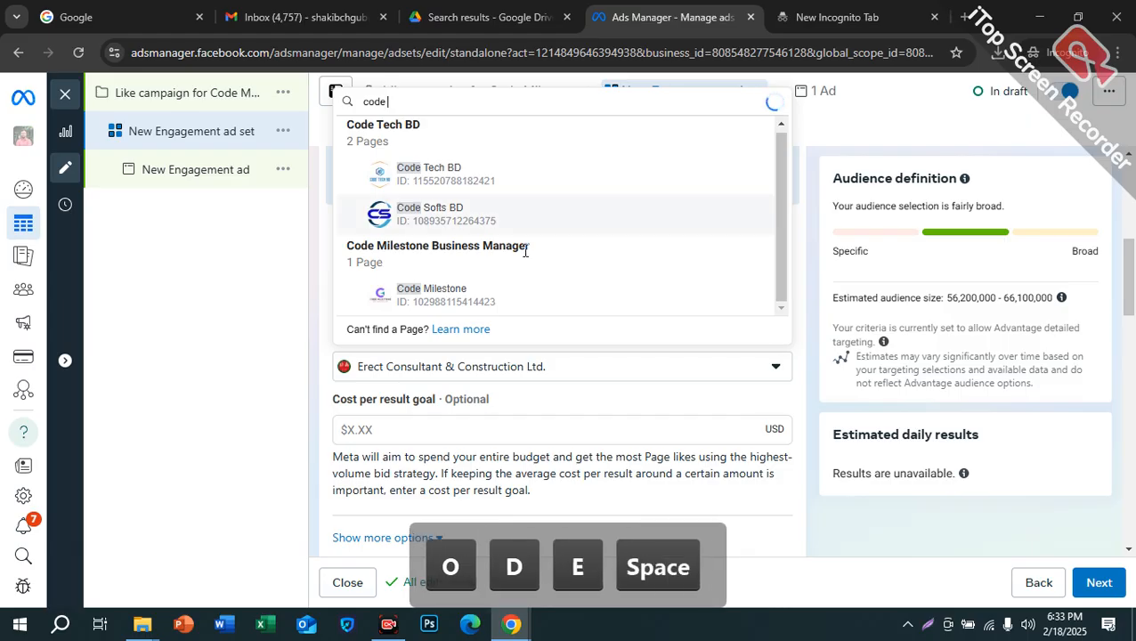
pyautogui.click(450, 295)
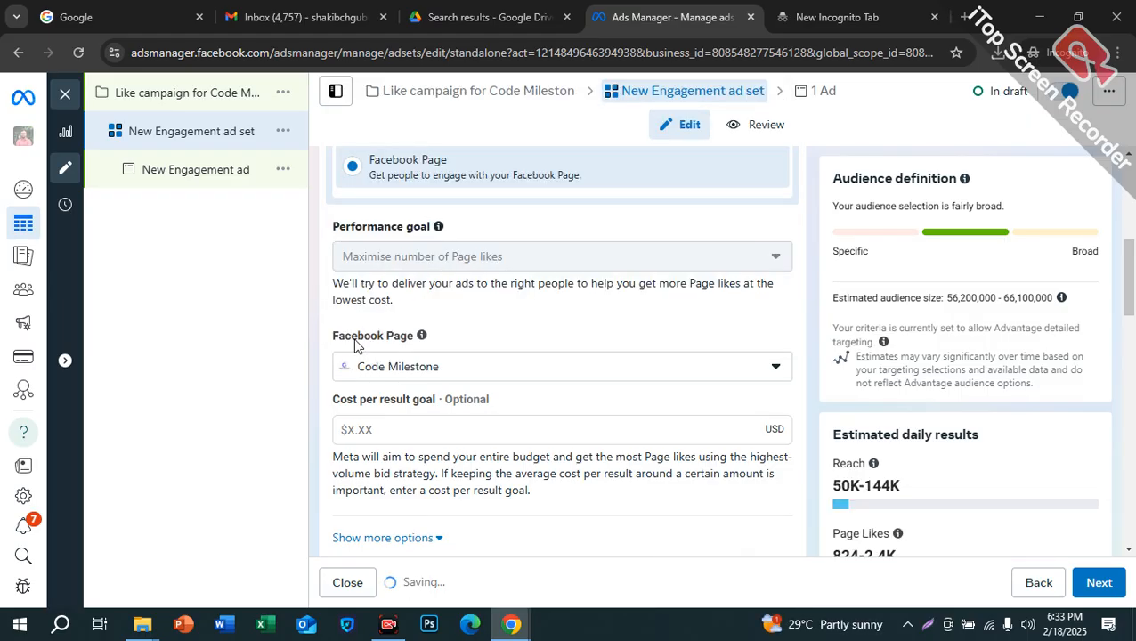
# Review the ad set's daily budget and schedule without changing the amount
pyautogui.scroll(-2, 320, 374)
pyautogui.scroll(-1, 356, 374)
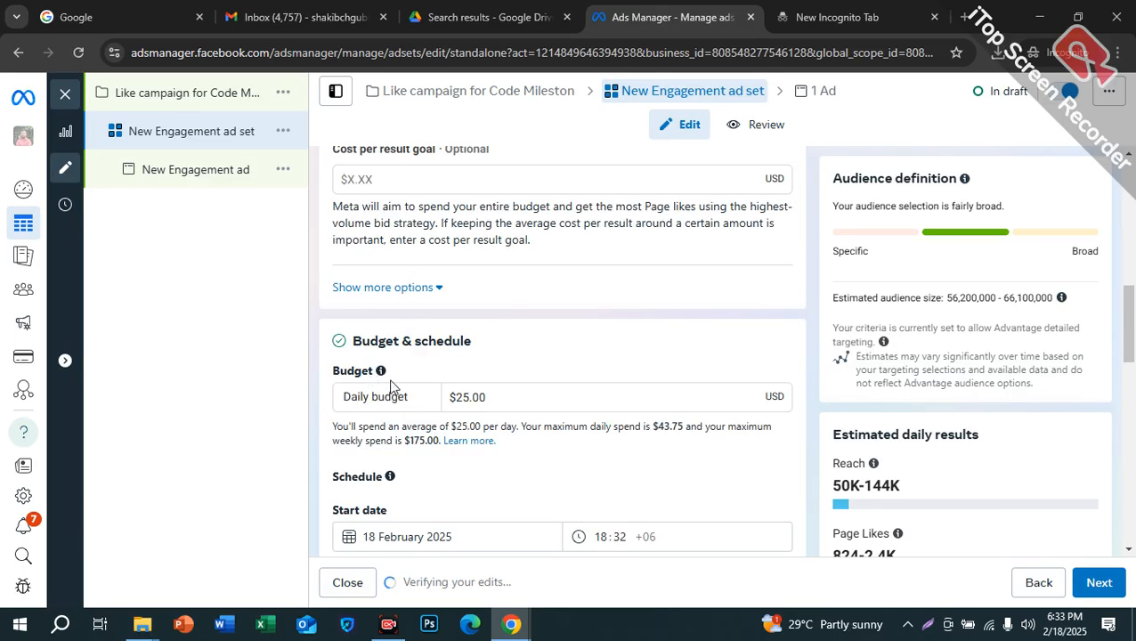
pyautogui.click(497, 398)
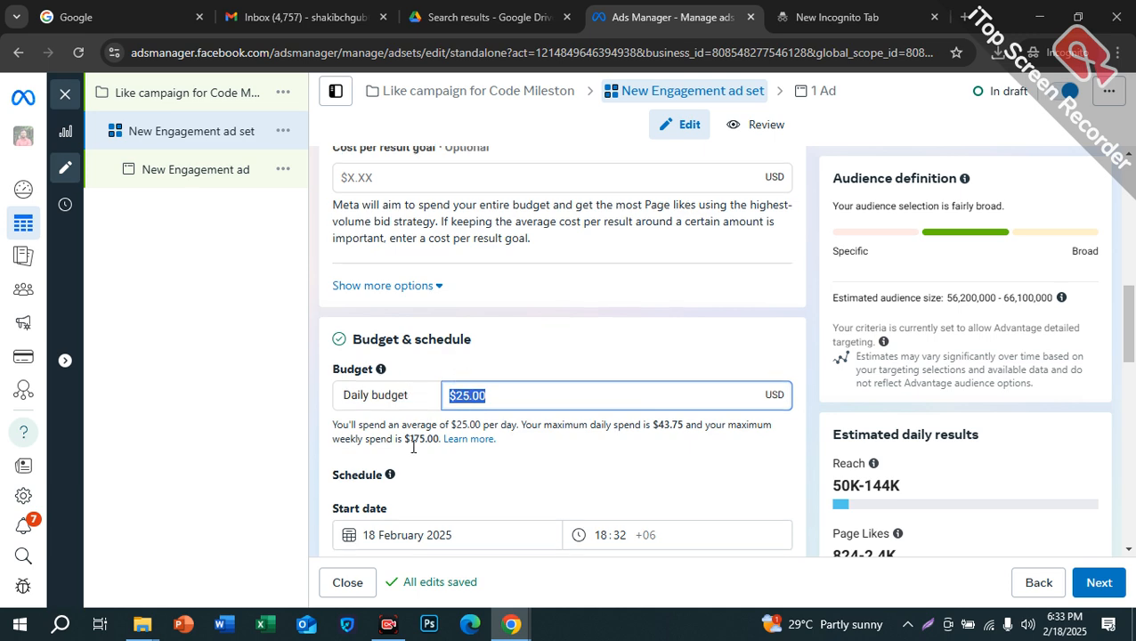
pyautogui.scroll(-3, 502, 449)
# Open the audience locations for editing and examine the location browser and the map for Bangladesh
pyautogui.scroll(-3, 382, 400)
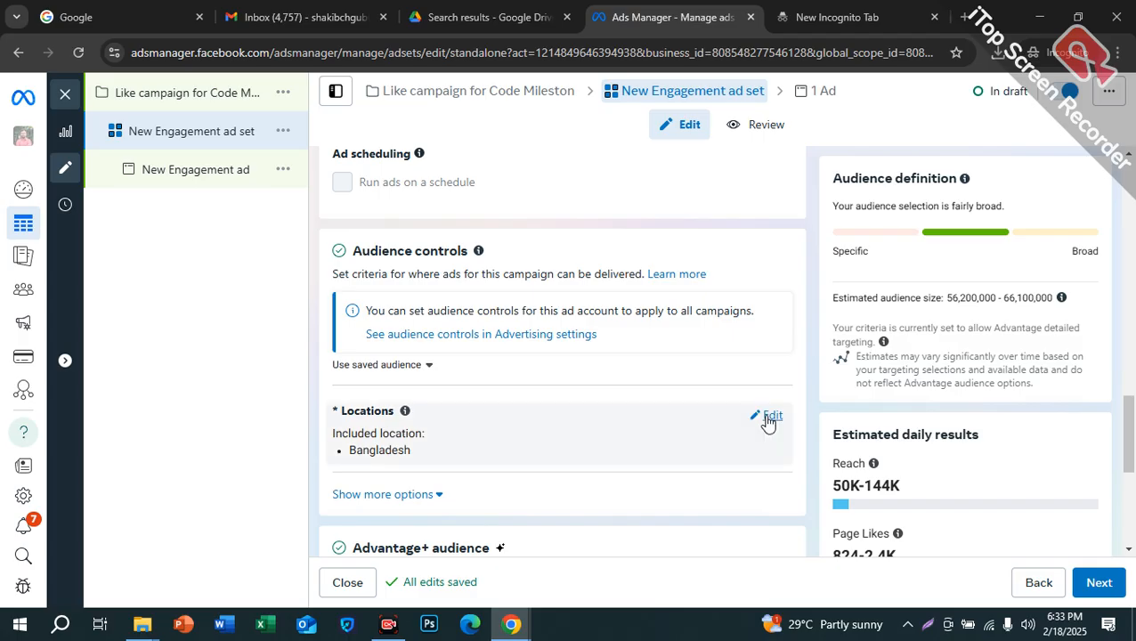
pyautogui.click(472, 426)
pyautogui.scroll(-3, 485, 426)
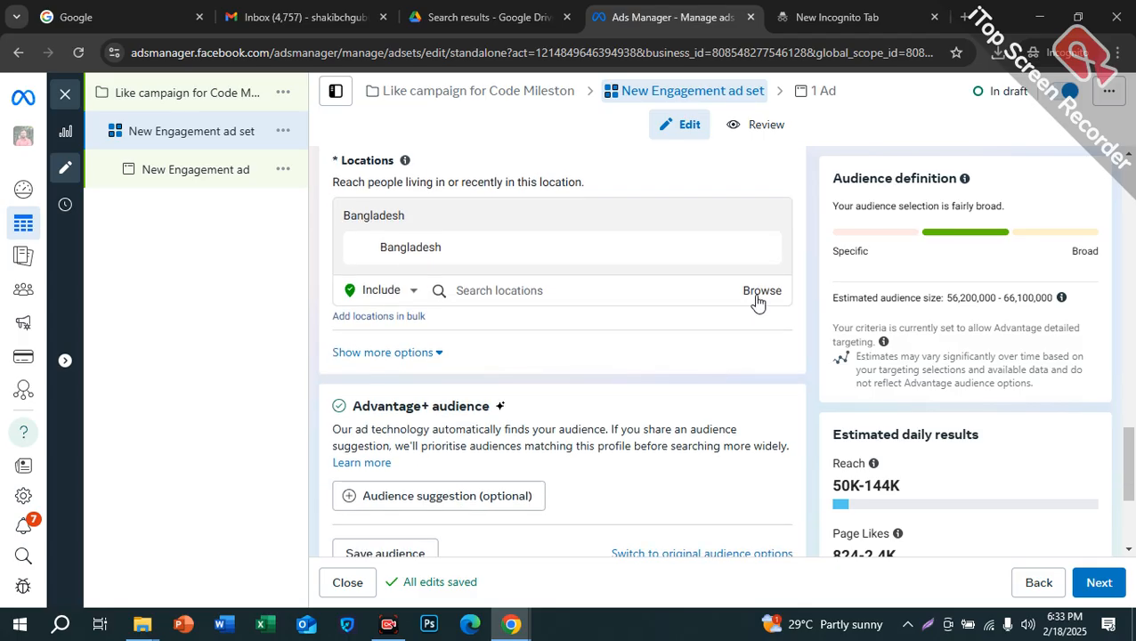
pyautogui.click(760, 294)
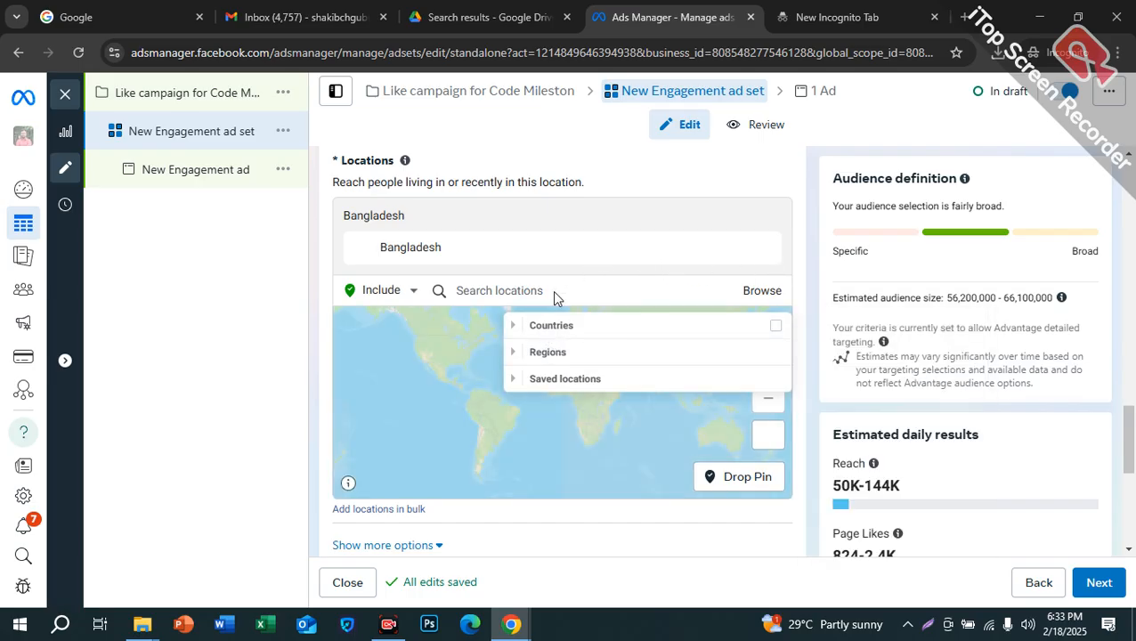
pyautogui.click(328, 447)
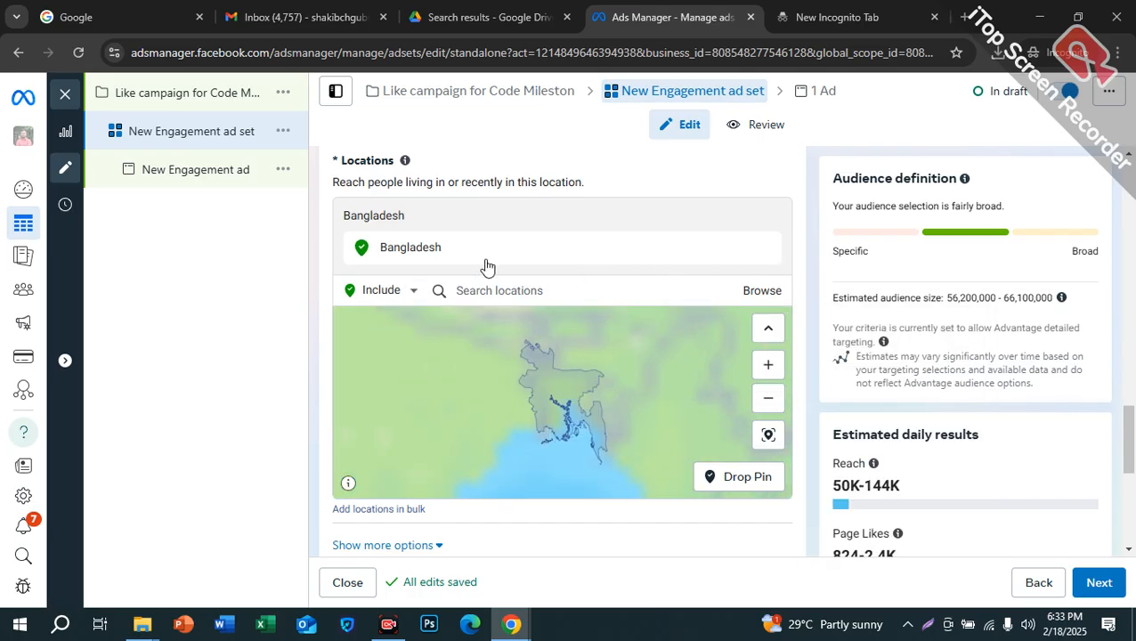
pyautogui.scroll(-1, 521, 320)
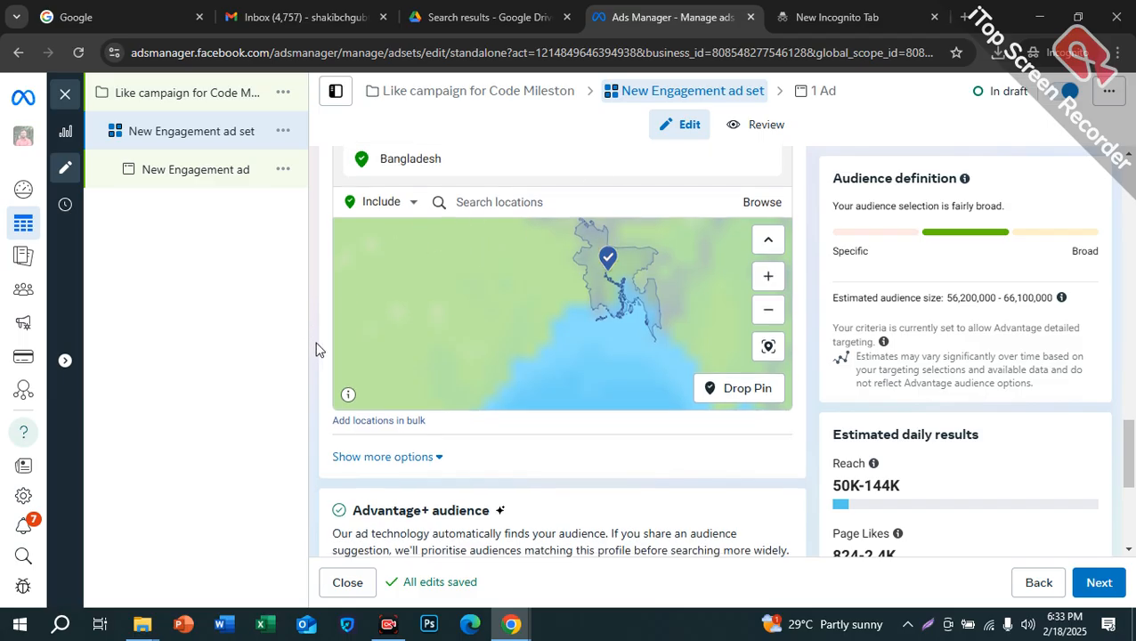
# Expand the Advantage+ audience suggestion options and open the age range for editing
pyautogui.scroll(-2, 318, 347)
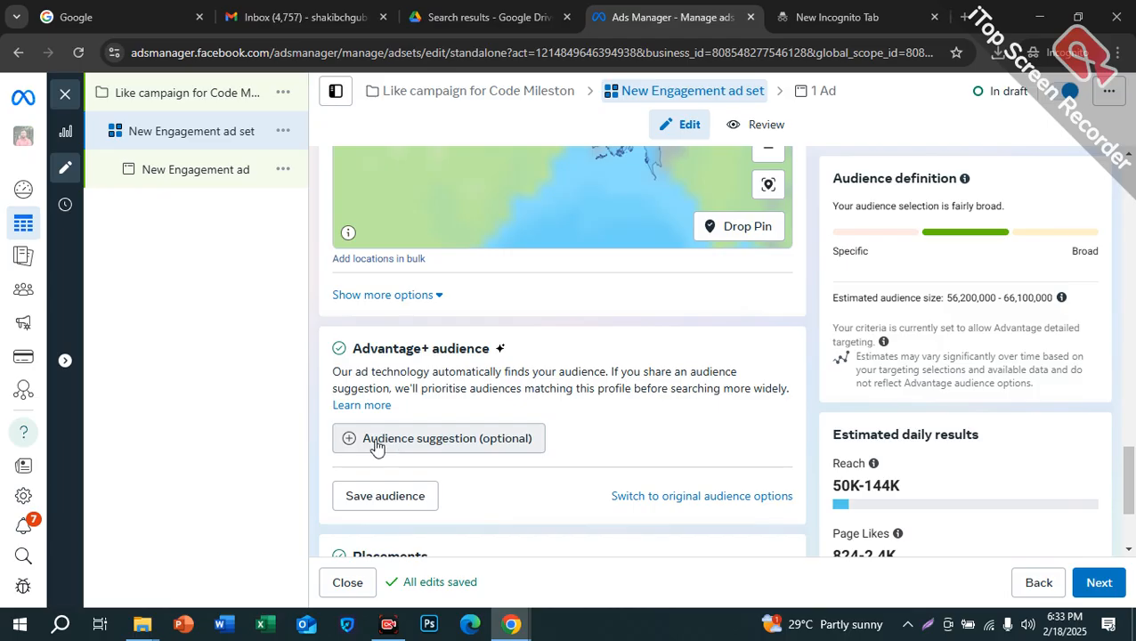
pyautogui.moveTo(363, 349); pyautogui.dragTo(527, 356)
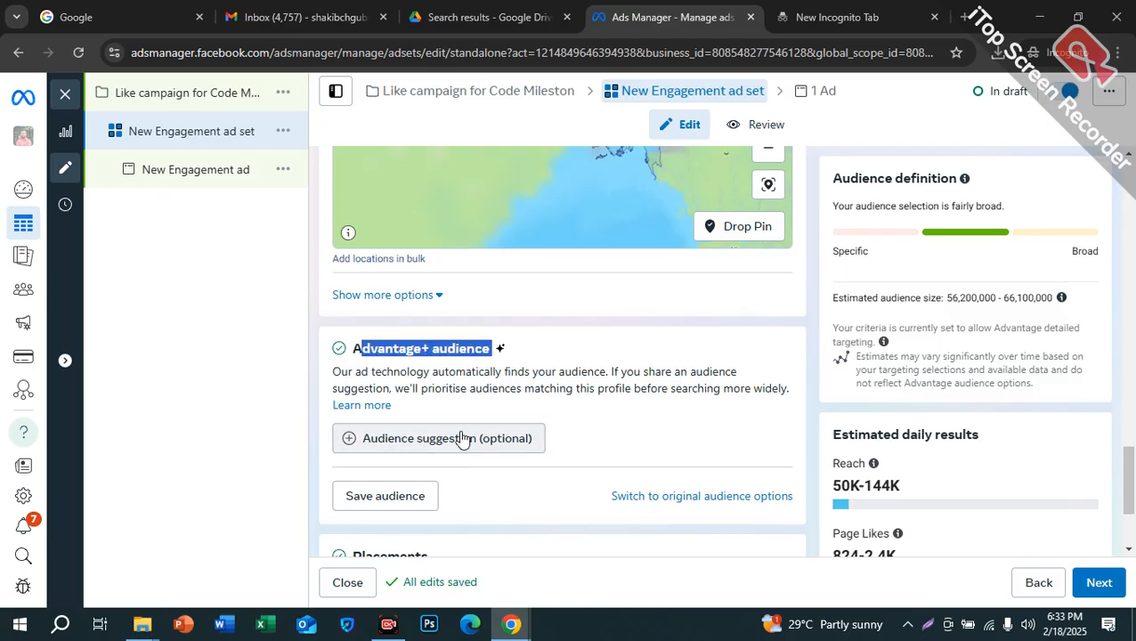
pyautogui.scroll(-1, 517, 445)
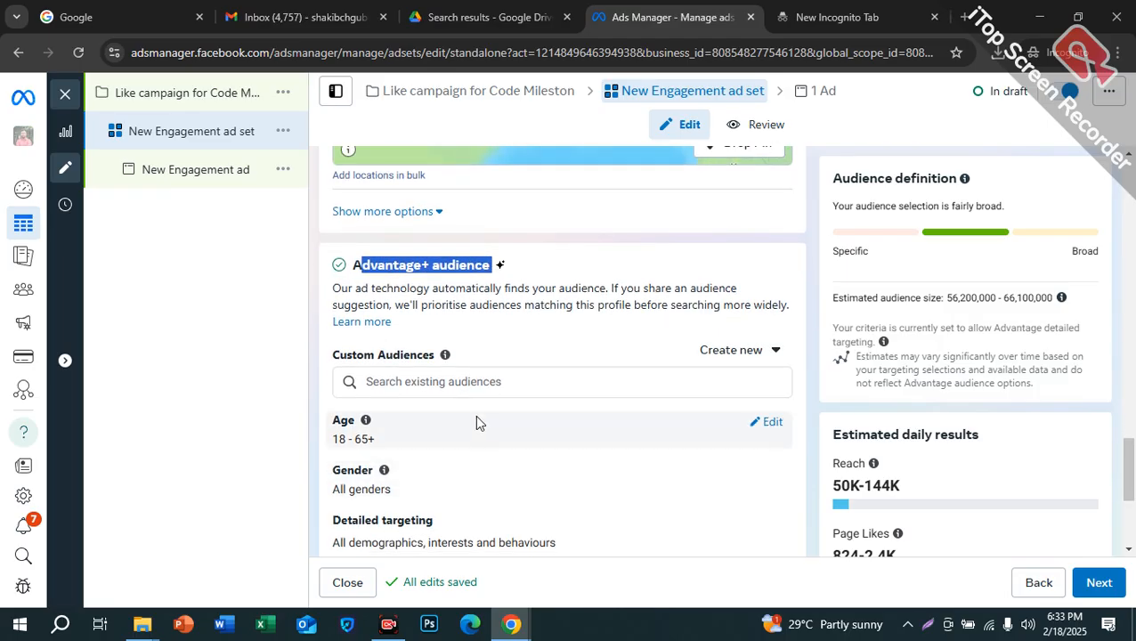
pyautogui.click(768, 425)
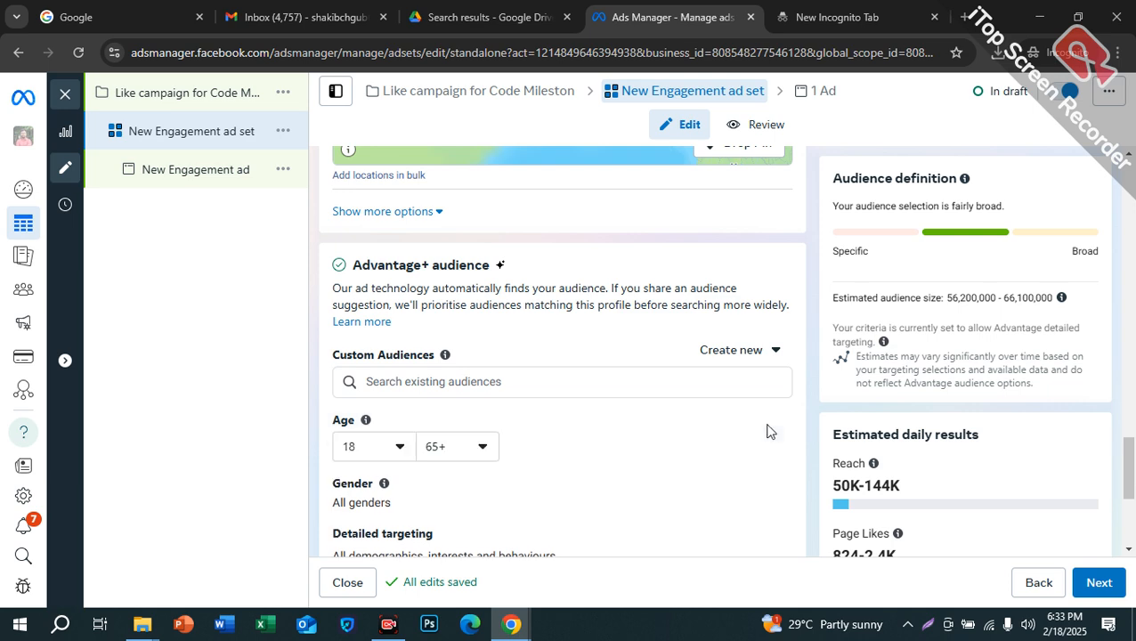
# Try 40 as the maximum age in the Advantage+ audience suggestion, and set it back to 65+
pyautogui.click(434, 456)
pyautogui.scroll(3, 456, 375)
pyautogui.scroll(5, 463, 332)
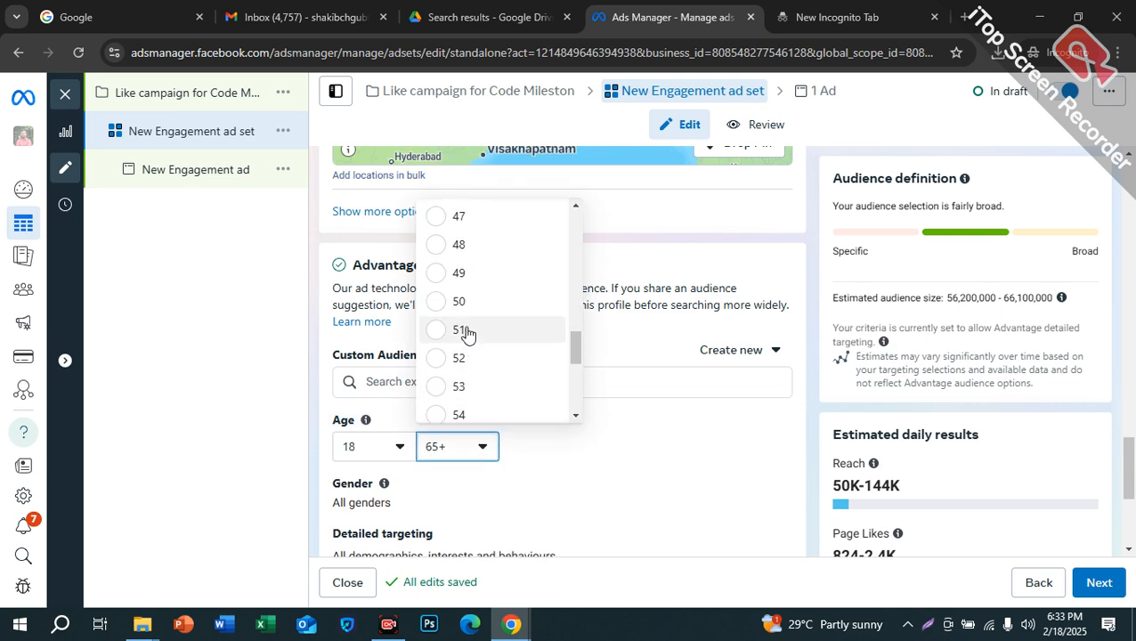
pyautogui.click(466, 332)
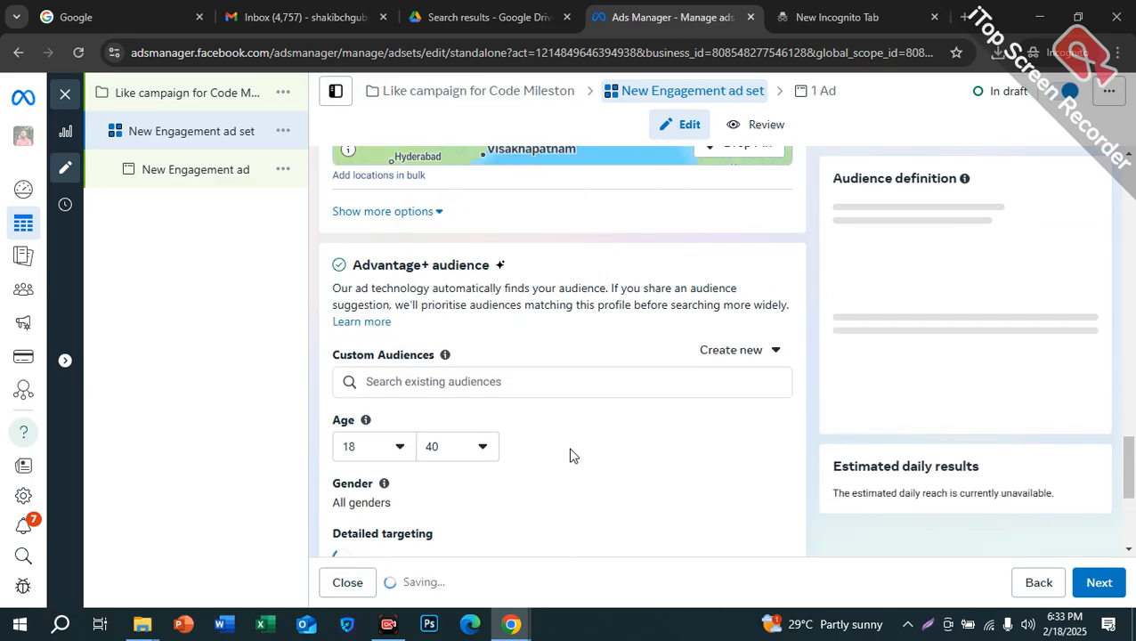
pyautogui.click(436, 361)
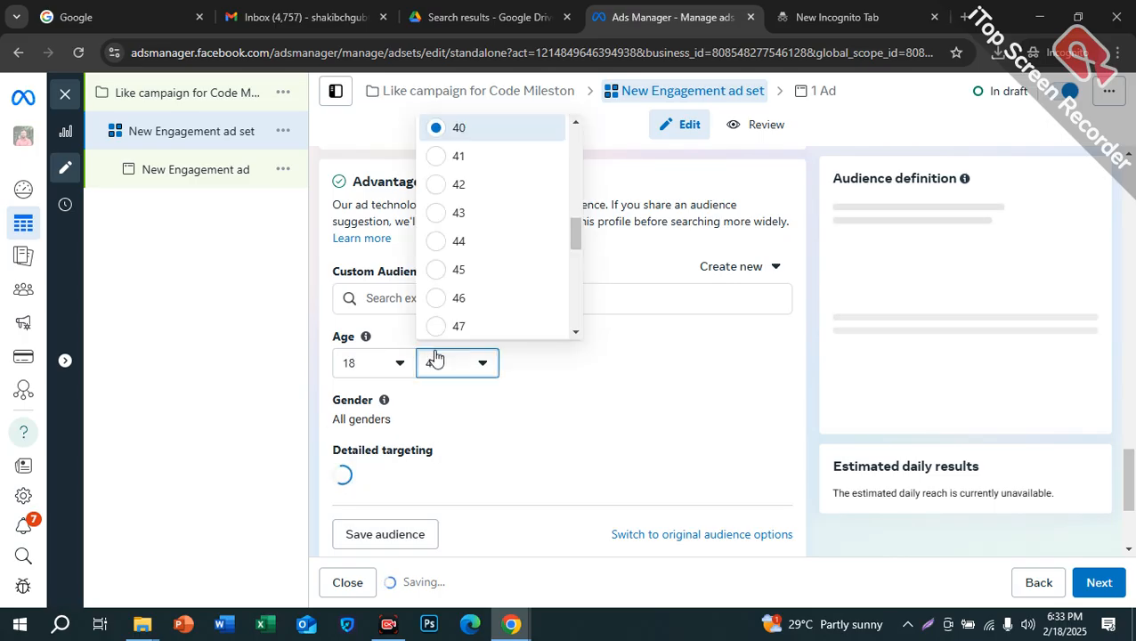
pyautogui.scroll(-1, 478, 317)
pyautogui.scroll(-3, 478, 318)
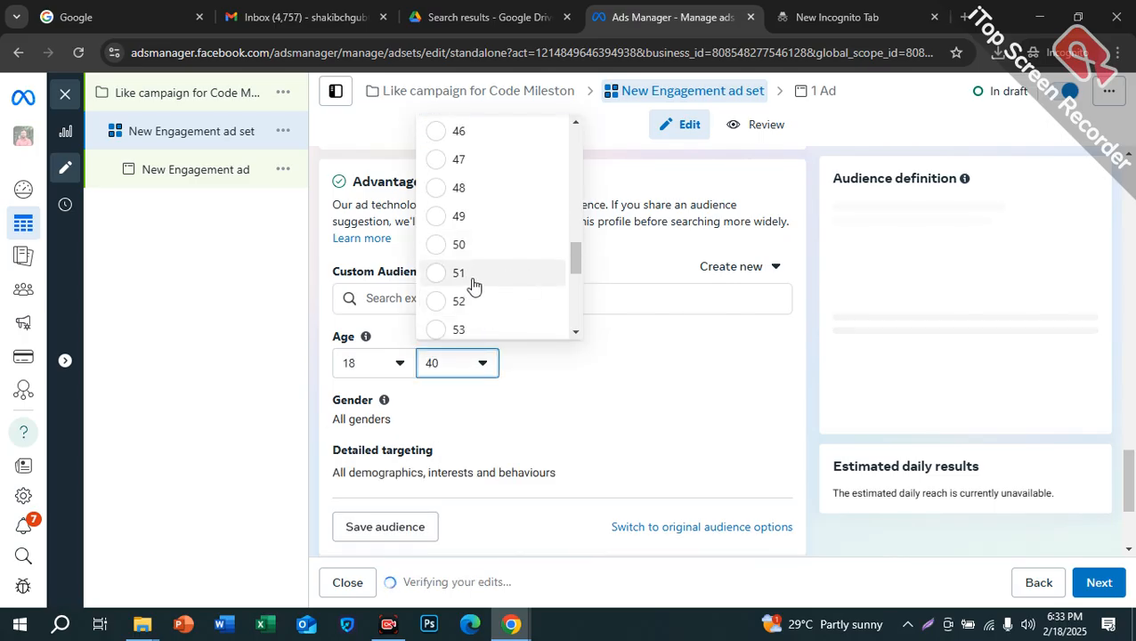
pyautogui.scroll(-2, 549, 267)
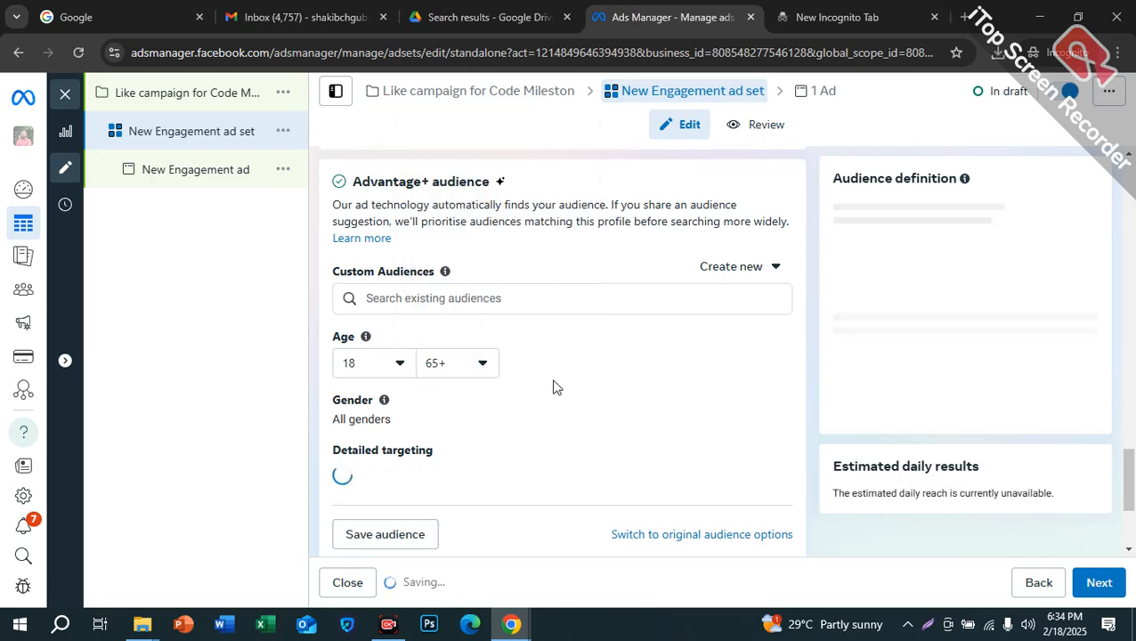
# Review the audience's detailed targeting and the ad set's Advantage+ placements sections
pyautogui.scroll(-1, 404, 382)
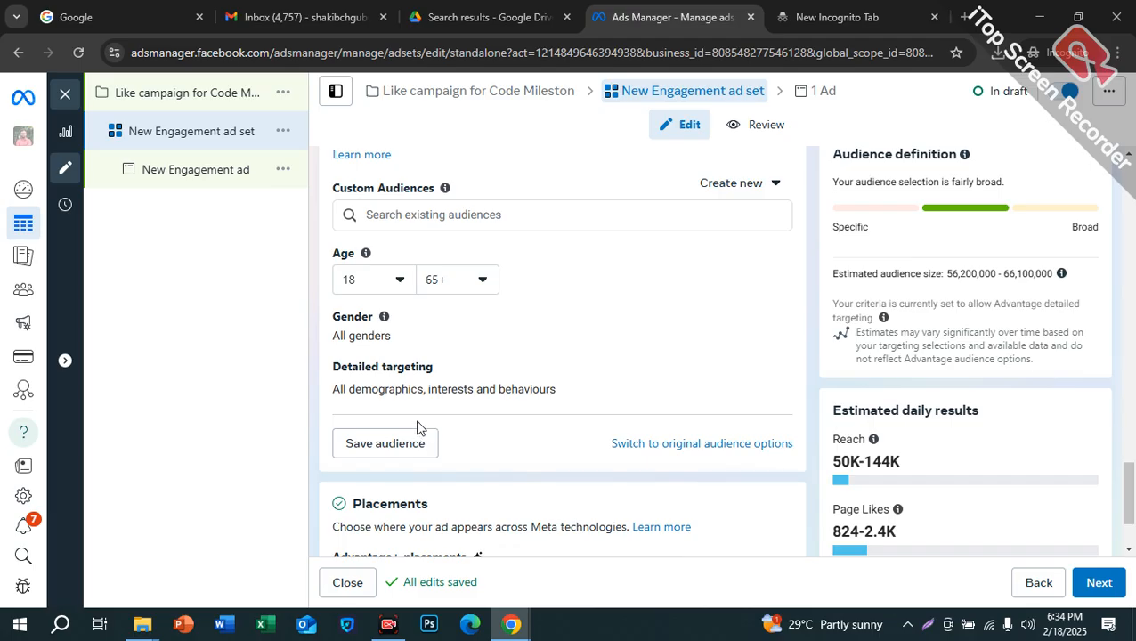
pyautogui.moveTo(338, 379); pyautogui.dragTo(454, 375)
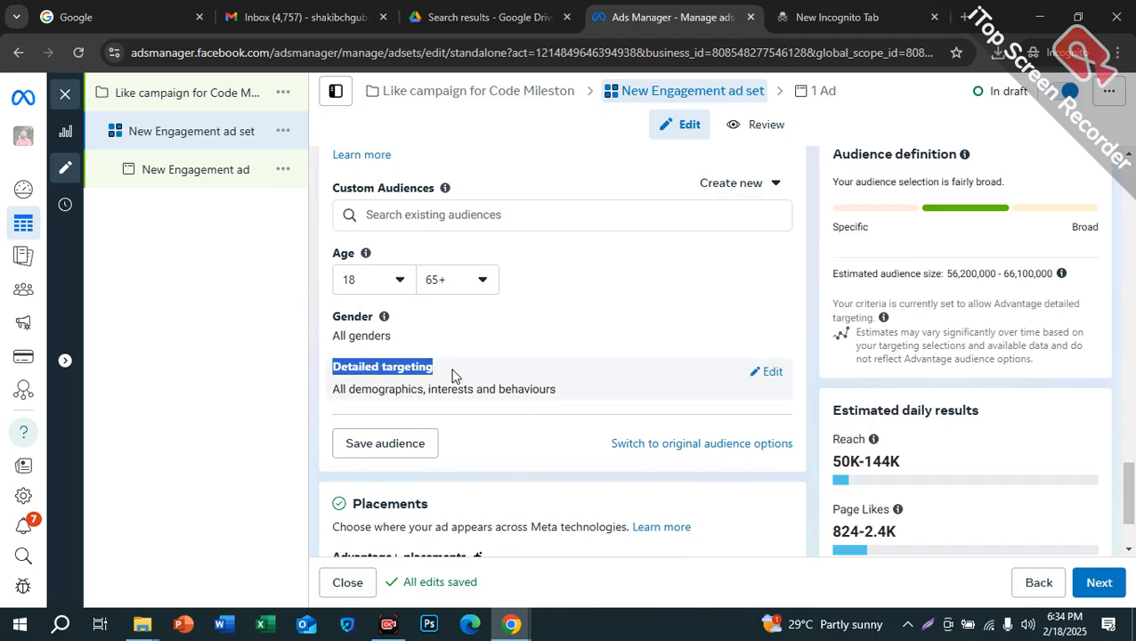
pyautogui.scroll(-2, 606, 399)
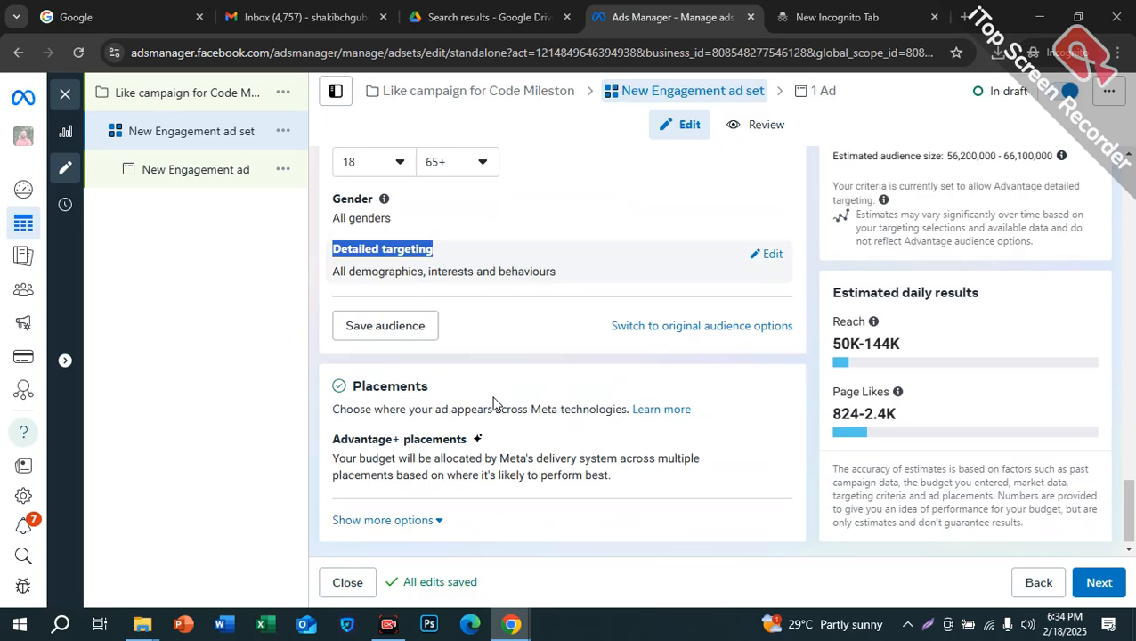
pyautogui.click(356, 444)
pyautogui.moveTo(356, 443); pyautogui.dragTo(625, 450)
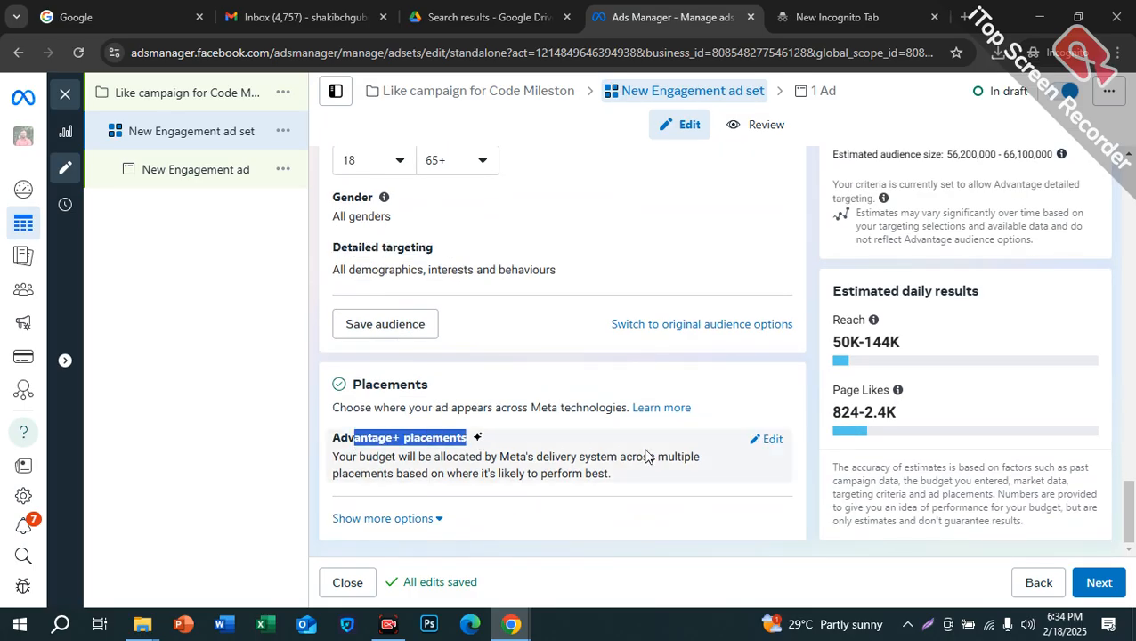
pyautogui.click(755, 399)
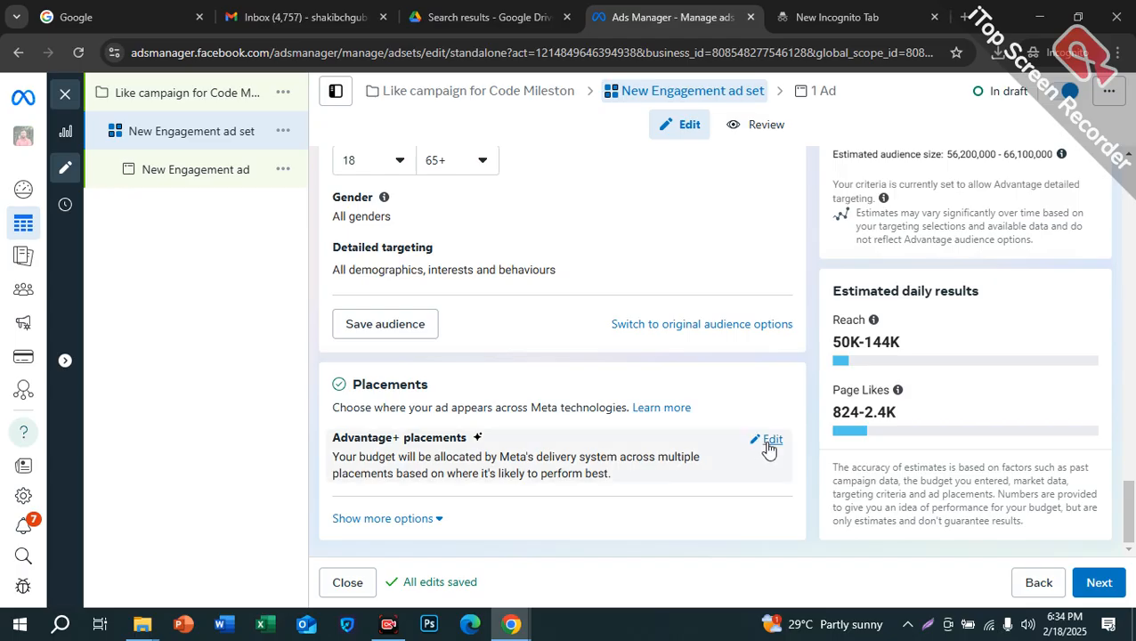
# Try Manual placements to review its platform and placement options, and switch back to Advantage+ placements
pyautogui.moveTo(778, 447); pyautogui.dragTo(768, 449)
pyautogui.click(773, 440)
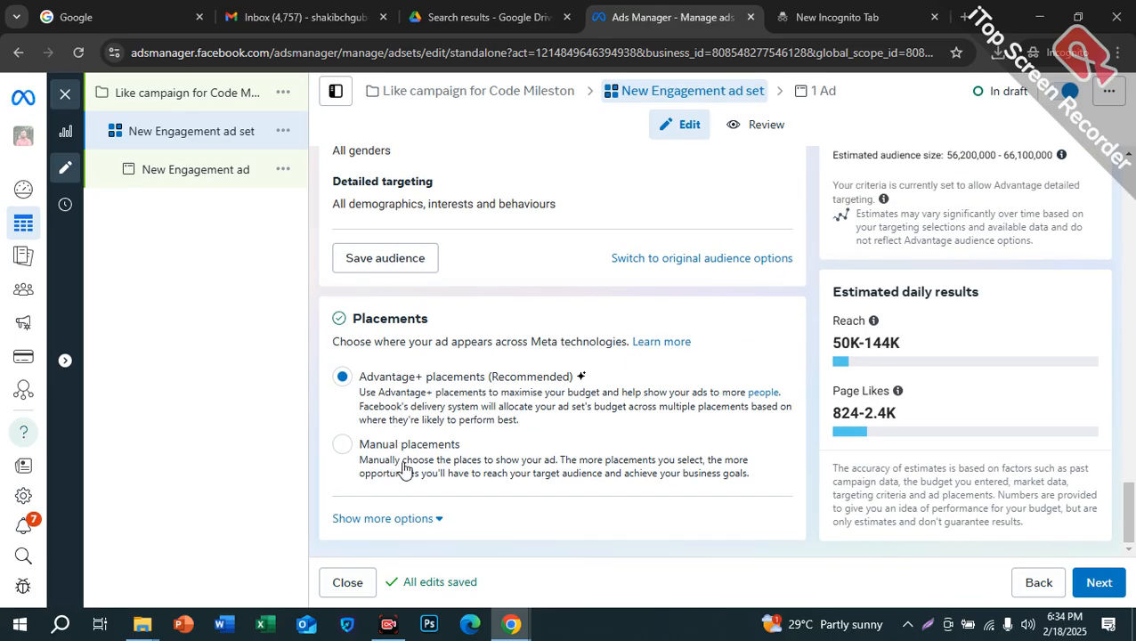
pyautogui.click(385, 446)
pyautogui.scroll(-3, 454, 450)
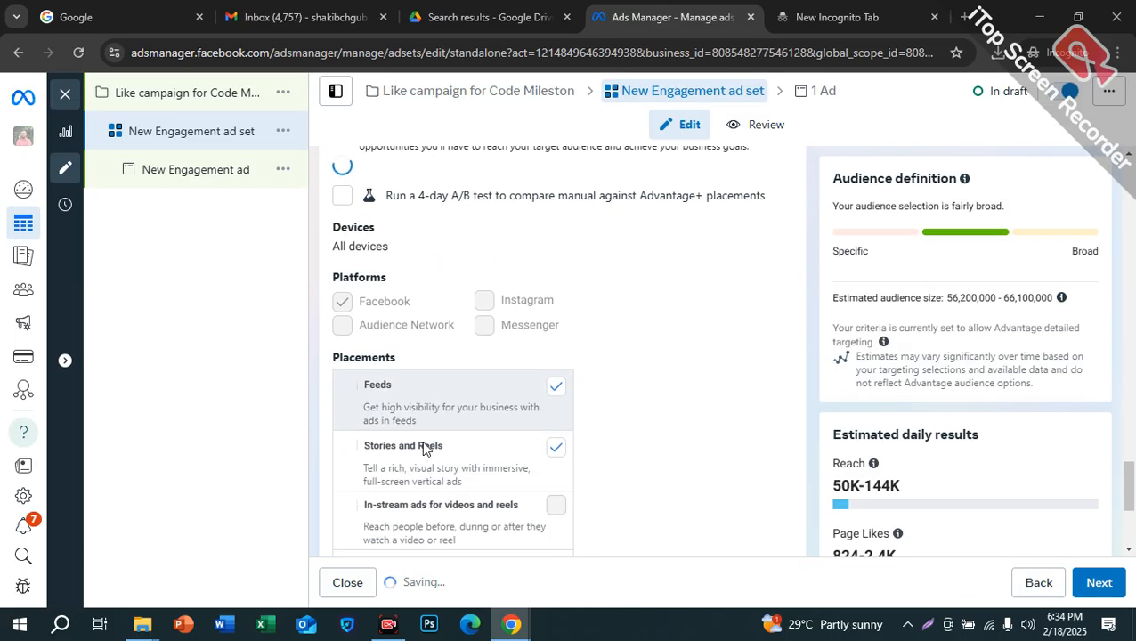
pyautogui.scroll(-2, 426, 449)
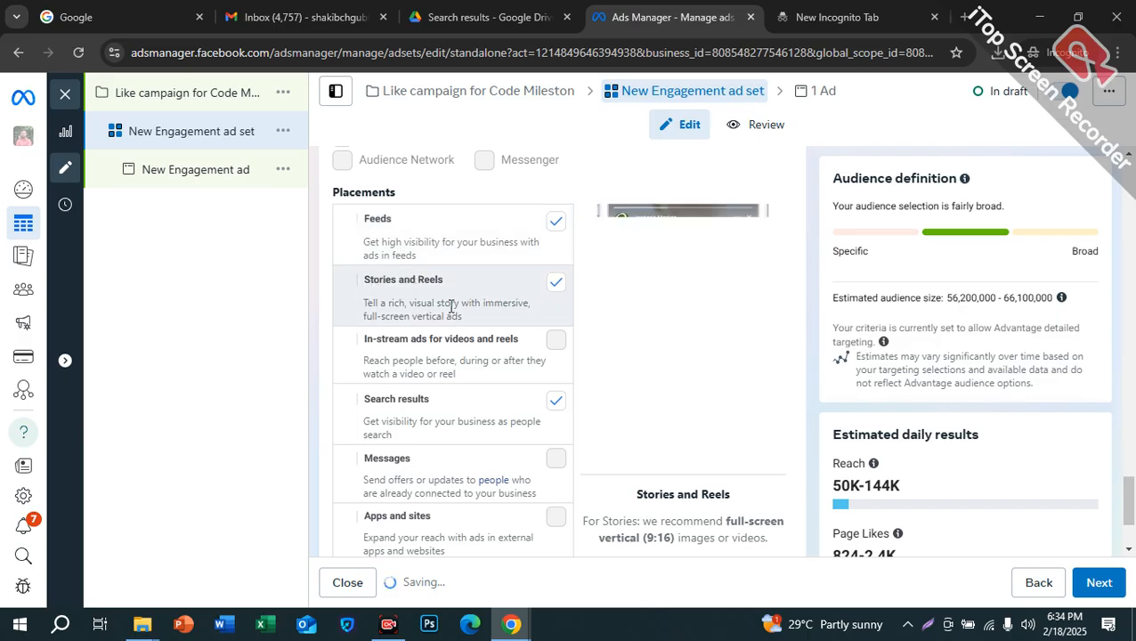
pyautogui.scroll(1, 519, 349)
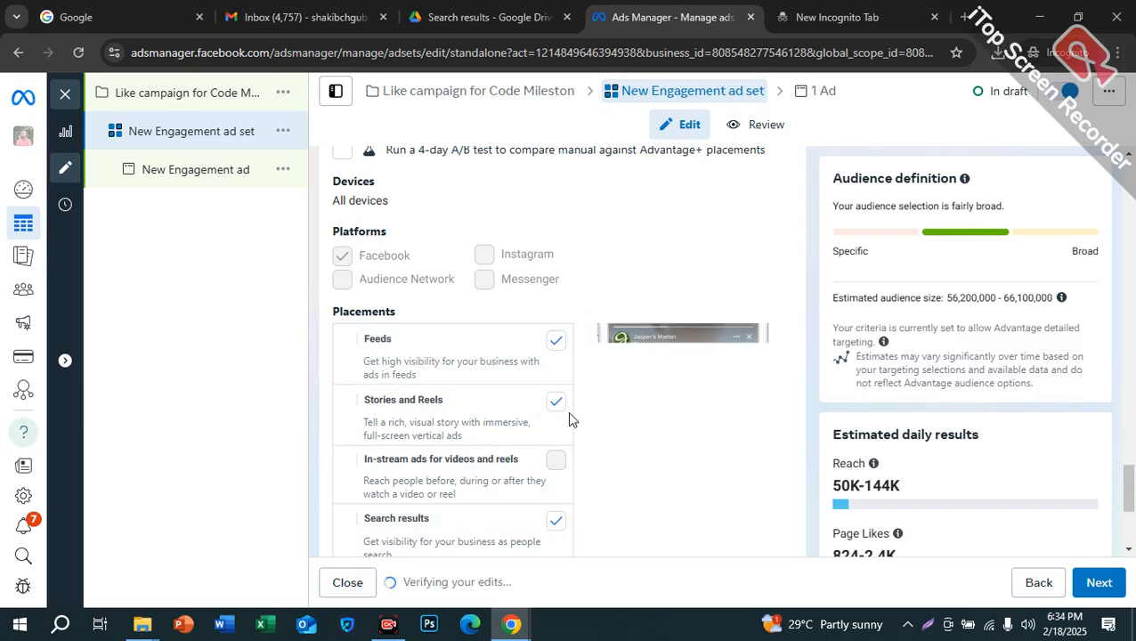
pyautogui.scroll(-2, 457, 433)
pyautogui.scroll(4, 457, 434)
pyautogui.scroll(5, 457, 434)
pyautogui.scroll(-3, 464, 413)
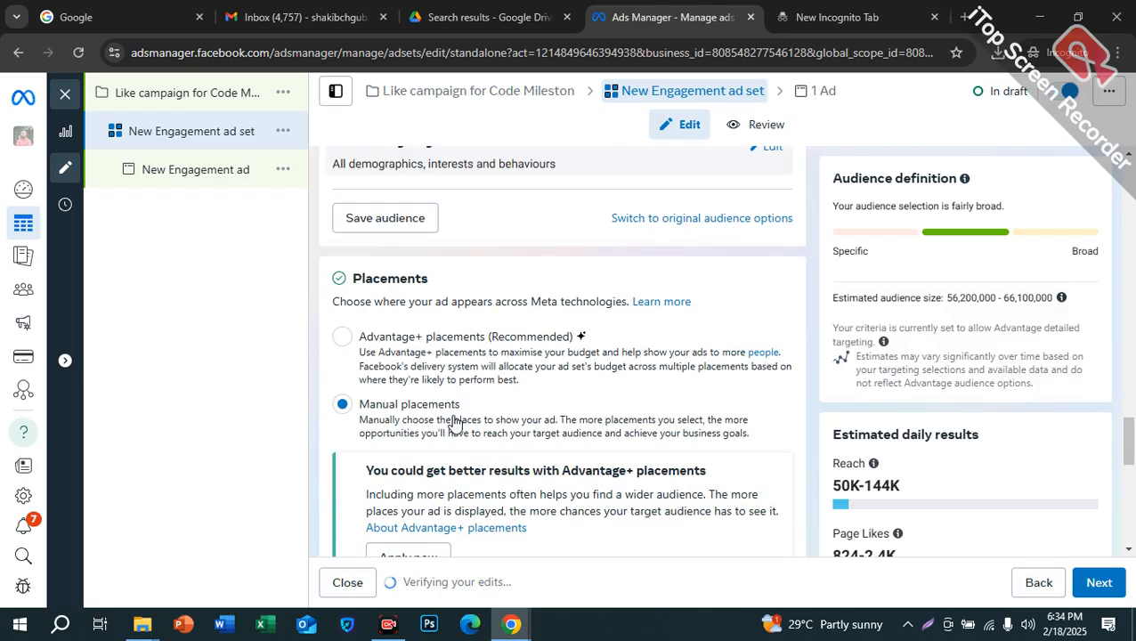
pyautogui.click(339, 339)
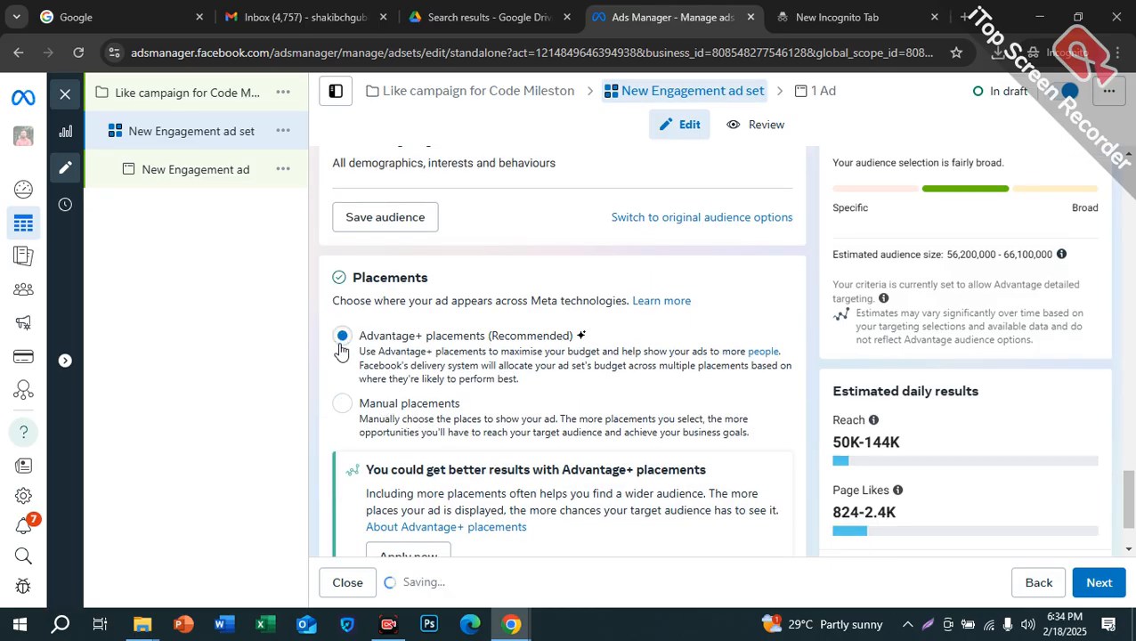
# Review the ad set's settings from placements back through the audience sections to the budget
pyautogui.scroll(3, 676, 384)
pyautogui.scroll(-2, 665, 378)
pyautogui.scroll(-1, 668, 384)
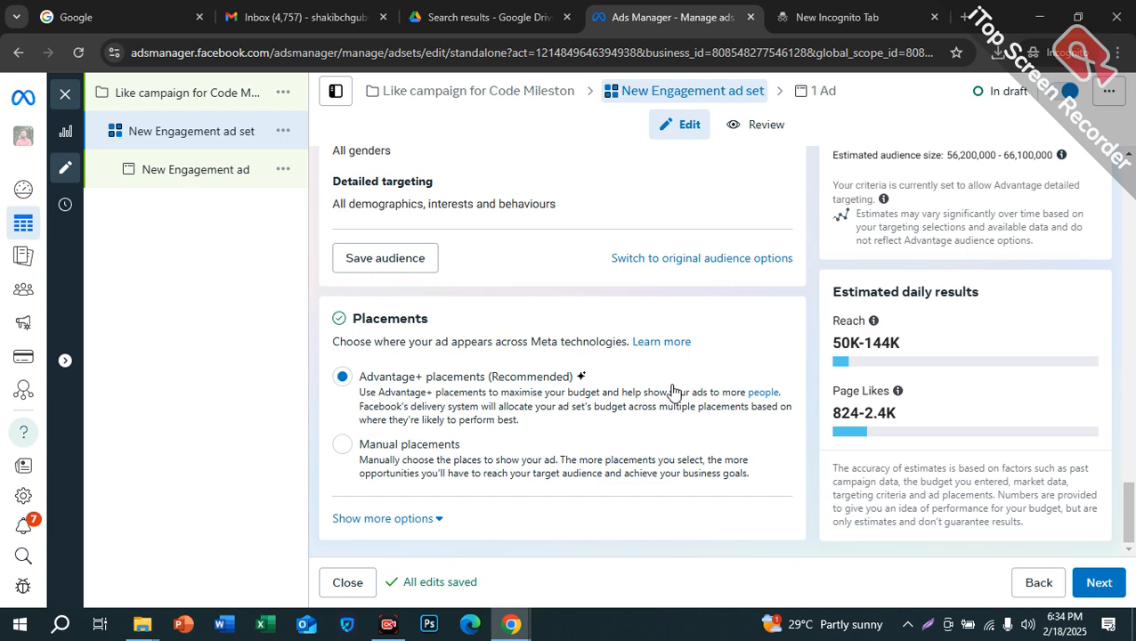
pyautogui.scroll(3, 724, 421)
pyautogui.scroll(-2, 723, 420)
pyautogui.scroll(4, 695, 410)
pyautogui.scroll(2, 575, 348)
pyautogui.scroll(2, 570, 268)
pyautogui.scroll(3, 602, 203)
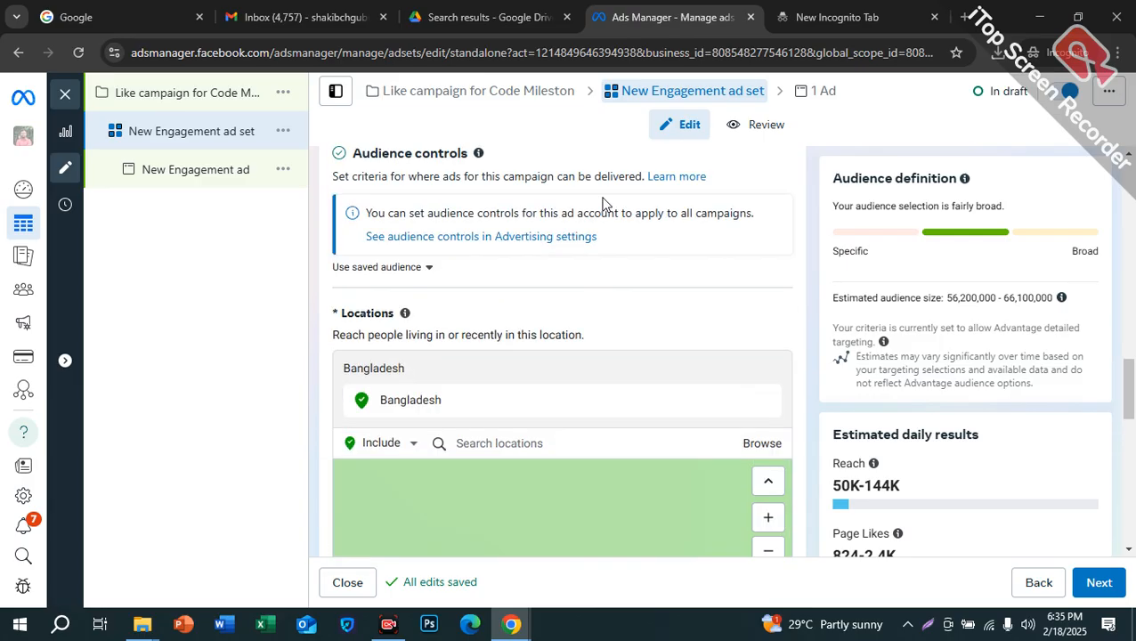
pyautogui.scroll(8, 602, 203)
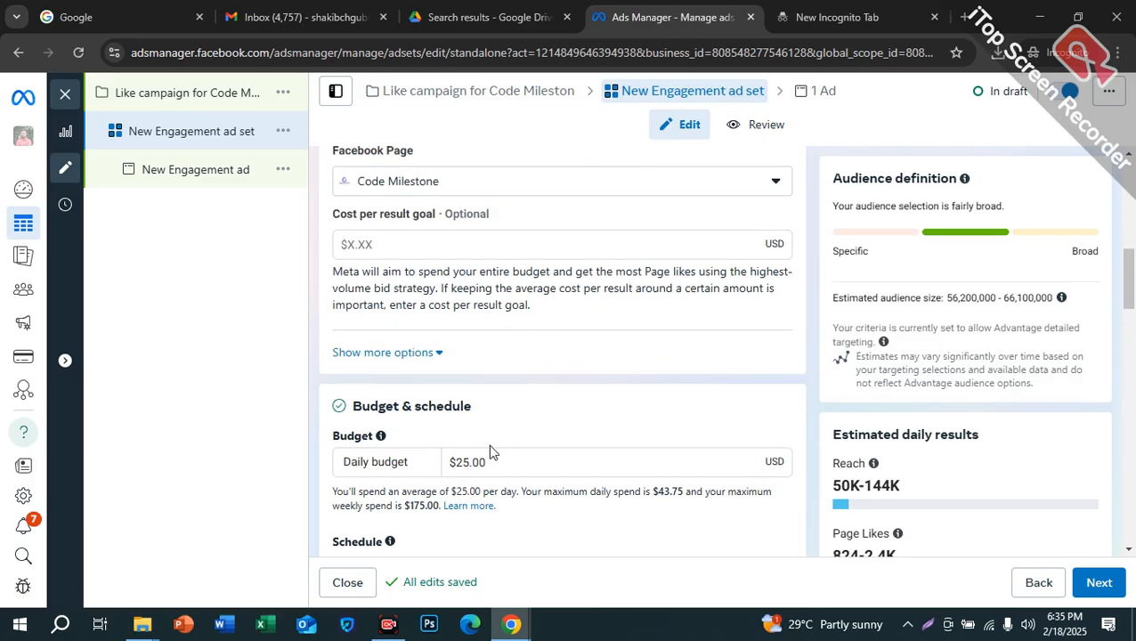
# Compare the ad set's daily budget with the estimated daily Page Likes range
pyautogui.tripleClick(498, 461)
pyautogui.scroll(-4, 868, 406)
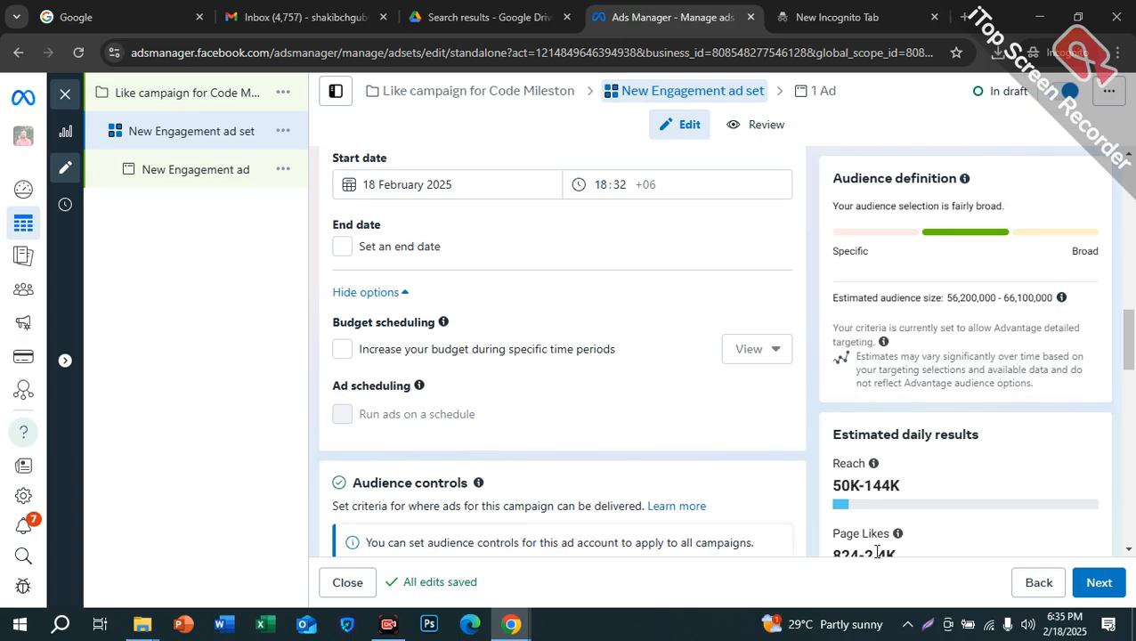
pyautogui.moveTo(865, 553); pyautogui.dragTo(828, 552)
pyautogui.scroll(-5, 828, 553)
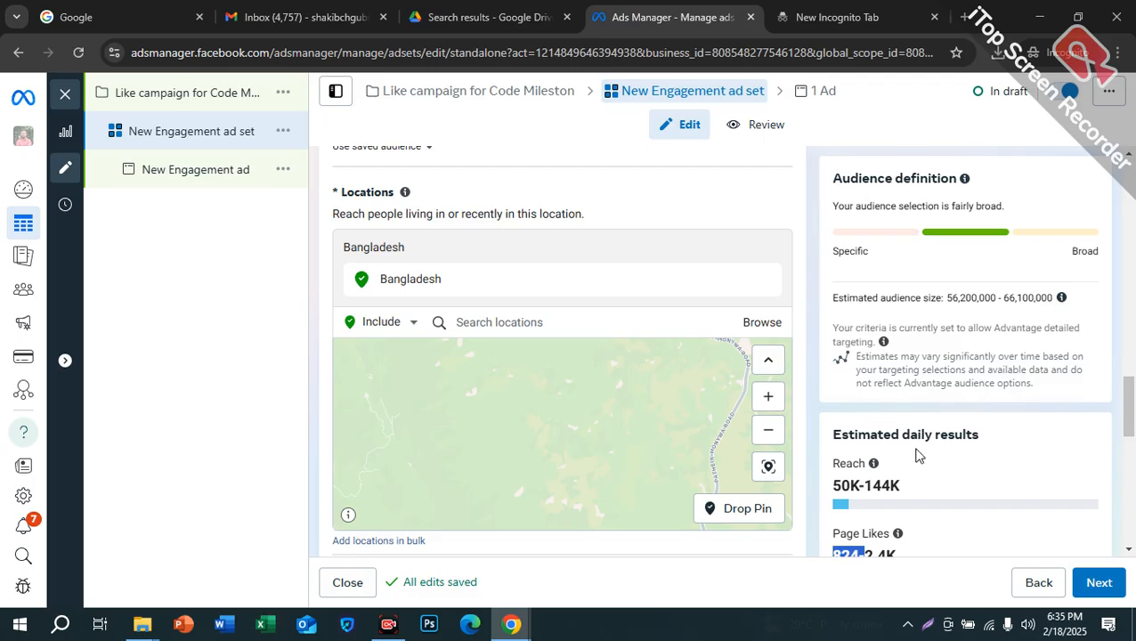
pyautogui.scroll(-6, 995, 455)
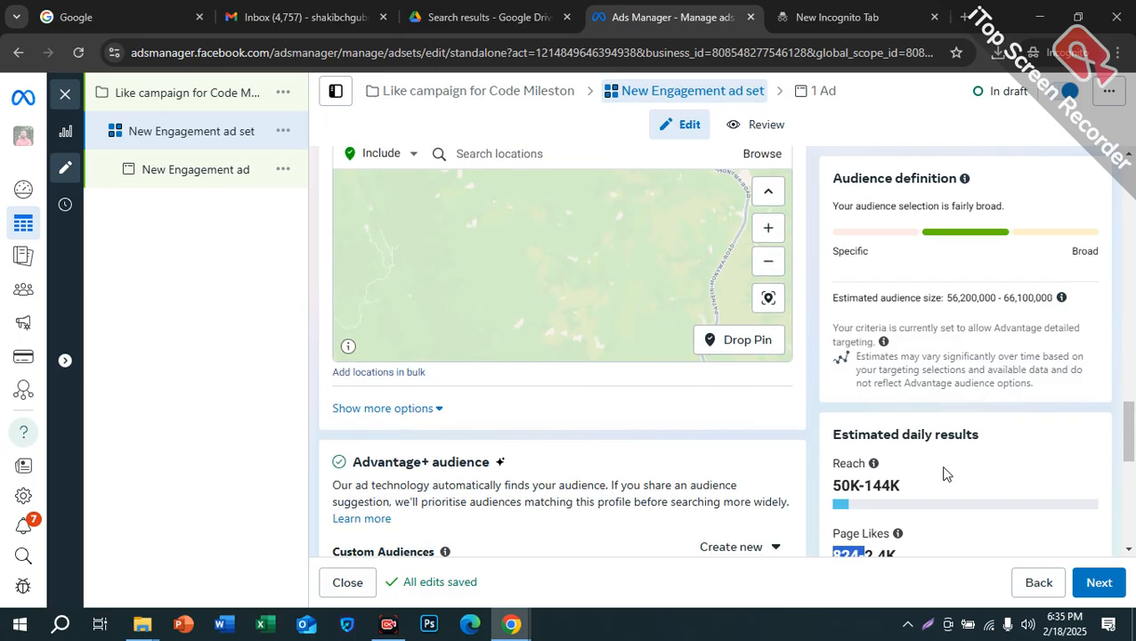
pyautogui.click(873, 416)
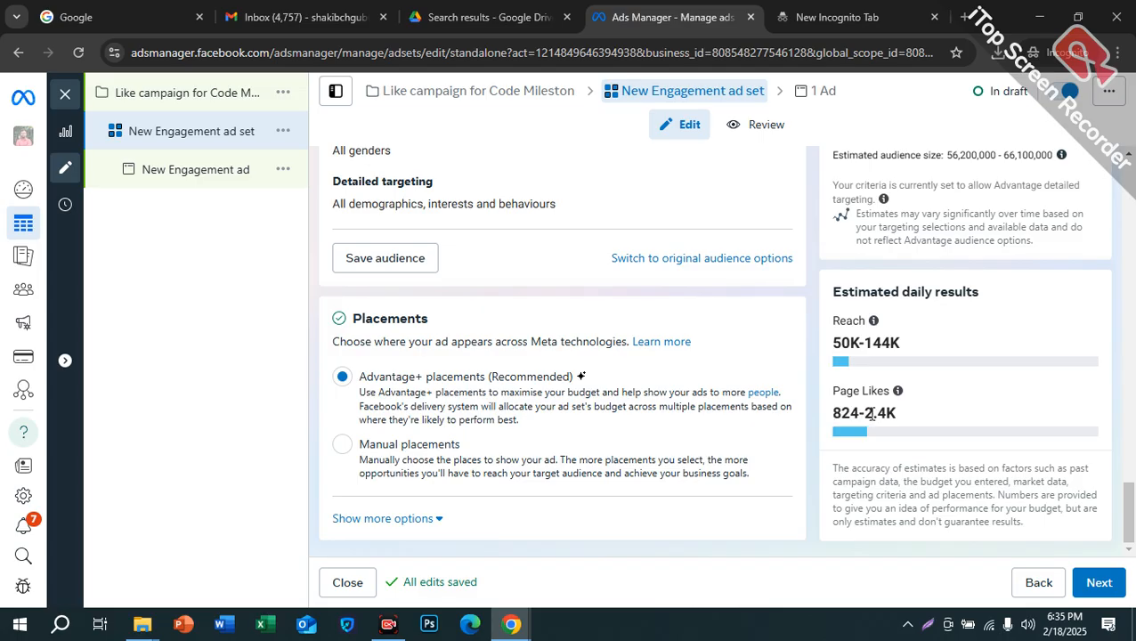
pyautogui.moveTo(861, 414)
pyautogui.mouseDown()
pyautogui.moveTo(844, 414)
pyautogui.moveTo(858, 412)
pyautogui.mouseUp()
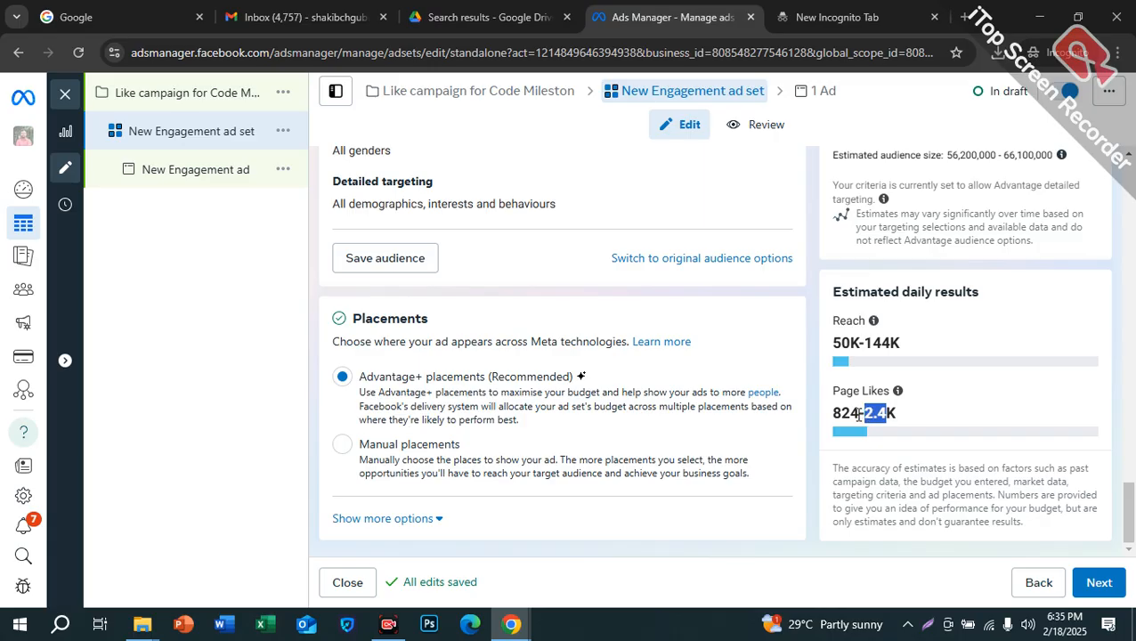
# Check the explanation of the Page Likes estimate and re-examine it against the budget and schedule settings
pyautogui.scroll(5, 849, 343)
pyautogui.scroll(10, 848, 332)
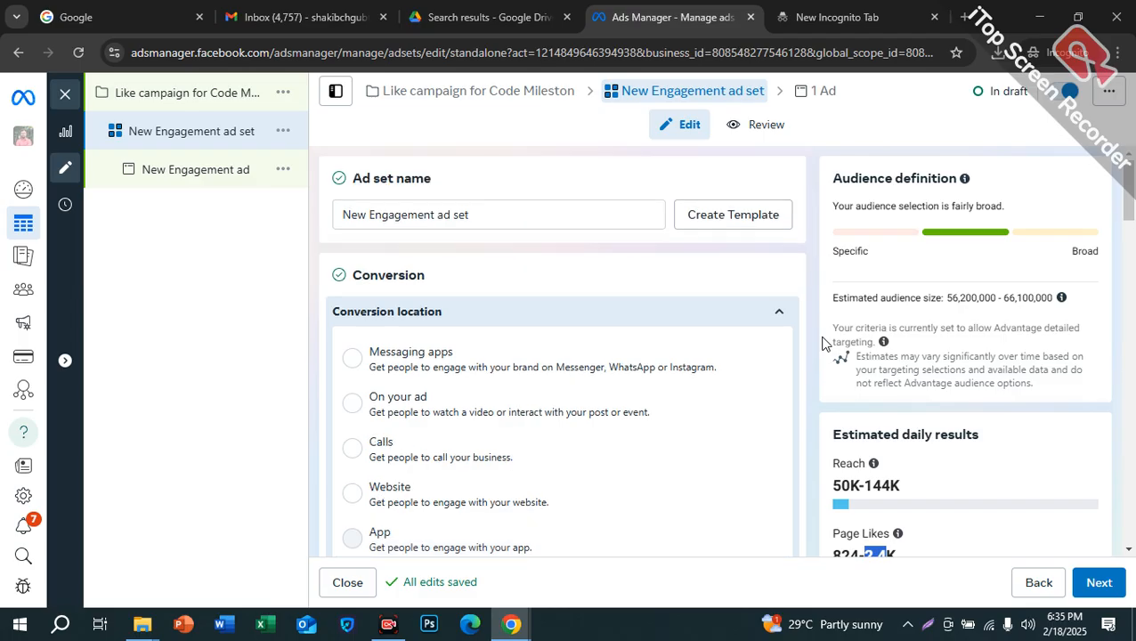
pyautogui.scroll(-10, 824, 343)
pyautogui.moveTo(897, 550)
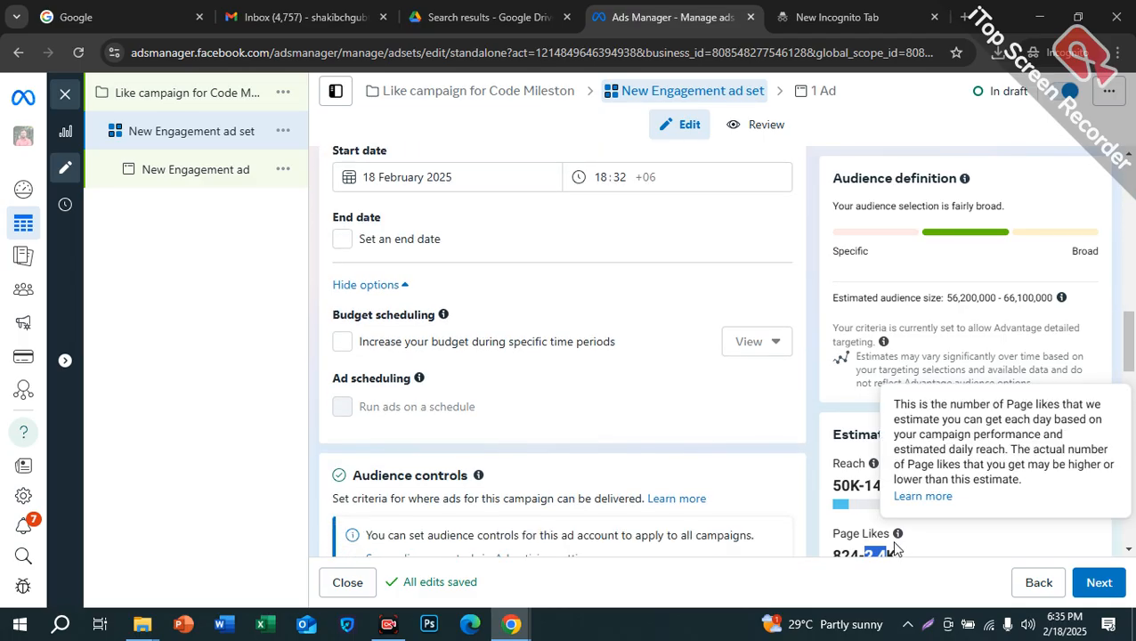
pyautogui.scroll(-10, 890, 543)
pyautogui.scroll(12, 793, 356)
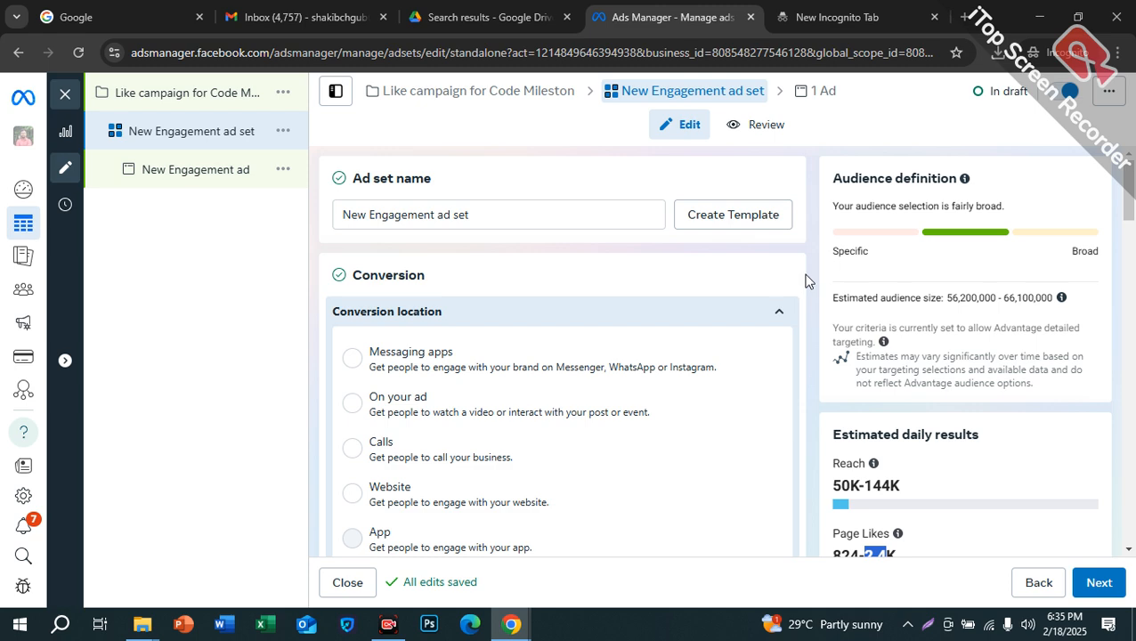
pyautogui.scroll(-10, 801, 285)
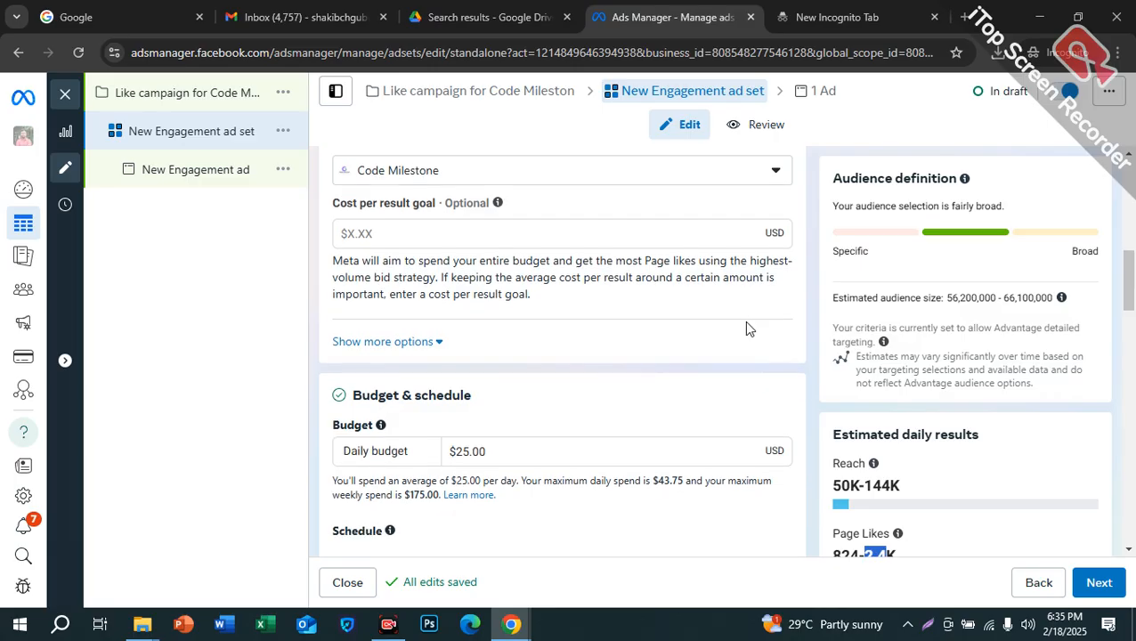
pyautogui.scroll(5, 585, 366)
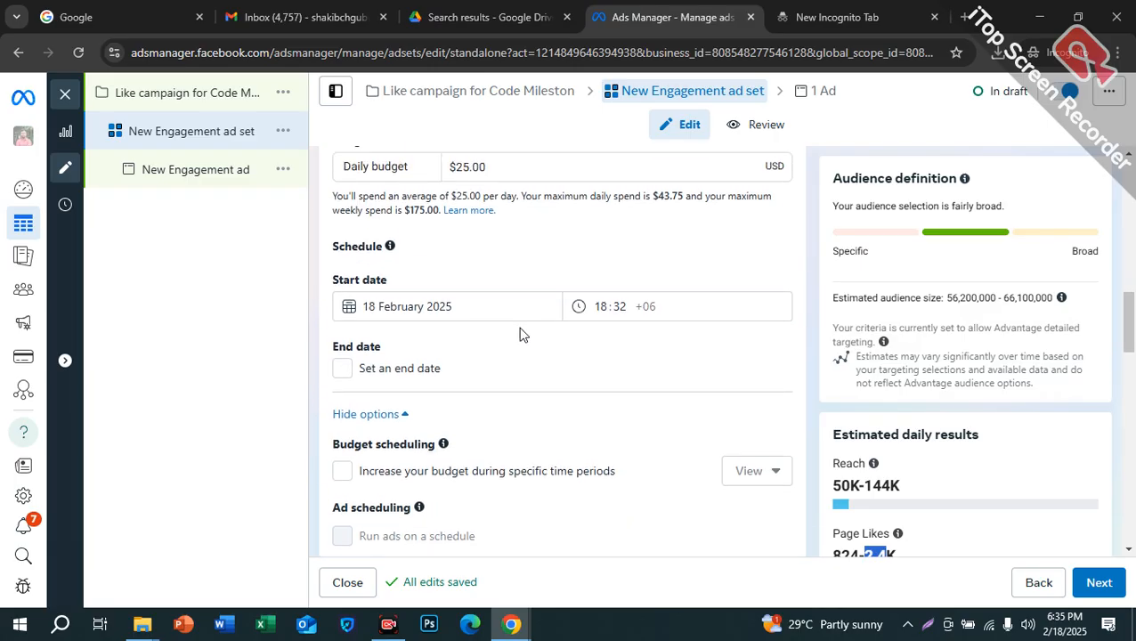
pyautogui.moveTo(501, 312); pyautogui.dragTo(362, 320)
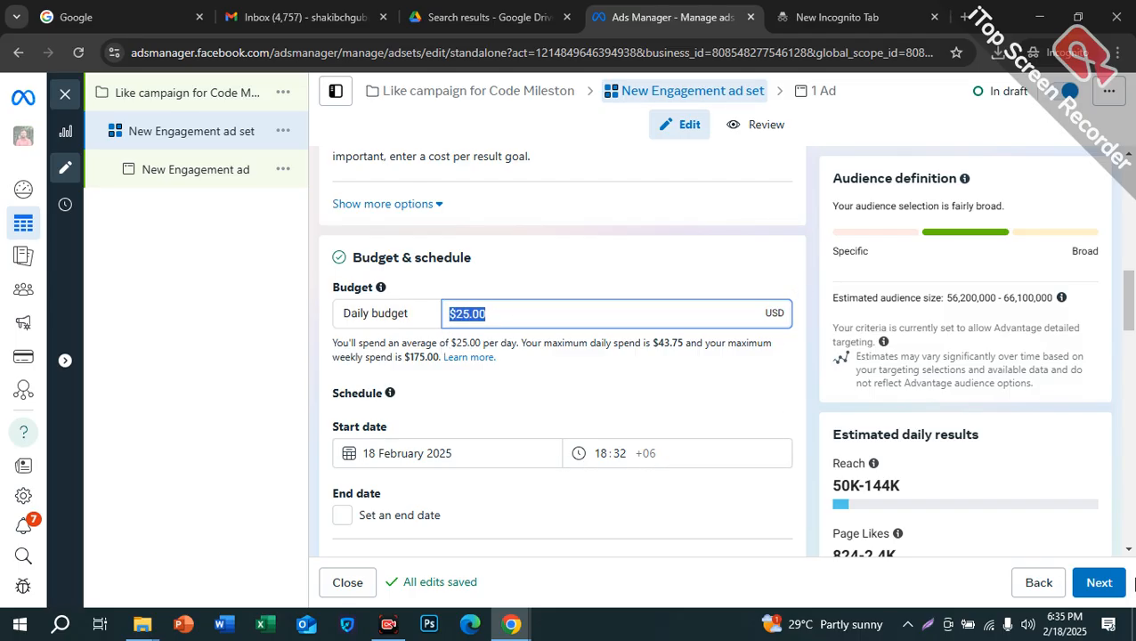
pyautogui.moveTo(837, 554); pyautogui.dragTo(895, 554)
pyautogui.scroll(-2, 730, 362)
pyautogui.scroll(2, 650, 310)
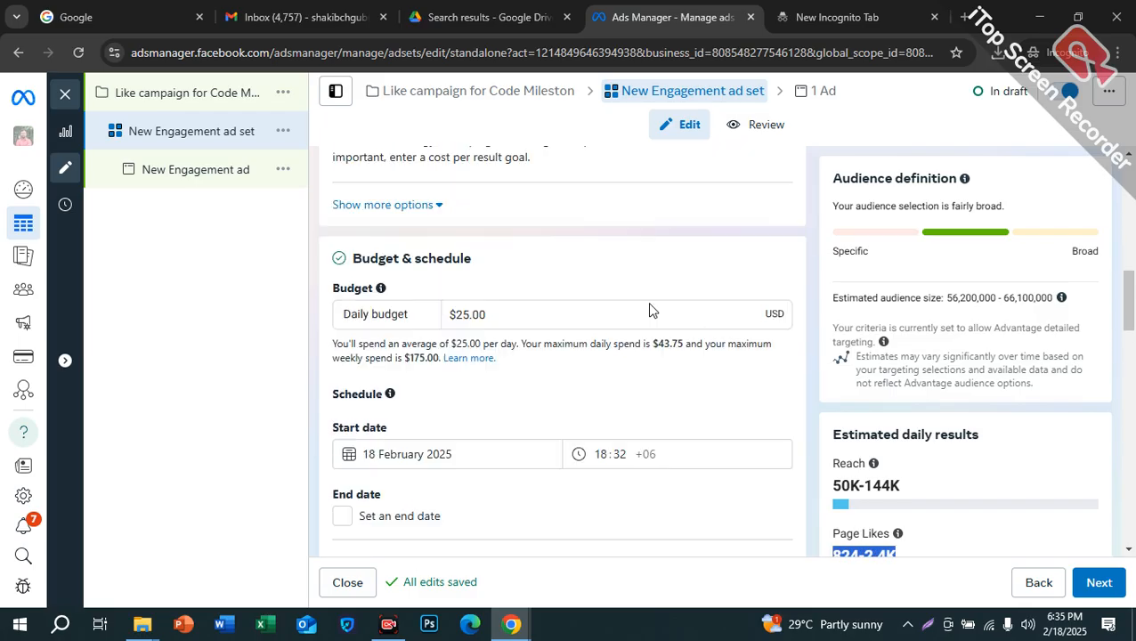
# Set the ad set's daily budget to $5.00
pyautogui.moveTo(541, 319); pyautogui.dragTo(372, 428)
pyautogui.click(526, 320)
pyautogui.hotkey('ctrl', 'a')
pyautogui.write('5')
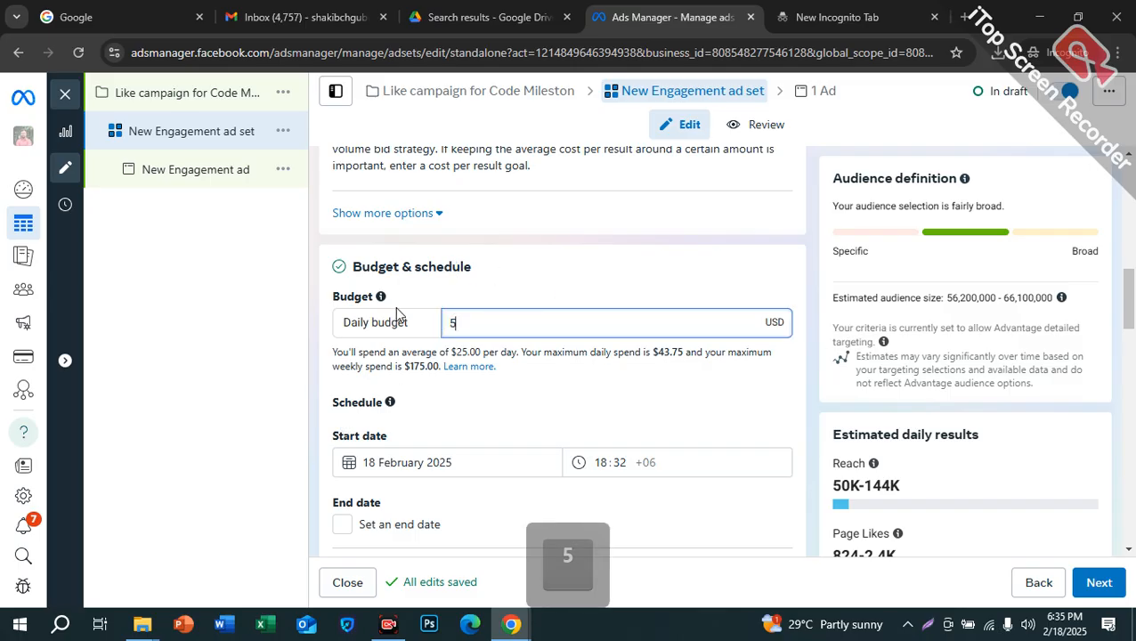
pyautogui.click(737, 280)
pyautogui.scroll(-1, 431, 383)
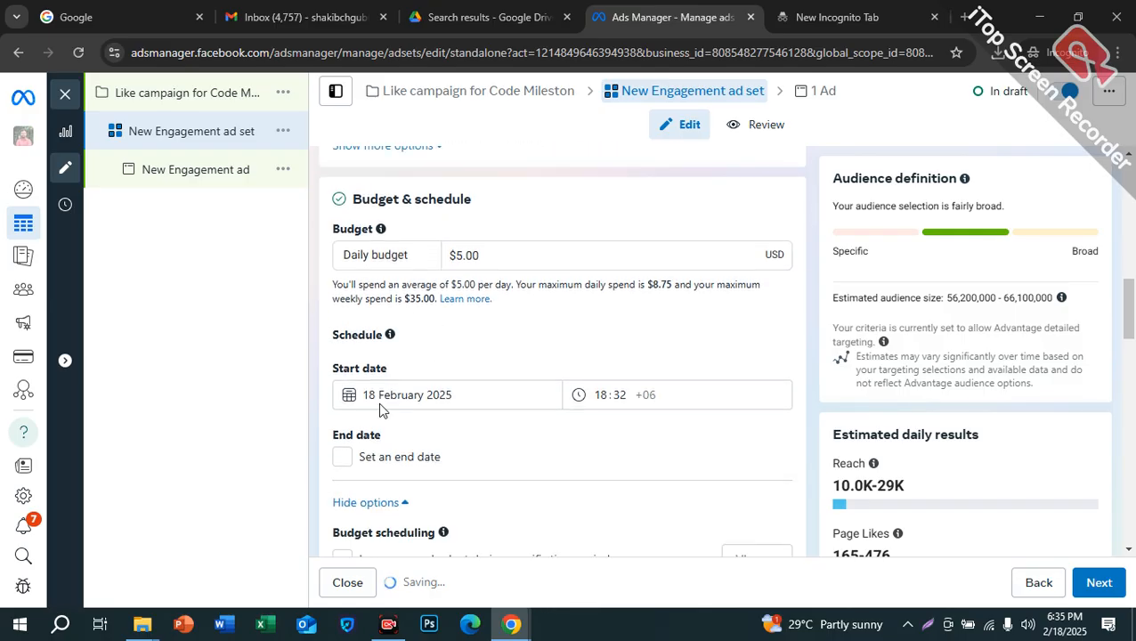
# Give the ad set an end date using the 14 days duration
pyautogui.click(342, 442)
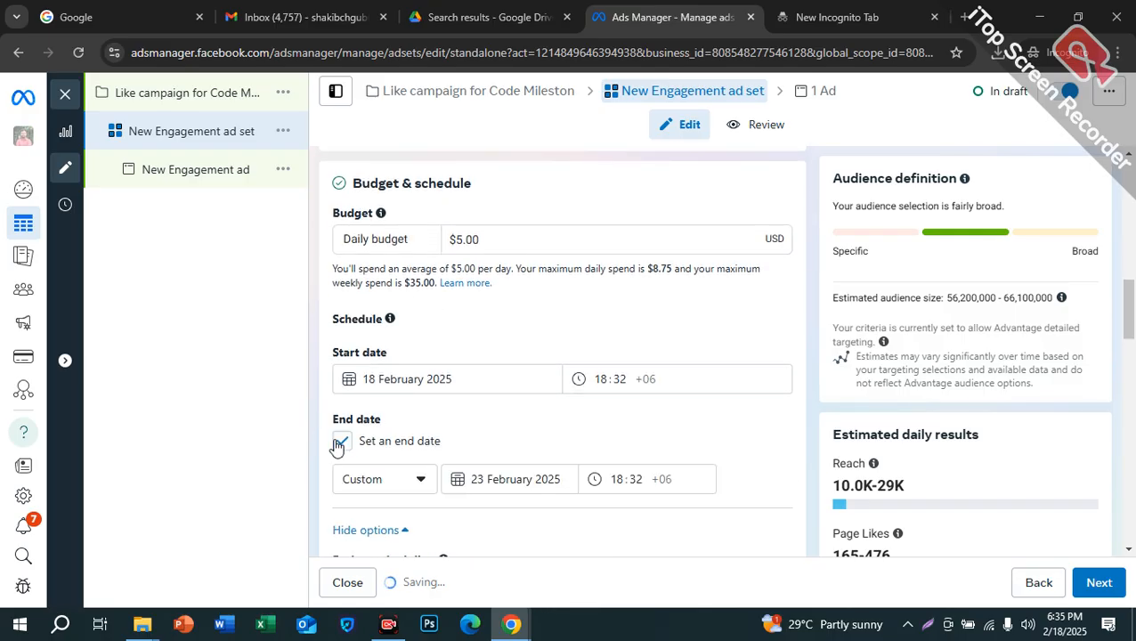
pyautogui.click(399, 481)
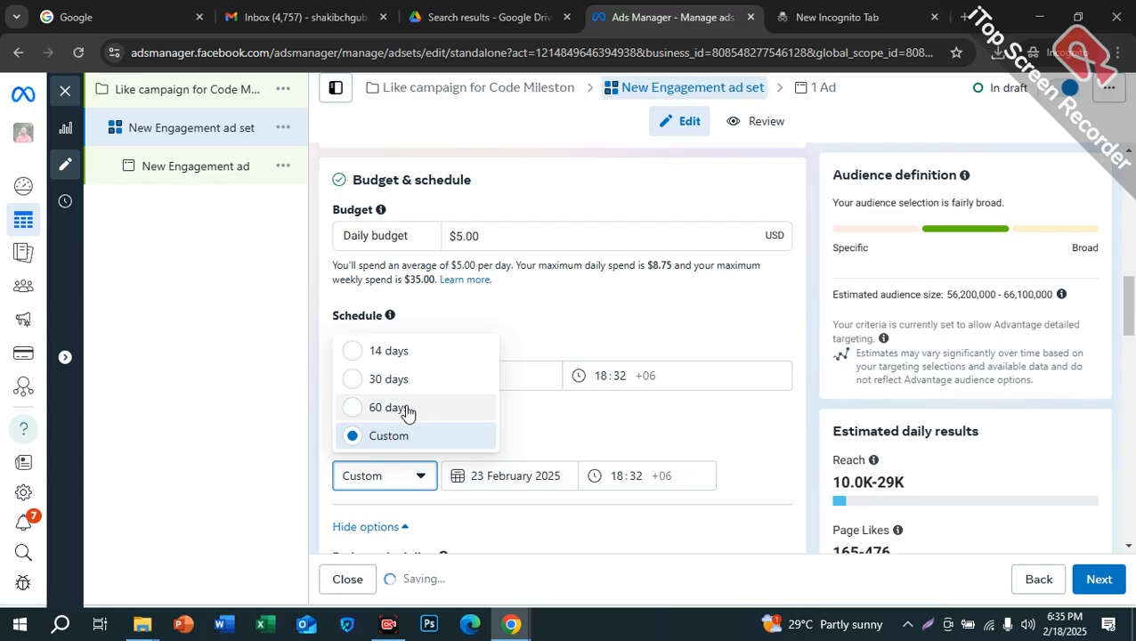
pyautogui.click(422, 350)
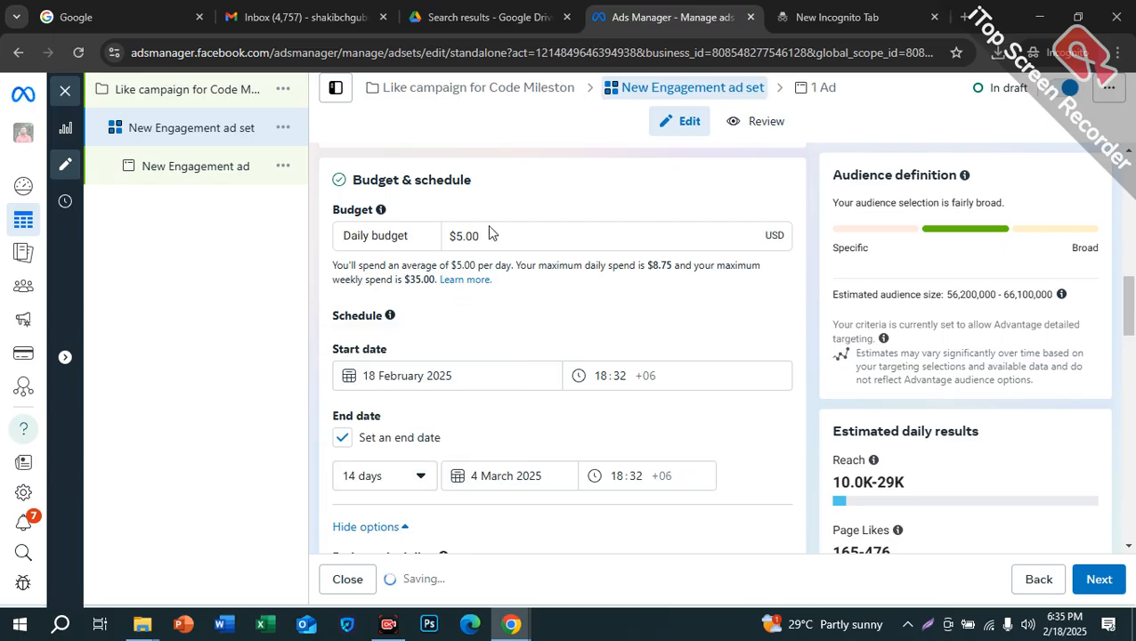
# Set the ad set's daily budget to $2.00
pyautogui.click(514, 243)
pyautogui.write('2')
pyautogui.press('Return')
pyautogui.click(762, 315)
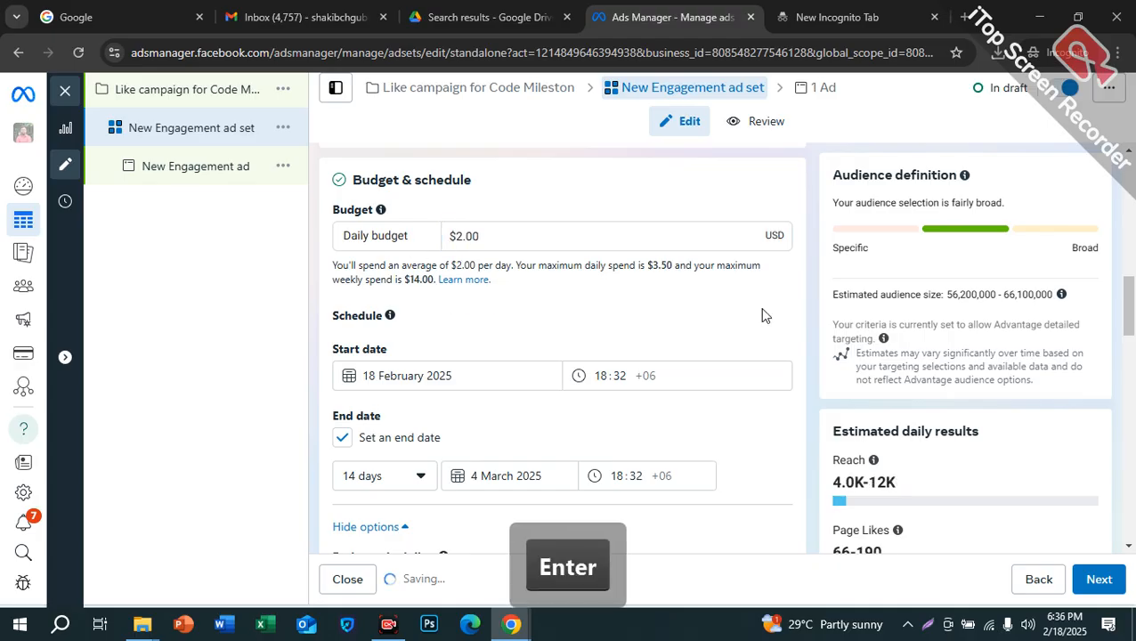
# Review the schedule duration, estimated daily Page Likes and audience settings under the reduced budget
pyautogui.scroll(-2, 767, 476)
pyautogui.scroll(4, 654, 271)
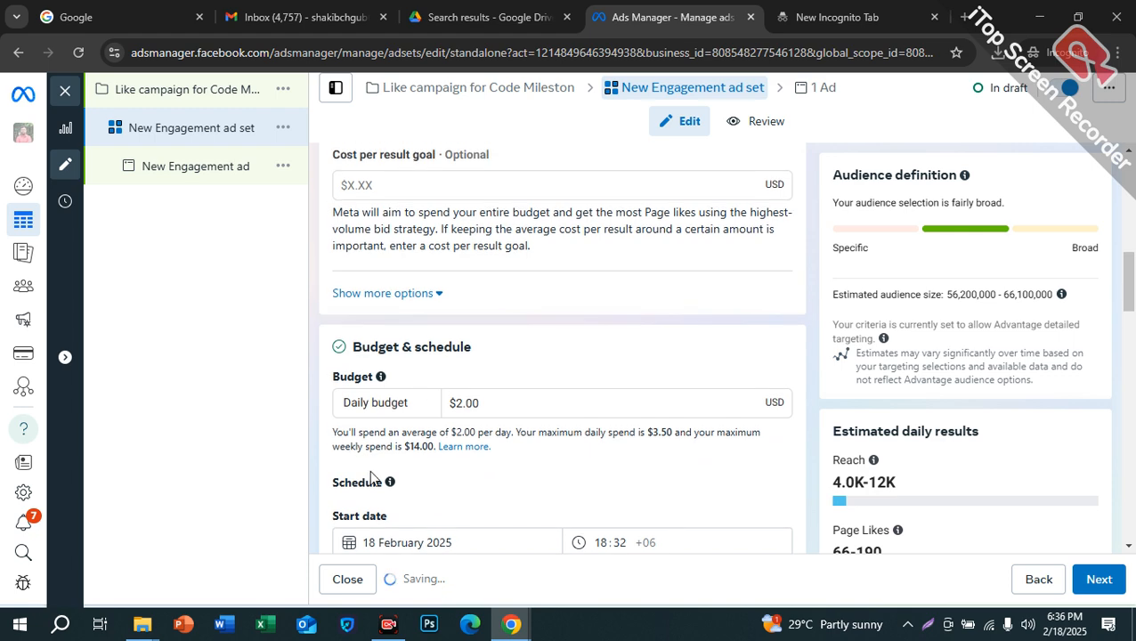
pyautogui.scroll(-1, 372, 482)
pyautogui.scroll(-1, 403, 492)
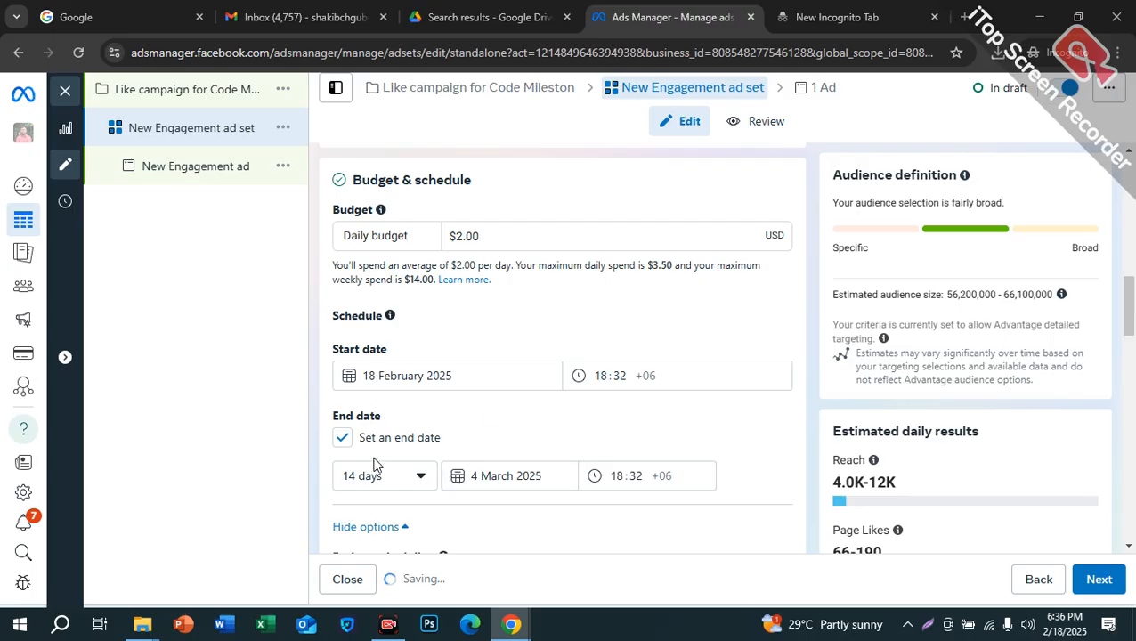
pyautogui.click(366, 481)
pyautogui.click(366, 481)
pyautogui.scroll(-2, 721, 435)
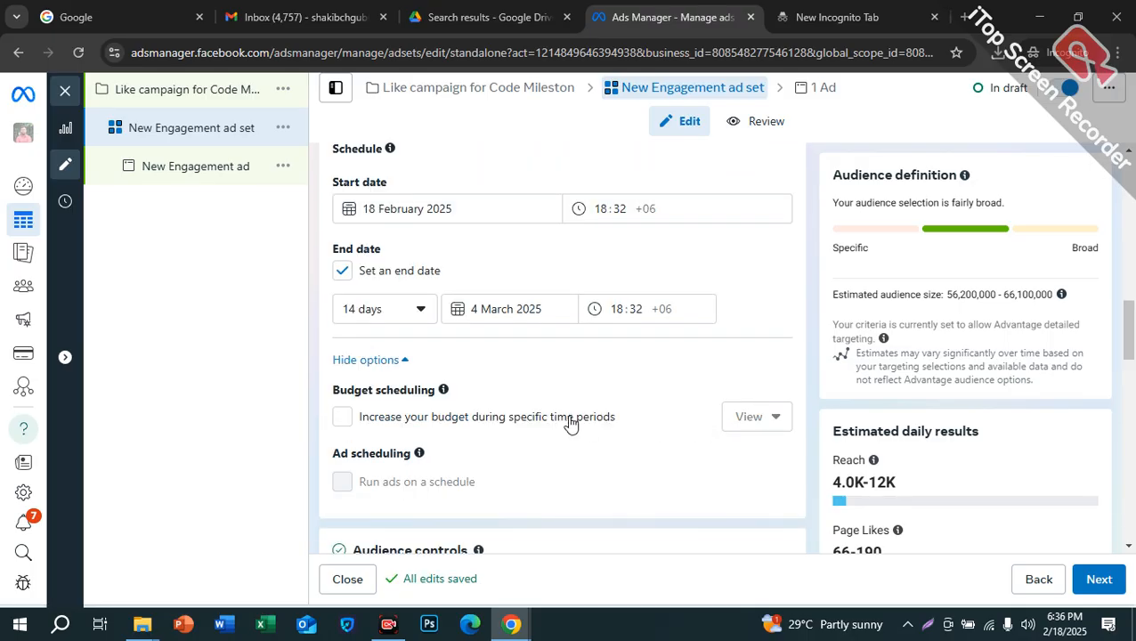
pyautogui.scroll(-2, 583, 424)
pyautogui.scroll(-1, 837, 516)
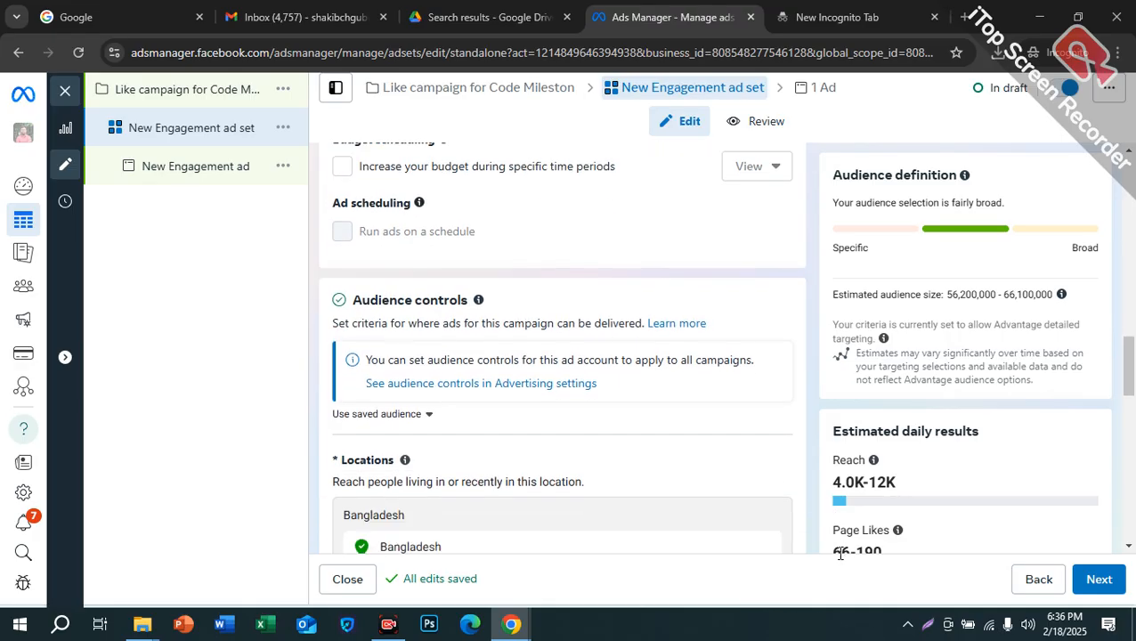
pyautogui.moveTo(848, 550); pyautogui.dragTo(826, 551)
pyautogui.scroll(-6, 826, 551)
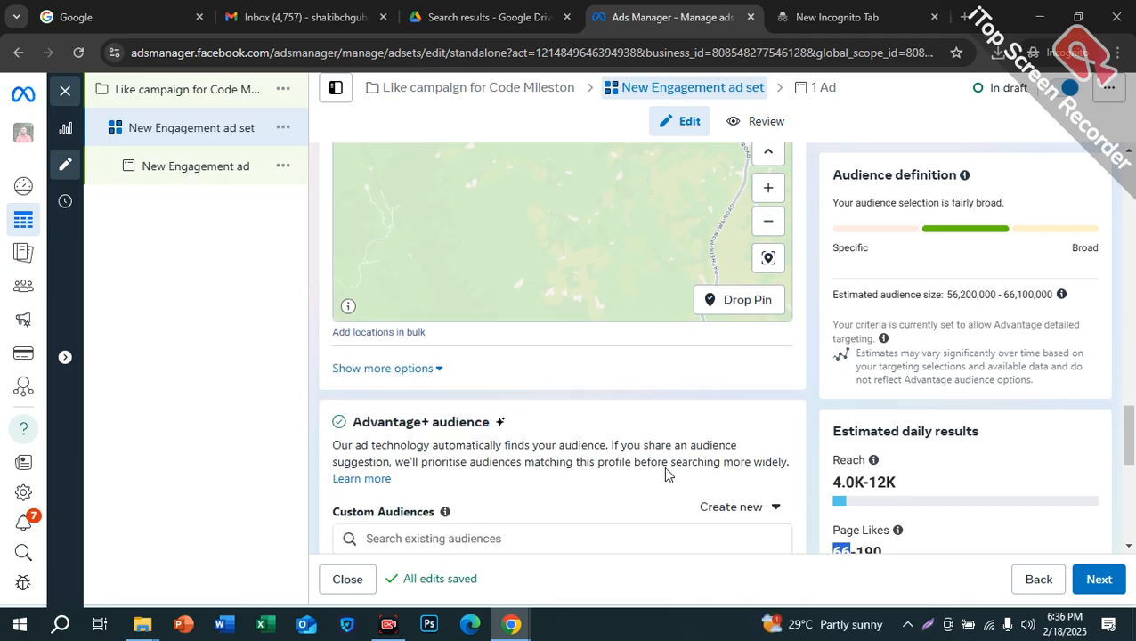
pyautogui.scroll(-3, 597, 375)
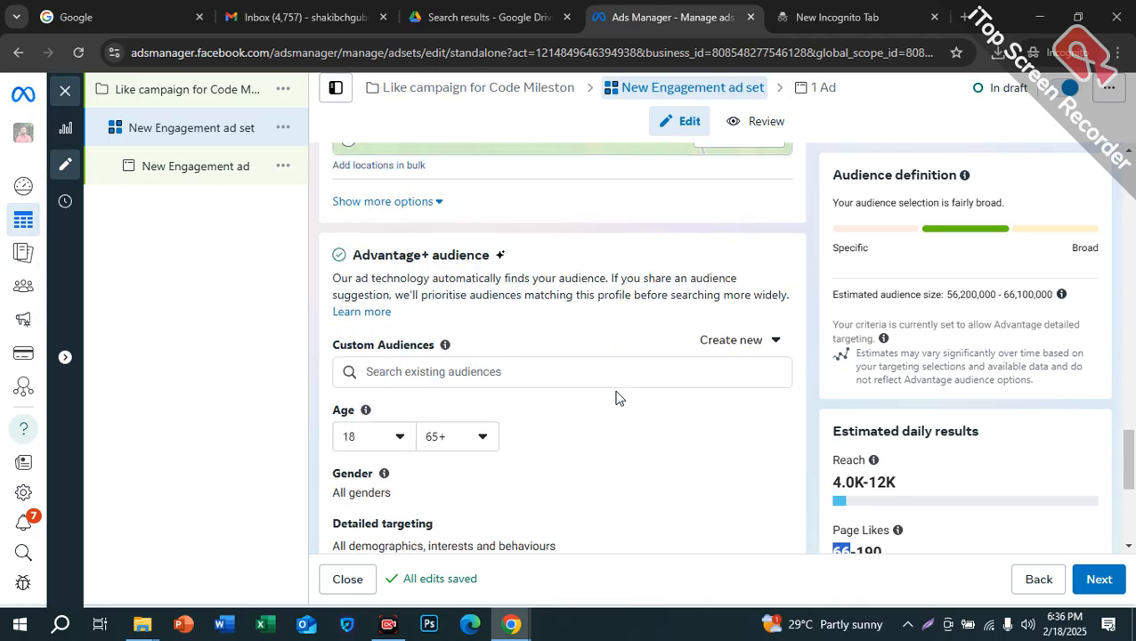
# Look through the existing Lookalike and Custom audiences available for the Advantage+ audience, and close the list
pyautogui.click(507, 292)
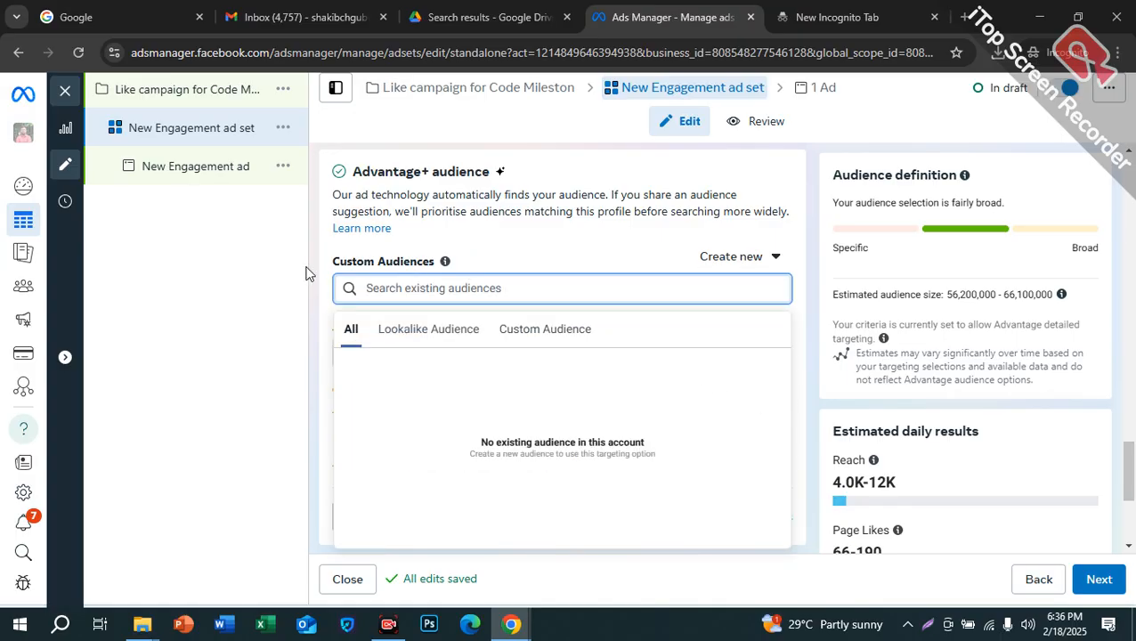
pyautogui.click(419, 330)
pyautogui.click(537, 335)
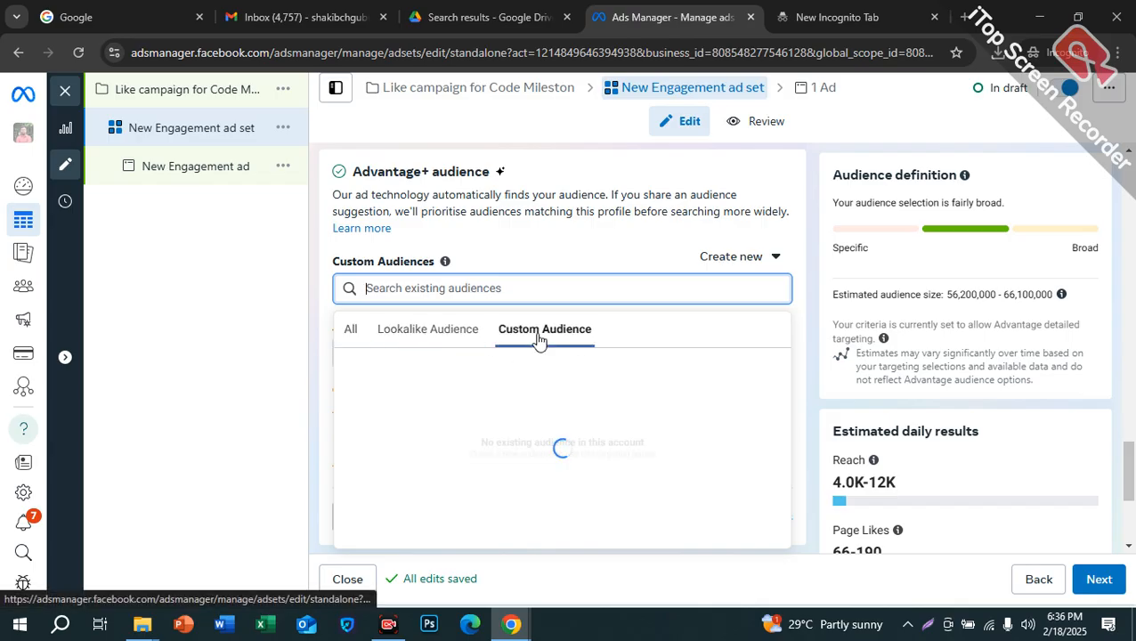
pyautogui.click(433, 331)
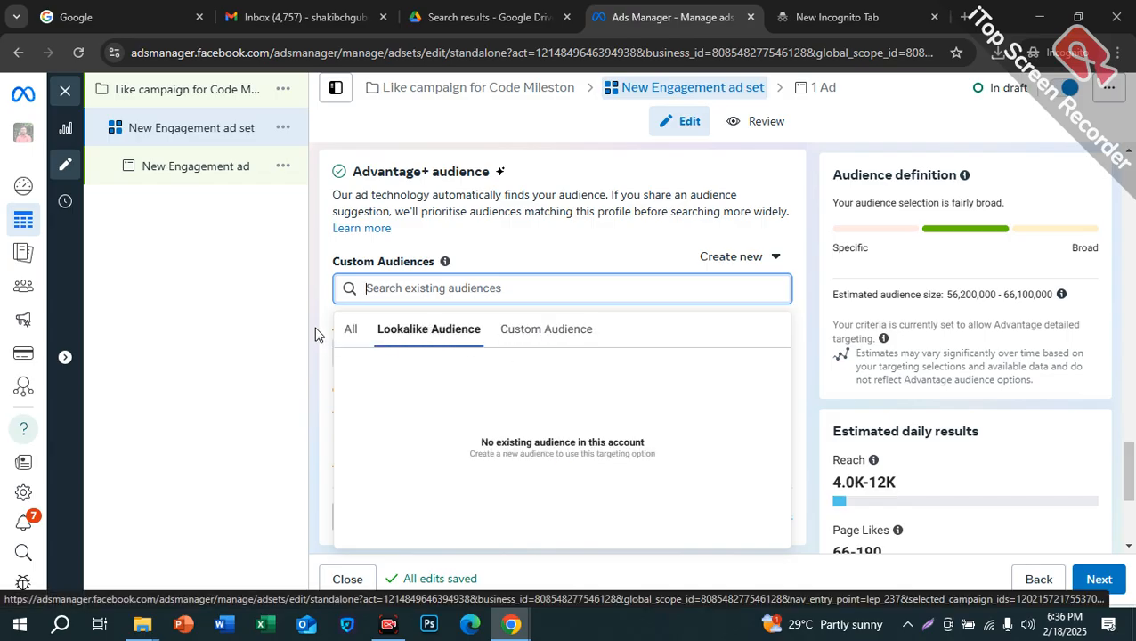
pyautogui.click(313, 281)
# Check the ad set's remaining settings once more and continue to the ad-level setup
pyautogui.scroll(-2, 482, 431)
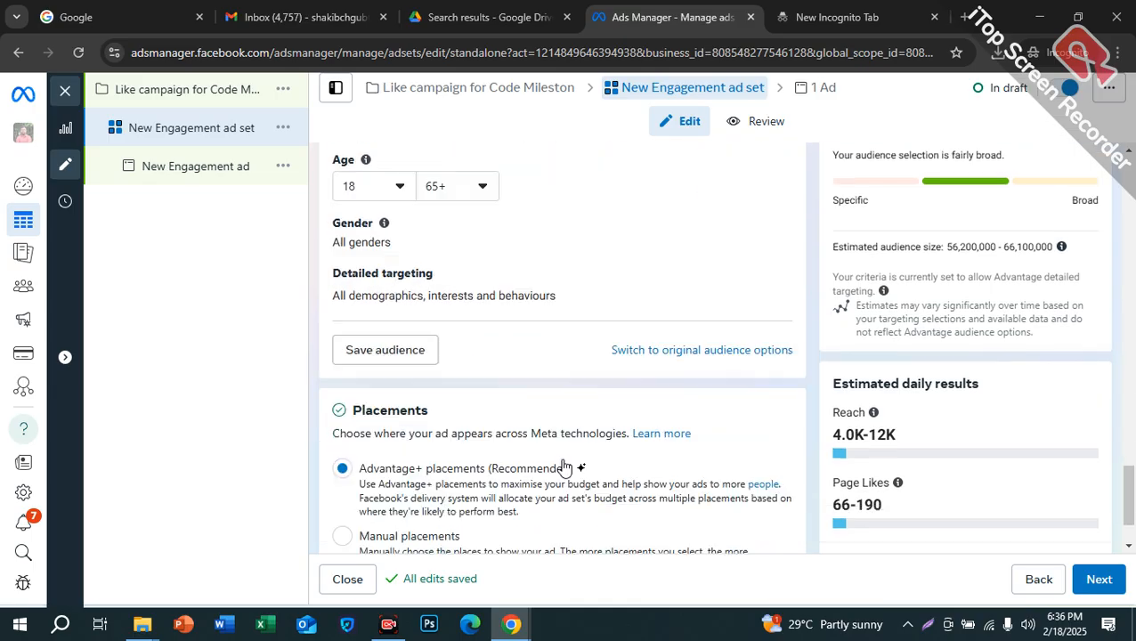
pyautogui.scroll(-2, 489, 438)
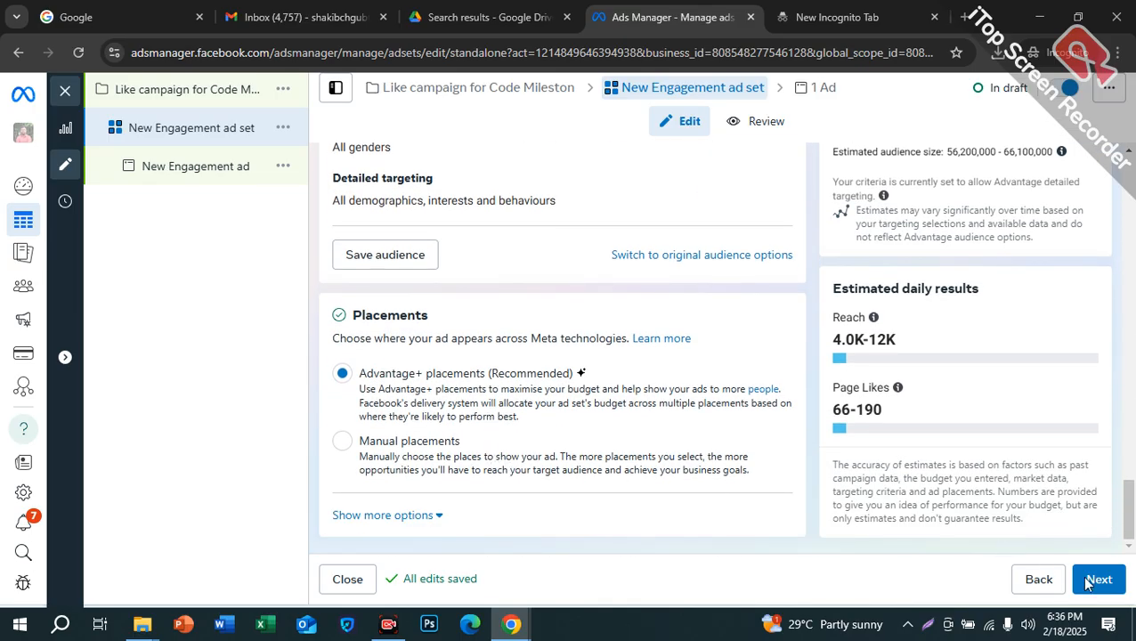
pyautogui.scroll(5, 692, 458)
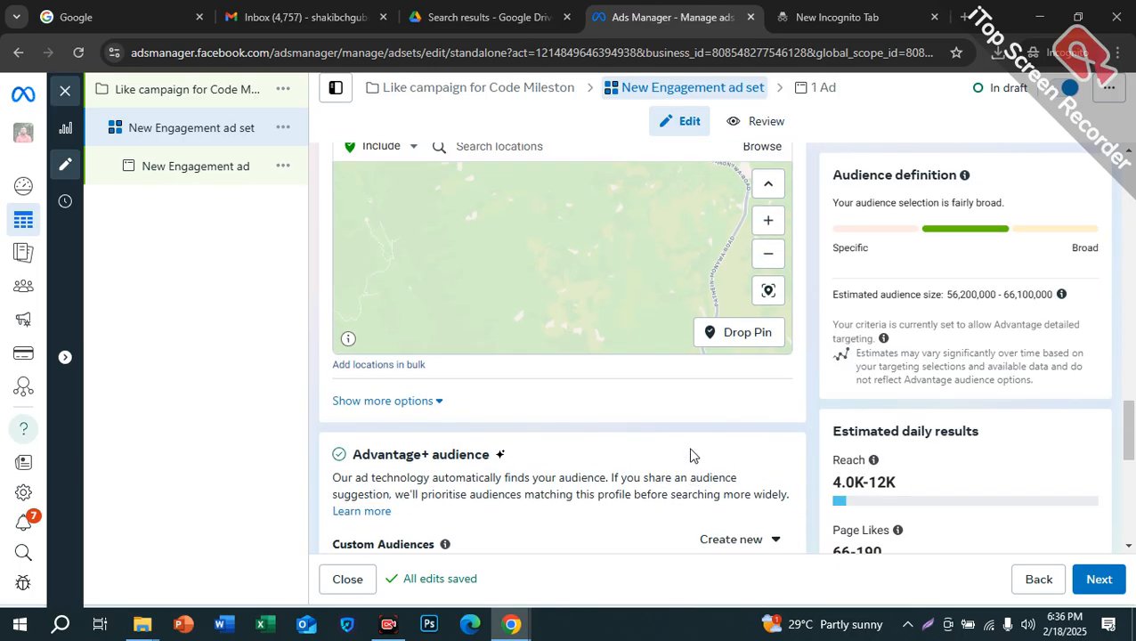
pyautogui.scroll(10, 691, 456)
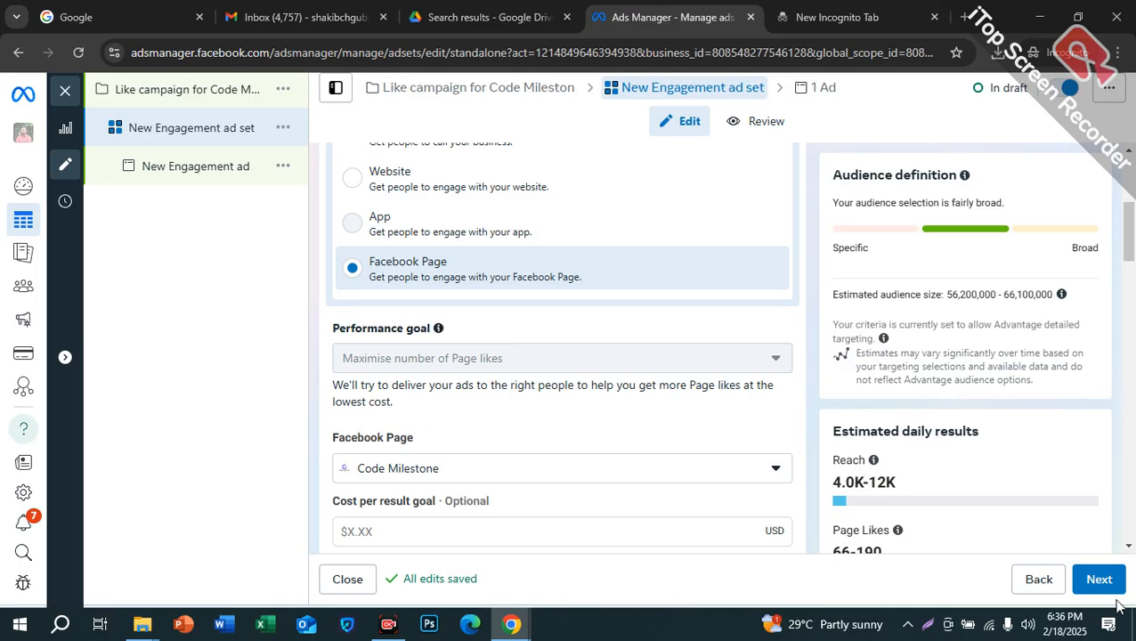
pyautogui.click(1102, 581)
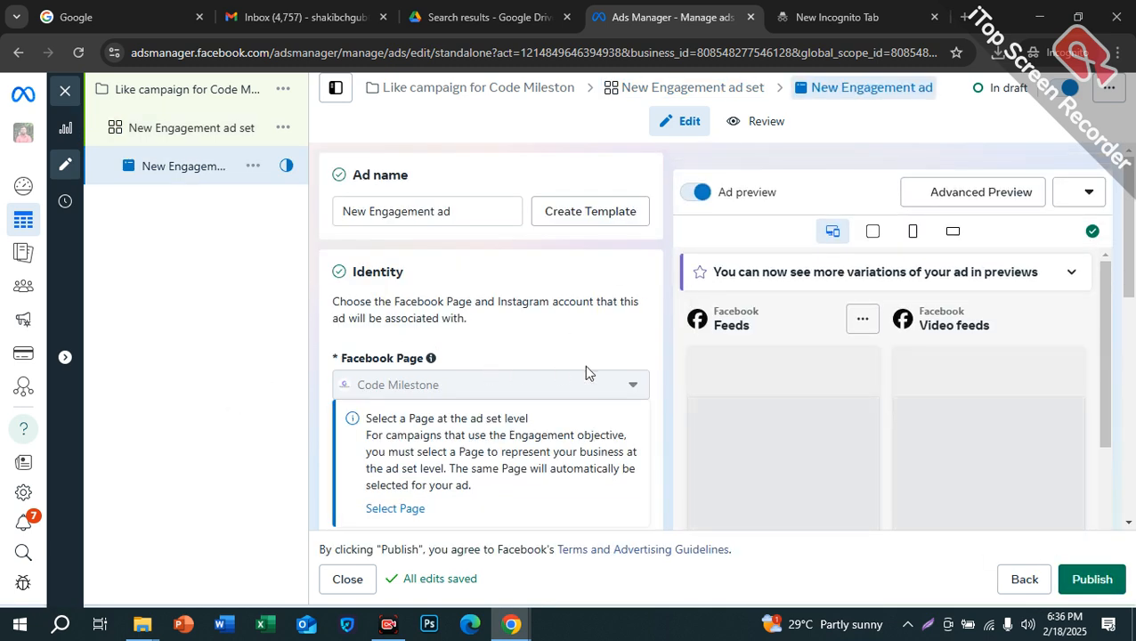
# Review the ad's name, identity, multi-advertiser, creative, destination and tracking settings
pyautogui.scroll(-5, 535, 374)
pyautogui.click(367, 300)
pyautogui.scroll(3, 439, 259)
pyautogui.scroll(3, 436, 259)
pyautogui.click(408, 217)
pyautogui.scroll(-1, 436, 223)
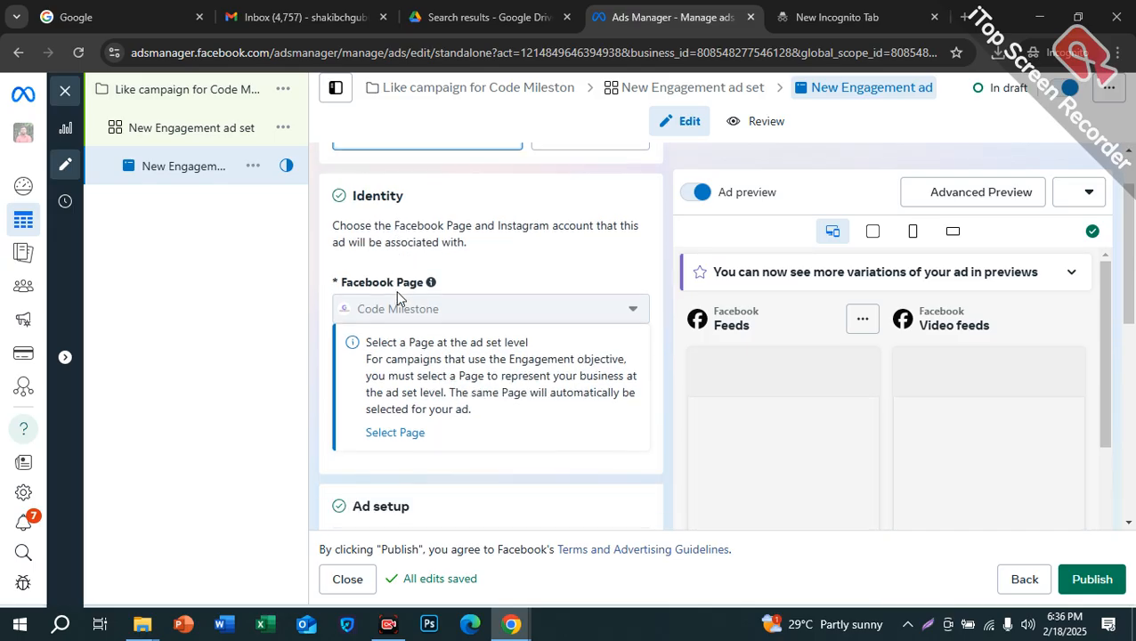
pyautogui.scroll(-2, 356, 245)
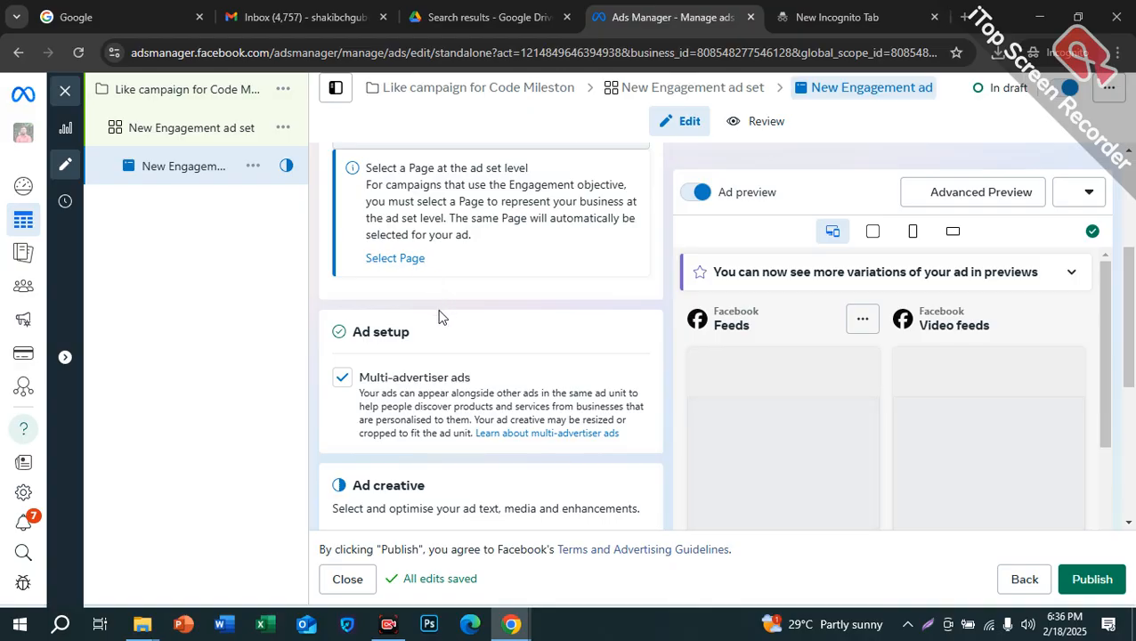
pyautogui.scroll(-3, 441, 314)
pyautogui.scroll(-4, 443, 359)
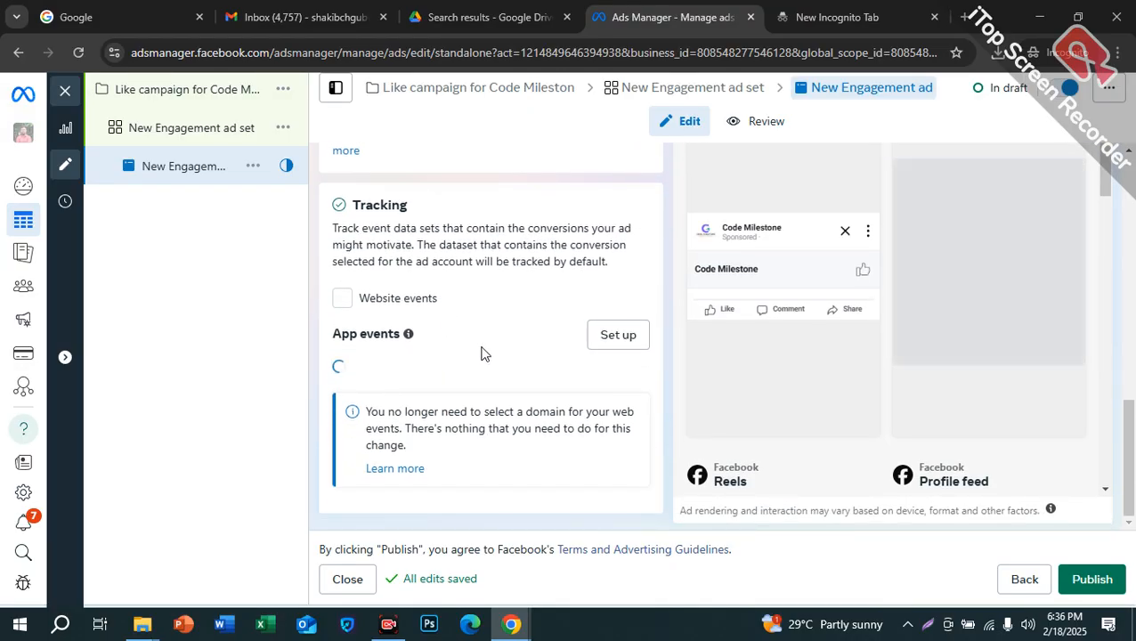
pyautogui.scroll(2, 494, 348)
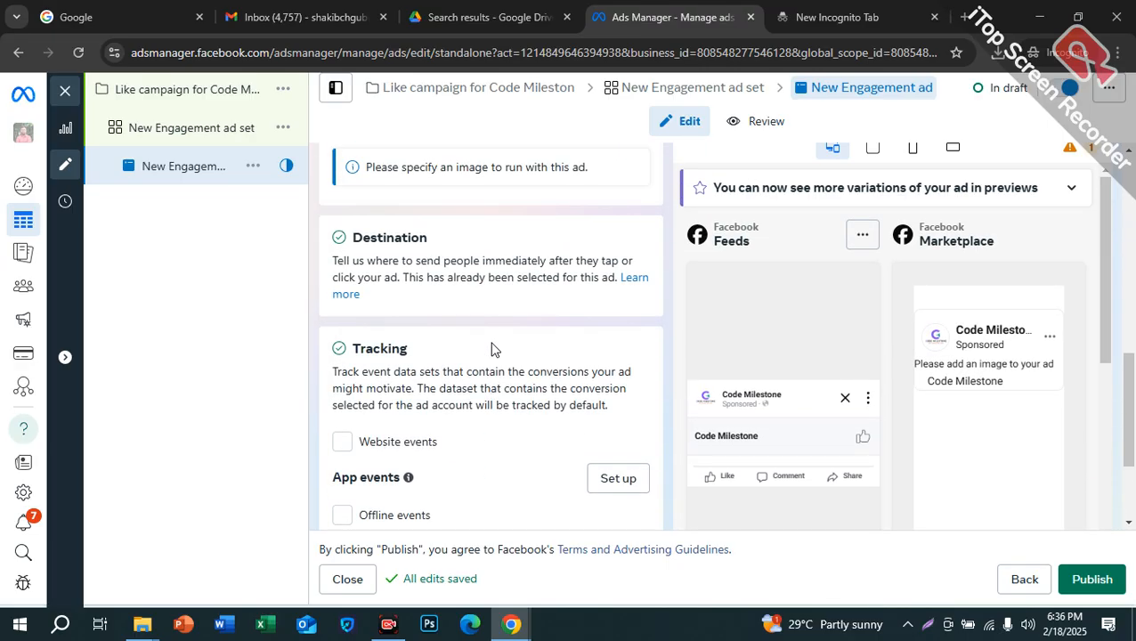
pyautogui.scroll(3, 494, 348)
pyautogui.click(443, 388)
pyautogui.click(442, 388)
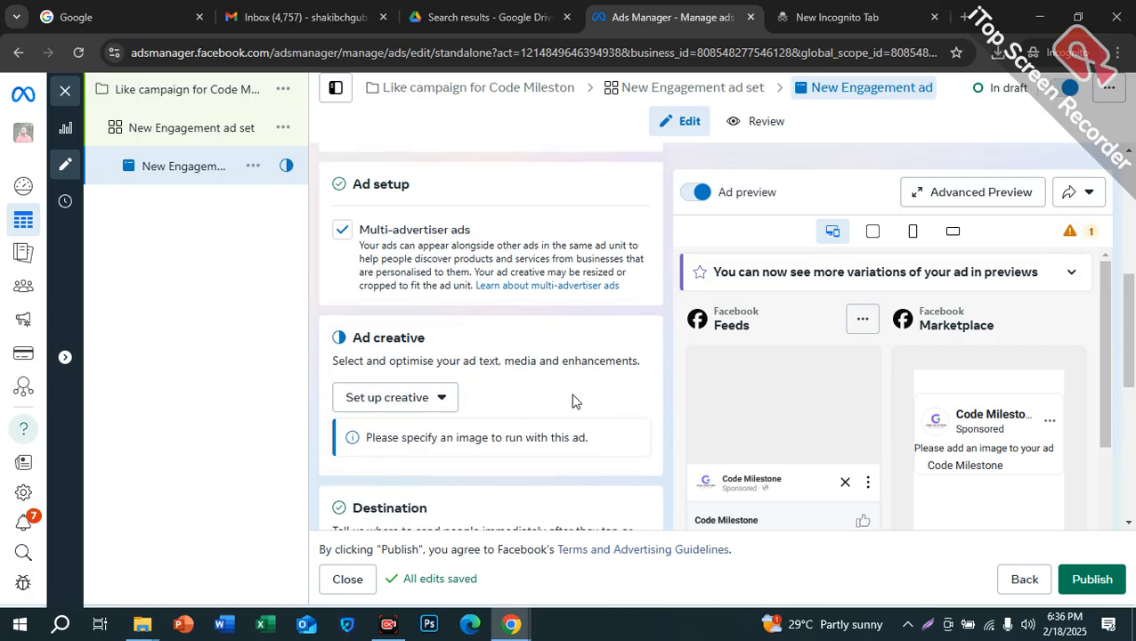
pyautogui.scroll(2, 588, 400)
pyautogui.scroll(3, 619, 397)
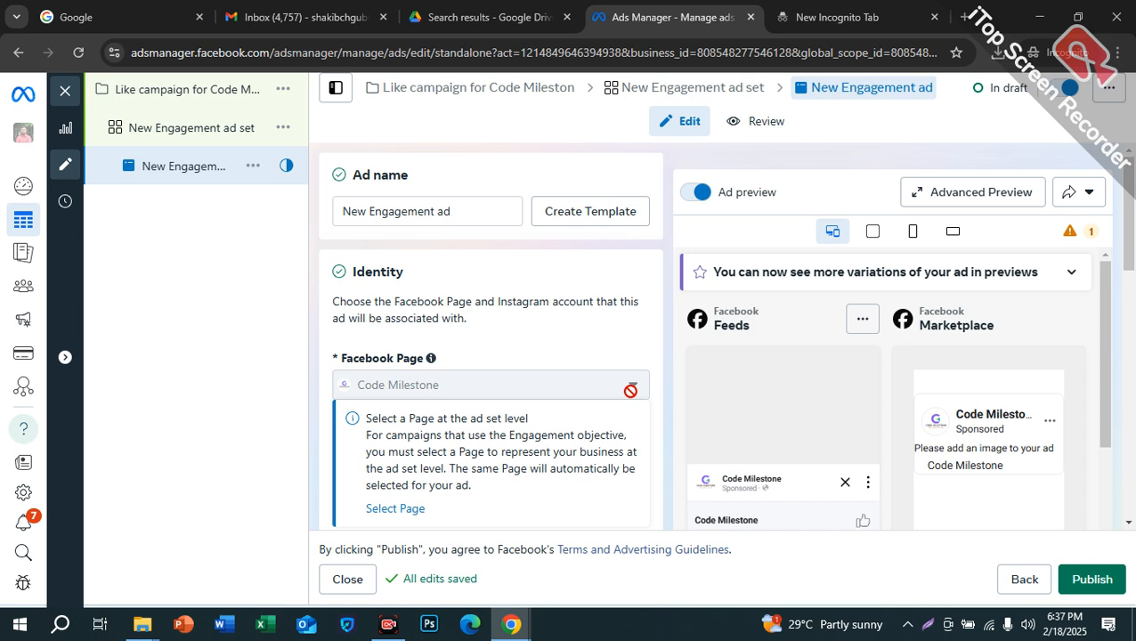
# Start an image ad creative, enter "ekta like dan vai" as its primary text, and continue to the media selection
pyautogui.scroll(-3, 489, 397)
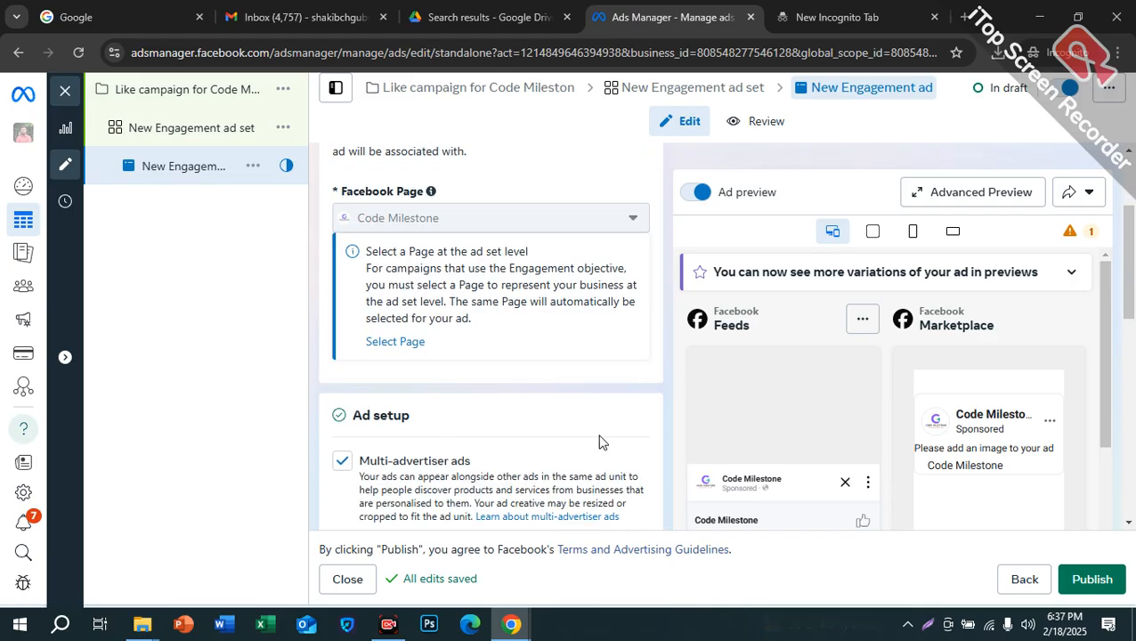
pyautogui.scroll(-4, 552, 411)
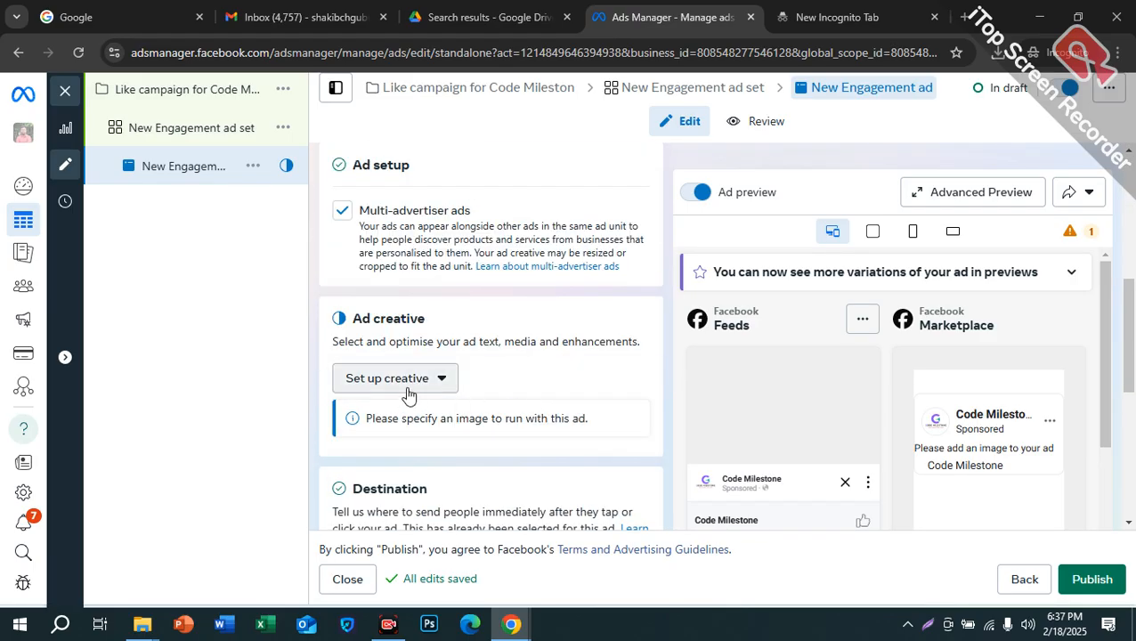
pyautogui.click(408, 383)
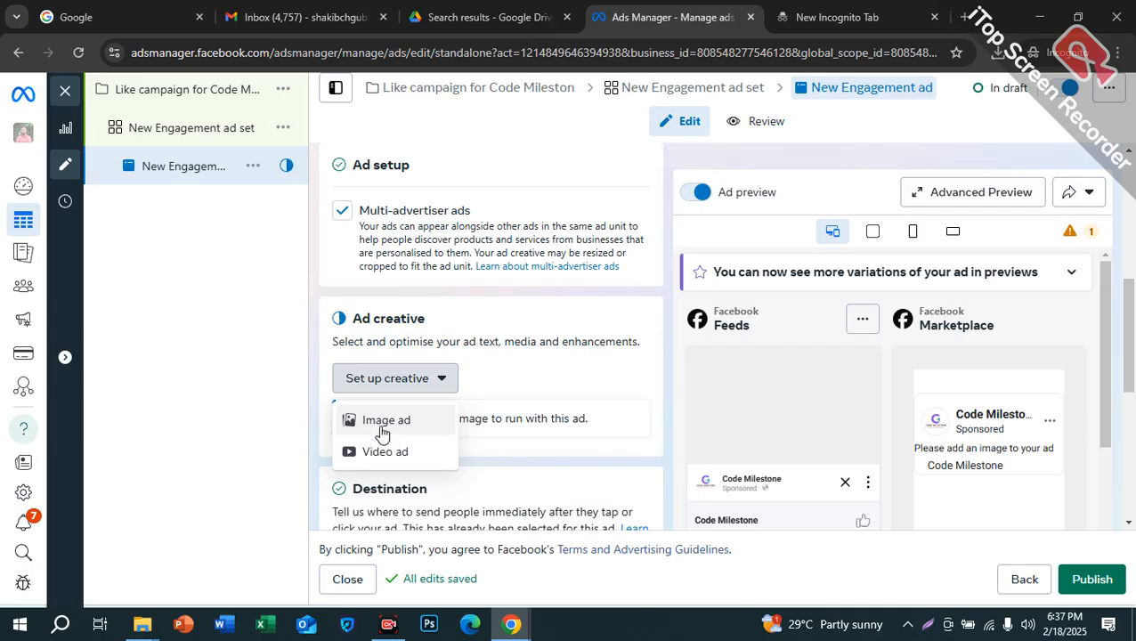
pyautogui.click(381, 431)
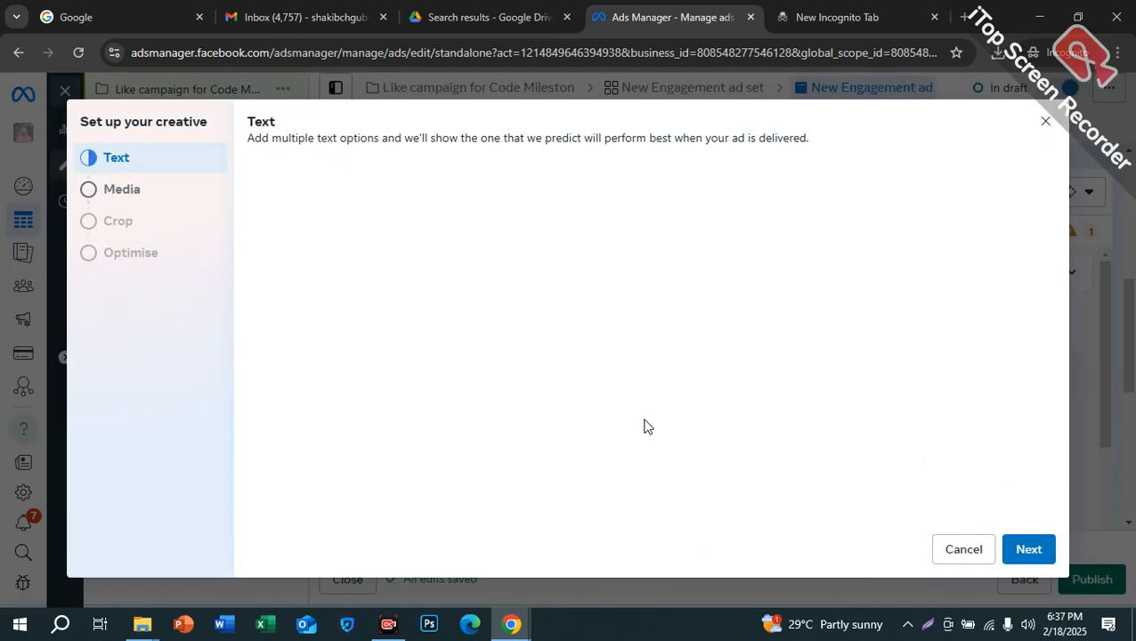
pyautogui.click(396, 206)
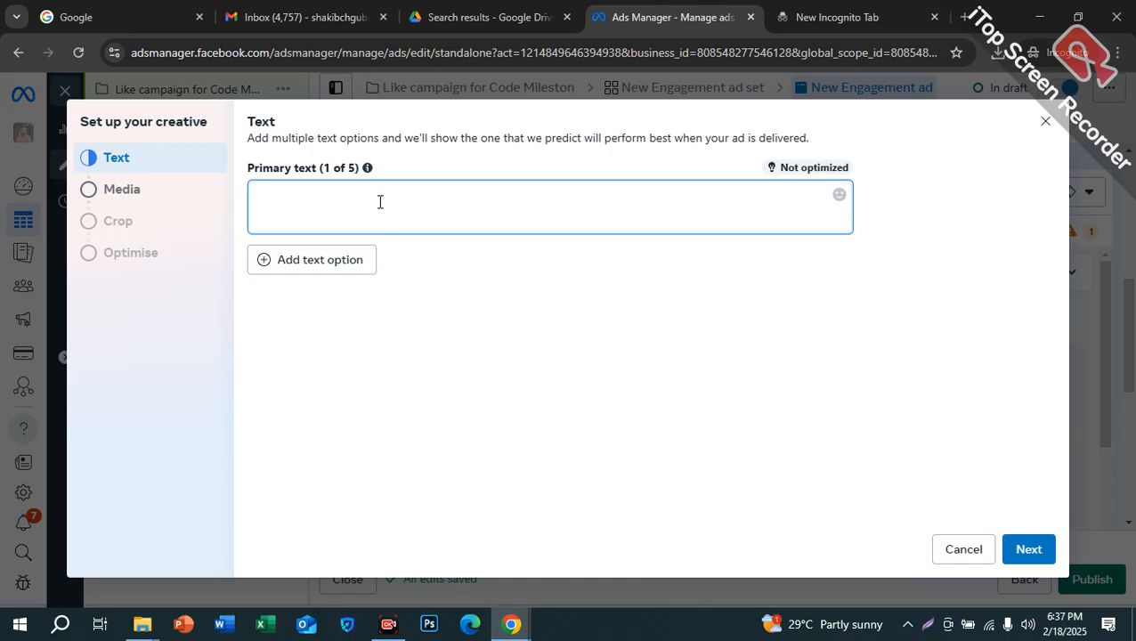
pyautogui.press('BackSpace')
pyautogui.write('ekta l')
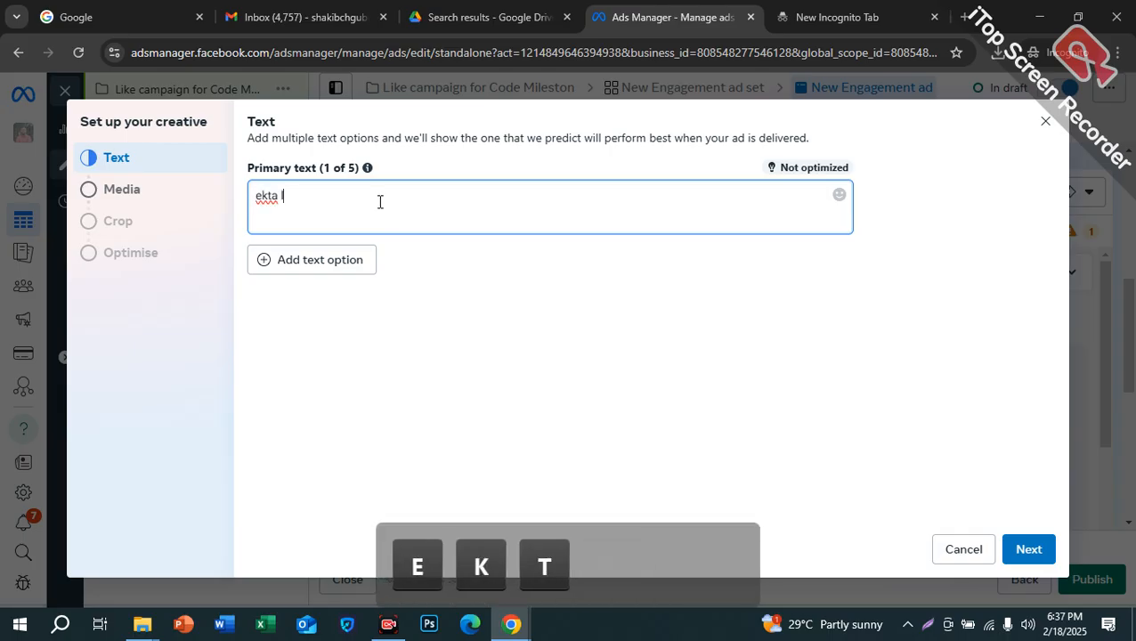
pyautogui.write('ike dan vai')
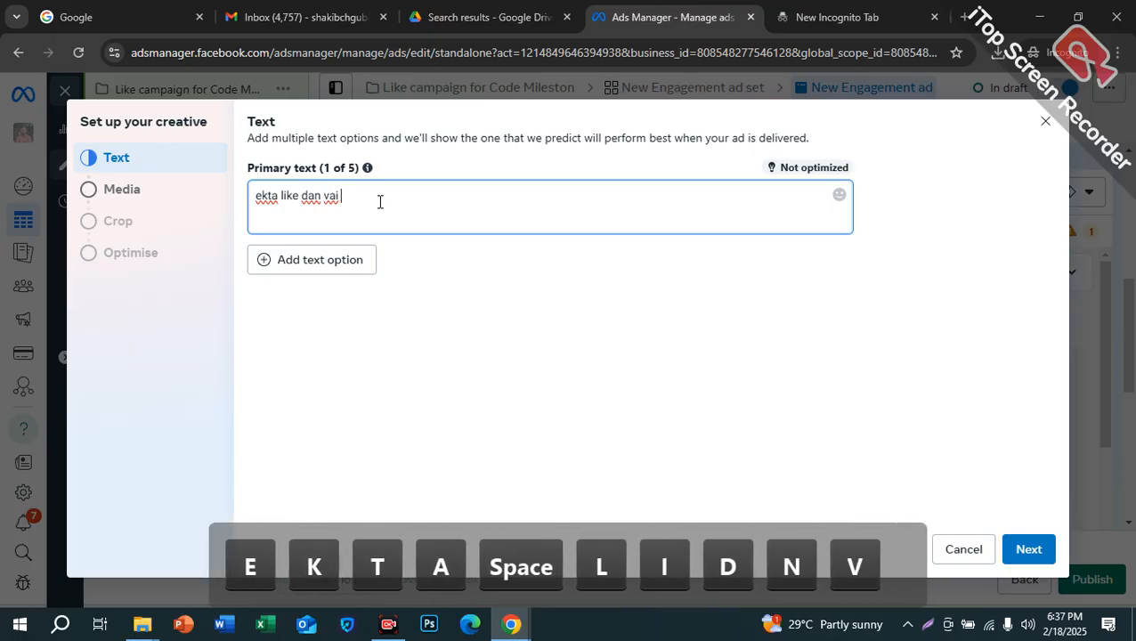
pyautogui.click(1027, 548)
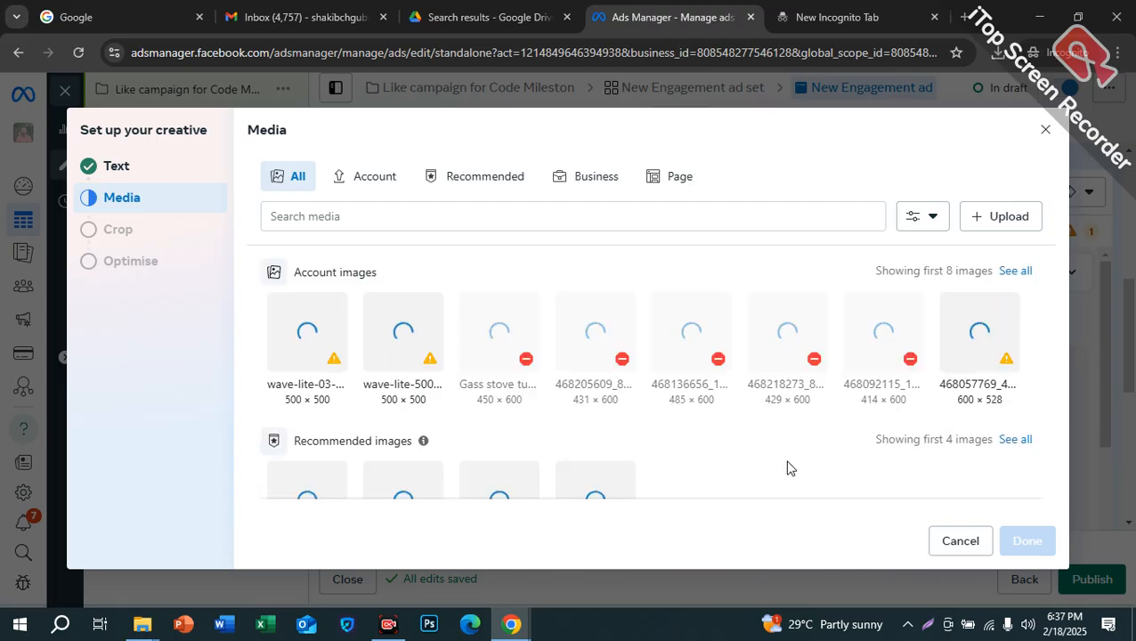
pyautogui.moveTo(438, 367)
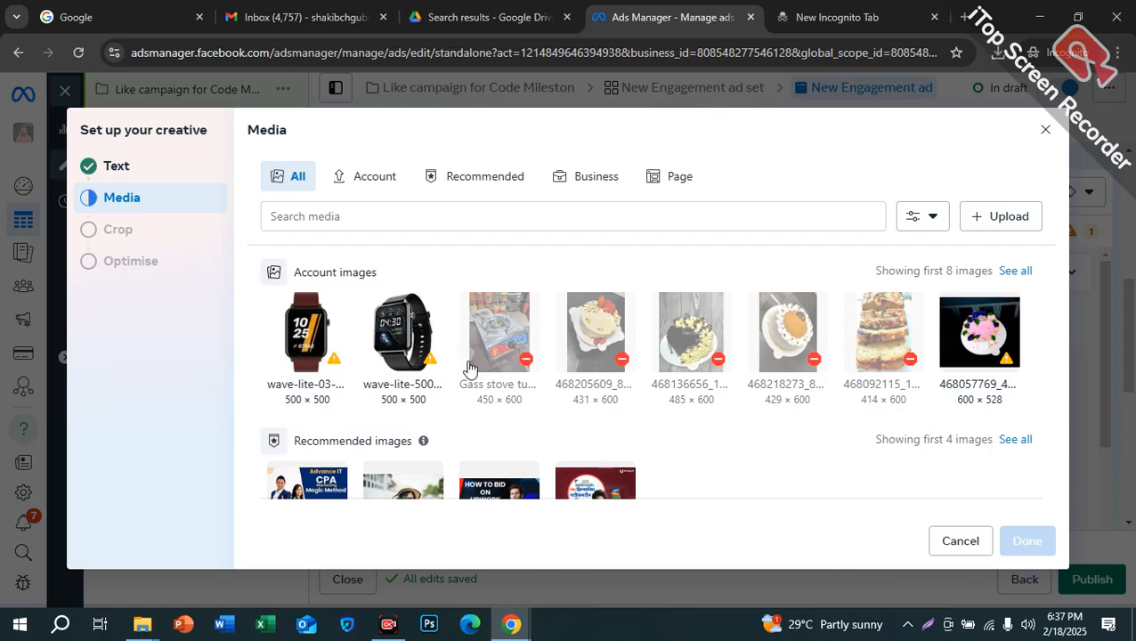
pyautogui.scroll(-2, 721, 406)
pyautogui.scroll(3, 725, 402)
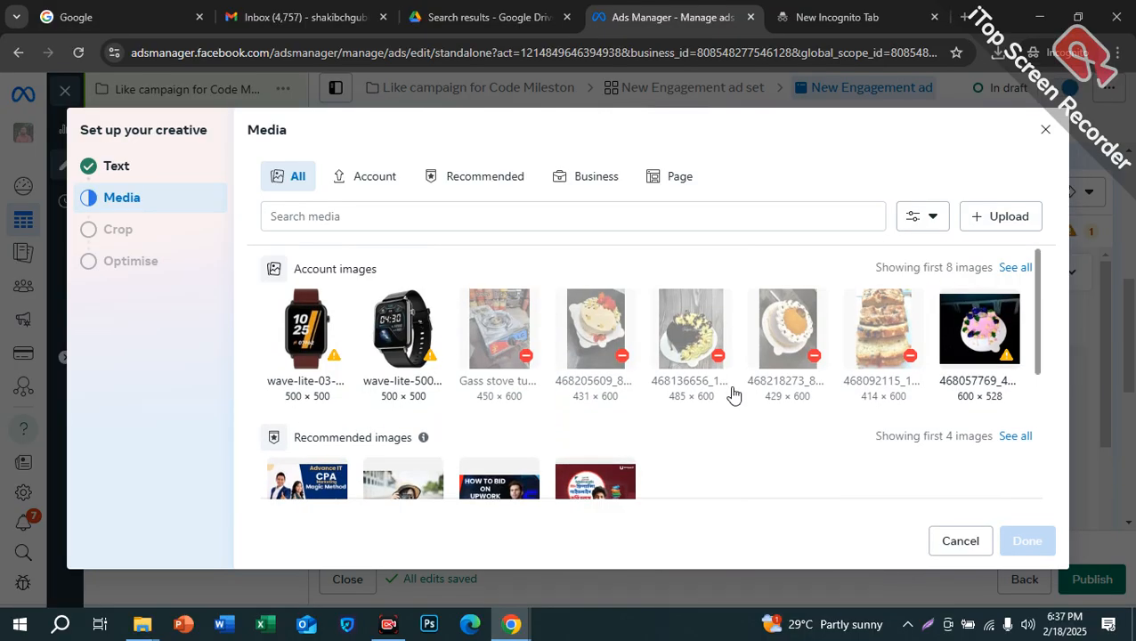
pyautogui.click(972, 219)
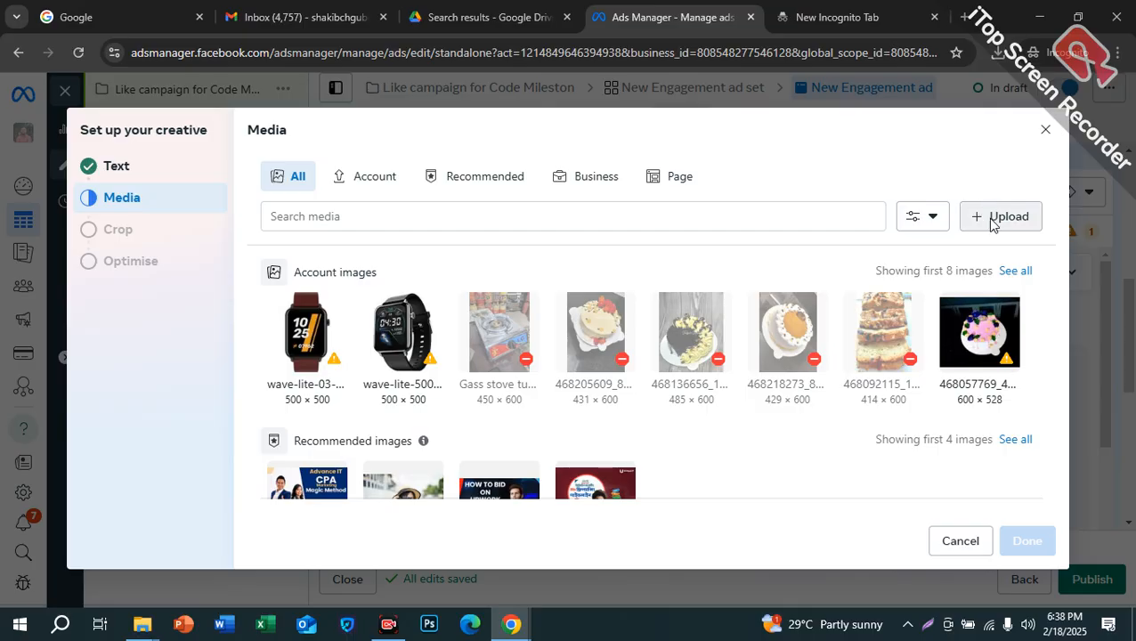
pyautogui.scroll(-2, 195, 263)
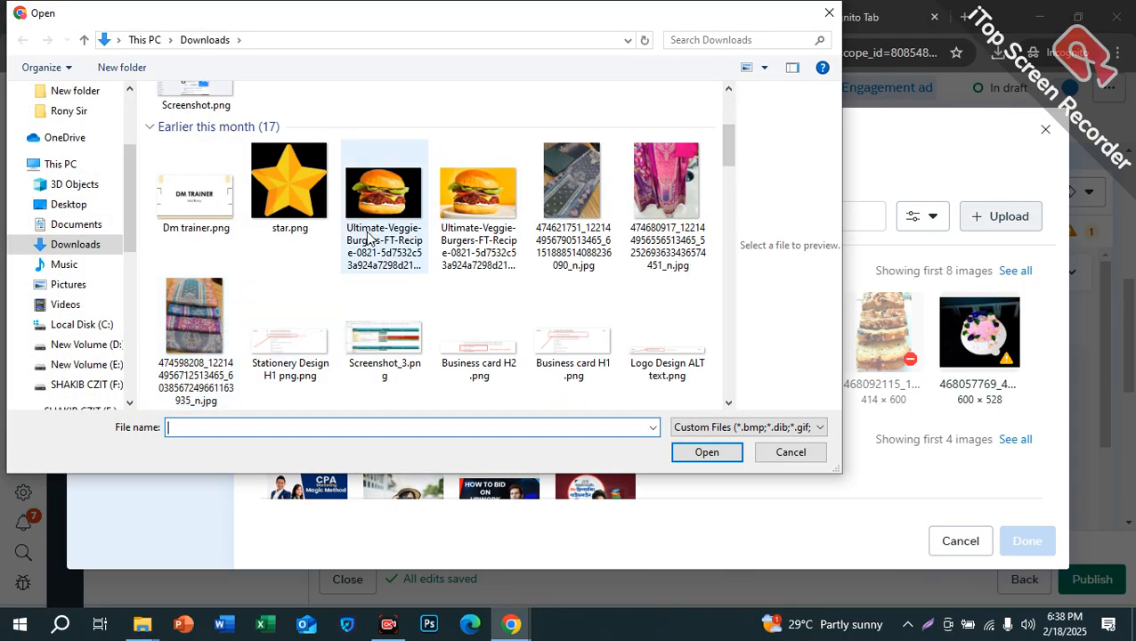
pyautogui.click(378, 200)
pyautogui.click(223, 352)
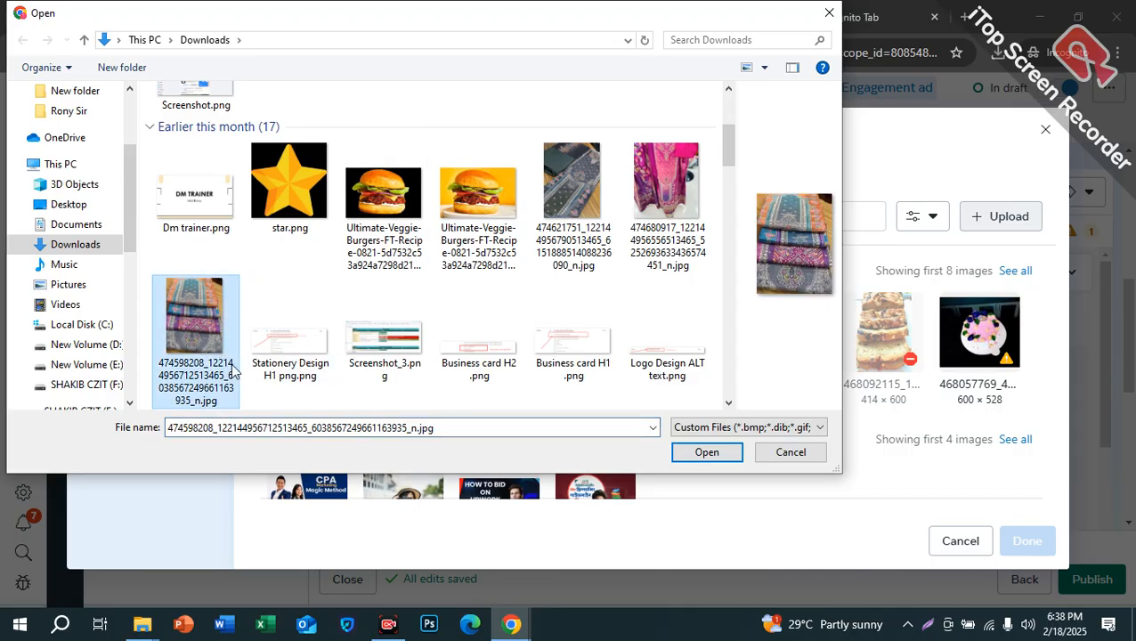
pyautogui.click(688, 458)
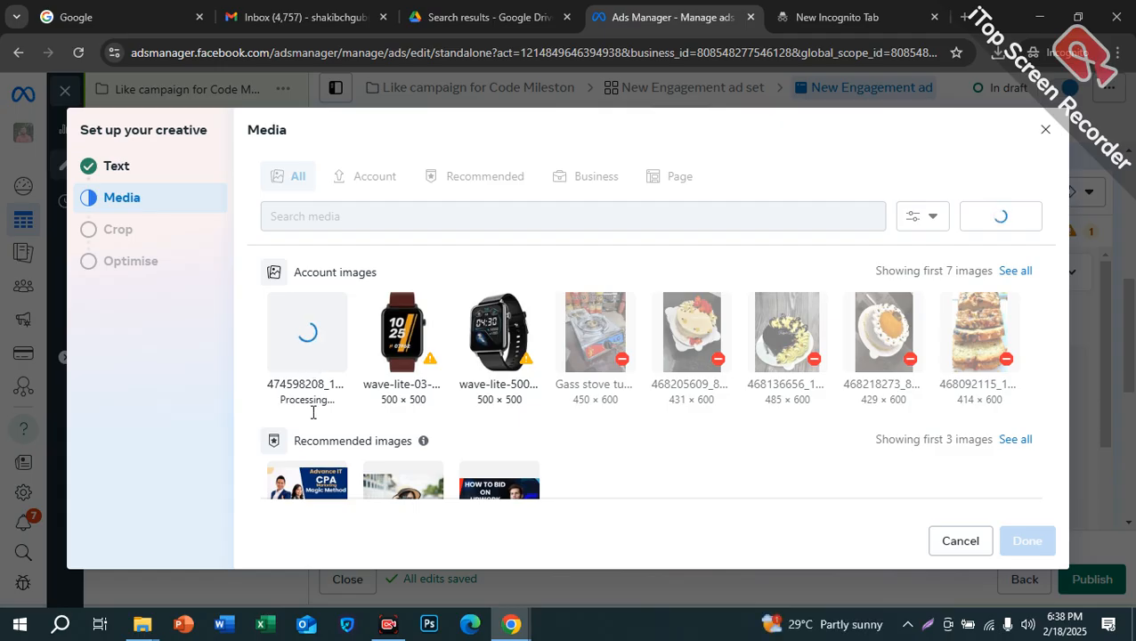
pyautogui.scroll(-1, 312, 409)
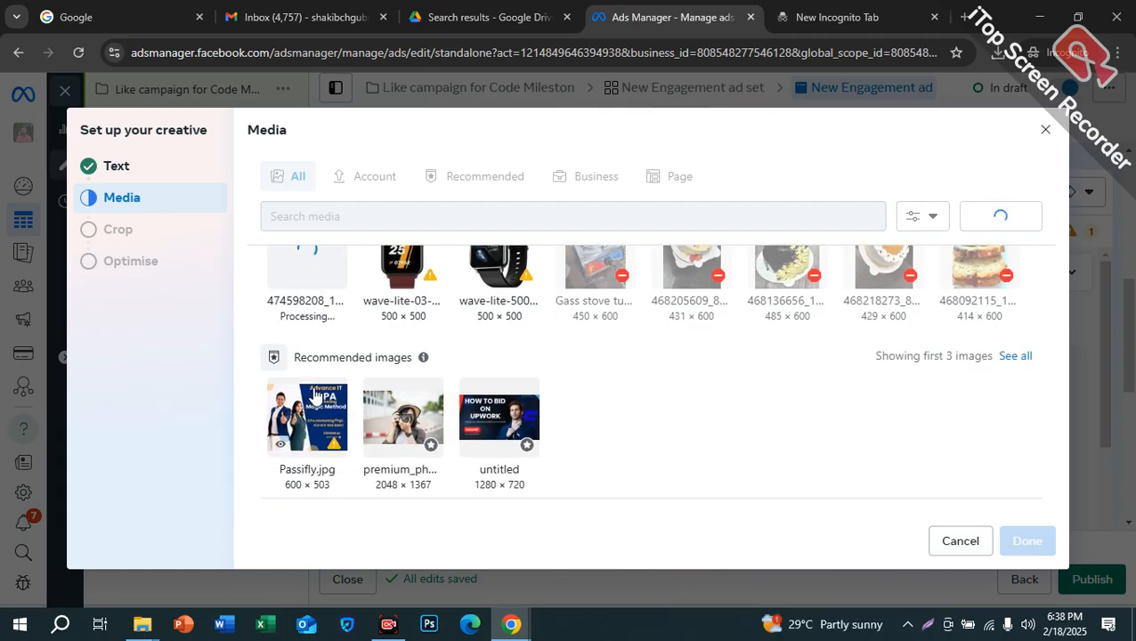
pyautogui.scroll(1, 318, 391)
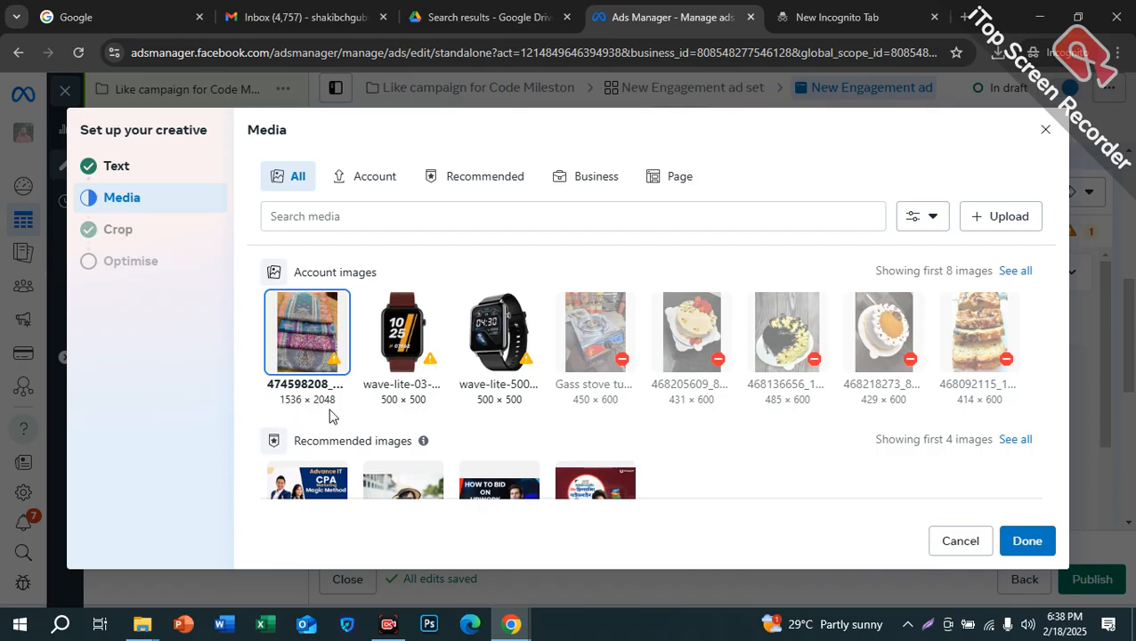
pyautogui.click(1026, 542)
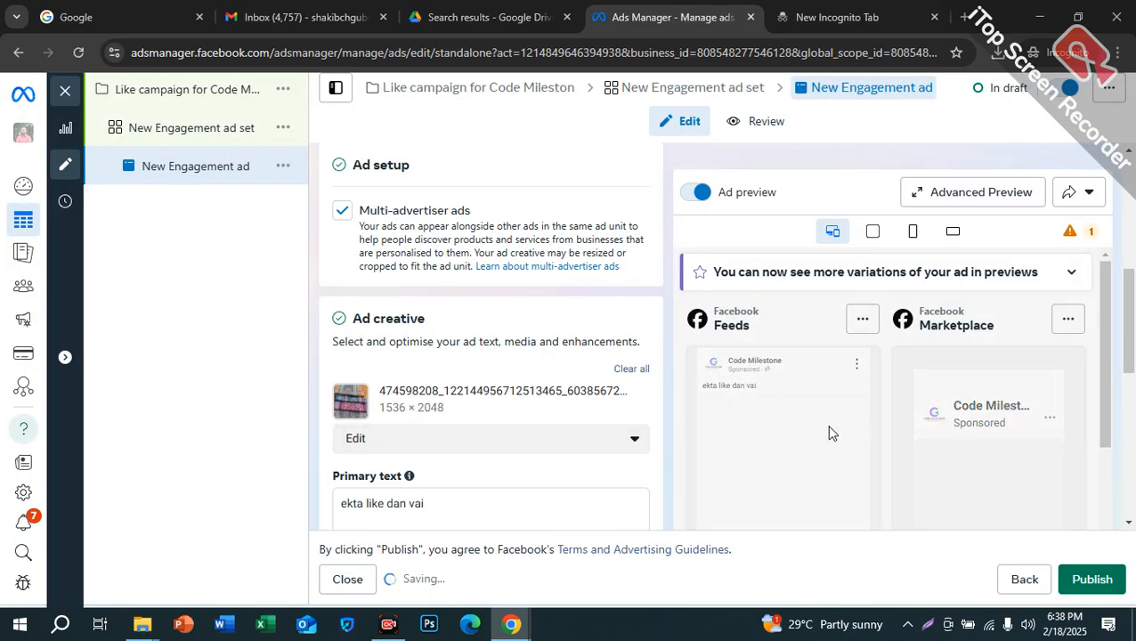
# Examine the ad's previews across the Facebook placements and go over its settings from the ad name to tracking
pyautogui.scroll(-2, 727, 414)
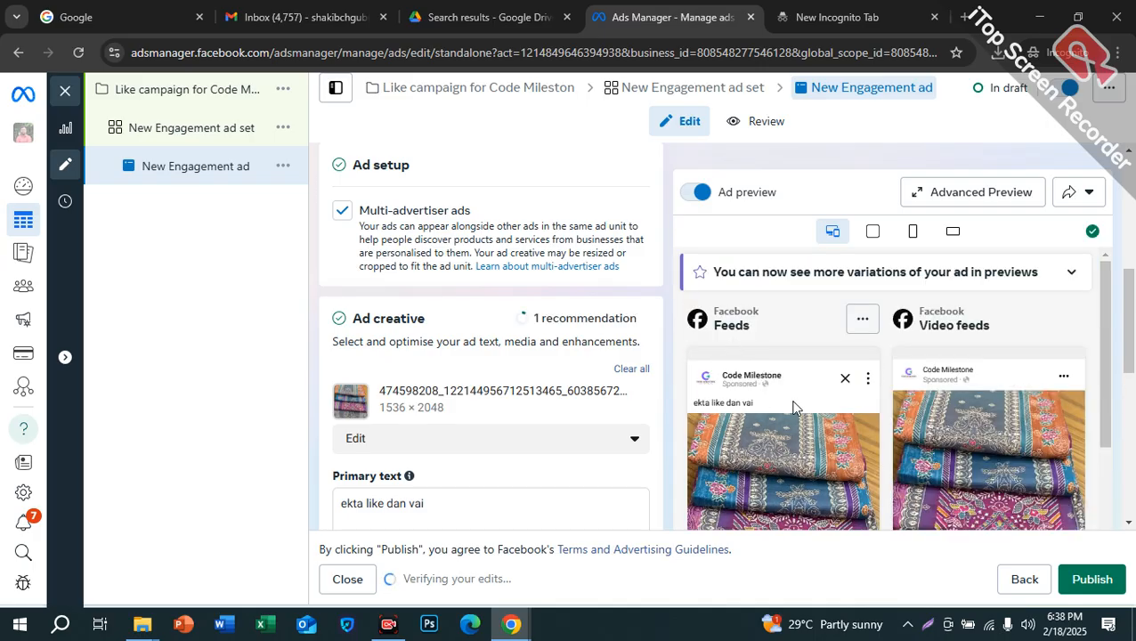
pyautogui.scroll(-1, 791, 390)
pyautogui.scroll(-1, 832, 416)
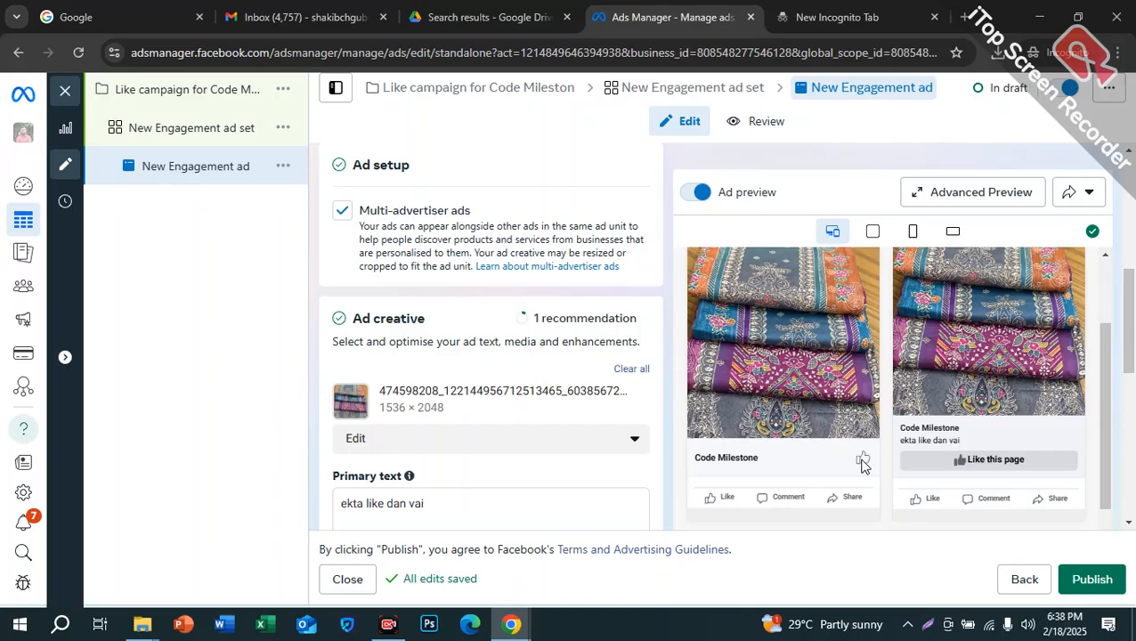
pyautogui.scroll(-6, 543, 453)
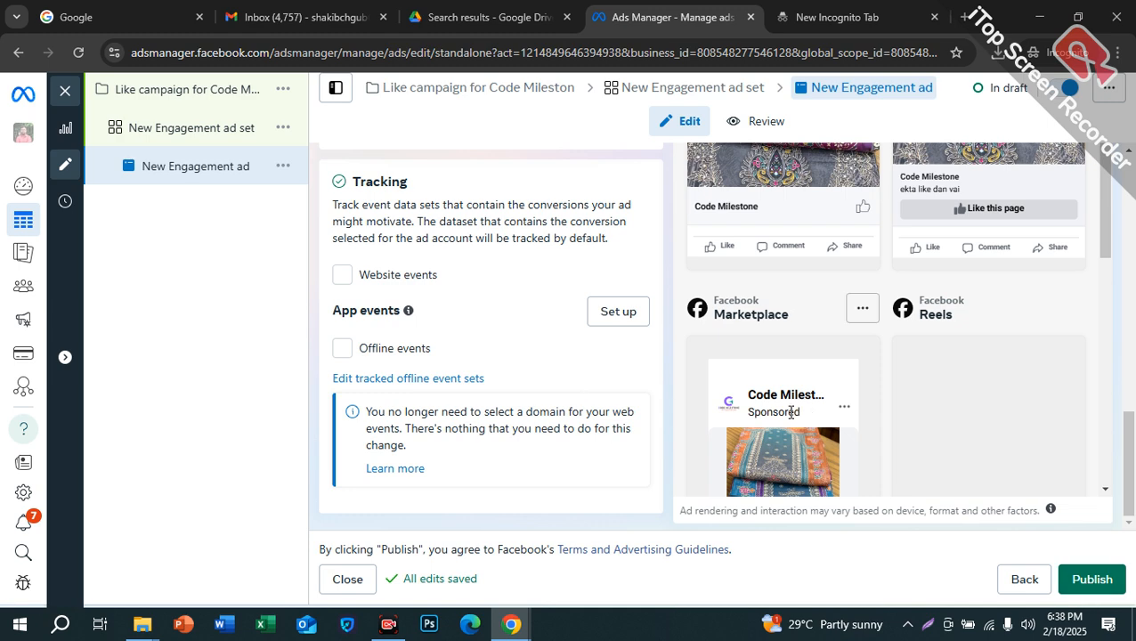
pyautogui.scroll(-3, 712, 421)
pyautogui.scroll(-4, 746, 396)
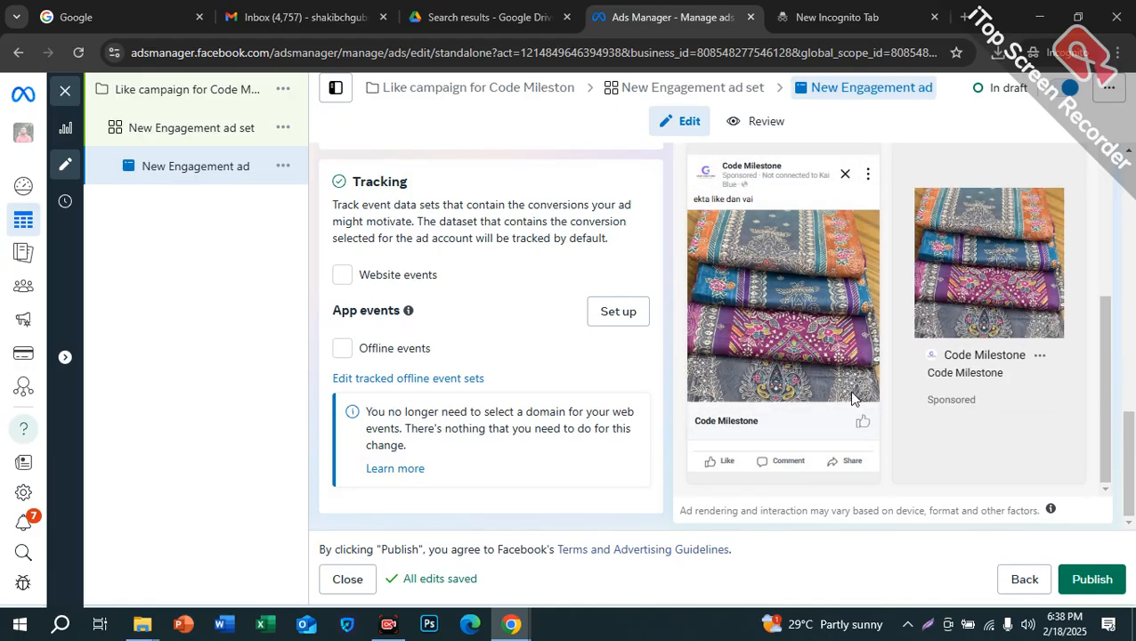
pyautogui.scroll(1, 470, 342)
pyautogui.scroll(10, 469, 342)
pyautogui.scroll(3, 782, 402)
pyautogui.scroll(1, 674, 342)
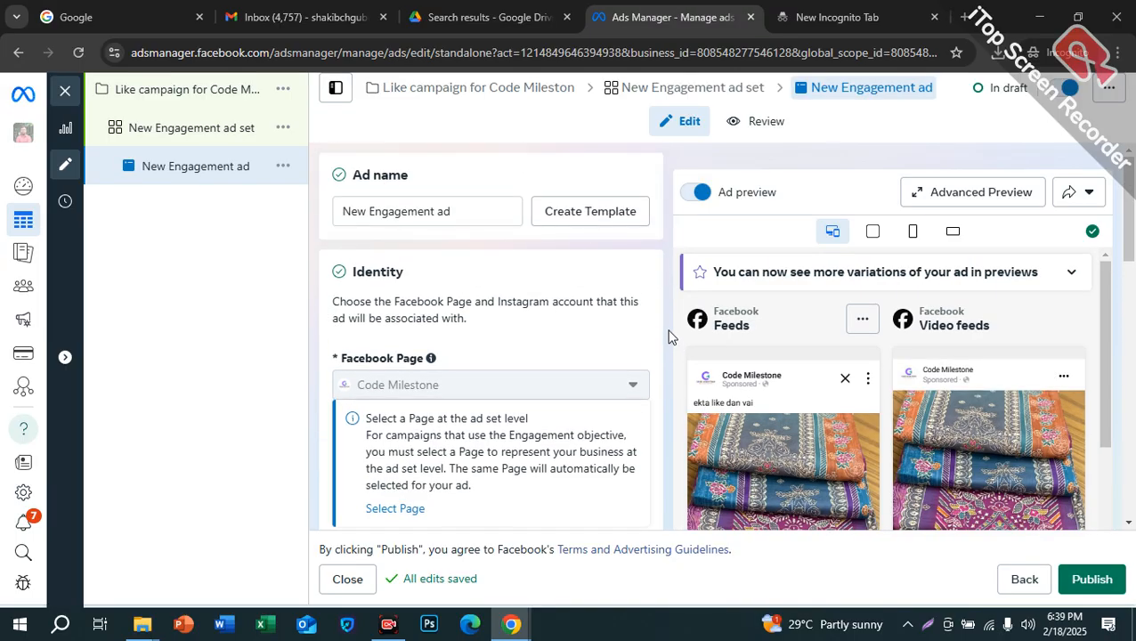
pyautogui.scroll(-10, 672, 337)
pyautogui.scroll(-3, 703, 337)
pyautogui.scroll(-8, 703, 337)
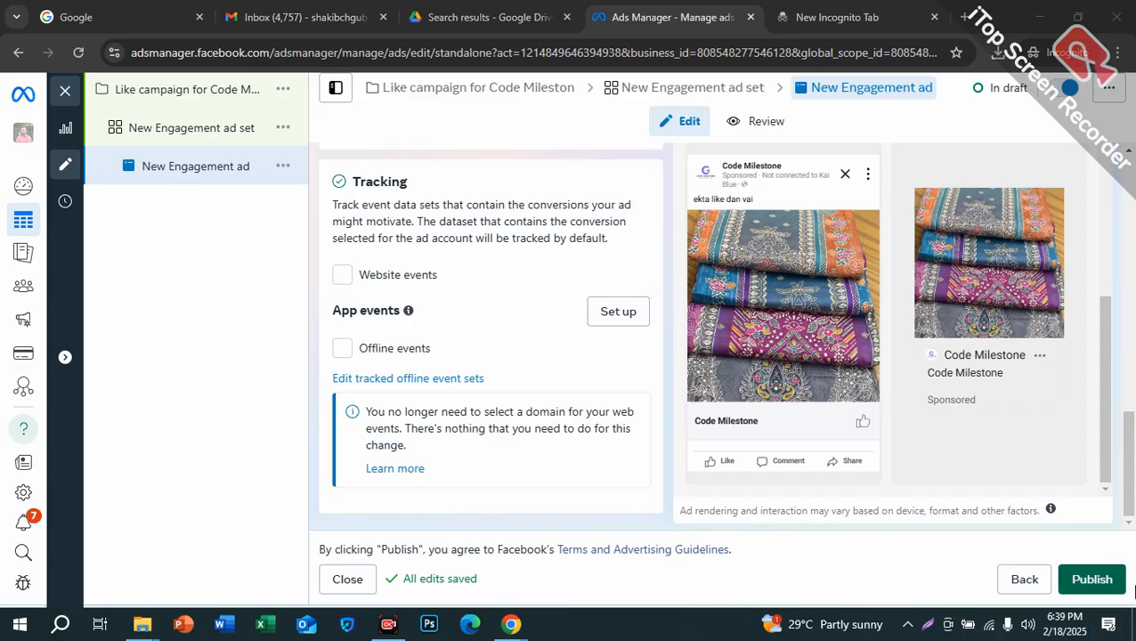
# Close the ad editor, clear the campaign, ad set and ad selections, and return to the campaigns list
pyautogui.click(65, 90)
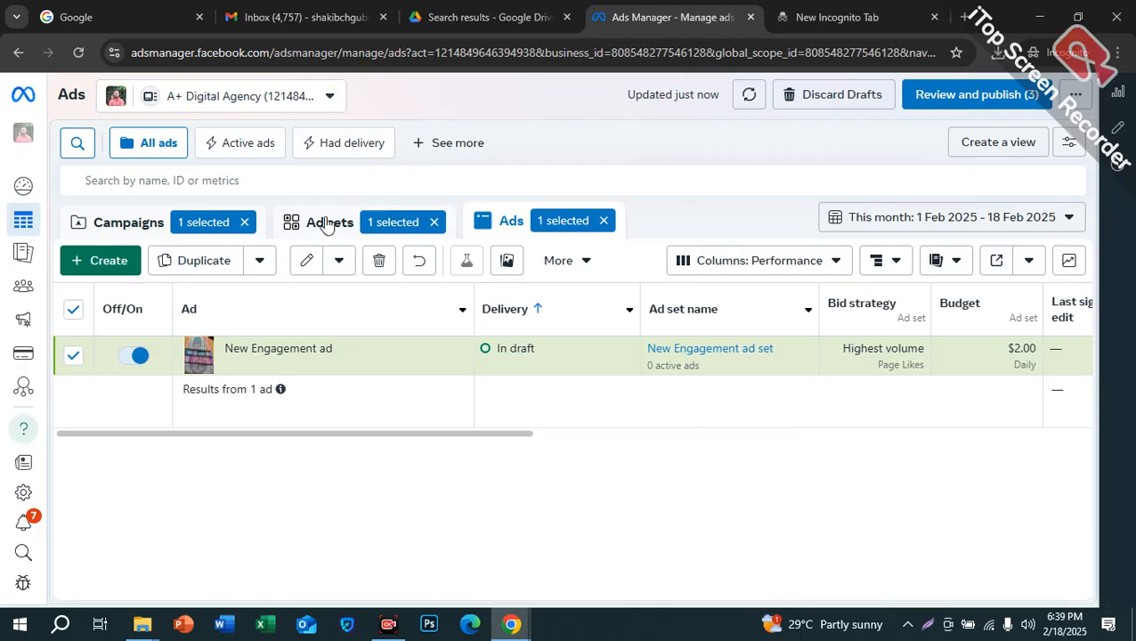
pyautogui.click(434, 222)
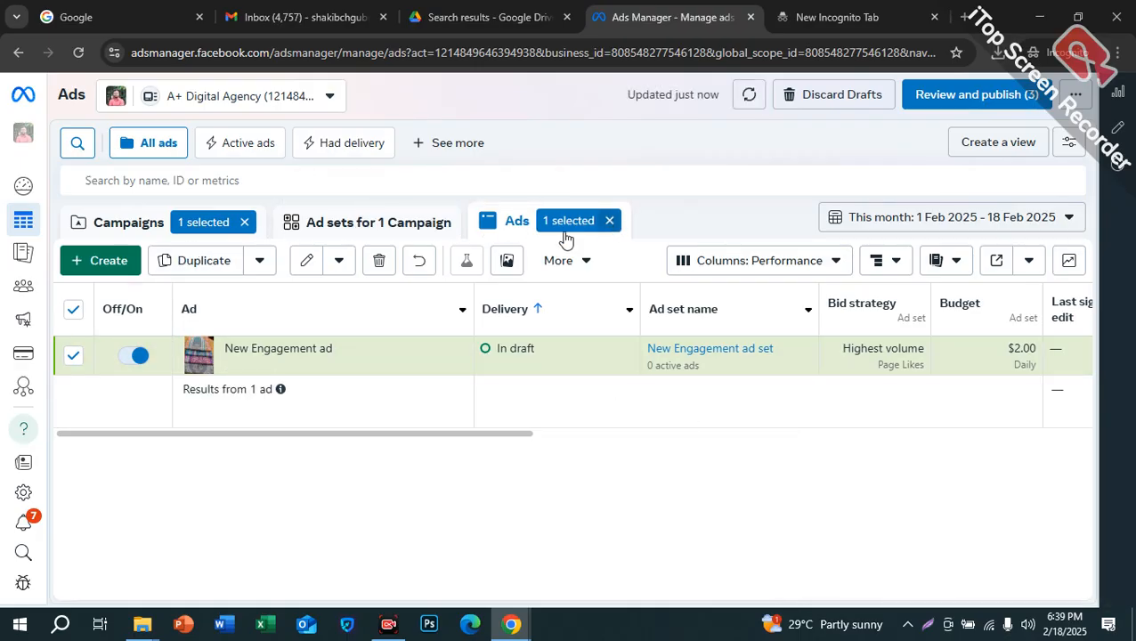
pyautogui.click(609, 220)
pyautogui.click(244, 222)
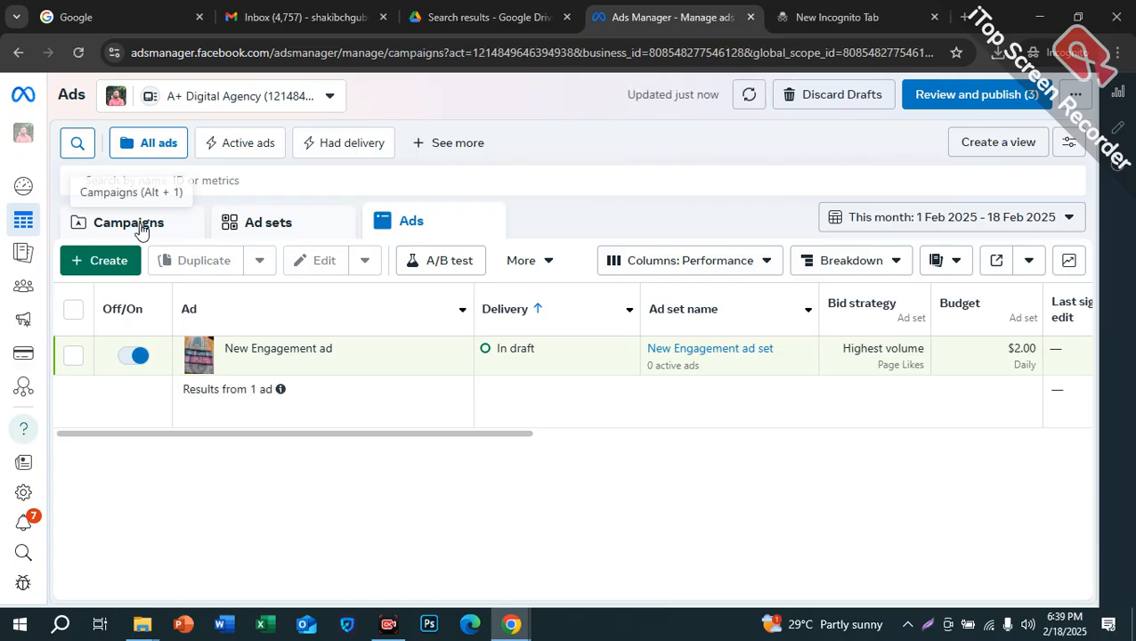
pyautogui.click(136, 224)
pyautogui.moveTo(342, 420); pyautogui.dragTo(241, 449)
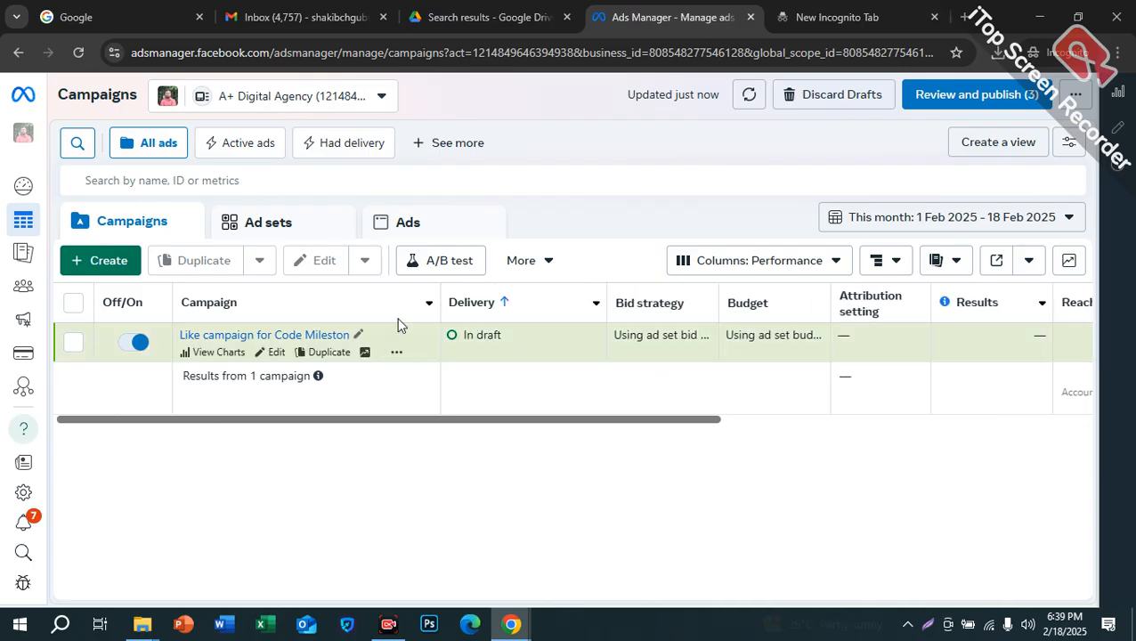
# Create a new auction campaign with the Leads objective, using the Manual leads campaign setup
pyautogui.click(75, 263)
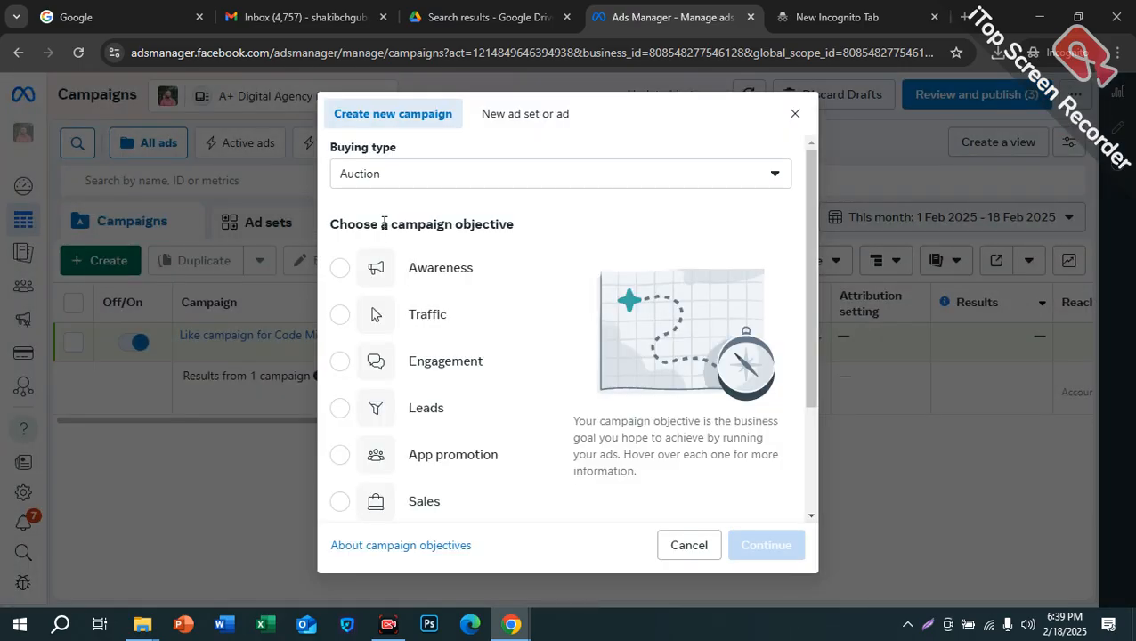
pyautogui.click(431, 411)
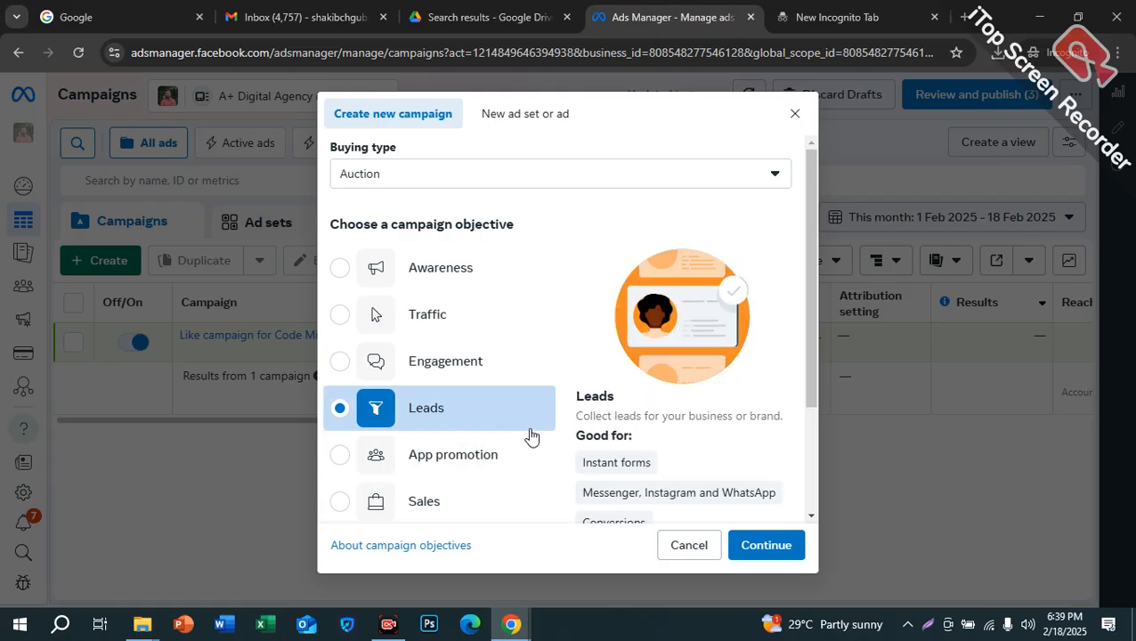
pyautogui.scroll(-1, 459, 431)
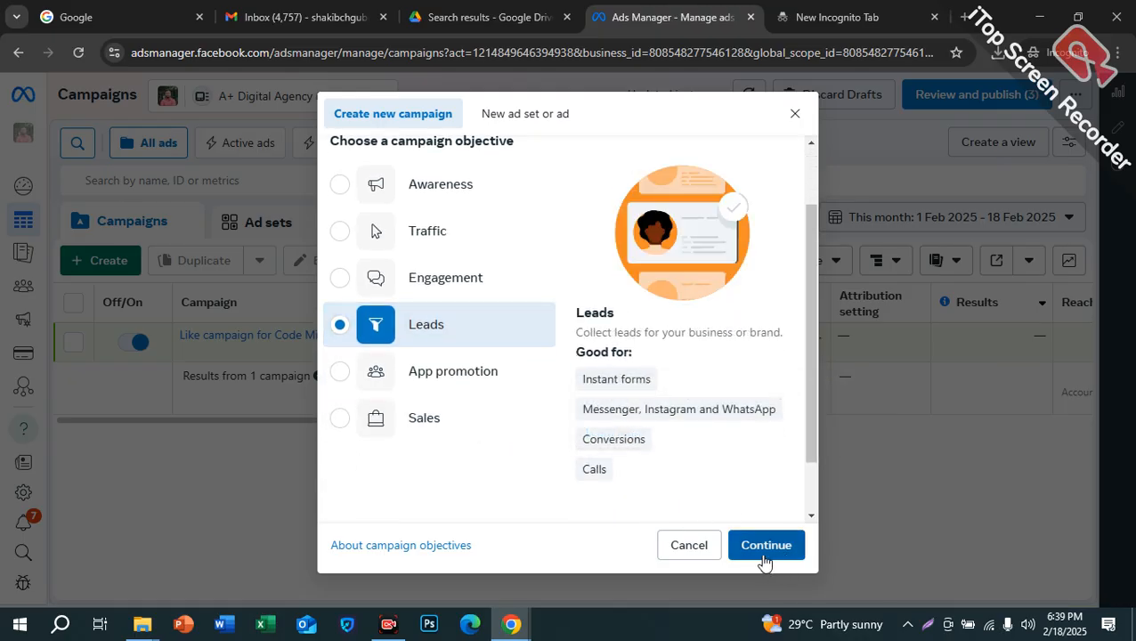
pyautogui.click(762, 554)
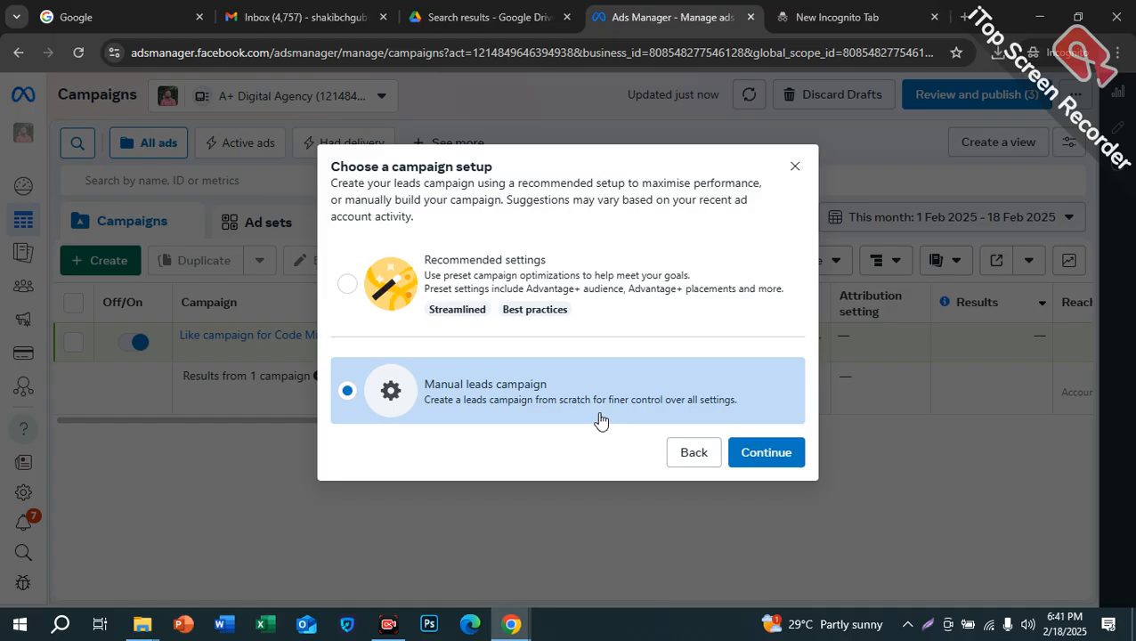
pyautogui.press('ctrl')
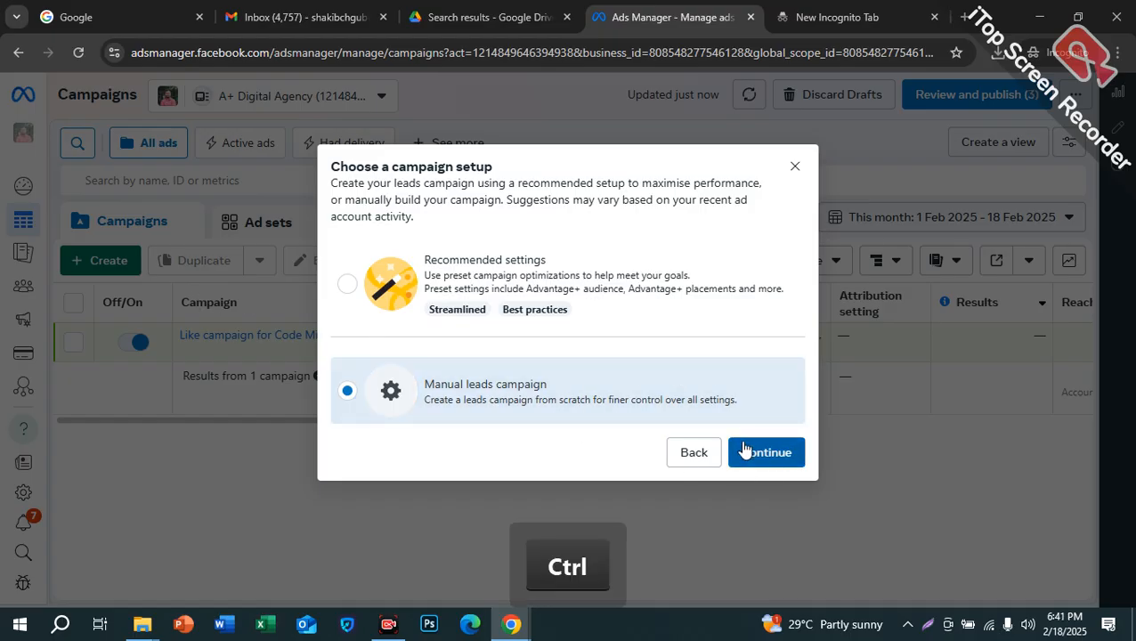
pyautogui.click(776, 452)
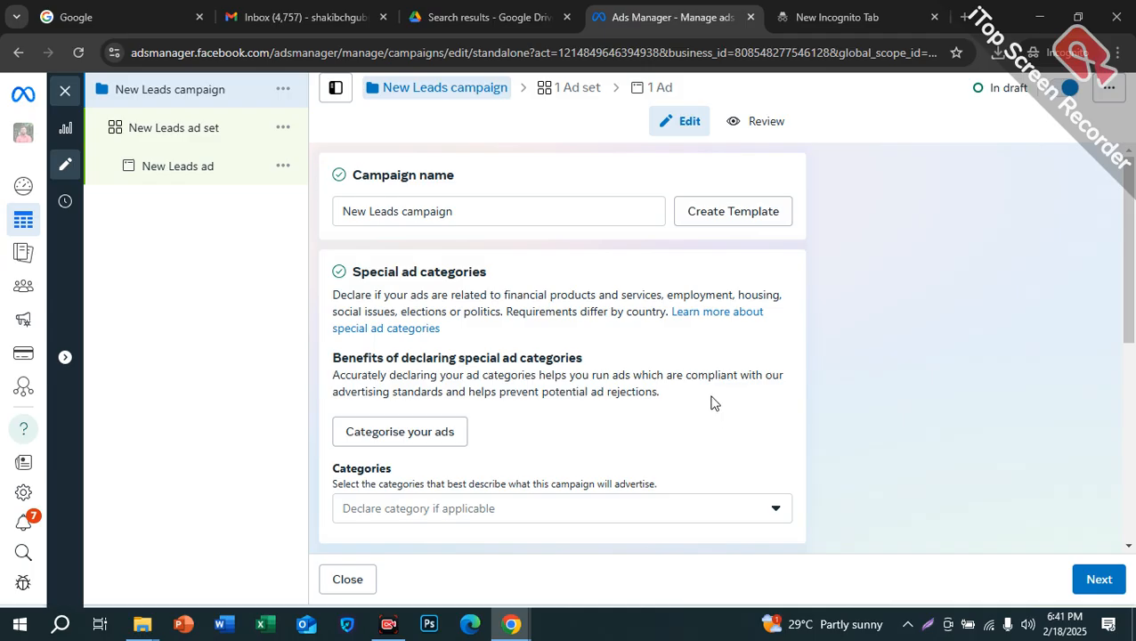
# Rename the campaign as "New Leads campaign for code mileston"
pyautogui.moveTo(485, 211); pyautogui.dragTo(276, 221)
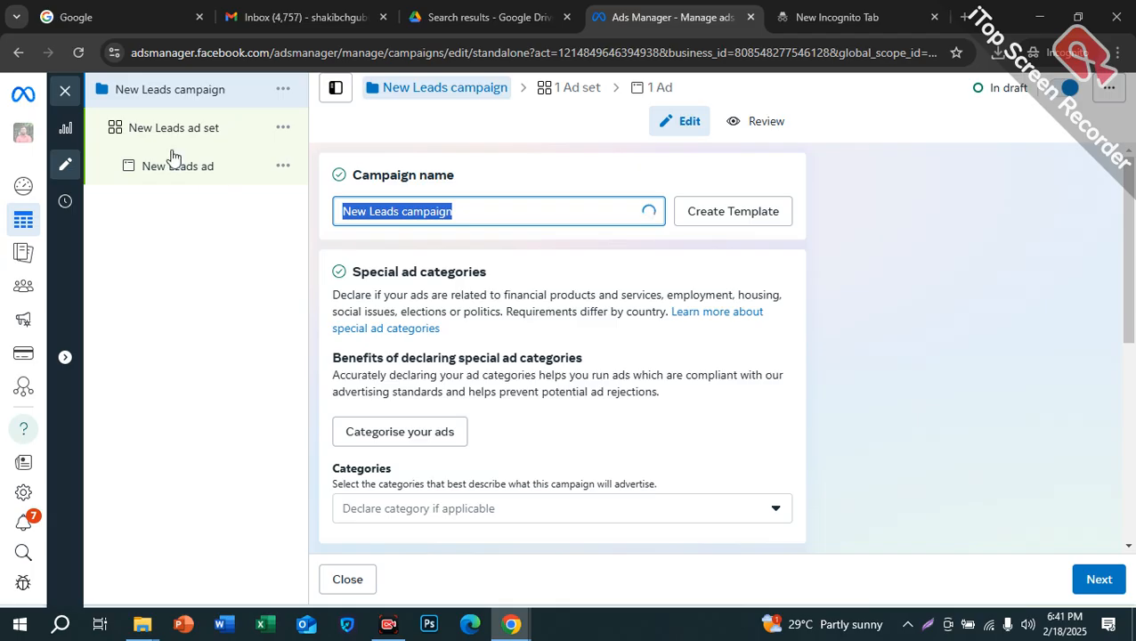
pyautogui.click(482, 211)
pyautogui.write('foe')
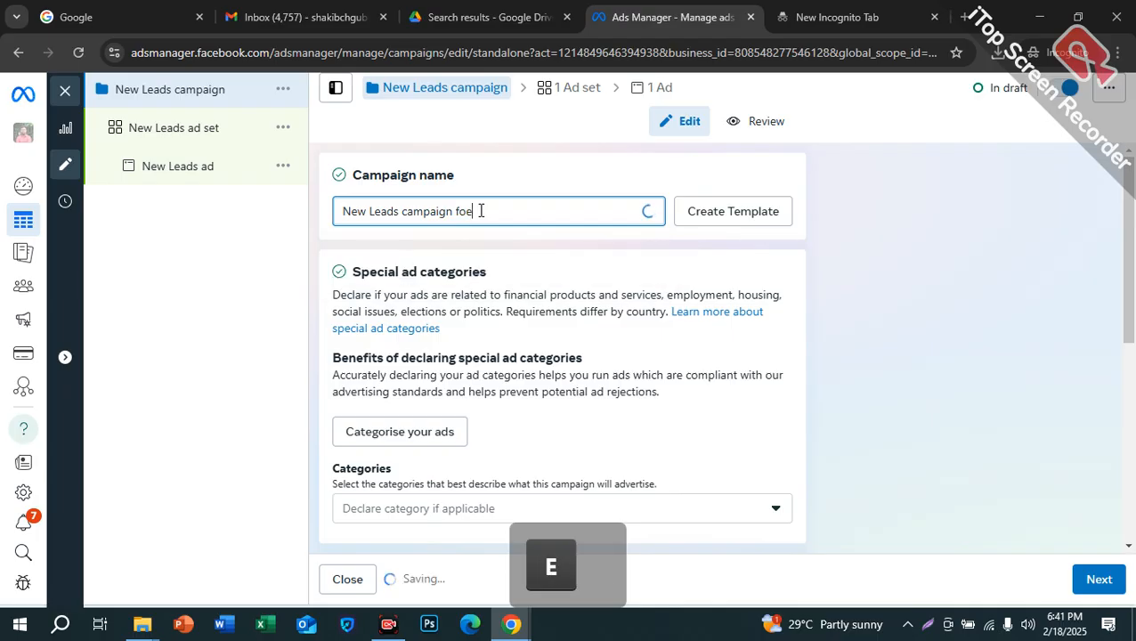
pyautogui.press('BackSpace')
pyautogui.press('BackSpace')
pyautogui.write('r code mile')
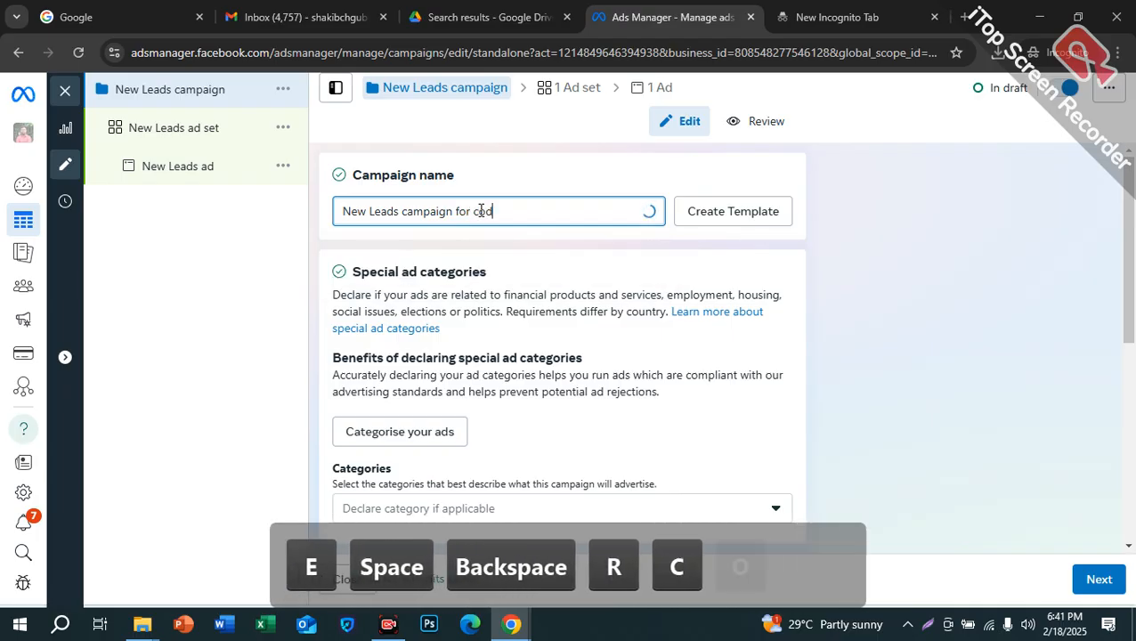
pyautogui.write('st')
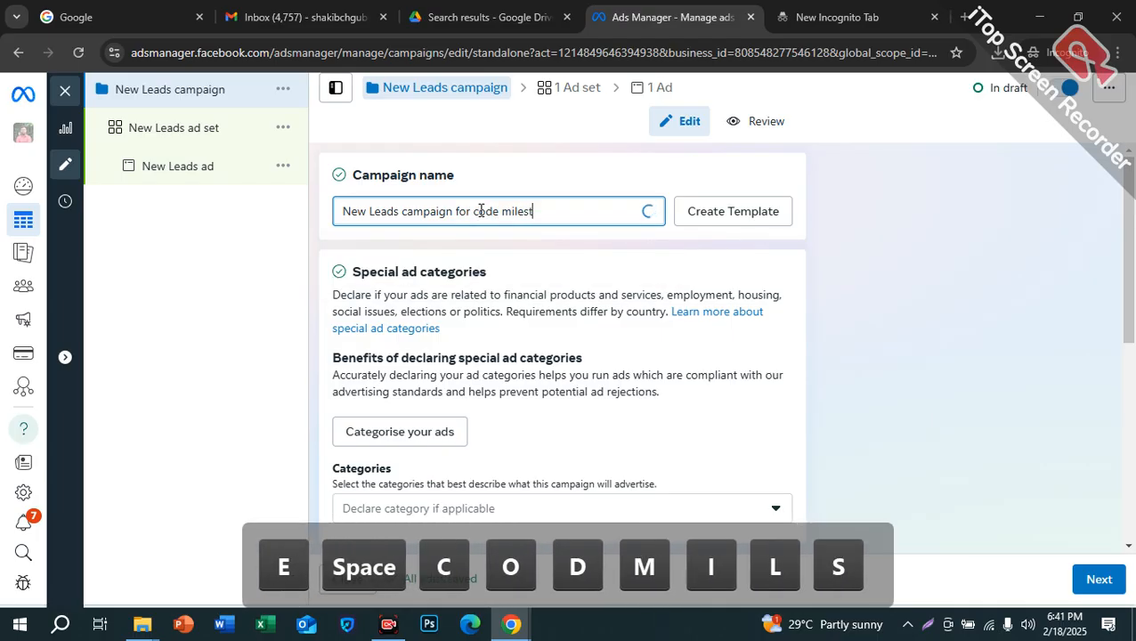
pyautogui.write('on')
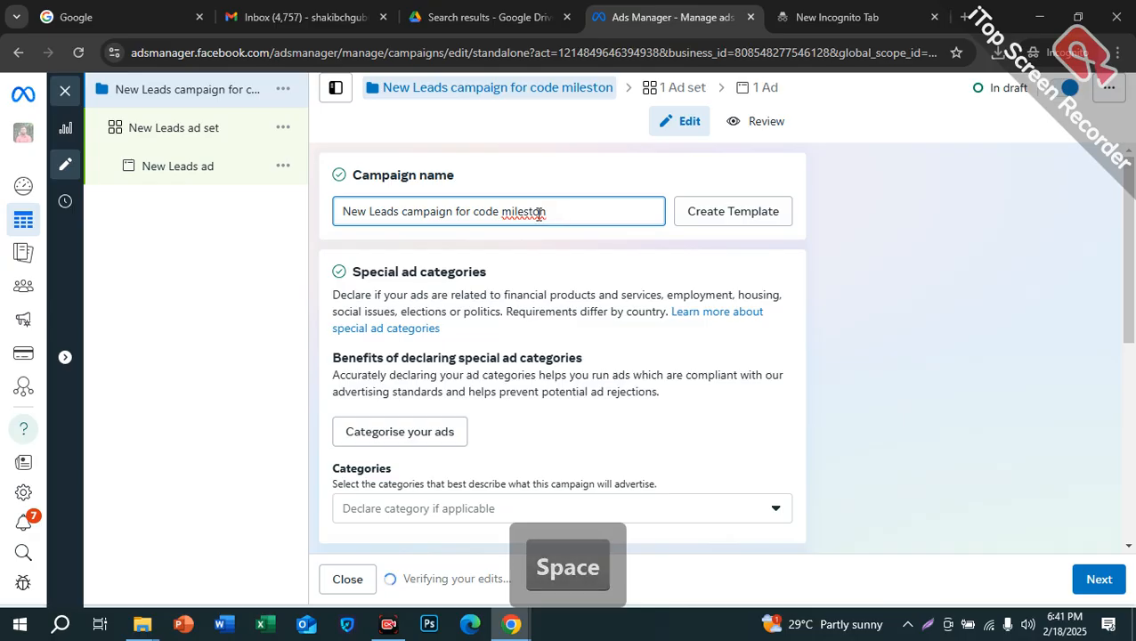
pyautogui.moveTo(553, 215); pyautogui.dragTo(478, 219)
pyautogui.click(631, 261)
# Continue to the ad set settings and set the conversion location to Instant forms
pyautogui.scroll(-1, 496, 392)
pyautogui.scroll(-4, 516, 383)
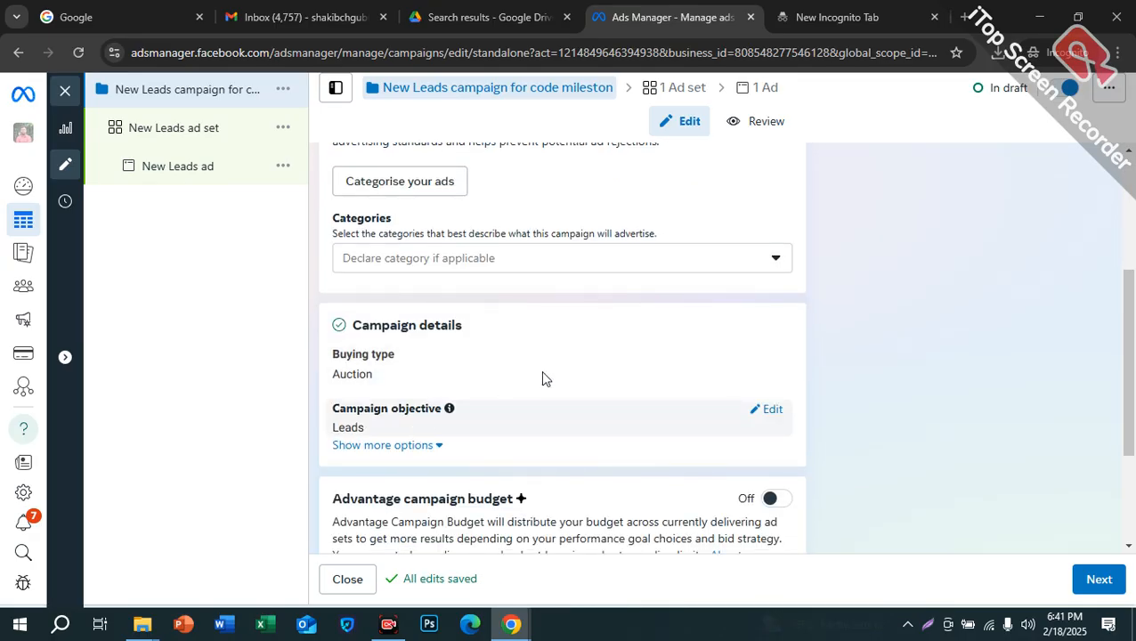
pyautogui.press('space')
pyautogui.click(1084, 585)
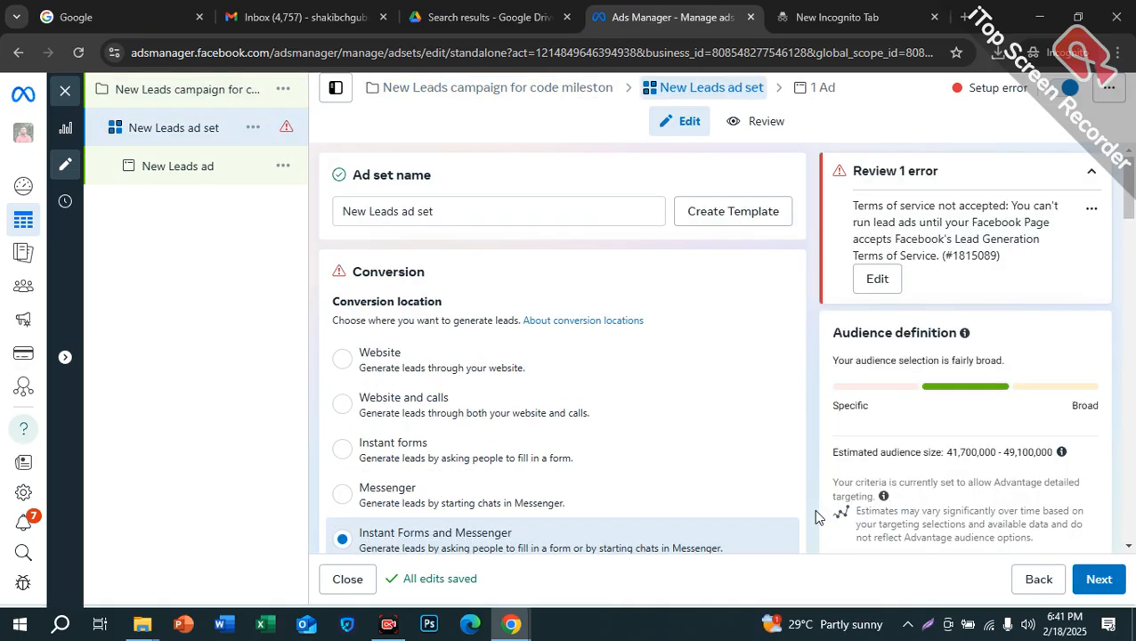
pyautogui.scroll(-2, 499, 445)
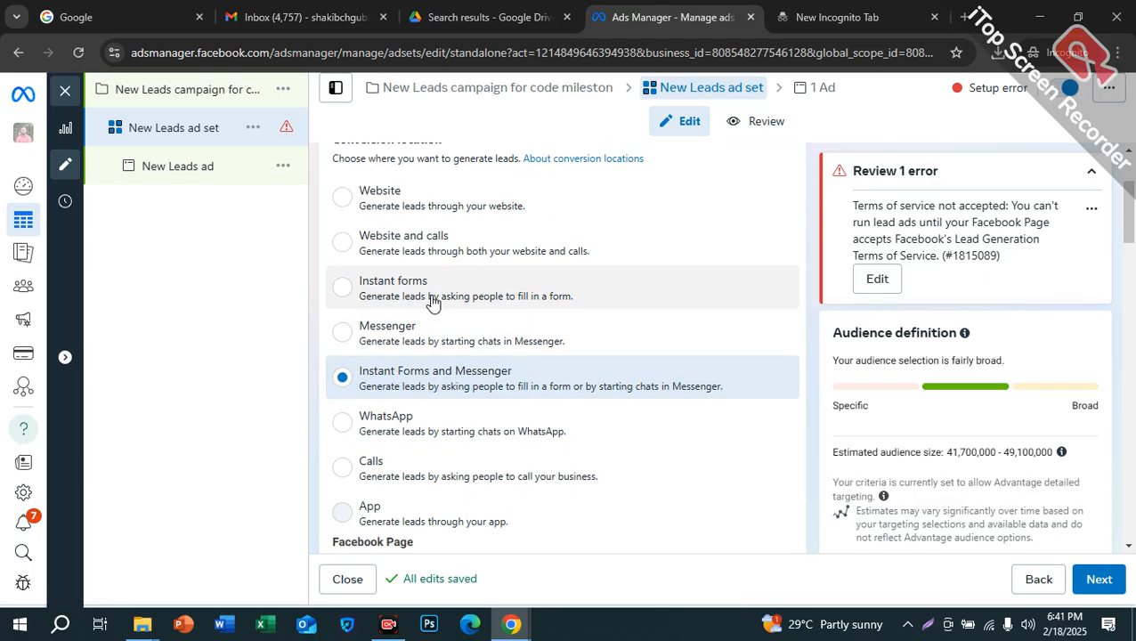
pyautogui.scroll(2, 432, 301)
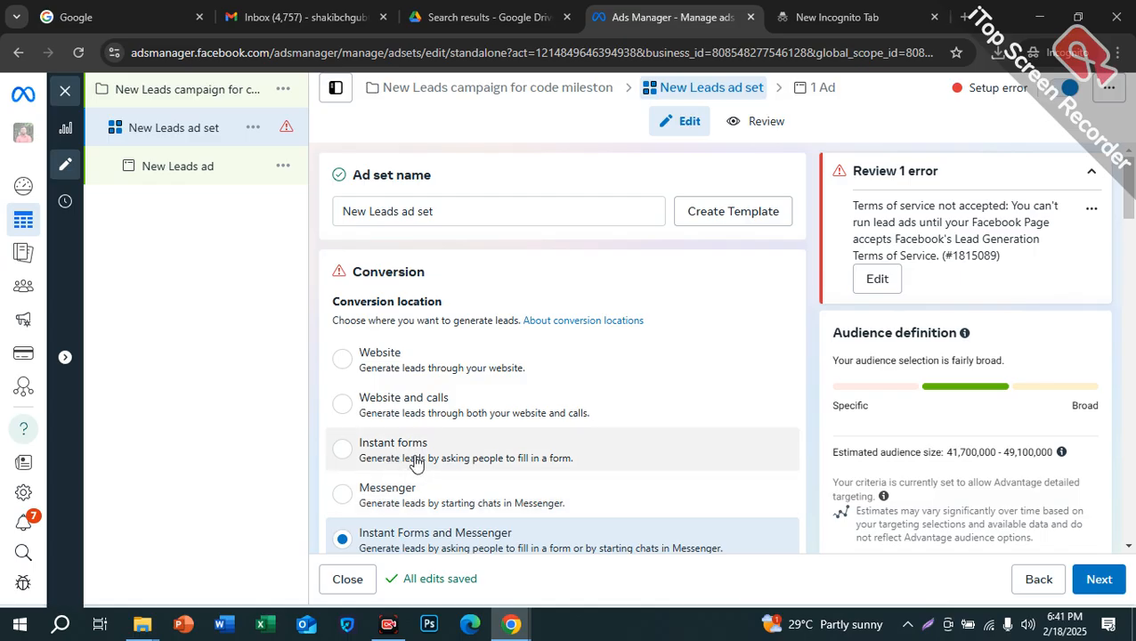
pyautogui.scroll(-1, 440, 462)
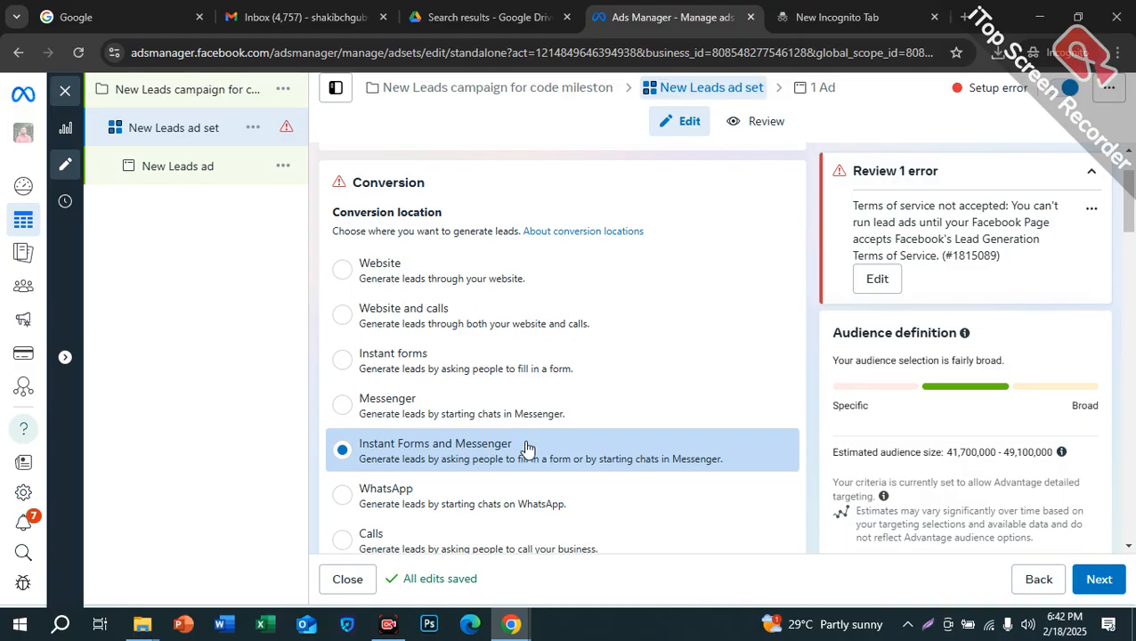
pyautogui.scroll(-3, 431, 343)
pyautogui.scroll(2, 427, 298)
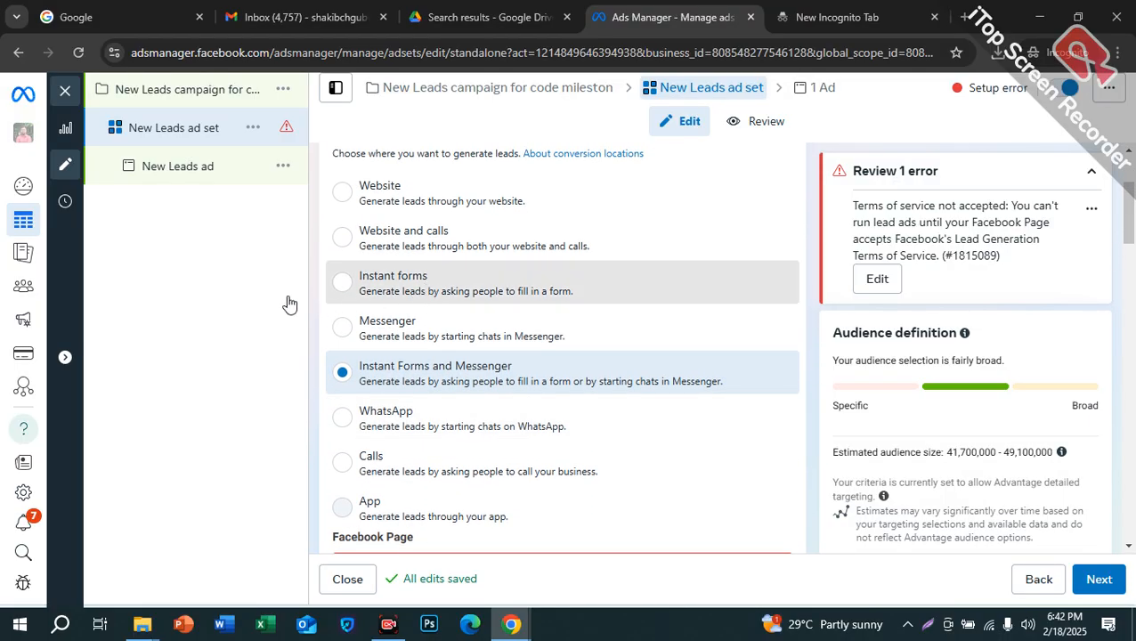
pyautogui.click(337, 297)
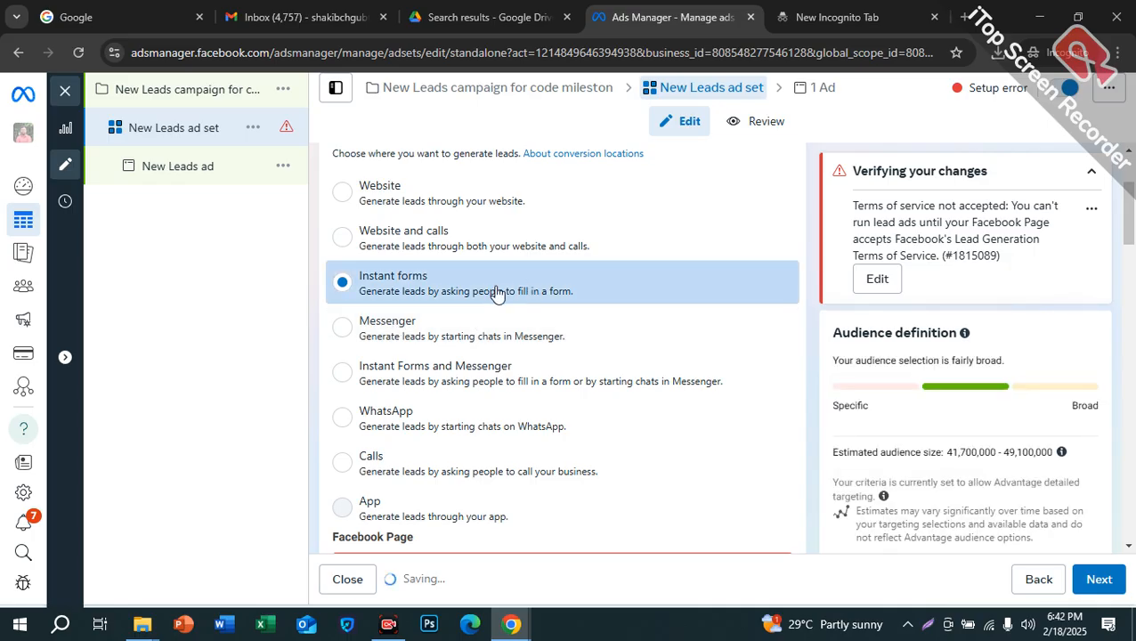
# Open Meta's Lead Ads Terms for the Erect Consultant & Construction Ltd. Page and agree to them
pyautogui.scroll(-2, 508, 307)
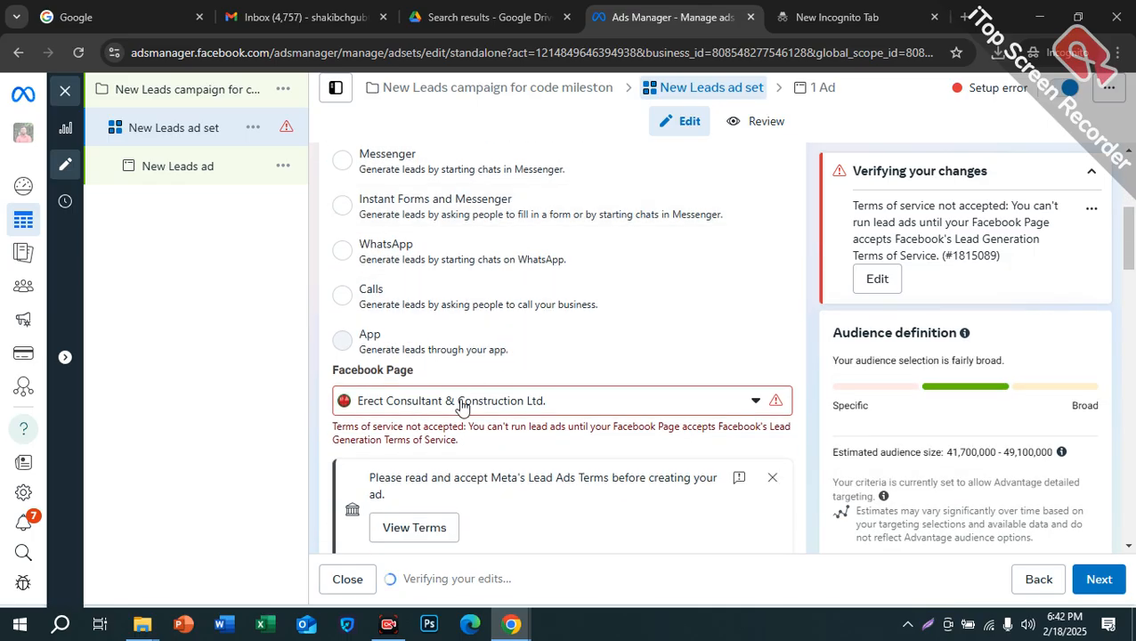
pyautogui.scroll(-1, 392, 508)
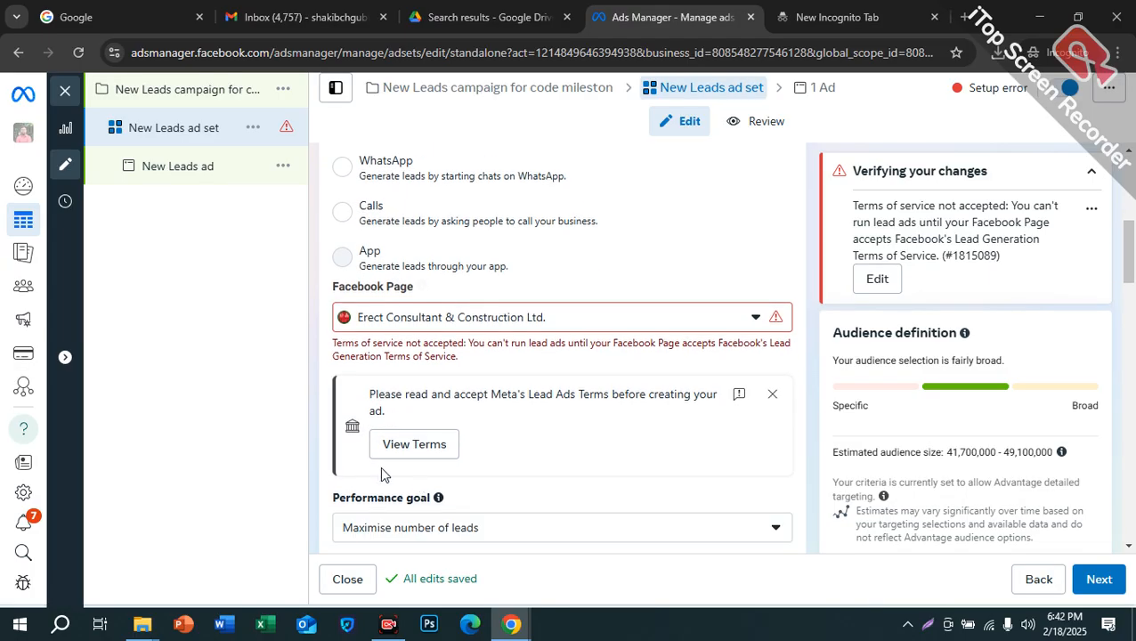
pyautogui.click(403, 446)
pyautogui.scroll(-5, 524, 431)
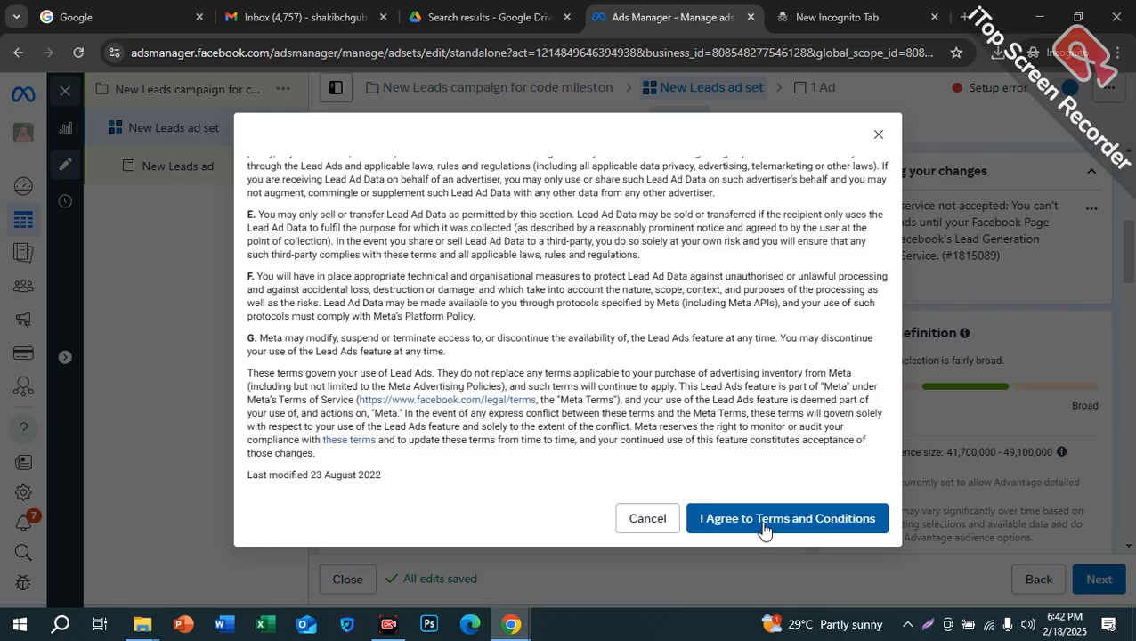
pyautogui.click(829, 522)
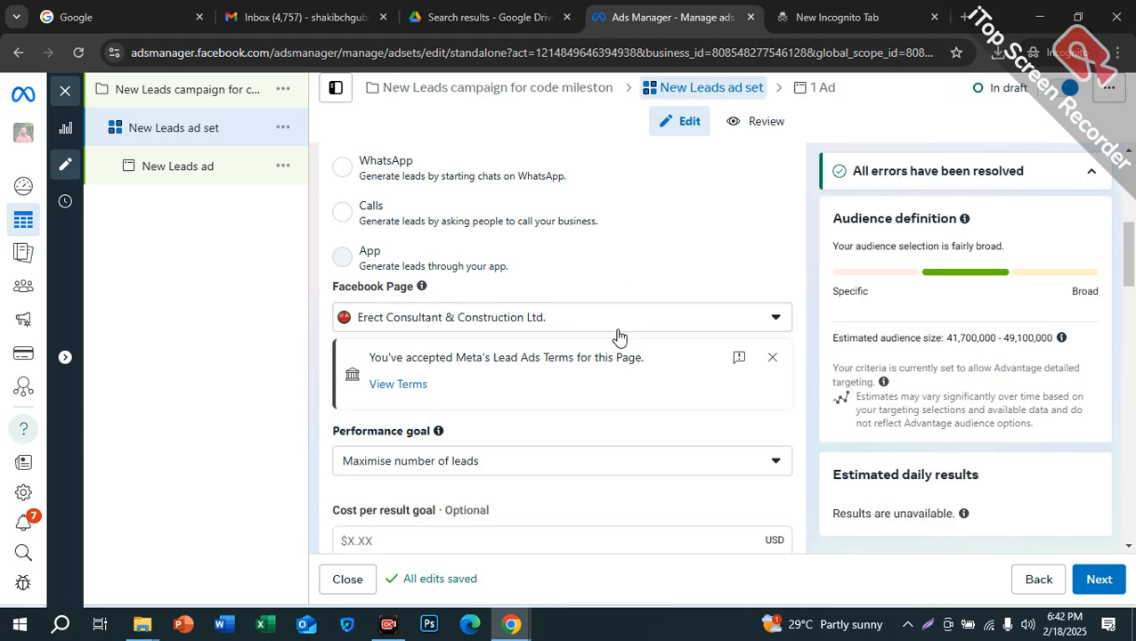
# Search the Facebook Pages for "code" and select Code Milestone as the ad set's Page
pyautogui.click(520, 324)
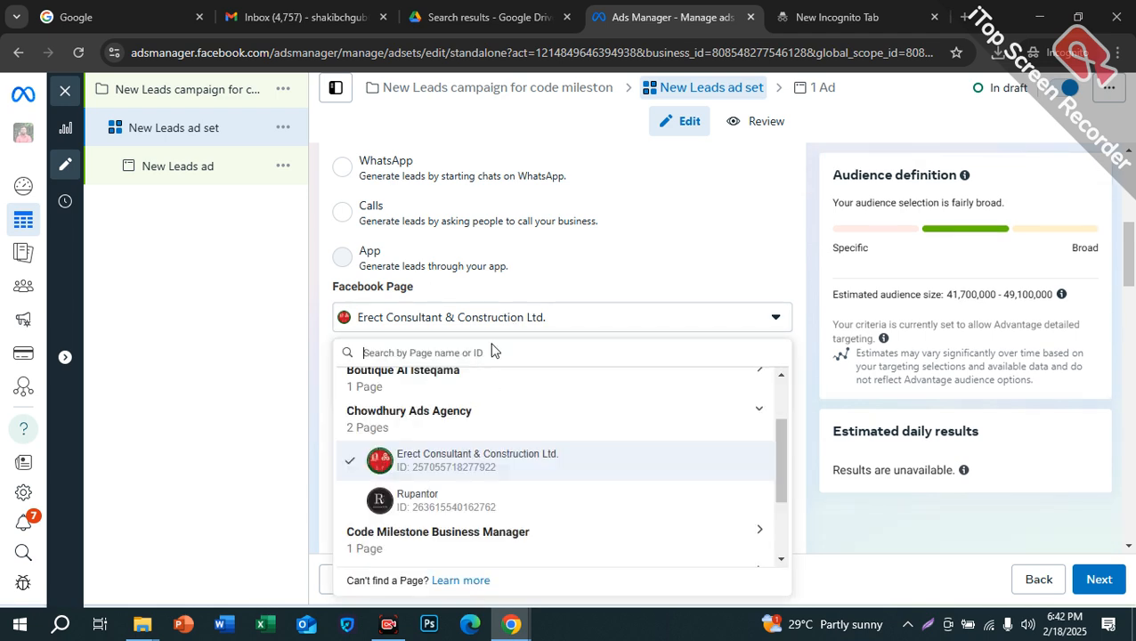
pyautogui.write('codet')
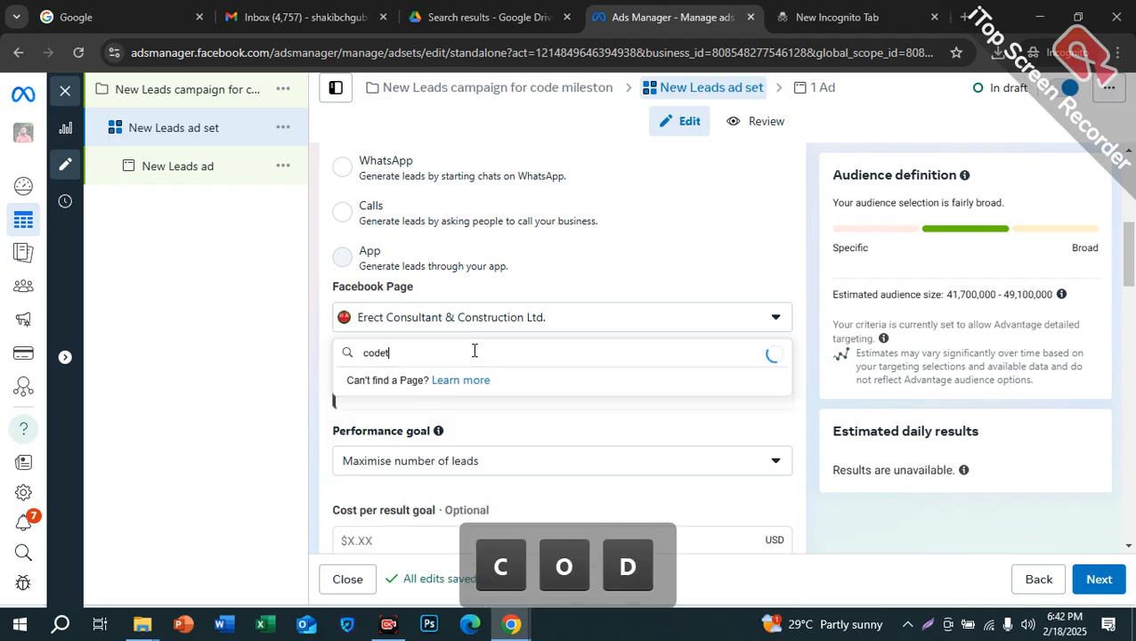
pyautogui.press('BackSpace')
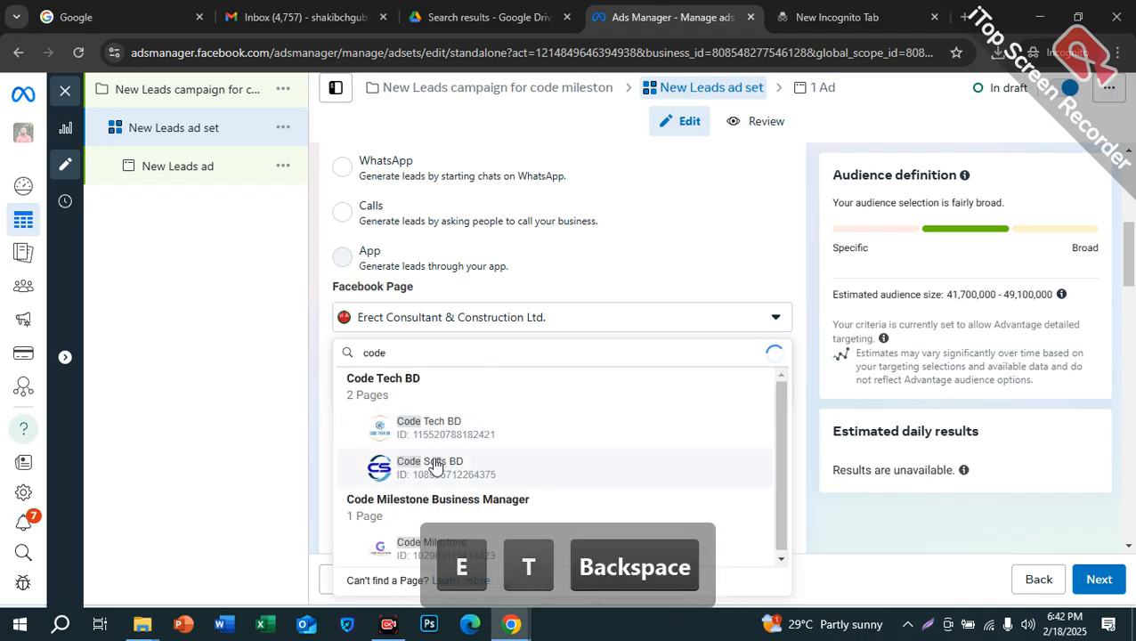
pyautogui.click(375, 547)
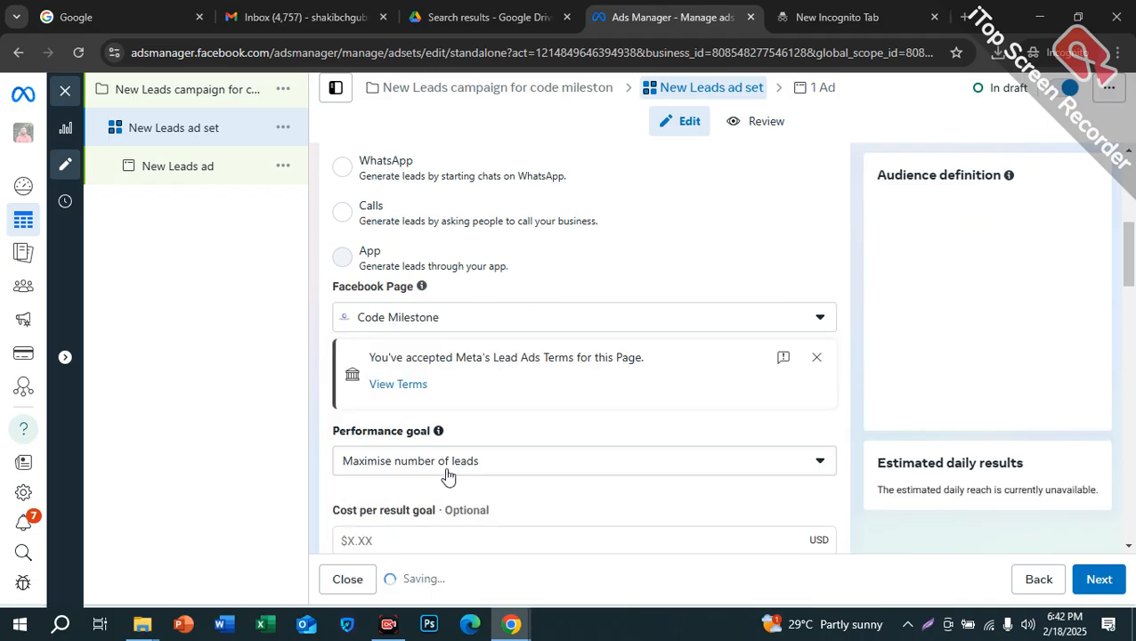
# Look through the available Facebook Pages, search for "code" and switch the ad set's Page to Code Softs BD
pyautogui.click(448, 316)
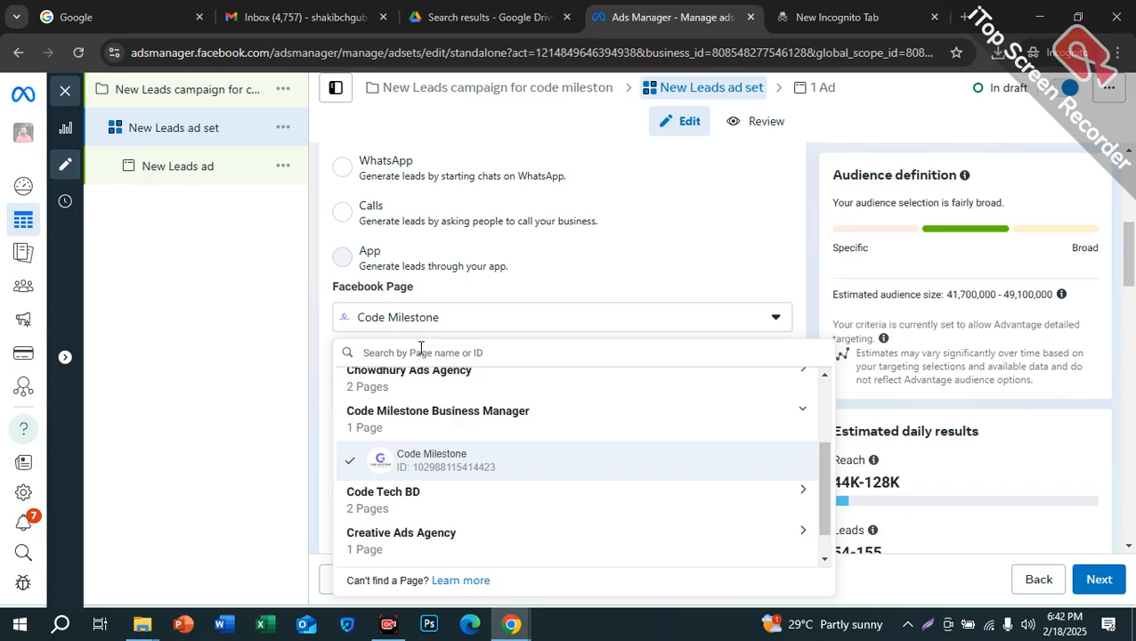
pyautogui.click(463, 326)
pyautogui.click(456, 328)
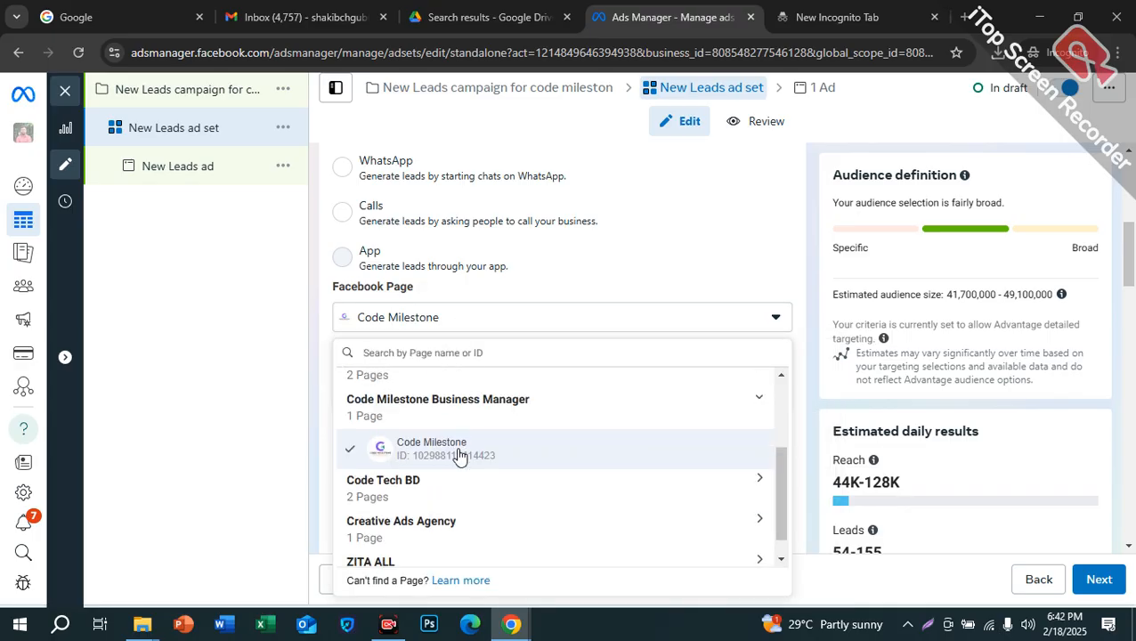
pyautogui.scroll(-1, 432, 489)
pyautogui.scroll(2, 410, 495)
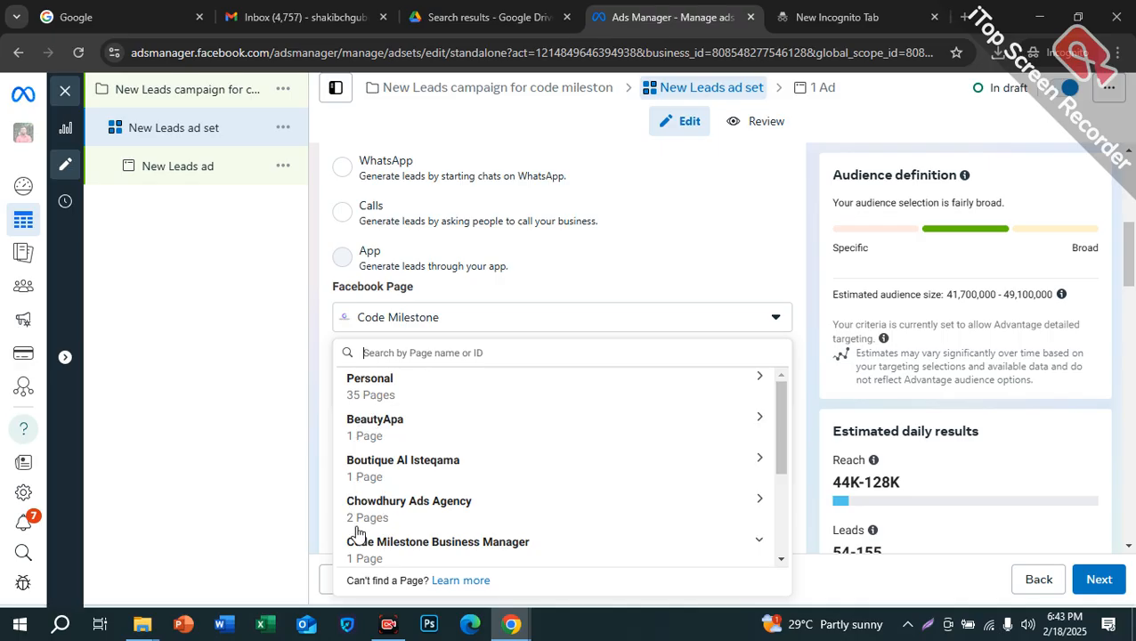
pyautogui.scroll(-3, 365, 539)
pyautogui.scroll(-1, 400, 512)
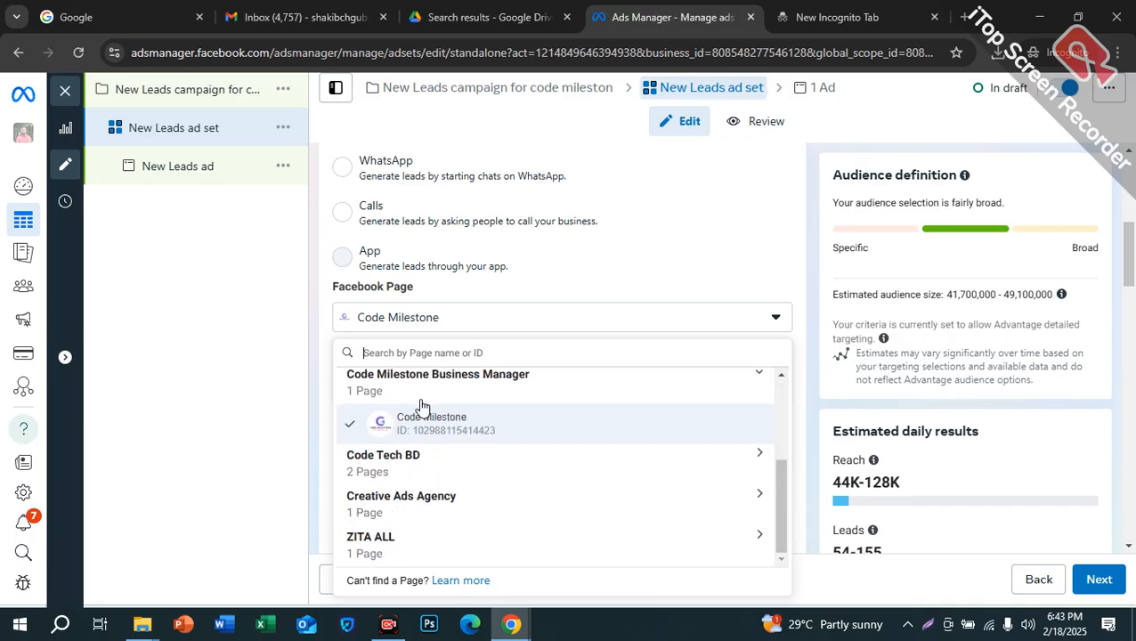
pyautogui.scroll(5, 432, 428)
pyautogui.write('code')
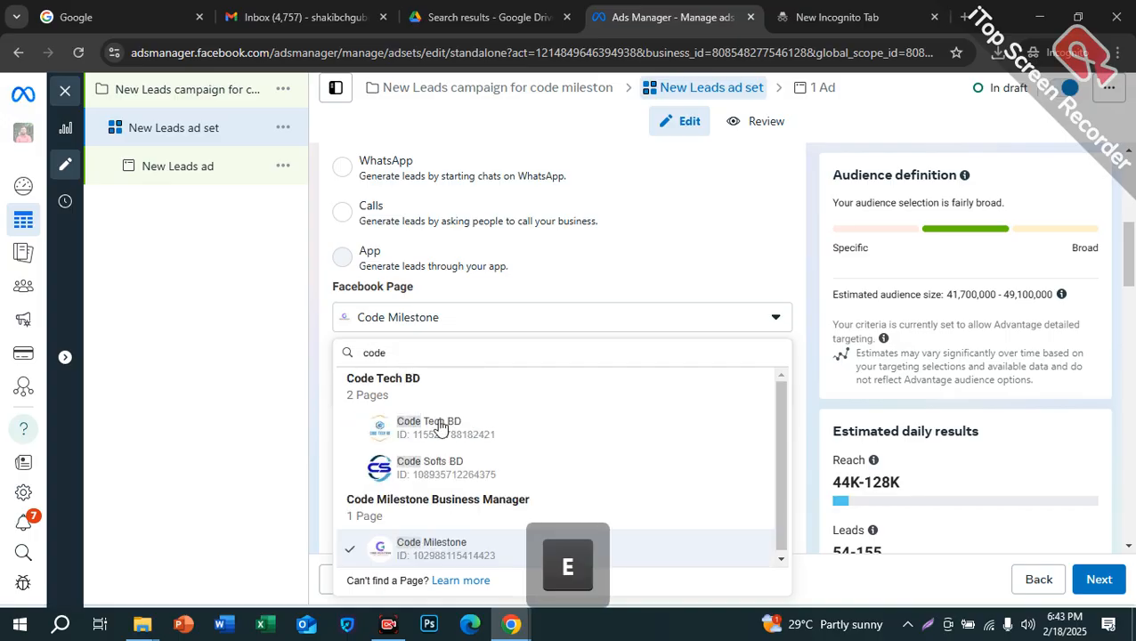
pyautogui.click(459, 462)
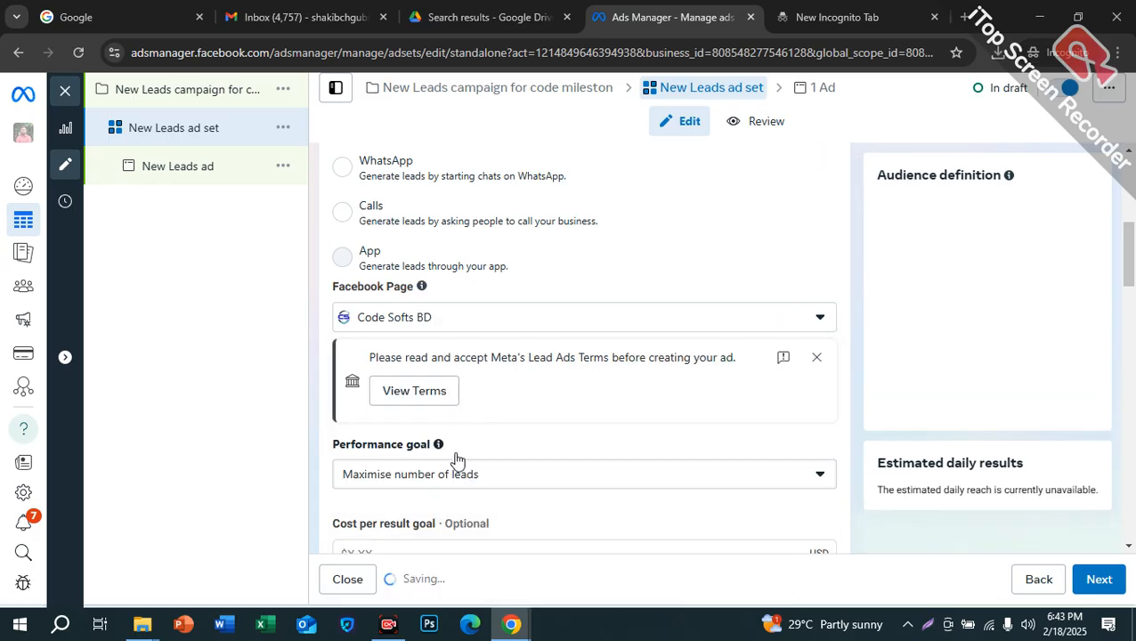
# Set the ad set's Facebook Page to Code Tech BD and dismiss the Lead Ads Terms notice
pyautogui.click(456, 320)
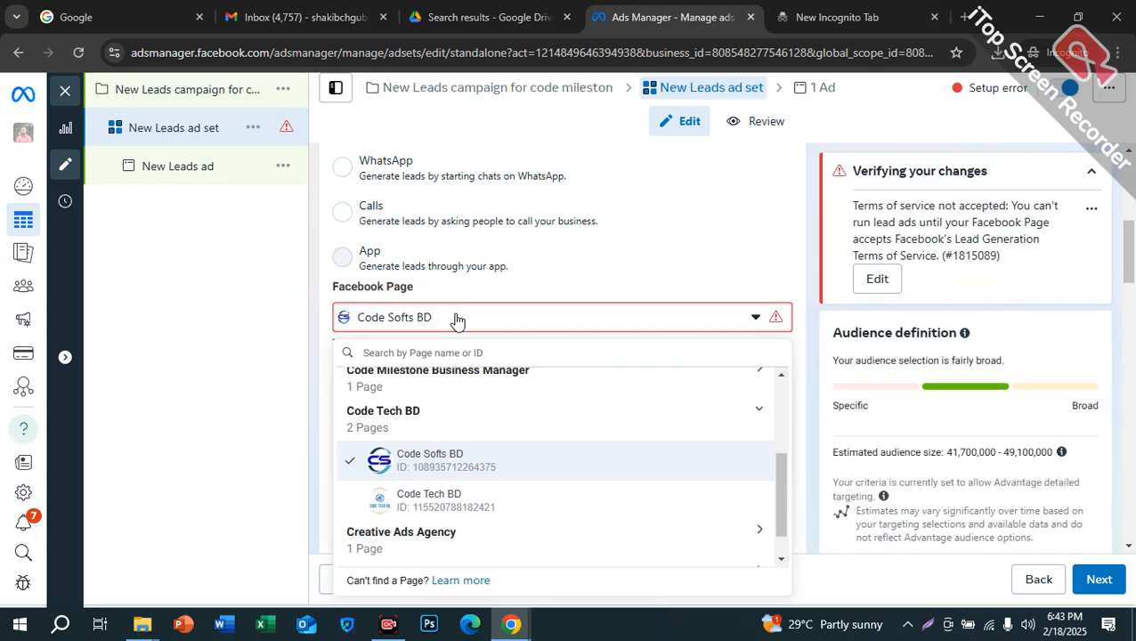
pyautogui.click(426, 495)
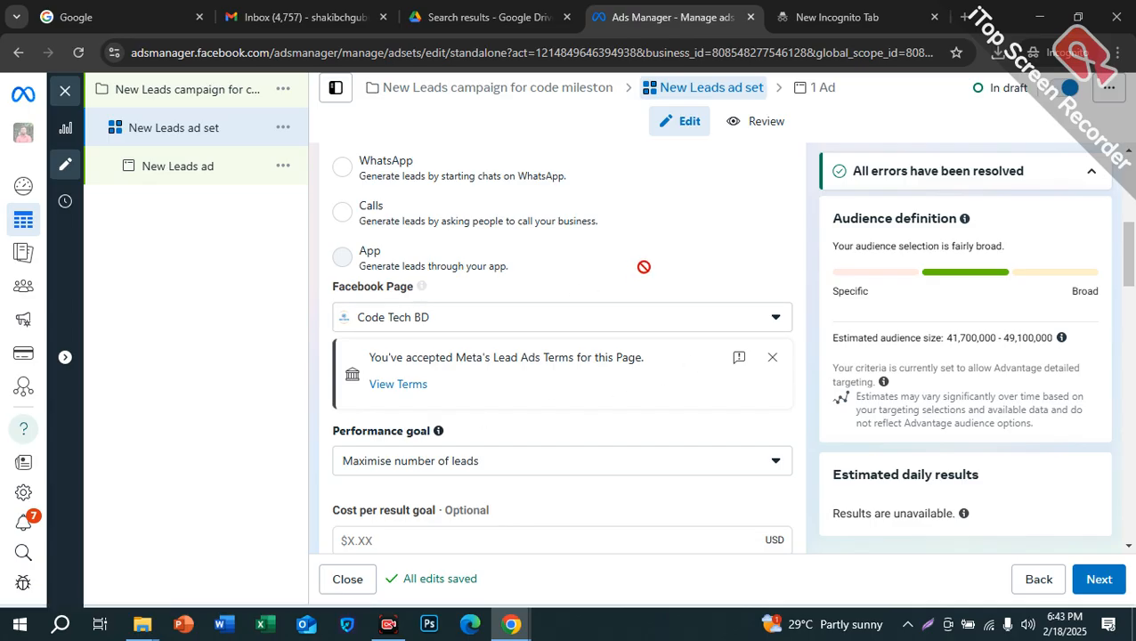
pyautogui.click(772, 357)
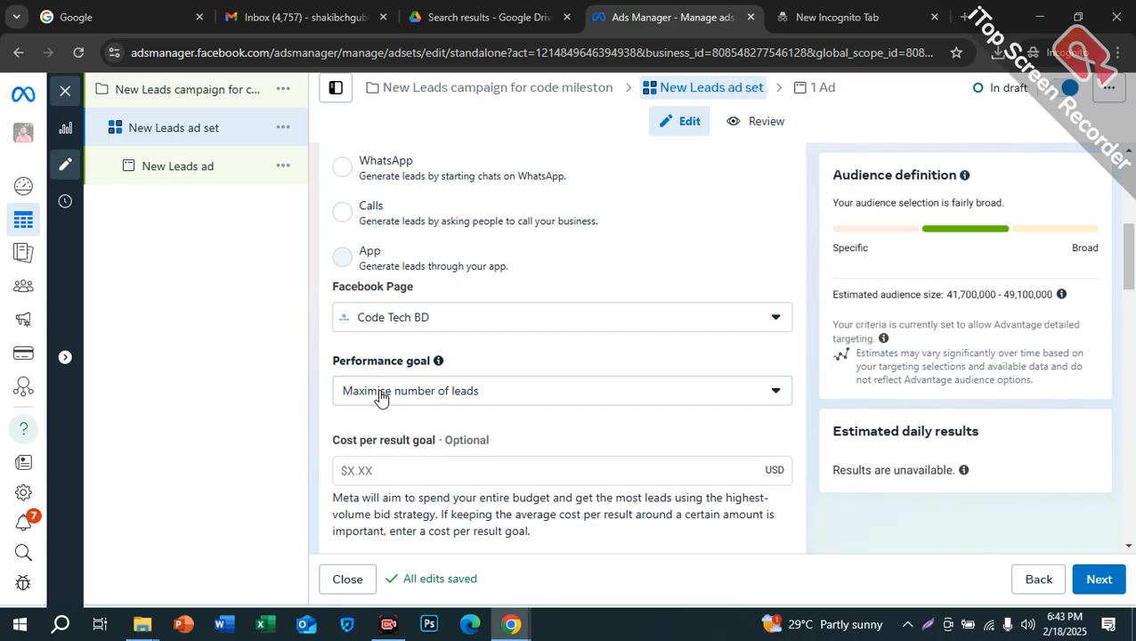
# Switch the ad set's performance goal to Maximise number of conversion leads and back to Maximise number of leads
pyautogui.click(426, 394)
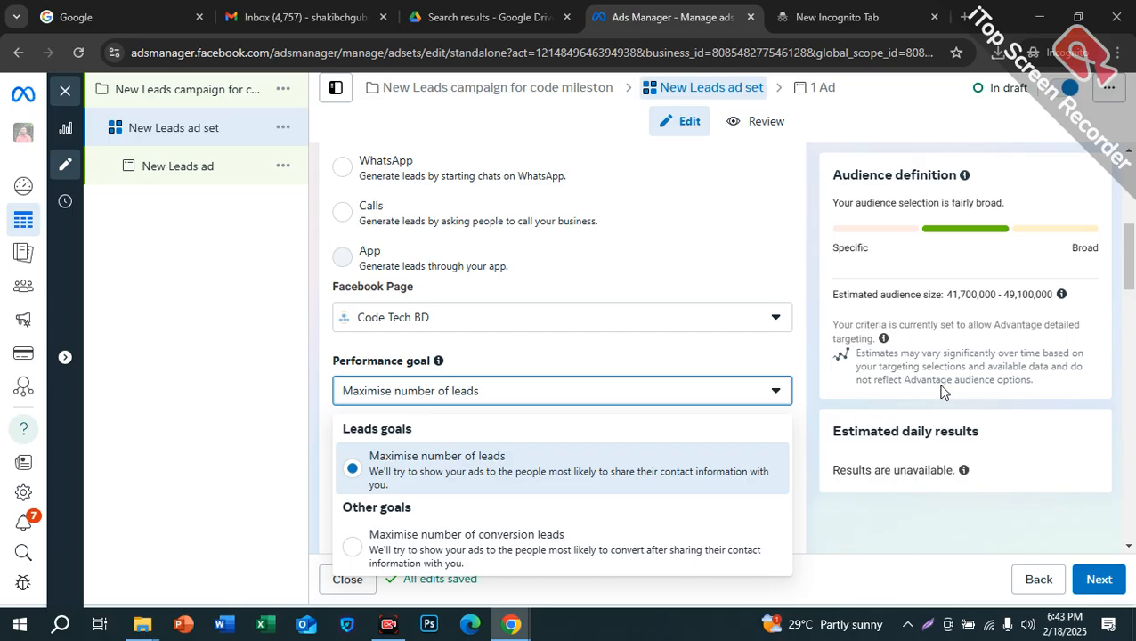
pyautogui.moveTo(1129, 268); pyautogui.dragTo(1133, 290)
pyautogui.click(546, 256)
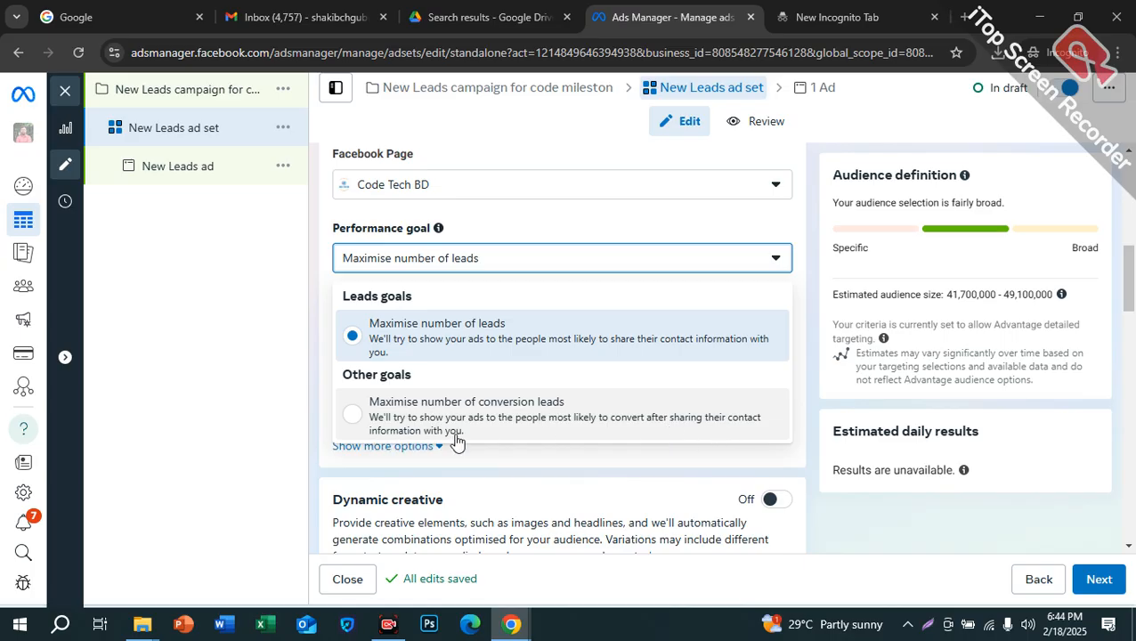
pyautogui.click(514, 426)
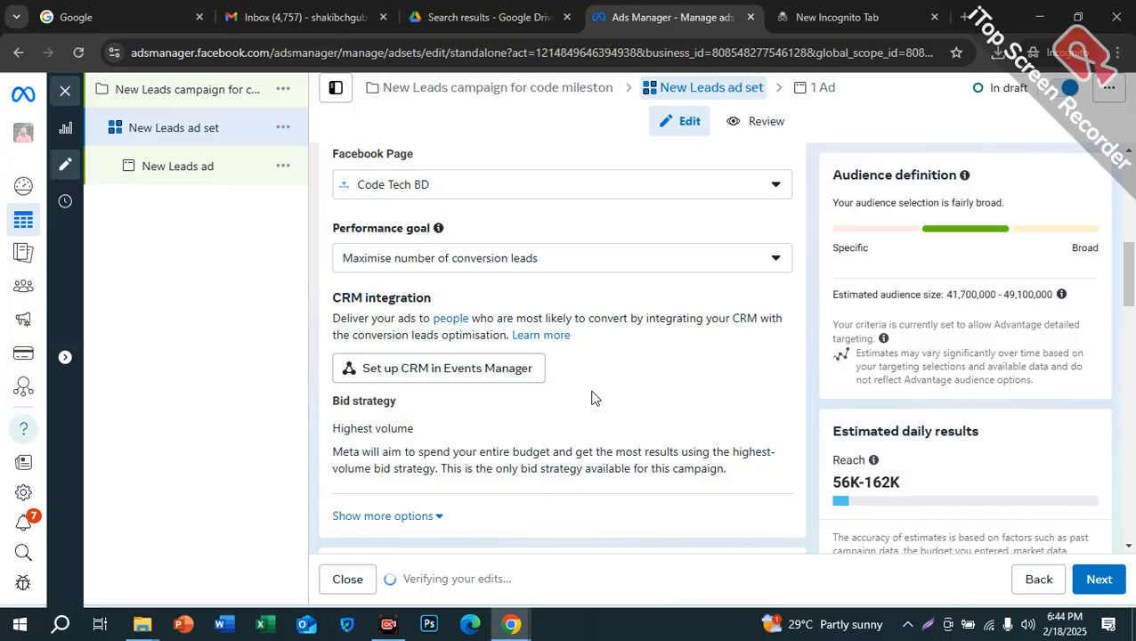
pyautogui.click(663, 265)
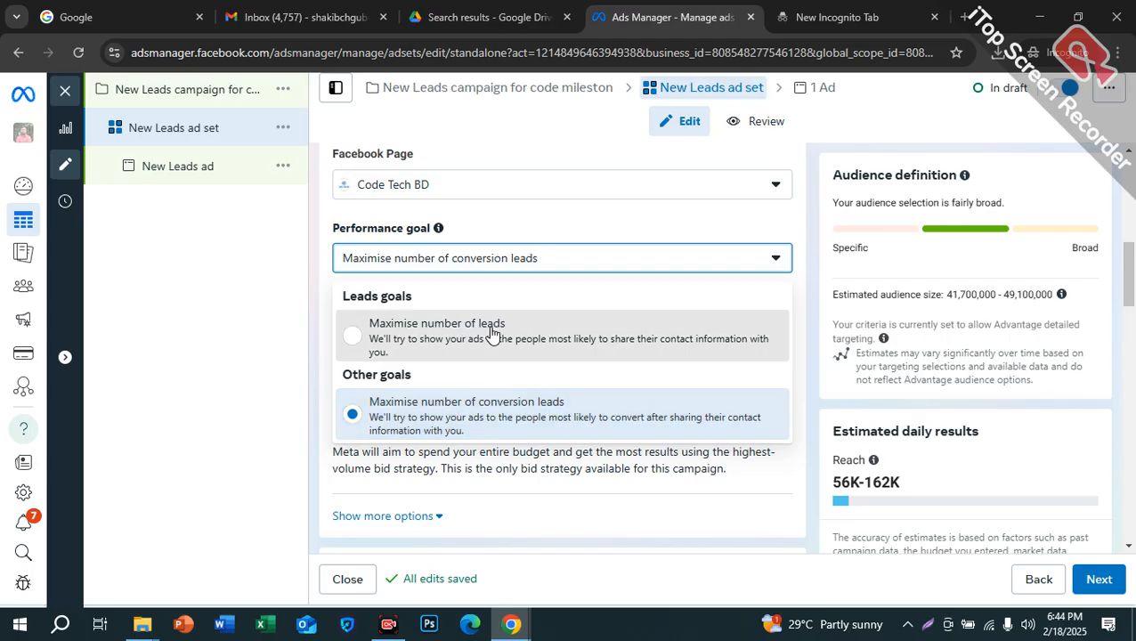
pyautogui.click(453, 336)
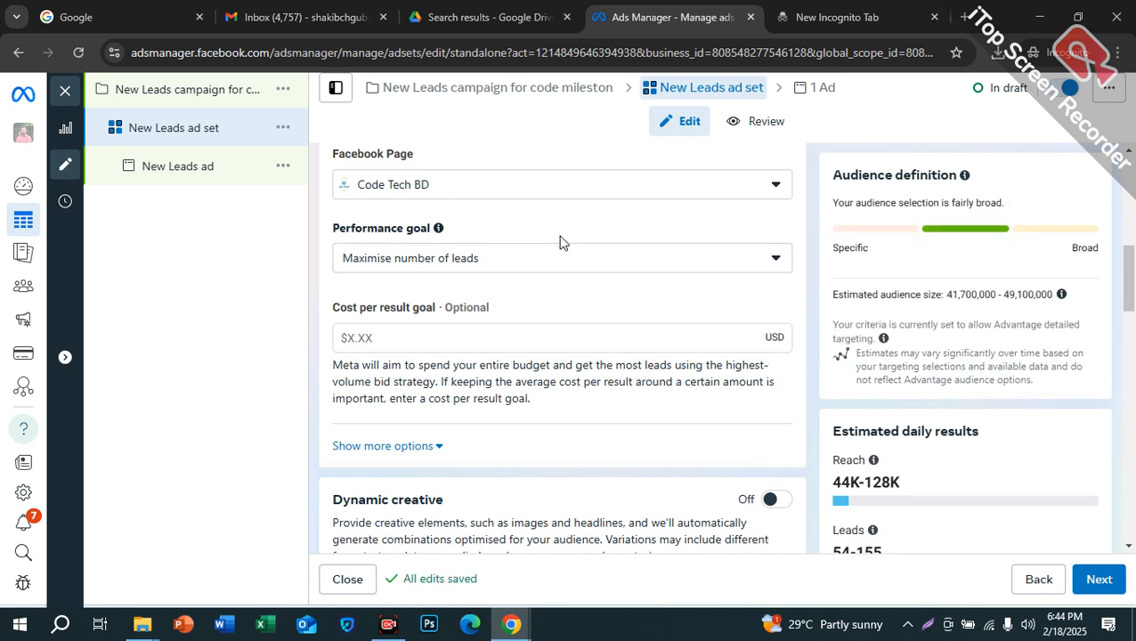
# Set the performance goal to Maximise number of conversion leads, and open and close the CRM setup page in Events Manager
pyautogui.click(499, 263)
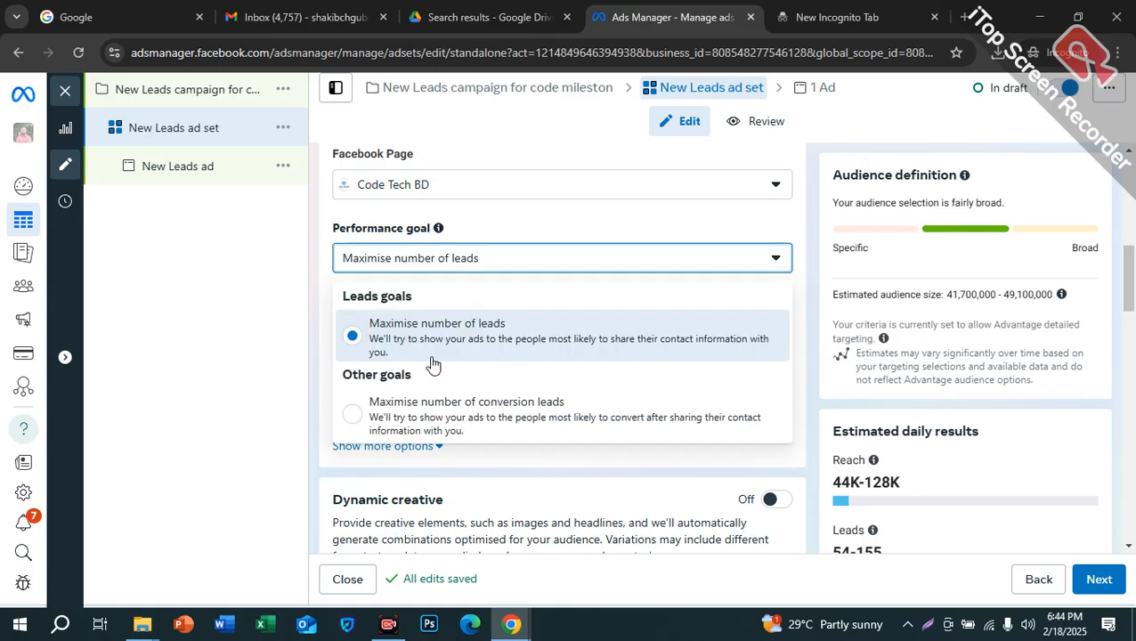
pyautogui.moveTo(435, 401); pyautogui.dragTo(571, 420)
pyautogui.click(601, 410)
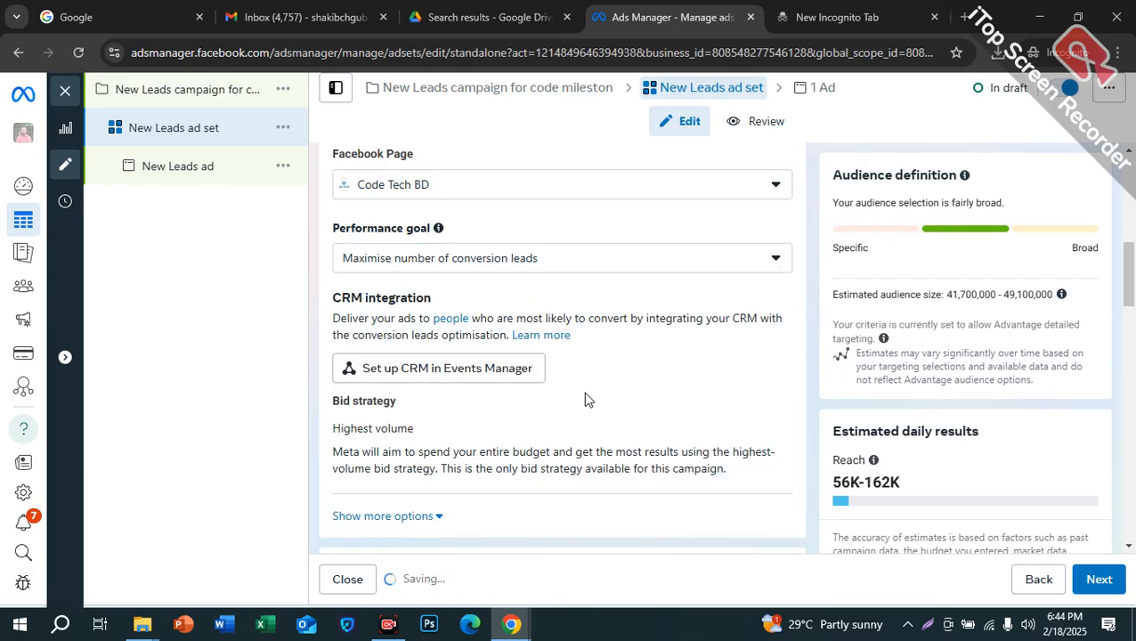
pyautogui.click(405, 373)
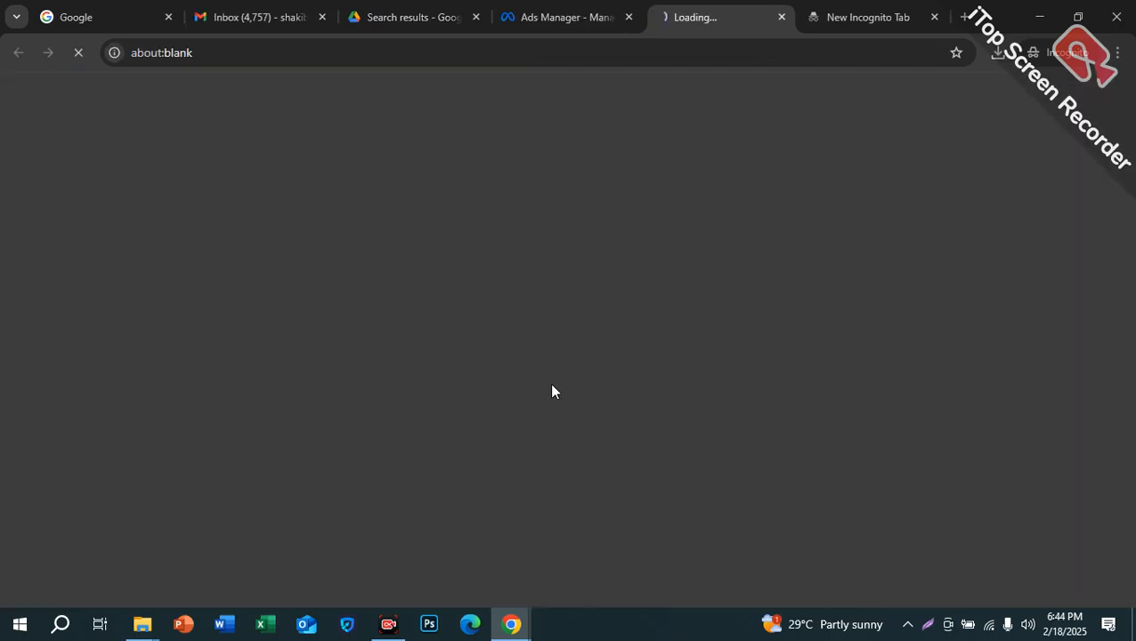
pyautogui.click(781, 18)
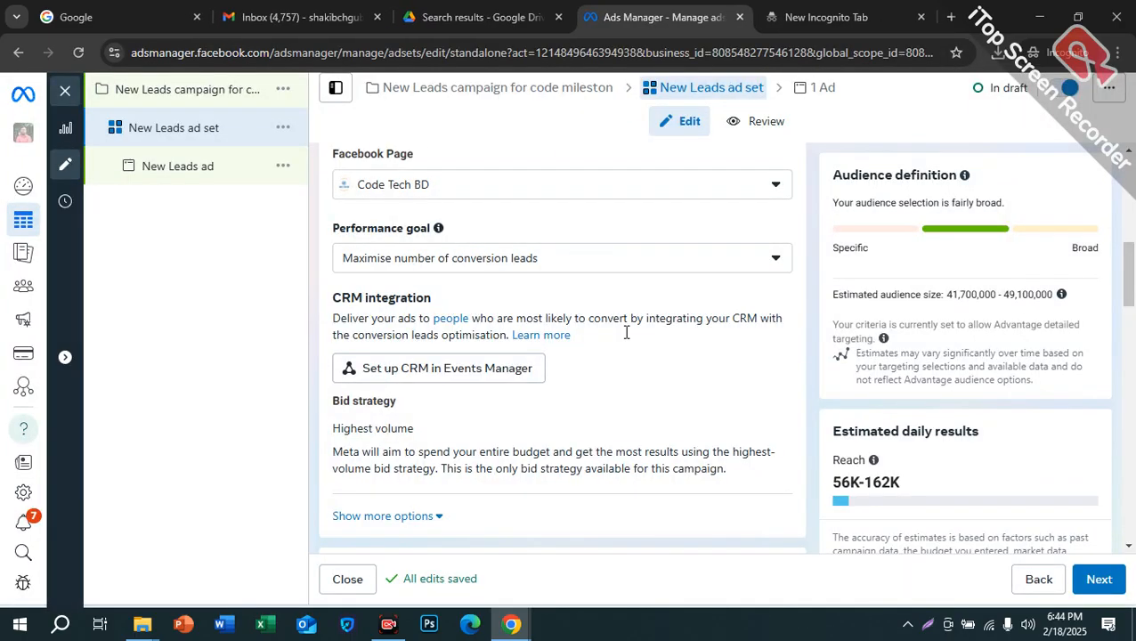
# Turn on dynamic creative for the ad set, continue past its explanation and read through the feature's description
pyautogui.scroll(-2, 694, 380)
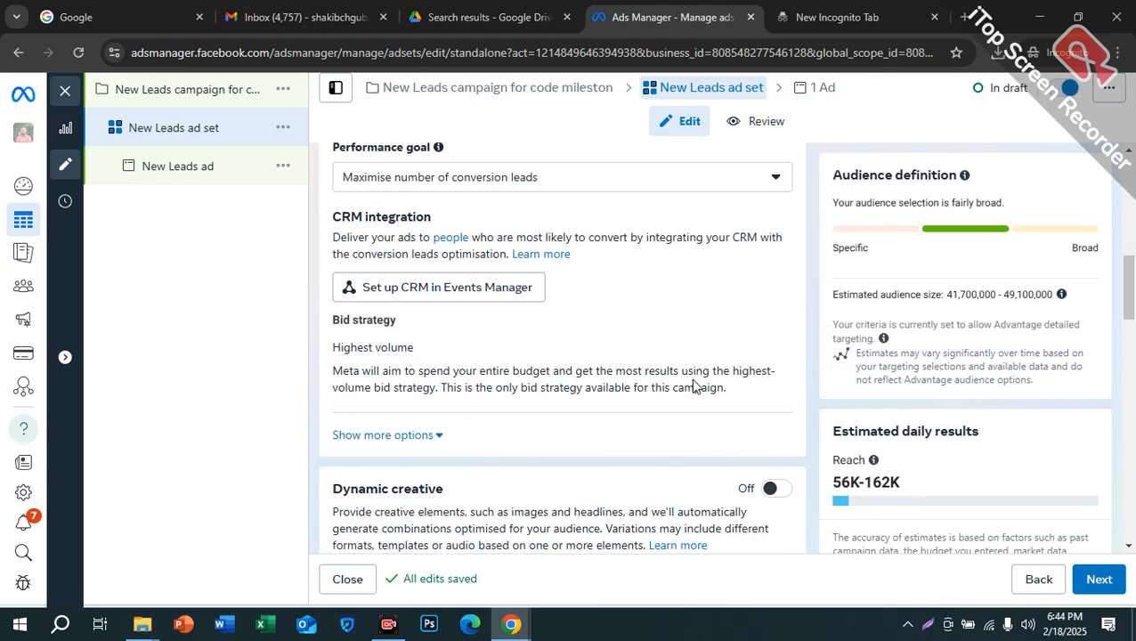
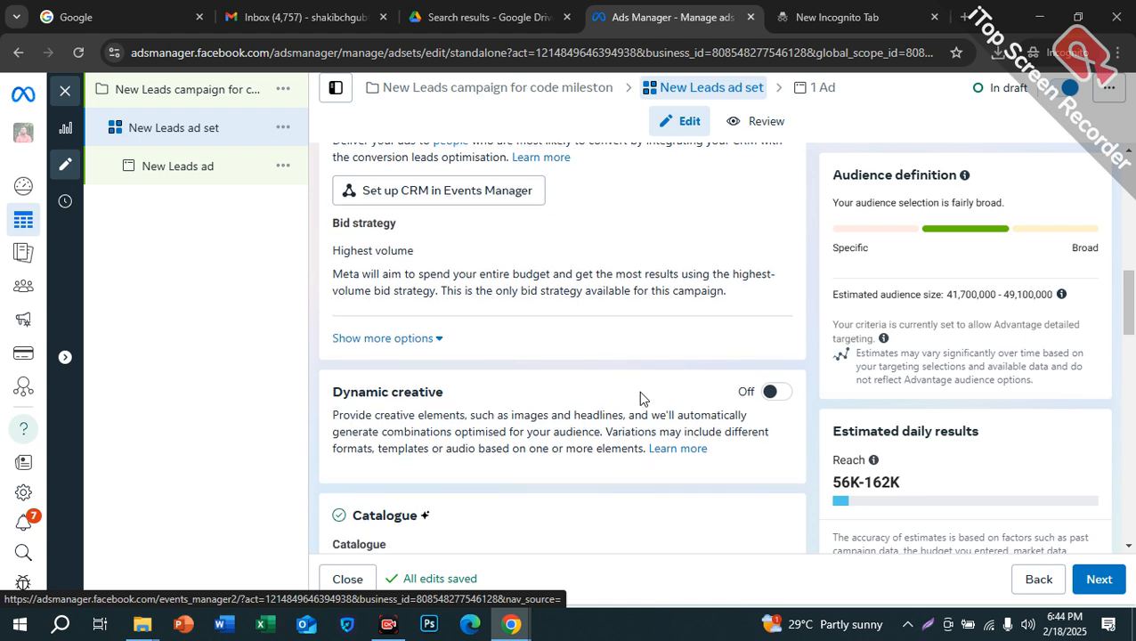
pyautogui.scroll(-1, 639, 391)
pyautogui.moveTo(453, 325); pyautogui.dragTo(333, 319)
pyautogui.click(768, 318)
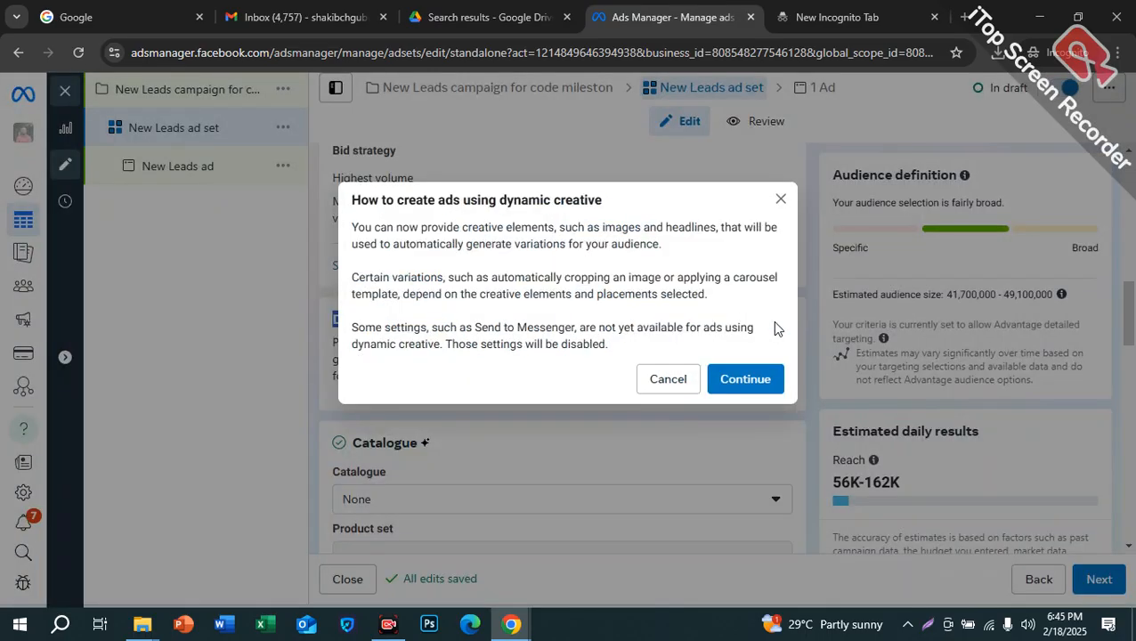
pyautogui.click(751, 392)
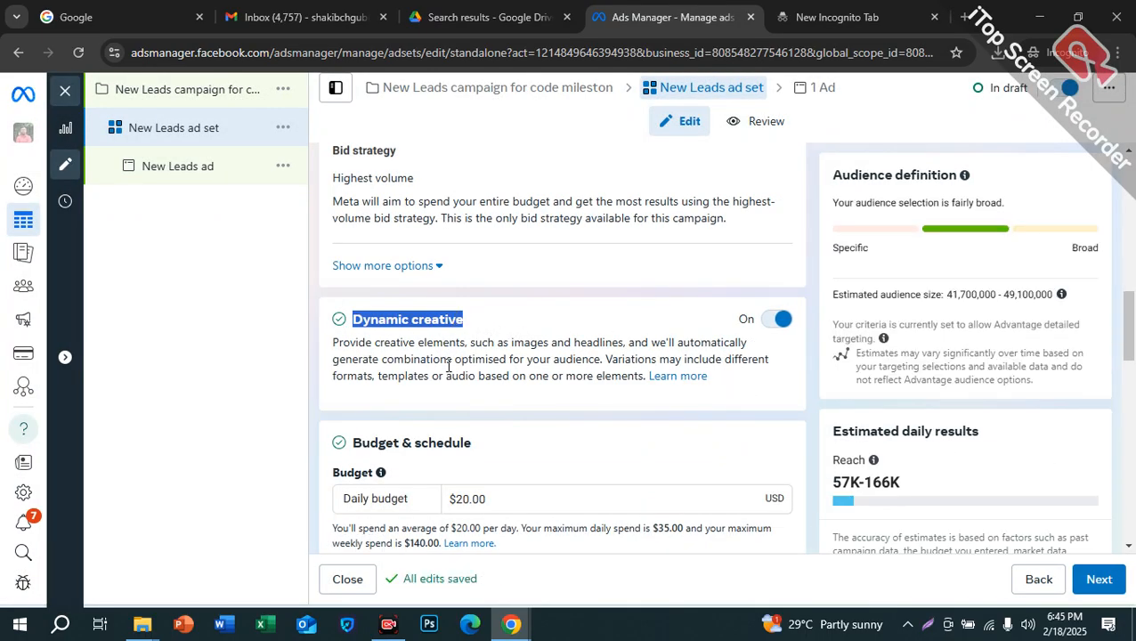
pyautogui.moveTo(416, 344); pyautogui.dragTo(742, 356)
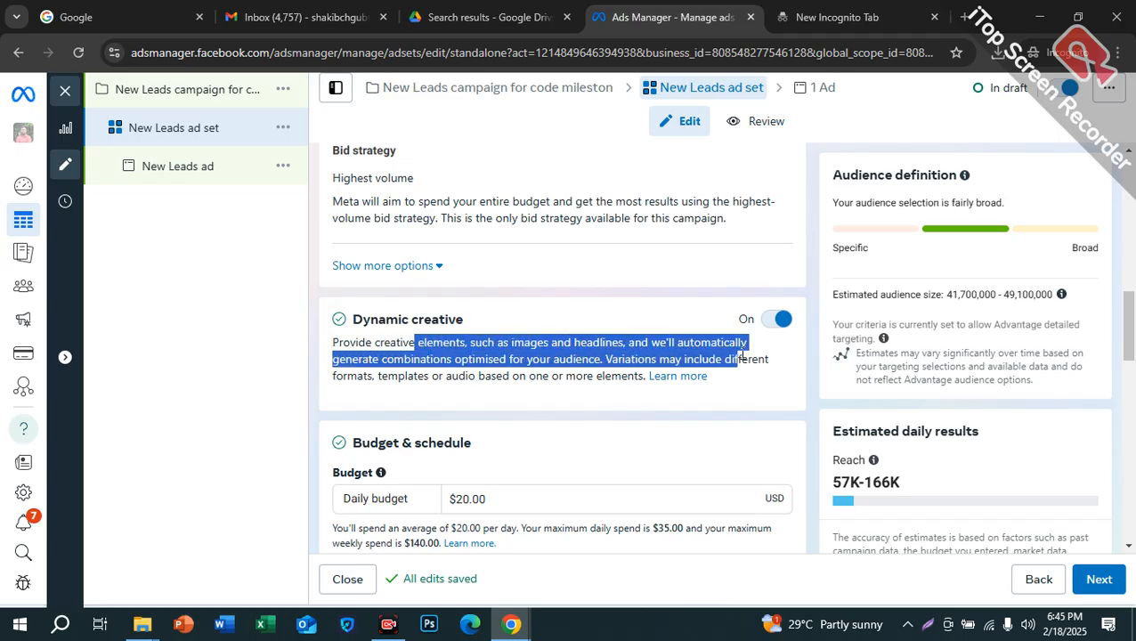
pyautogui.click(589, 368)
pyautogui.moveTo(645, 376); pyautogui.dragTo(326, 346)
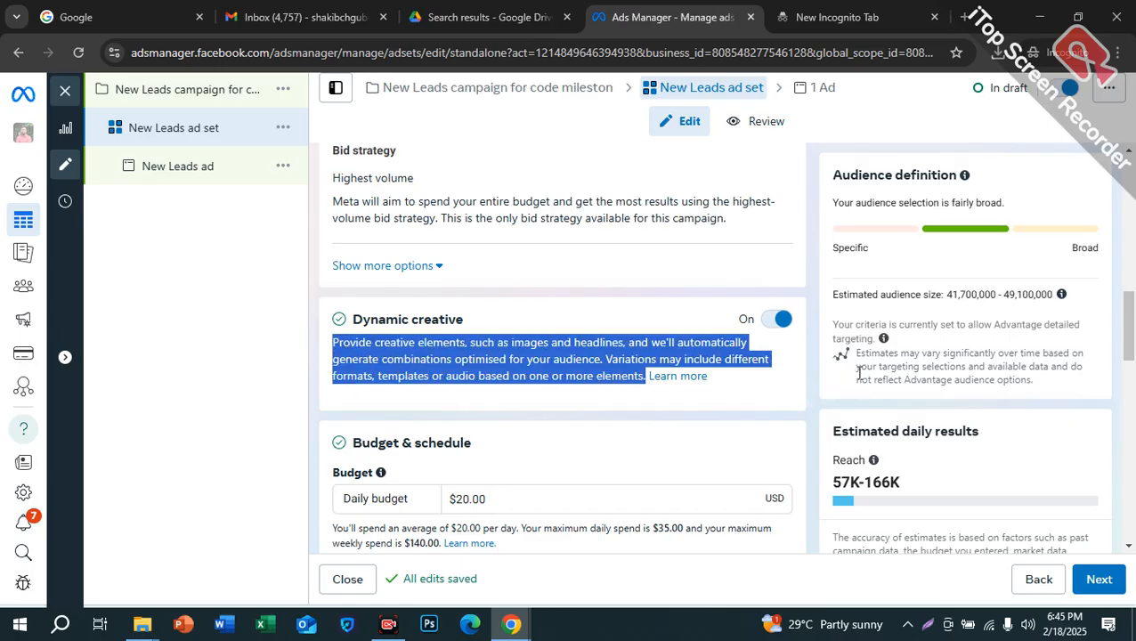
# Set the ad set's daily budget to $6.00 and check the schedule options
pyautogui.scroll(-2, 526, 496)
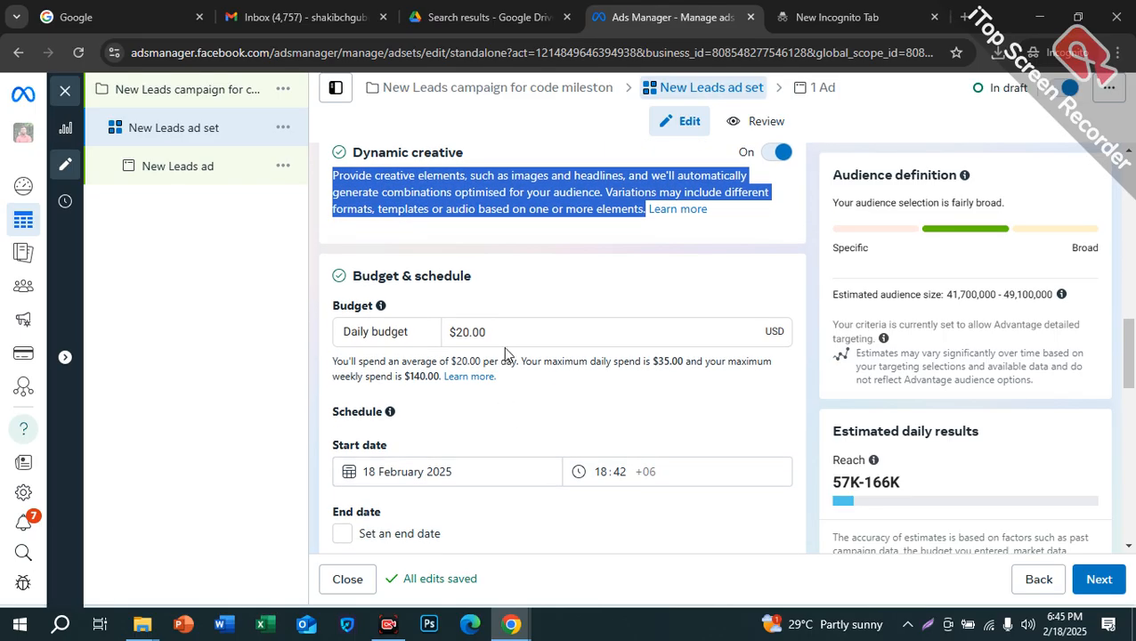
pyautogui.moveTo(503, 343); pyautogui.dragTo(408, 336)
pyautogui.write('6')
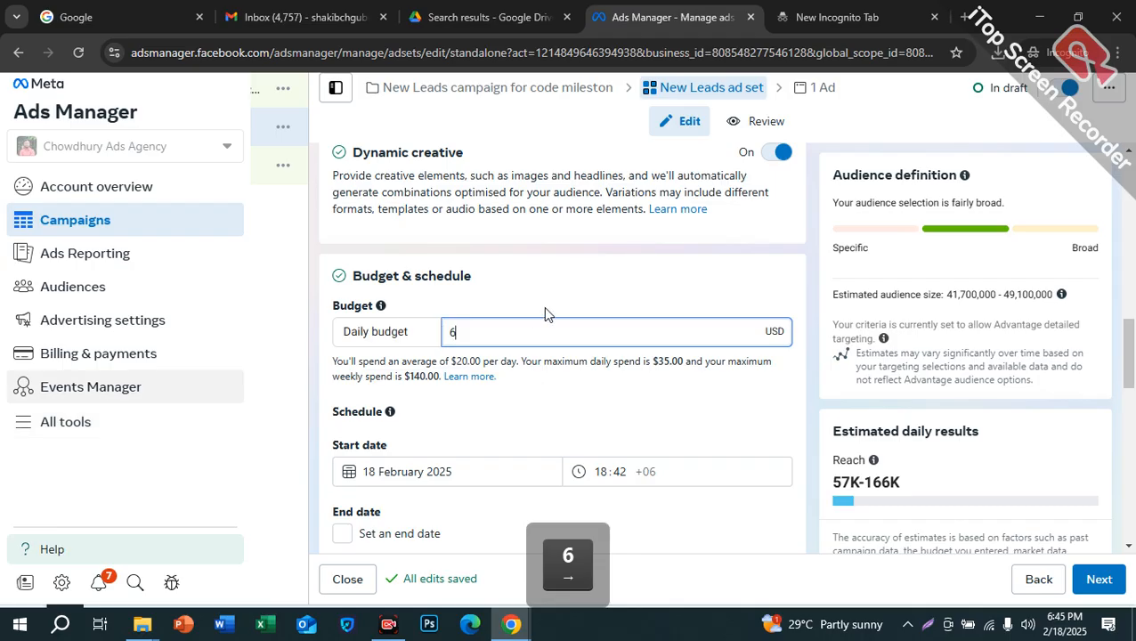
pyautogui.press('Tab')
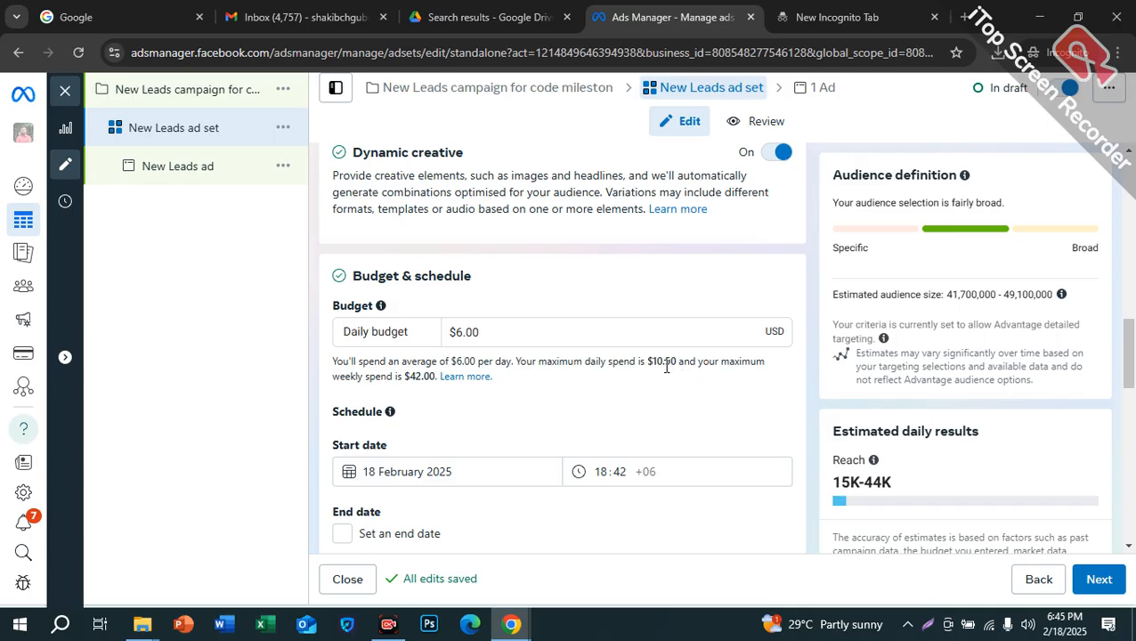
pyautogui.moveTo(495, 334); pyautogui.dragTo(348, 349)
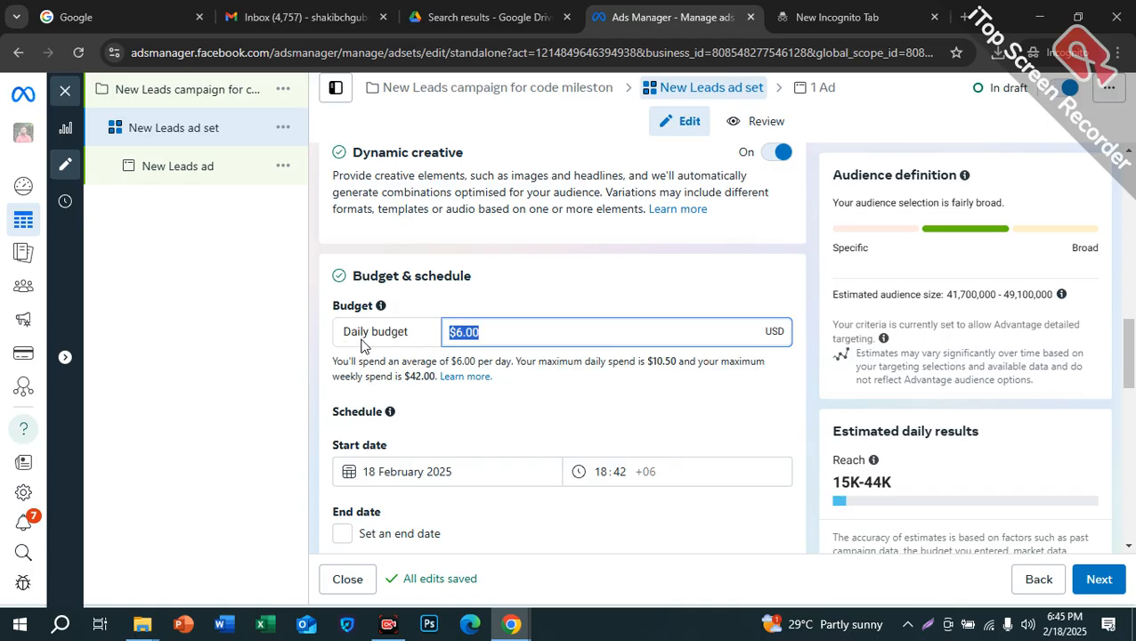
pyautogui.scroll(-2, 574, 437)
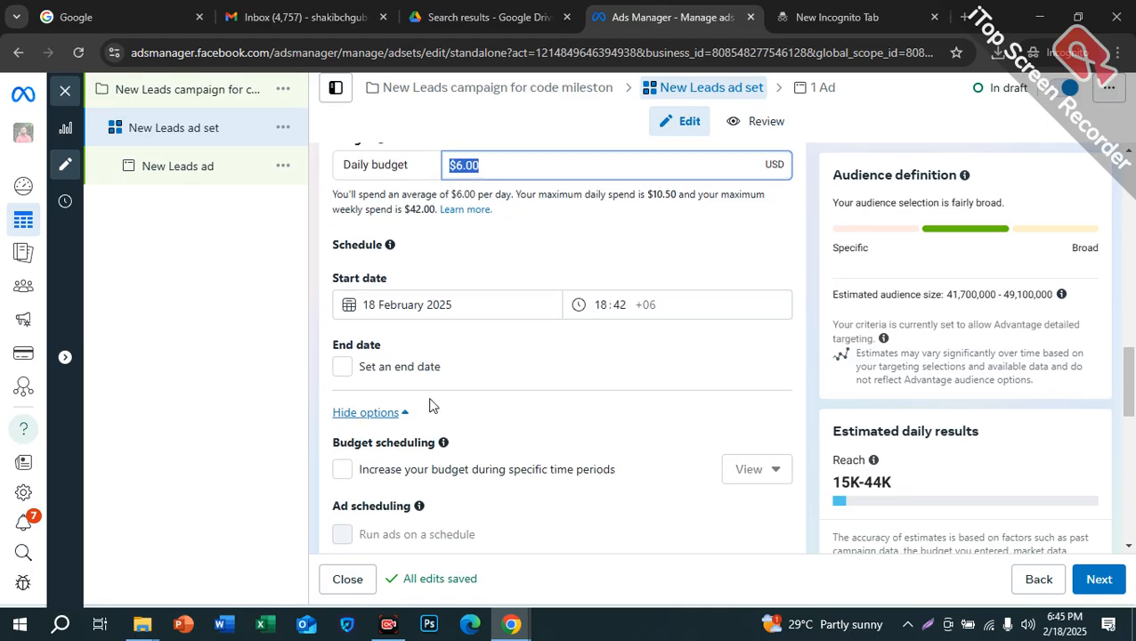
pyautogui.click(500, 286)
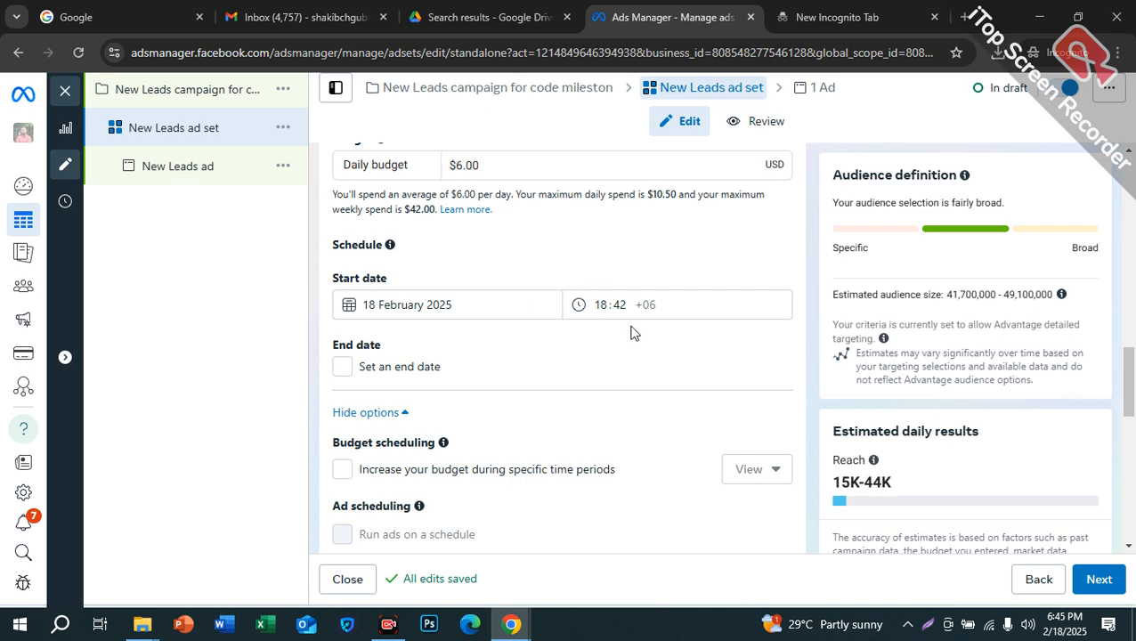
# Expand the optional audience suggestion for the Advantage+ audience, review the targeting and placements, and continue to the ad
pyautogui.scroll(-3, 634, 338)
pyautogui.scroll(-2, 648, 381)
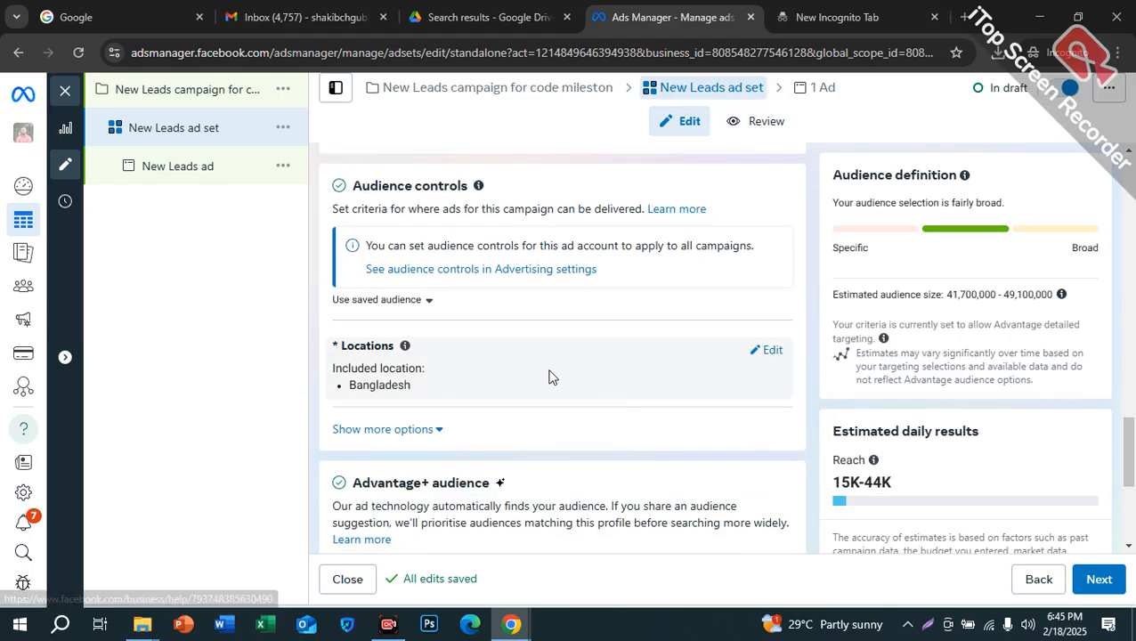
pyautogui.scroll(-2, 351, 255)
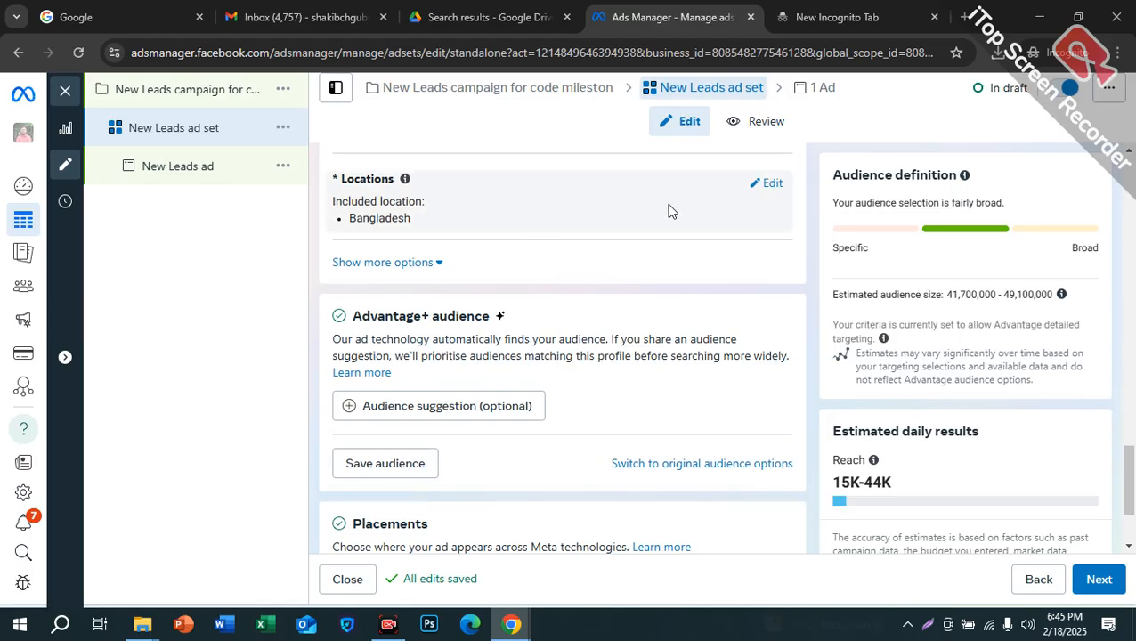
pyautogui.click(481, 411)
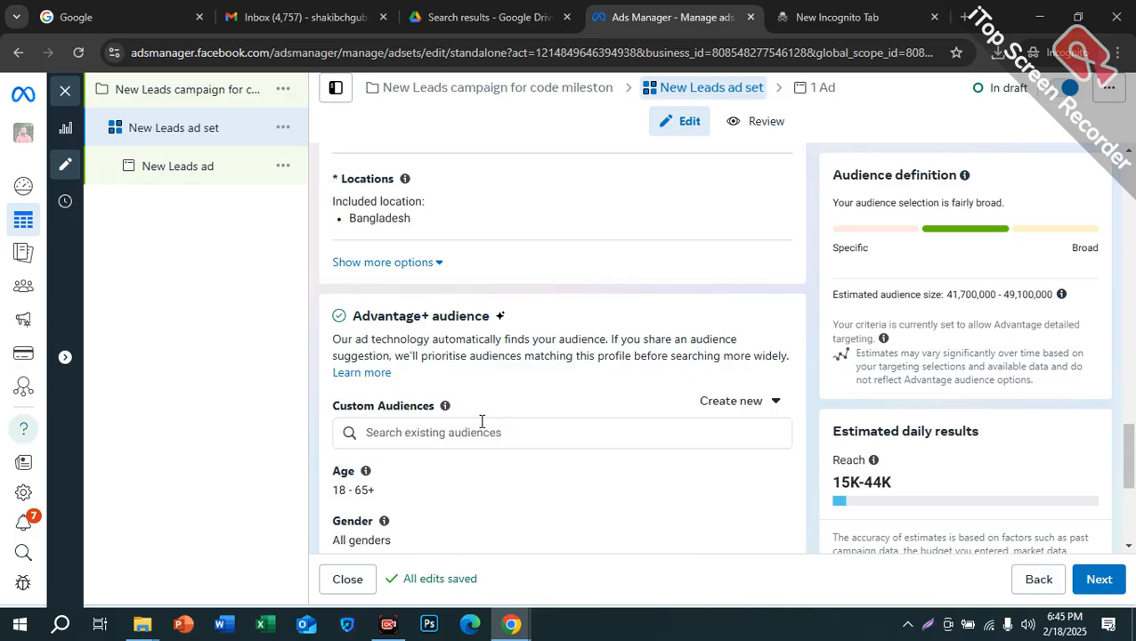
pyautogui.scroll(-2, 482, 417)
pyautogui.scroll(-2, 545, 457)
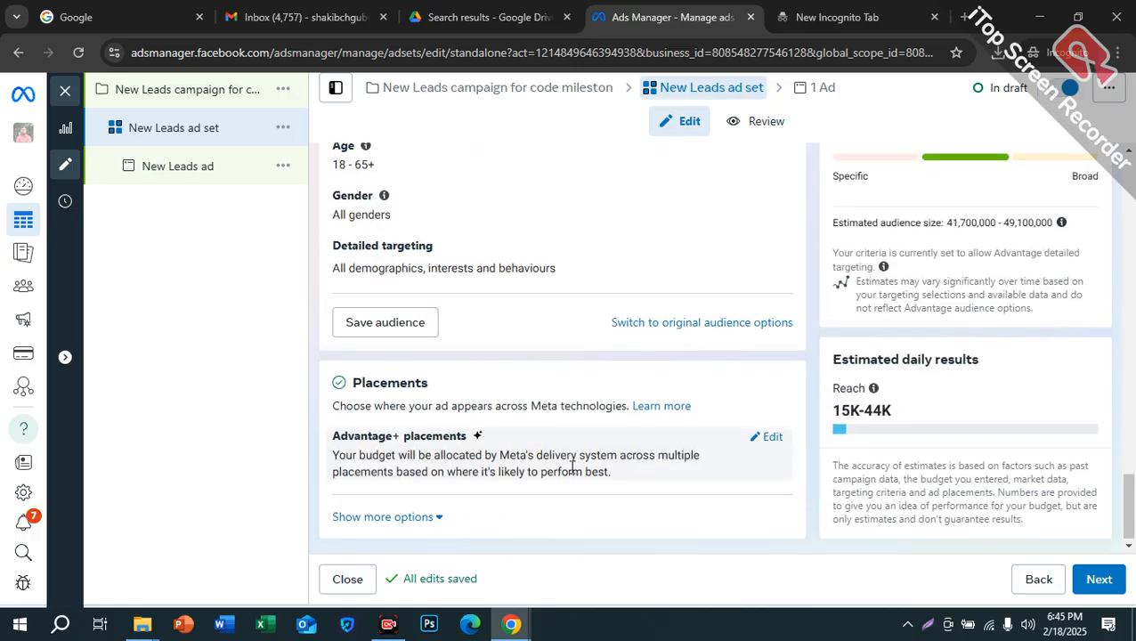
pyautogui.click(1097, 581)
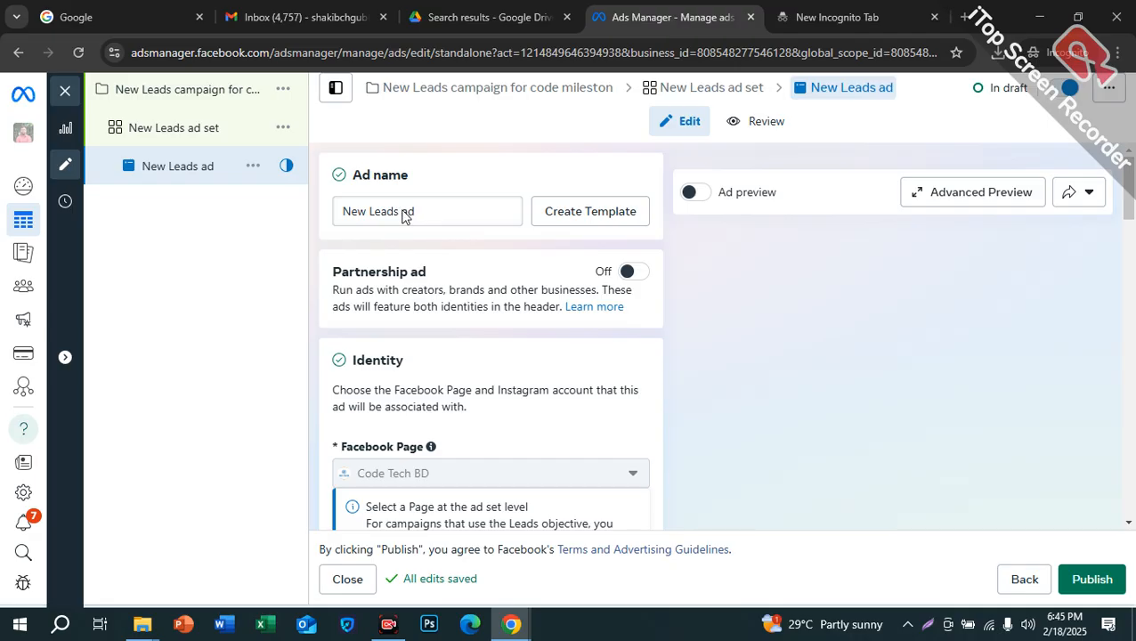
# Examine the New Leads ad's name, identity, format, ad creative, call to action and instant form settings
pyautogui.moveTo(436, 210); pyautogui.dragTo(266, 215)
pyautogui.scroll(-2, 442, 329)
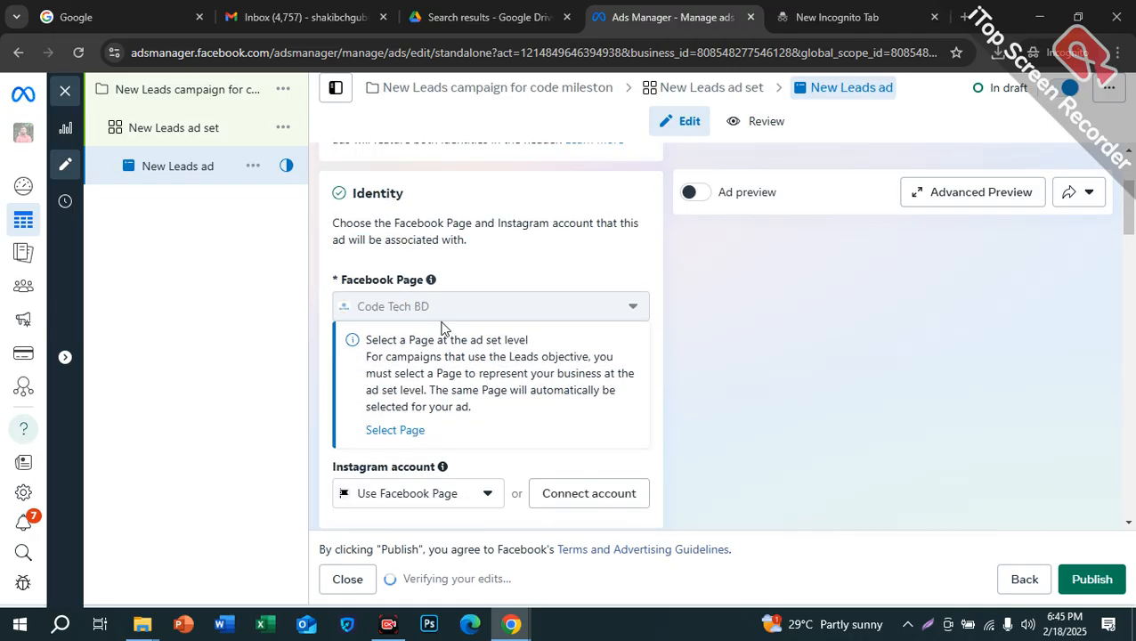
pyautogui.scroll(-4, 441, 328)
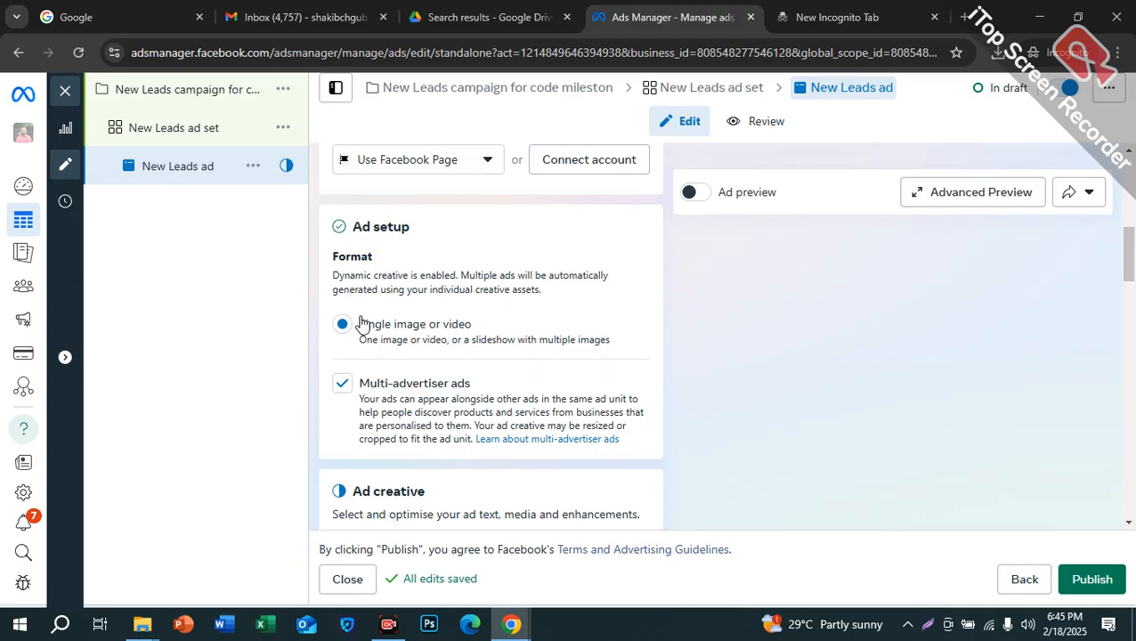
pyautogui.moveTo(366, 332); pyautogui.dragTo(489, 324)
pyautogui.scroll(-2, 560, 348)
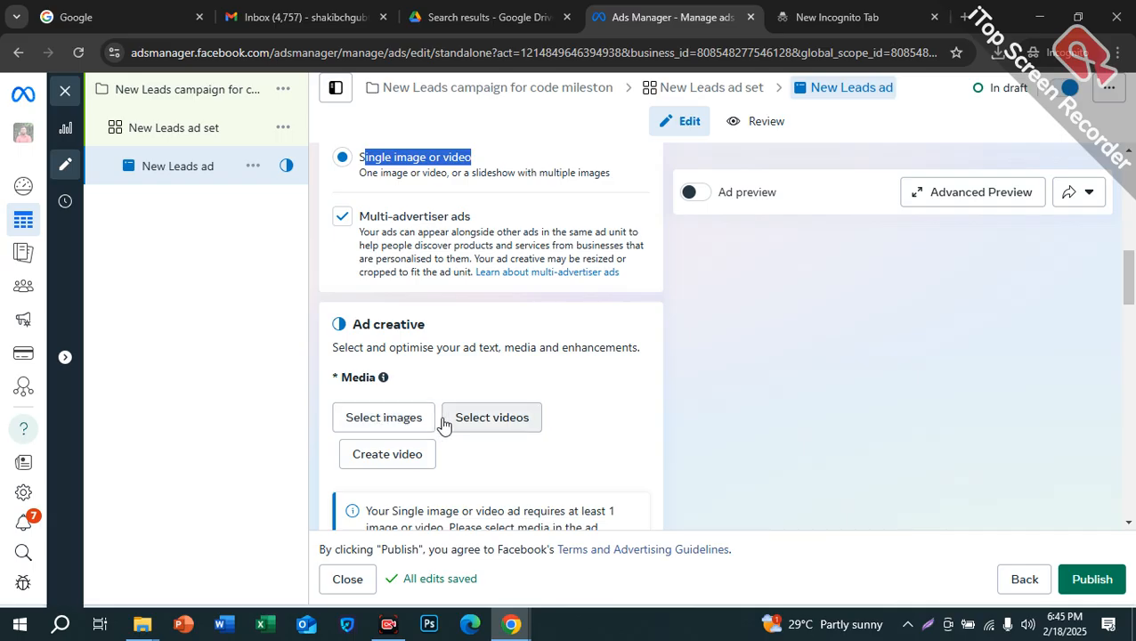
pyautogui.scroll(-1, 606, 391)
pyautogui.scroll(5, 571, 365)
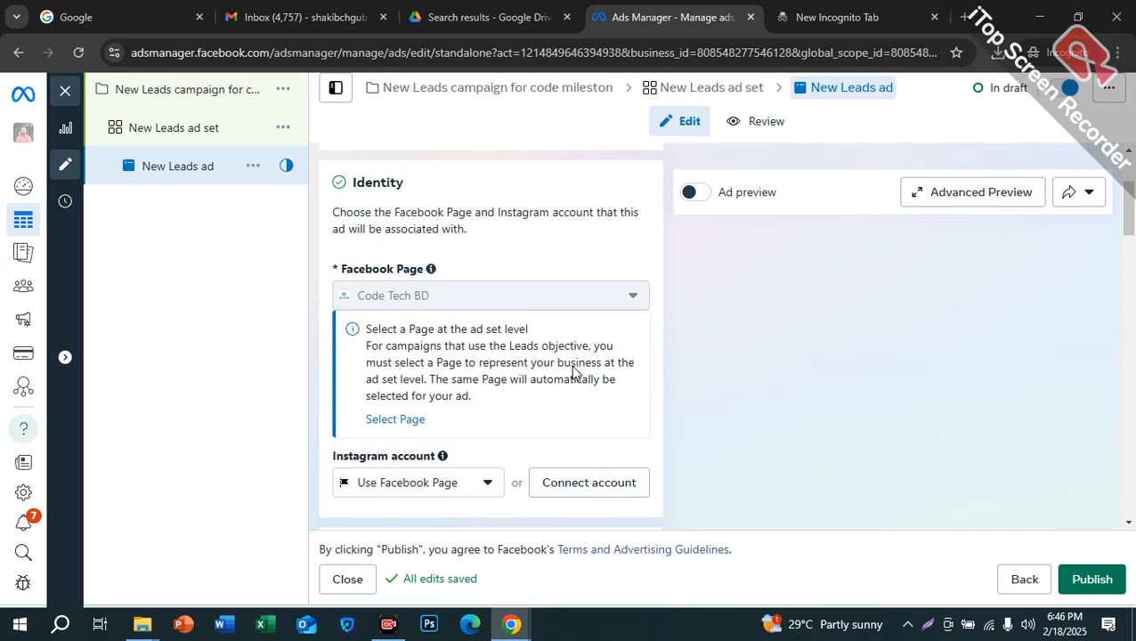
pyautogui.scroll(-5, 420, 298)
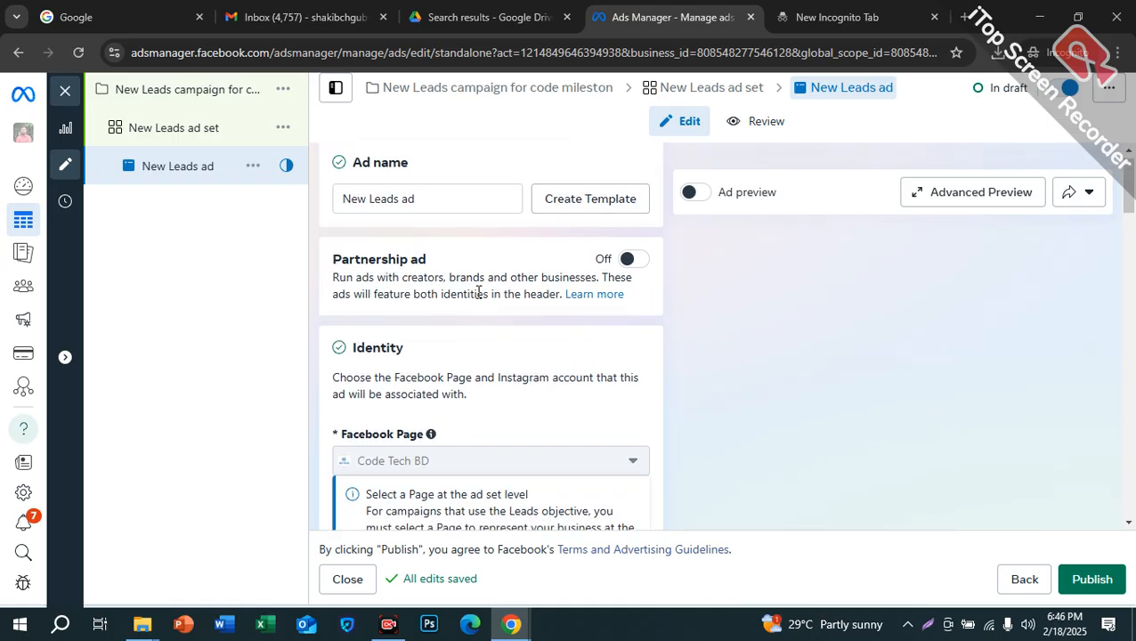
pyautogui.scroll(-7, 415, 320)
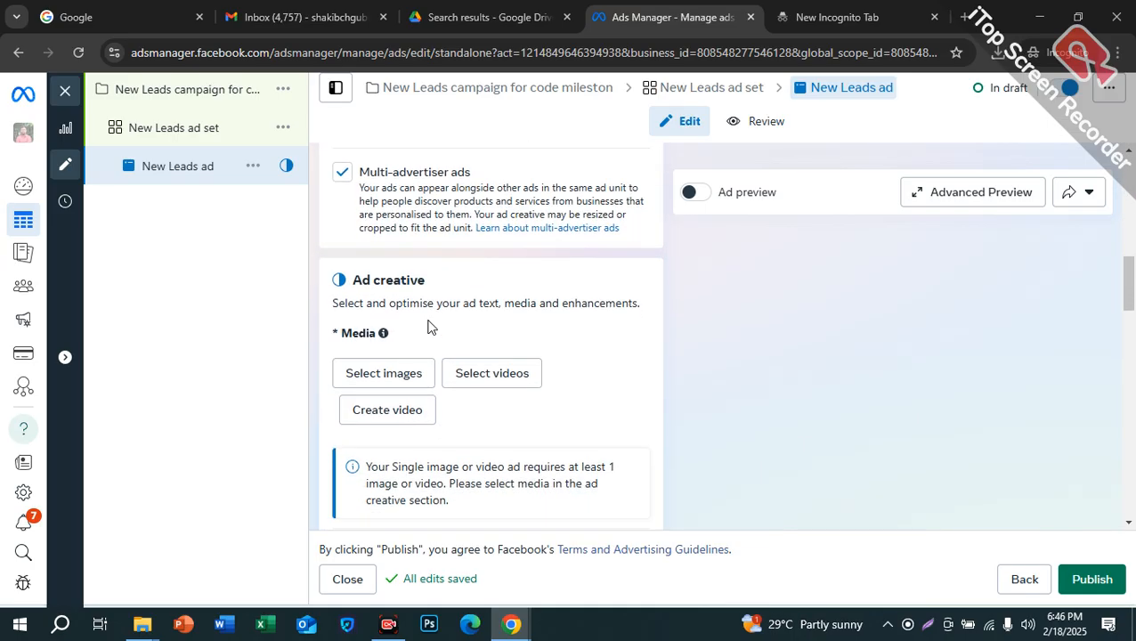
pyautogui.scroll(-4, 430, 325)
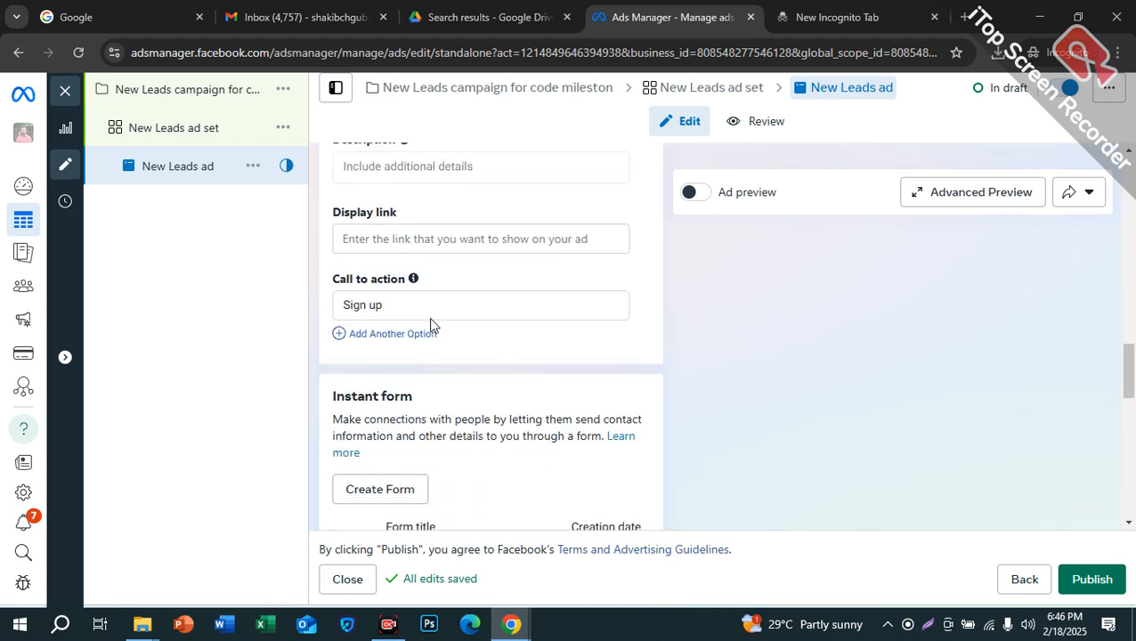
pyautogui.scroll(-5, 494, 309)
pyautogui.scroll(10, 490, 305)
pyautogui.scroll(2, 479, 302)
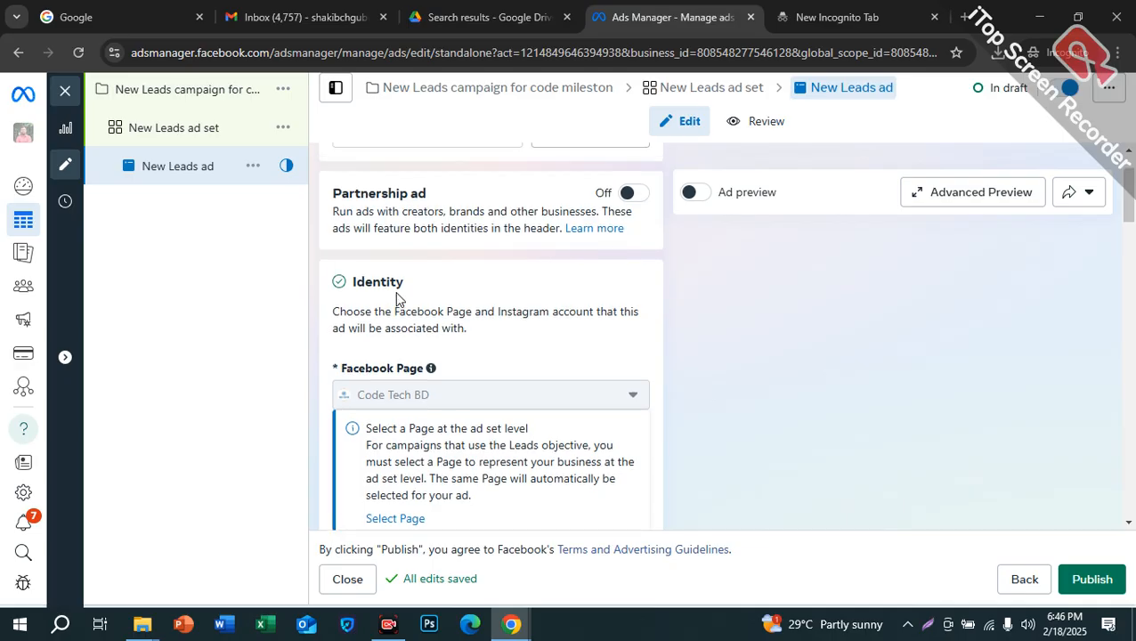
pyautogui.scroll(-4, 406, 297)
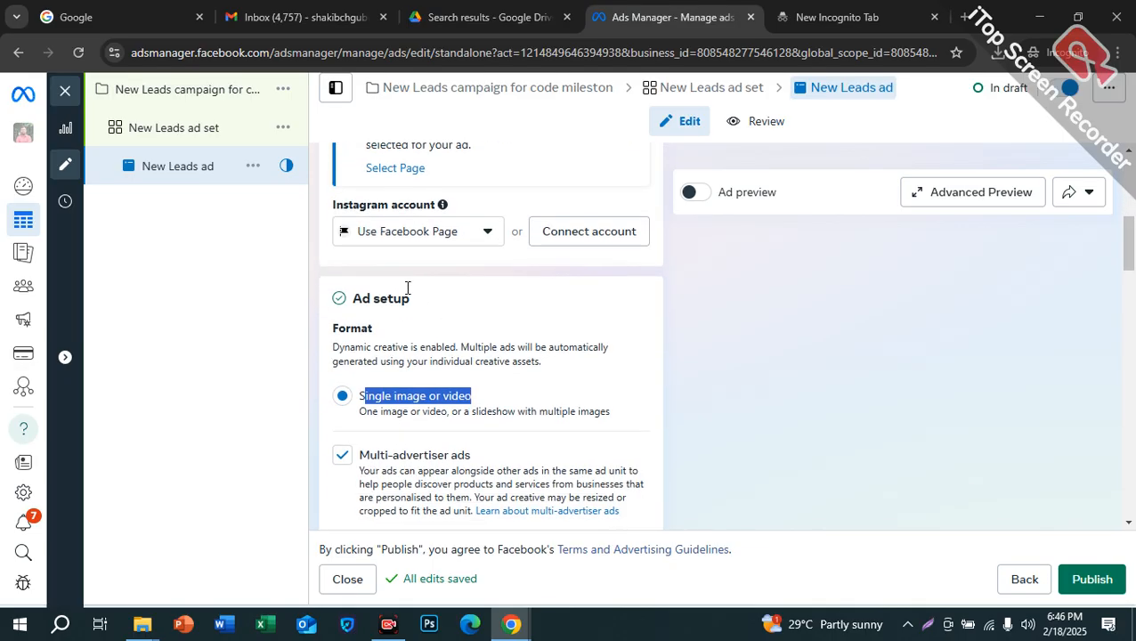
pyautogui.scroll(-2, 436, 307)
pyautogui.scroll(2, 365, 267)
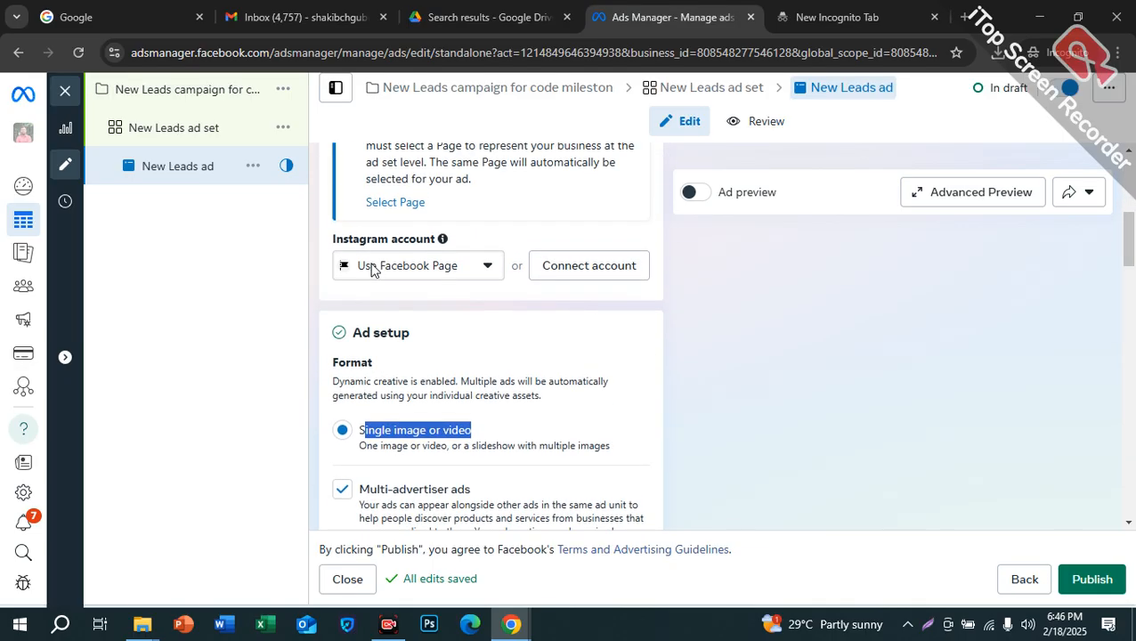
# Add the 500 × 500 black smartwatch image from the account images as the ad's media
pyautogui.scroll(-5, 365, 267)
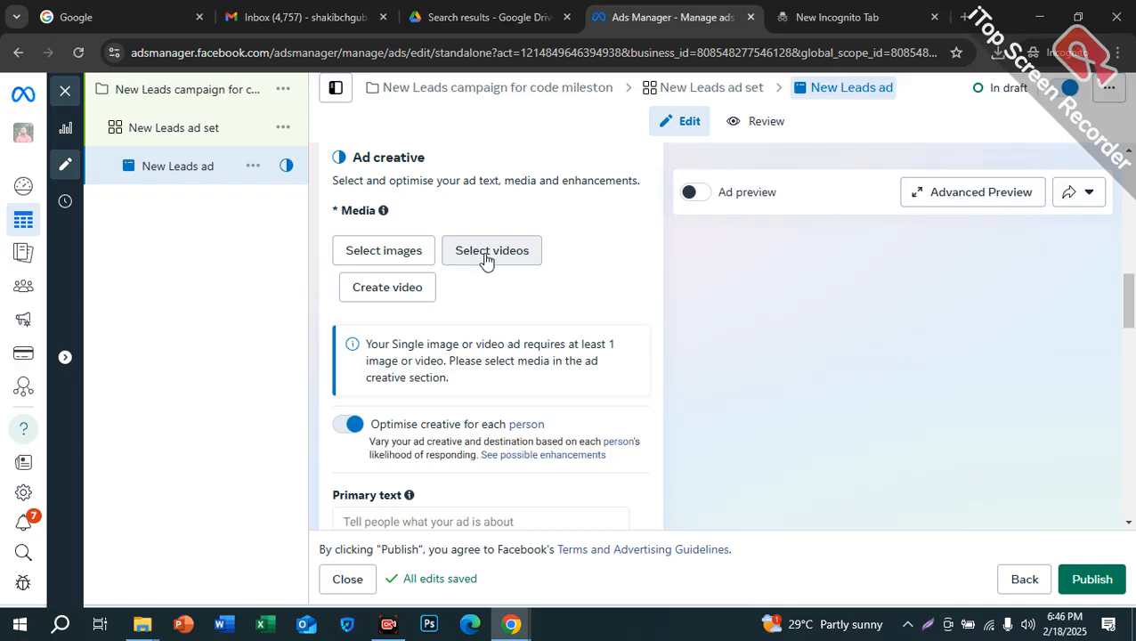
pyautogui.click(386, 259)
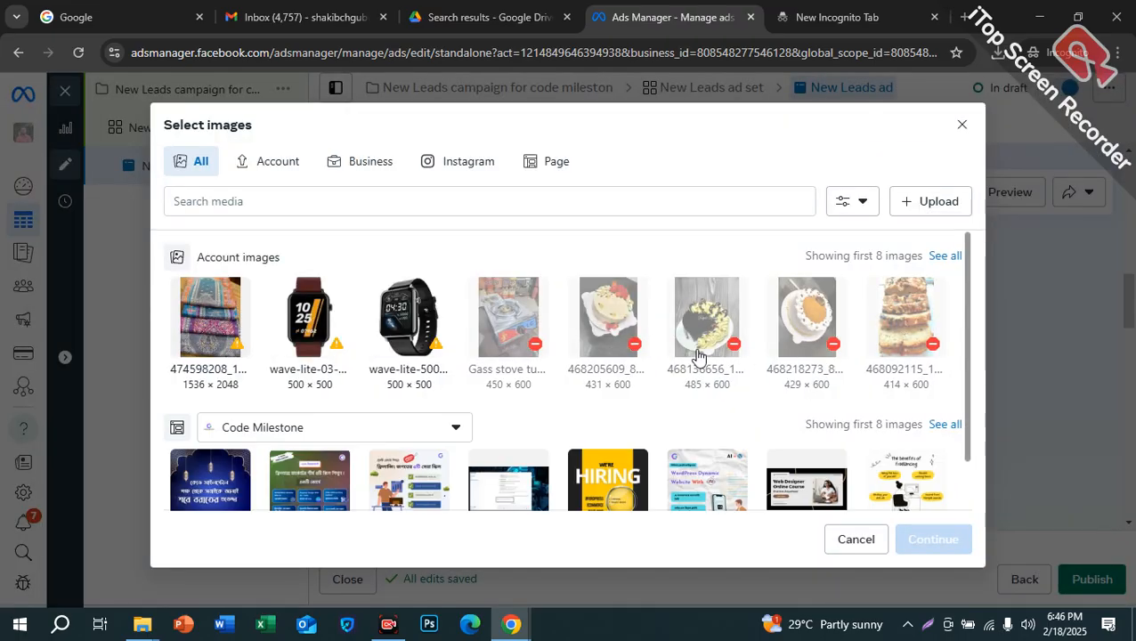
pyautogui.click(392, 331)
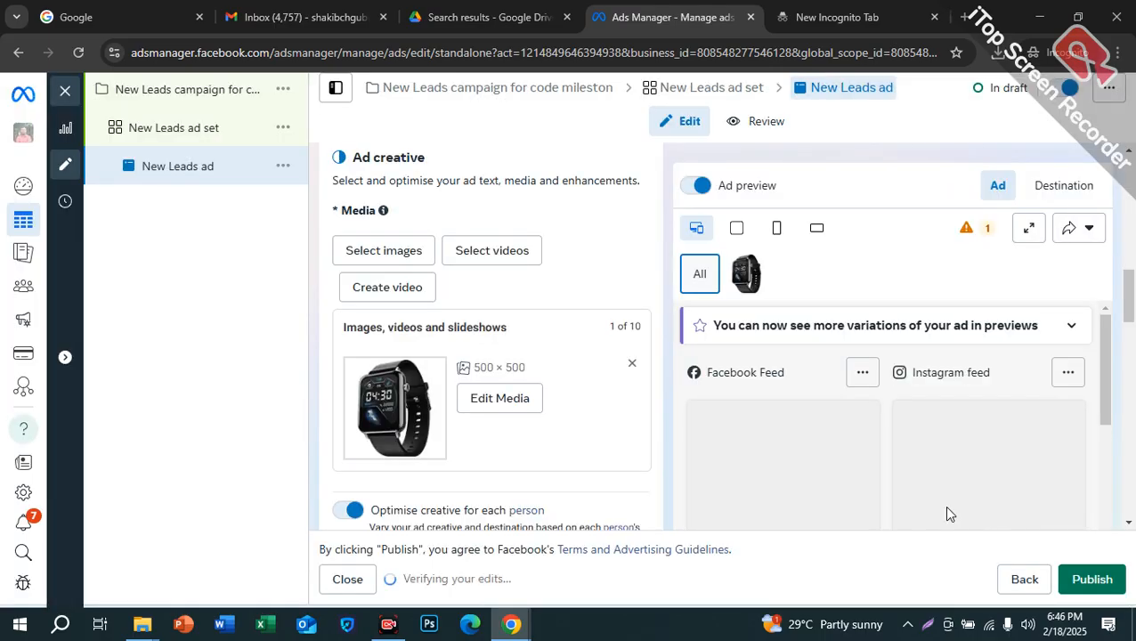
# Set the ad's primary text to "form fillup"
pyautogui.scroll(-3, 472, 437)
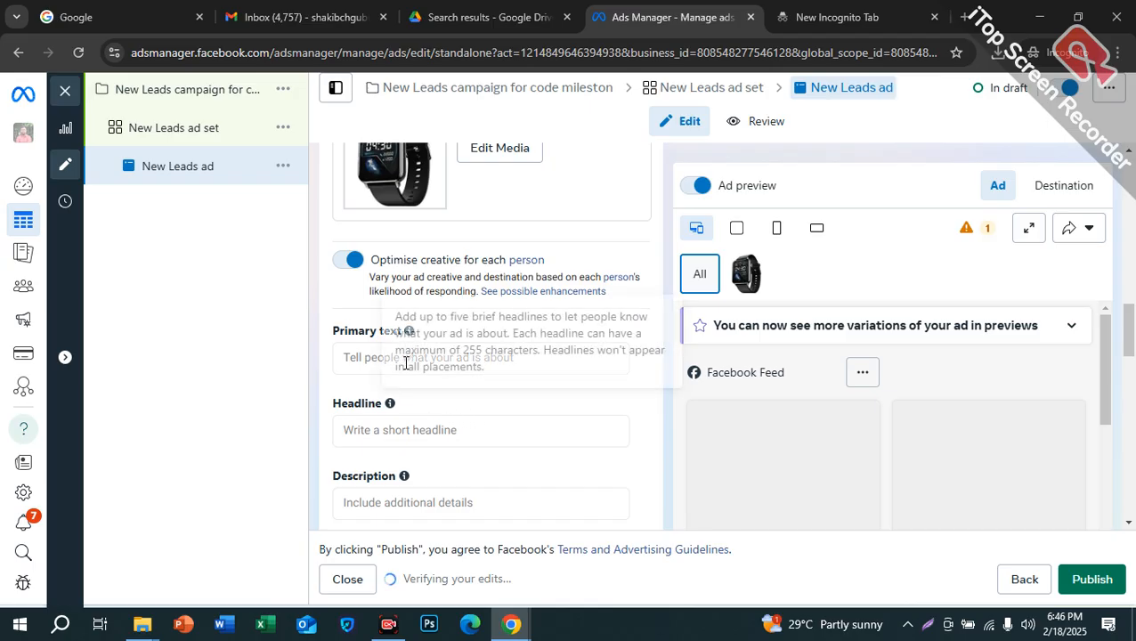
pyautogui.click(406, 359)
pyautogui.write('lead g')
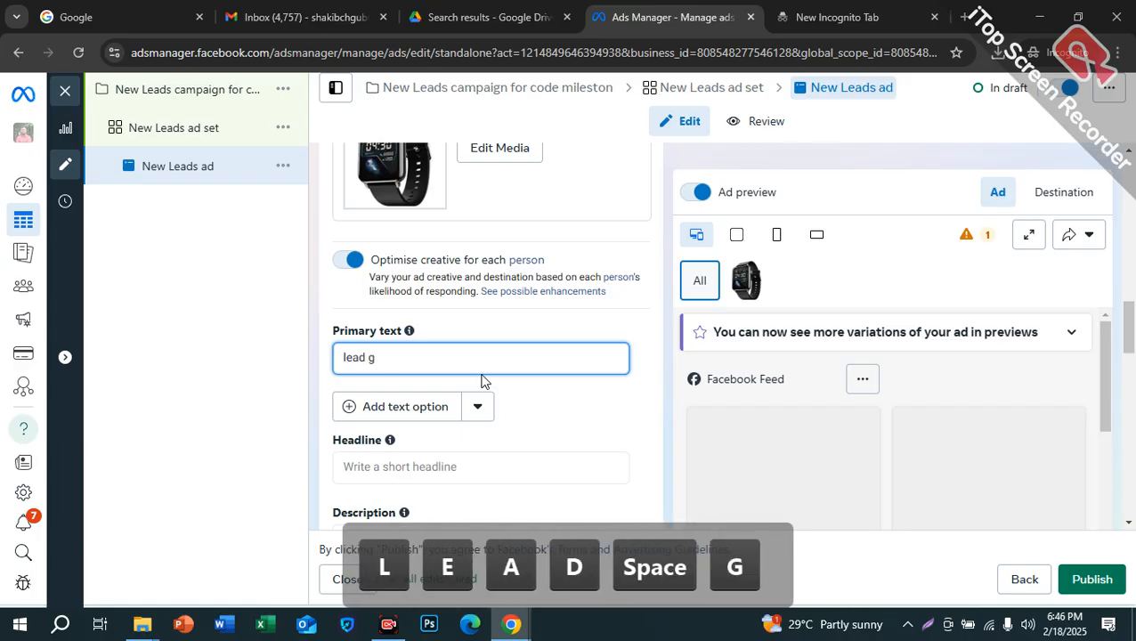
pyautogui.press('BackSpace')
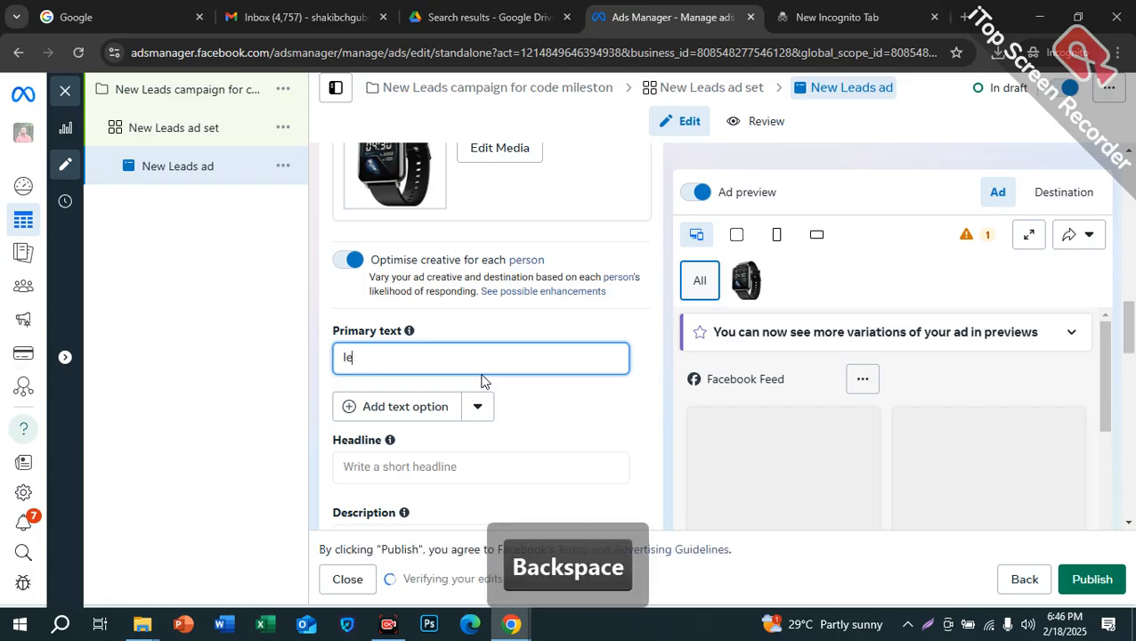
pyautogui.write('forn')
pyautogui.press('BackSpace')
pyautogui.write(',m')
pyautogui.press('BackSpace')
pyautogui.press('BackSpace')
pyautogui.press('BackSpace')
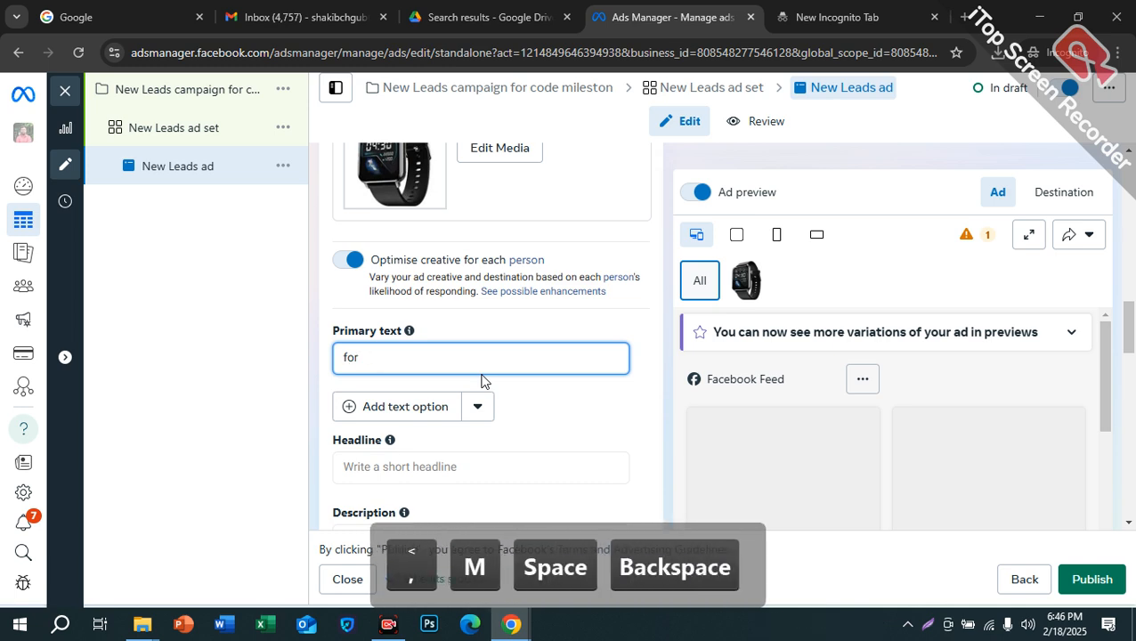
pyautogui.write('m fillup')
# Open Facebook in a new browser tab and accept remembering the password
pyautogui.click(967, 20)
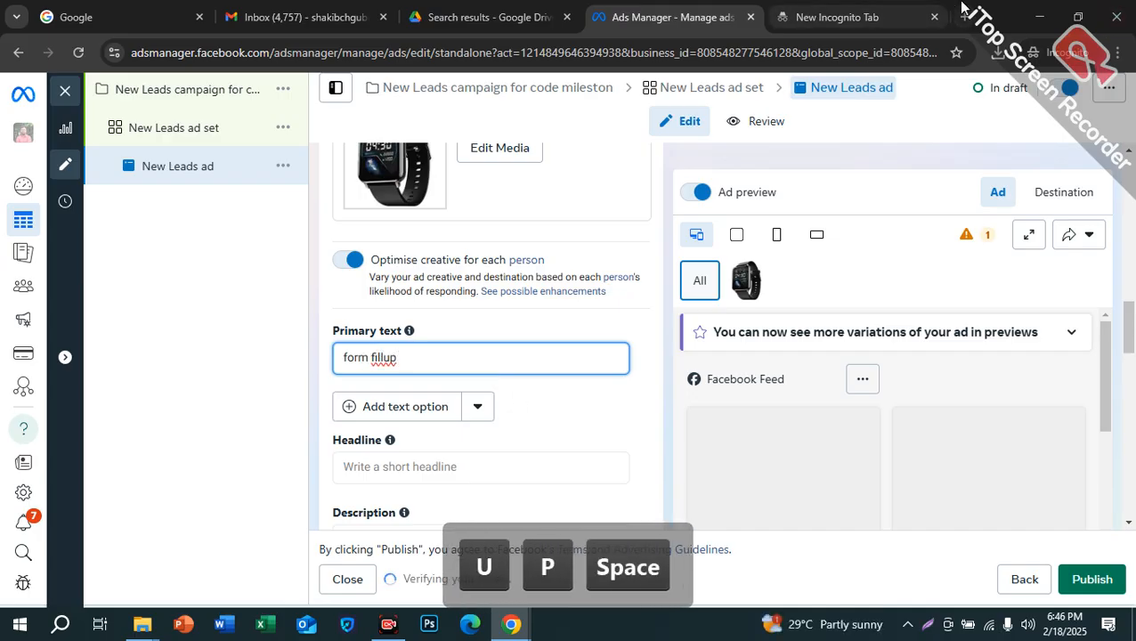
pyautogui.write('fa')
pyautogui.press('Return')
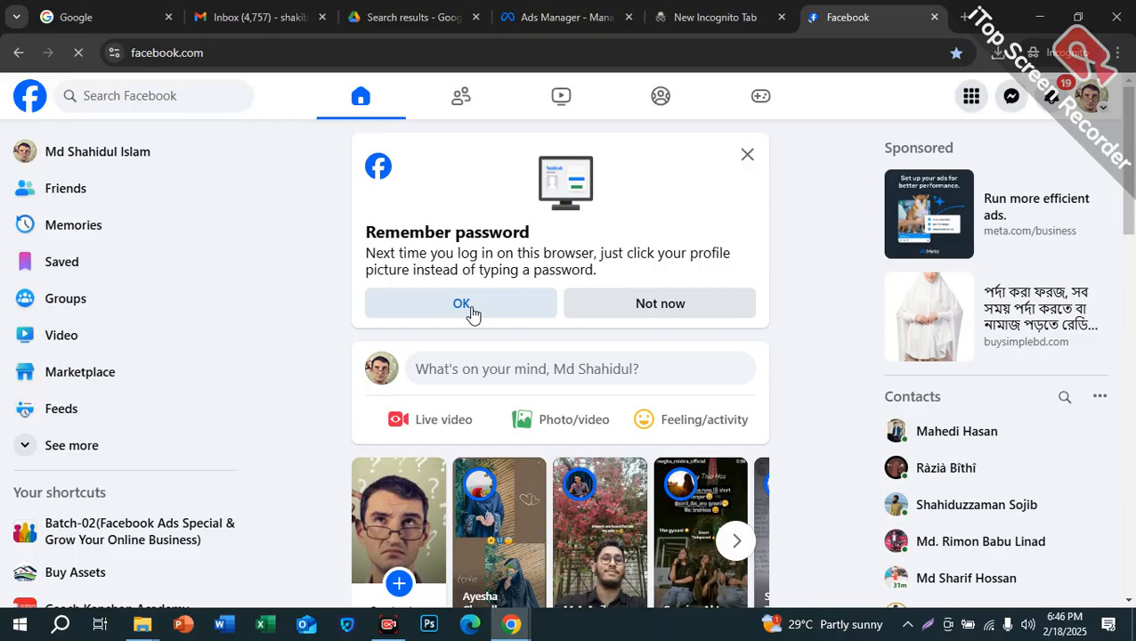
pyautogui.click(465, 304)
# Search Facebook for "code milestone" and open the Code Milestone page
pyautogui.click(145, 100)
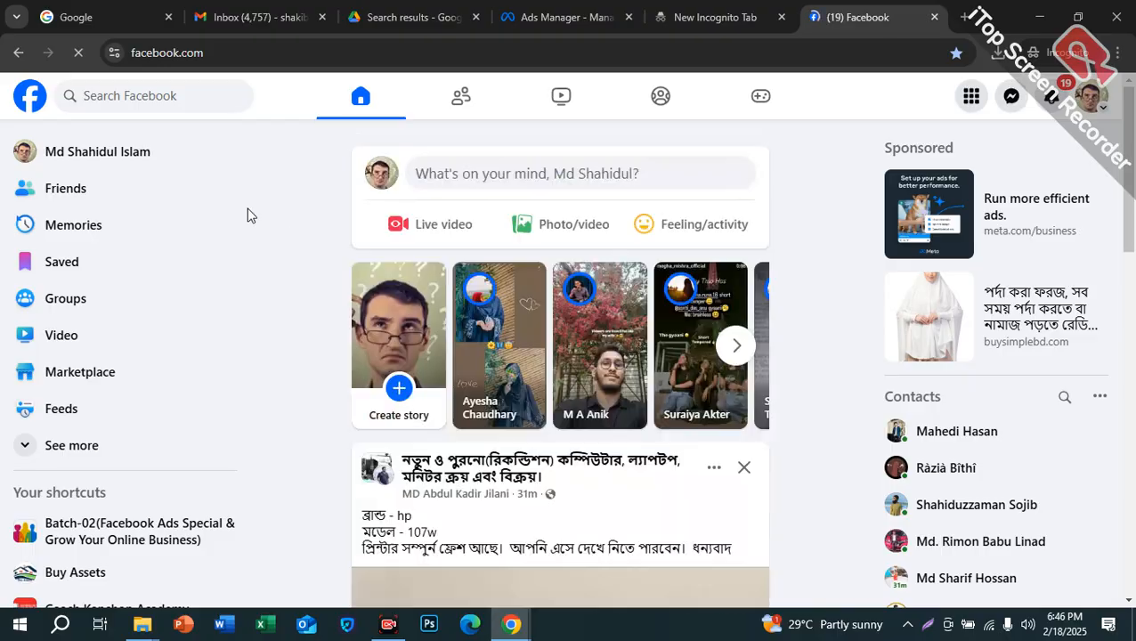
pyautogui.write('c')
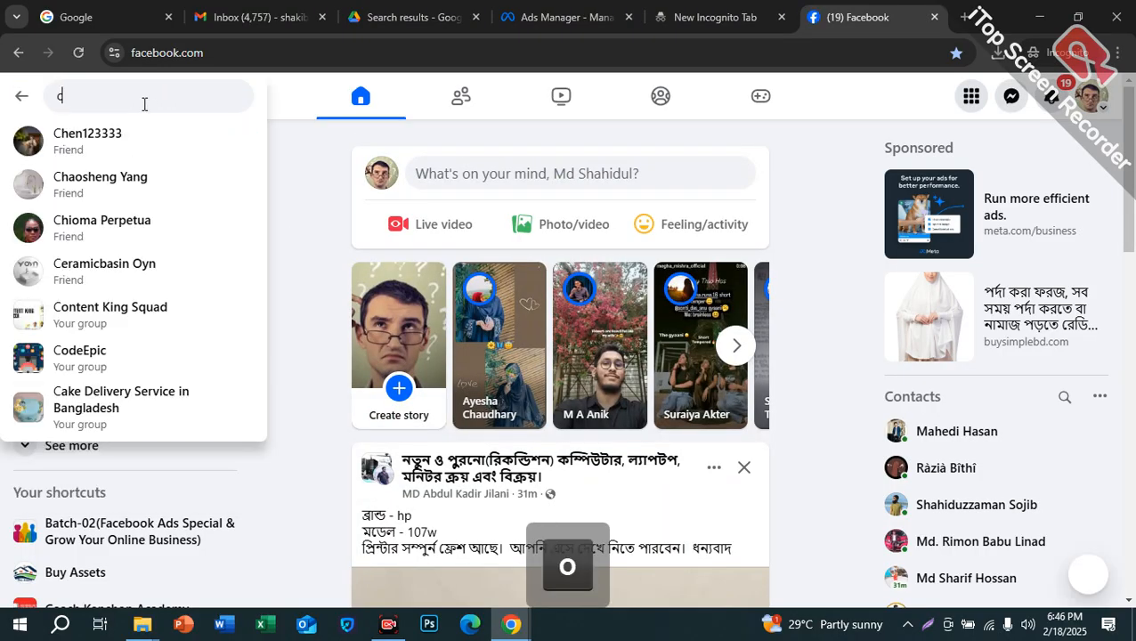
pyautogui.write('ode mile')
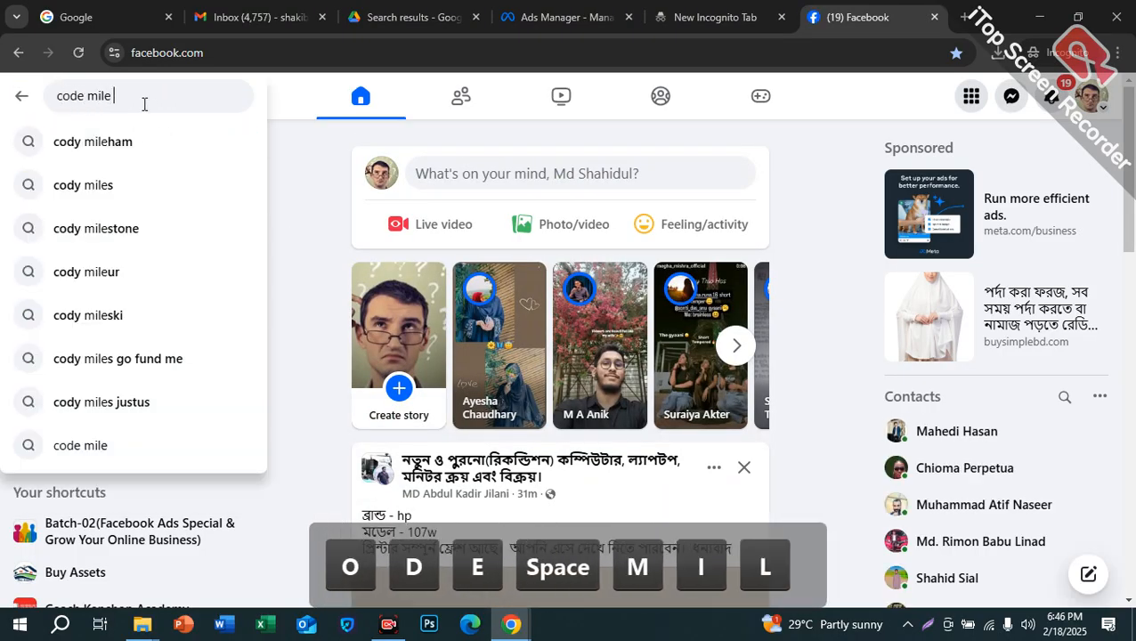
pyautogui.write('st')
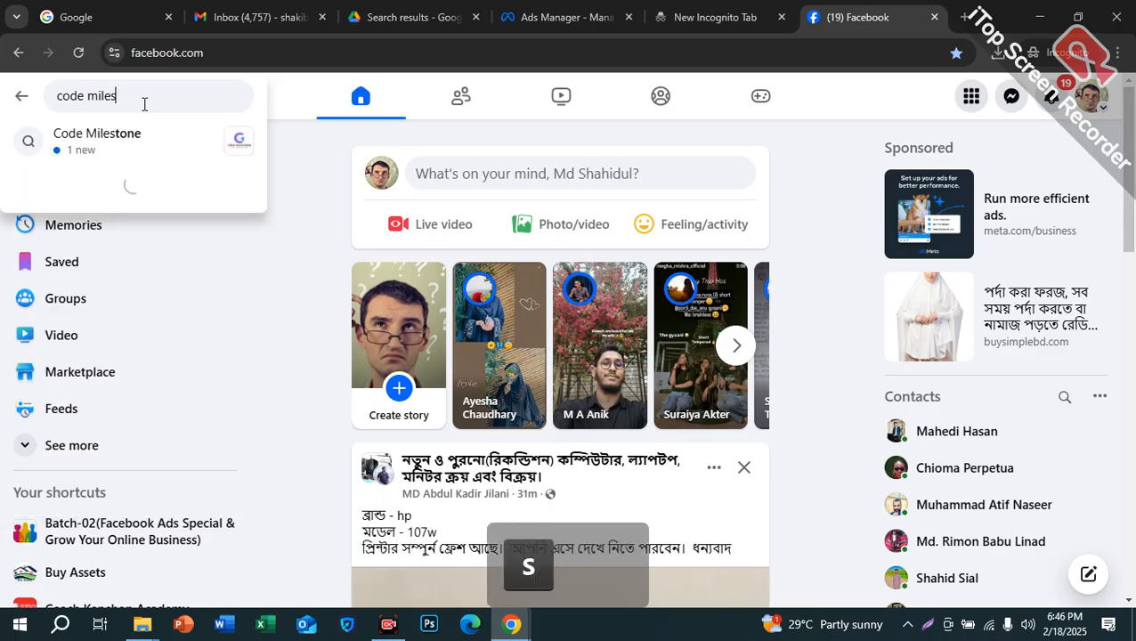
pyautogui.press('Down')
pyautogui.press('Return')
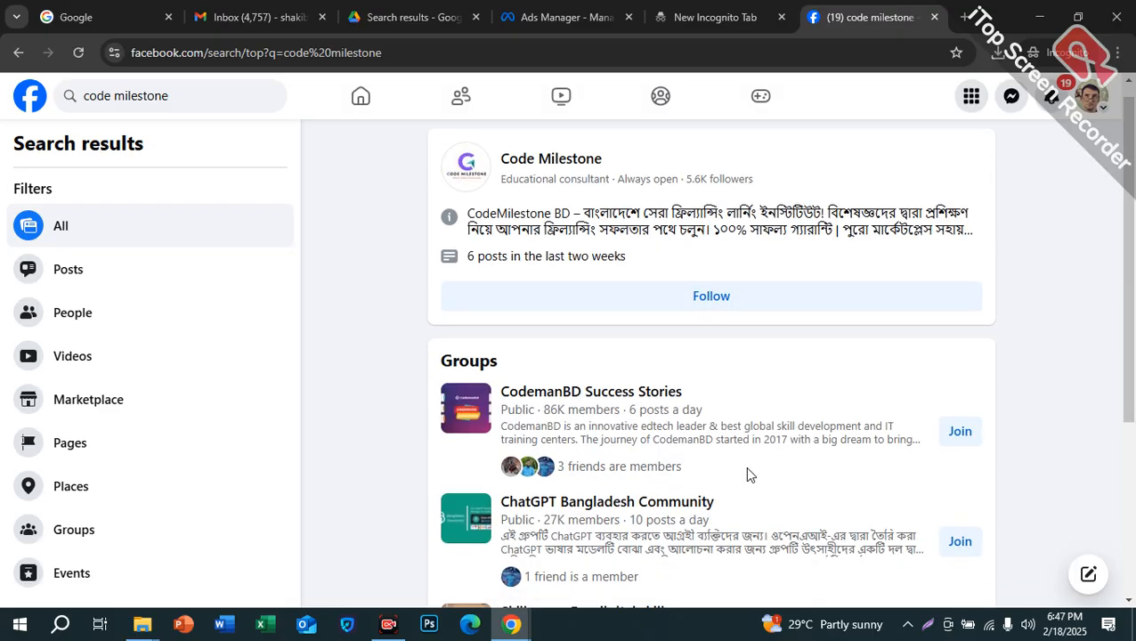
pyautogui.click(559, 190)
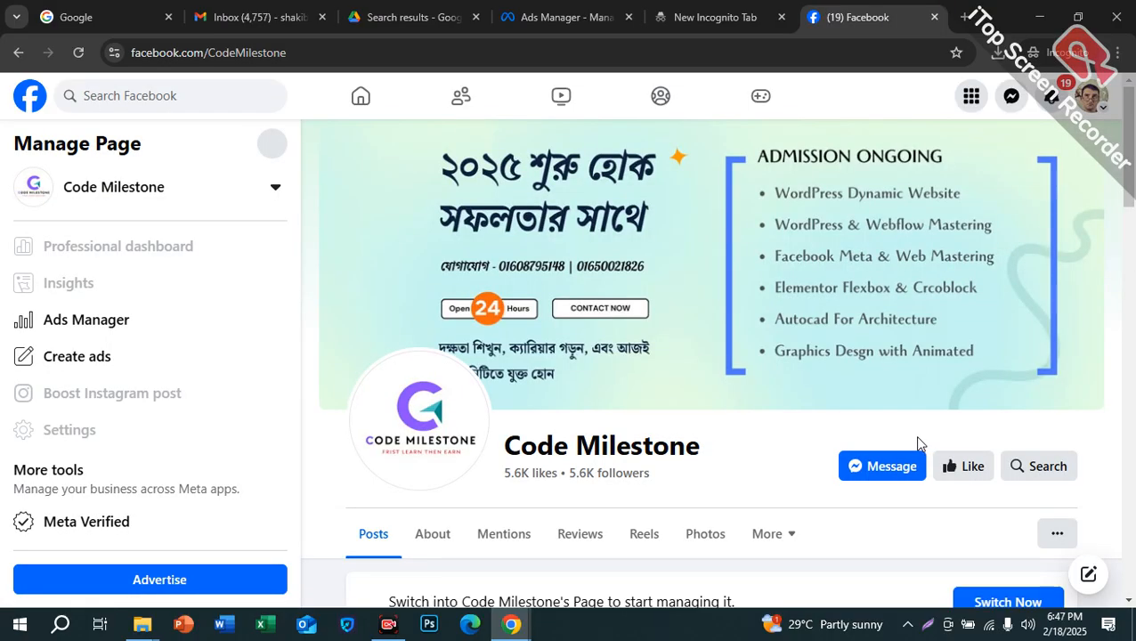
# Expand the Code Milestone post from 11 February at 19:57 and copy its full text
pyautogui.scroll(-8, 733, 370)
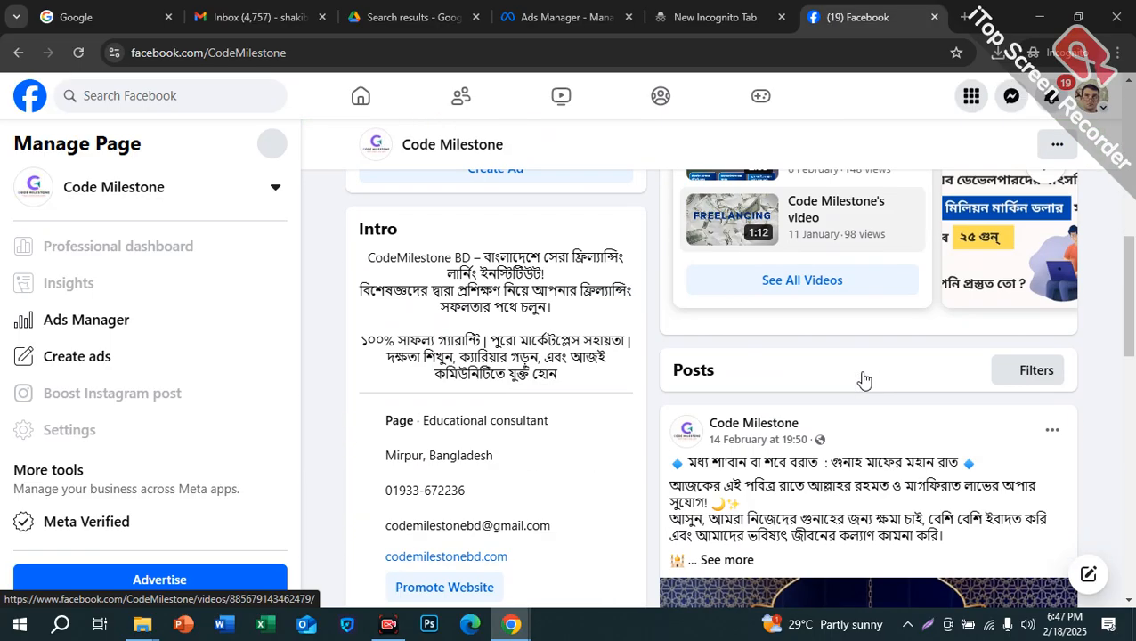
pyautogui.scroll(-10, 863, 381)
pyautogui.scroll(5, 773, 465)
pyautogui.scroll(-5, 769, 454)
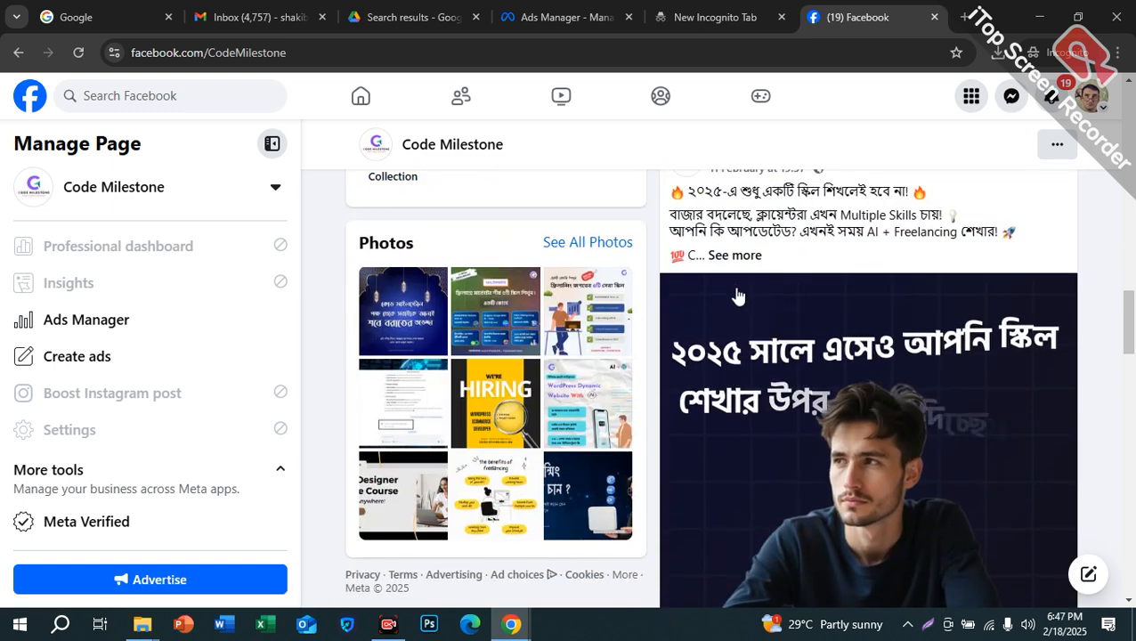
pyautogui.click(734, 255)
pyautogui.scroll(1, 810, 323)
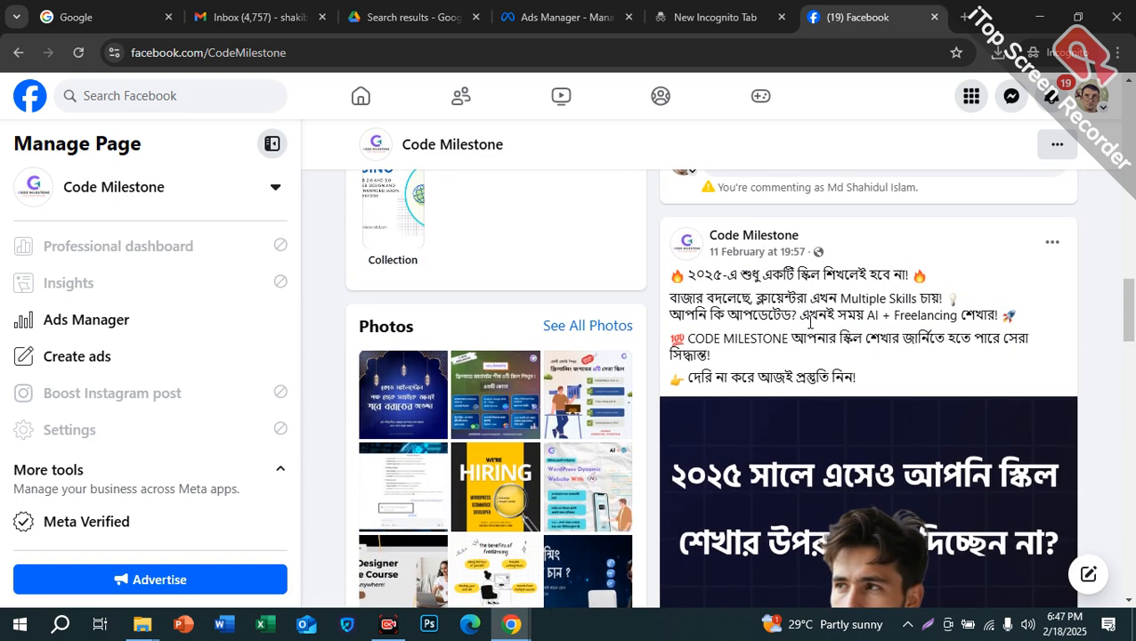
pyautogui.moveTo(870, 383); pyautogui.dragTo(674, 272)
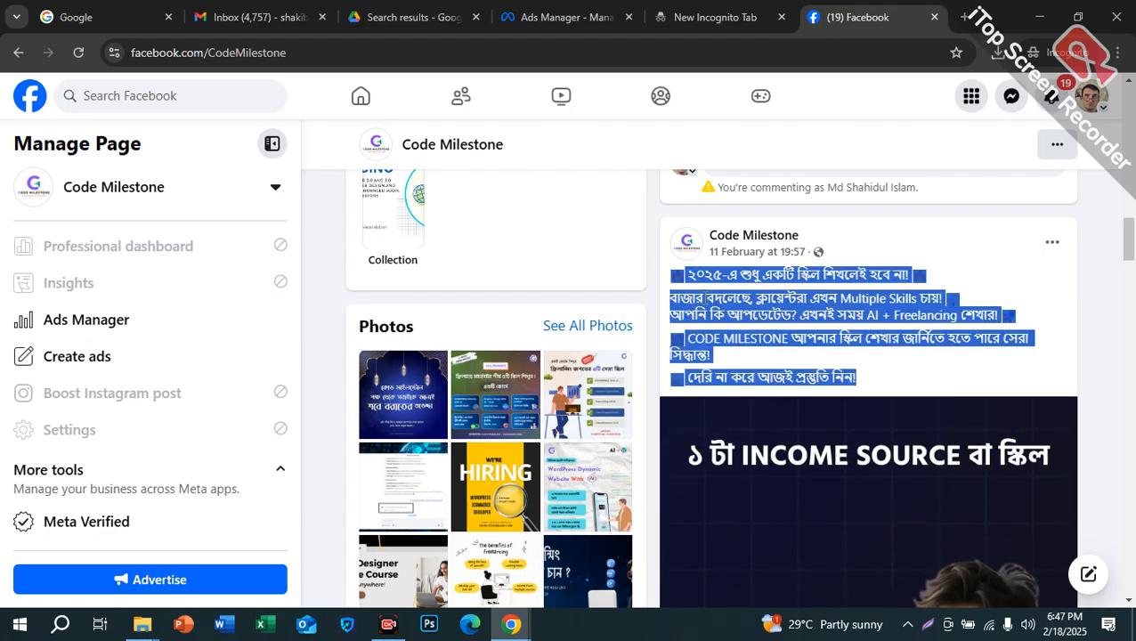
pyautogui.rightClick(712, 301)
pyautogui.click(735, 317)
# Copy the full text of the Code Milestone post with the "AI with Freelancing" course image
pyautogui.scroll(-10, 751, 354)
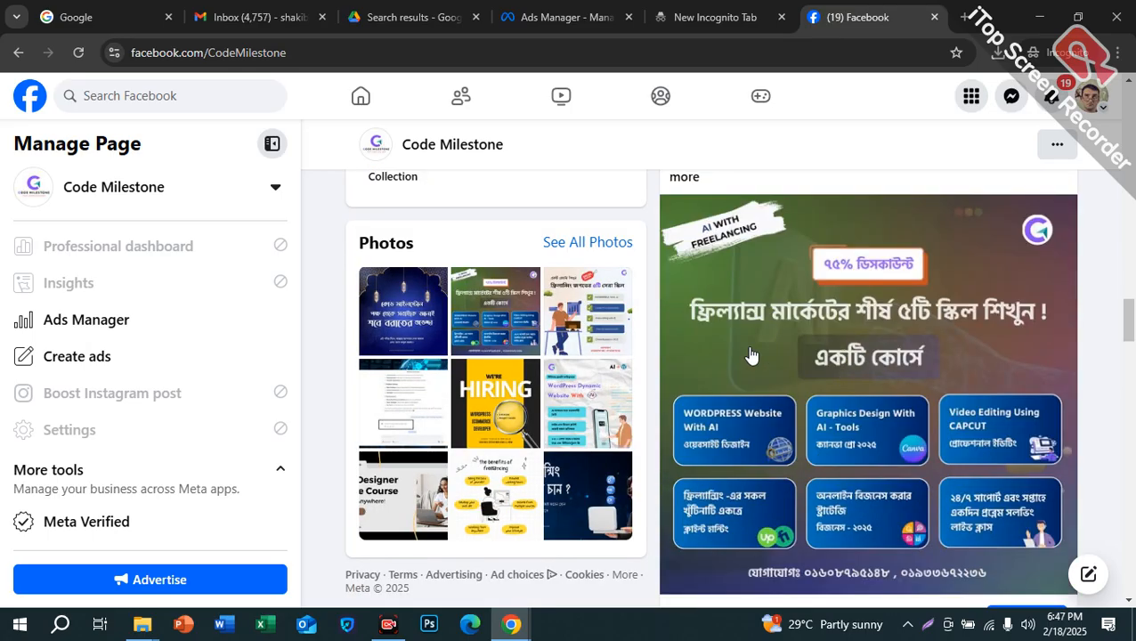
pyautogui.scroll(3, 750, 354)
pyautogui.moveTo(666, 314); pyautogui.dragTo(1073, 407)
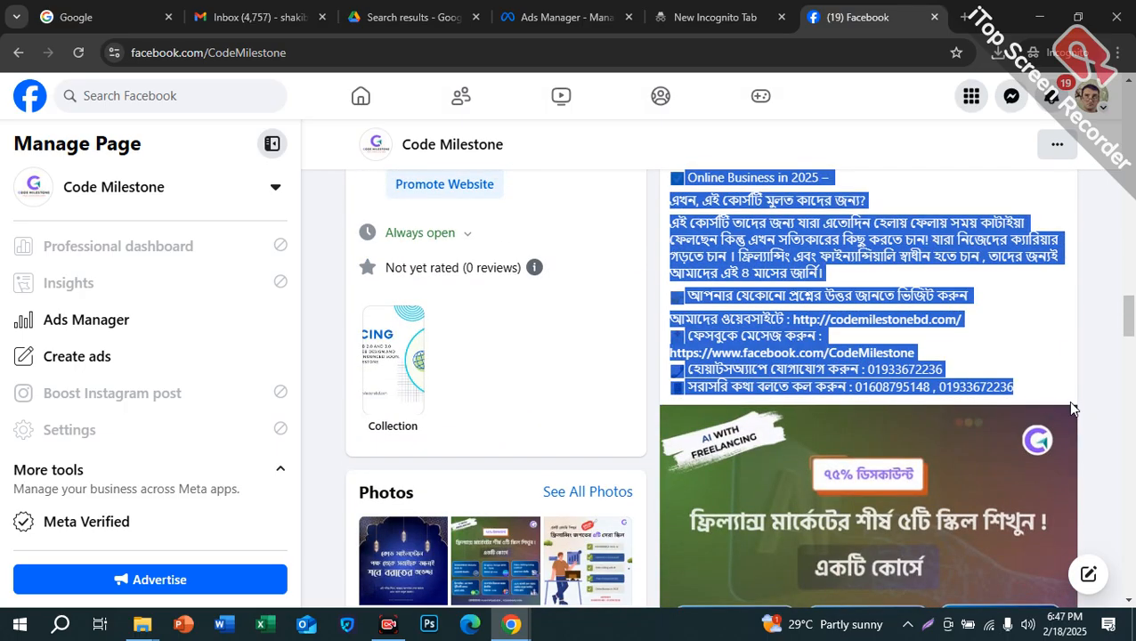
pyautogui.rightClick(818, 259)
pyautogui.click(784, 270)
# Return to Ads Manager and replace the ad's primary text with the copied course post text
pyautogui.click(485, 12)
pyautogui.click(512, 13)
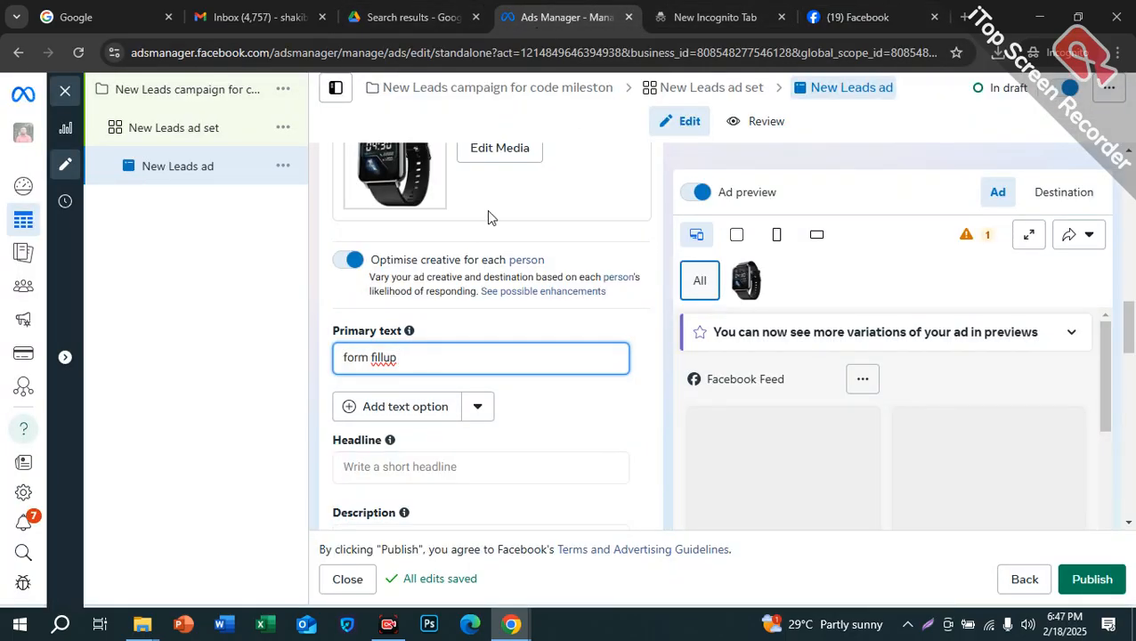
pyautogui.tripleClick(475, 352)
pyautogui.hotkey('ctrl', 'v')
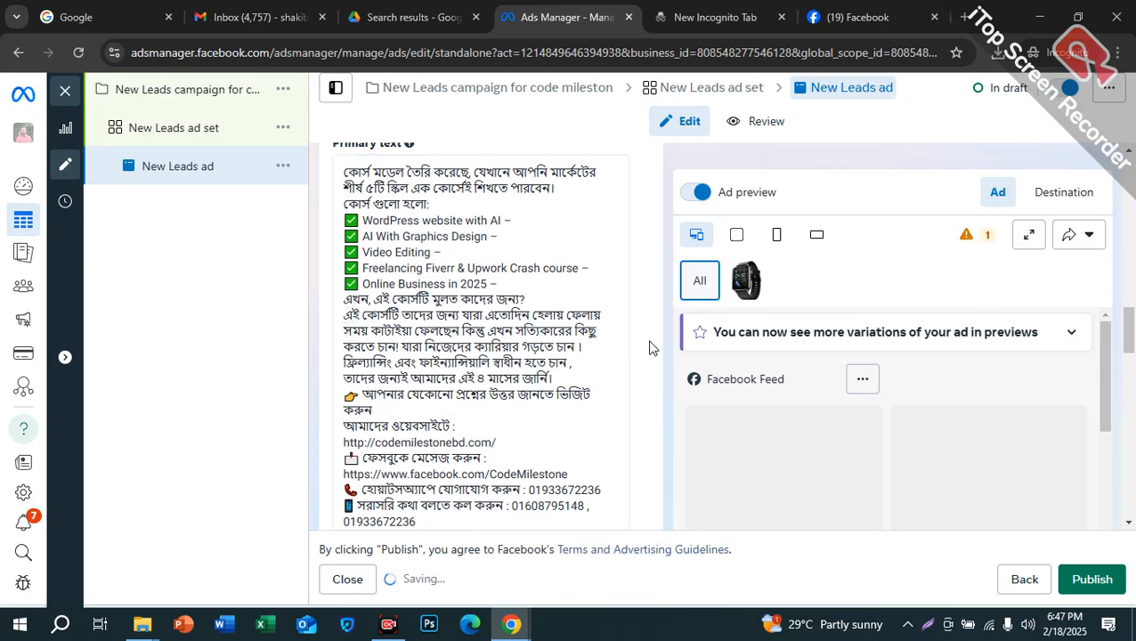
# Check the area below the course post's image on the Code Milestone page, and return to the ad's empty headline
pyautogui.scroll(-5, 623, 365)
pyautogui.click(386, 214)
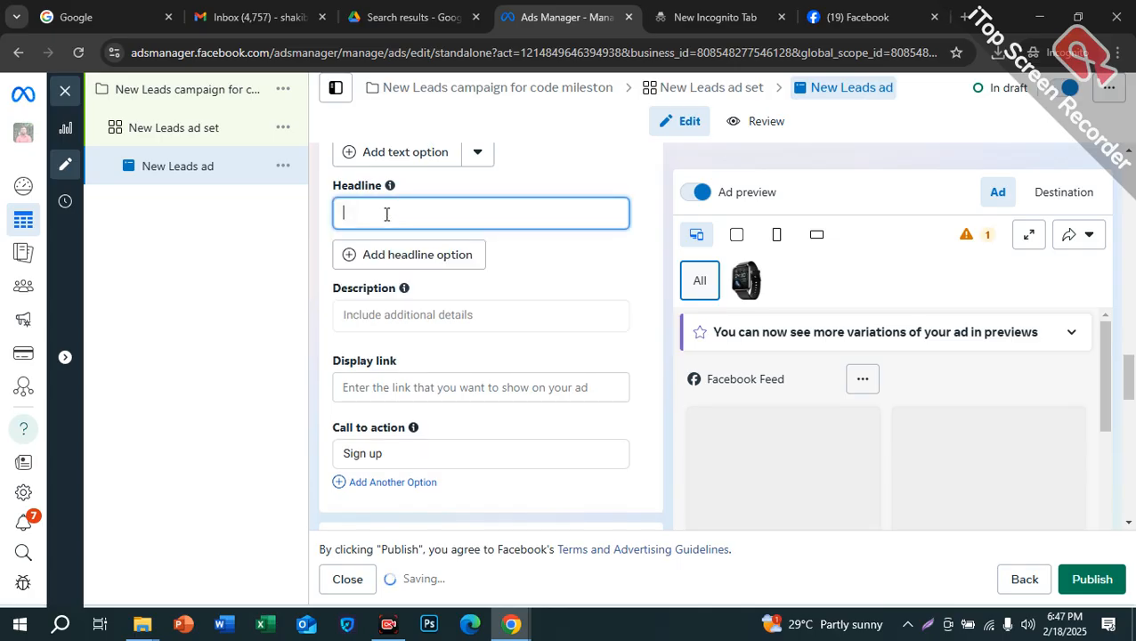
pyautogui.click(857, 17)
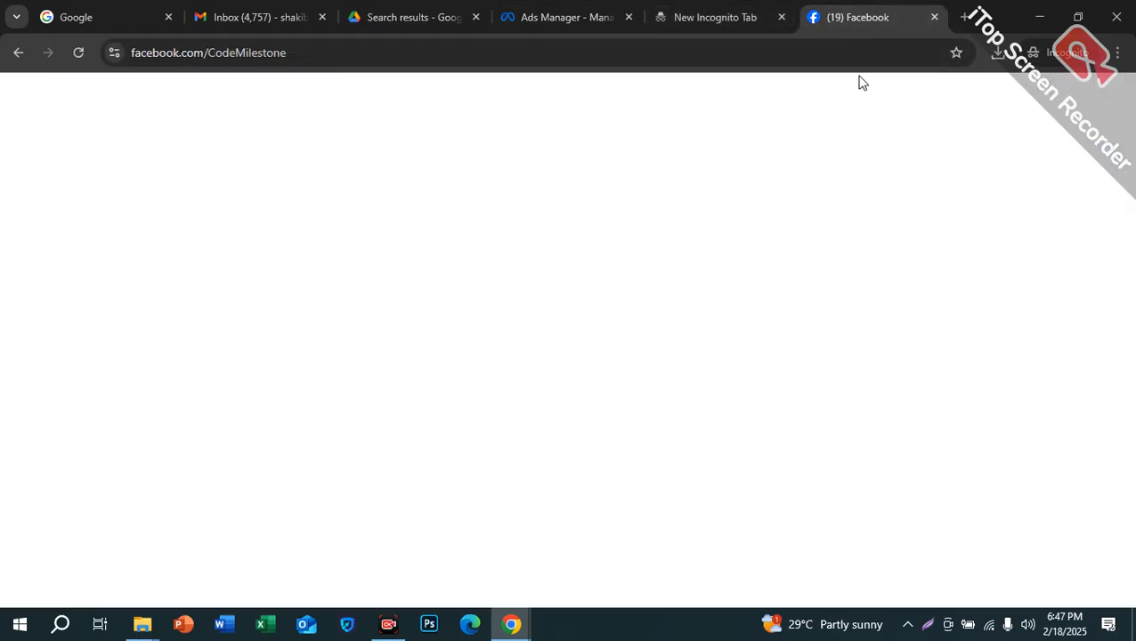
pyautogui.scroll(-3, 709, 496)
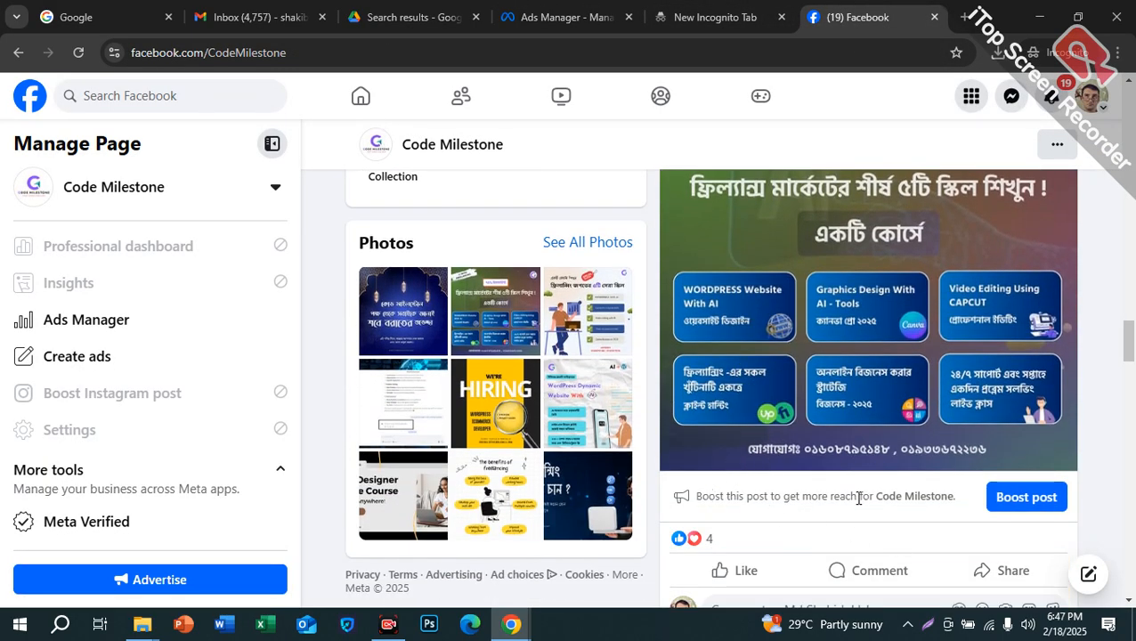
pyautogui.click(574, 17)
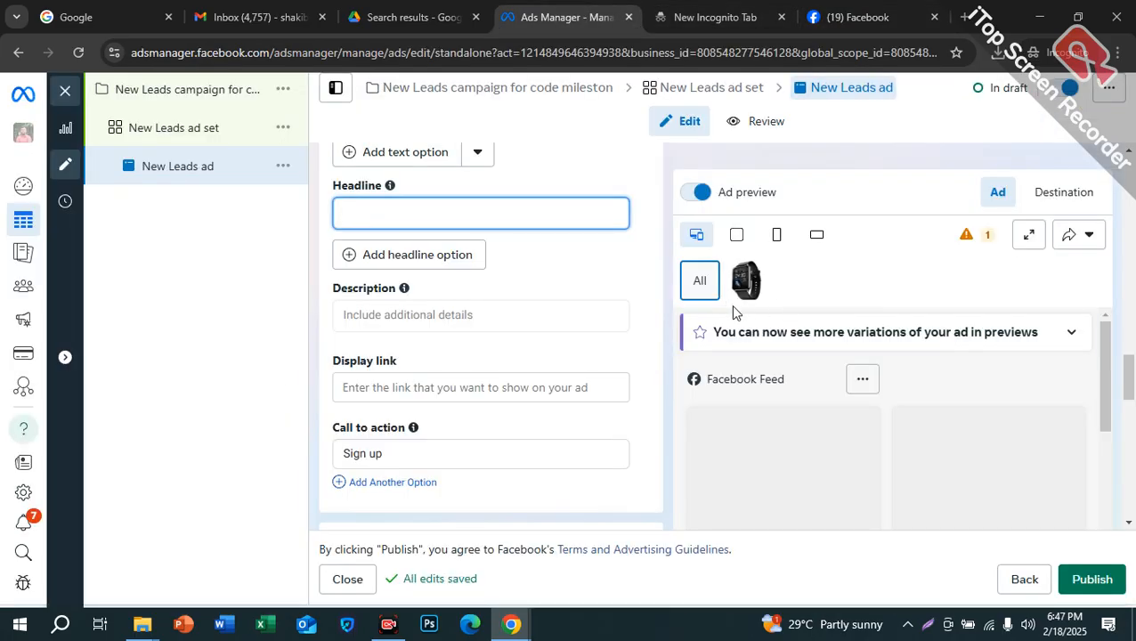
# Preview the smartwatch variation of the ad in the Facebook and Instagram feeds
pyautogui.click(746, 283)
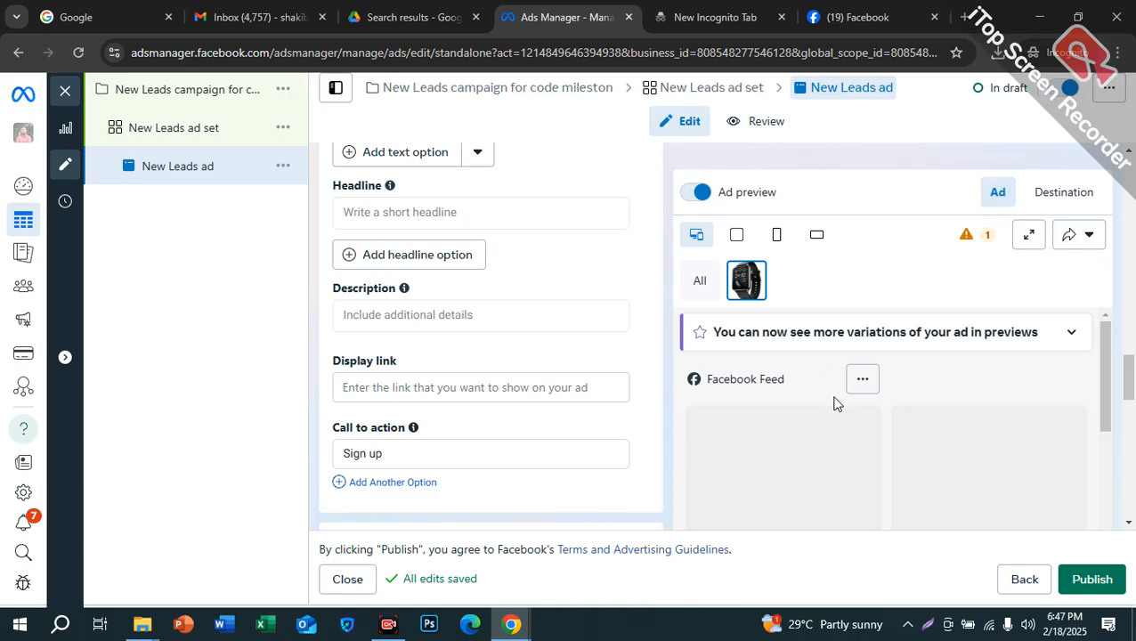
pyautogui.scroll(-5, 836, 401)
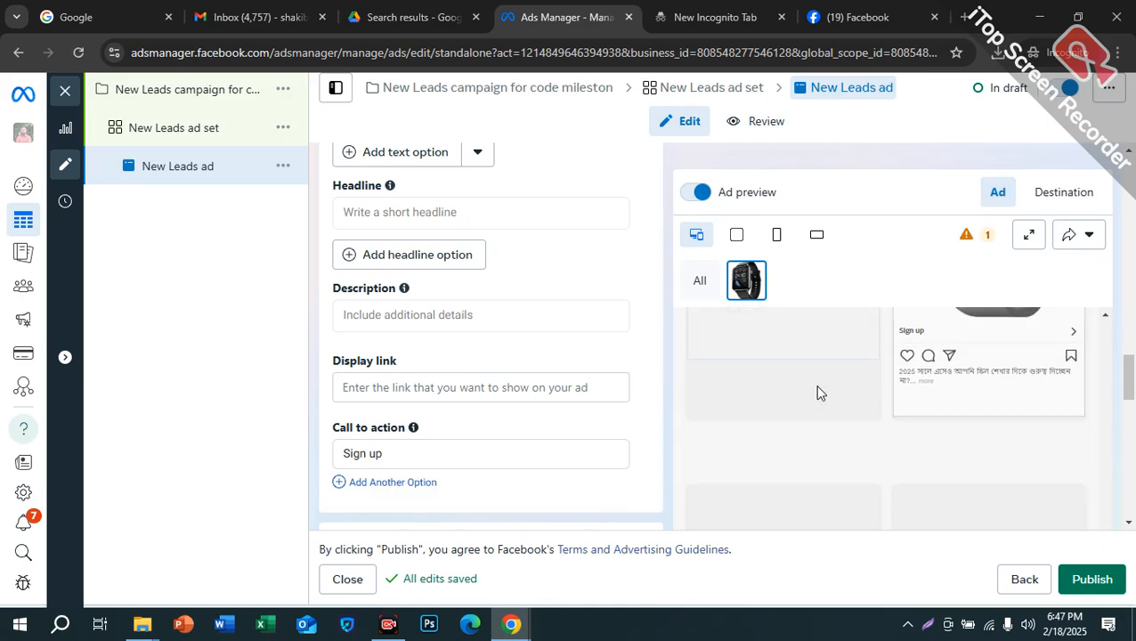
pyautogui.scroll(1, 877, 390)
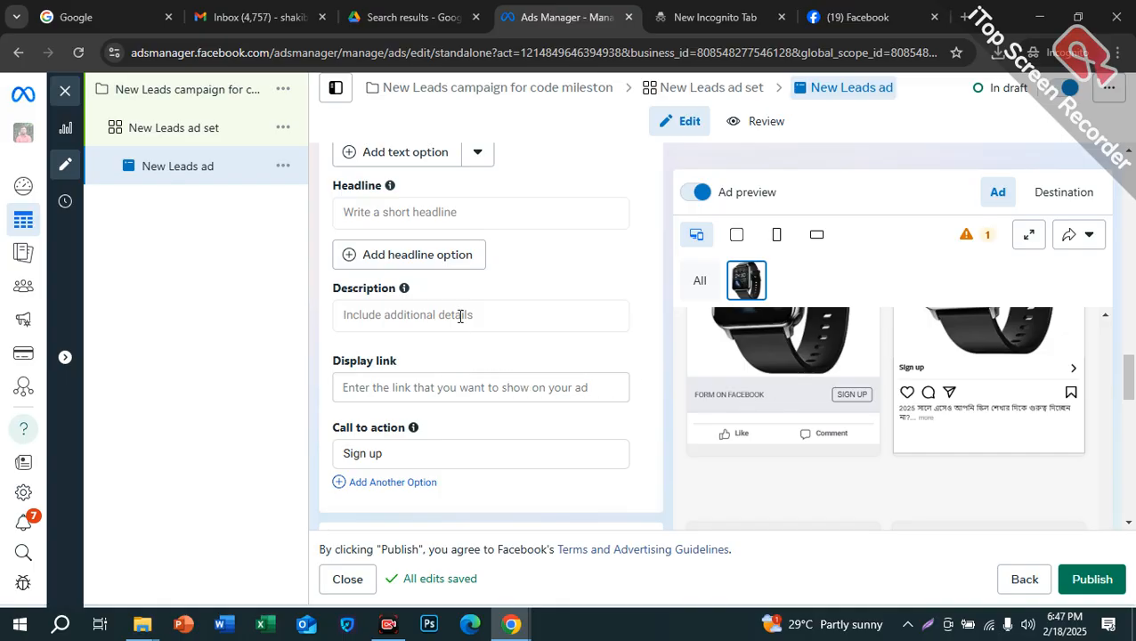
# Enter "get 75 % Discount" as the ad's headline
pyautogui.click(441, 213)
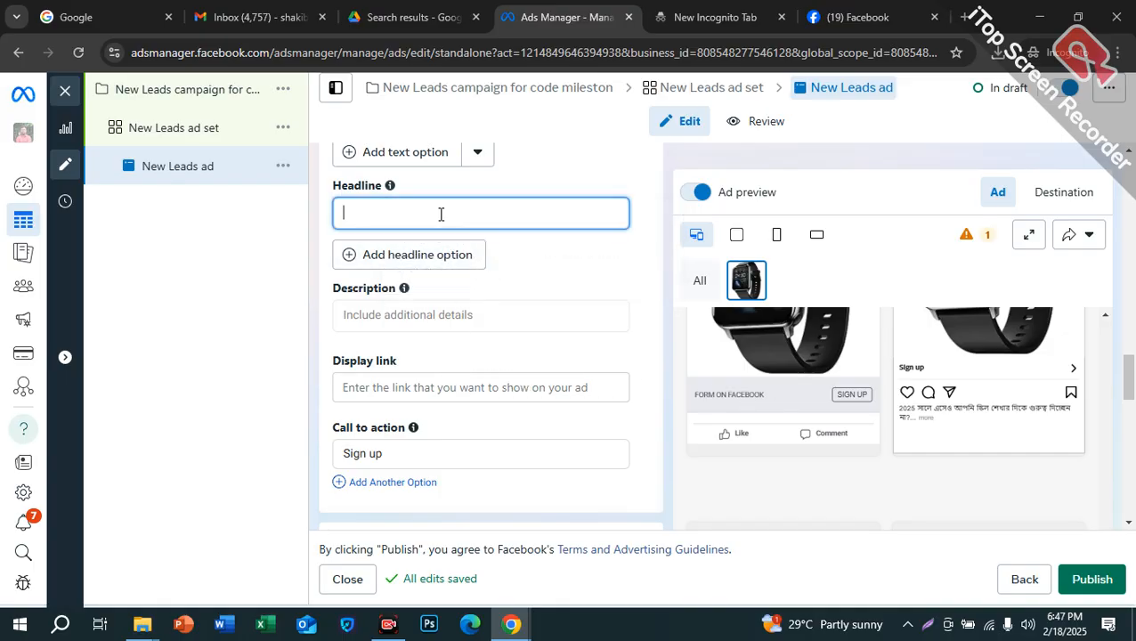
pyautogui.write('ds')
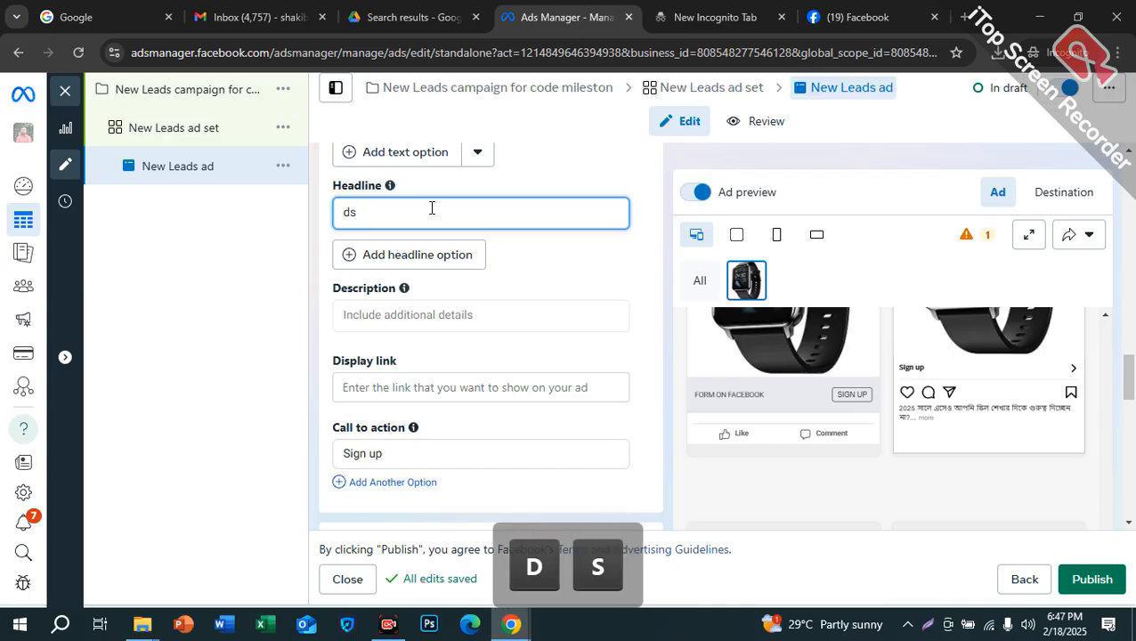
pyautogui.press('BackSpace')
pyautogui.press('BackSpace')
pyautogui.write('ger')
pyautogui.press('BackSpace')
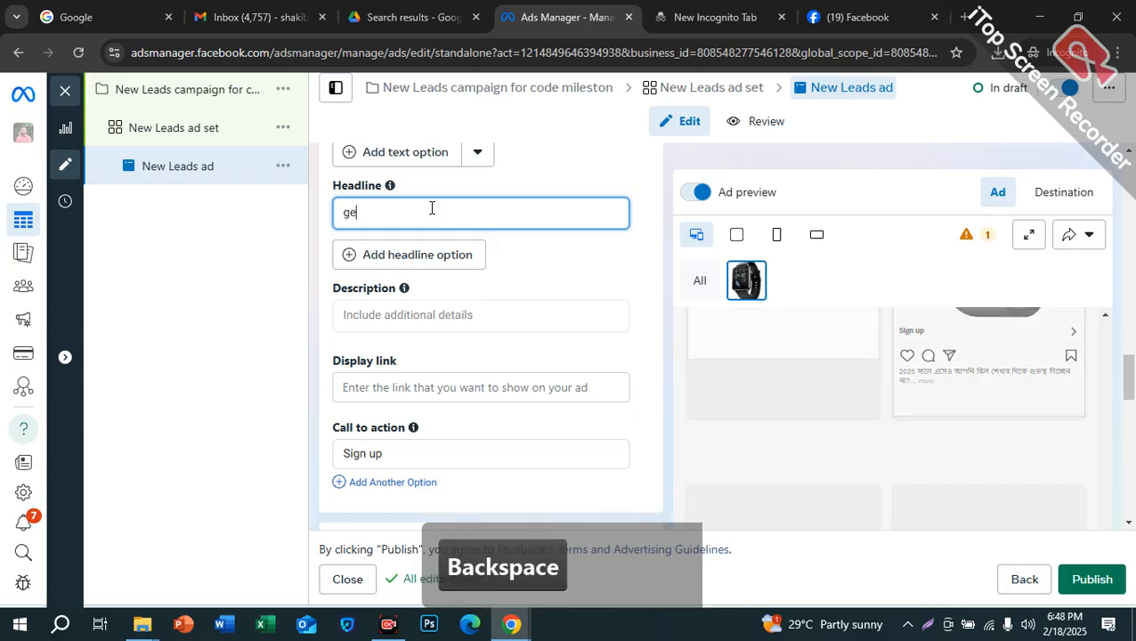
pyautogui.press('BackSpace')
pyautogui.write('Geet')
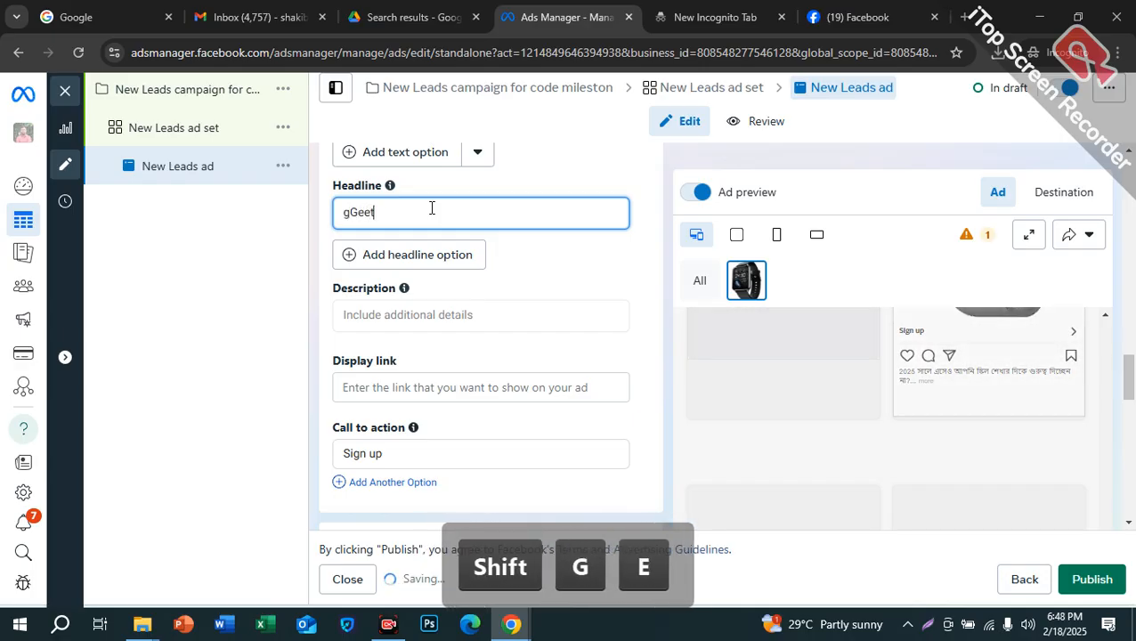
pyautogui.press('BackSpace')
pyautogui.press('BackSpace')
pyautogui.press('BackSpace')
pyautogui.press('BackSpace')
pyautogui.write('et ')
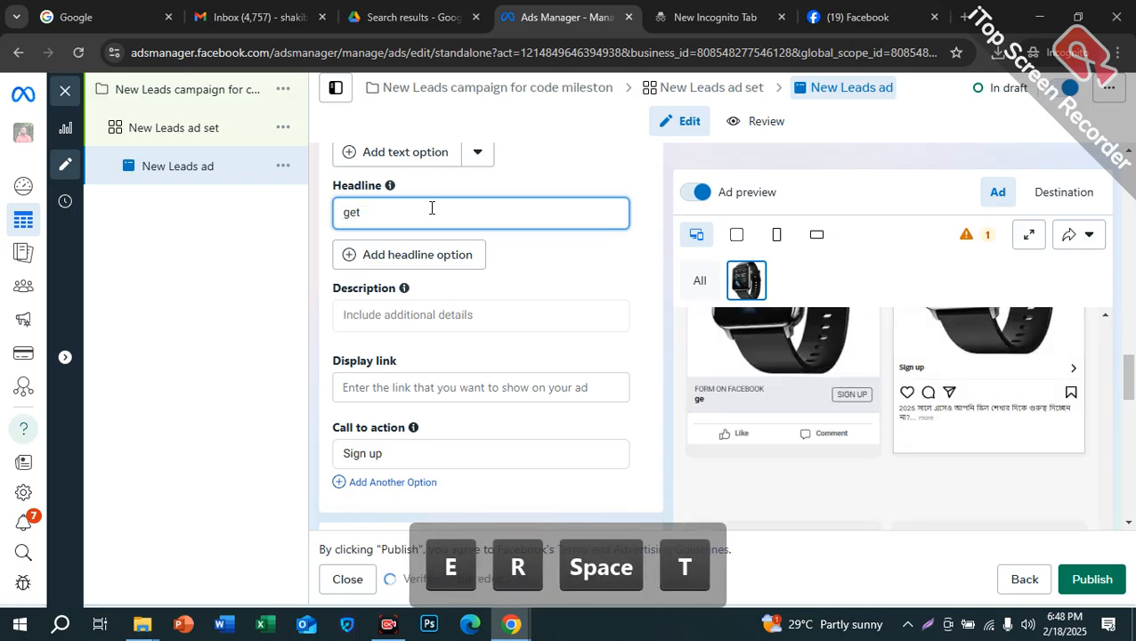
pyautogui.write('75 % D')
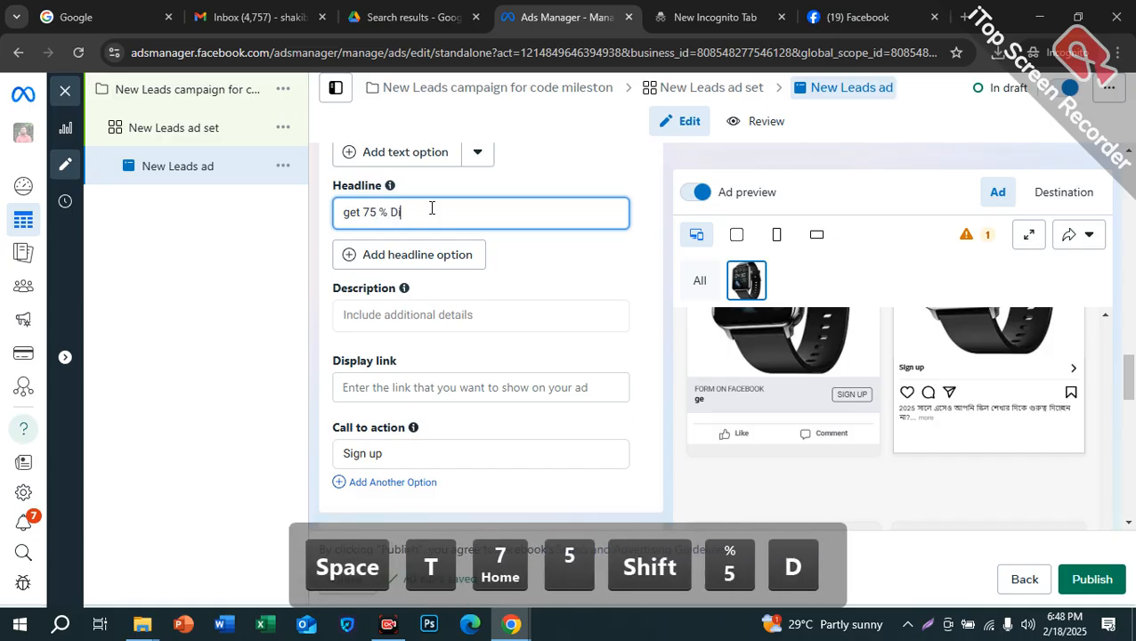
pyautogui.write('iscount')
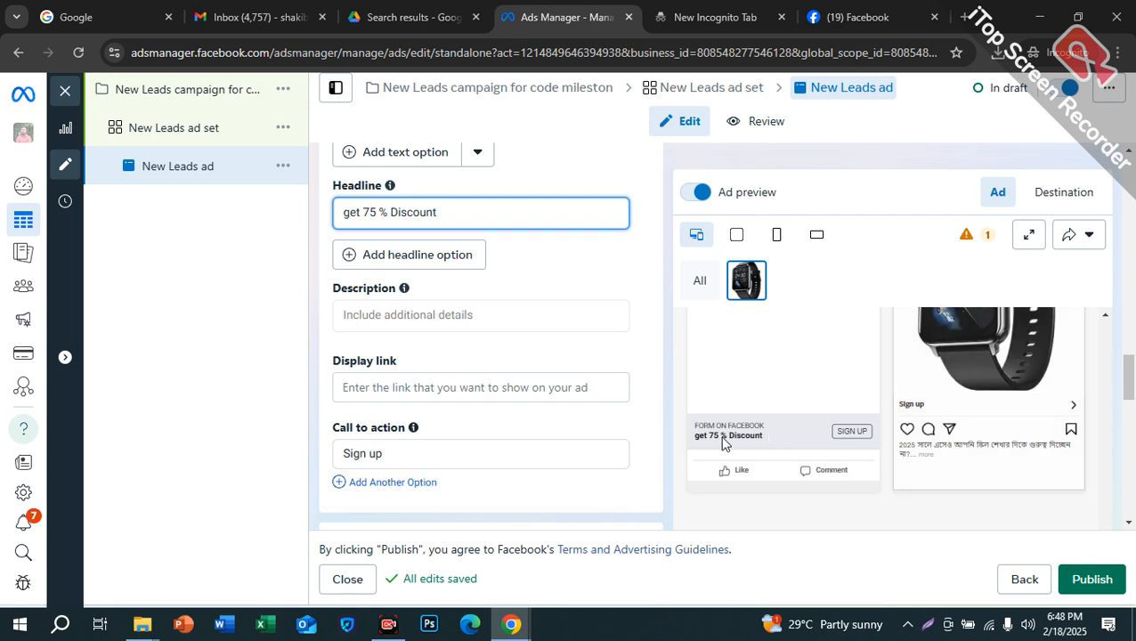
# Leave the optional description and display link empty, and set the ad's call to action to Apply now
pyautogui.click(435, 308)
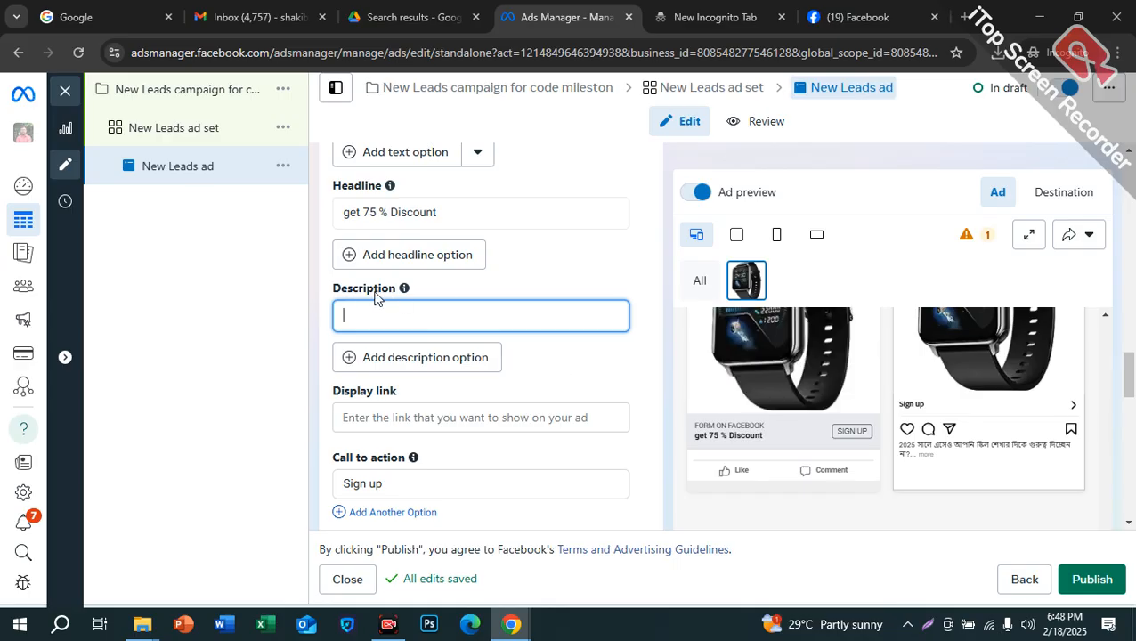
pyautogui.moveTo(405, 290)
pyautogui.scroll(-1, 533, 394)
pyautogui.click(411, 332)
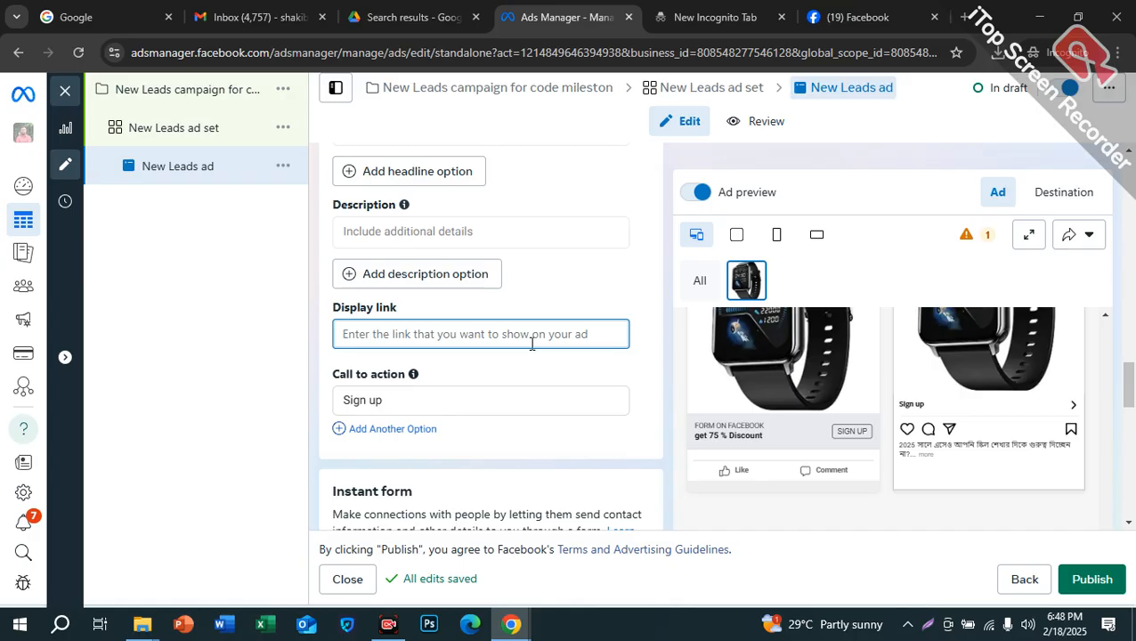
pyautogui.scroll(-1, 615, 377)
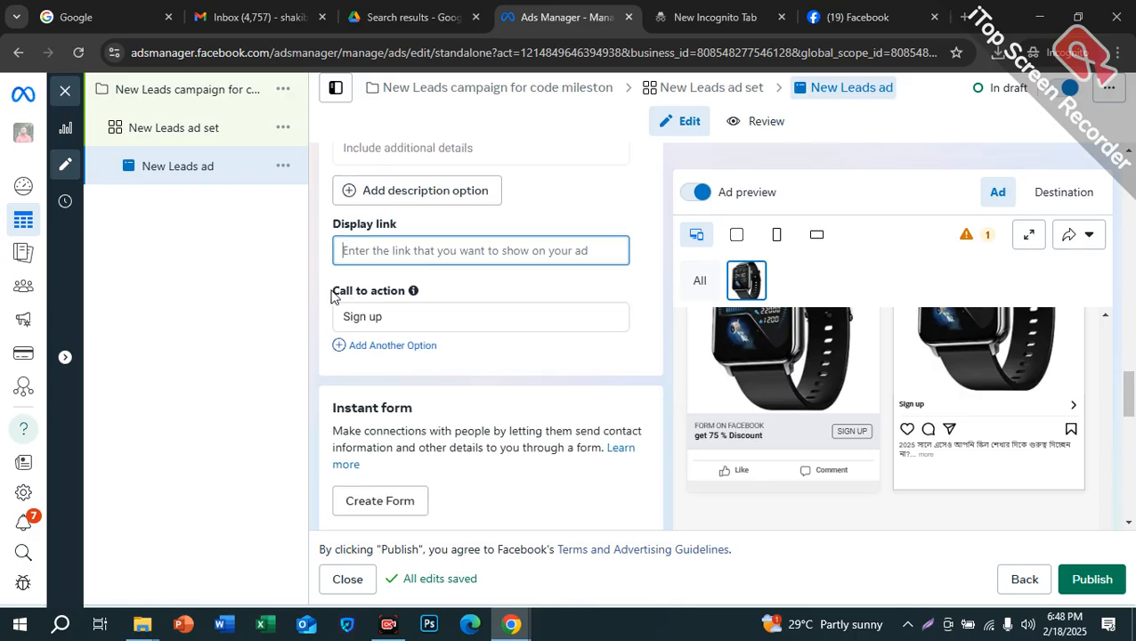
pyautogui.moveTo(331, 298); pyautogui.dragTo(405, 300)
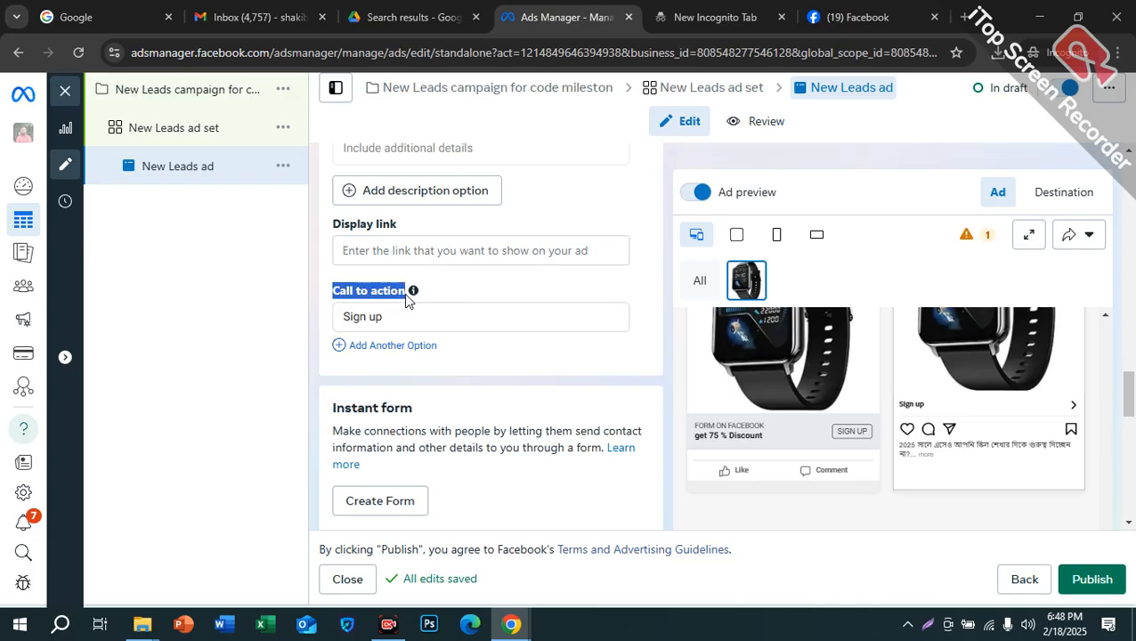
pyautogui.click(451, 291)
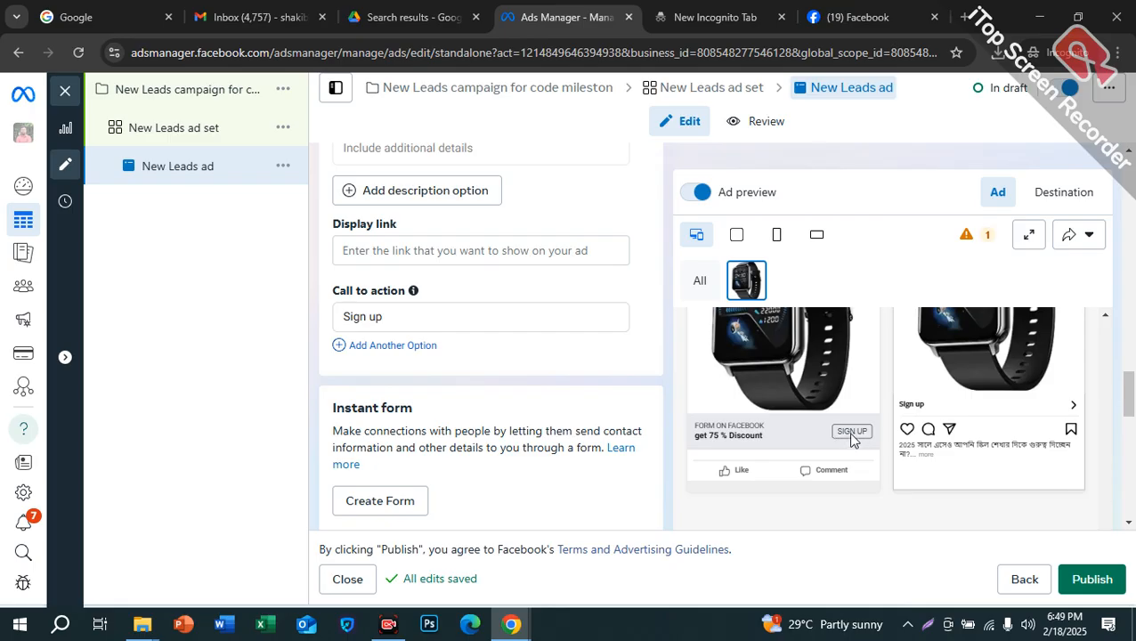
pyautogui.click(425, 318)
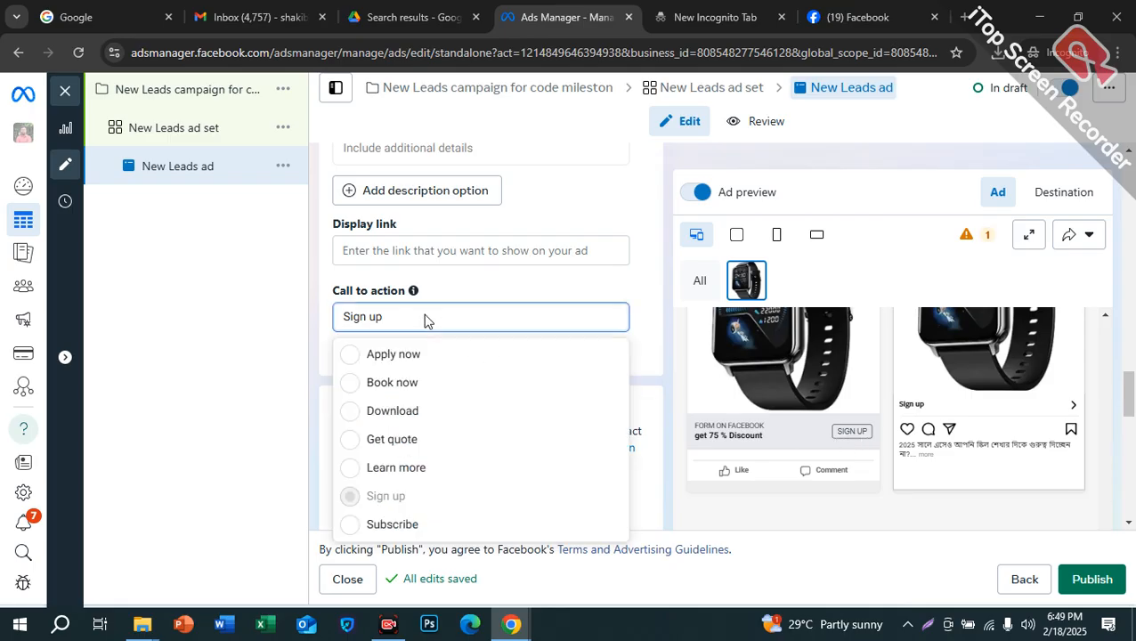
pyautogui.click(415, 358)
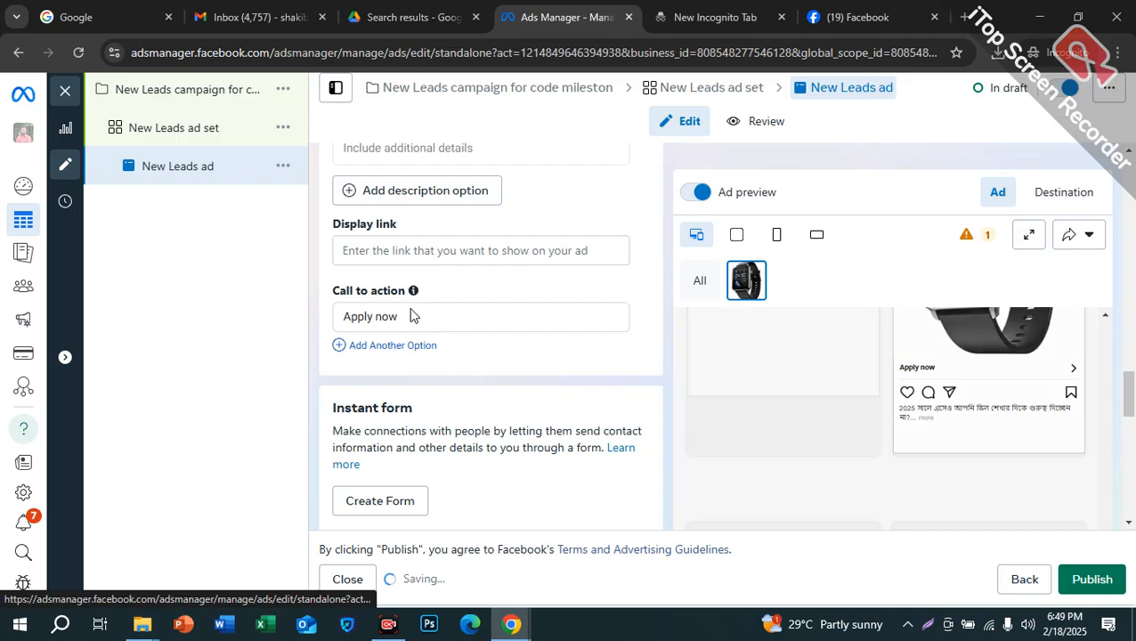
pyautogui.moveTo(330, 293); pyautogui.dragTo(436, 295)
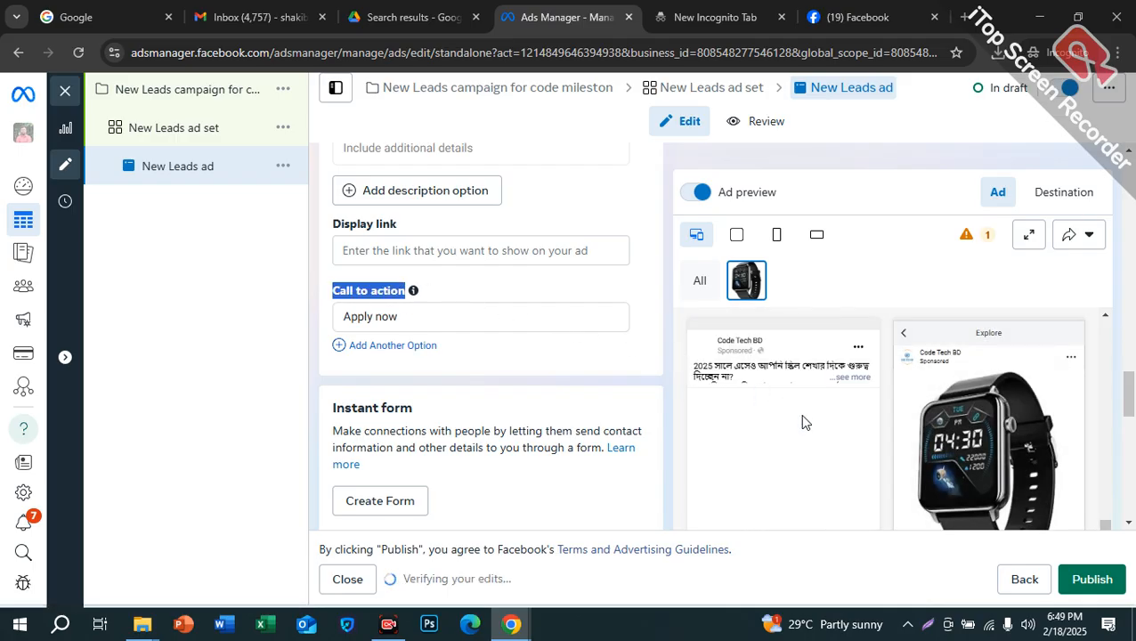
pyautogui.scroll(-3, 767, 434)
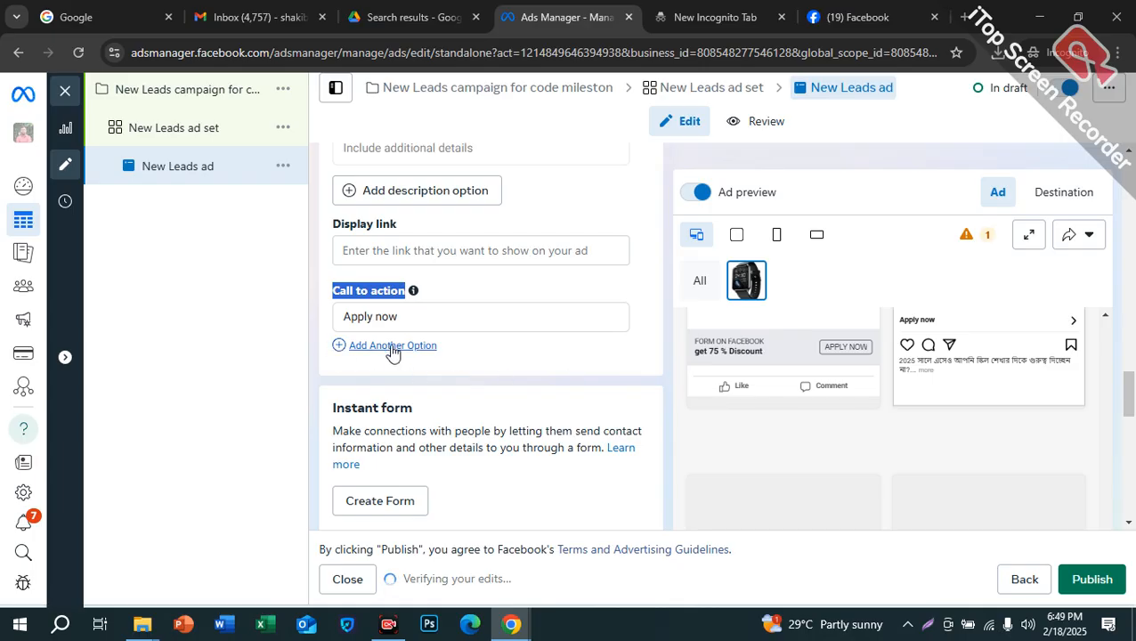
# Expand the full primary text in the ad's Facebook feed preview
pyautogui.scroll(-3, 427, 365)
pyautogui.scroll(5, 622, 336)
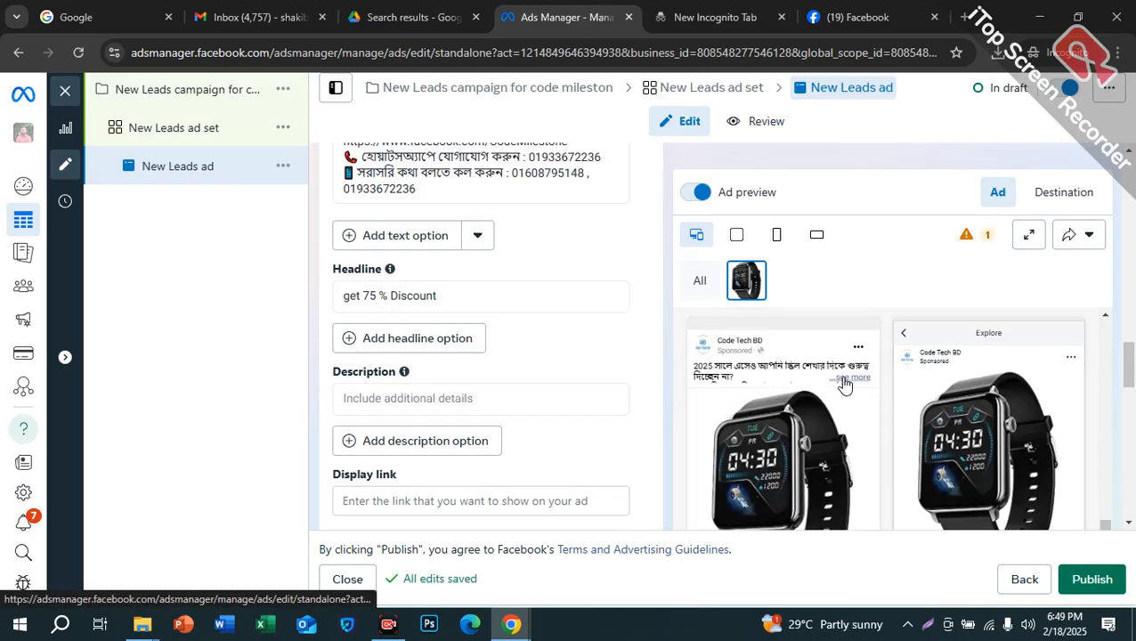
pyautogui.click(844, 383)
pyautogui.scroll(-1, 799, 383)
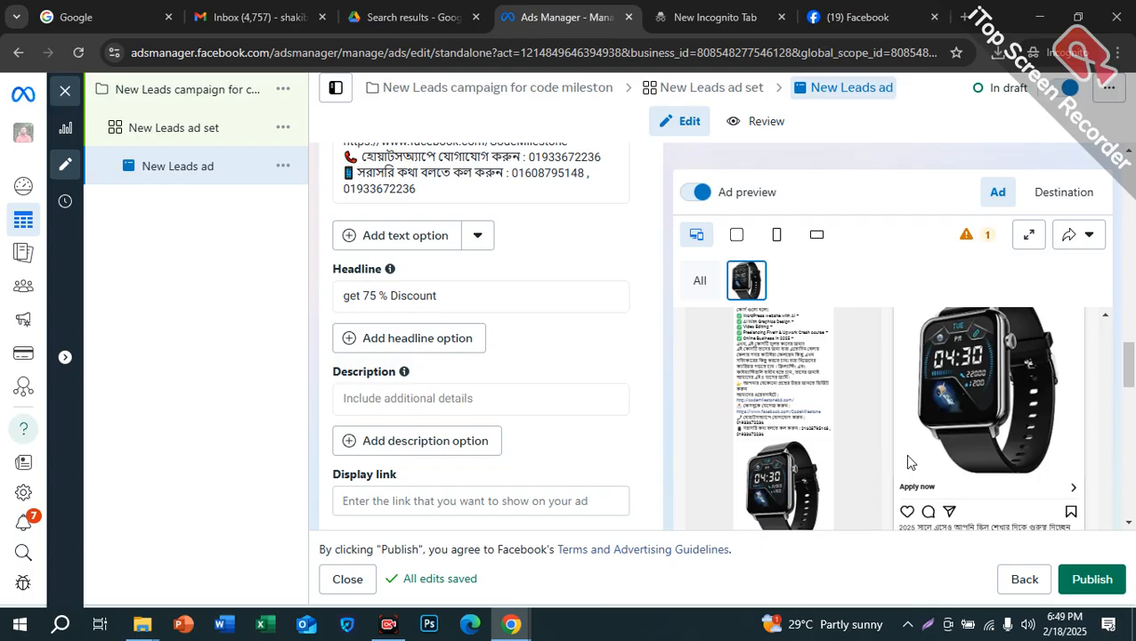
# Preview the existing instant form "lead campaign for code tech bd 11 july" and examine its introduction and course question
pyautogui.scroll(-4, 632, 360)
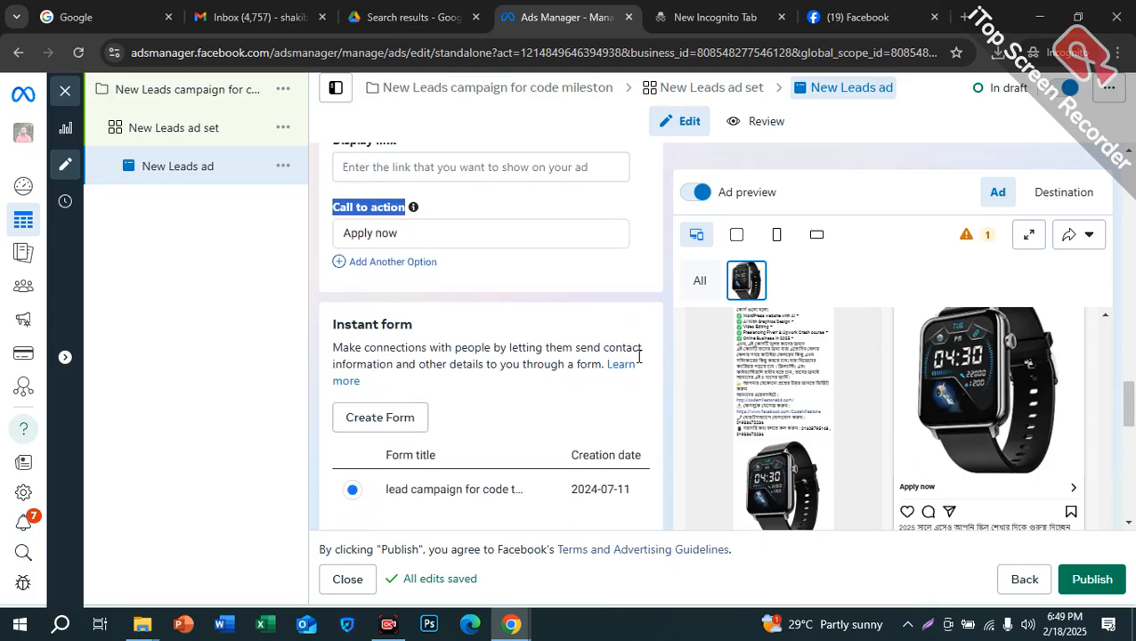
pyautogui.scroll(-2, 623, 383)
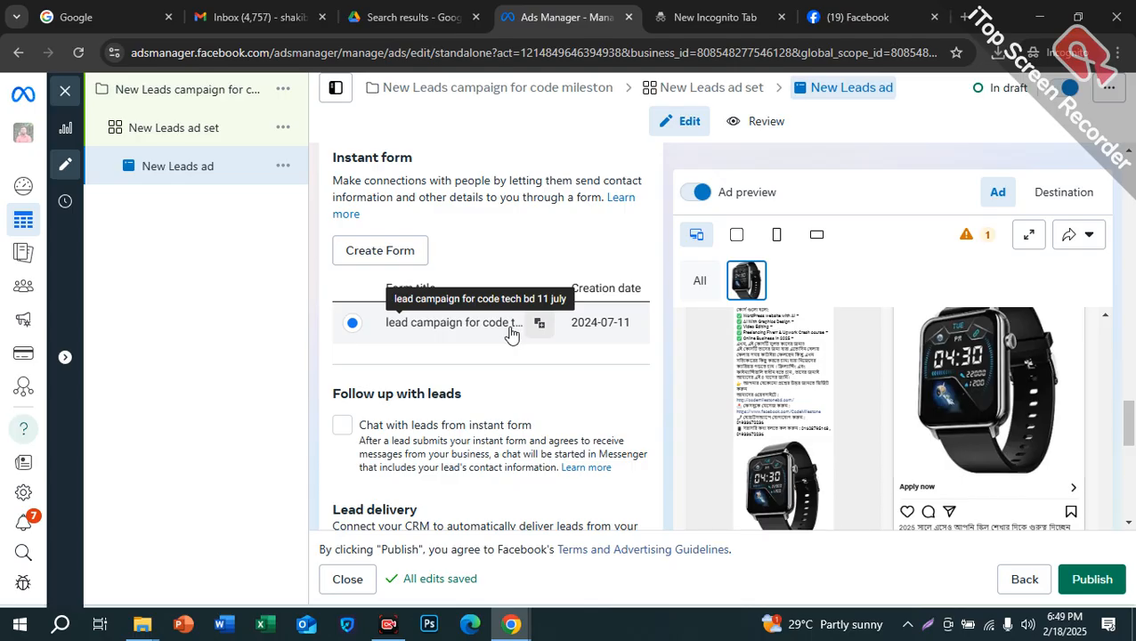
pyautogui.click(474, 331)
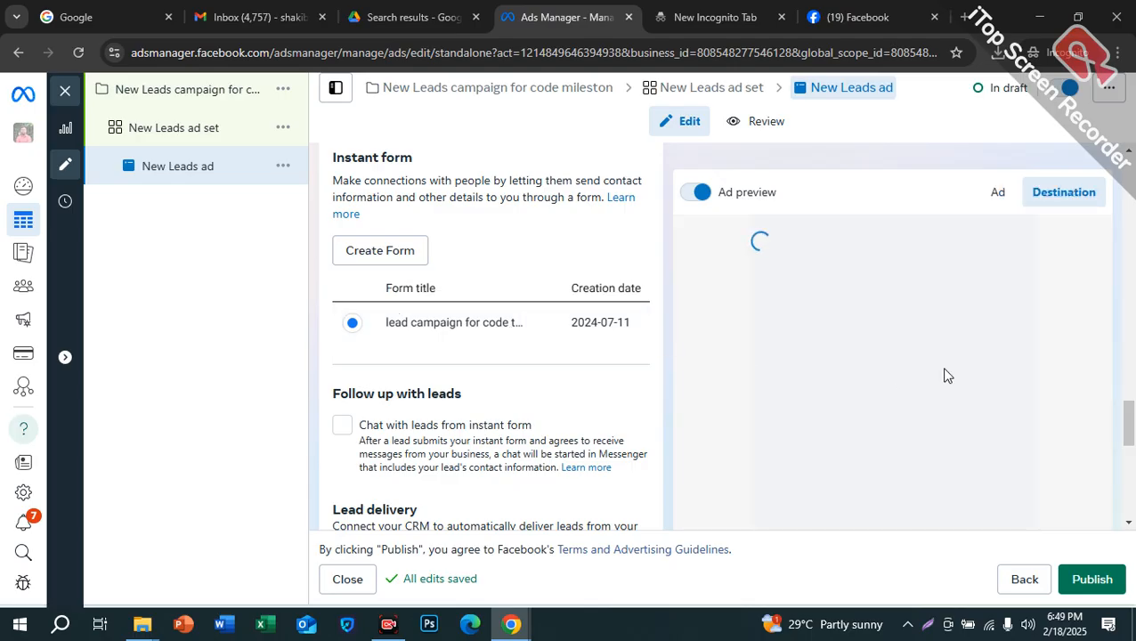
pyautogui.scroll(-2, 852, 383)
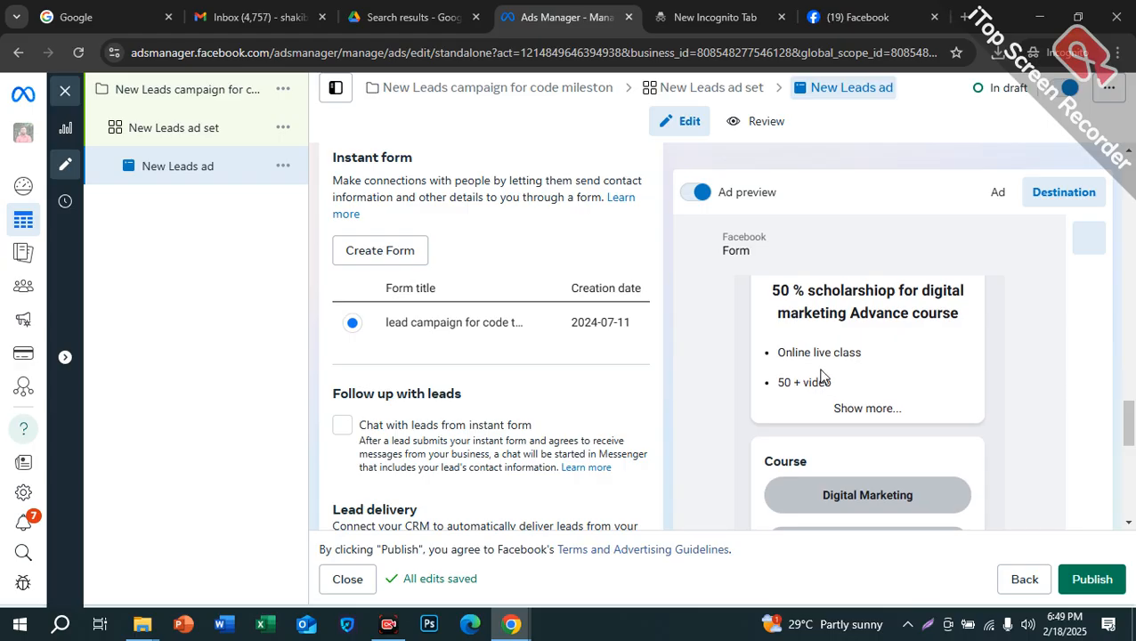
pyautogui.moveTo(772, 374); pyautogui.dragTo(968, 403)
pyautogui.scroll(-2, 856, 405)
pyautogui.scroll(-10, 851, 405)
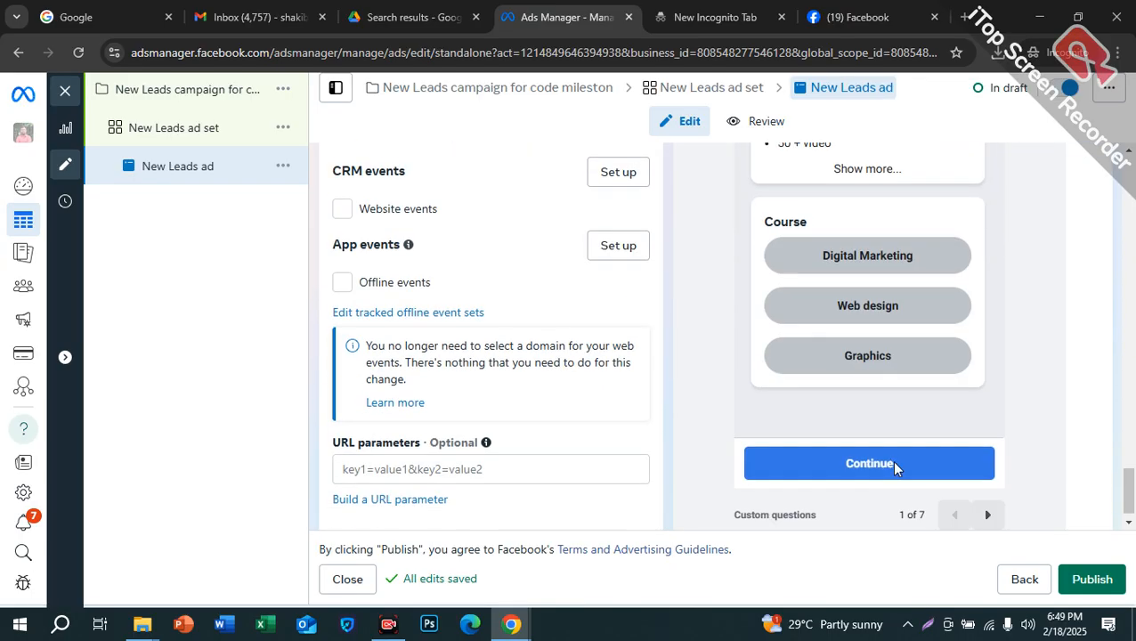
# Examine the remaining custom questions and the contact information page in the instant form preview
pyautogui.click(988, 515)
pyautogui.scroll(1, 855, 267)
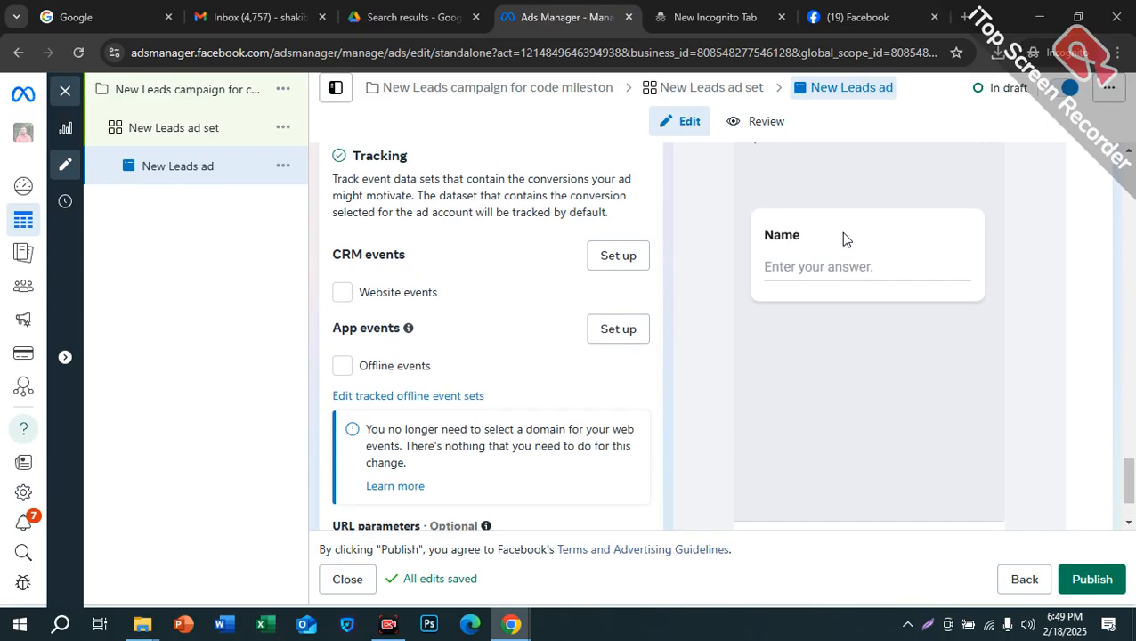
pyautogui.scroll(-1, 881, 378)
pyautogui.click(988, 498)
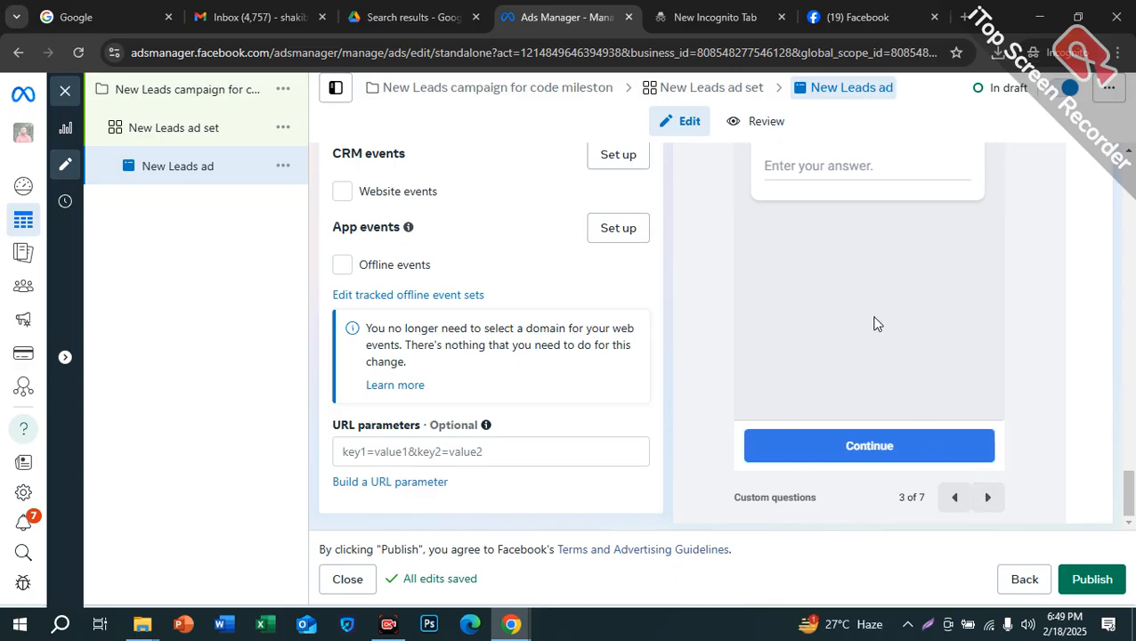
pyautogui.scroll(1, 826, 258)
pyautogui.scroll(1, 900, 342)
pyautogui.scroll(-2, 958, 468)
pyautogui.click(988, 498)
pyautogui.scroll(1, 855, 276)
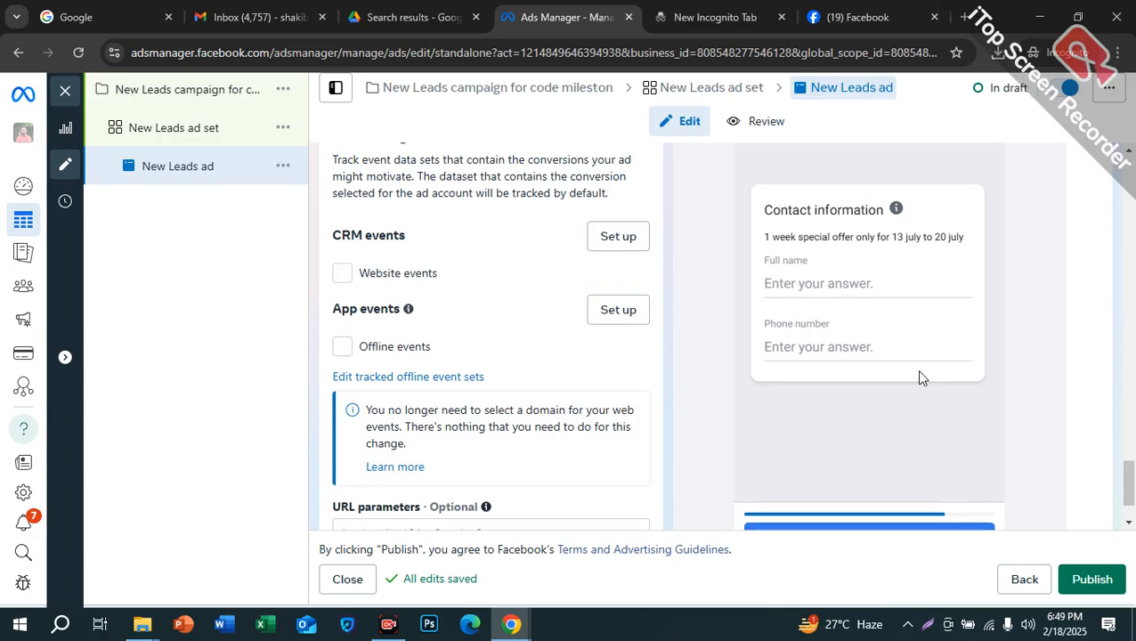
pyautogui.scroll(-1, 921, 375)
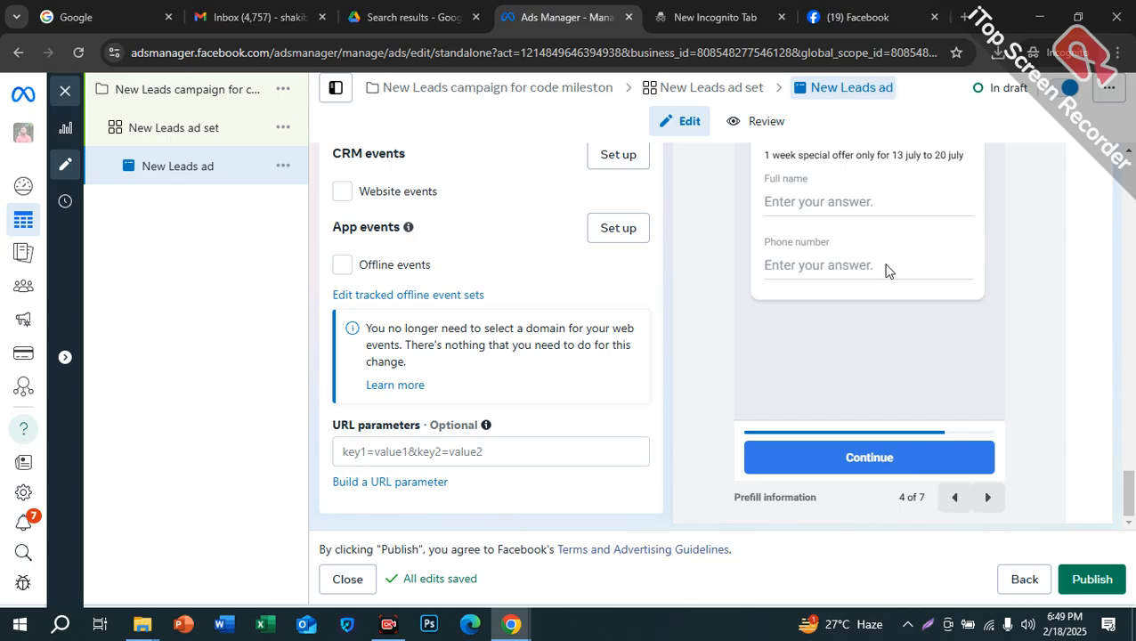
# Examine the privacy policy page and the closing message for leads in the instant form preview
pyautogui.click(988, 499)
pyautogui.scroll(1, 881, 316)
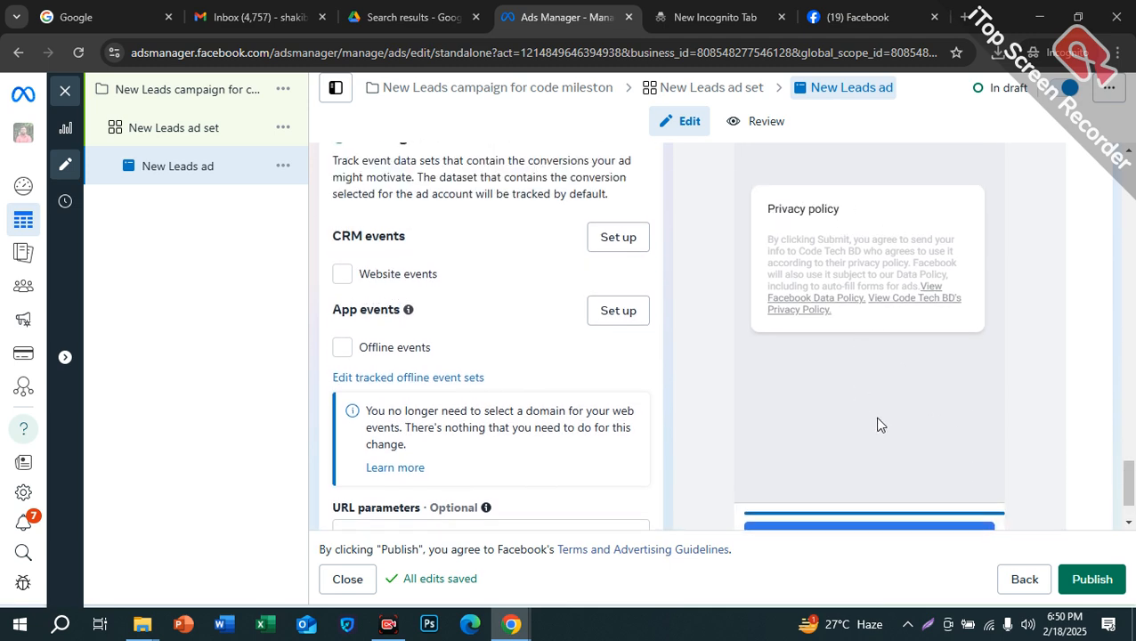
pyautogui.scroll(-1, 881, 445)
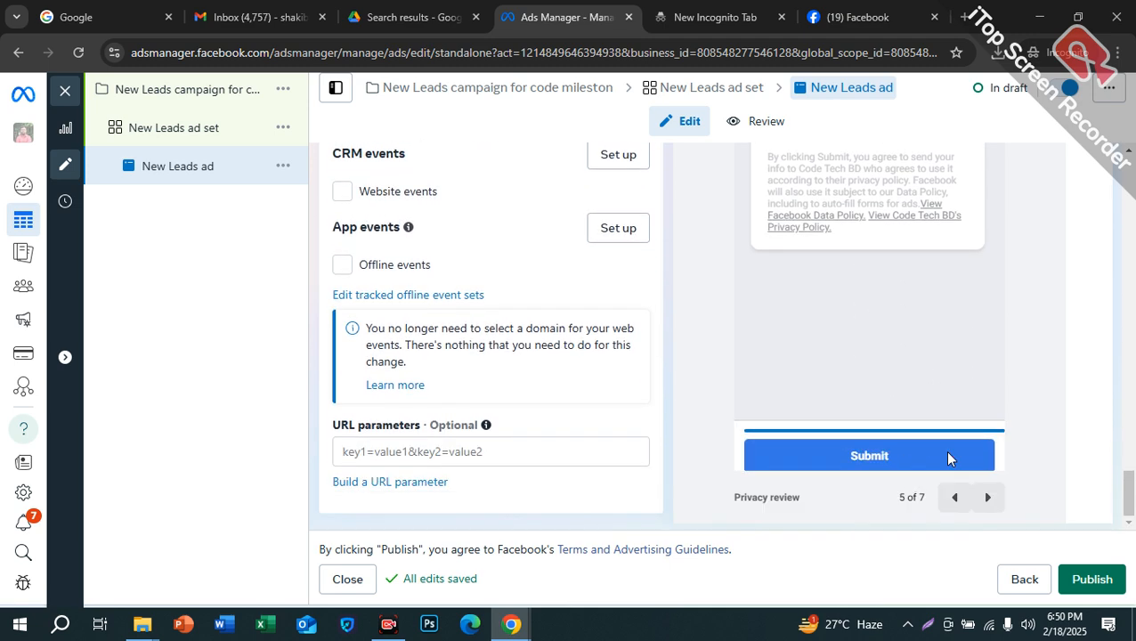
pyautogui.click(988, 498)
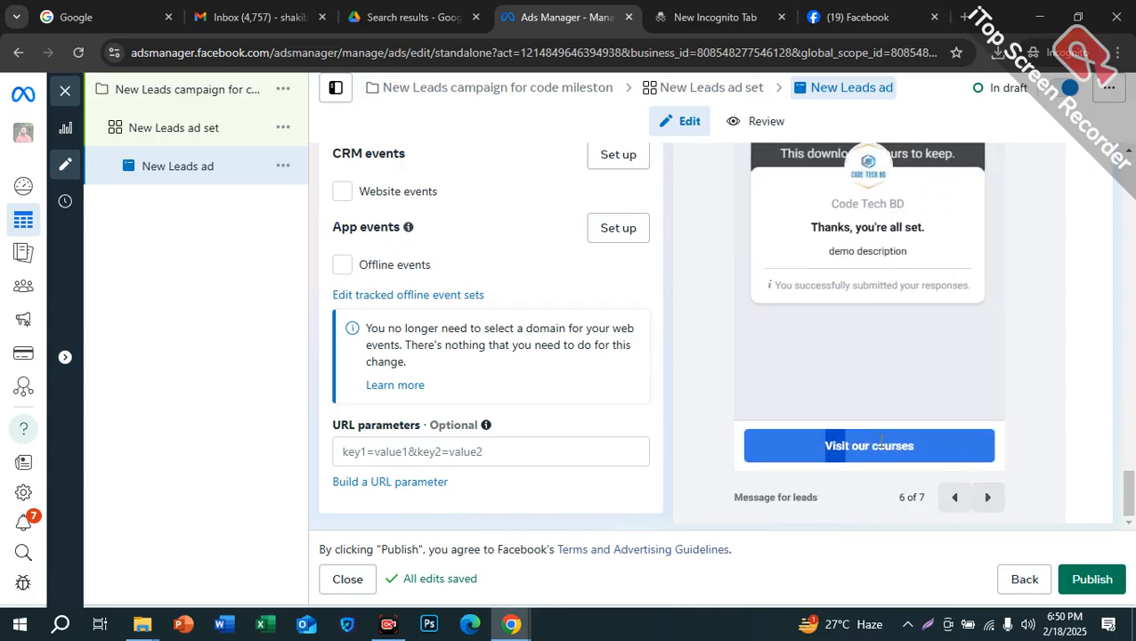
pyautogui.scroll(2, 899, 358)
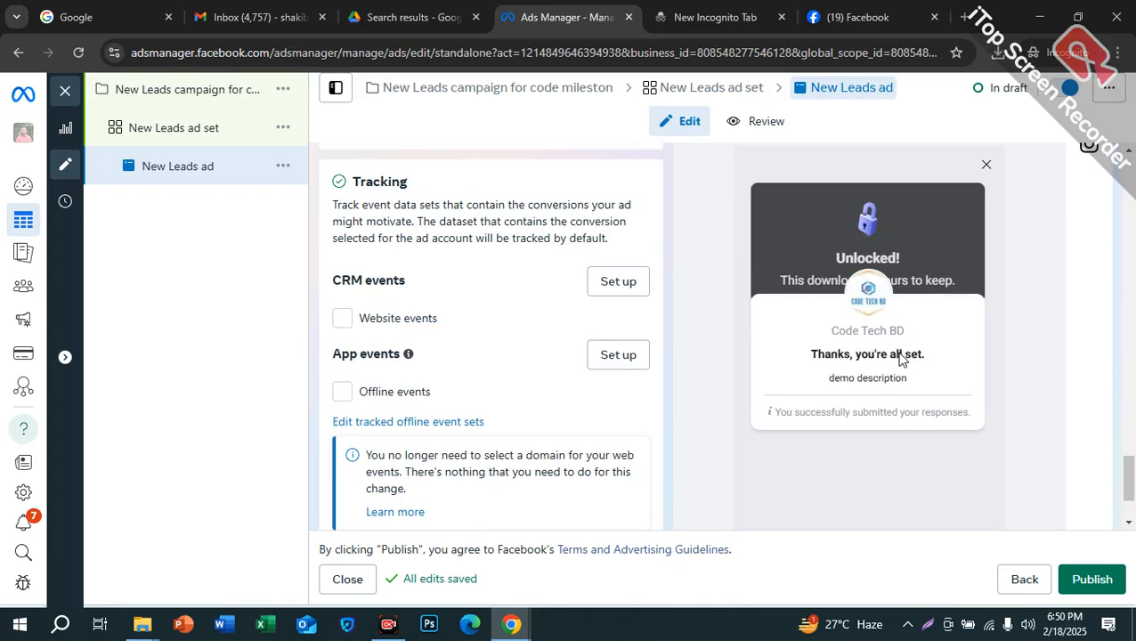
pyautogui.scroll(1, 901, 358)
pyautogui.scroll(-3, 852, 286)
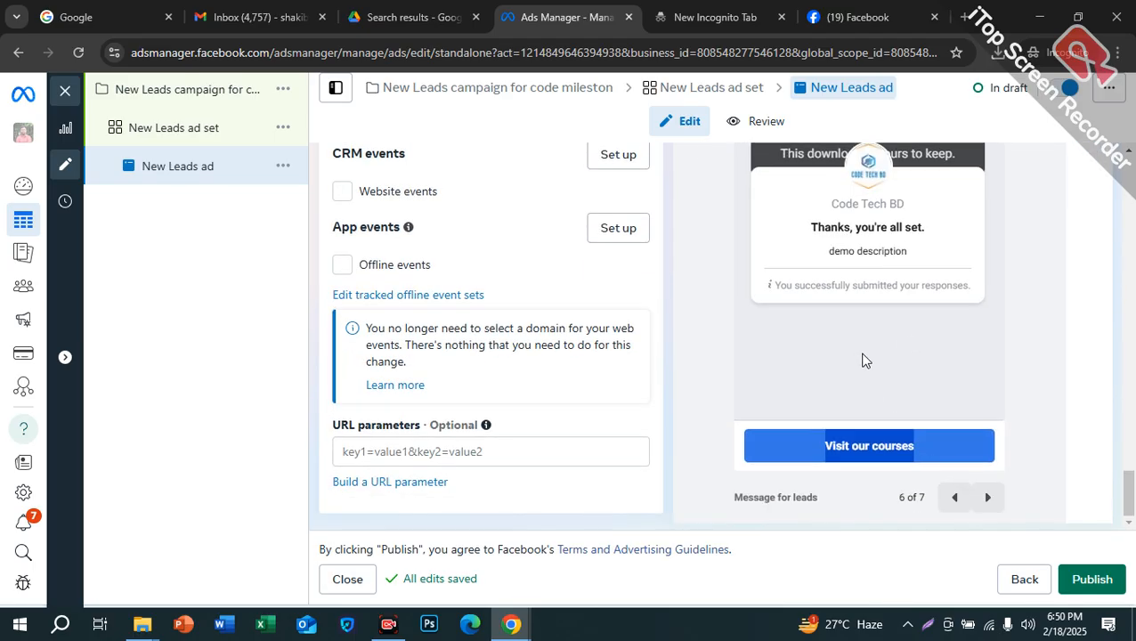
# Go back through the form preview to its first page and return to the ad's Instant form section
pyautogui.click(952, 496)
pyautogui.scroll(1, 935, 452)
pyautogui.scroll(-1, 937, 453)
pyautogui.click(955, 497)
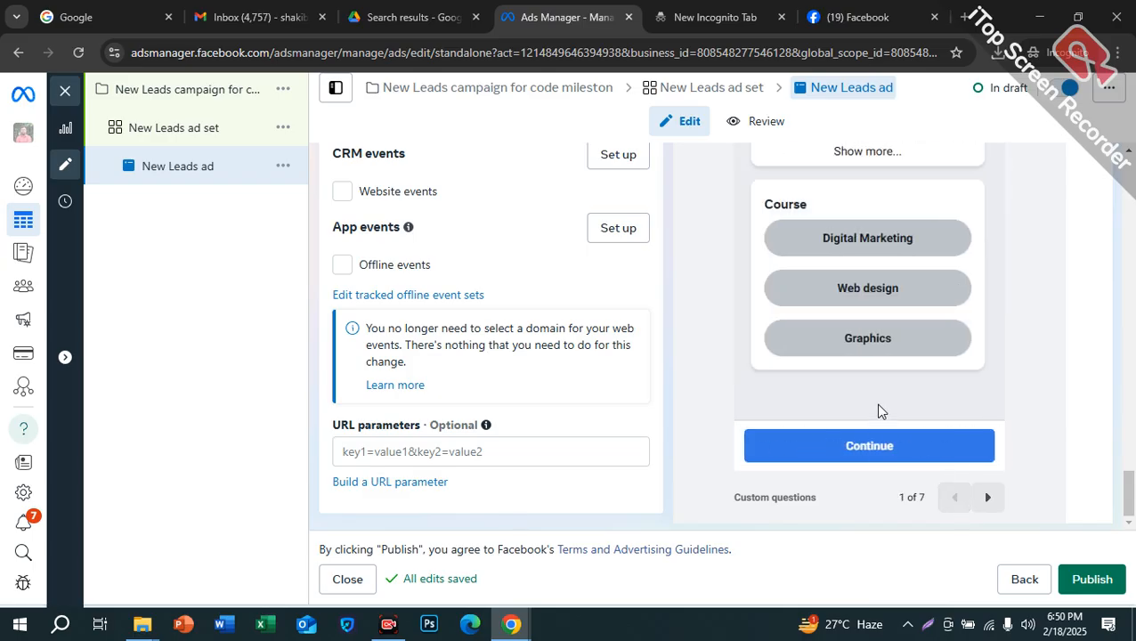
pyautogui.scroll(1, 885, 418)
pyautogui.scroll(1, 855, 374)
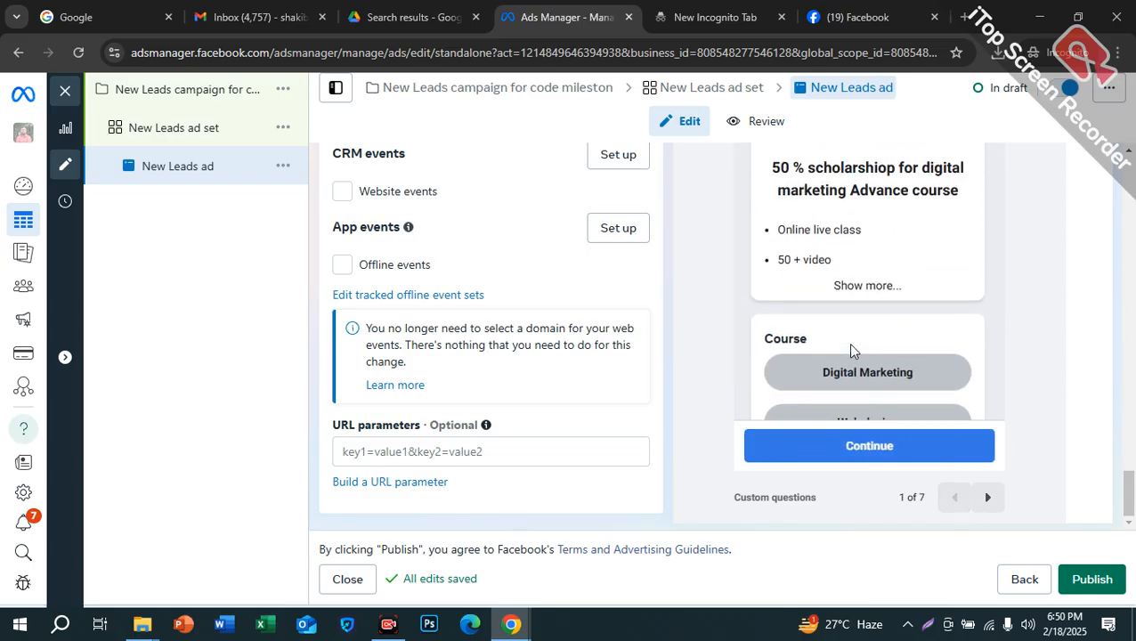
pyautogui.scroll(9, 775, 305)
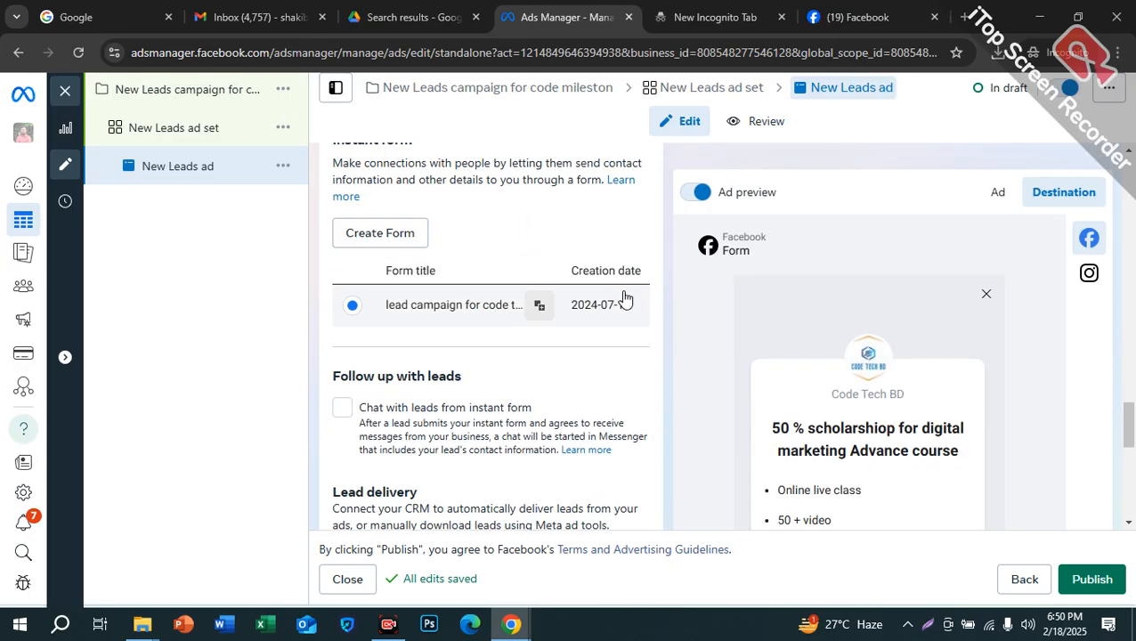
# Switch the preview from the form back to the ad and expand the full primary text in the Facebook feed preview
pyautogui.click(996, 190)
pyautogui.scroll(-3, 795, 397)
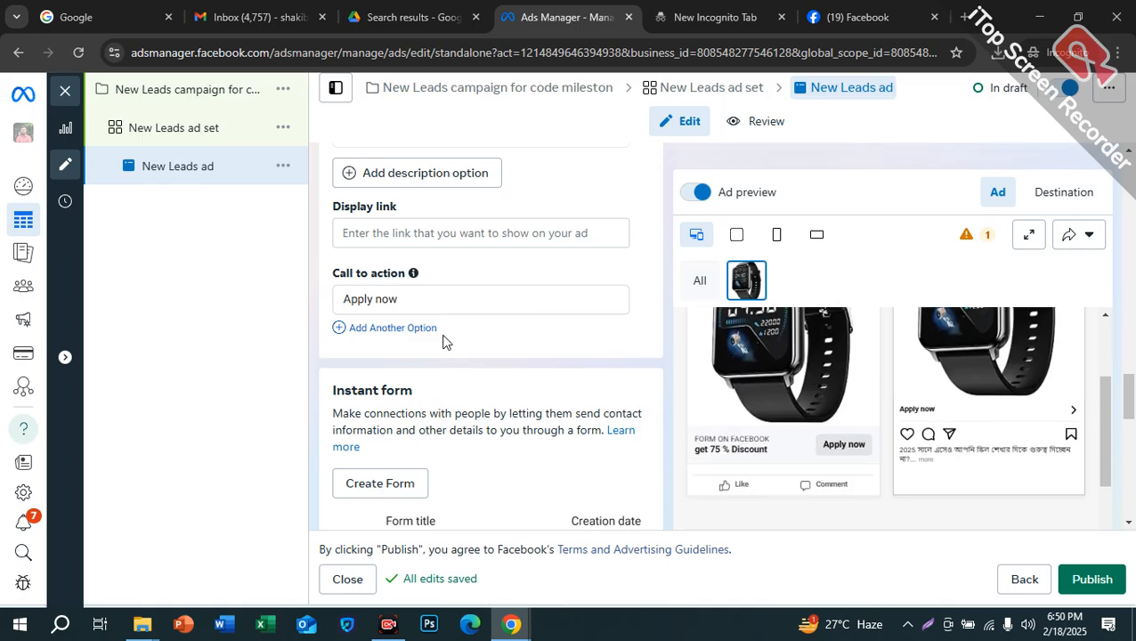
pyautogui.scroll(2, 774, 427)
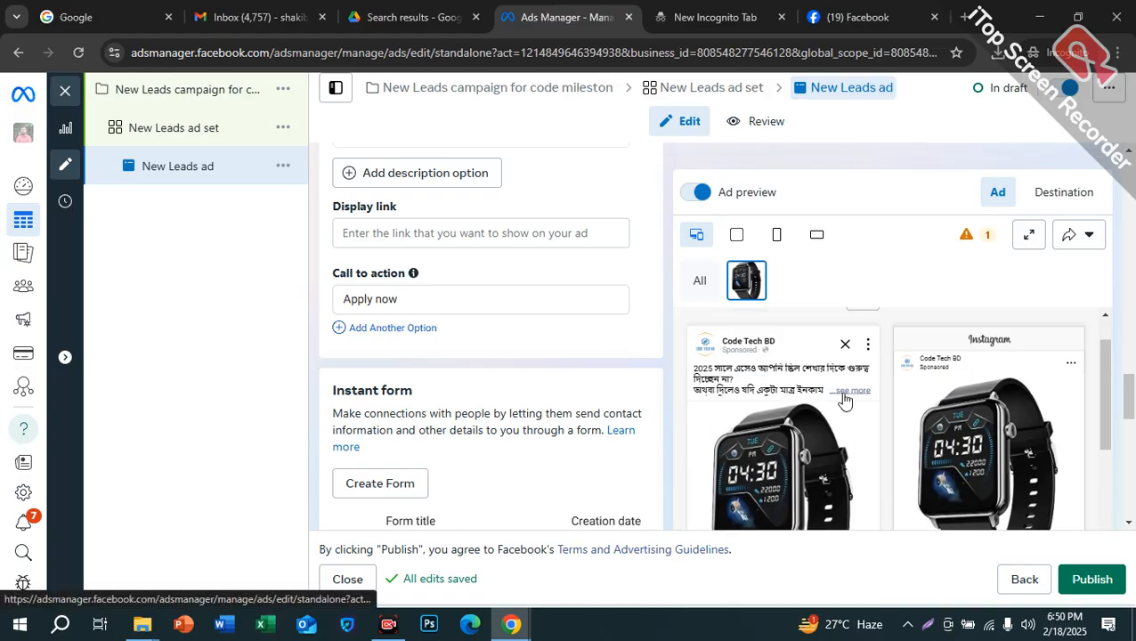
pyautogui.scroll(-1, 833, 405)
pyautogui.scroll(1, 841, 383)
pyautogui.click(850, 388)
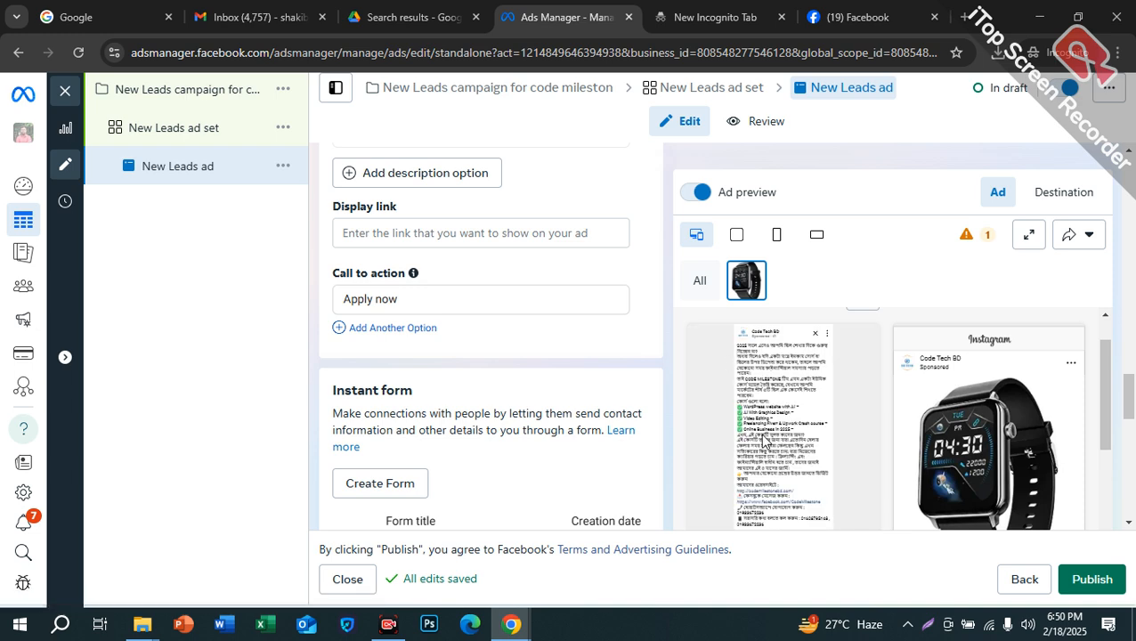
# Review the ad's headline and the heading and description of its Instant form section
pyautogui.scroll(3, 534, 329)
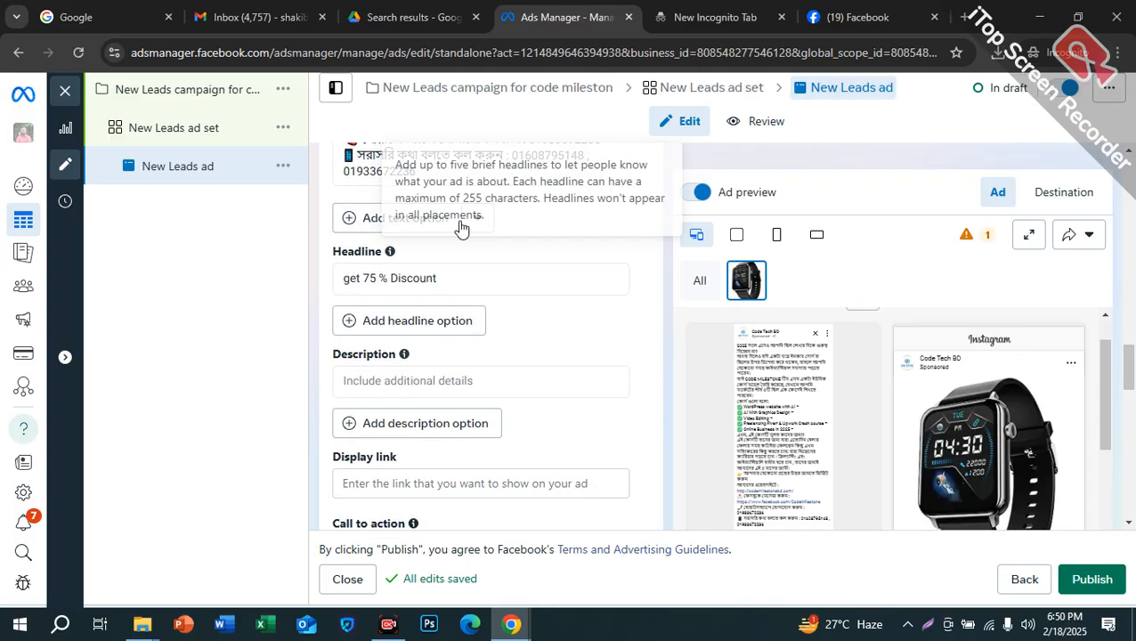
pyautogui.moveTo(330, 264); pyautogui.dragTo(499, 280)
pyautogui.scroll(-3, 611, 324)
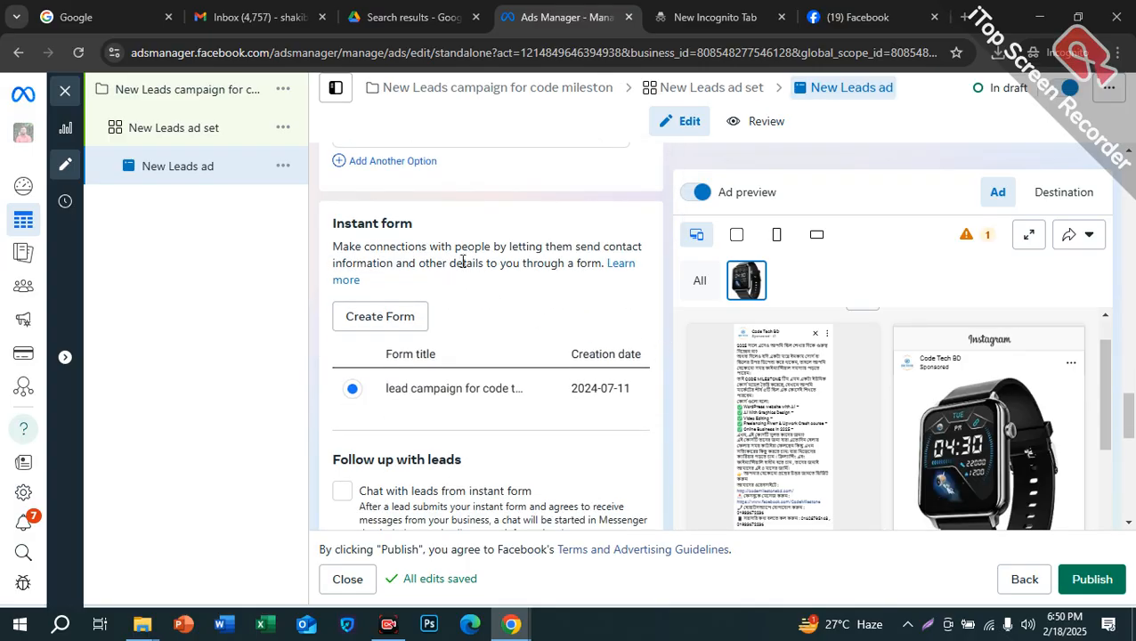
pyautogui.moveTo(433, 220); pyautogui.dragTo(303, 206)
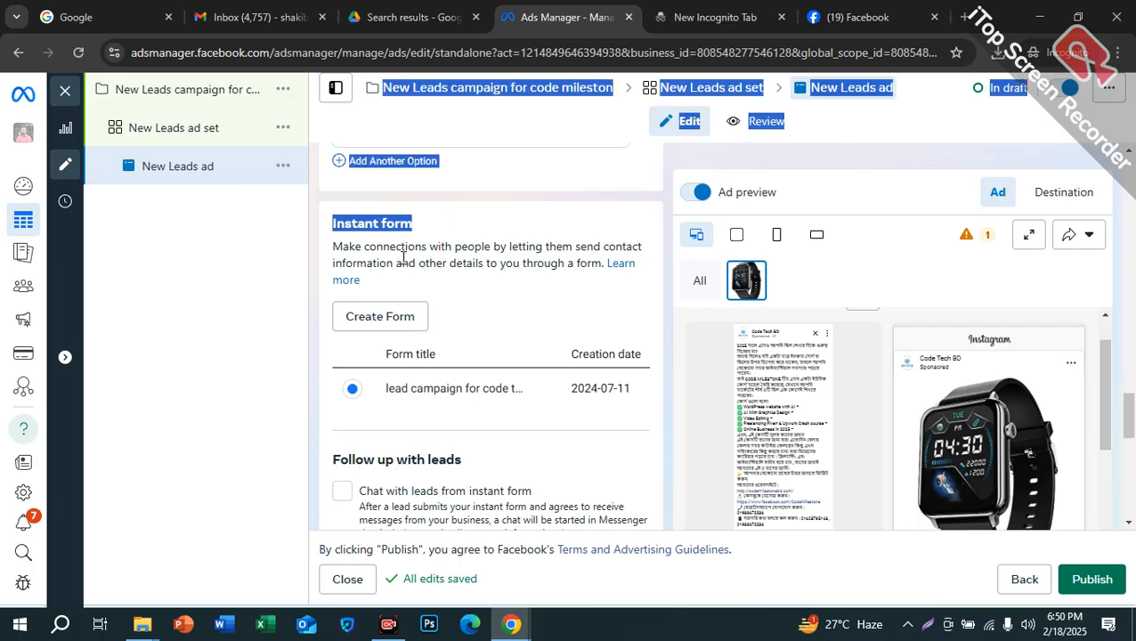
pyautogui.click(460, 234)
pyautogui.moveTo(394, 223); pyautogui.dragTo(343, 219)
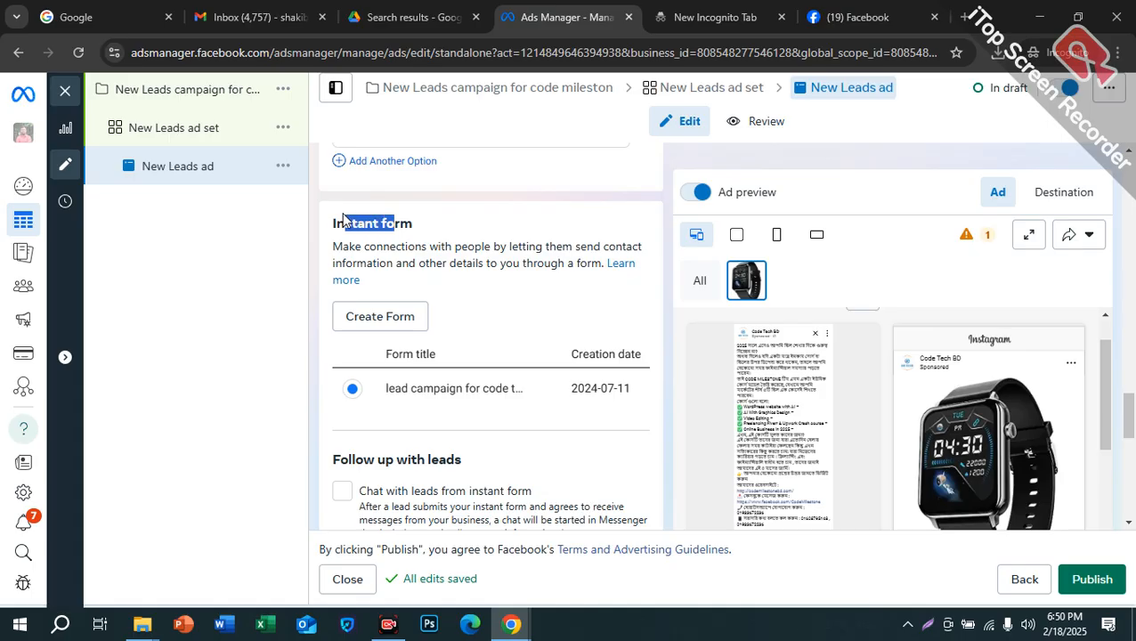
pyautogui.click(595, 255)
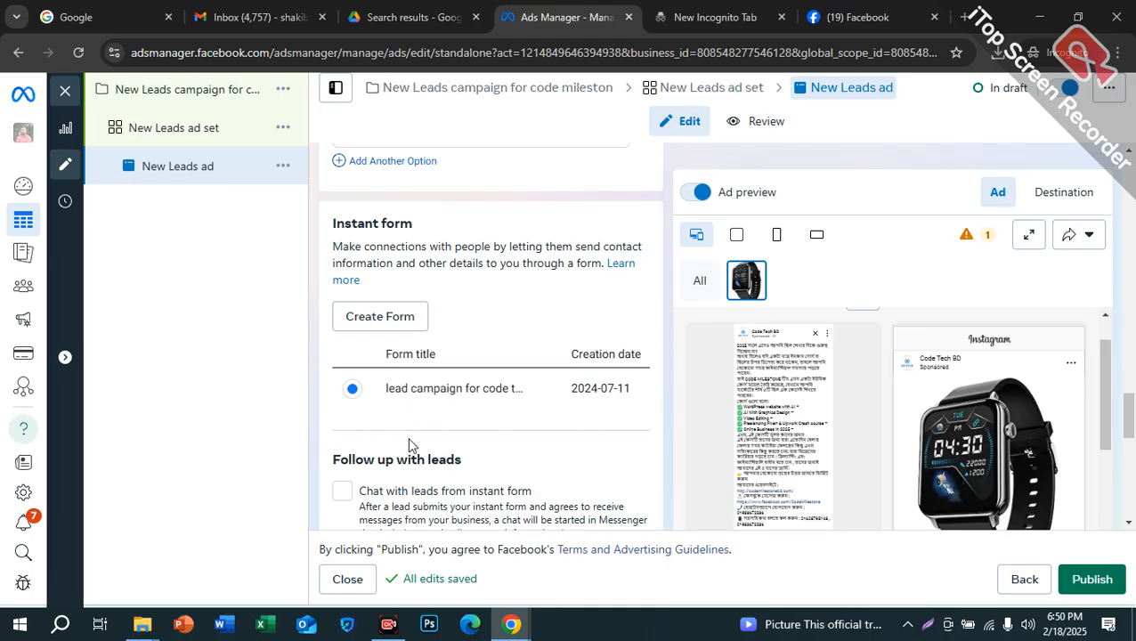
# Preview the existing "lead campaign for code t..." form and examine its page name, scholarship headline and full list of course benefits
pyautogui.click(473, 399)
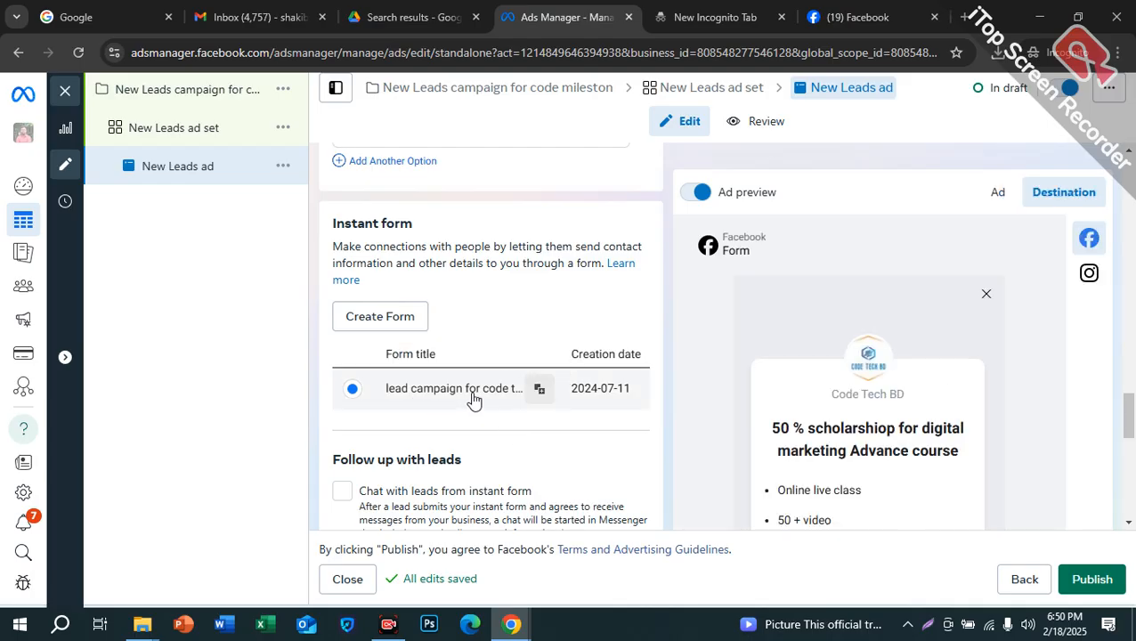
pyautogui.moveTo(821, 396); pyautogui.dragTo(932, 399)
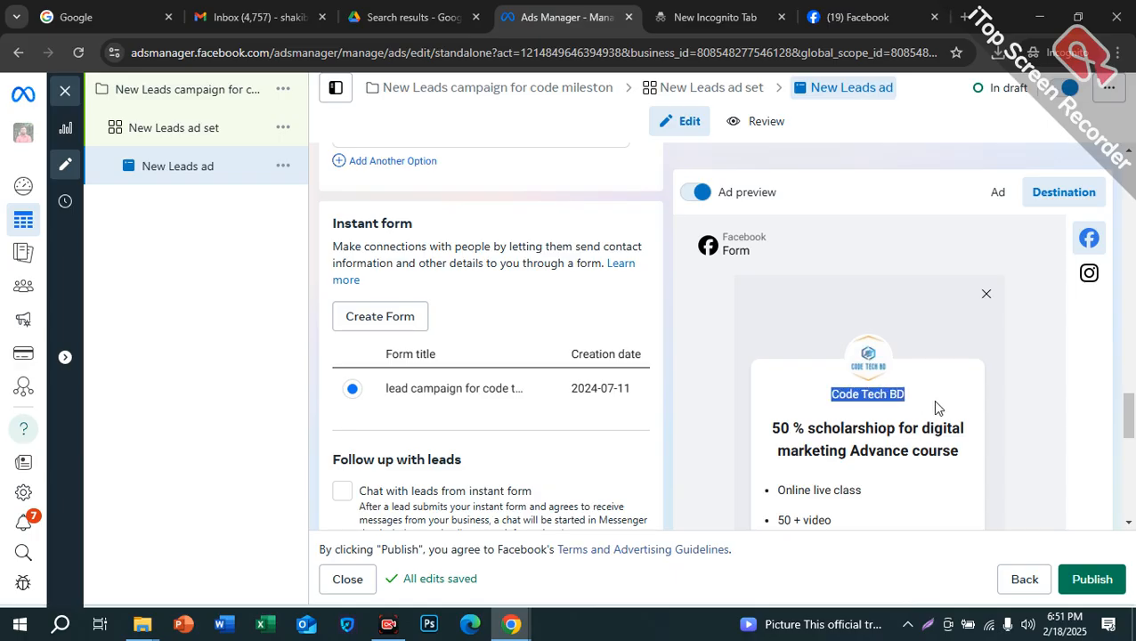
pyautogui.scroll(-1, 879, 415)
pyautogui.moveTo(773, 348); pyautogui.dragTo(972, 380)
pyautogui.scroll(-1, 877, 405)
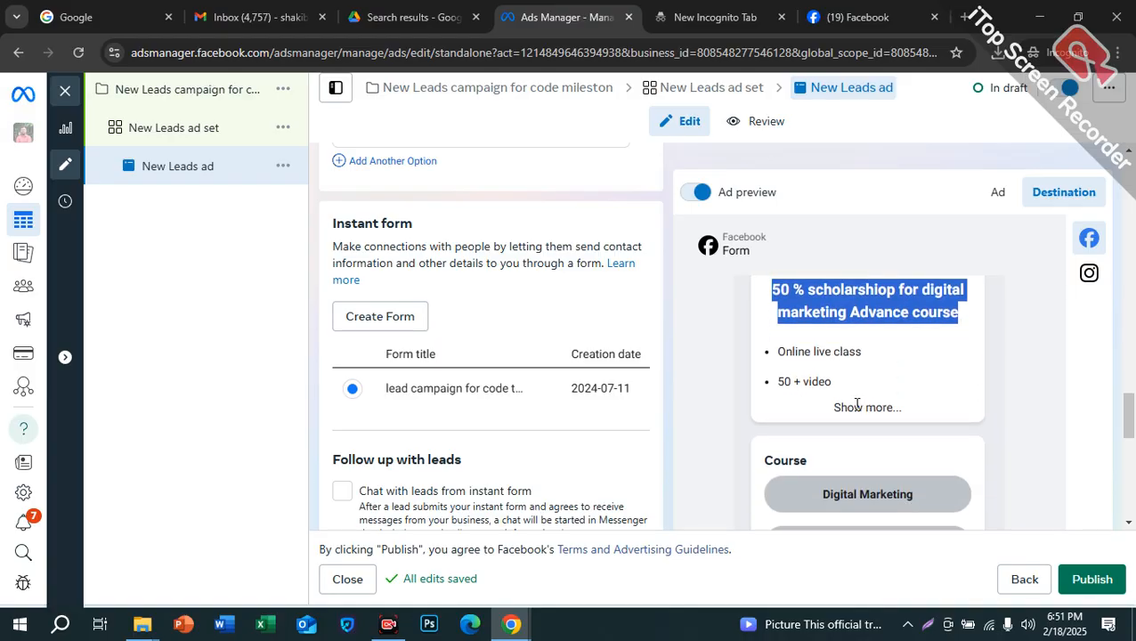
pyautogui.click(860, 405)
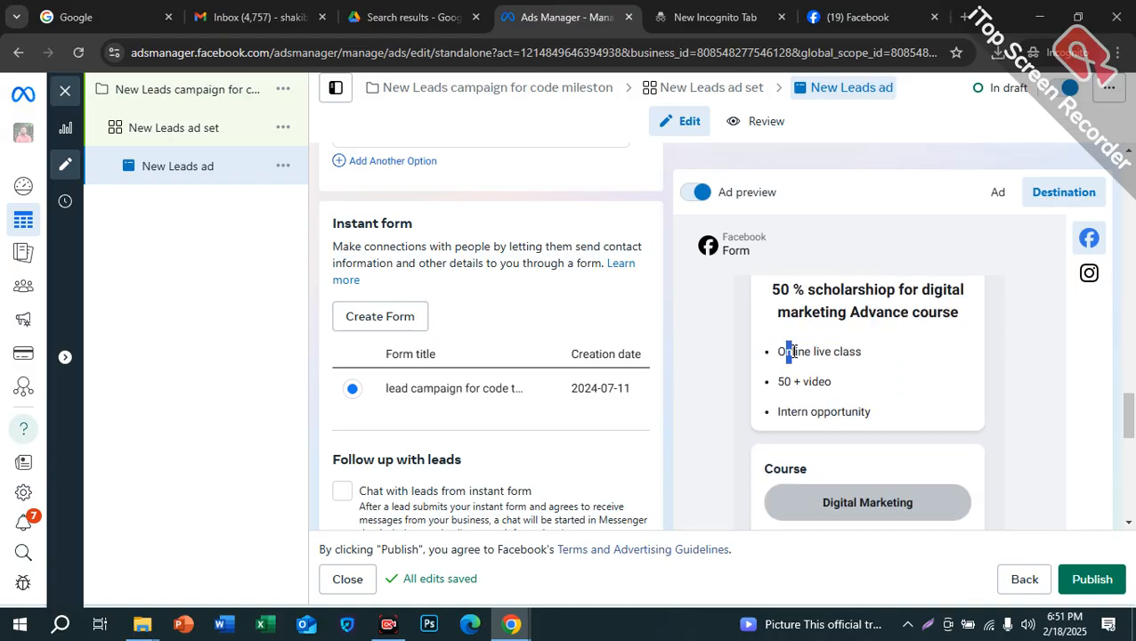
pyautogui.moveTo(788, 352); pyautogui.dragTo(873, 365)
pyautogui.moveTo(777, 381); pyautogui.dragTo(832, 383)
pyautogui.moveTo(778, 415); pyautogui.dragTo(877, 418)
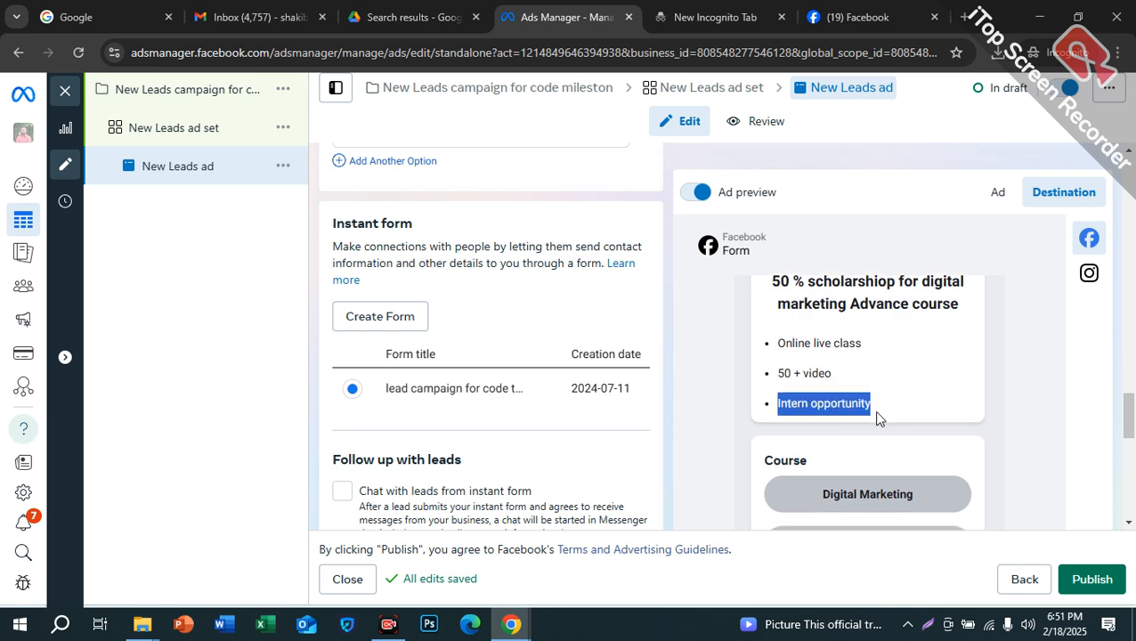
# Try the Web design and Graphics answers to the form preview's Course question, ending on Web design
pyautogui.scroll(-2, 875, 411)
pyautogui.scroll(-5, 963, 410)
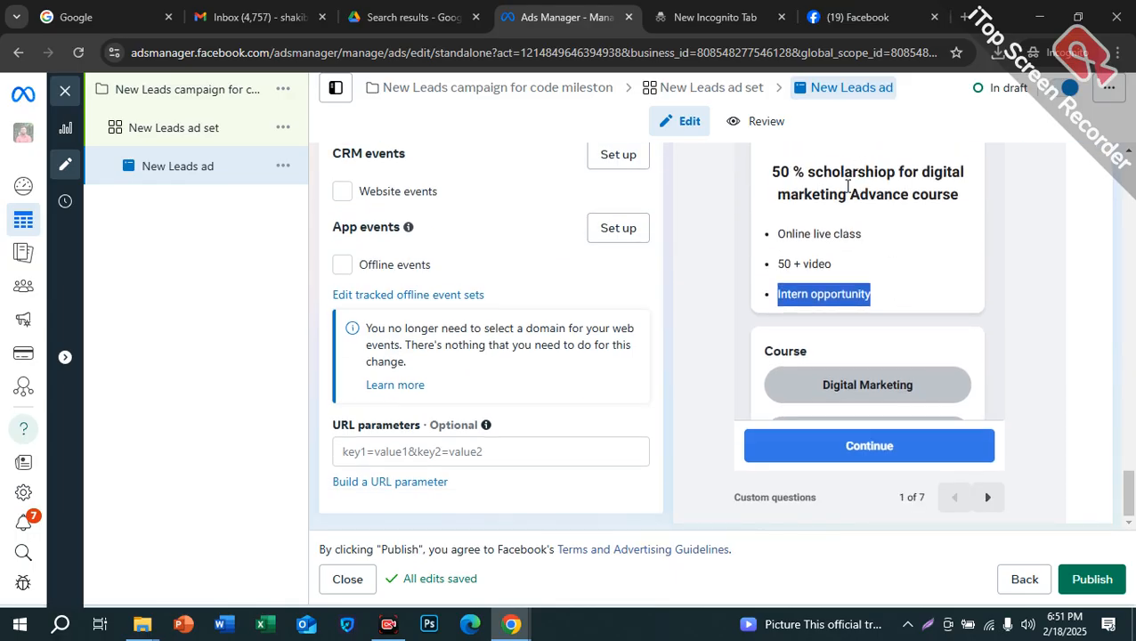
pyautogui.moveTo(923, 171); pyautogui.dragTo(973, 178)
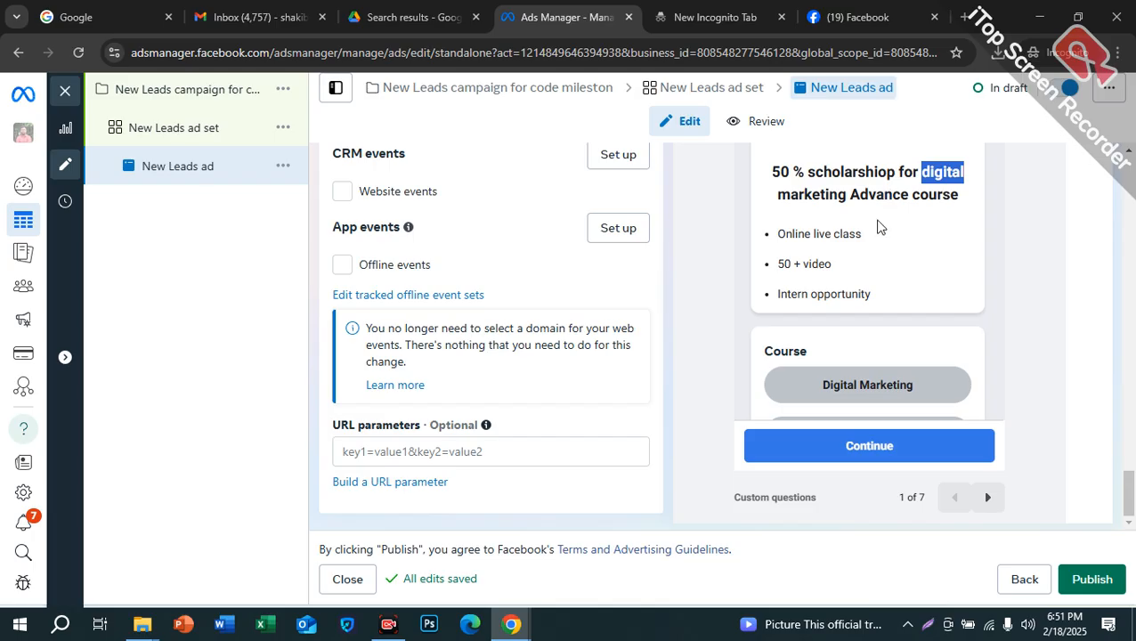
pyautogui.scroll(-2, 878, 229)
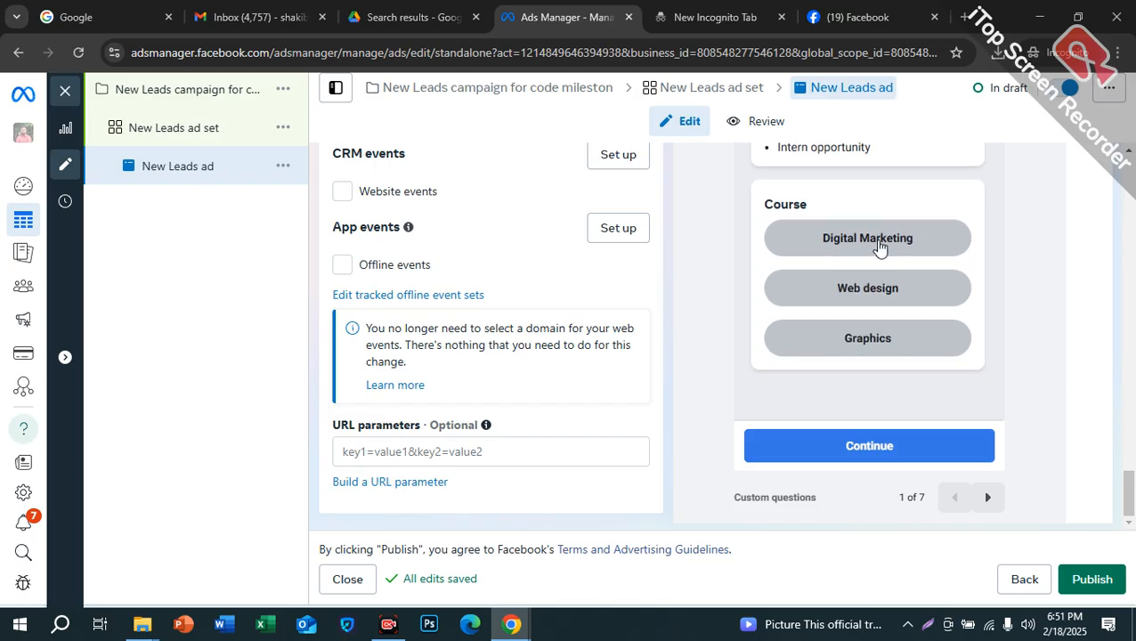
pyautogui.click(874, 286)
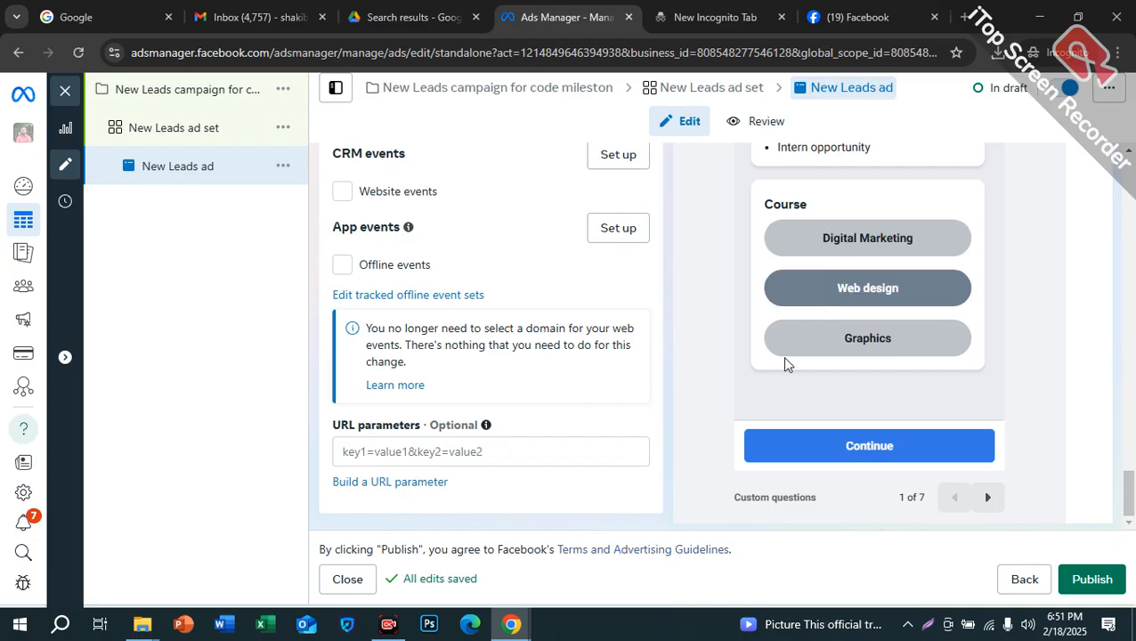
pyautogui.click(846, 349)
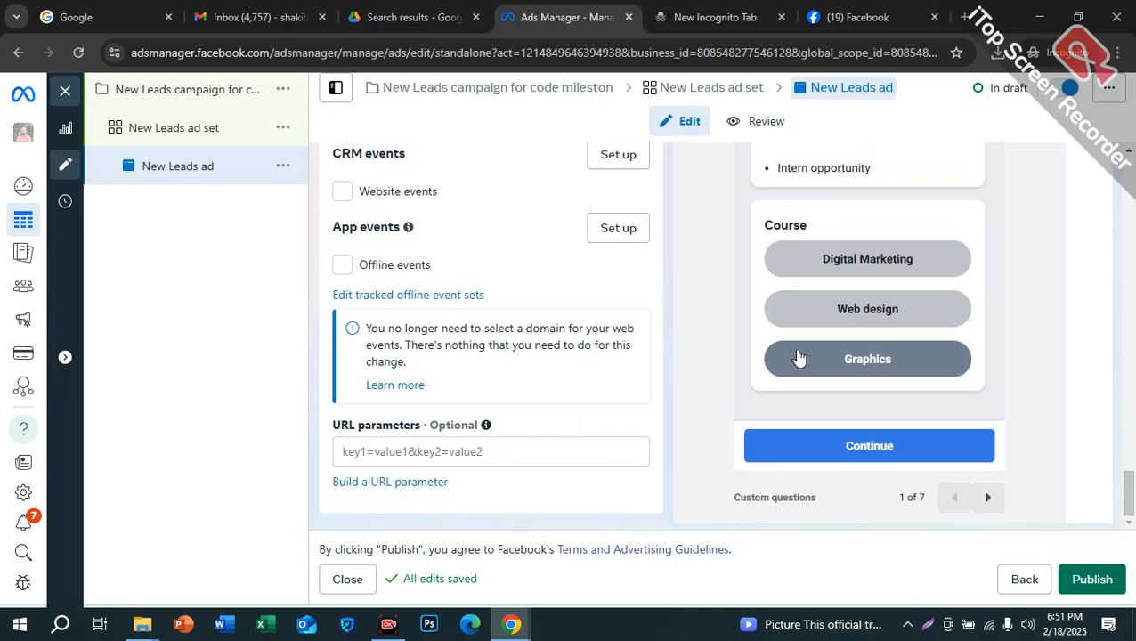
pyautogui.click(835, 307)
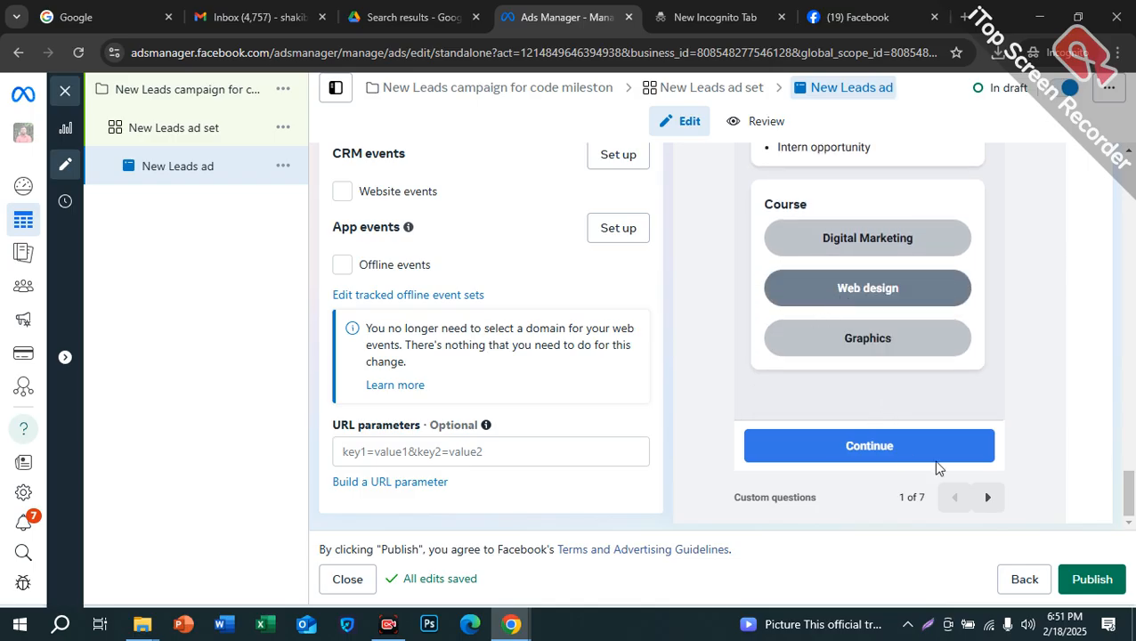
# Advance the form preview through the Name and Mobile questions to the contact information page
pyautogui.click(988, 497)
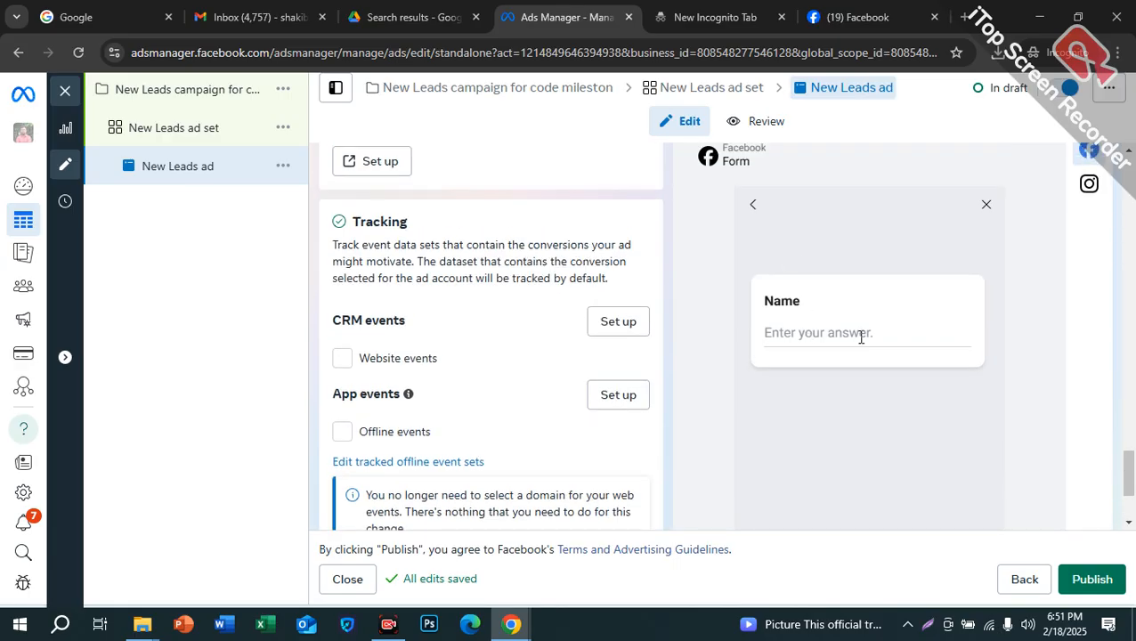
pyautogui.scroll(-2, 861, 336)
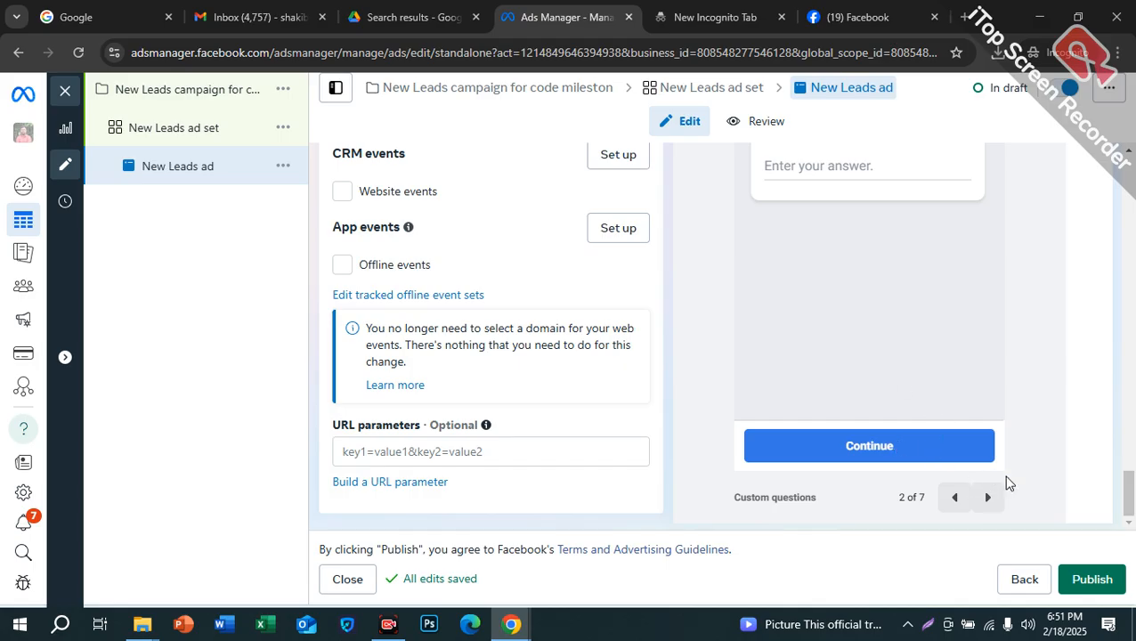
pyautogui.scroll(2, 797, 290)
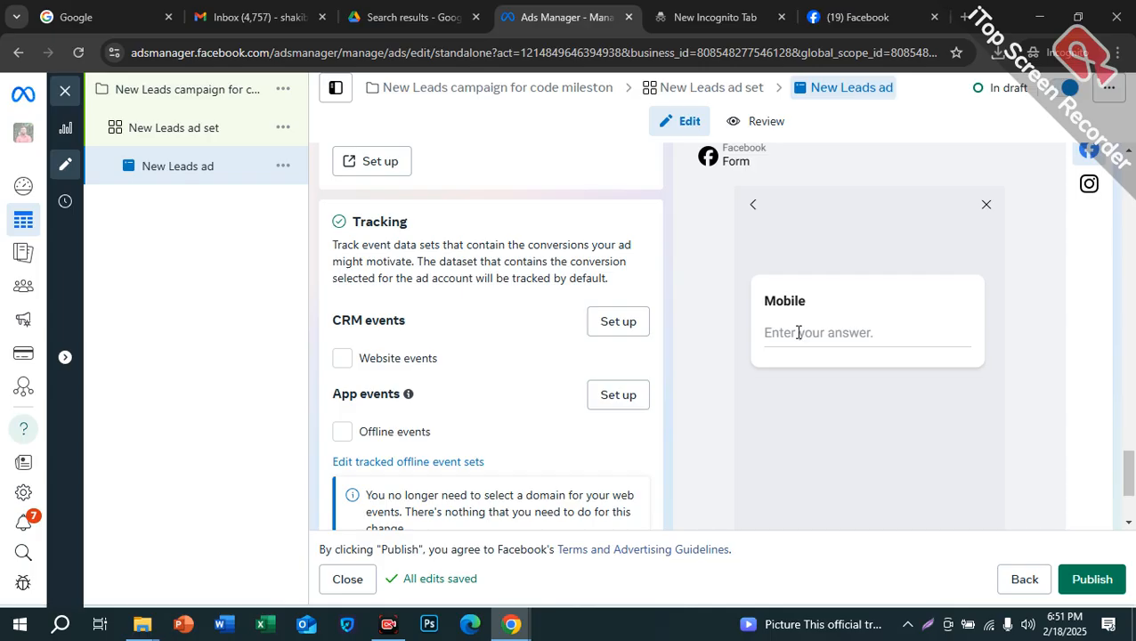
pyautogui.scroll(-2, 834, 330)
pyautogui.click(986, 499)
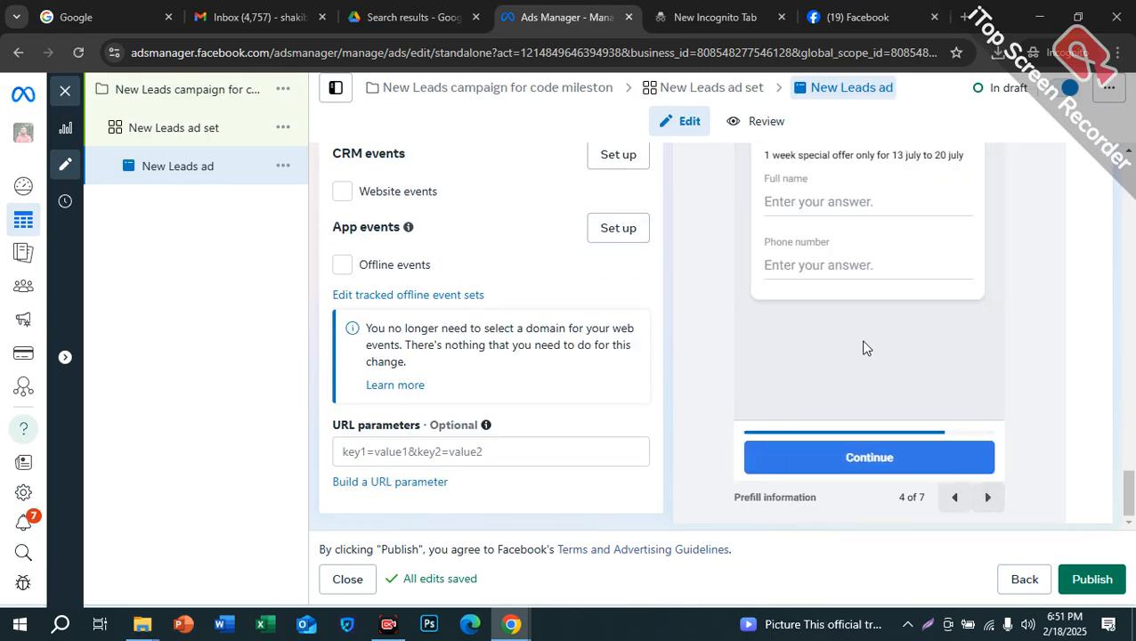
# Examine the special offer description and the requested fields on the form preview's contact information page
pyautogui.scroll(1, 793, 311)
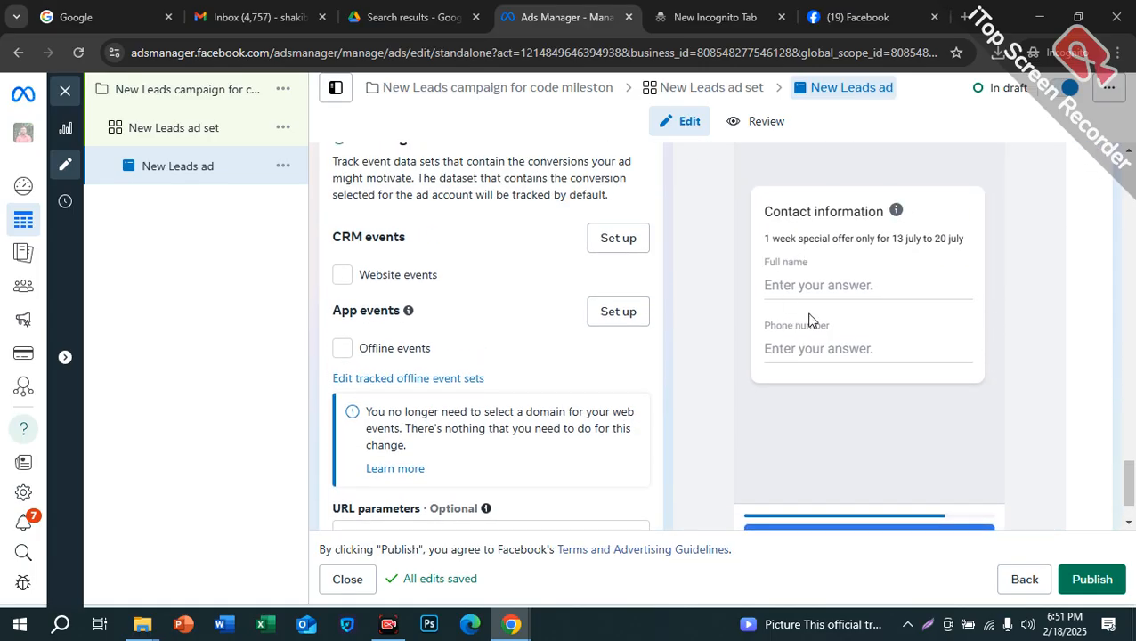
pyautogui.moveTo(766, 244); pyautogui.dragTo(972, 241)
pyautogui.click(860, 237)
pyautogui.moveTo(776, 247); pyautogui.dragTo(945, 262)
pyautogui.click(890, 237)
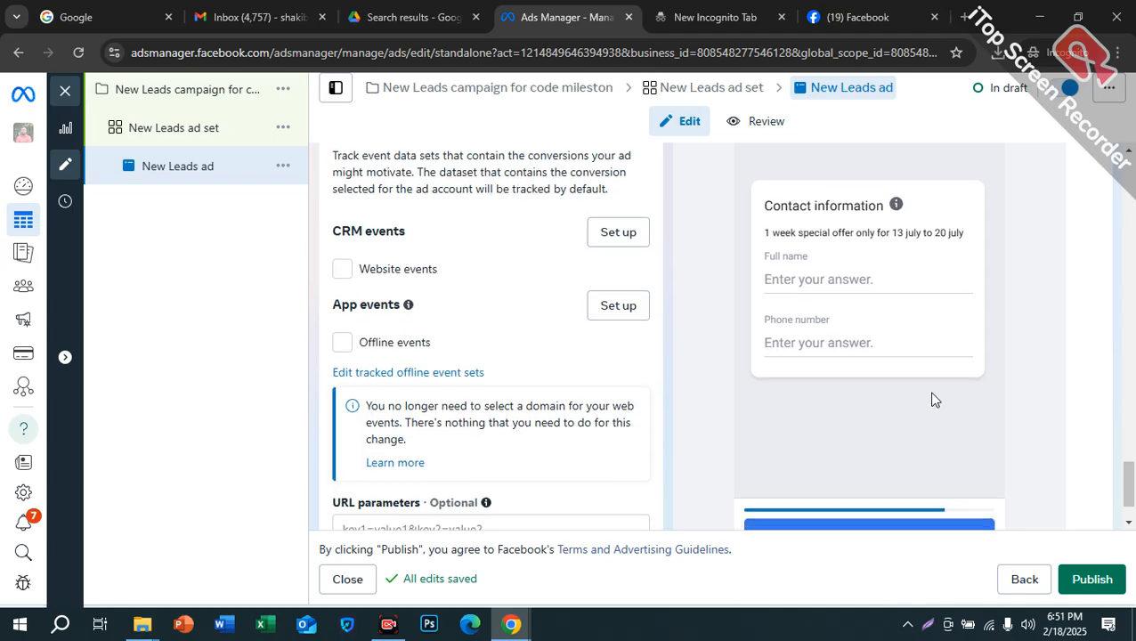
# Advance the form preview past the privacy review to the message for leads and examine its "Visit our courses" call to action
pyautogui.scroll(-1, 875, 363)
pyautogui.click(988, 495)
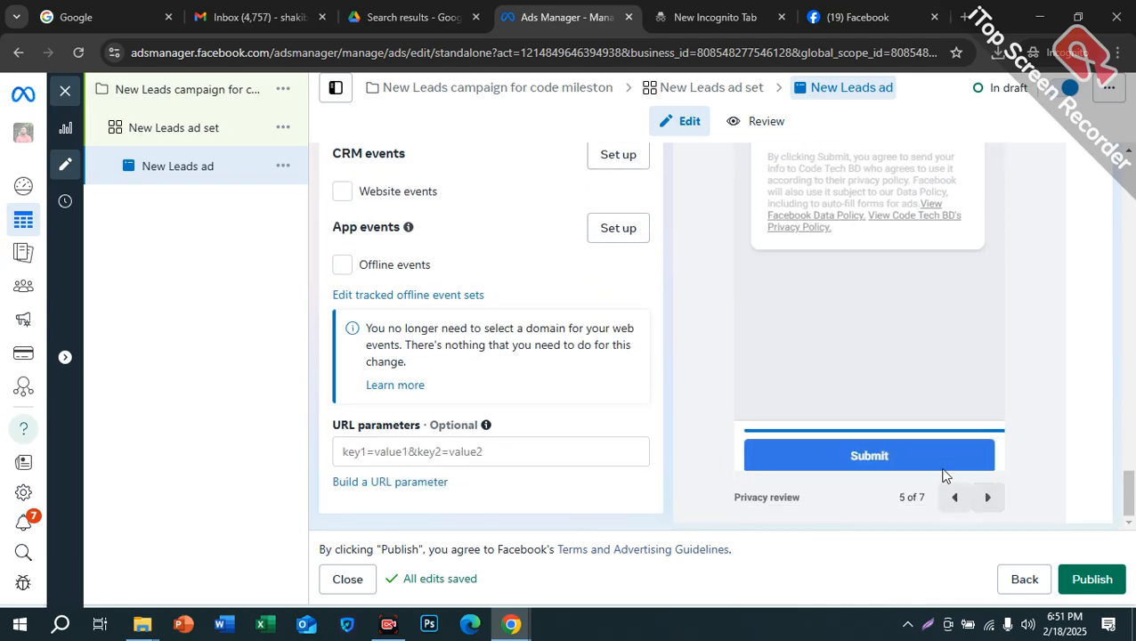
pyautogui.click(988, 497)
pyautogui.moveTo(824, 439); pyautogui.dragTo(918, 442)
pyautogui.click(873, 448)
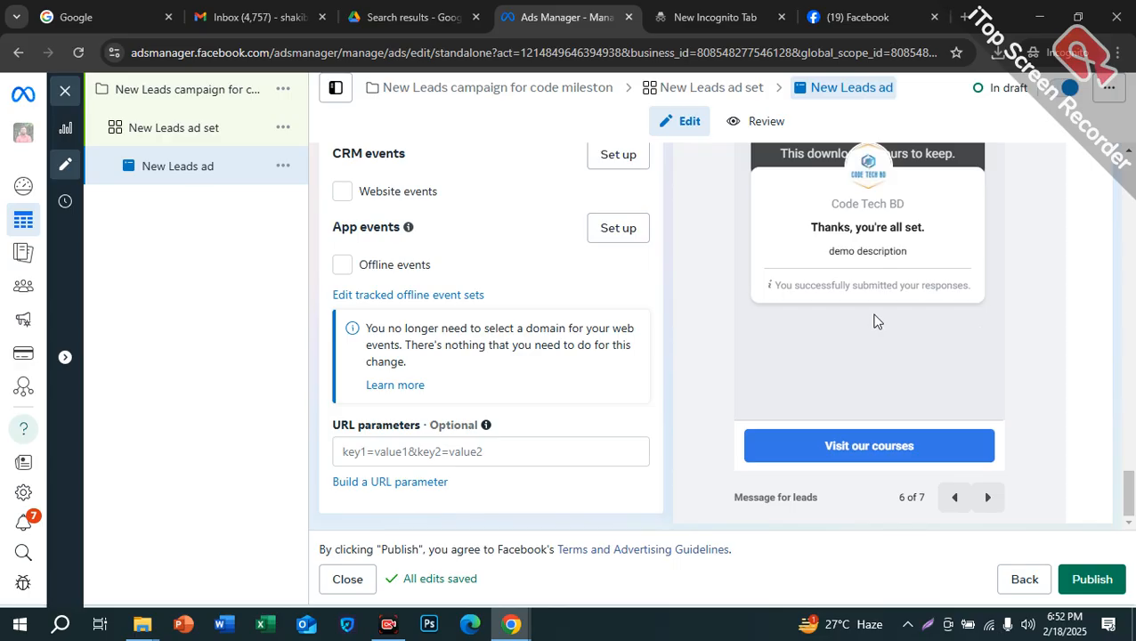
pyautogui.moveTo(835, 445); pyautogui.dragTo(930, 448)
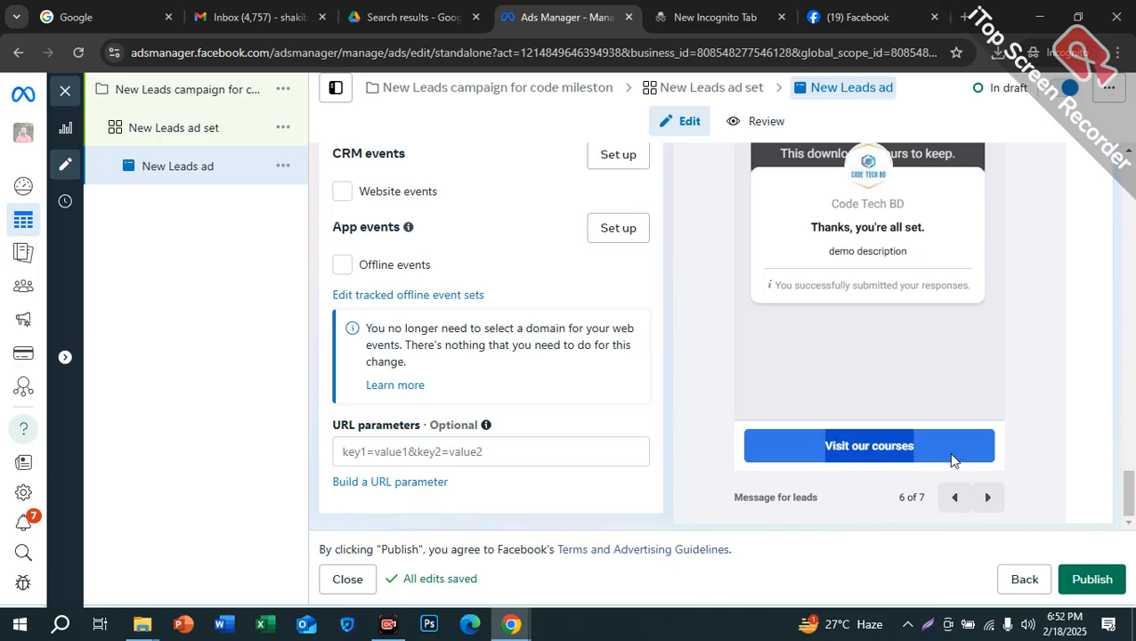
pyautogui.click(883, 404)
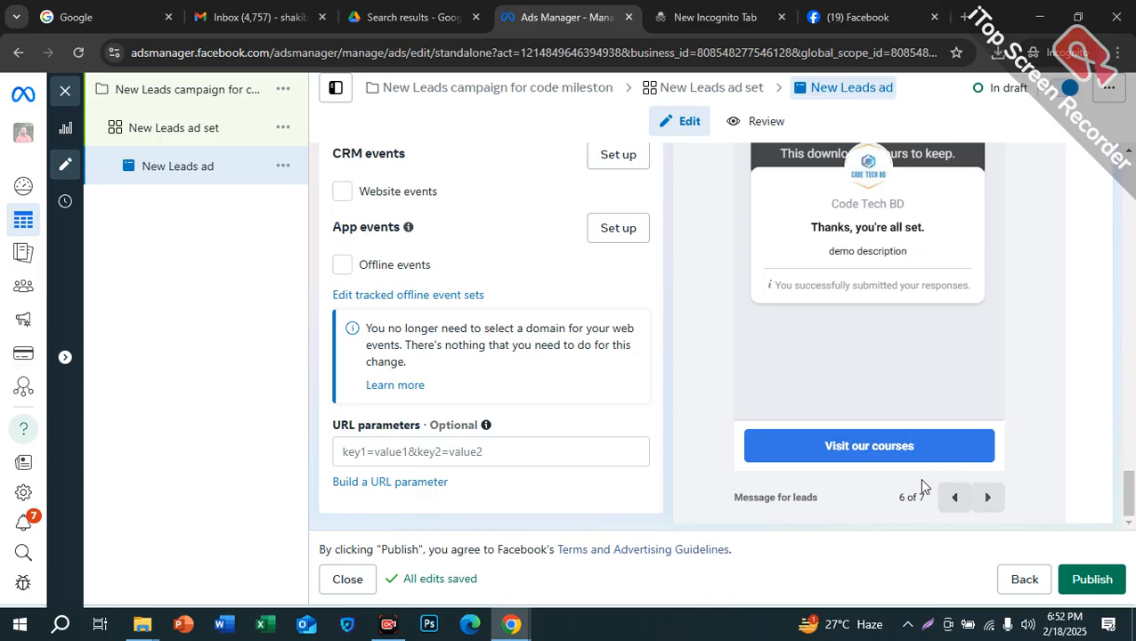
# Look over the form's closing message and the ad's lead delivery and tracking settings, ending back at the Instant form section
pyautogui.scroll(10, 766, 339)
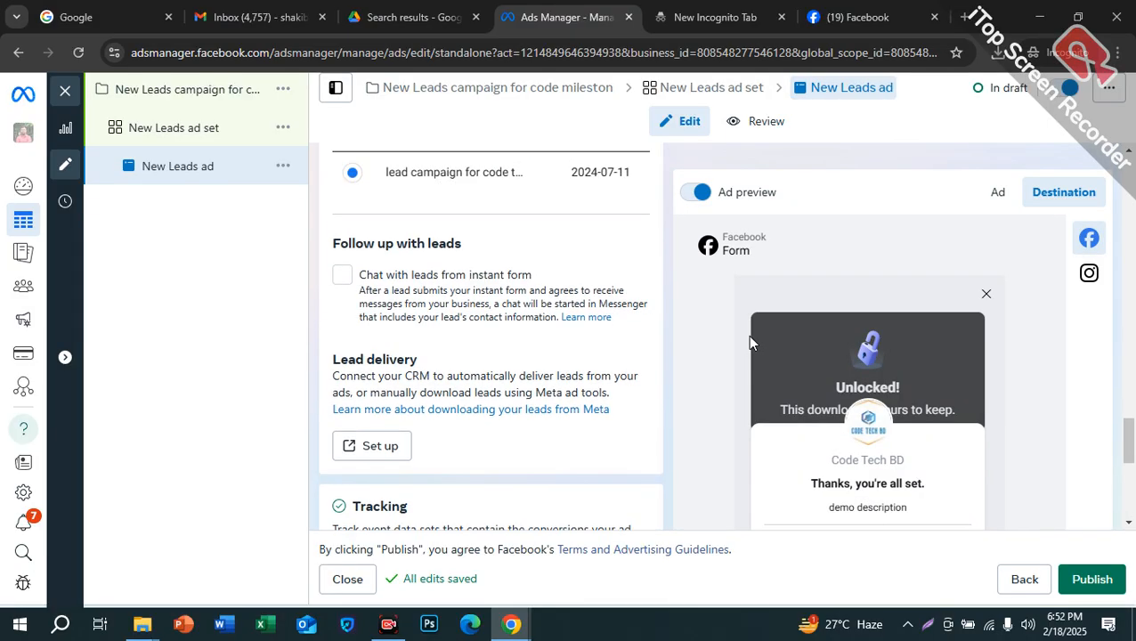
pyautogui.scroll(-5, 519, 366)
pyautogui.scroll(-5, 530, 354)
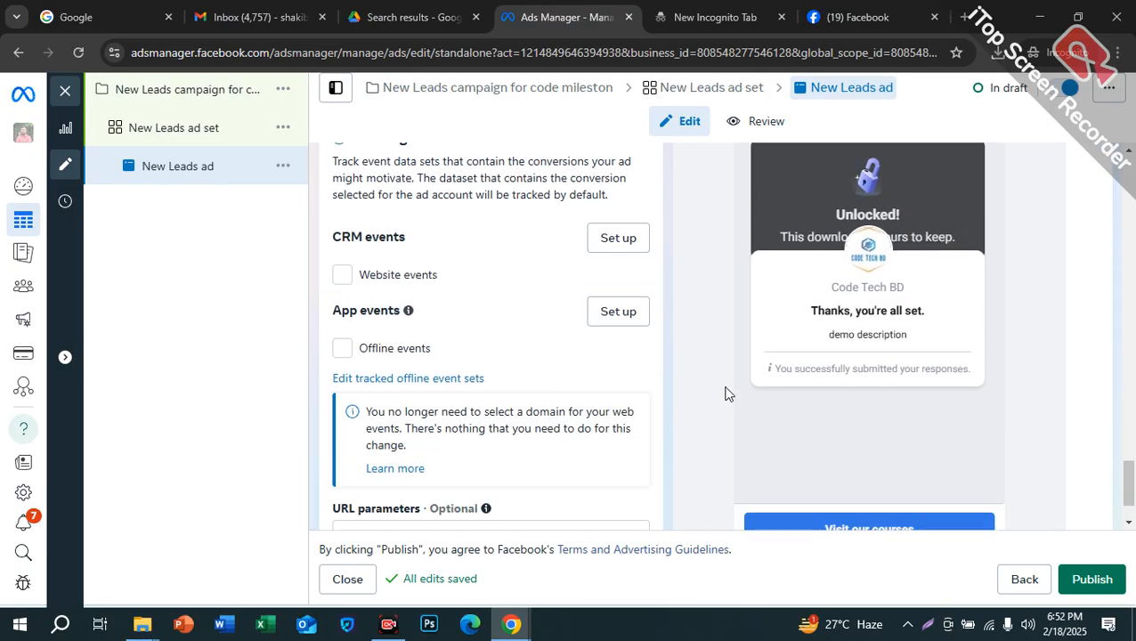
pyautogui.scroll(-2, 757, 374)
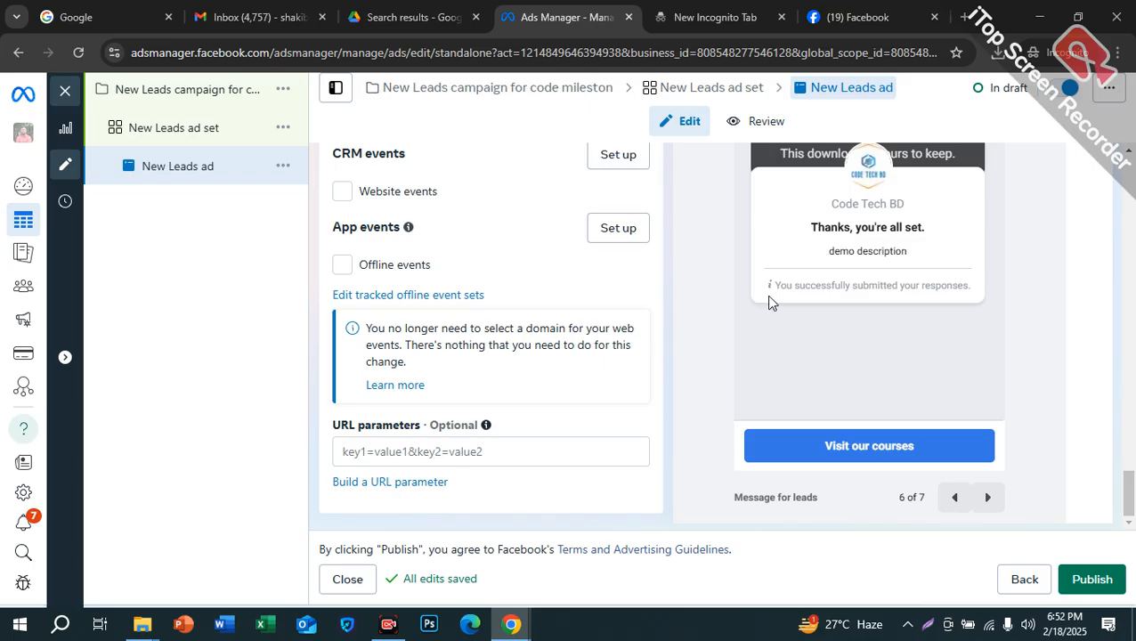
pyautogui.scroll(3, 771, 309)
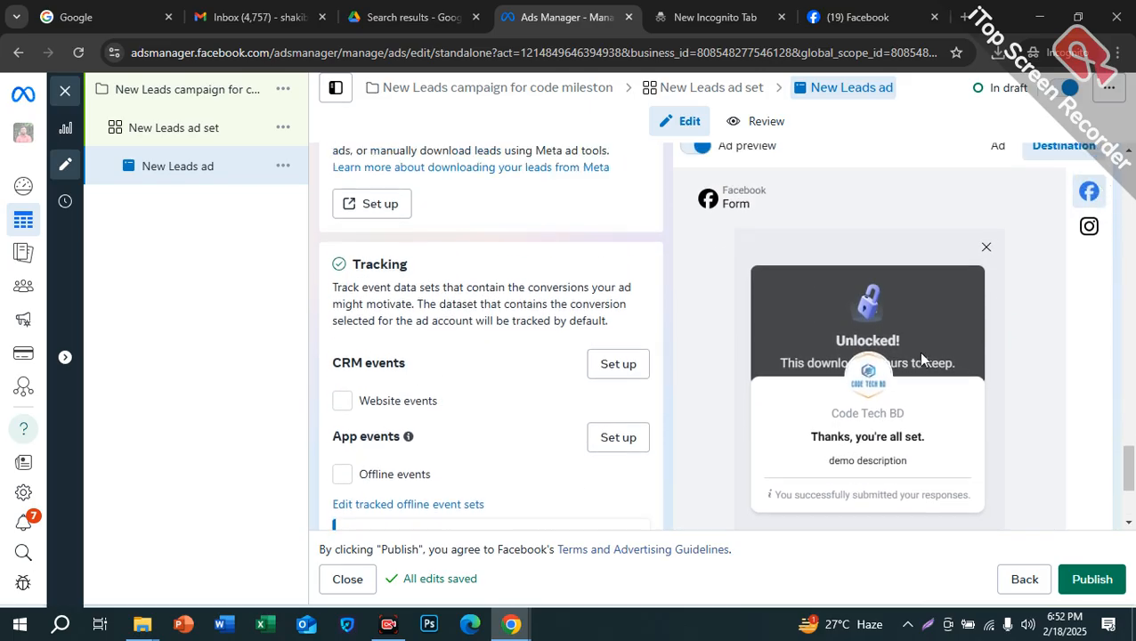
pyautogui.scroll(3, 922, 357)
pyautogui.scroll(-5, 492, 405)
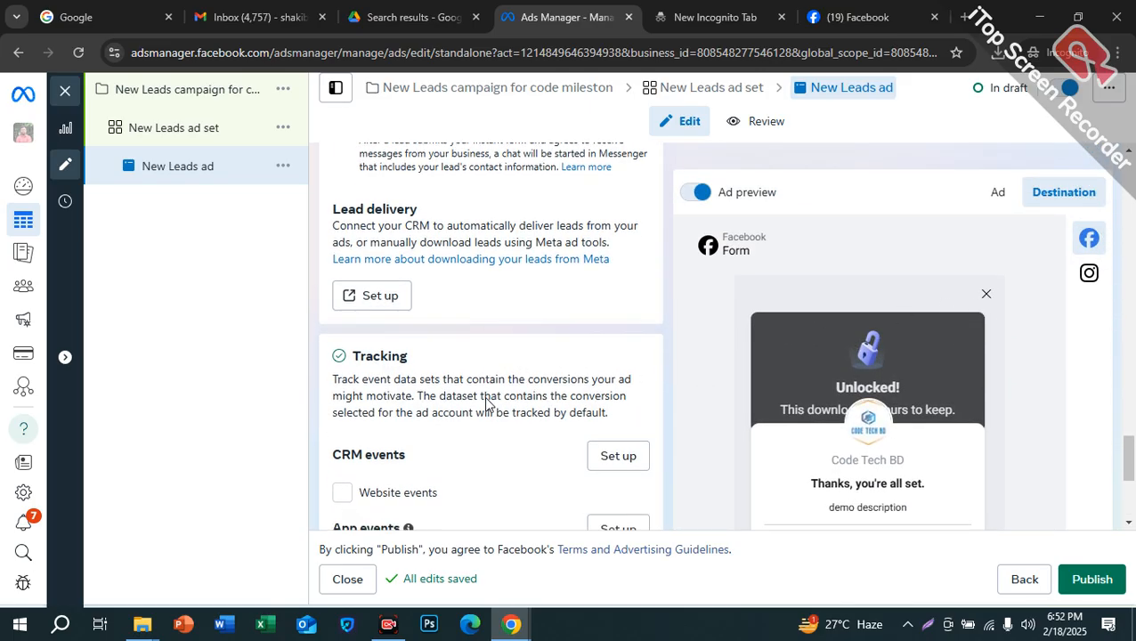
pyautogui.scroll(8, 492, 402)
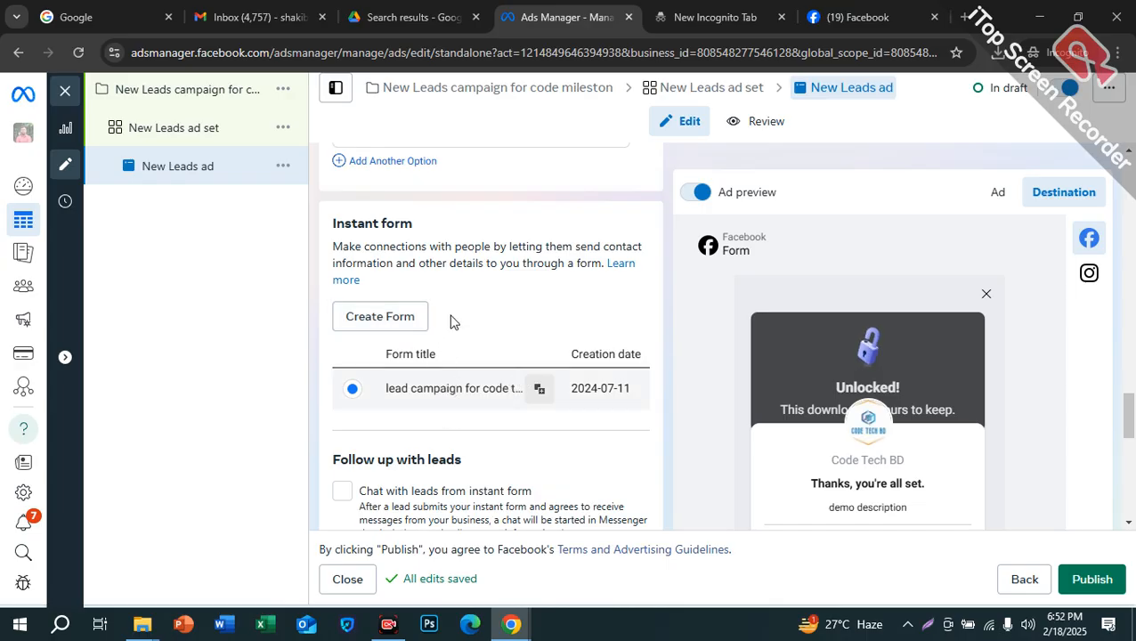
# Start creating a new instant form and select its whole default name for replacement
pyautogui.click(368, 326)
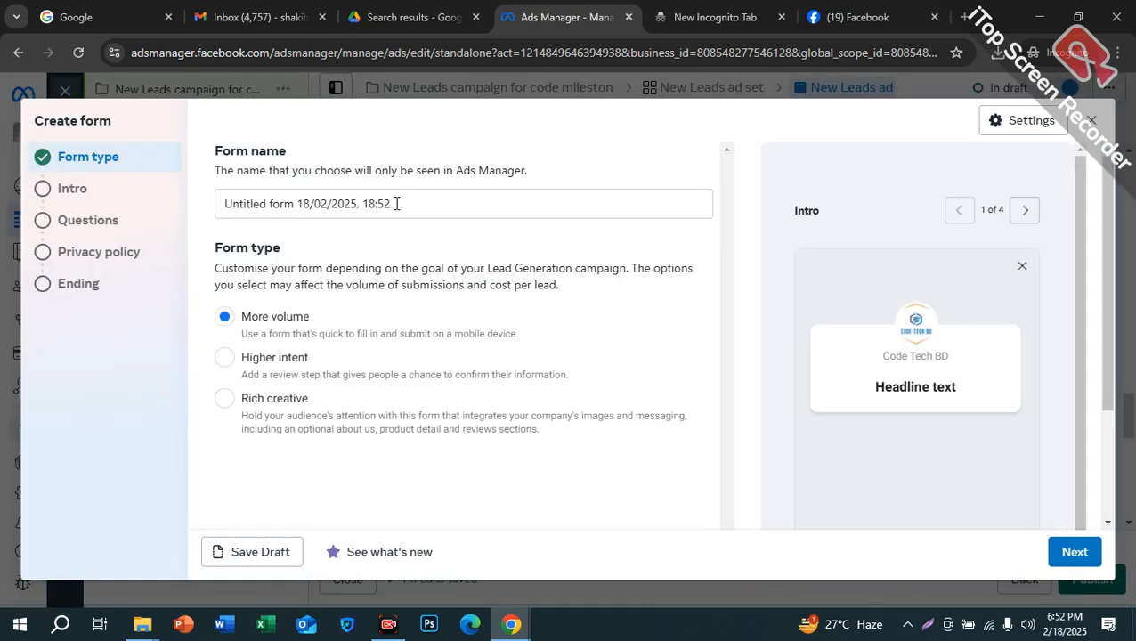
pyautogui.click(398, 204)
pyautogui.hotkey('ctrl', 'a')
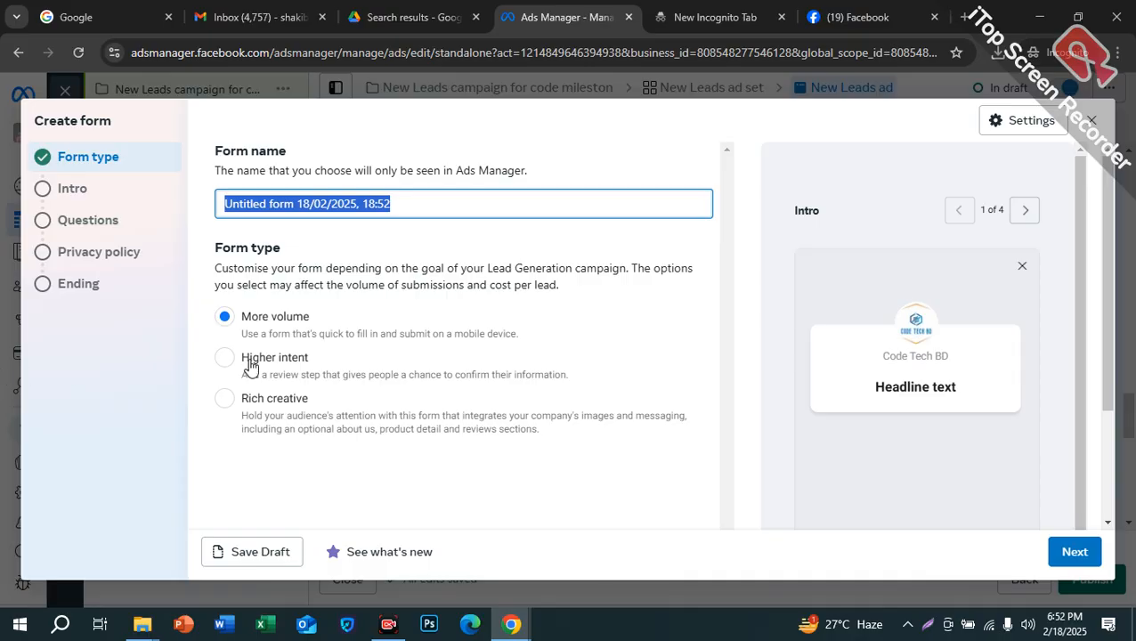
pyautogui.press('shift')
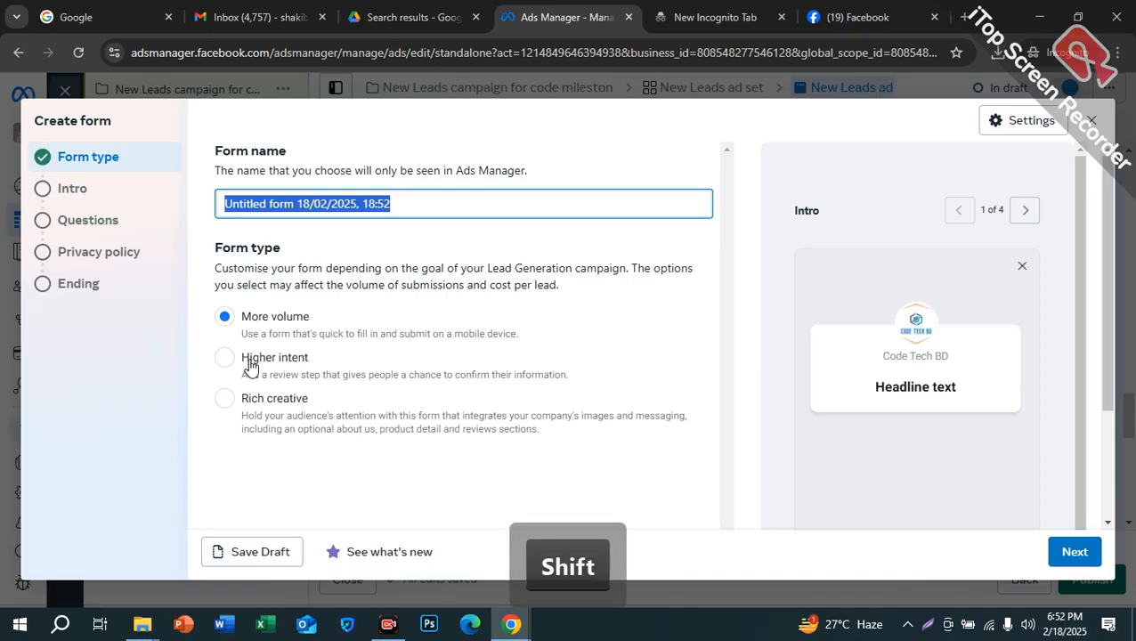
pyautogui.write('Form ')
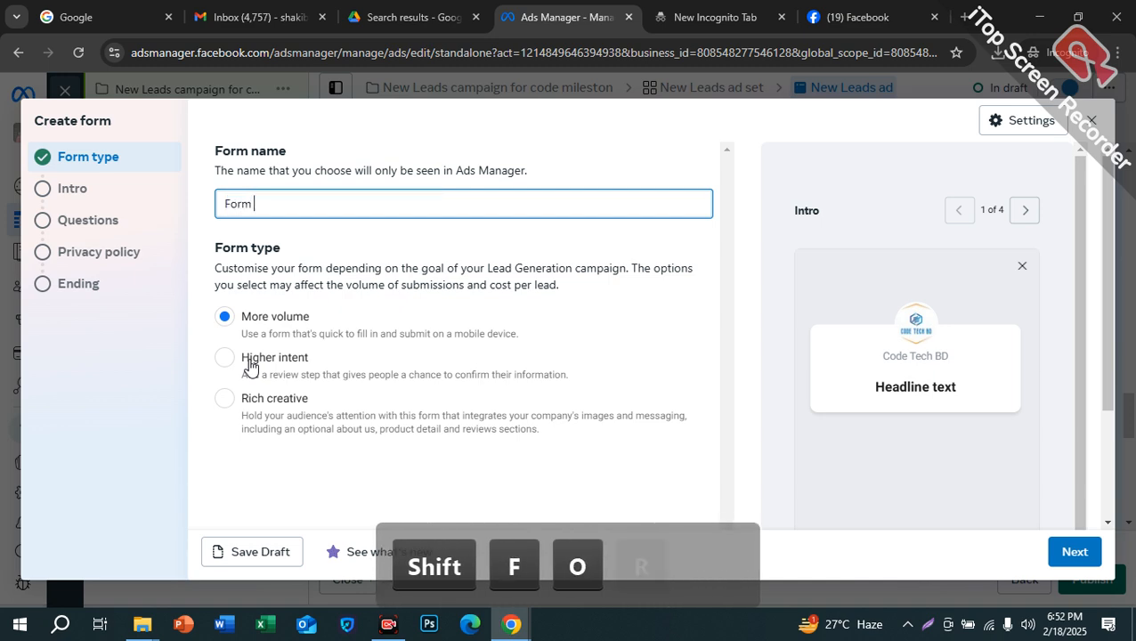
pyautogui.write('for')
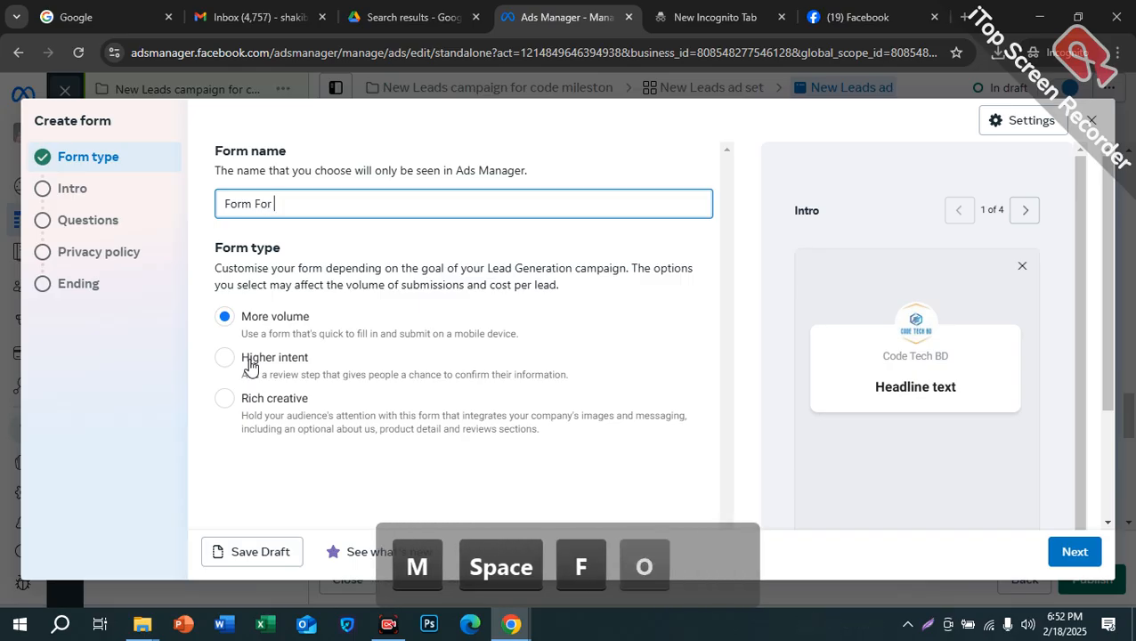
pyautogui.press('BackSpace')
pyautogui.press('BackSpace')
pyautogui.press('BackSpace')
pyautogui.press('BackSpace')
pyautogui.press('BackSpace')
pyautogui.press('BackSpace')
# Name the new instant form "Demo From For Batch DM269"
pyautogui.write('Demo Fo')
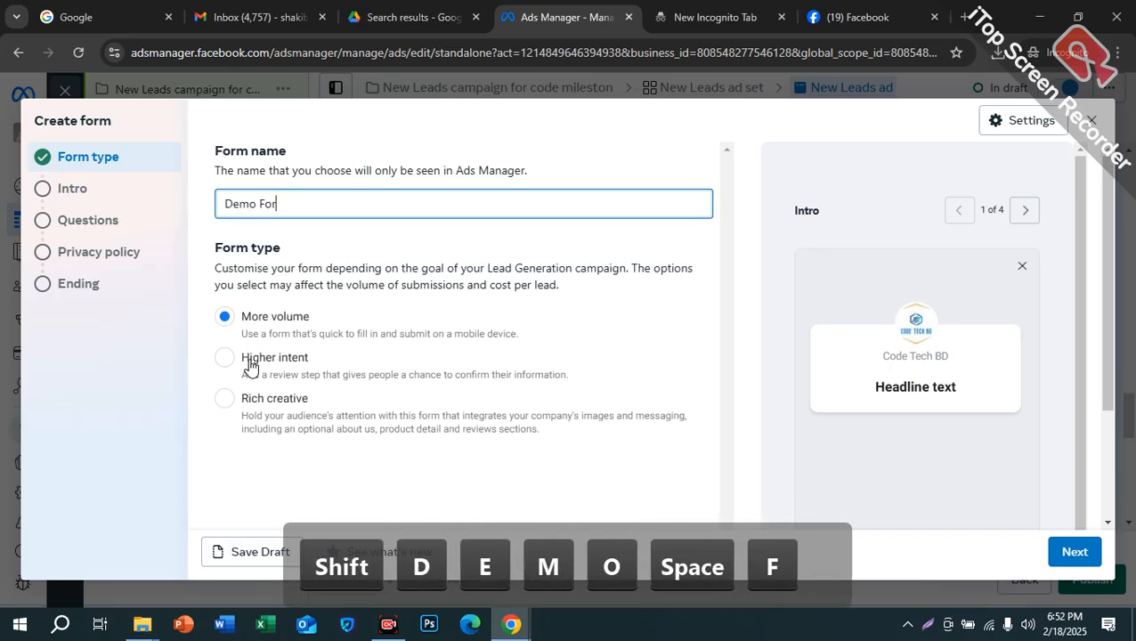
pyautogui.press('BackSpace')
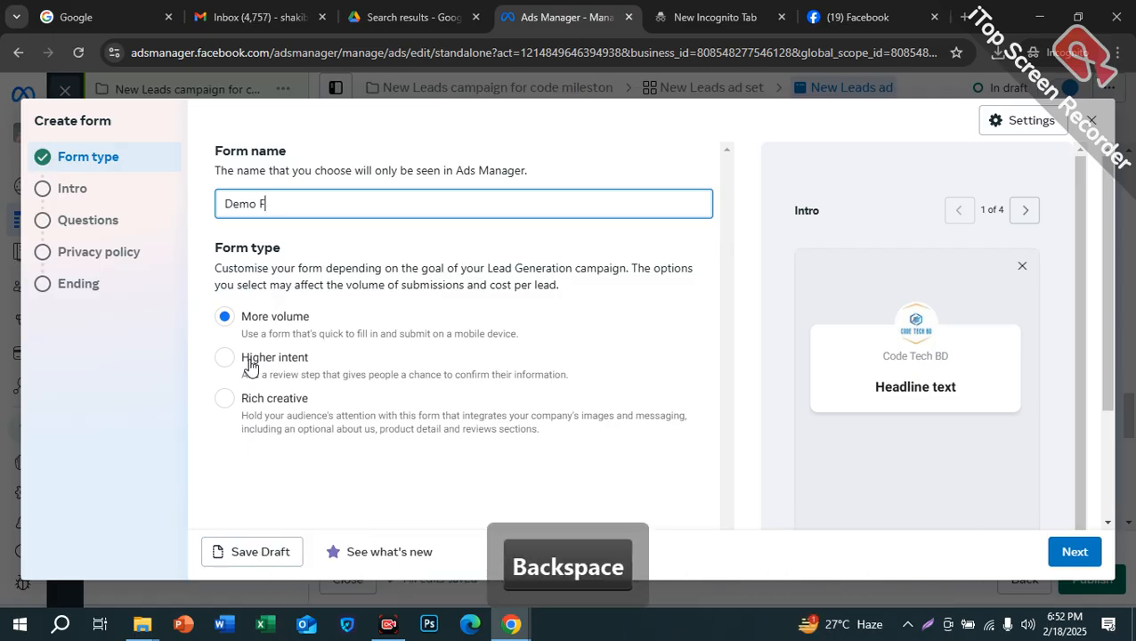
pyautogui.write('rom For')
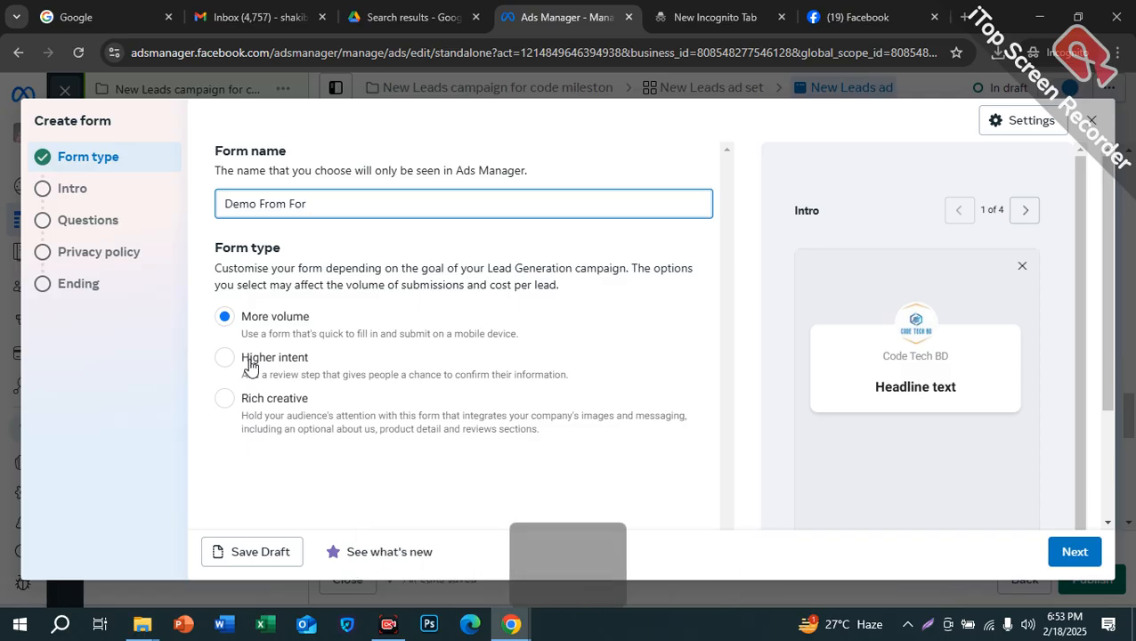
pyautogui.write('Bat')
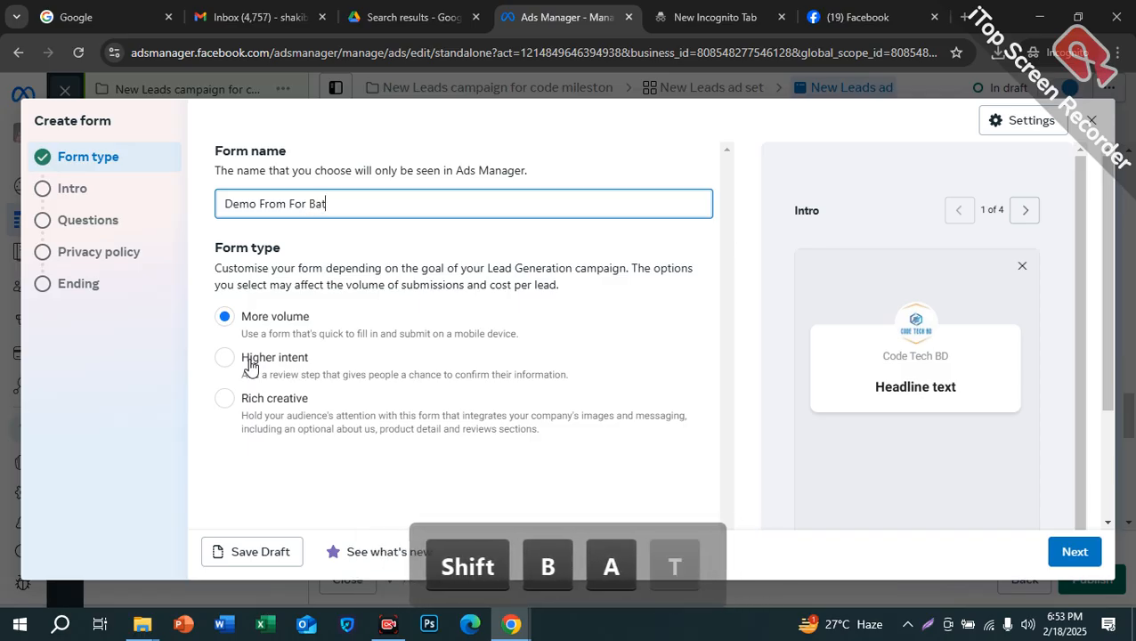
pyautogui.write('ch DE')
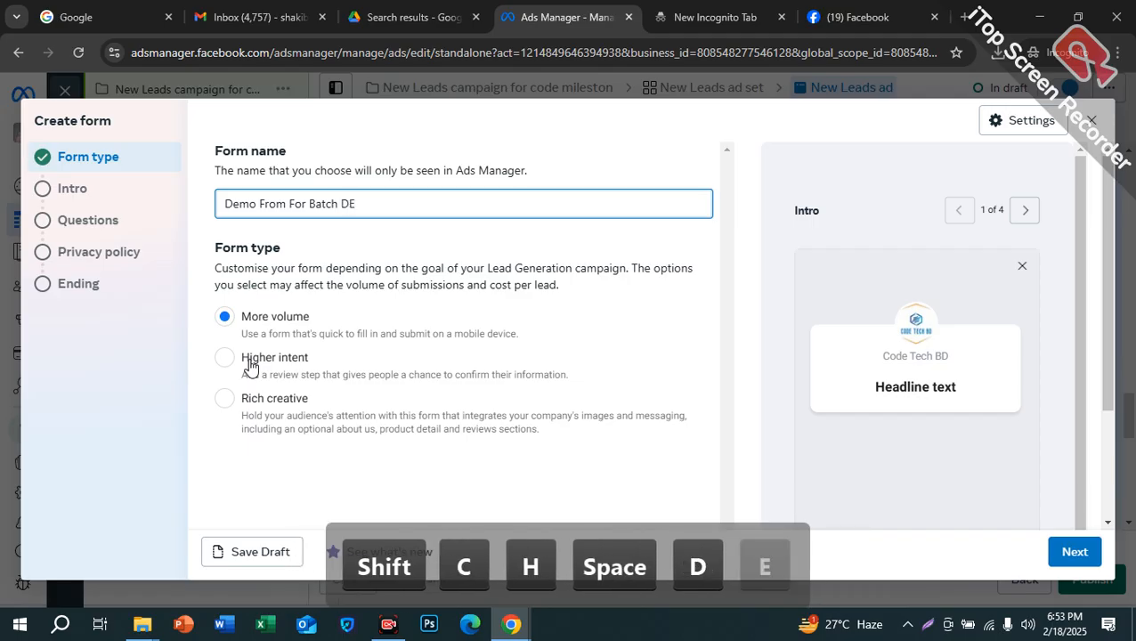
pyautogui.press('BackSpace')
pyautogui.write('M26')
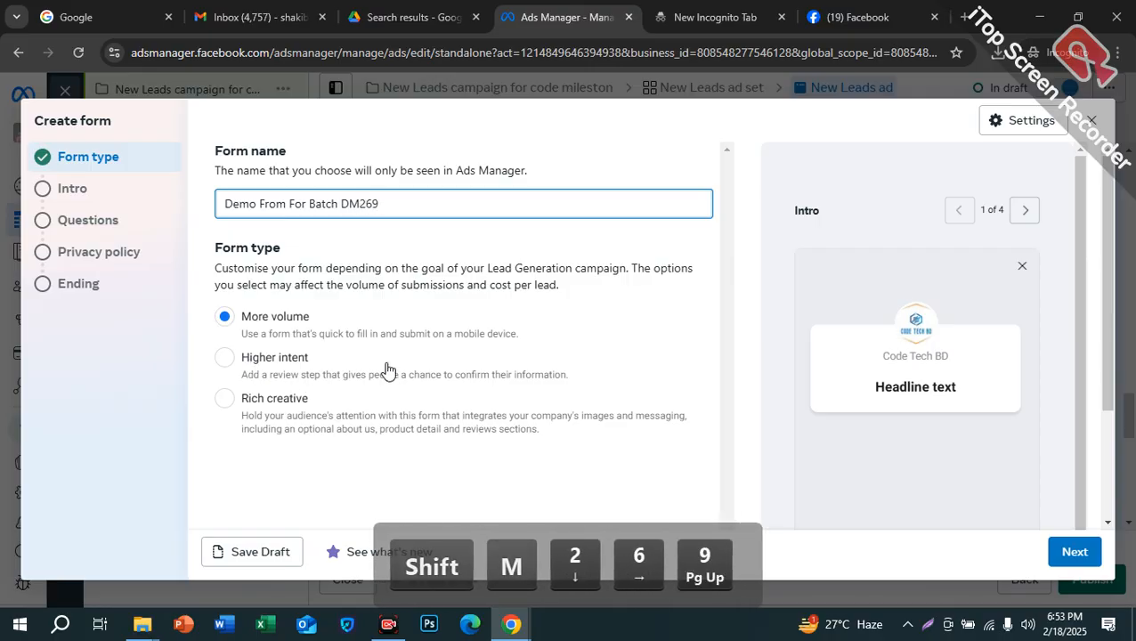
pyautogui.write('9')
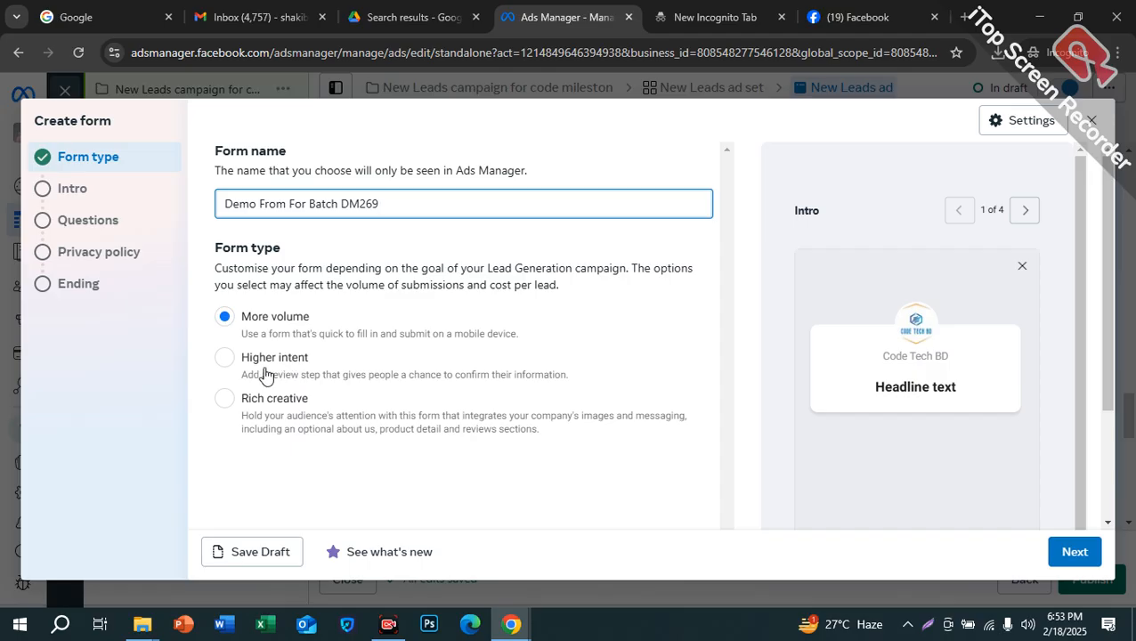
# Switch the form type between More volume and Rich creative to compare their previews, and collapse the Rich creative preview's Overview
pyautogui.click(302, 370)
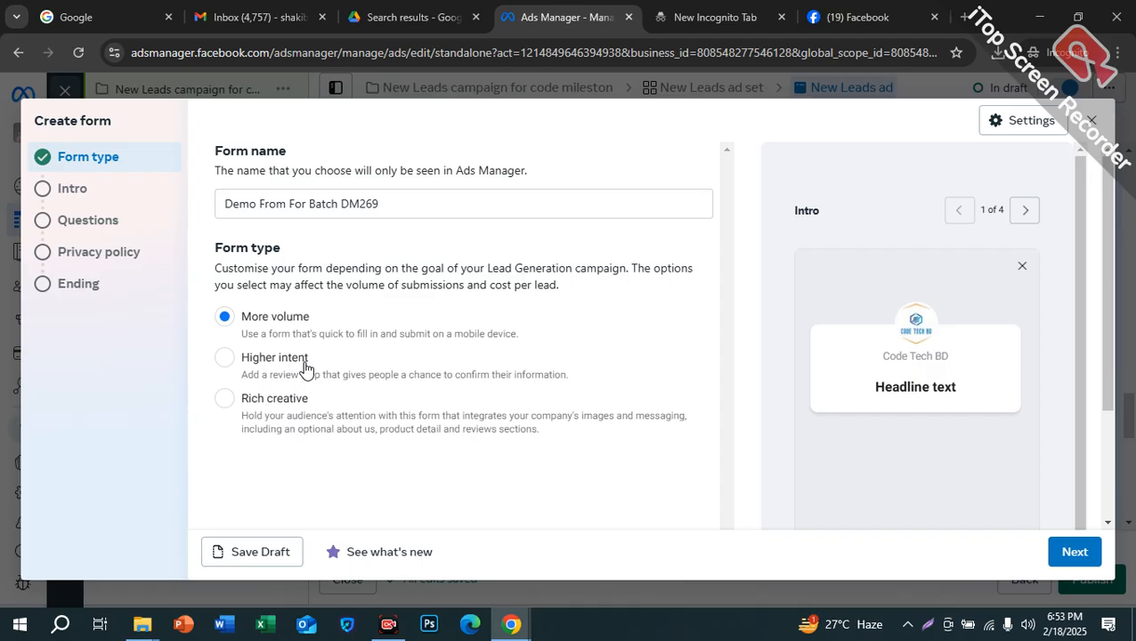
pyautogui.click(246, 320)
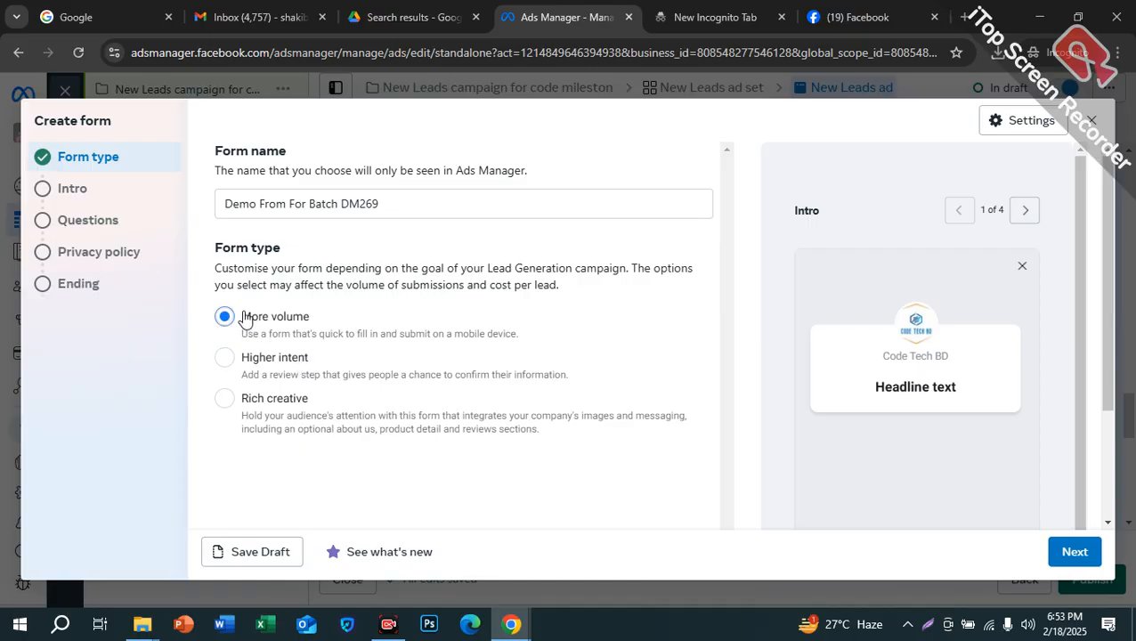
pyautogui.click(286, 399)
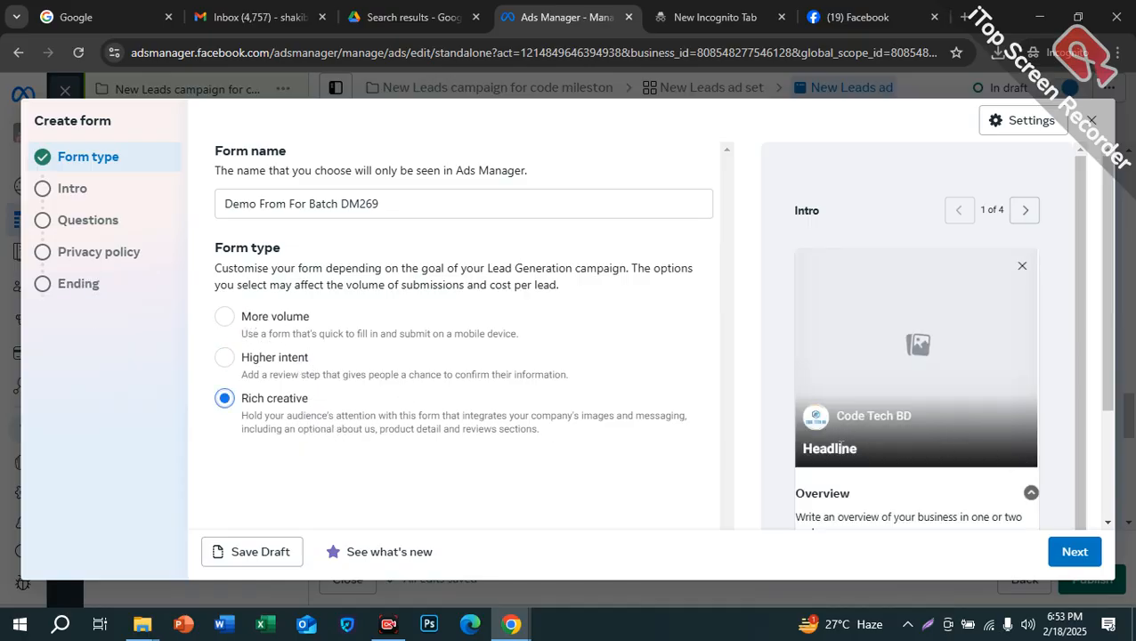
pyautogui.scroll(-1, 855, 423)
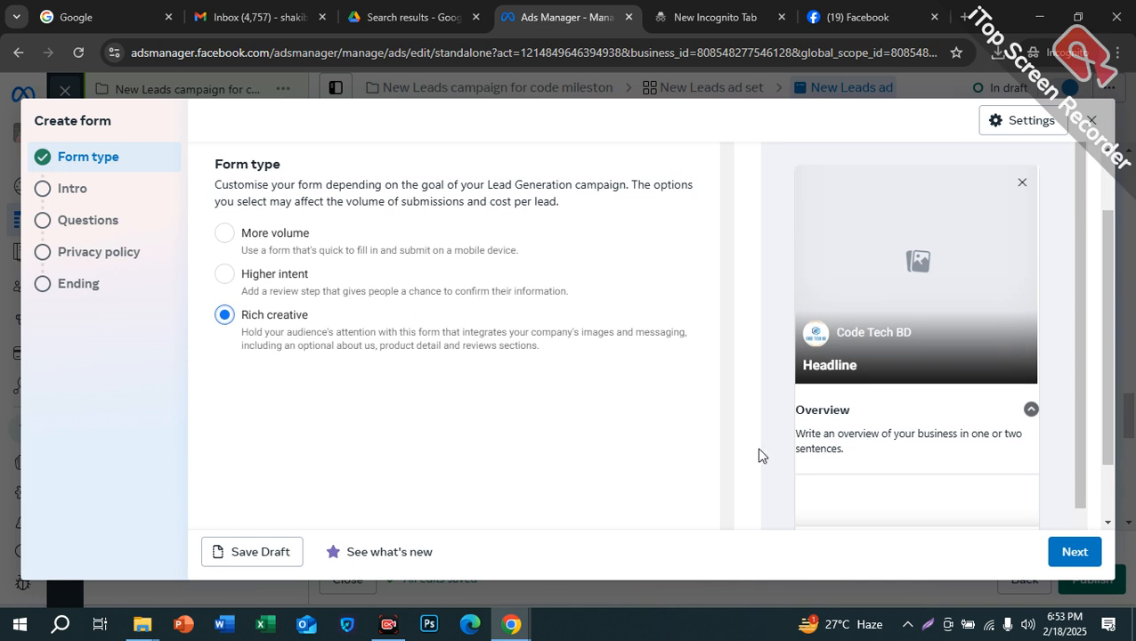
pyautogui.click(228, 243)
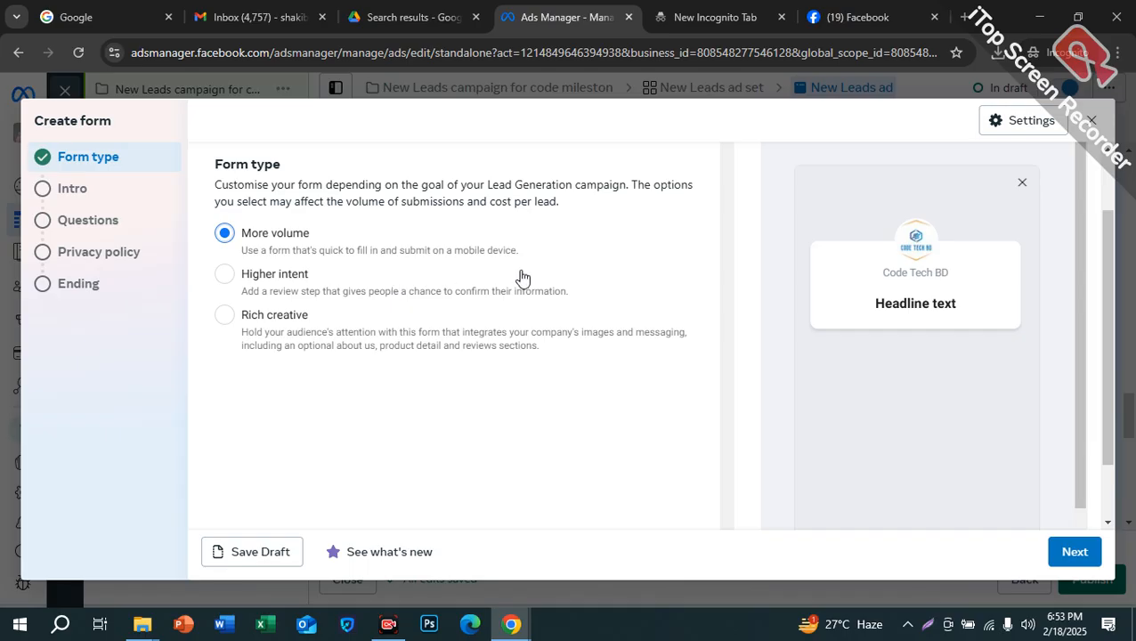
pyautogui.click(301, 349)
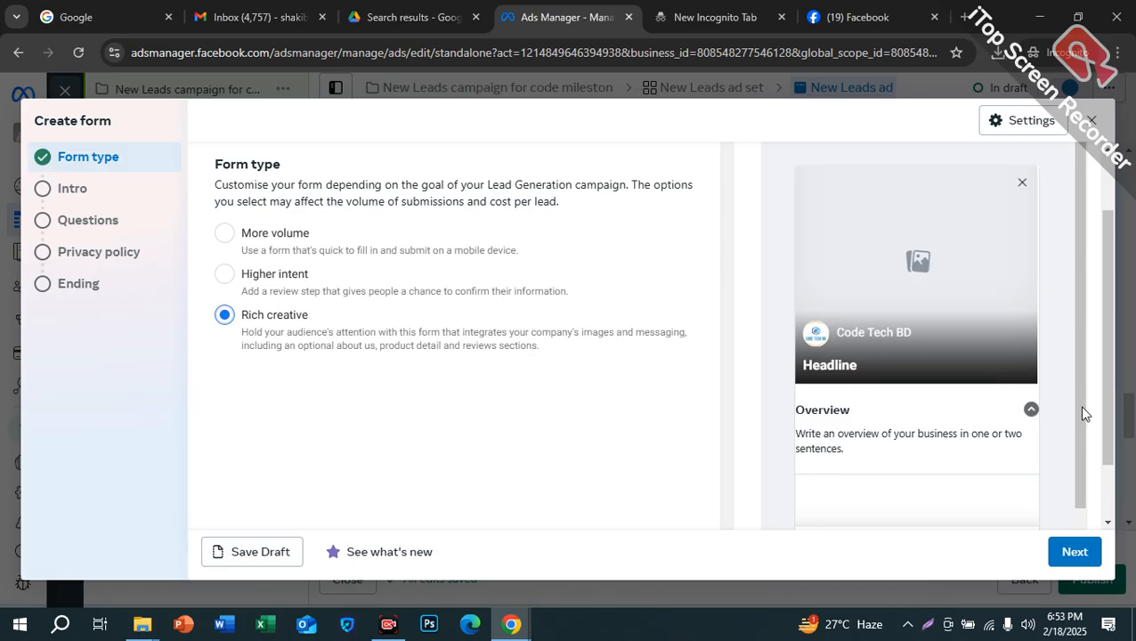
pyautogui.click(1031, 412)
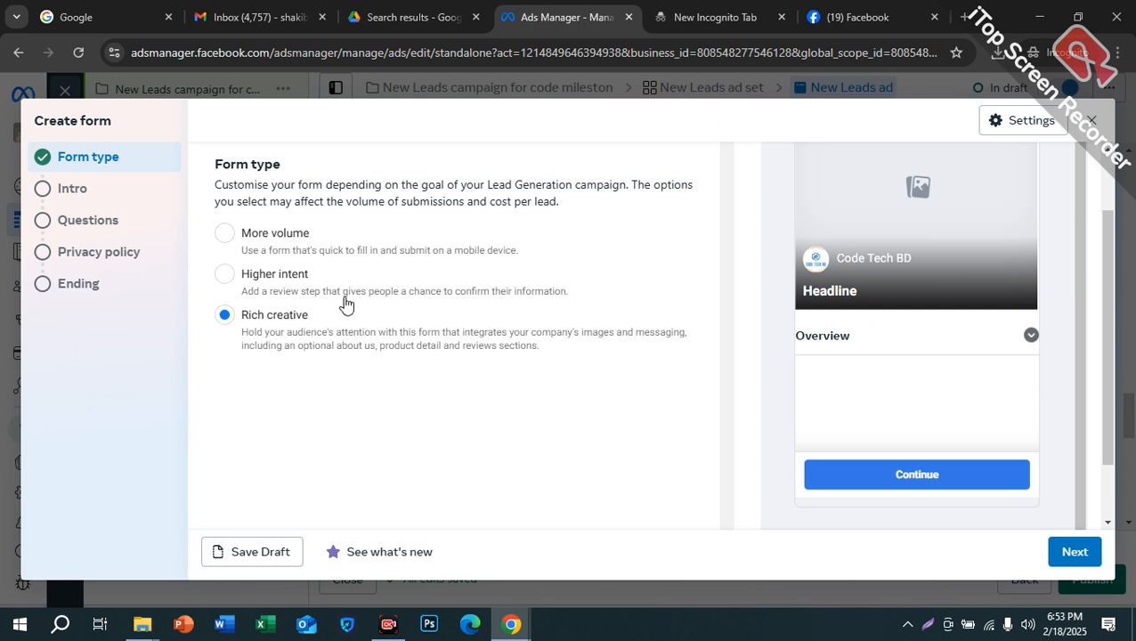
# Try the Higher intent form type and examine its added Review screen, ending back at the form type choices
pyautogui.click(311, 296)
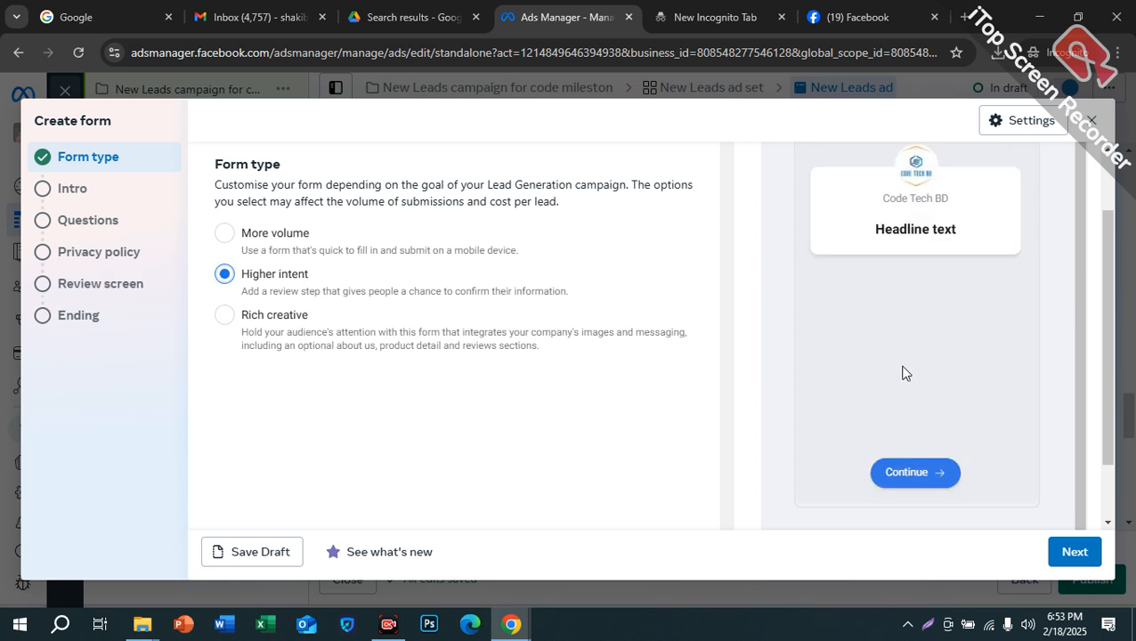
pyautogui.scroll(-2, 906, 375)
pyautogui.scroll(1, 324, 222)
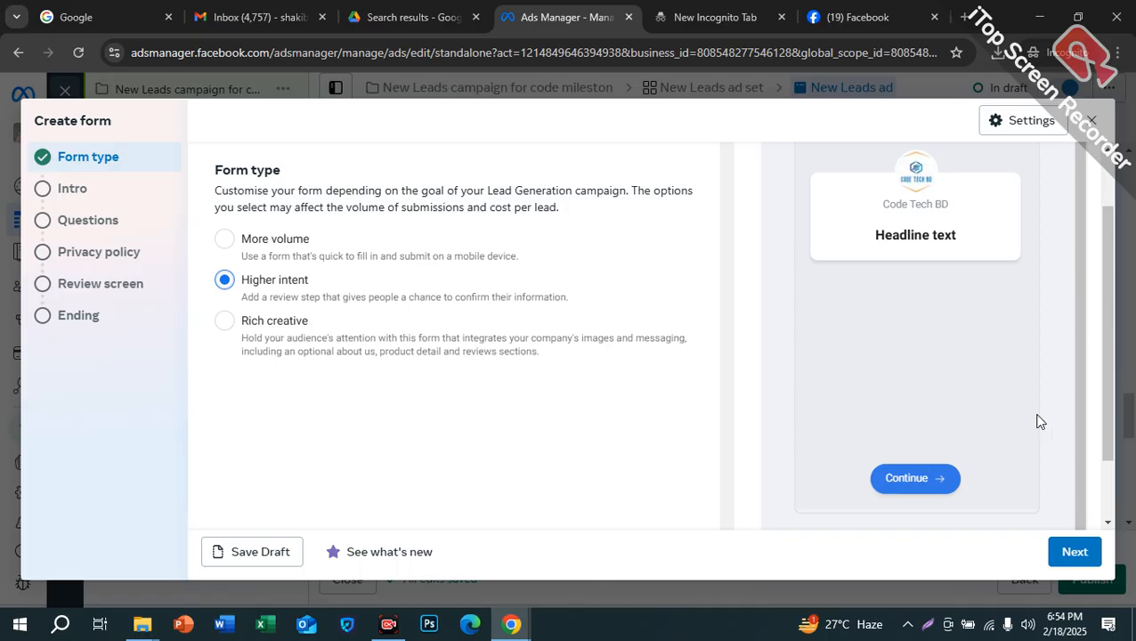
pyautogui.click(1069, 553)
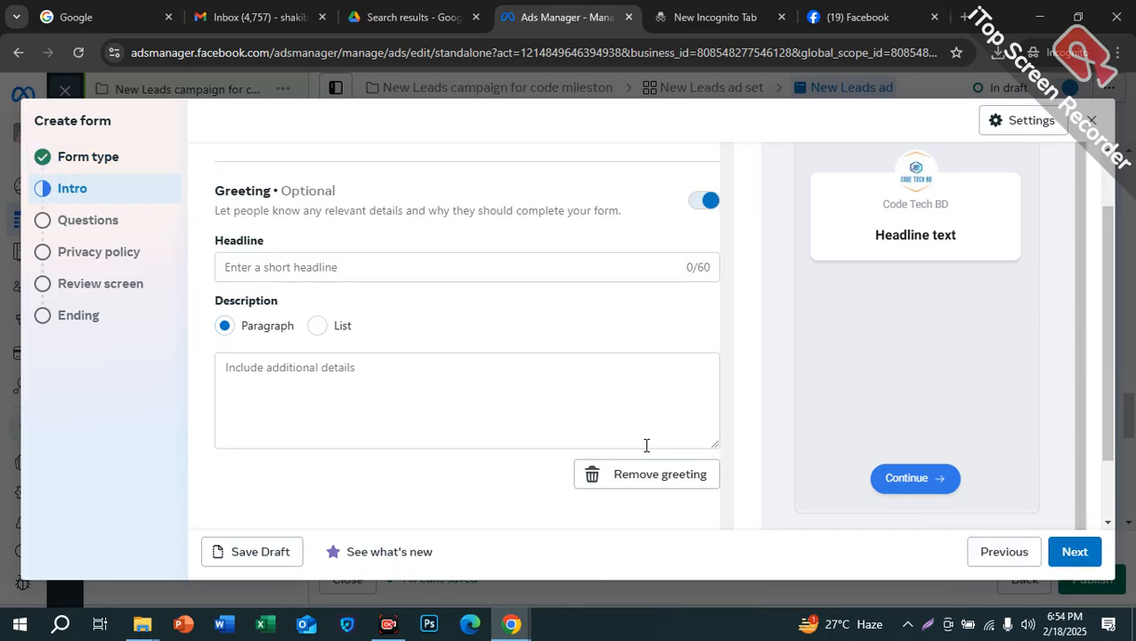
pyautogui.click(998, 556)
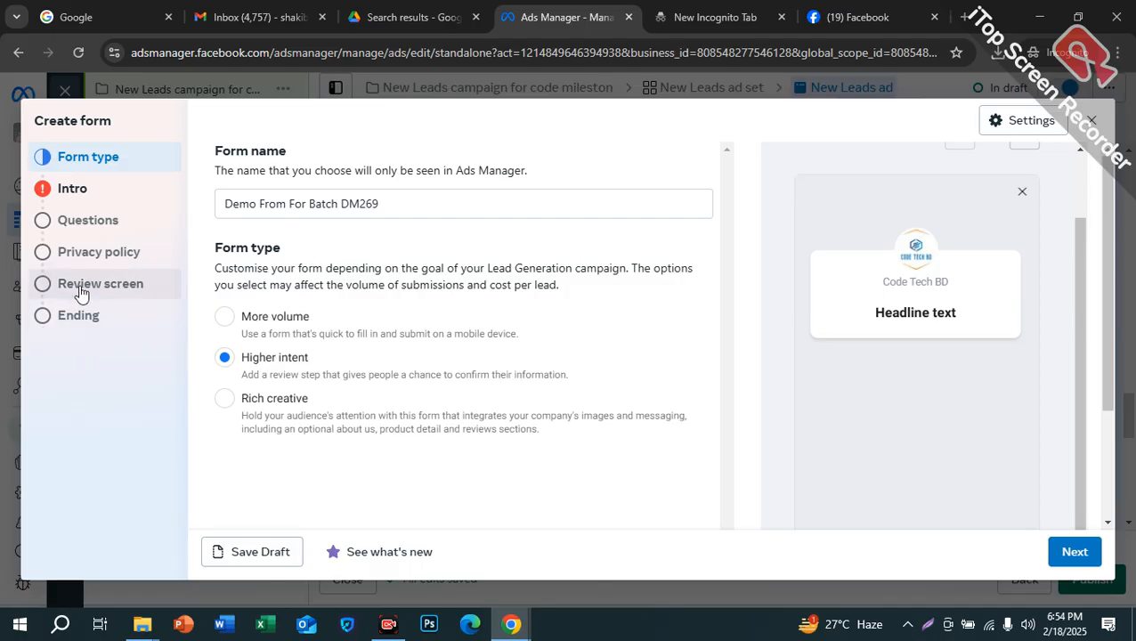
pyautogui.click(113, 287)
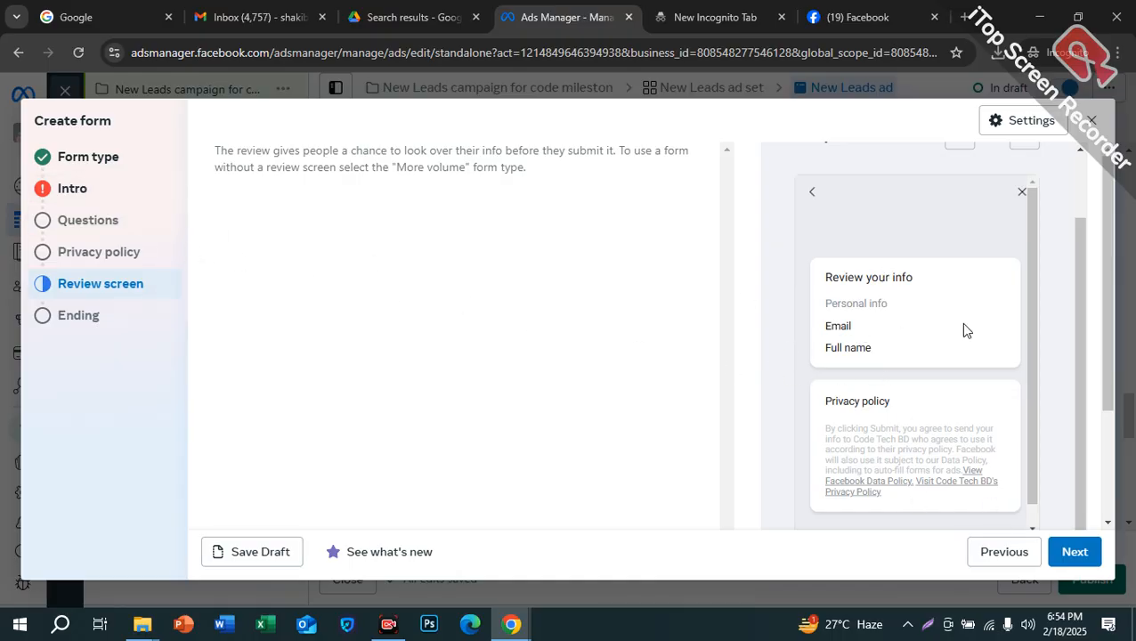
pyautogui.click(96, 157)
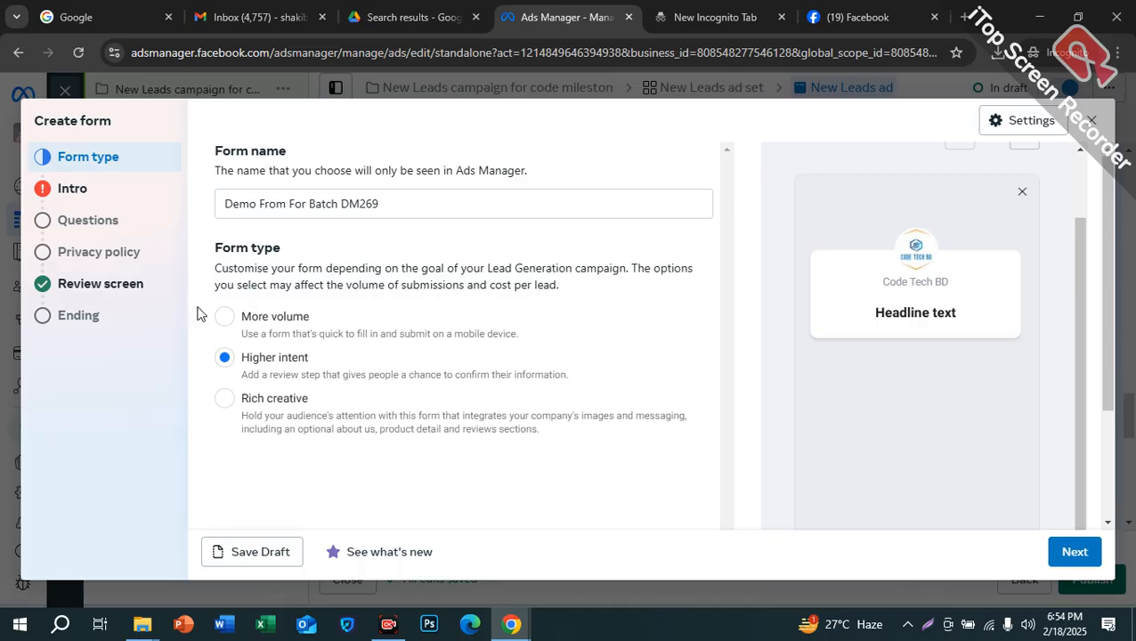
# Set the form type to More volume and move on to the greeting headline in the Intro section
pyautogui.click(230, 324)
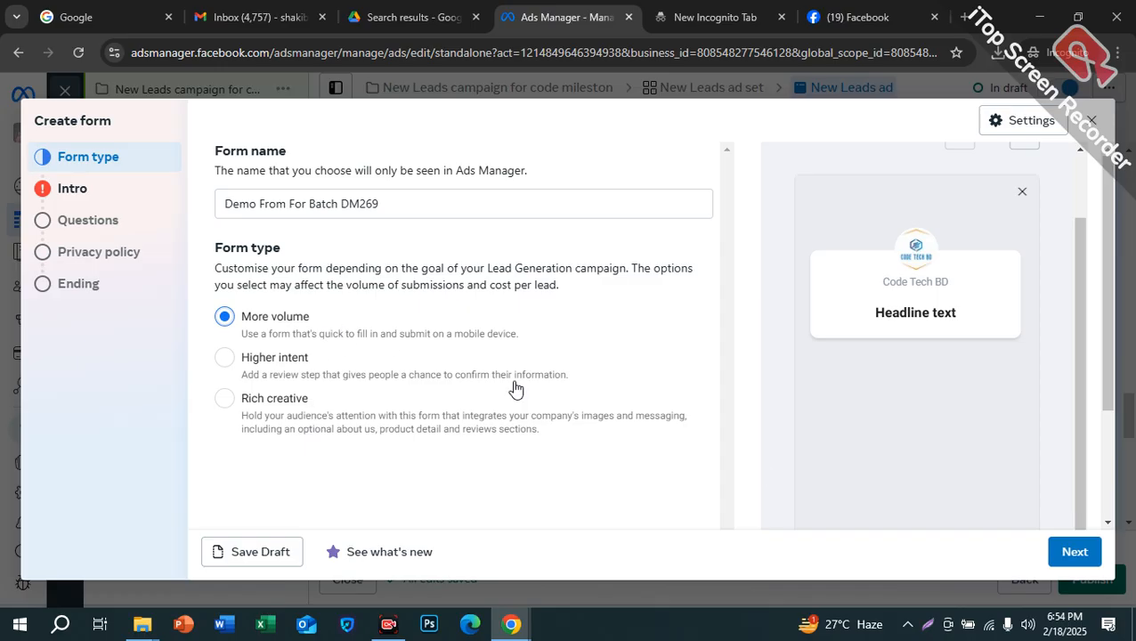
pyautogui.click(1075, 553)
pyautogui.click(311, 347)
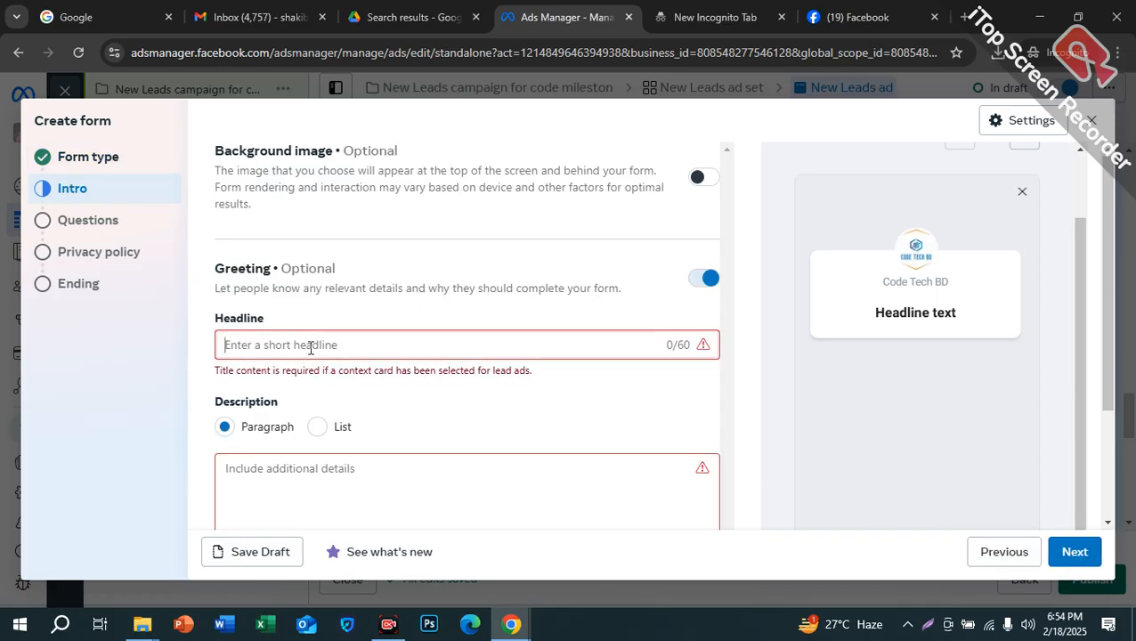
pyautogui.tripleClick(872, 319)
pyautogui.click(525, 345)
pyautogui.write('Get')
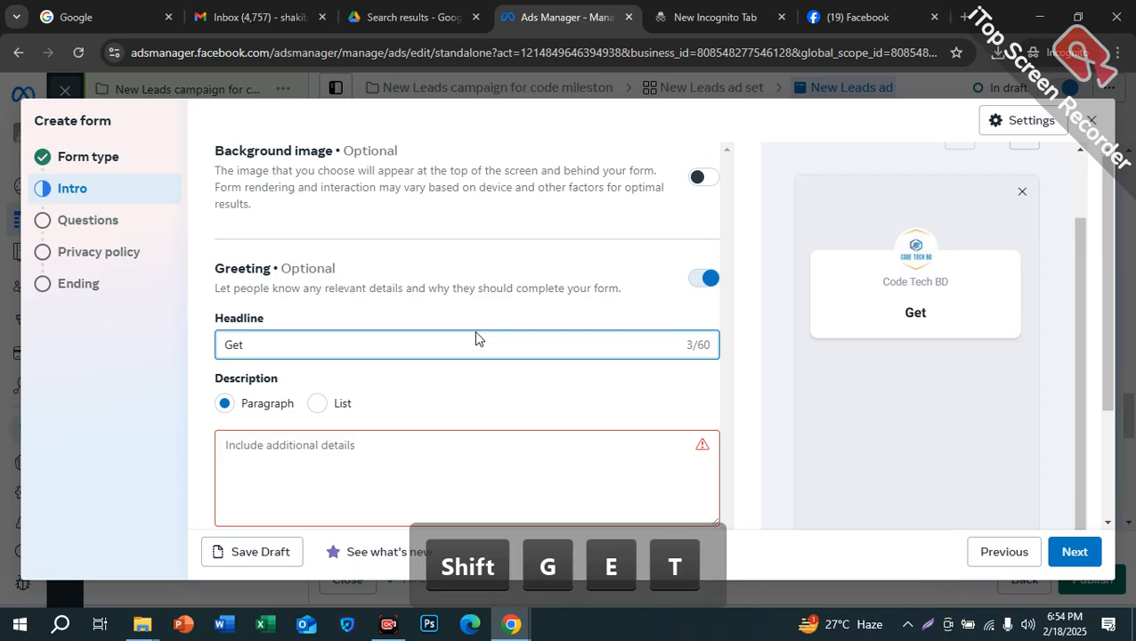
pyautogui.write(' 50')
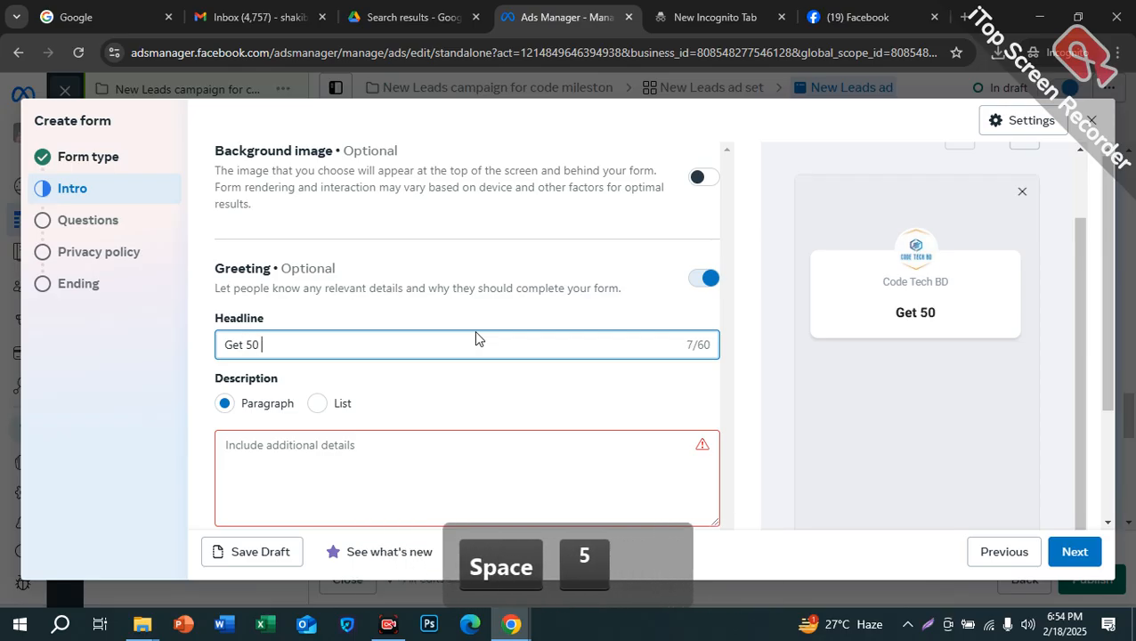
pyautogui.press('Insert')
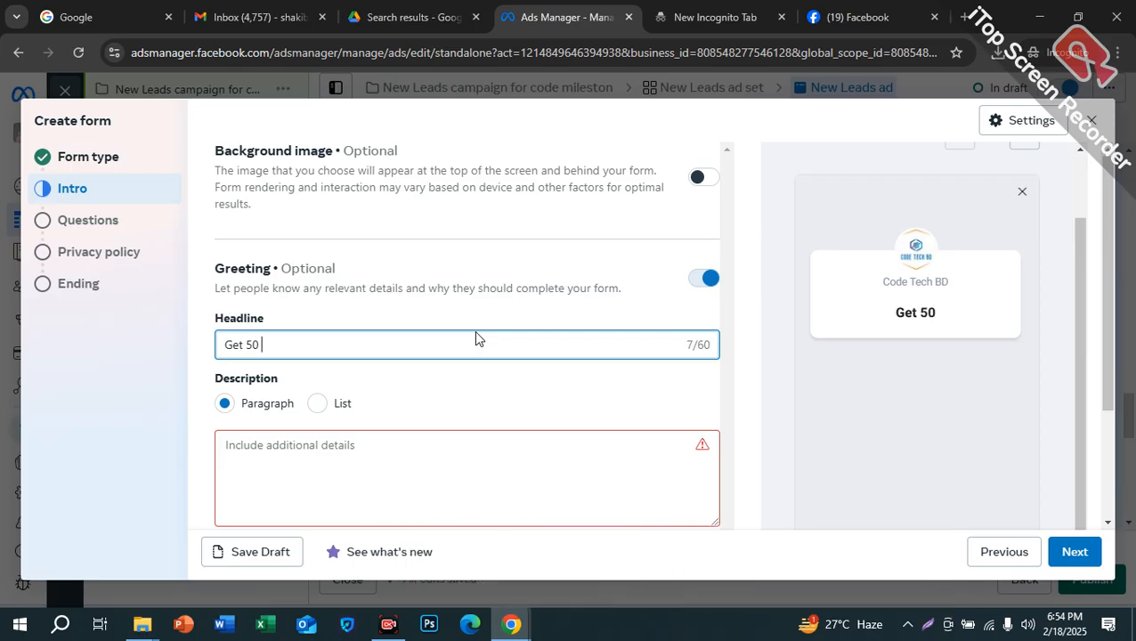
pyautogui.write('%')
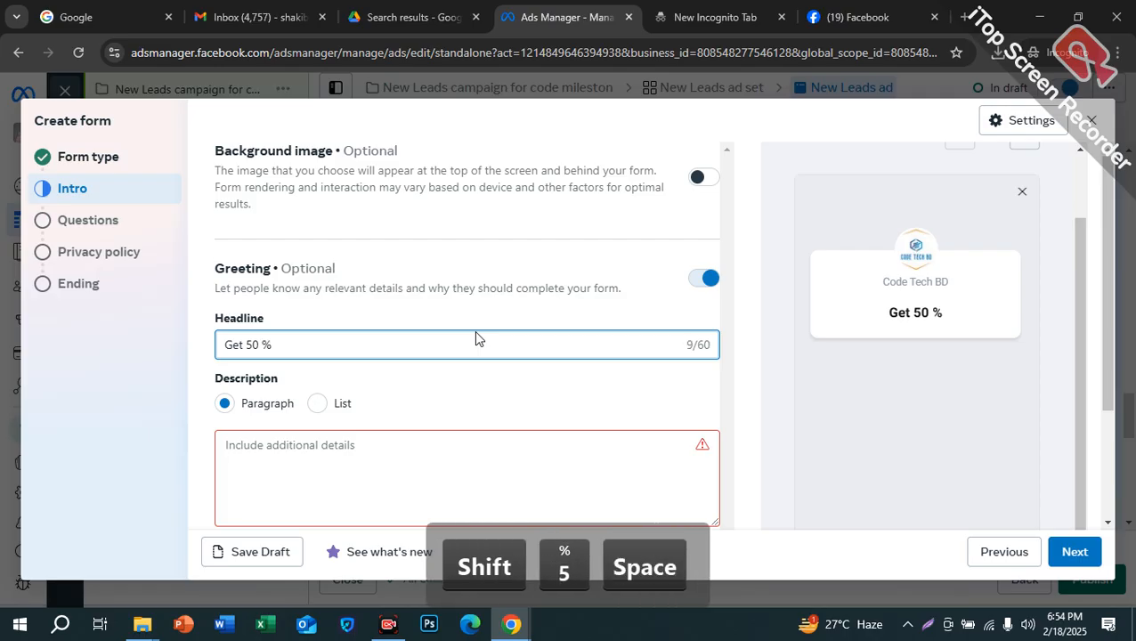
pyautogui.press('BackSpace')
pyautogui.press('BackSpace')
pyautogui.press('BackSpace')
pyautogui.press('BackSpace')
pyautogui.press('BackSpace')
pyautogui.press('BackSpace')
pyautogui.press('BackSpace')
pyautogui.press('BackSpace')
pyautogui.press('BackSpace')
# Set the greeting headline to "Spicial Ramadan Offer" and check it in the form preview
pyautogui.write('Sp')
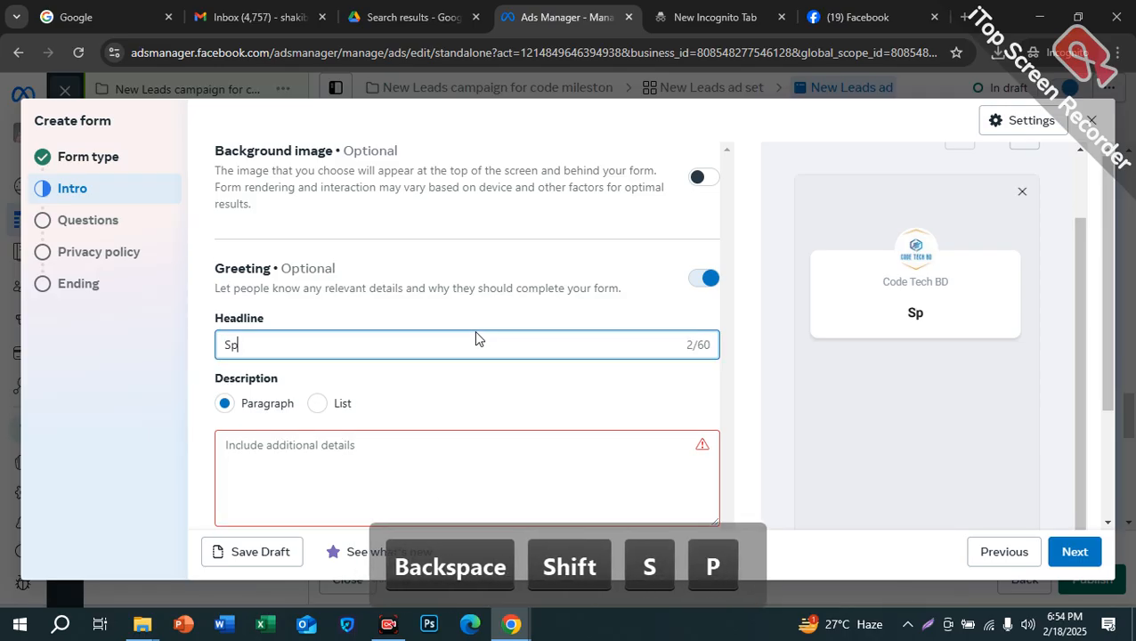
pyautogui.write('iceial Ramadan T')
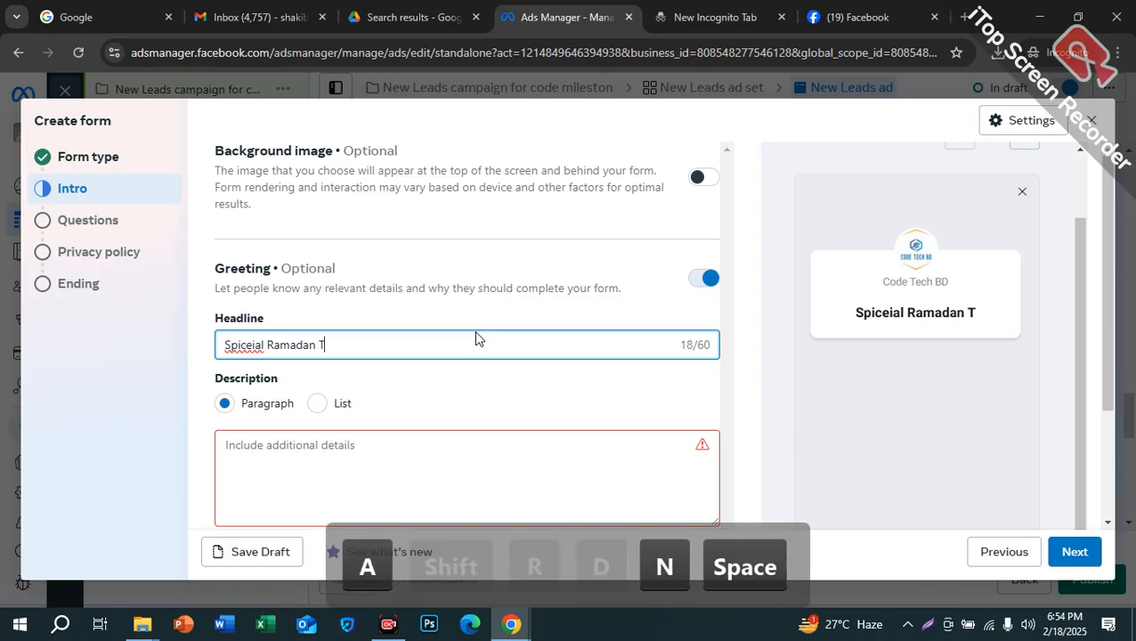
pyautogui.write('i')
pyautogui.press('BackSpace')
pyautogui.press('BackSpace')
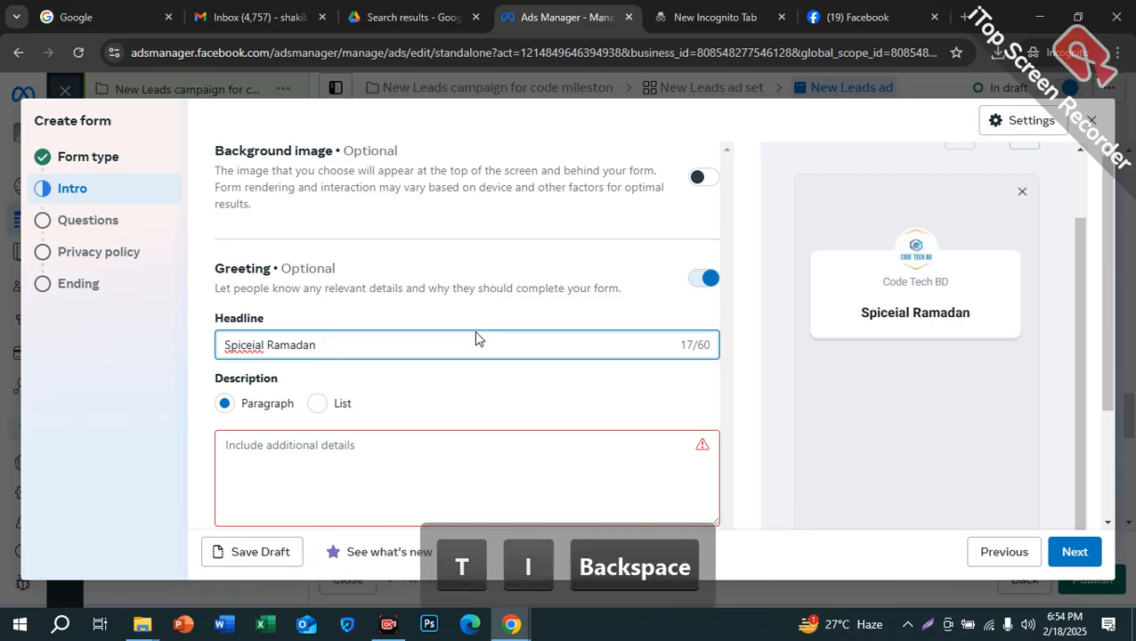
pyautogui.write('Time')
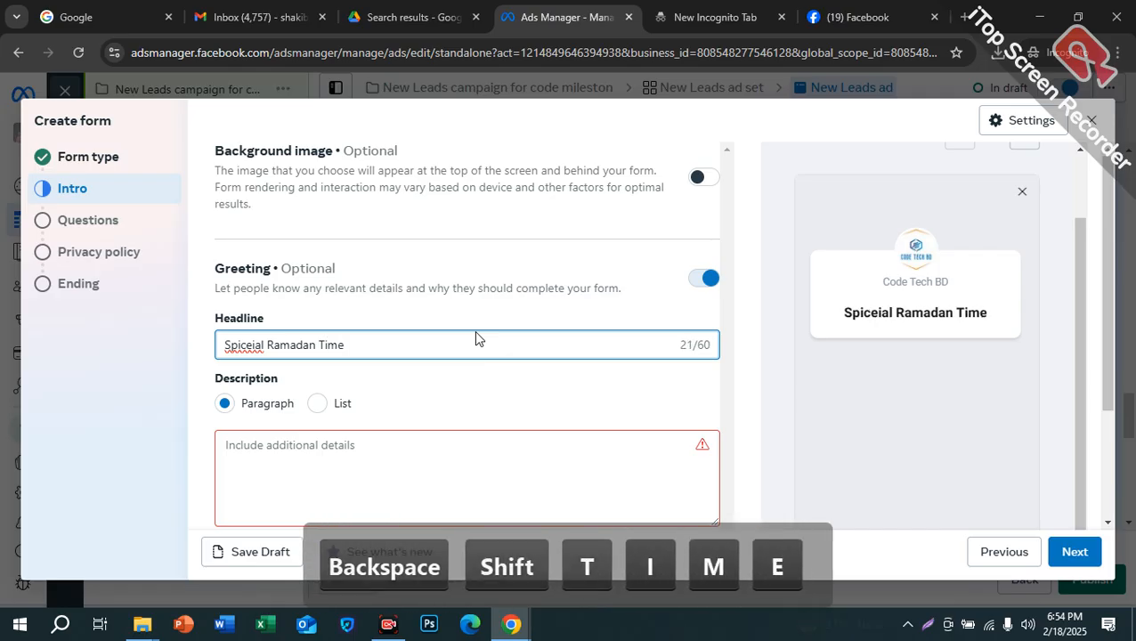
pyautogui.press('BackSpace')
pyautogui.press('BackSpace')
pyautogui.press('BackSpace')
pyautogui.press('BackSpace')
pyautogui.write('O')
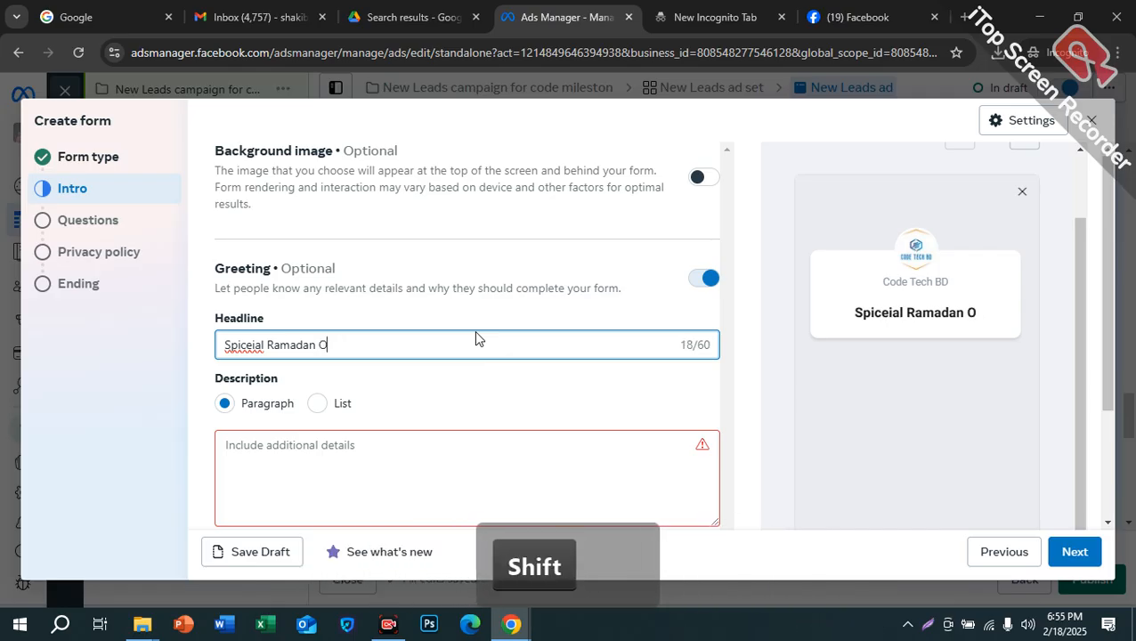
pyautogui.write('ffer')
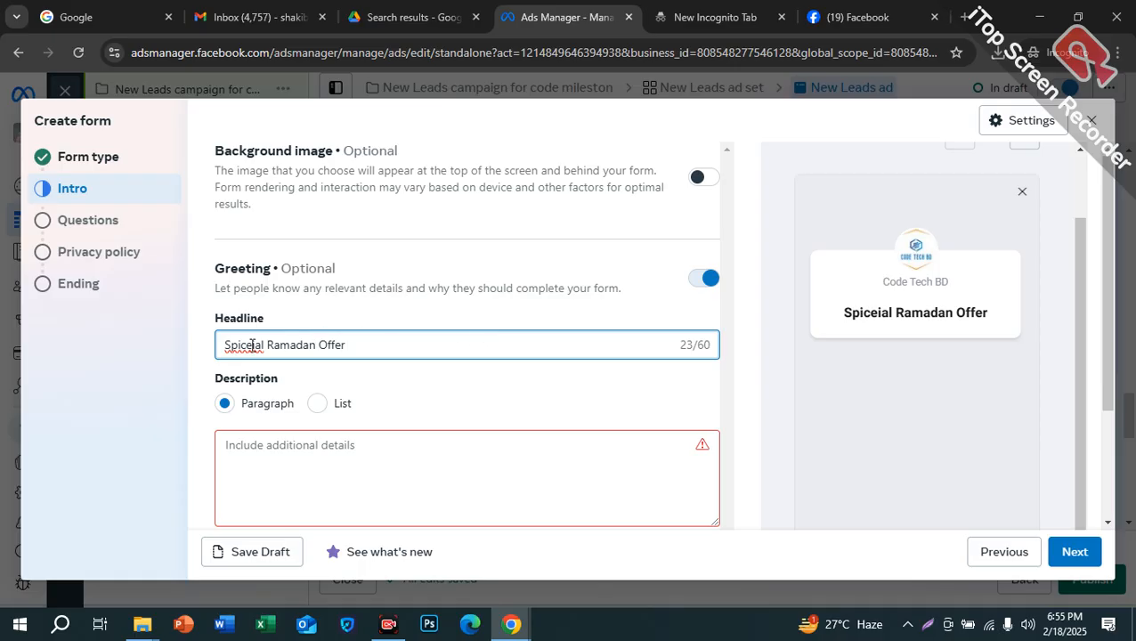
pyautogui.press('BackSpace')
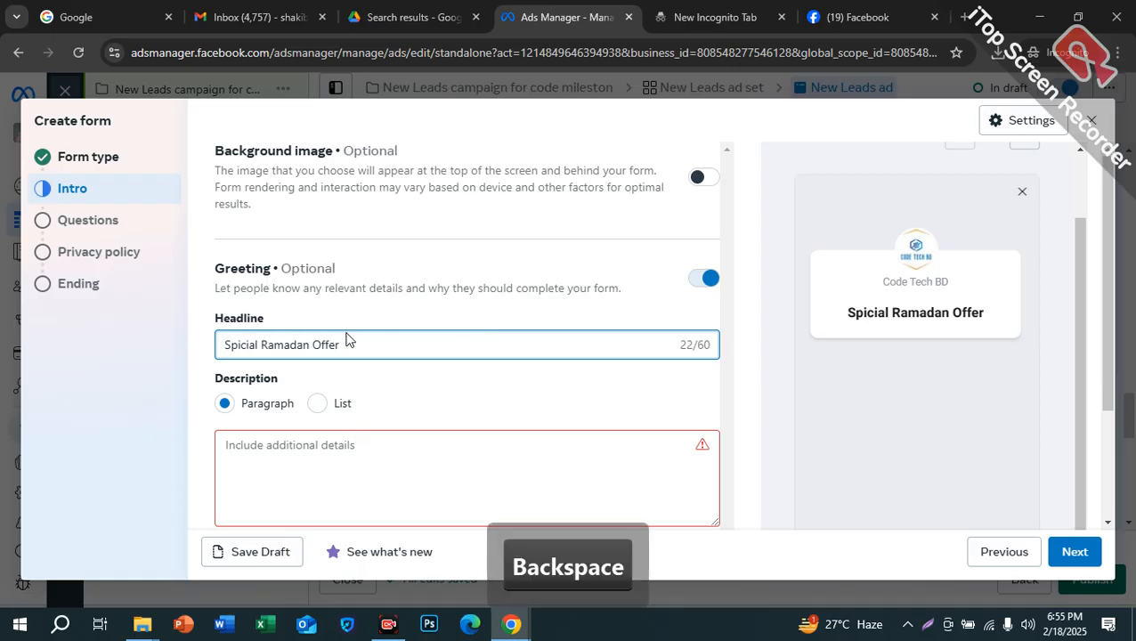
pyautogui.moveTo(840, 317); pyautogui.dragTo(1003, 317)
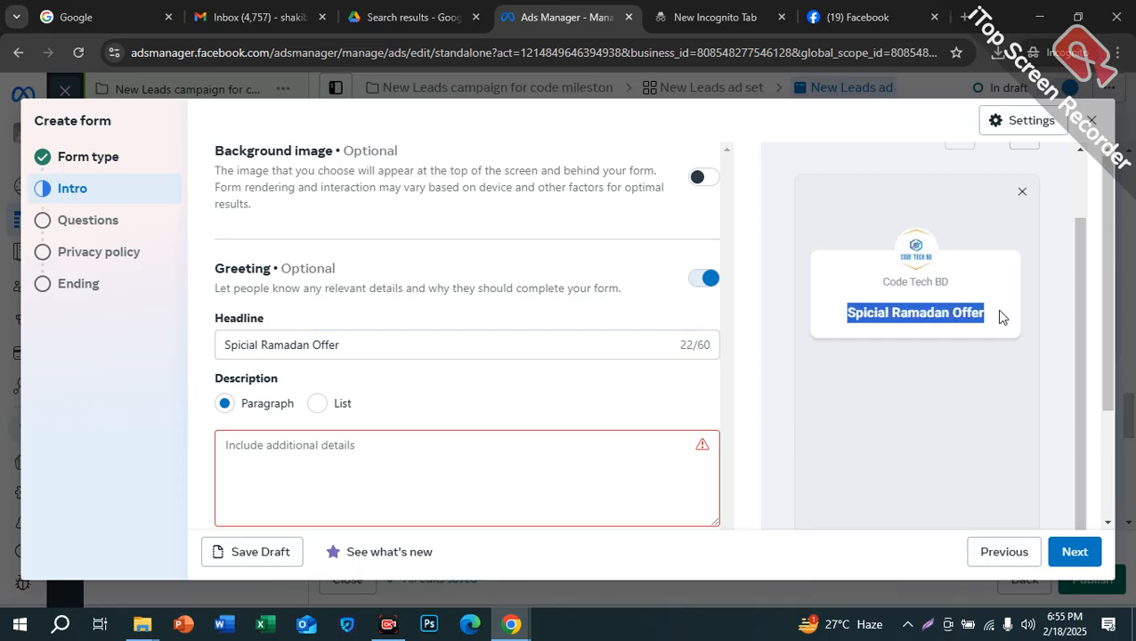
pyautogui.click(495, 468)
pyautogui.write('sdf')
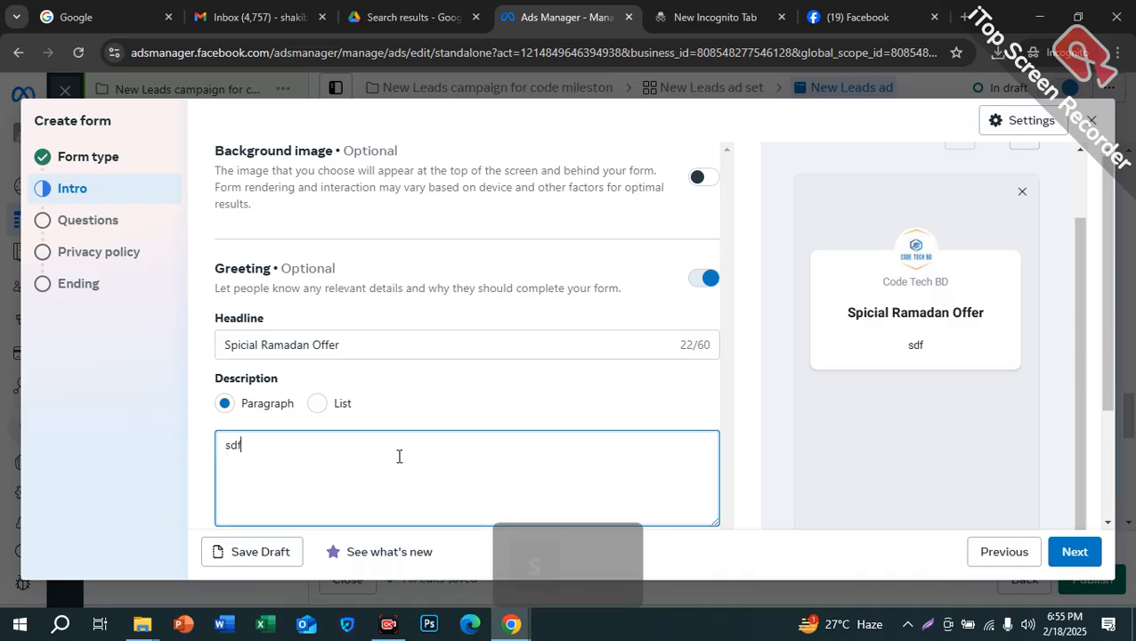
pyautogui.write('sdfsdf sdfdsfds fsdff f')
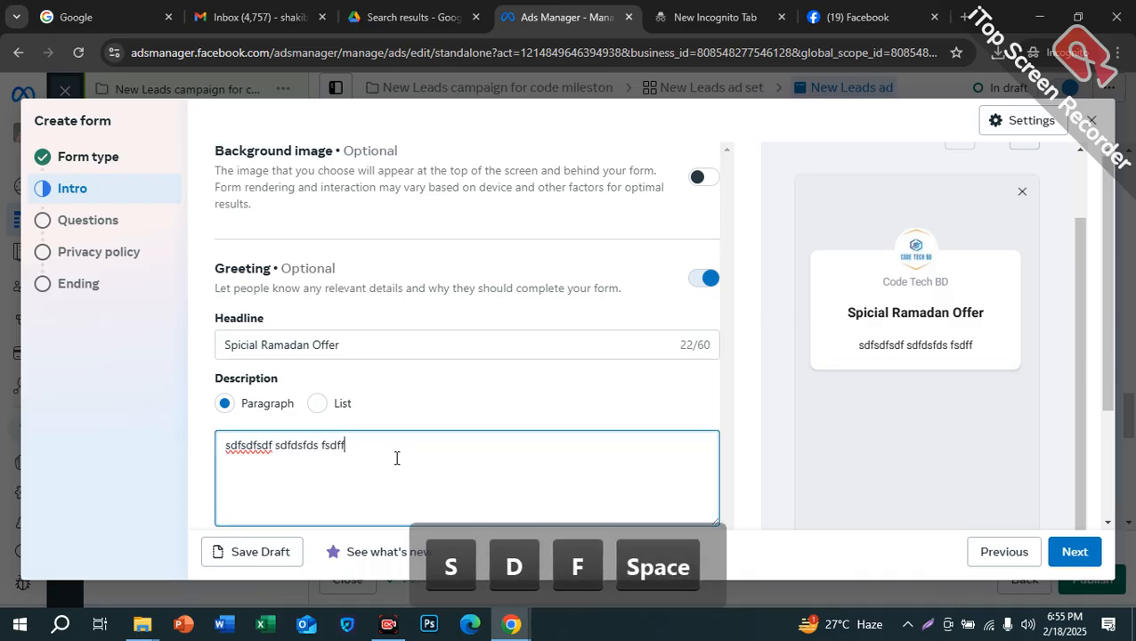
pyautogui.press('BackSpace')
pyautogui.press('BackSpace')
pyautogui.press('BackSpace')
pyautogui.press('BackSpace')
pyautogui.press('BackSpace')
pyautogui.press('BackSpace')
pyautogui.press('BackSpace')
pyautogui.press('BackSpace')
pyautogui.press('BackSpace')
pyautogui.press('BackSpace')
pyautogui.press('BackSpace')
pyautogui.press('BackSpace')
pyautogui.press('BackSpace')
pyautogui.press('BackSpace')
pyautogui.press('BackSpace')
pyautogui.press('BackSpace')
pyautogui.press('BackSpace')
pyautogui.press('BackSpace')
pyautogui.press('BackSpace')
pyautogui.press('BackSpace')
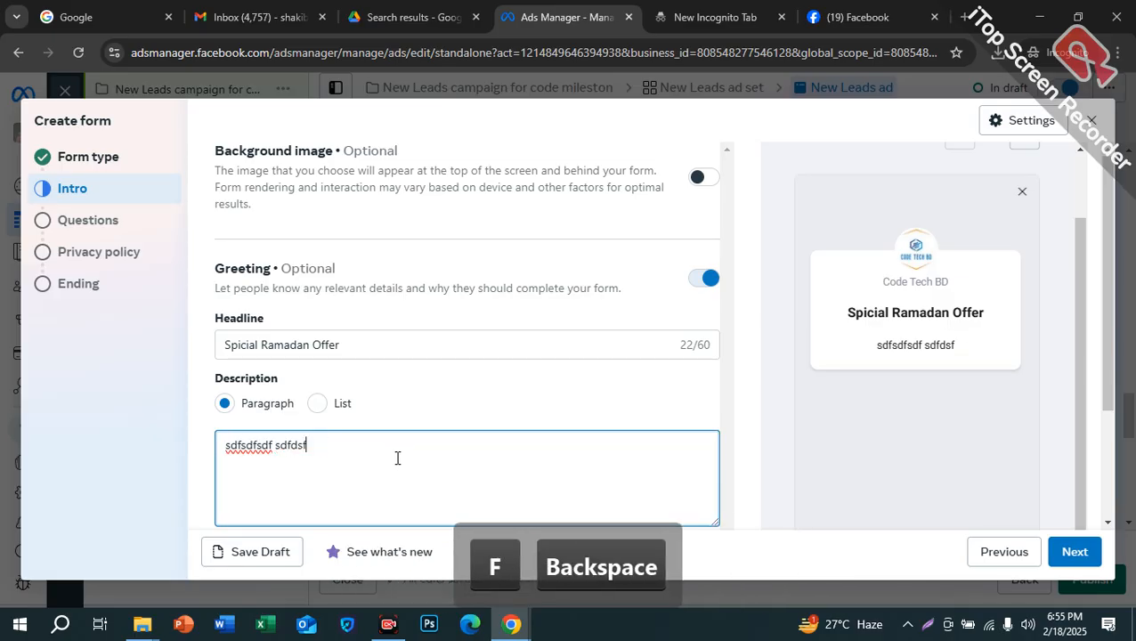
pyautogui.press('BackSpace')
# Enter the greeting description as two lines, "50%" and "inter r", and continue to the Questions section
pyautogui.write('50')
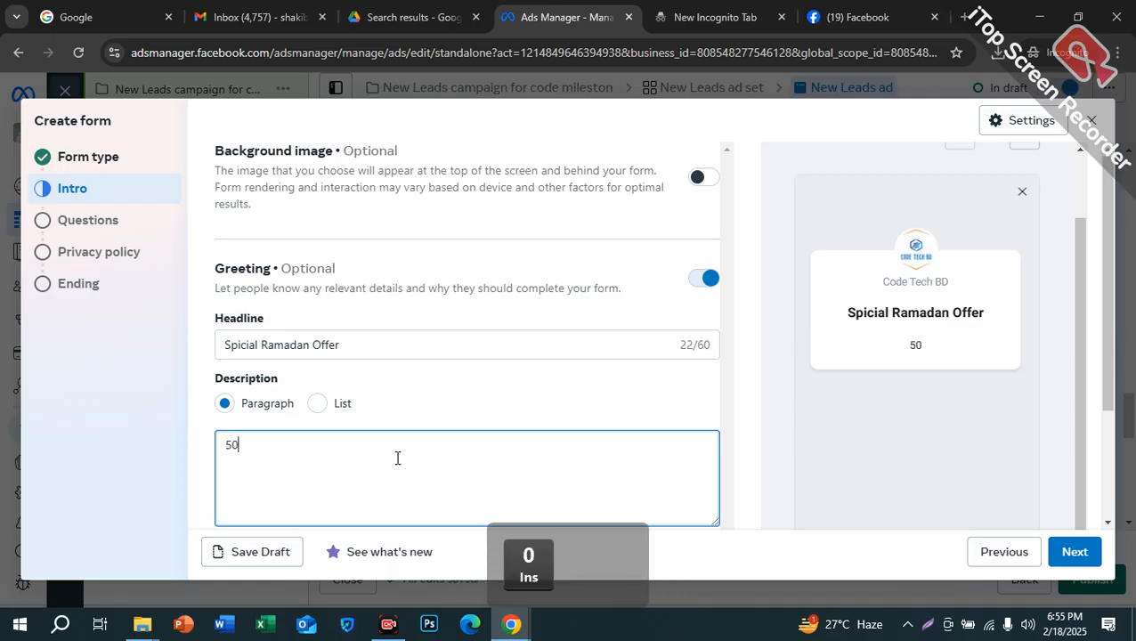
pyautogui.write('%')
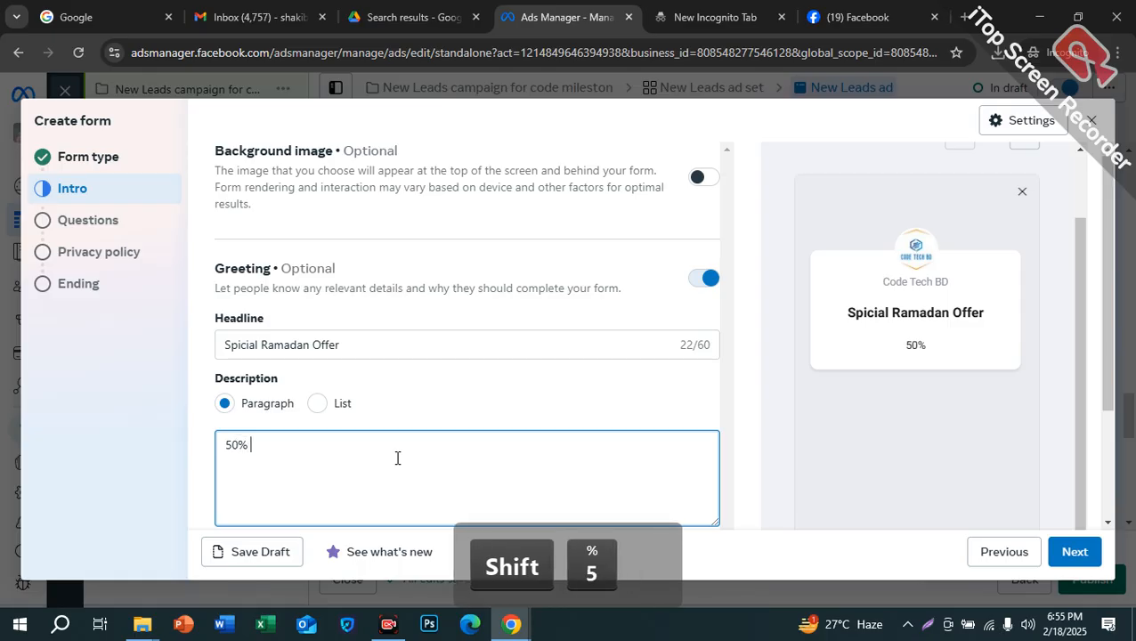
pyautogui.press('Return')
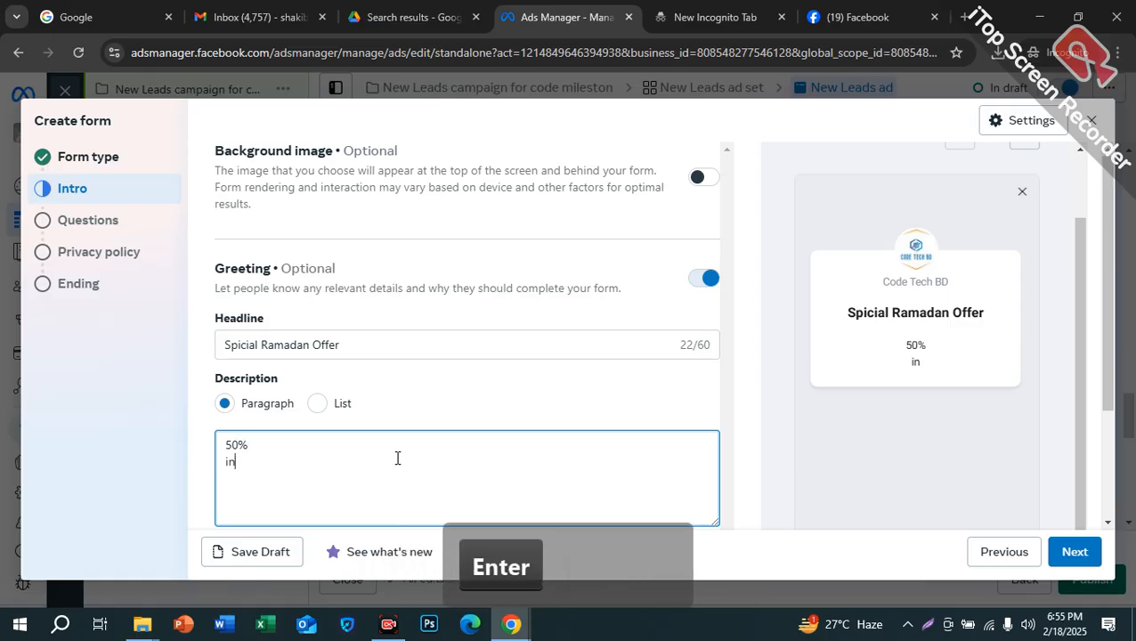
pyautogui.write('inter r')
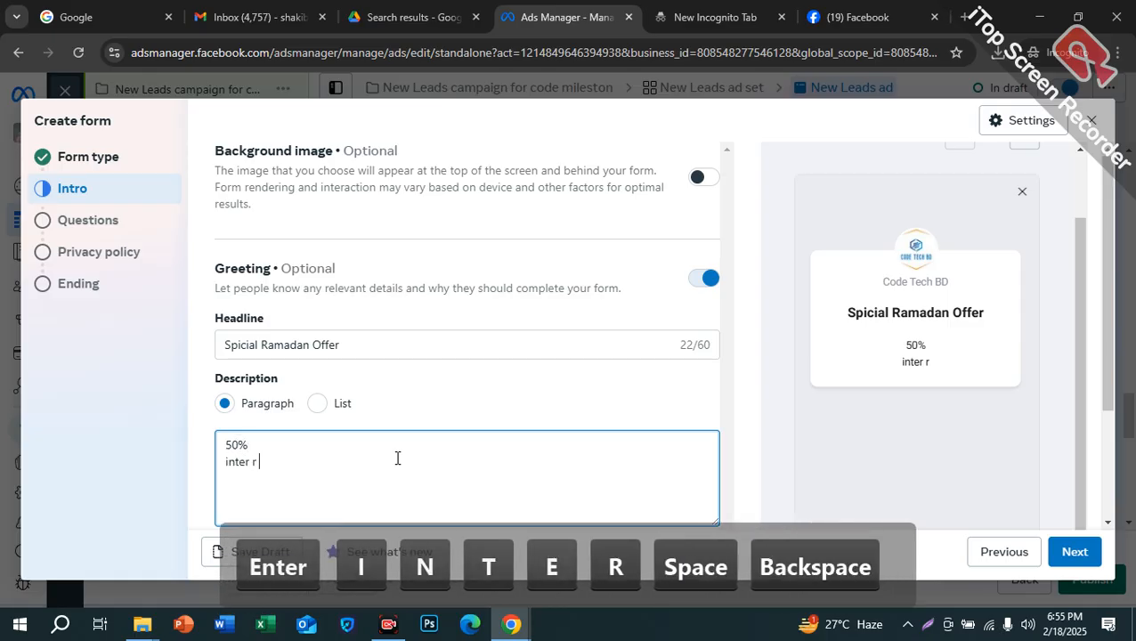
pyautogui.scroll(-2, 514, 444)
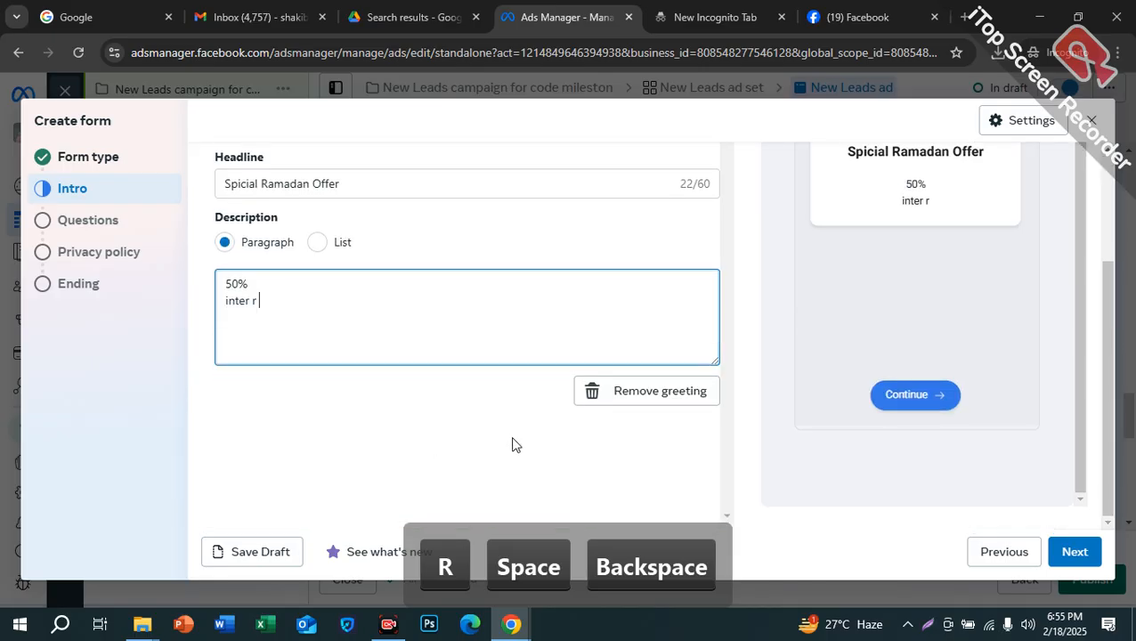
pyautogui.click(1073, 552)
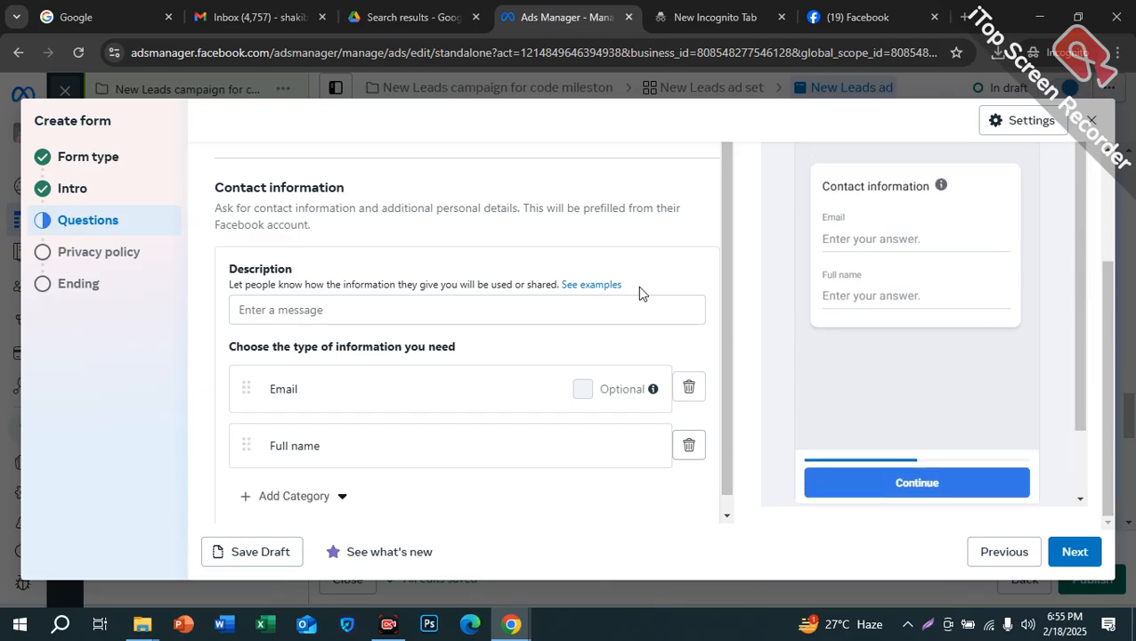
# Enter "apnar sothik information diye form ti fill up korun" as the contact information description
pyautogui.click(412, 310)
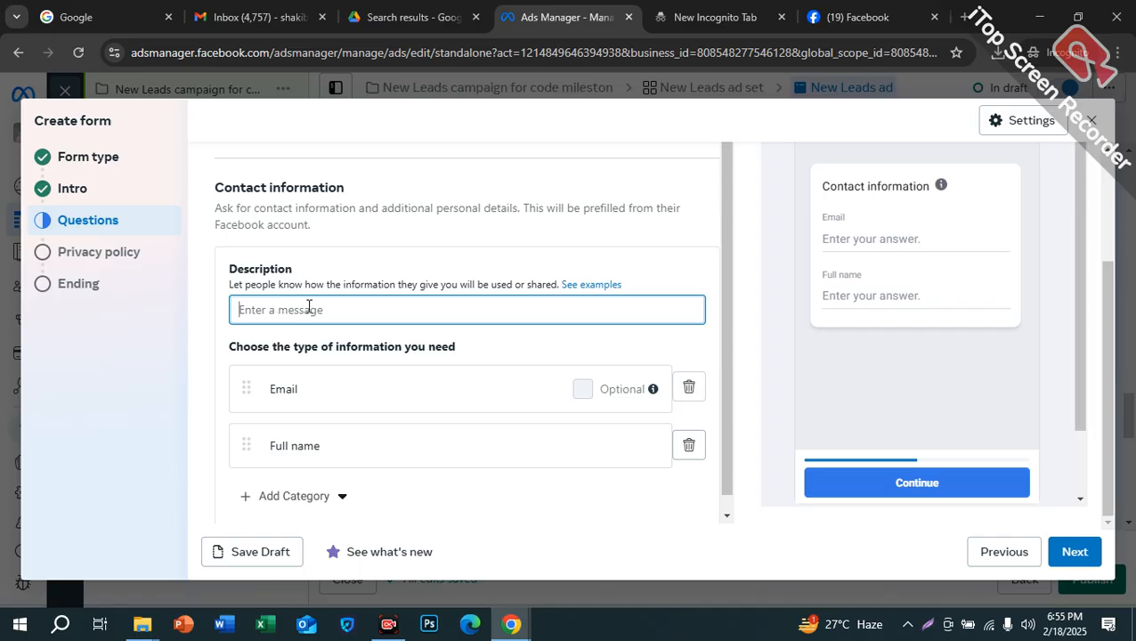
pyautogui.write('apnar so')
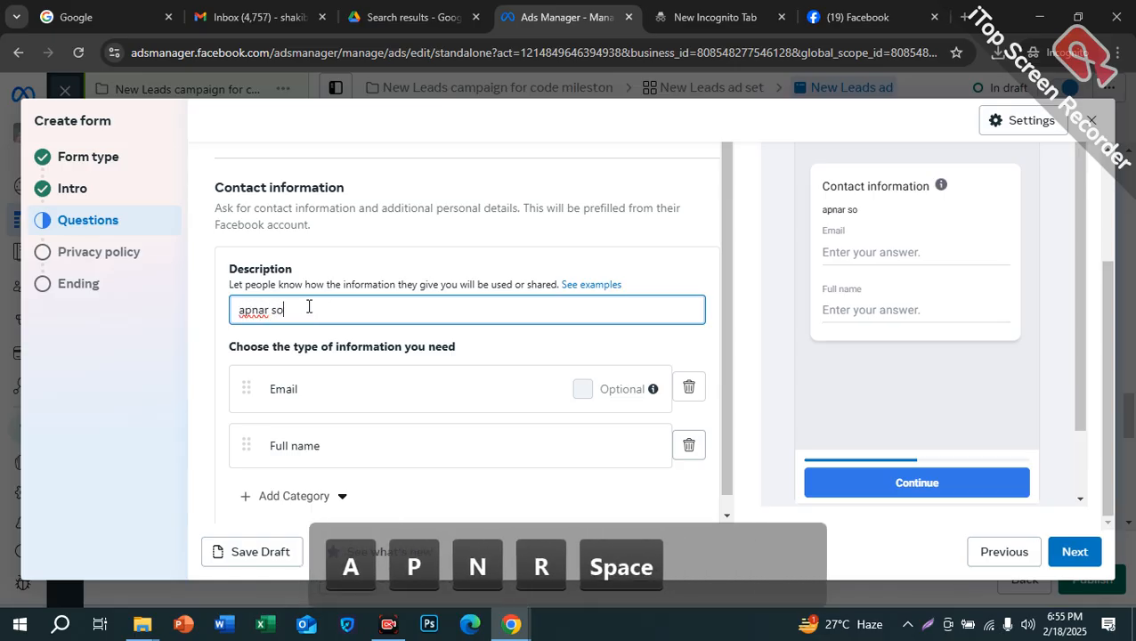
pyautogui.write('thin in')
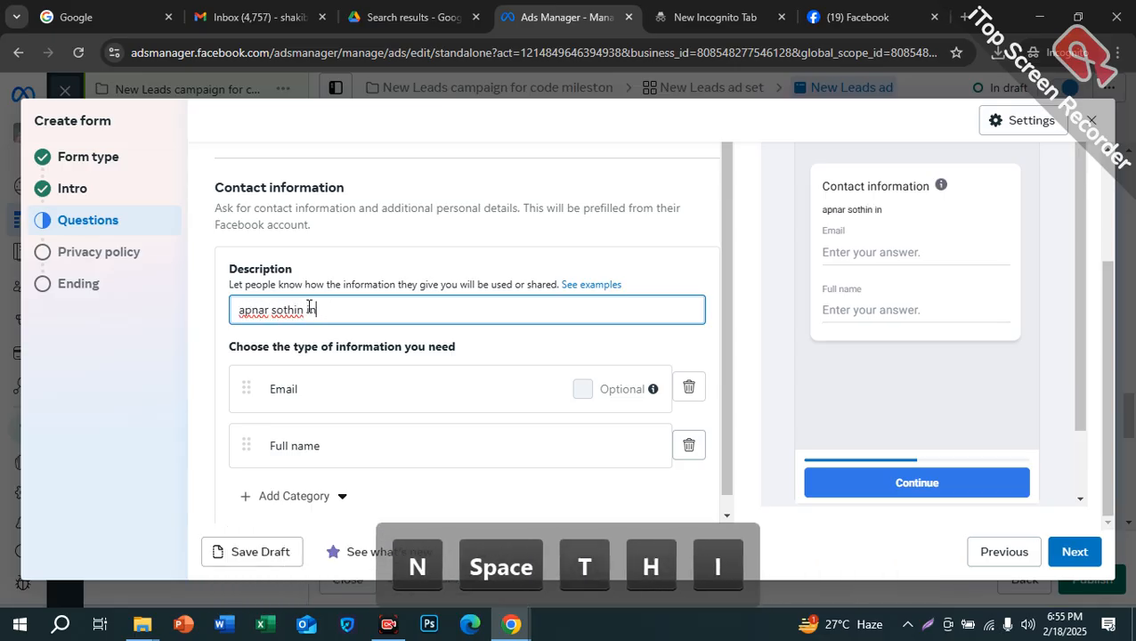
pyautogui.write('formation diye form ti fill ')
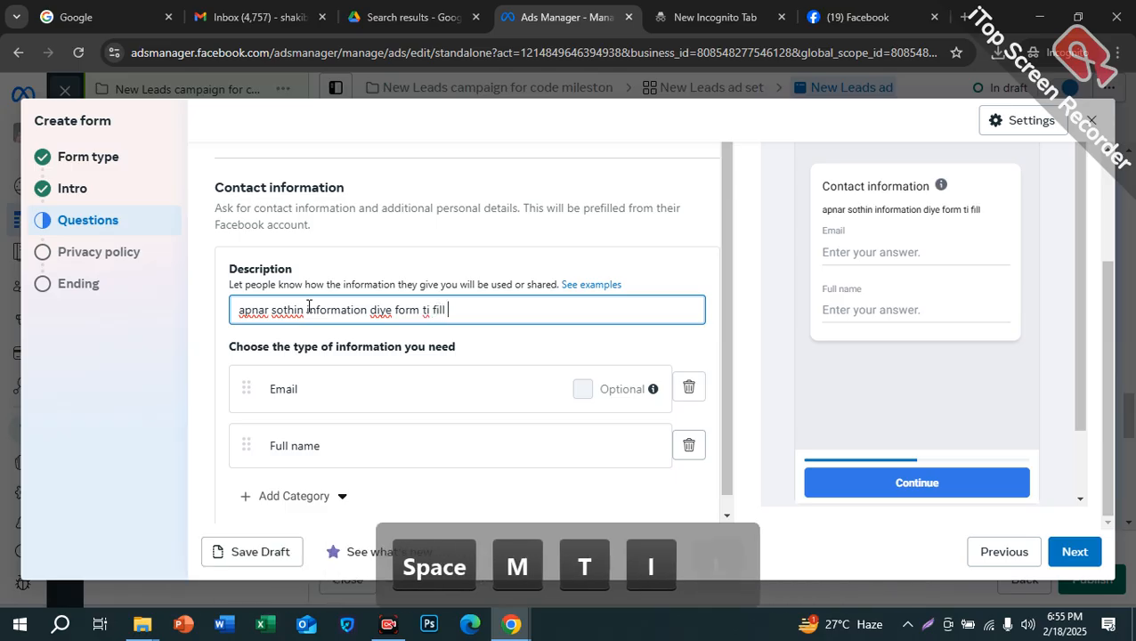
pyautogui.write('up korun')
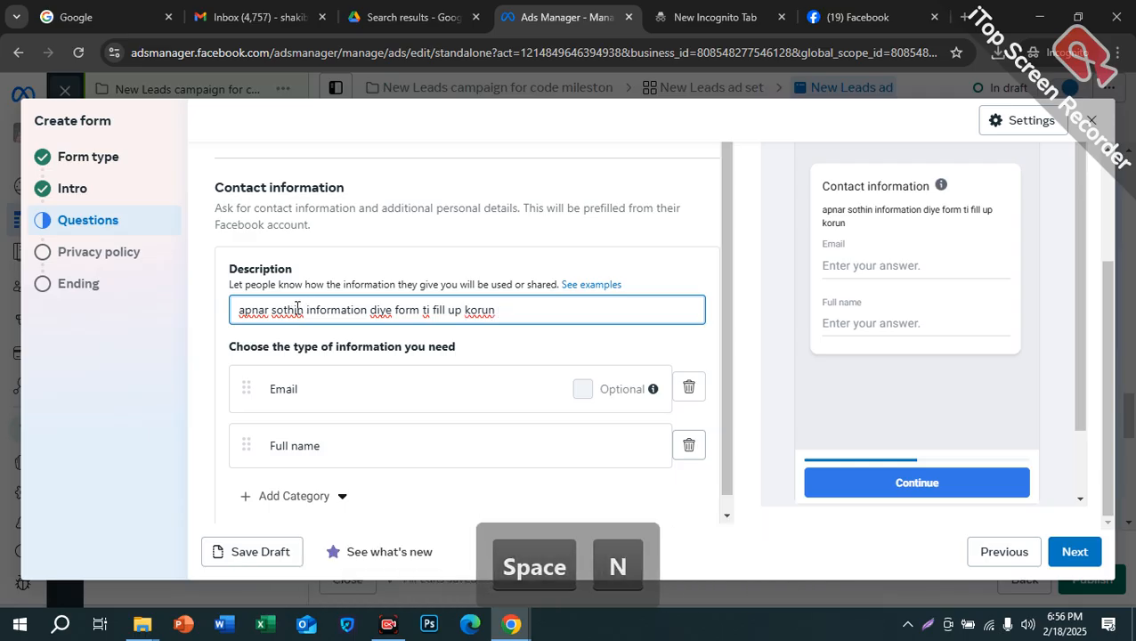
pyautogui.press('BackSpace')
pyautogui.press('Right')
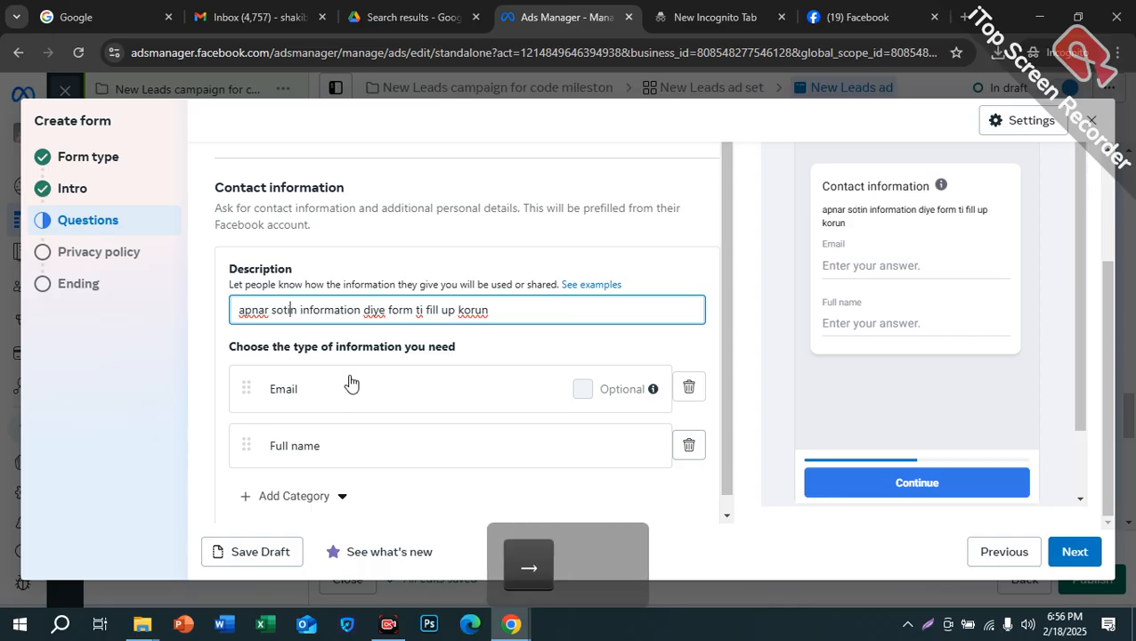
pyautogui.press('Right')
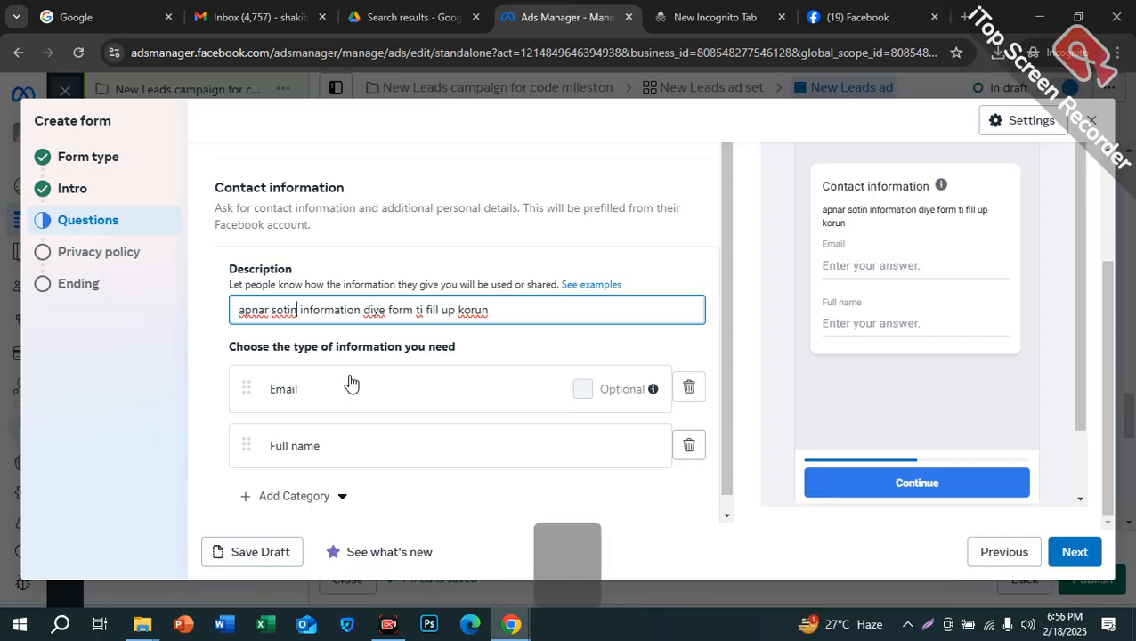
pyautogui.press('BackSpace')
pyautogui.press('BackSpace')
pyautogui.write('hik')
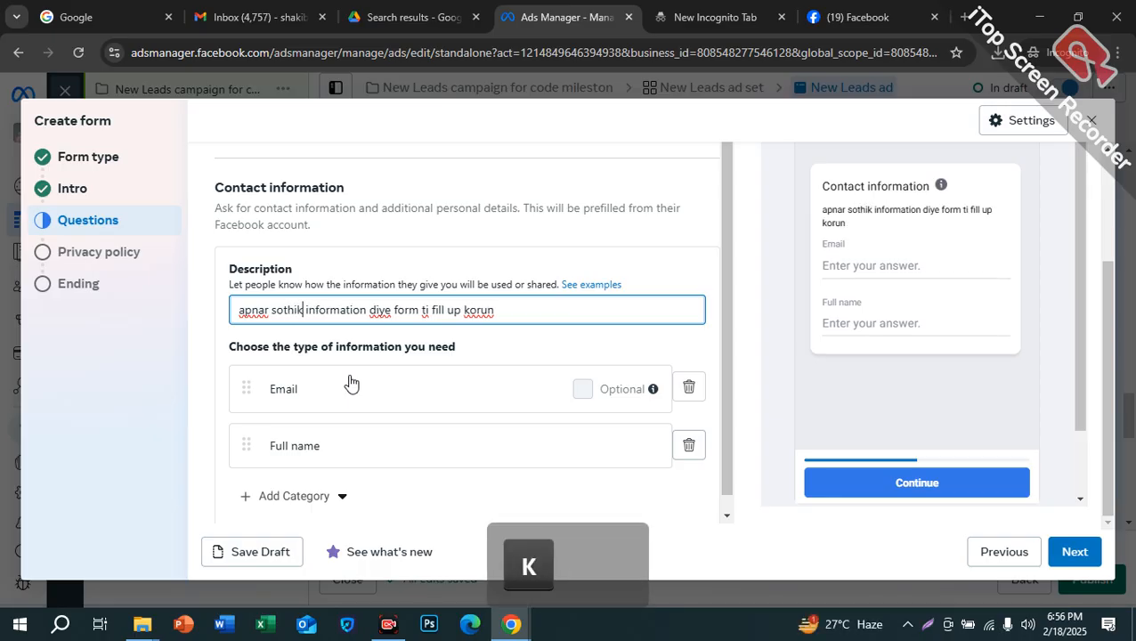
pyautogui.click(497, 311)
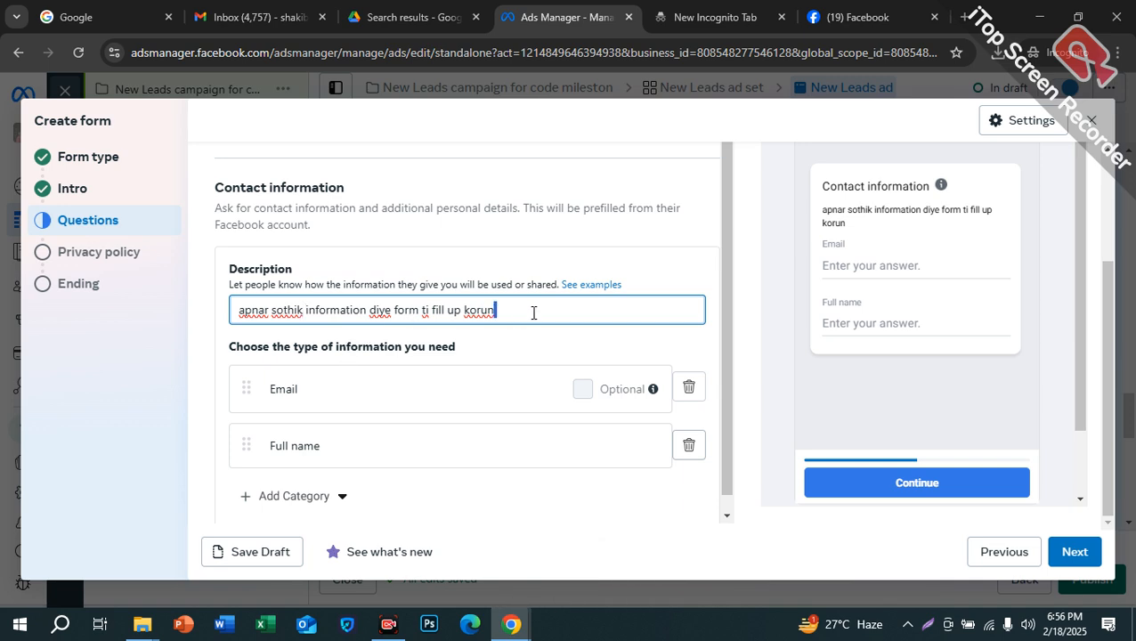
pyautogui.click(864, 239)
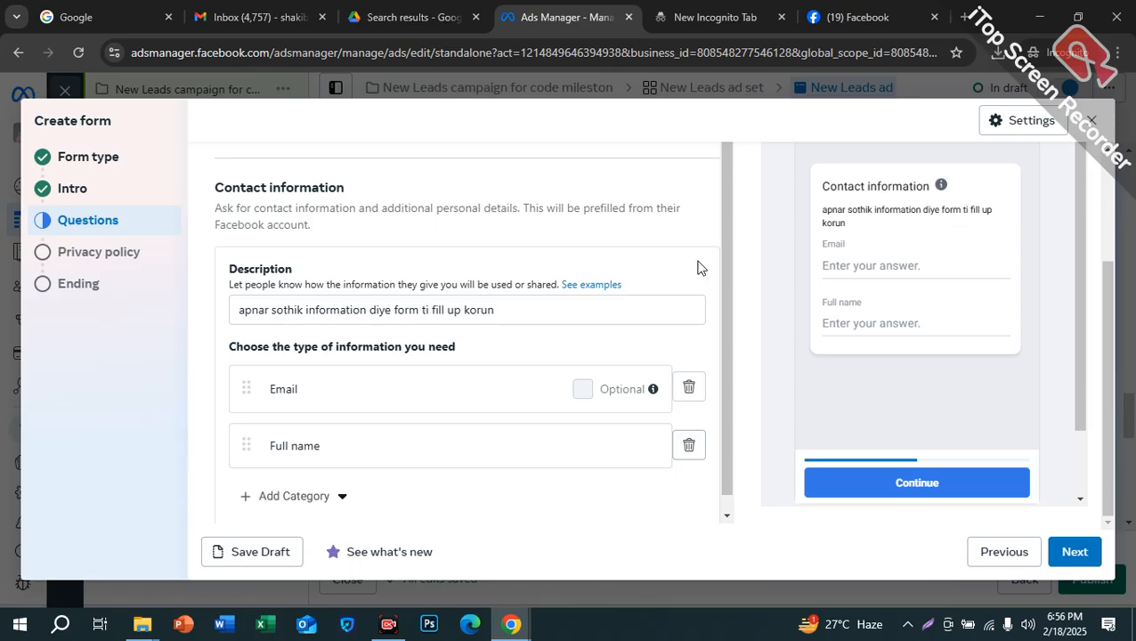
# Replace the contact information description with "Please fill up with corrent information"
pyautogui.moveTo(518, 305); pyautogui.dragTo(187, 323)
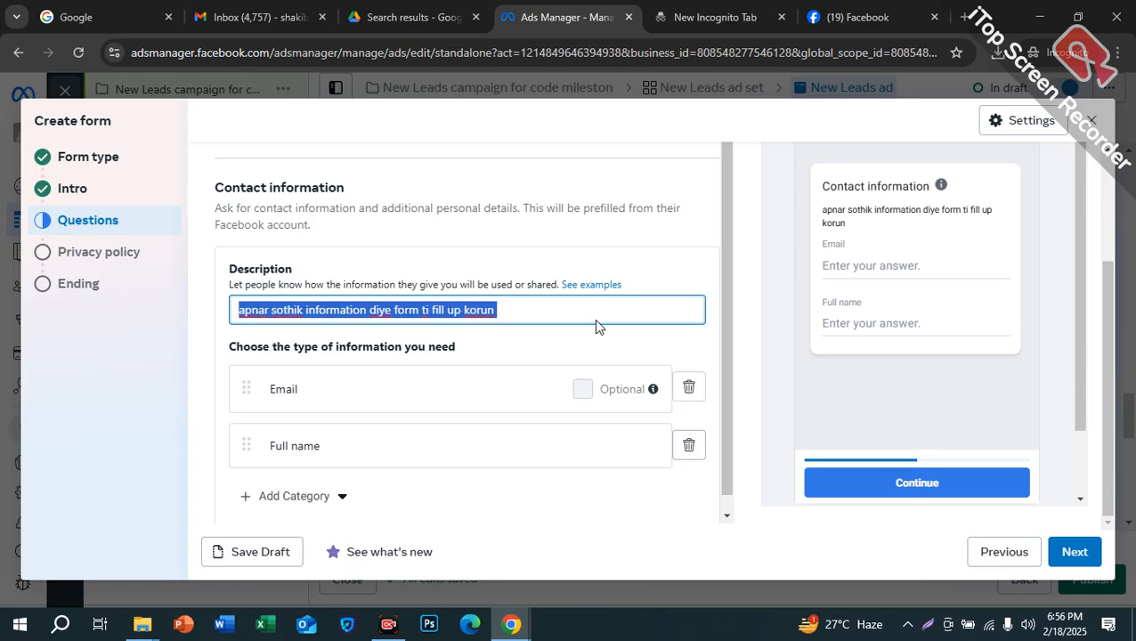
pyautogui.moveTo(579, 310); pyautogui.dragTo(85, 406)
pyautogui.write('Plea')
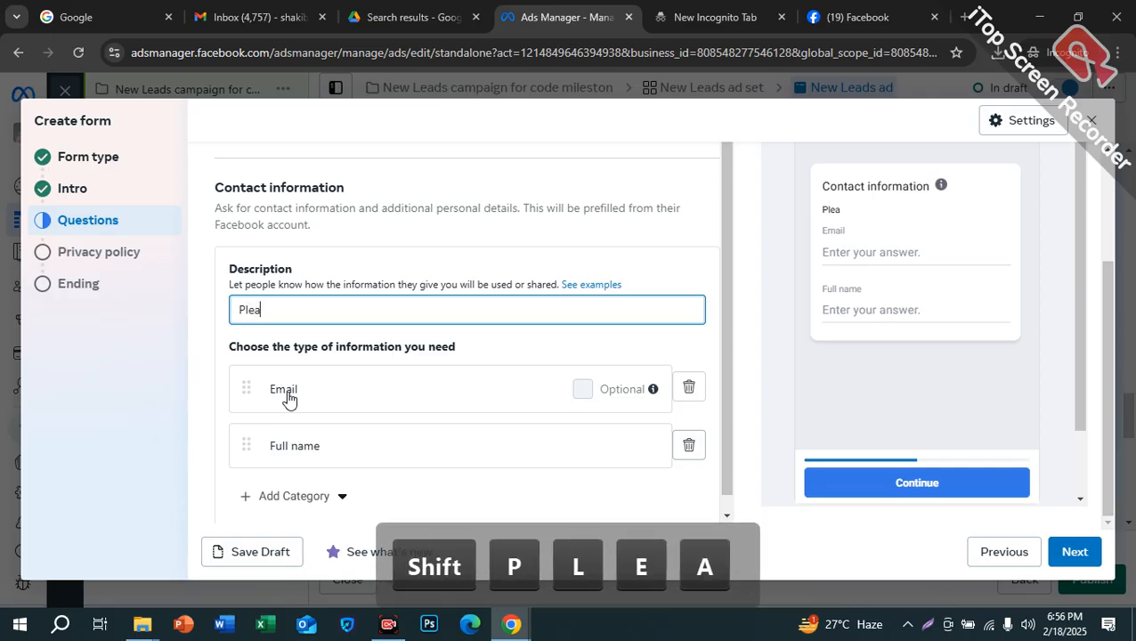
pyautogui.write('se fill ')
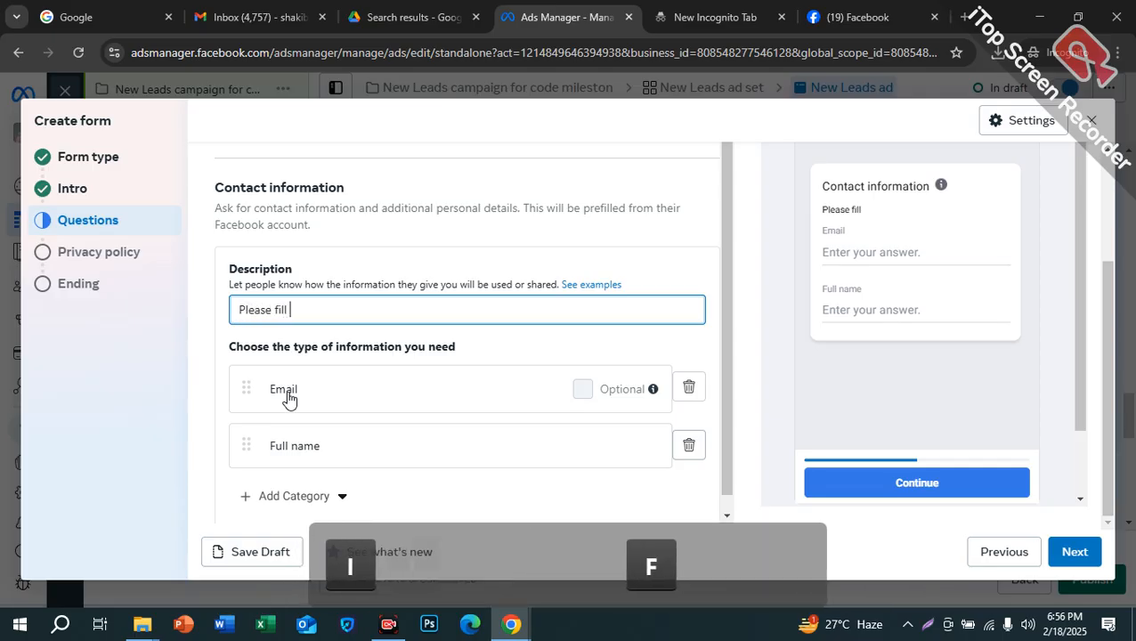
pyautogui.write('up with')
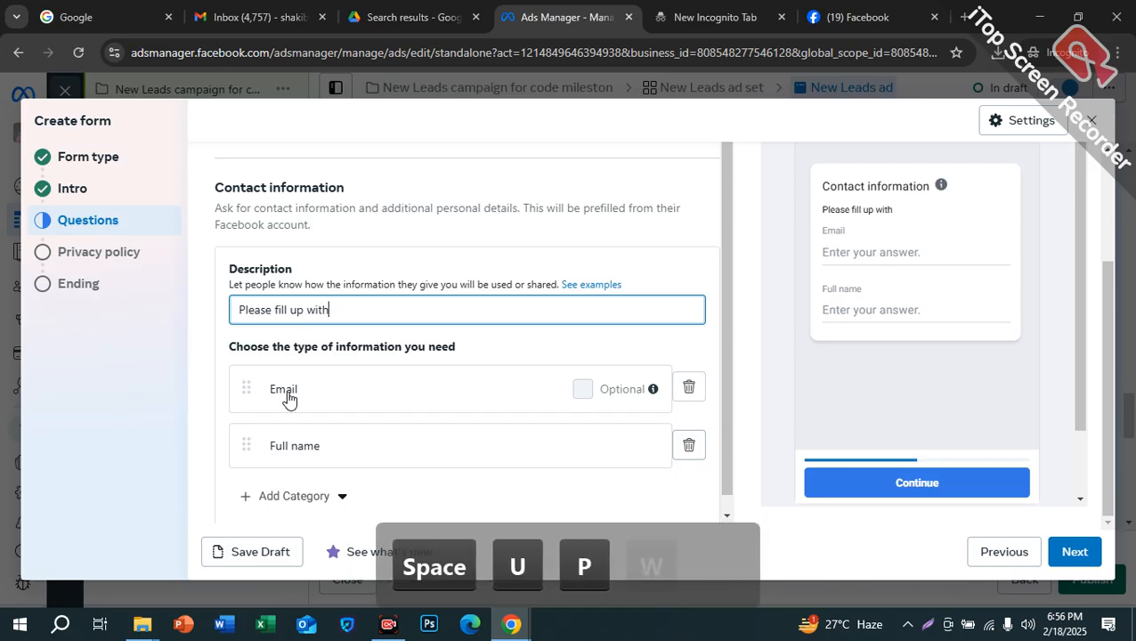
pyautogui.write(' corre')
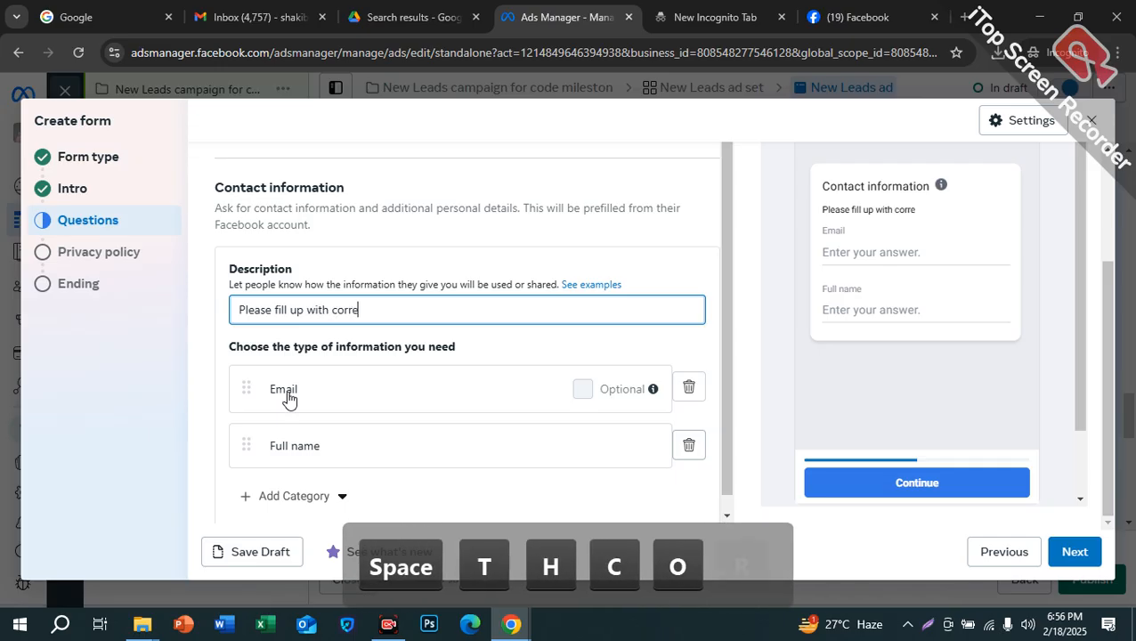
pyautogui.write('nt in')
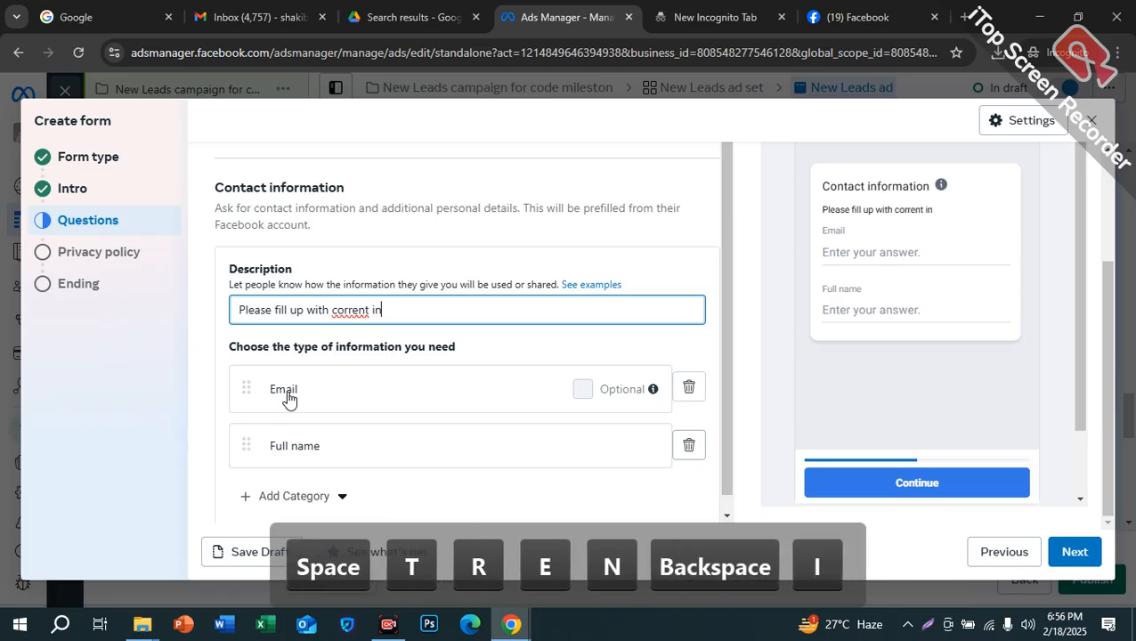
pyautogui.write('formation')
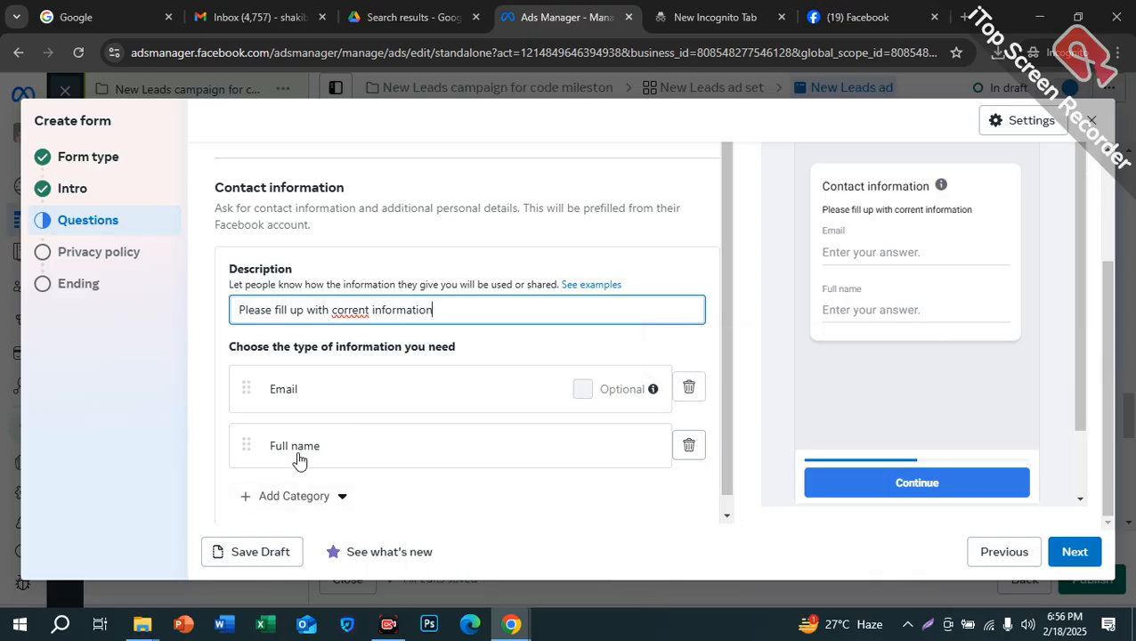
pyautogui.scroll(-1, 383, 459)
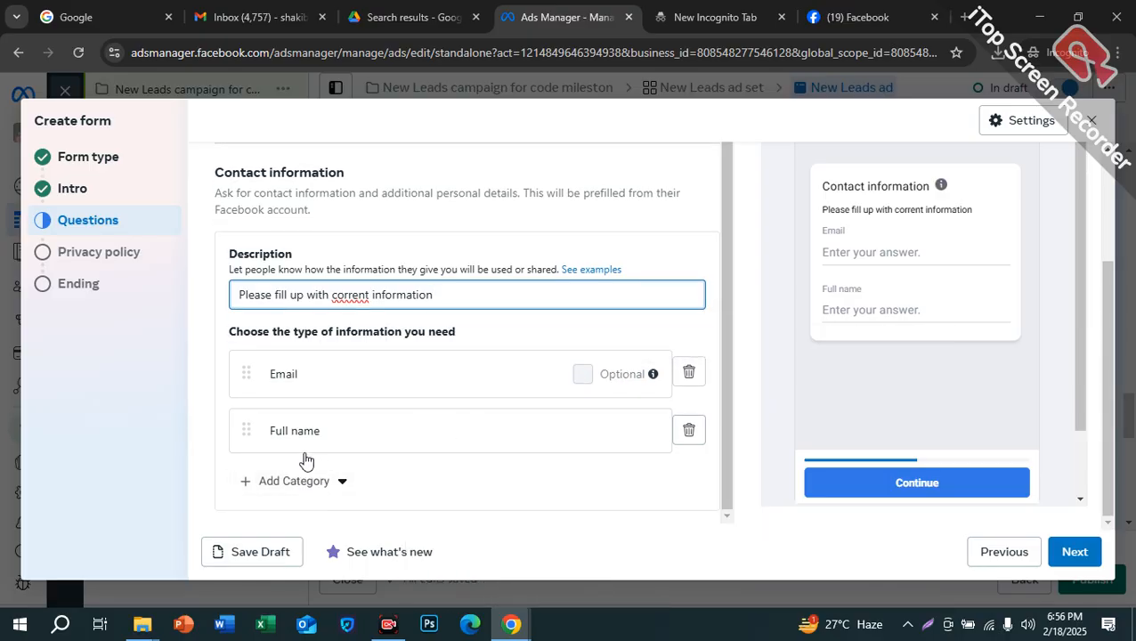
# Add a Phone number field to the requested contact information and remove the Email field
pyautogui.click(325, 486)
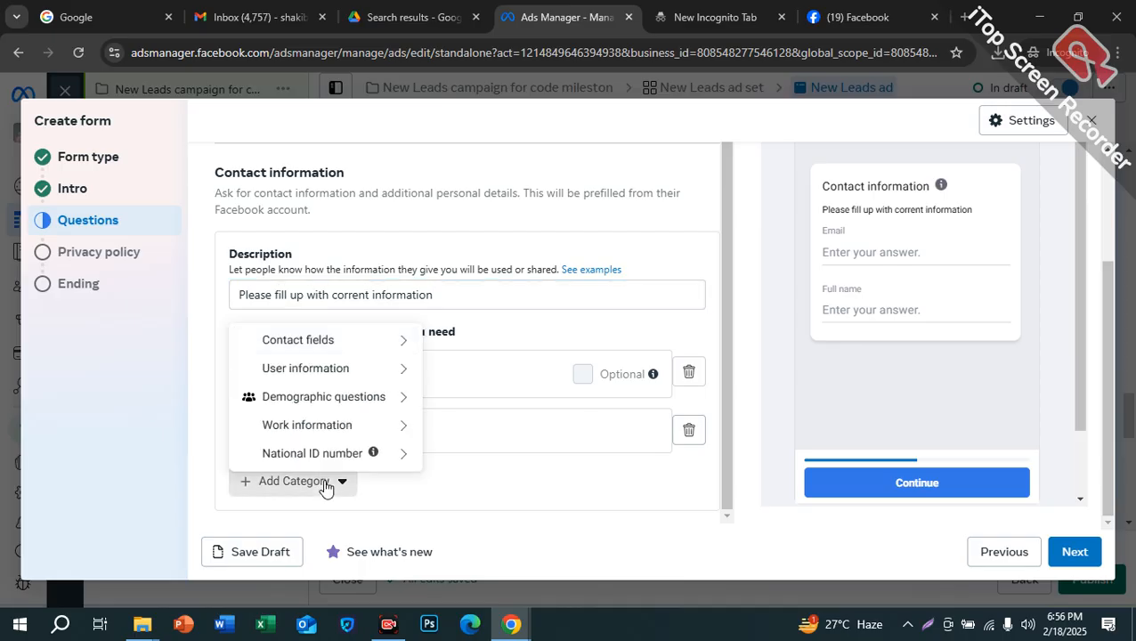
pyautogui.click(459, 497)
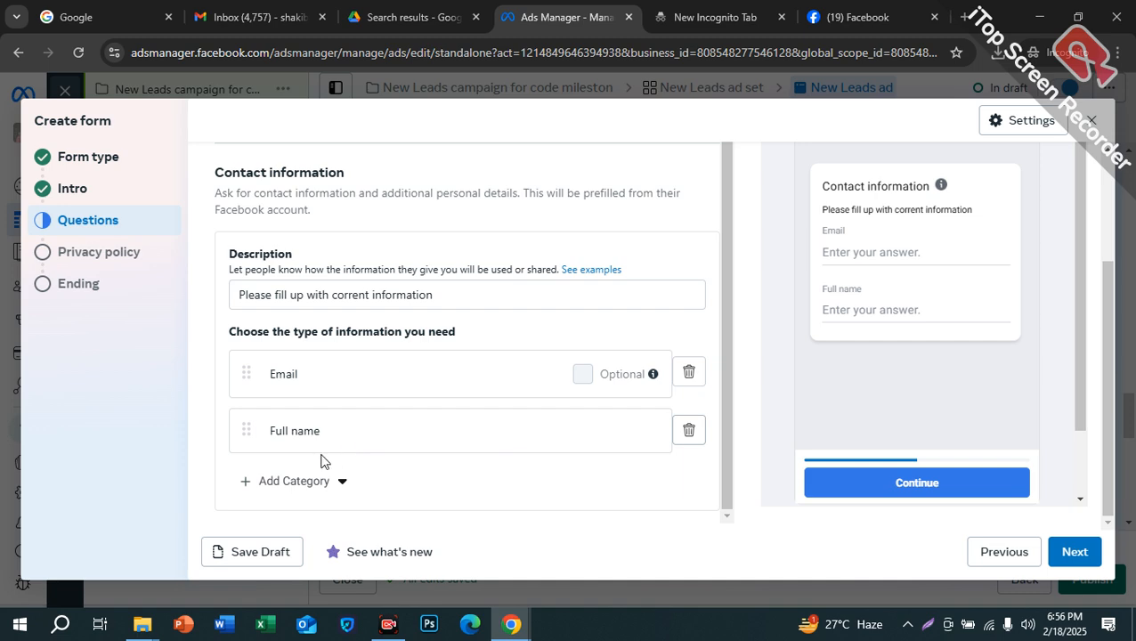
pyautogui.click(275, 482)
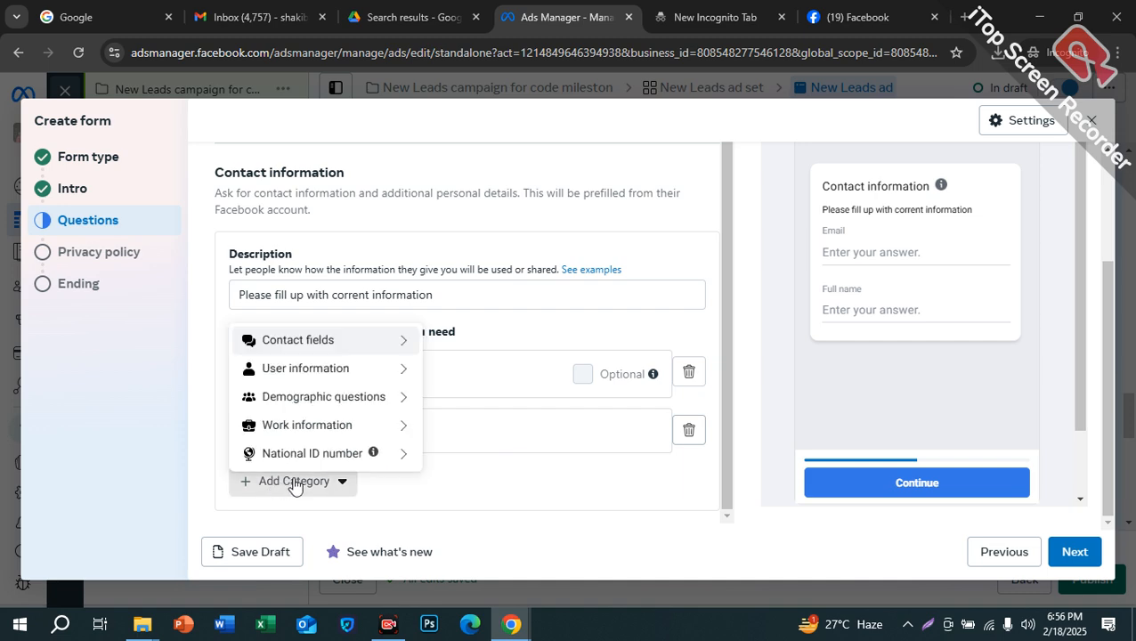
pyautogui.moveTo(318, 372)
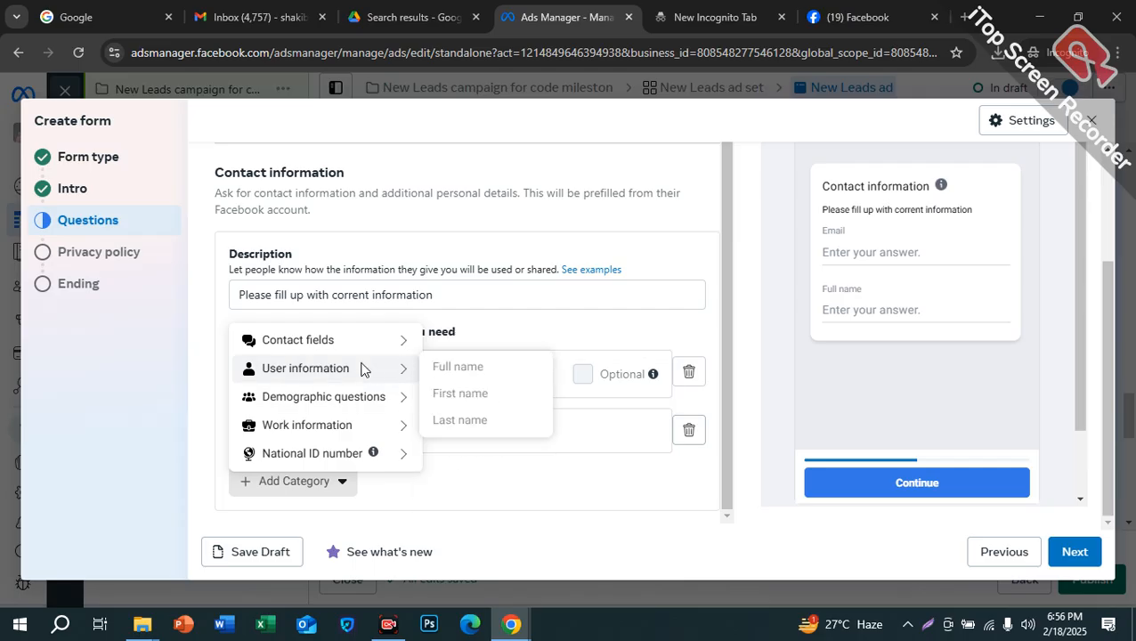
pyautogui.moveTo(336, 349)
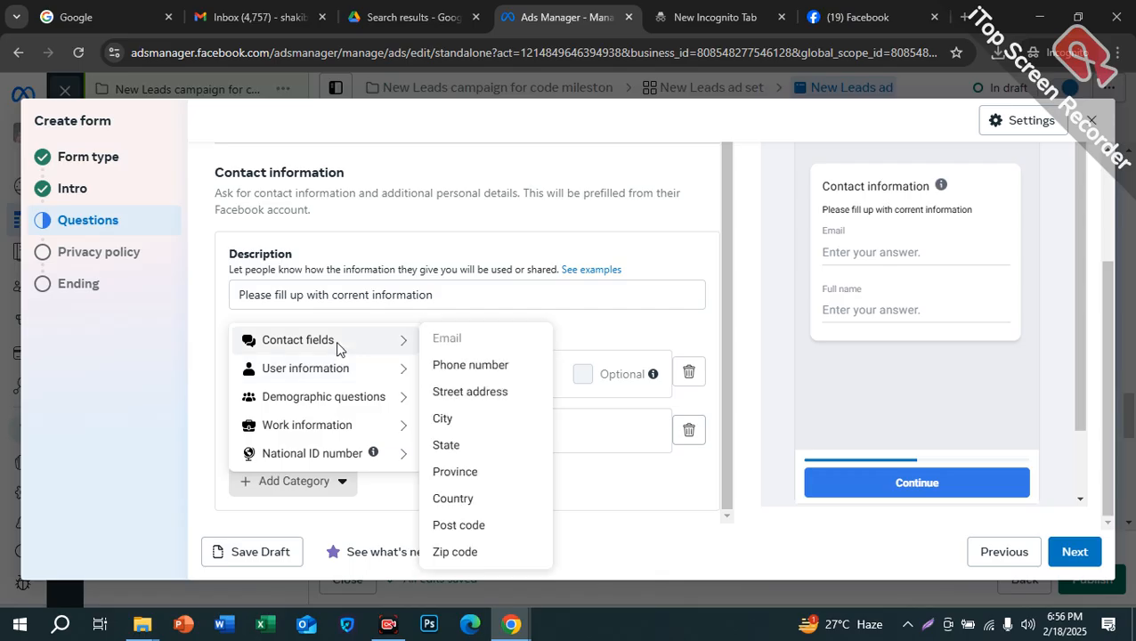
pyautogui.click(459, 372)
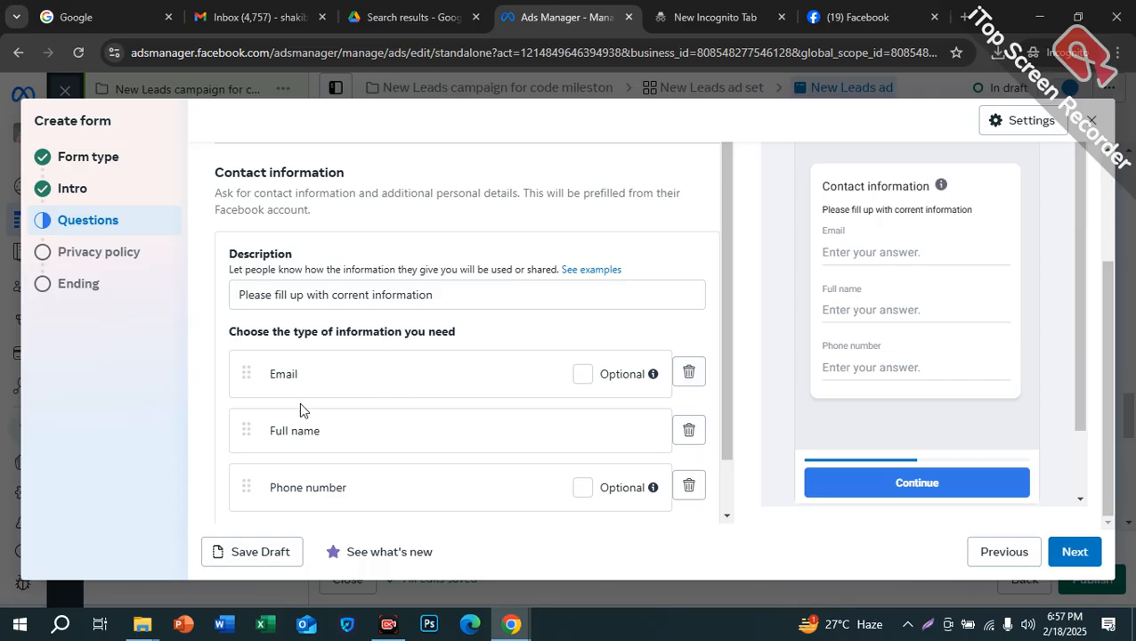
pyautogui.moveTo(236, 374); pyautogui.dragTo(264, 464)
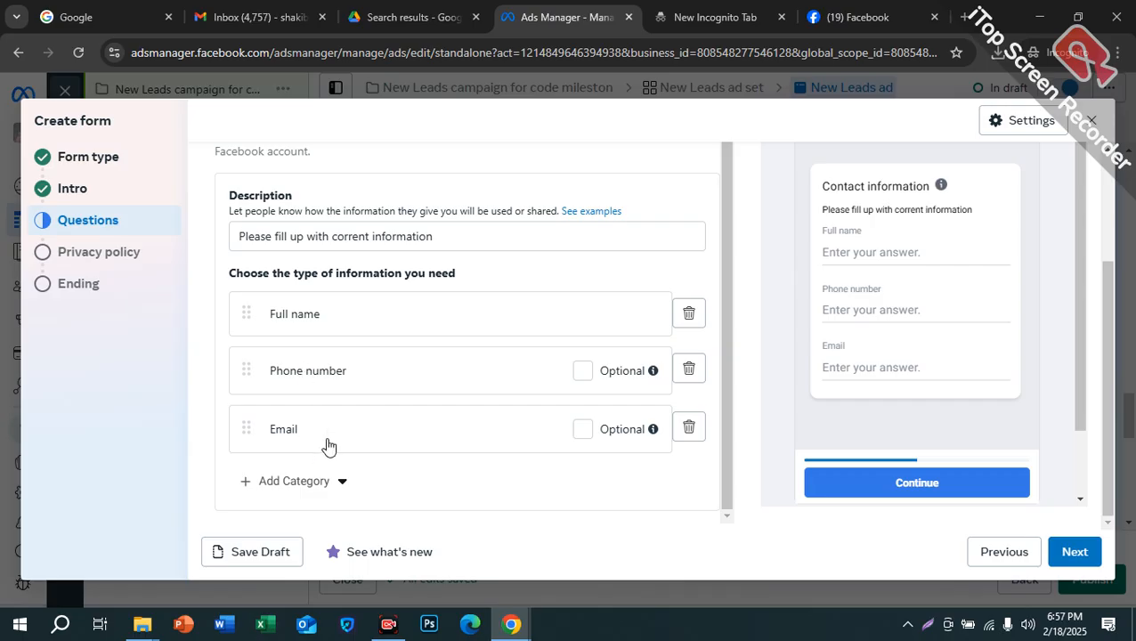
pyautogui.click(689, 431)
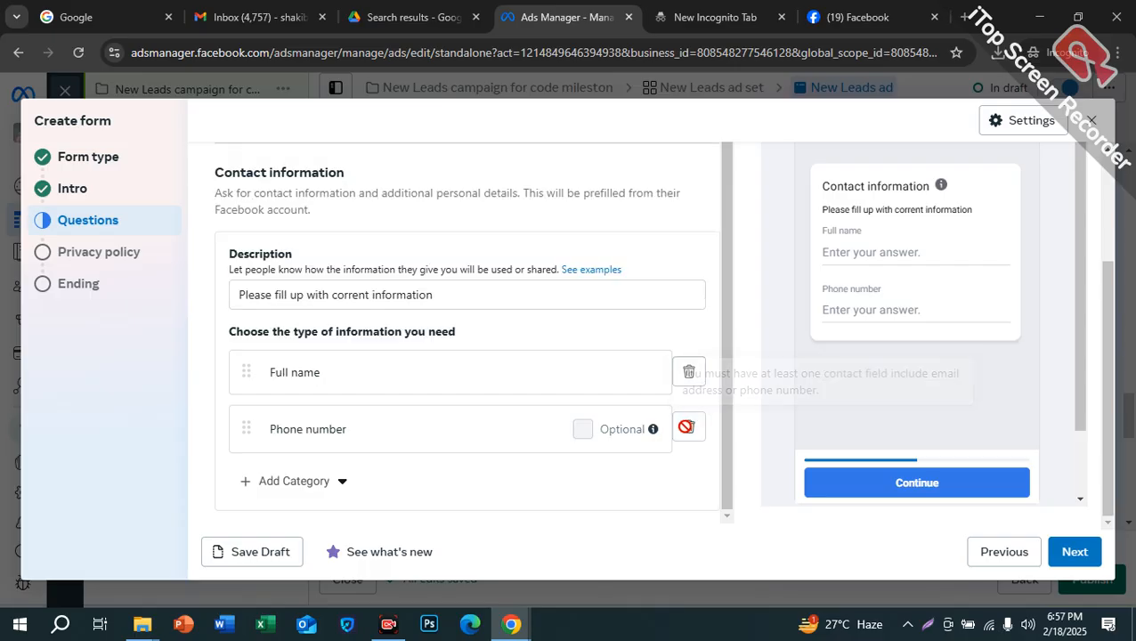
# Review the available information categories, add the City contact field, and continue to the Privacy policy section
pyautogui.click(310, 483)
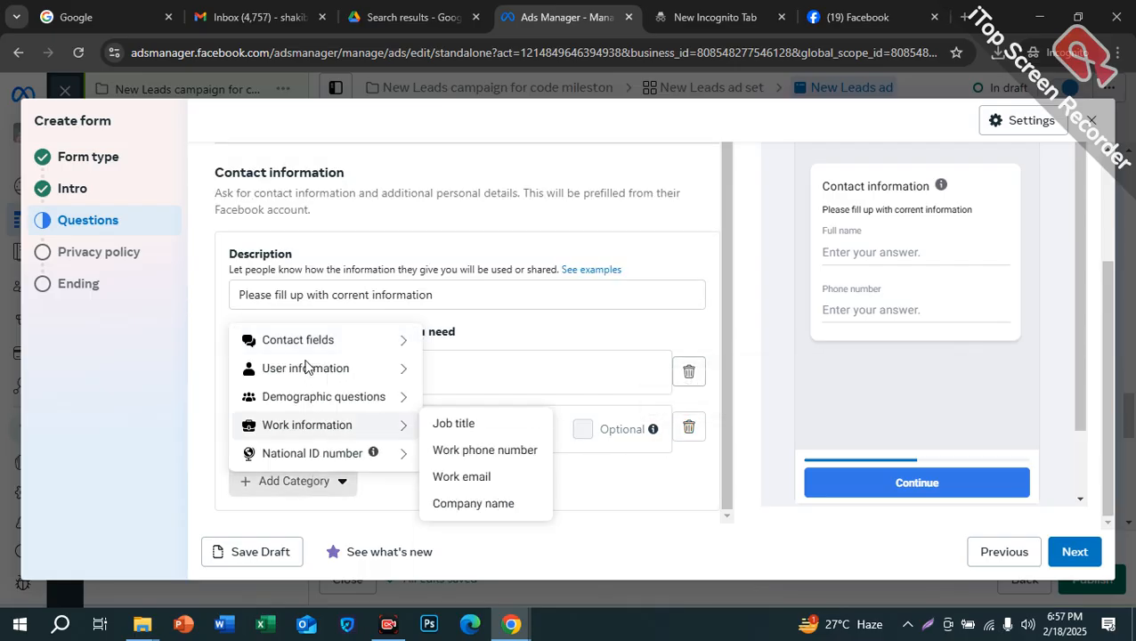
pyautogui.moveTo(304, 349)
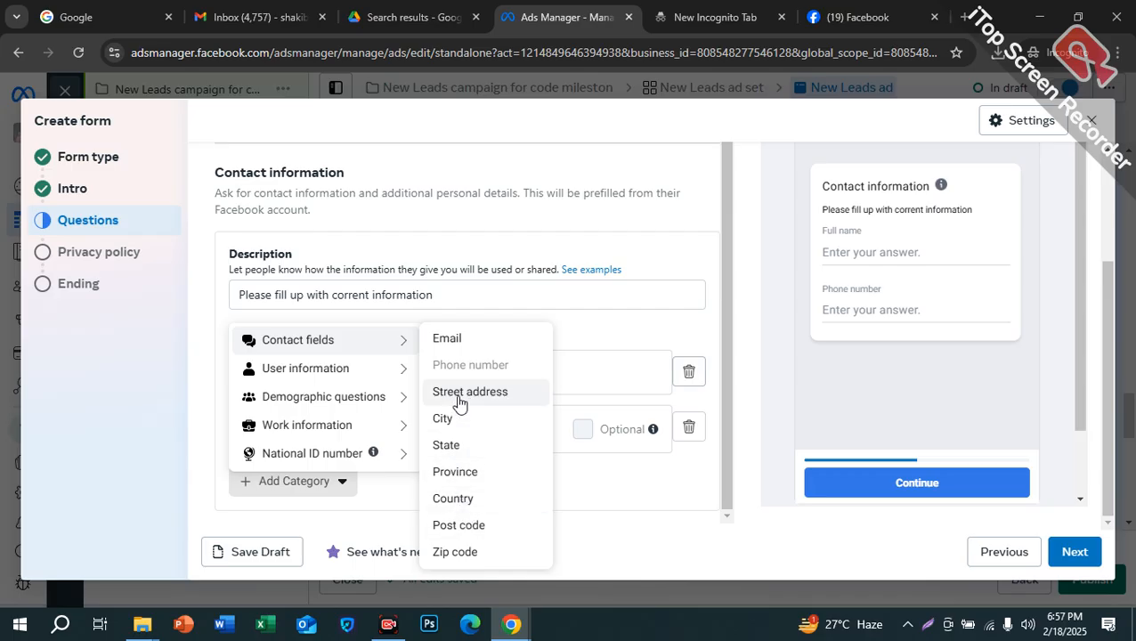
pyautogui.moveTo(358, 400)
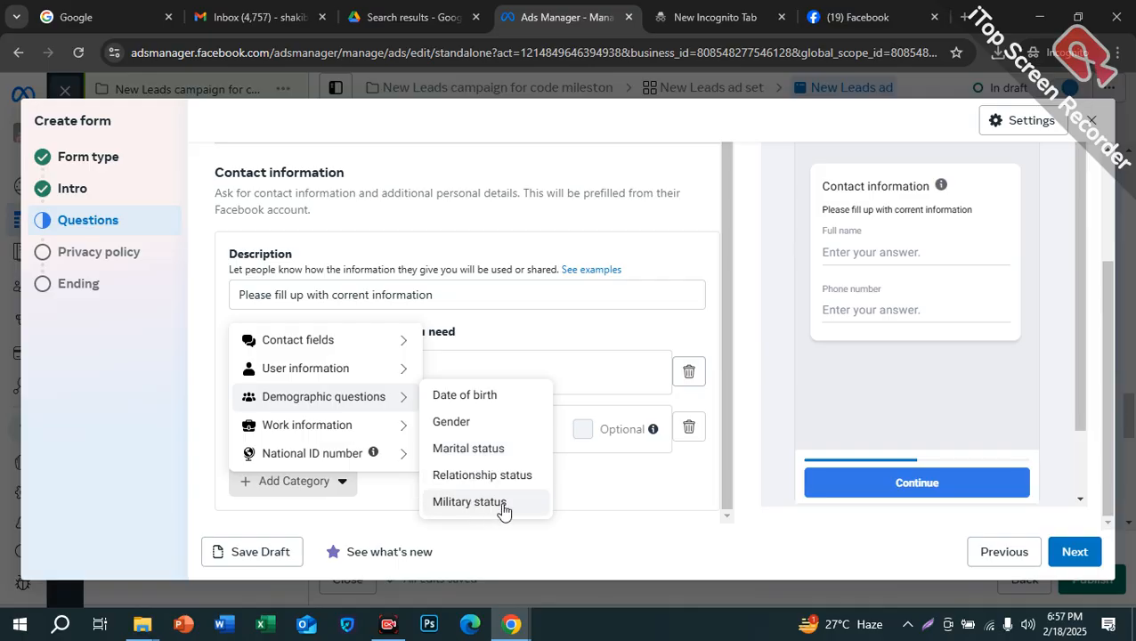
pyautogui.moveTo(354, 427)
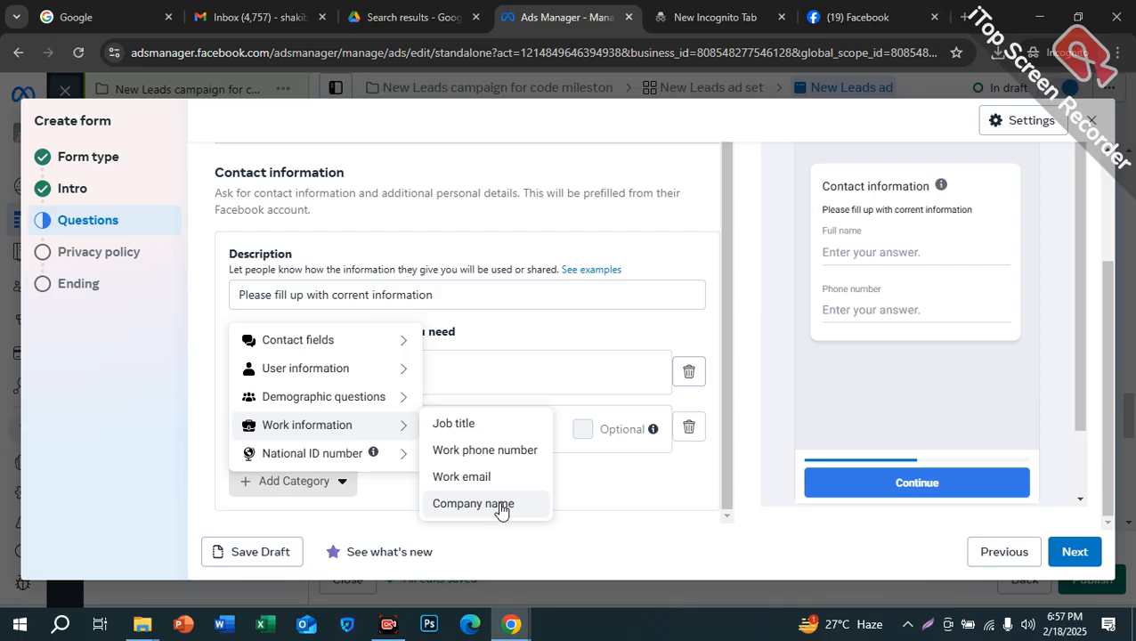
pyautogui.moveTo(319, 452)
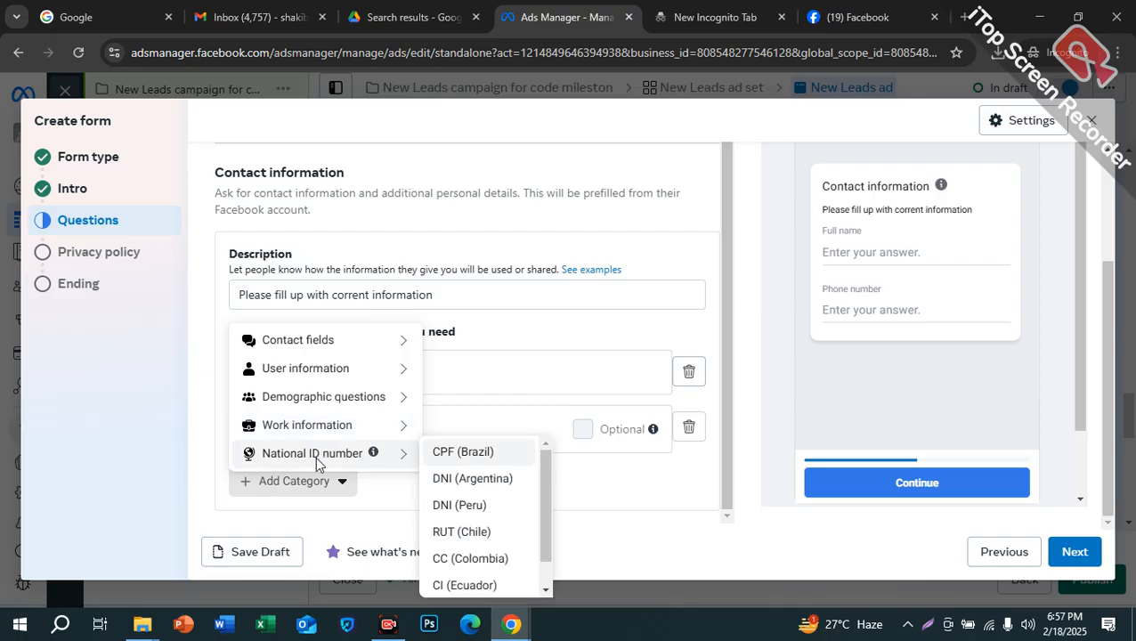
pyautogui.scroll(-1, 468, 556)
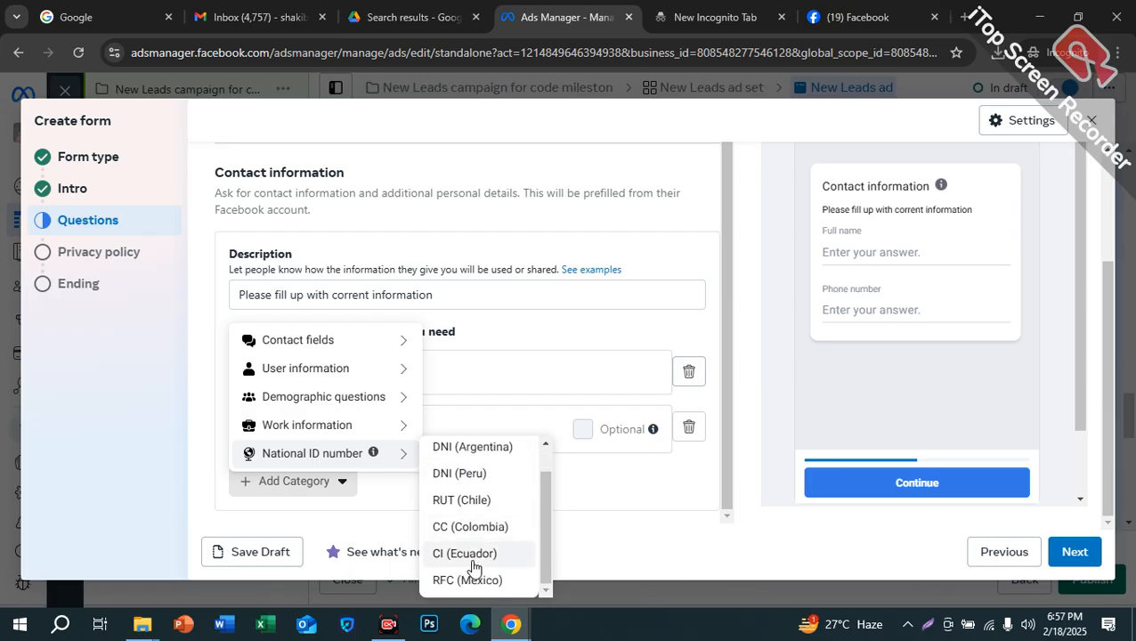
pyautogui.scroll(1, 477, 548)
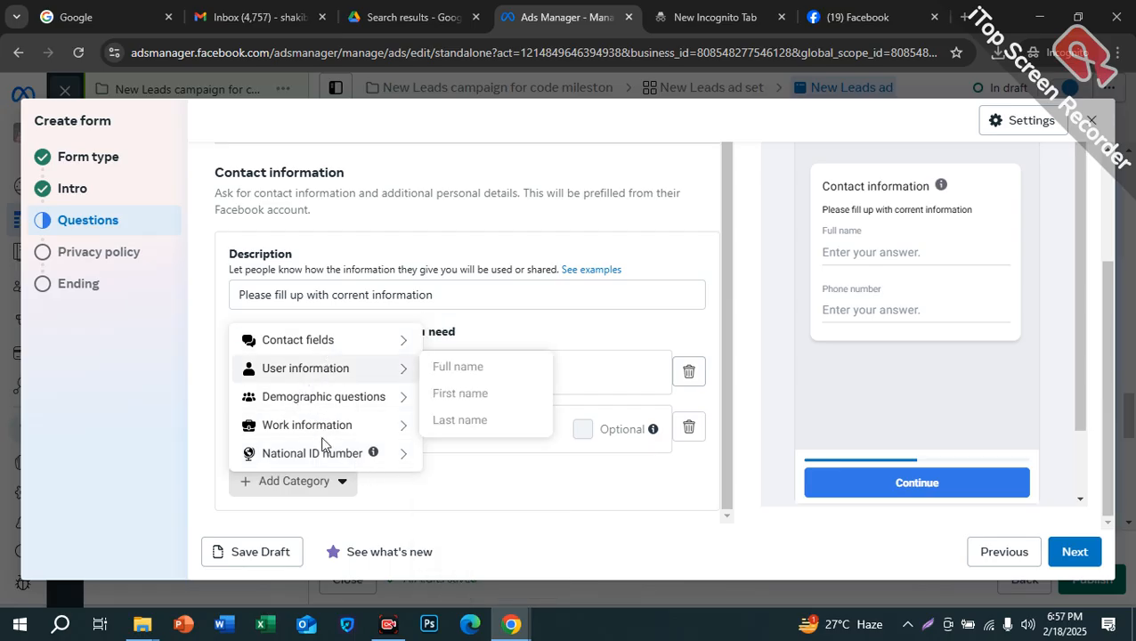
pyautogui.moveTo(271, 340)
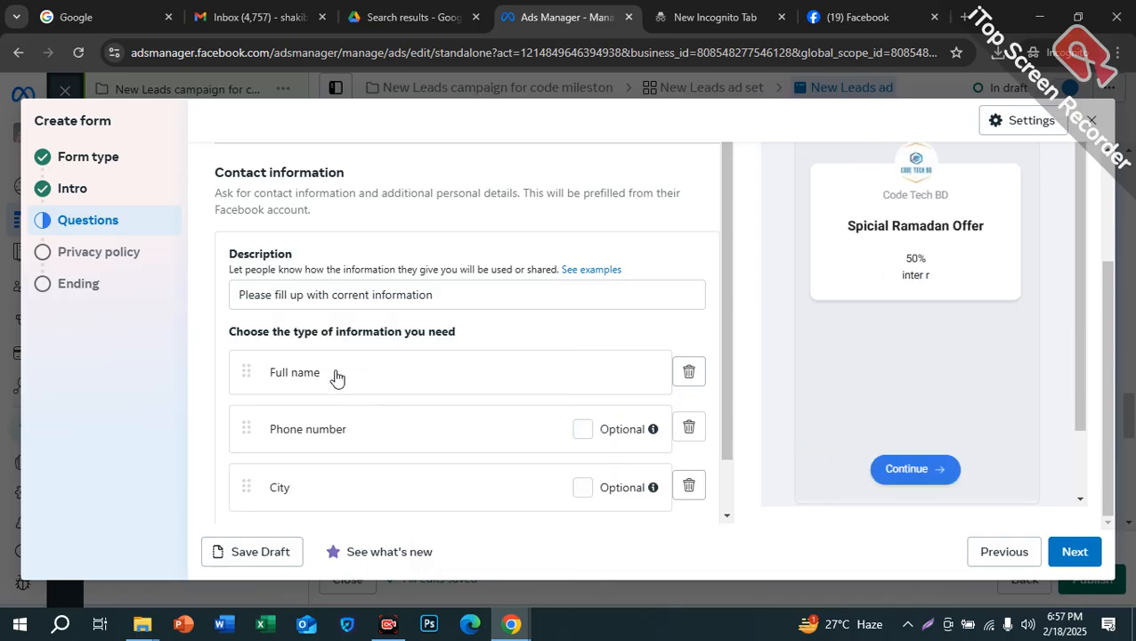
pyautogui.scroll(-1, 417, 471)
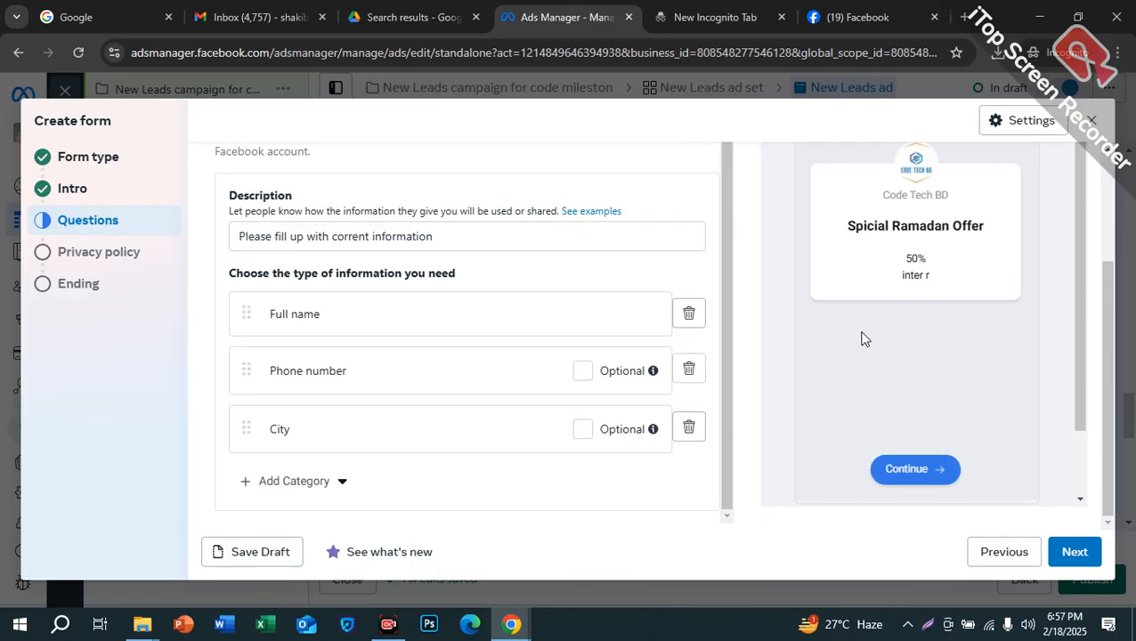
pyautogui.scroll(-1, 888, 437)
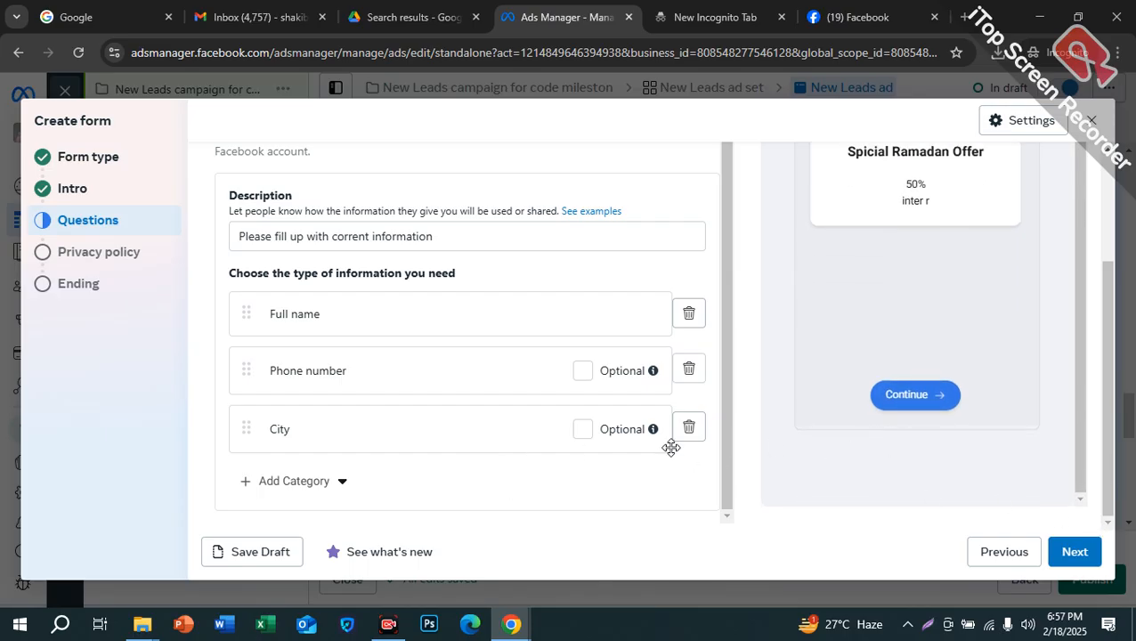
pyautogui.click(1072, 563)
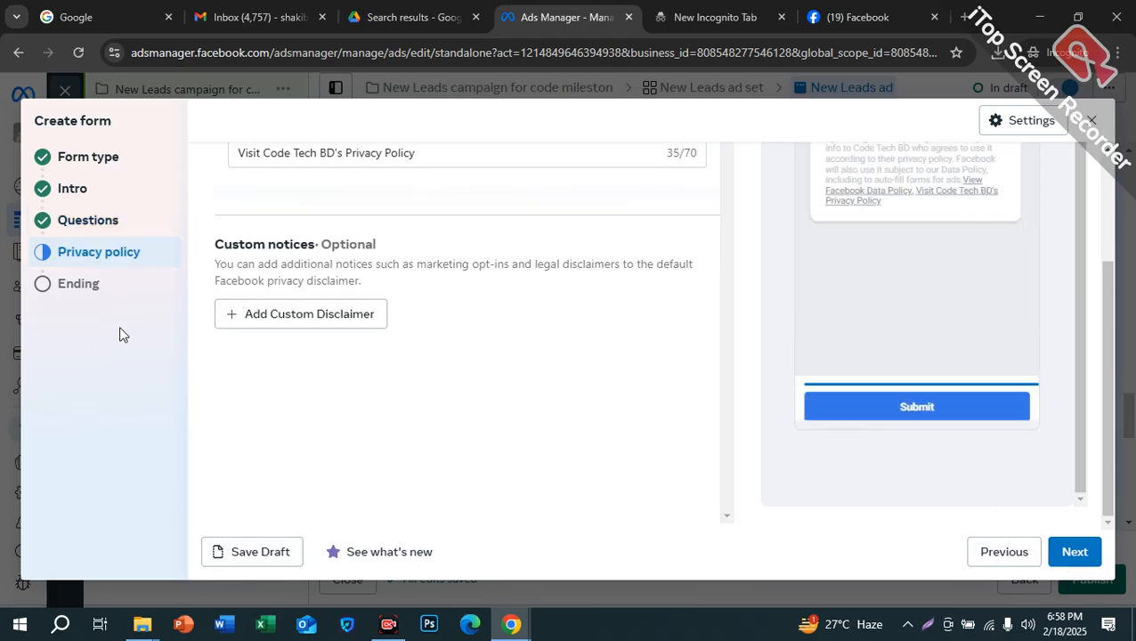
# Set the privacy policy link to codetechbd.net and continue to the Ending section
pyautogui.scroll(1, 294, 267)
pyautogui.moveTo(423, 245); pyautogui.dragTo(206, 230)
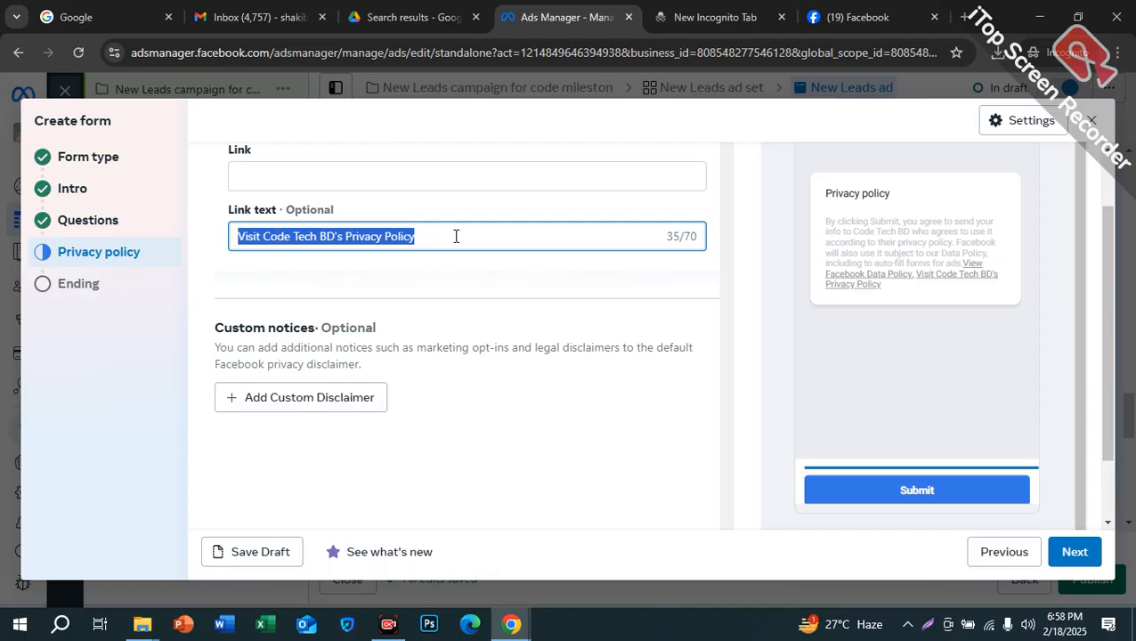
pyautogui.scroll(1, 416, 263)
pyautogui.click(377, 256)
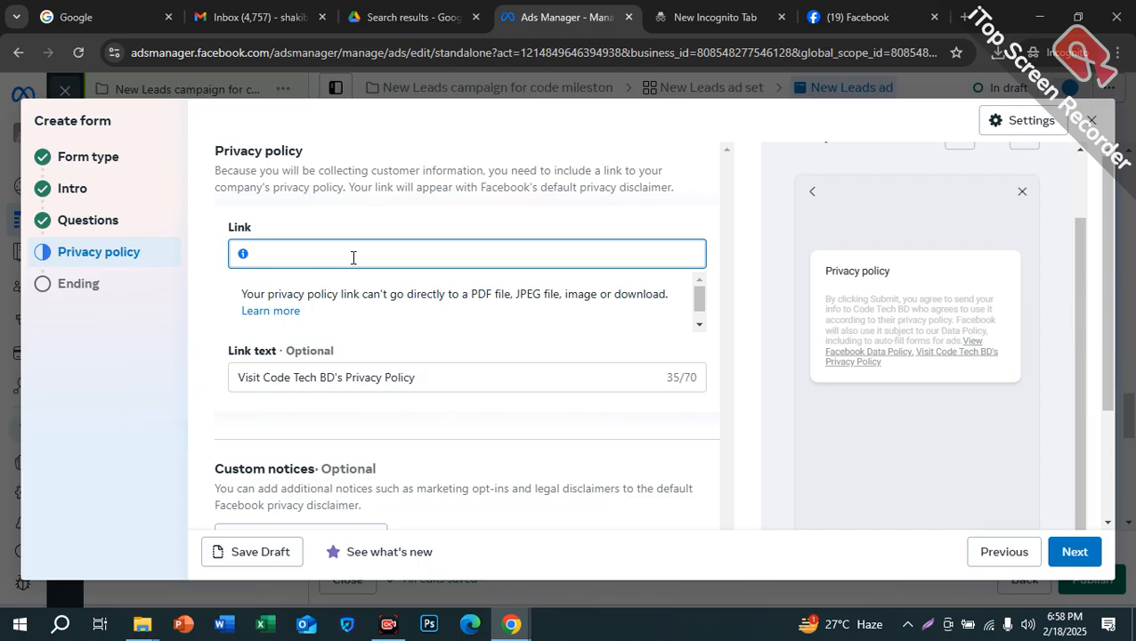
pyautogui.write('c')
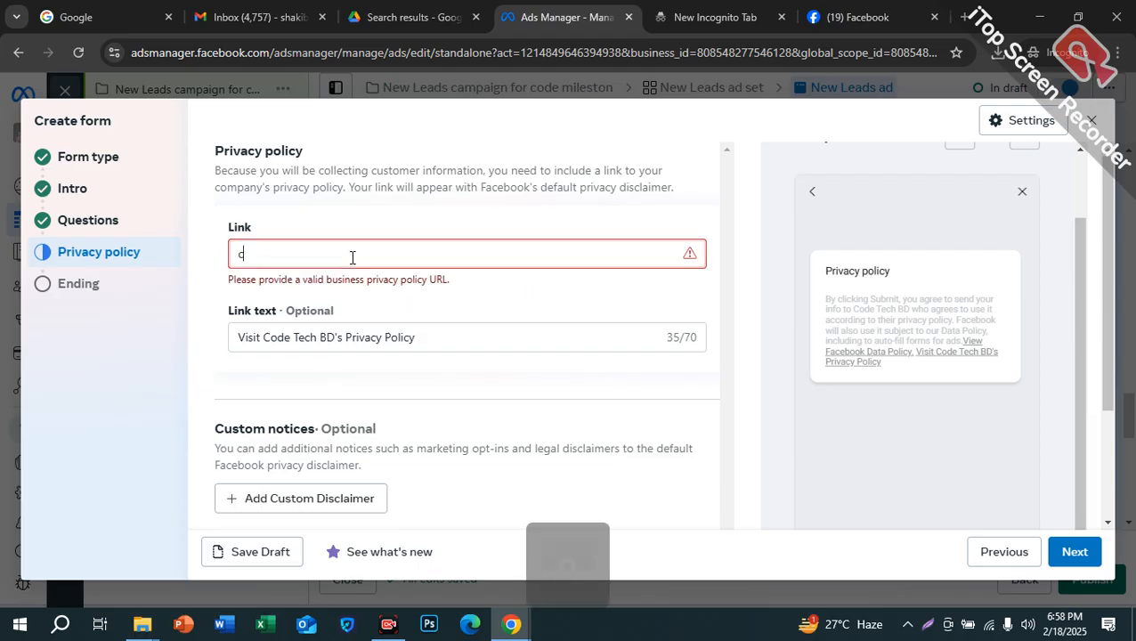
pyautogui.write('odetechbd.net')
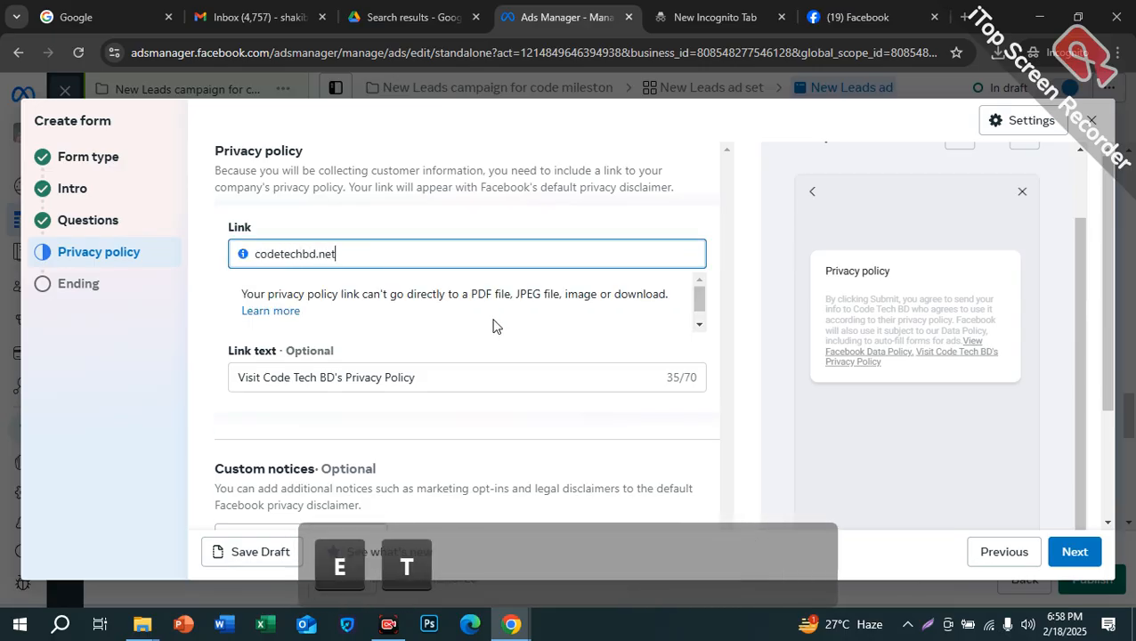
pyautogui.scroll(-3, 583, 348)
pyautogui.click(1065, 564)
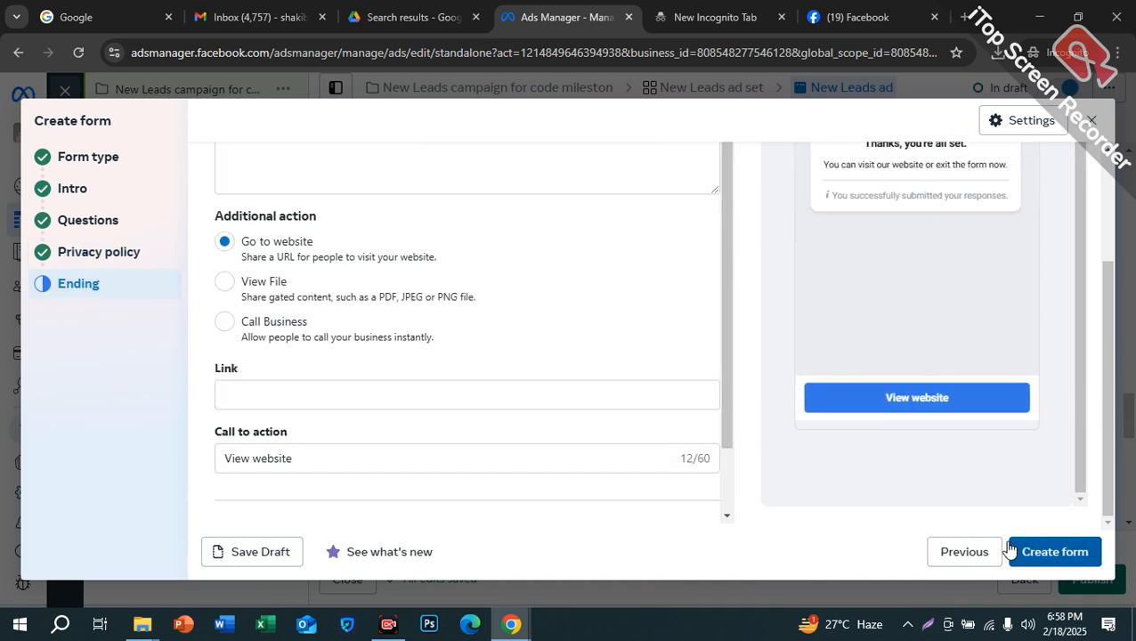
# Examine the headline, description and additional action options of the ending message for leads
pyautogui.scroll(2, 329, 343)
pyautogui.click(267, 227)
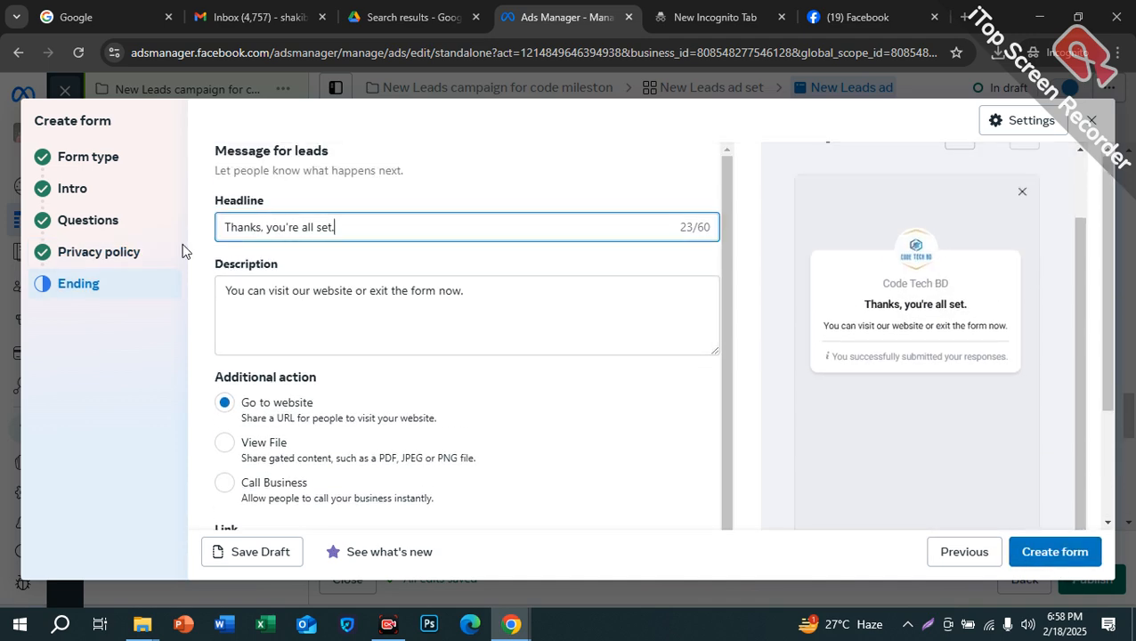
pyautogui.hotkey('ctrl', 'a')
pyautogui.click(348, 286)
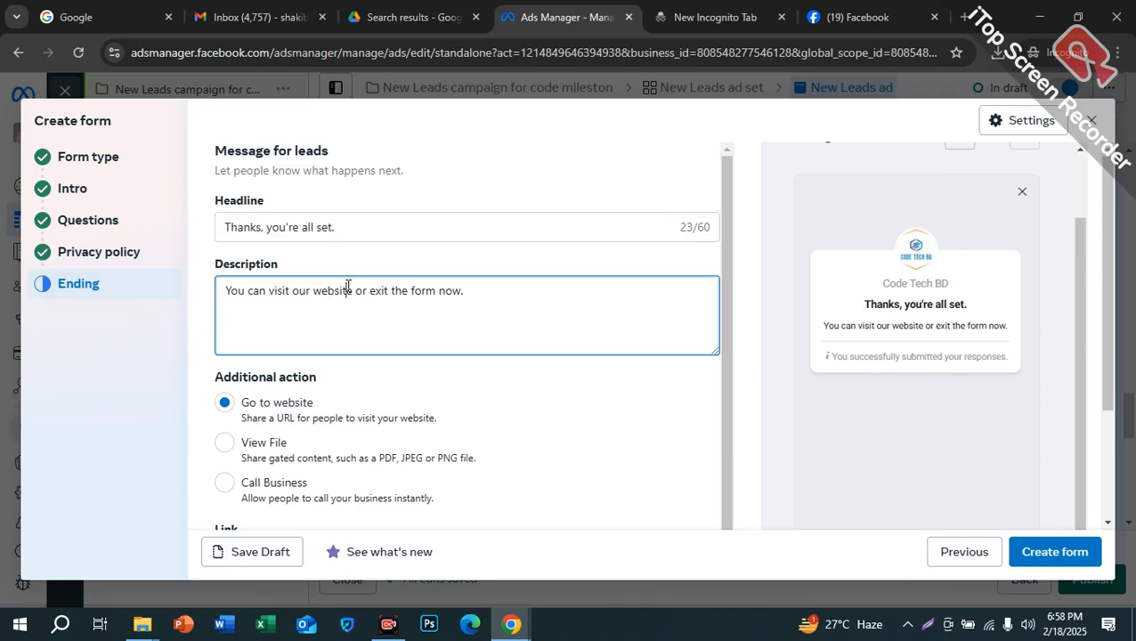
pyautogui.hotkey('ctrl', 'a')
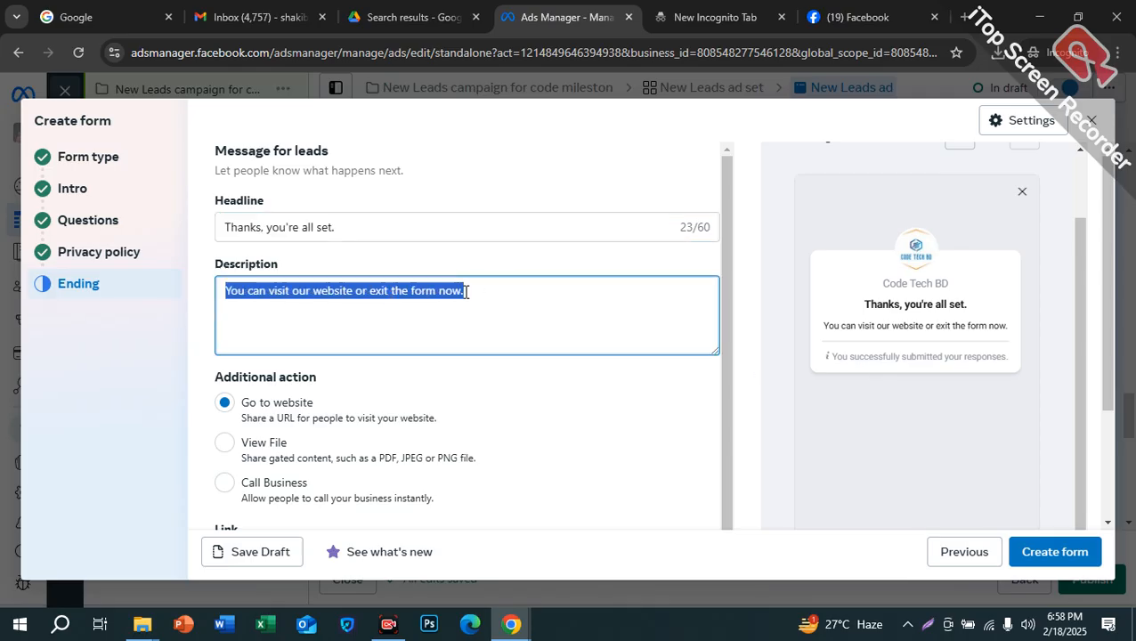
pyautogui.moveTo(474, 291); pyautogui.dragTo(218, 291)
pyautogui.click(497, 285)
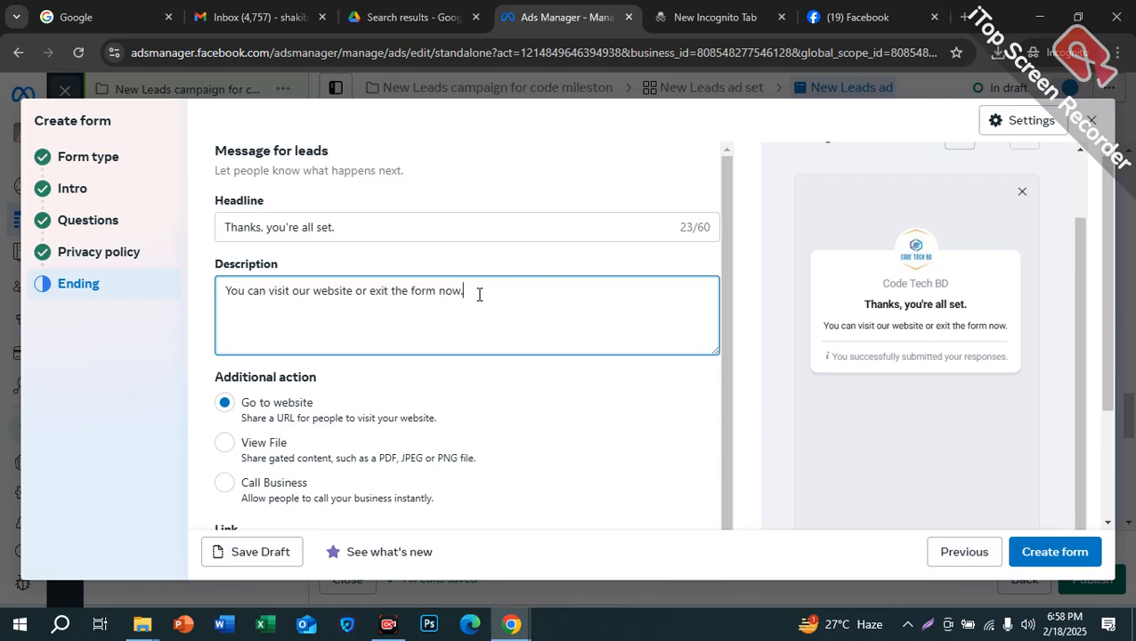
pyautogui.moveTo(465, 291); pyautogui.dragTo(230, 301)
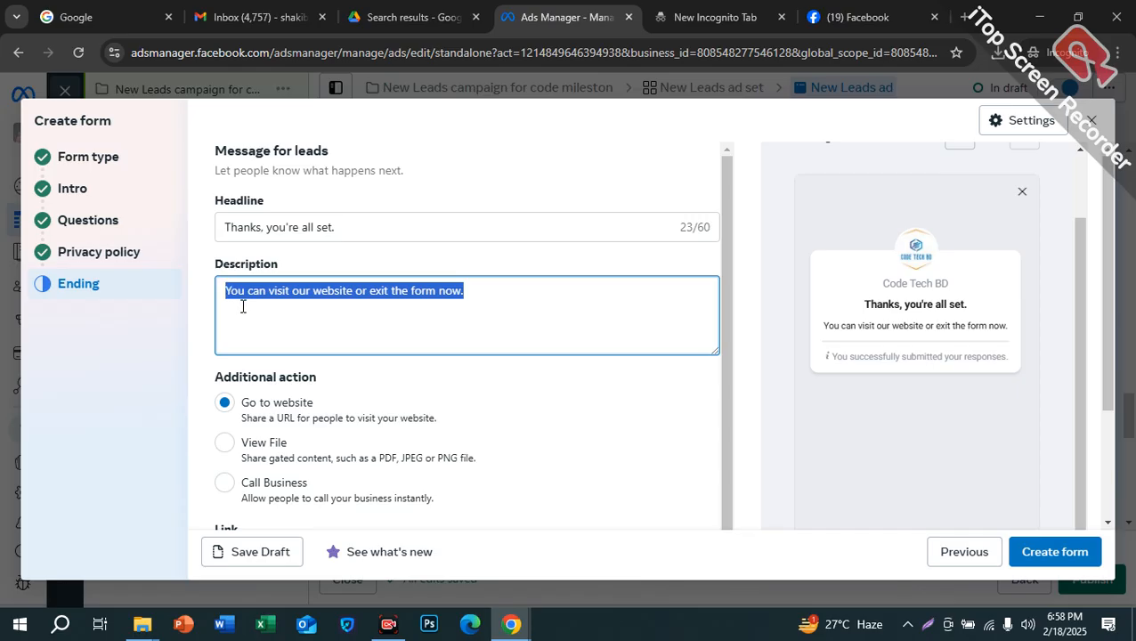
pyautogui.click(485, 293)
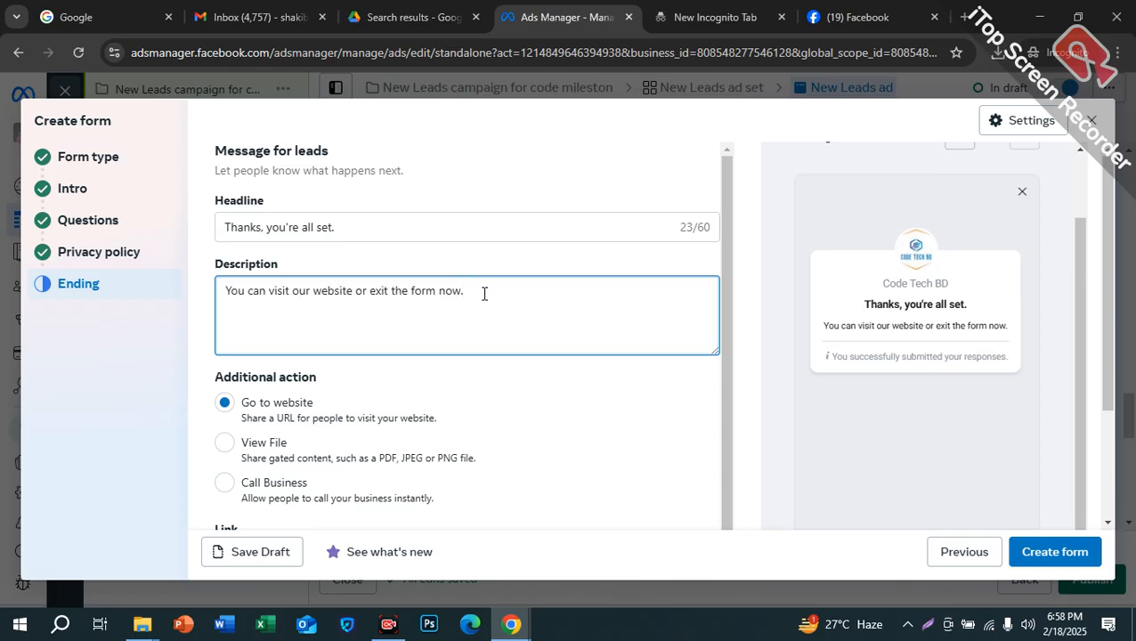
pyautogui.moveTo(347, 228); pyautogui.dragTo(214, 236)
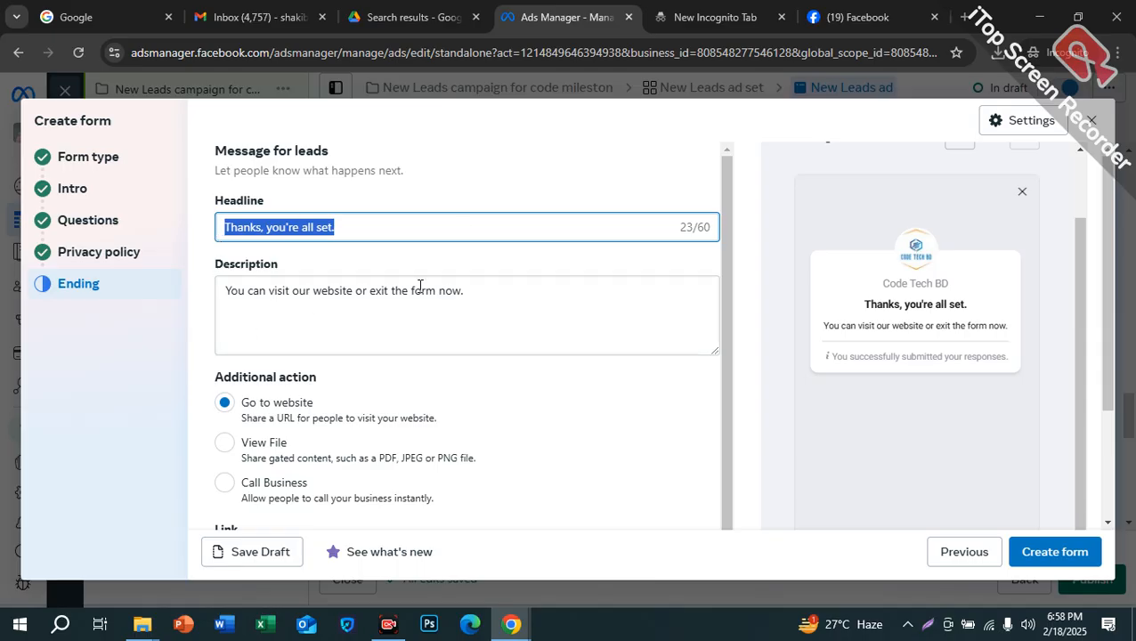
pyautogui.click(478, 269)
pyautogui.moveTo(476, 293); pyautogui.dragTo(45, 317)
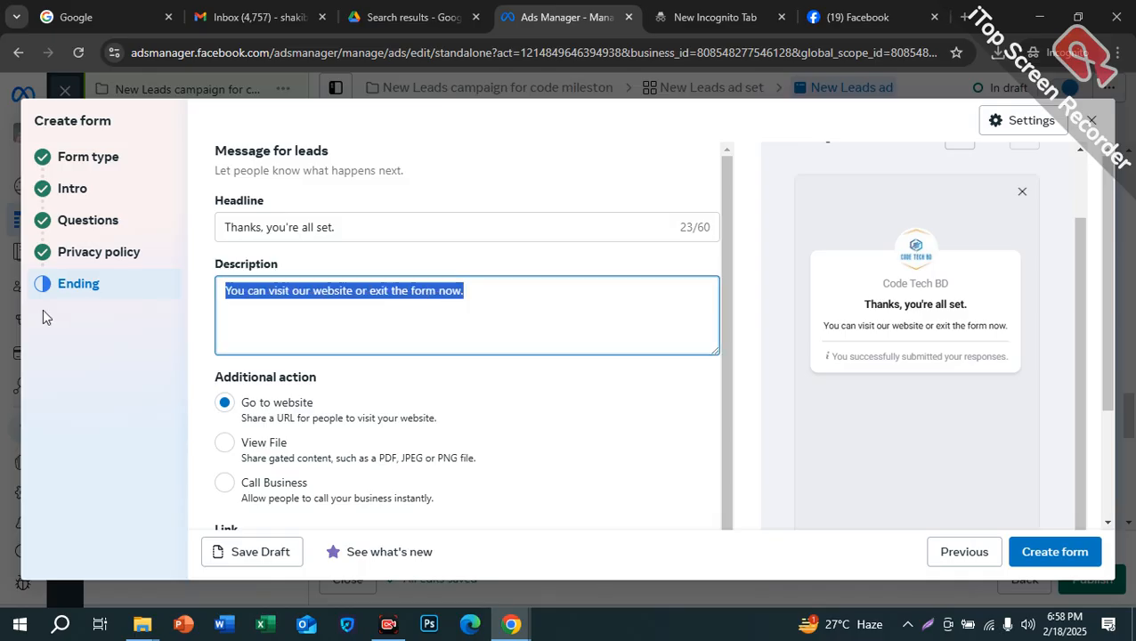
pyautogui.click(292, 291)
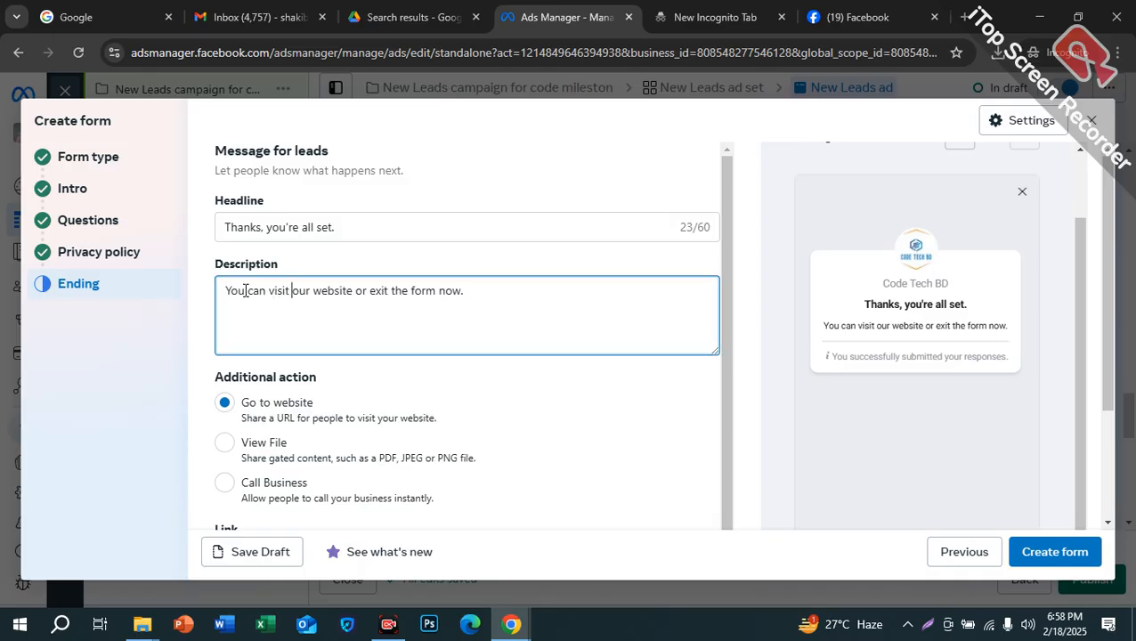
pyautogui.moveTo(229, 290); pyautogui.dragTo(475, 293)
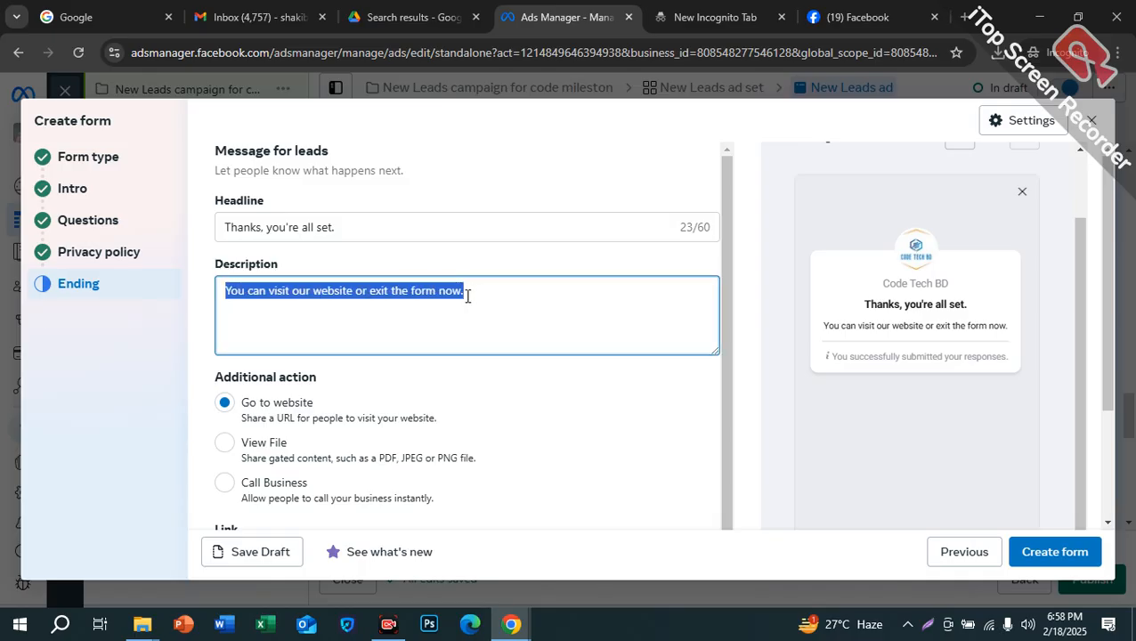
pyautogui.scroll(-1, 467, 296)
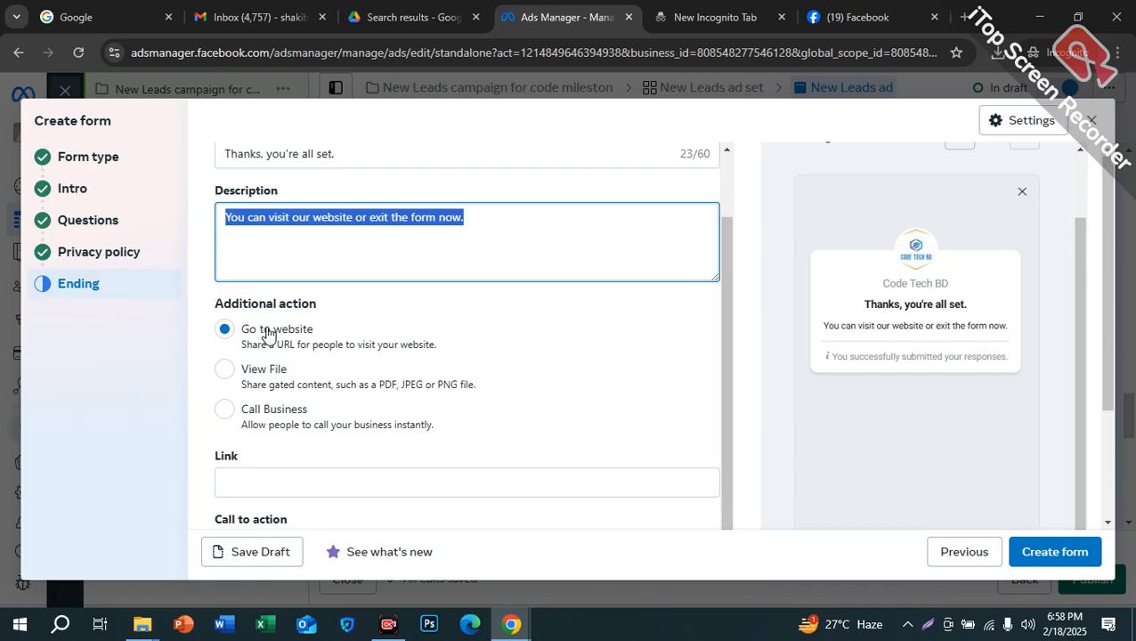
# Try the View File and Call Business additional actions to examine their fields, country code list and preview
pyautogui.moveTo(219, 312); pyautogui.dragTo(312, 307)
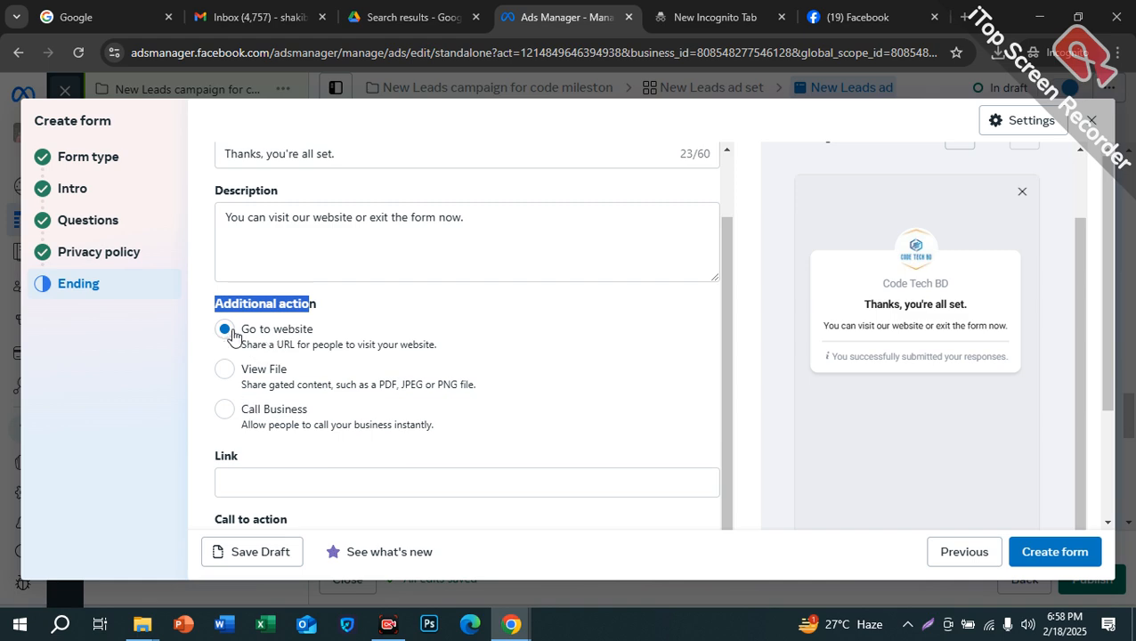
pyautogui.click(255, 495)
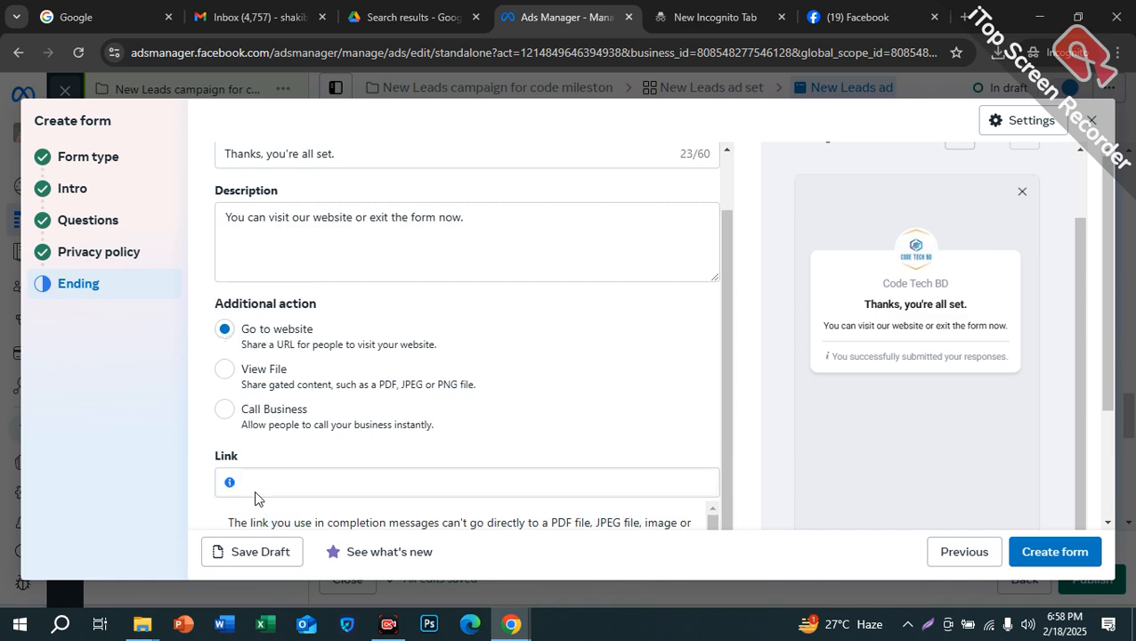
pyautogui.click(225, 369)
pyautogui.scroll(-1, 360, 412)
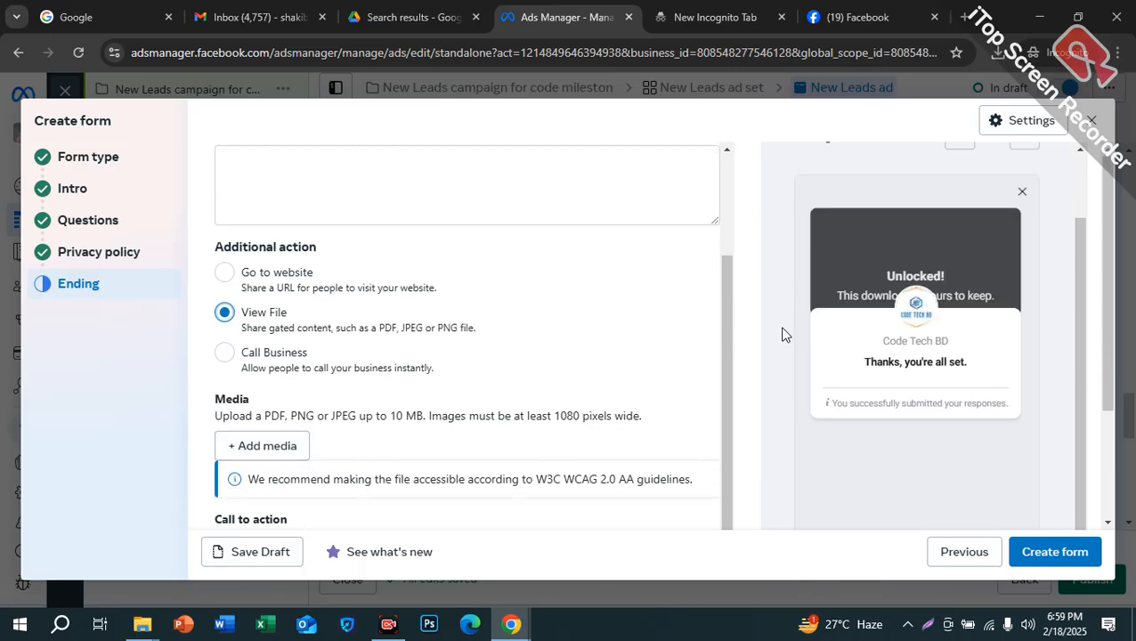
pyautogui.click(226, 358)
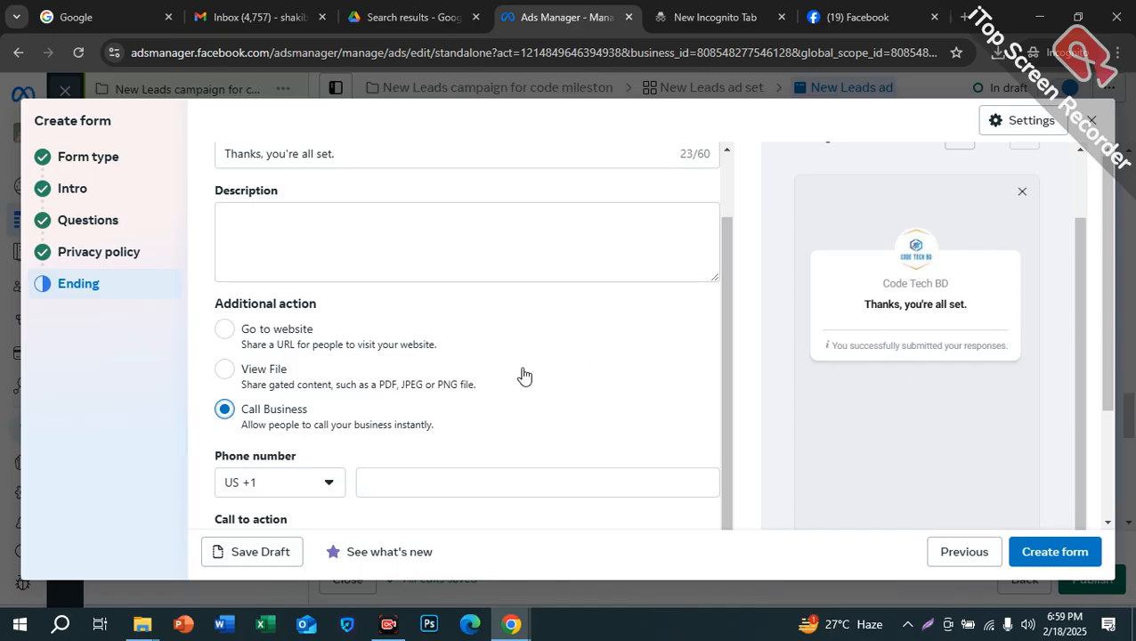
pyautogui.click(319, 492)
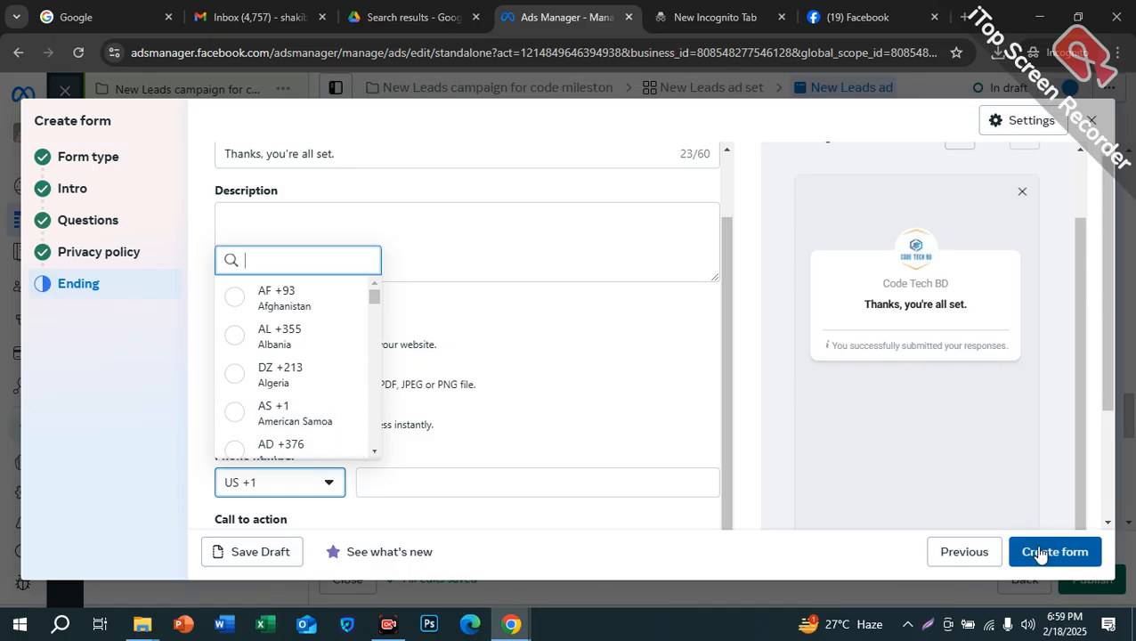
pyautogui.scroll(-1, 907, 483)
pyautogui.scroll(-2, 906, 485)
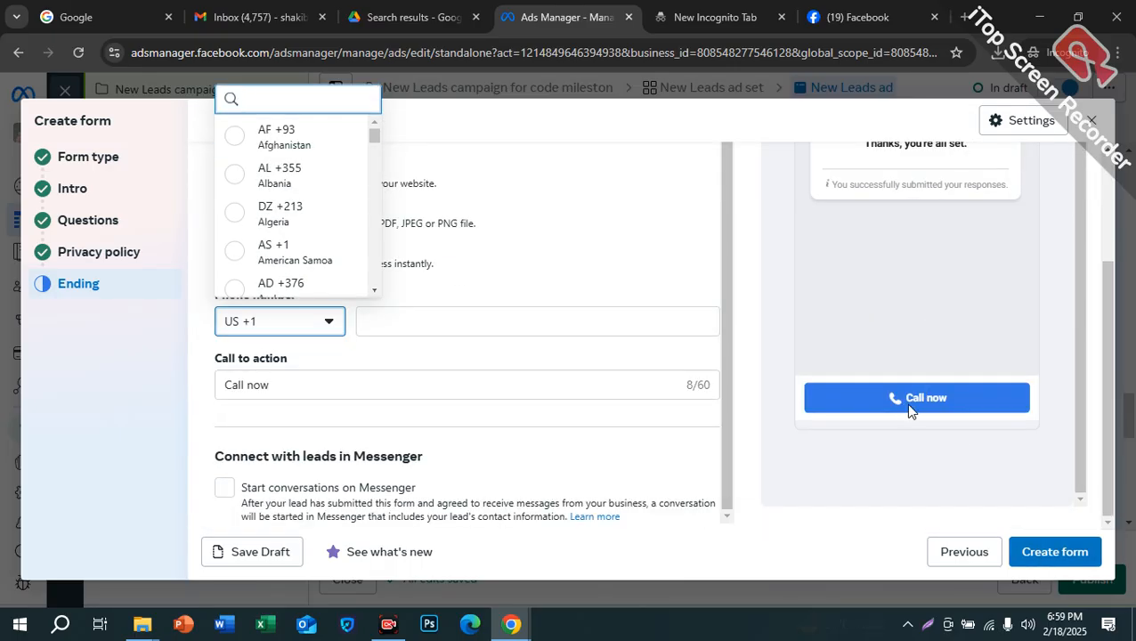
pyautogui.scroll(3, 469, 318)
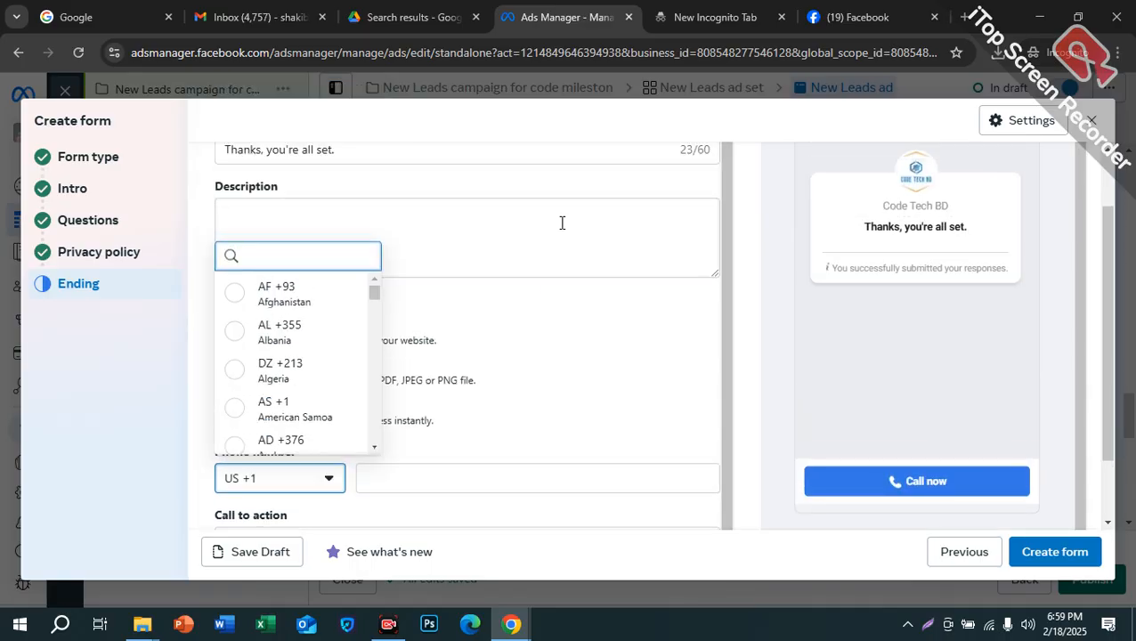
pyautogui.click(518, 237)
pyautogui.scroll(1, 438, 258)
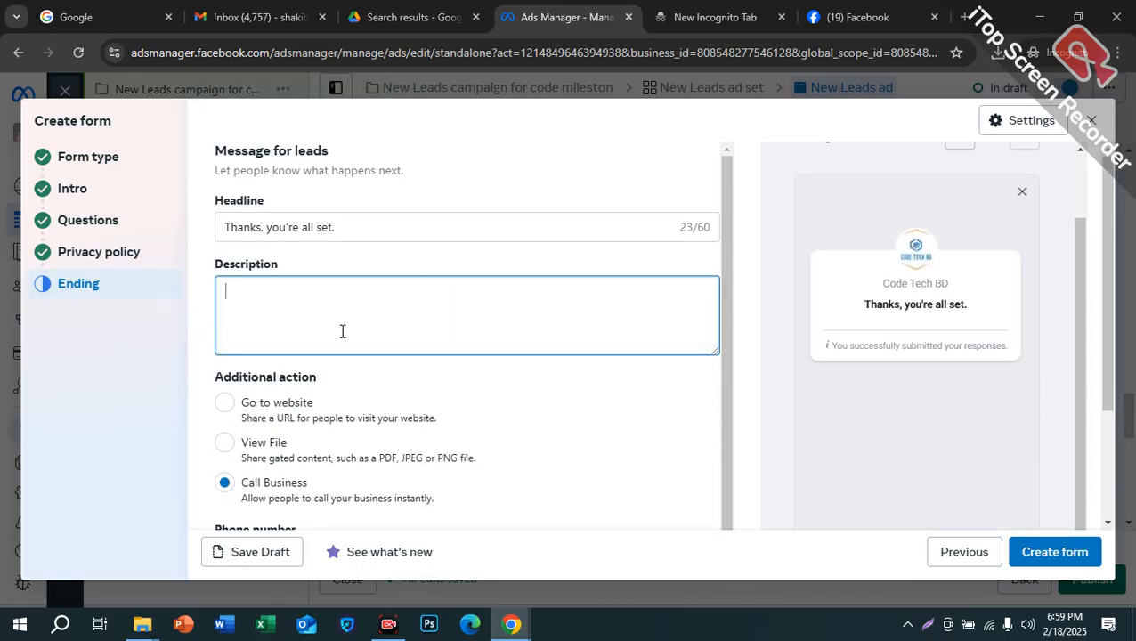
pyautogui.scroll(-1, 342, 331)
pyautogui.click(299, 333)
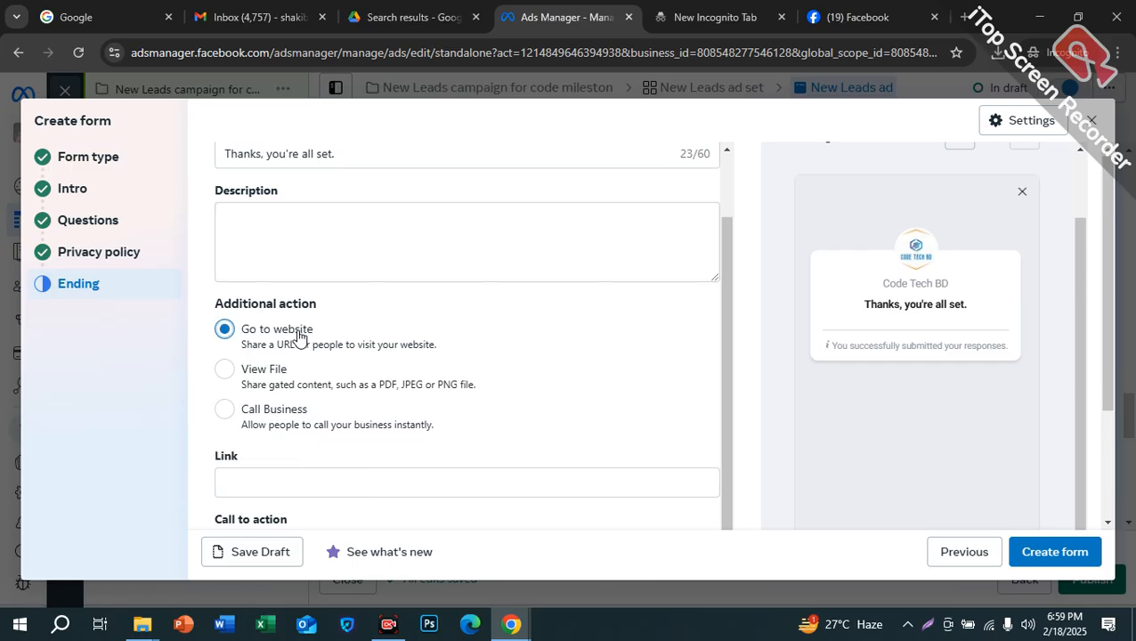
pyautogui.scroll(-1, 459, 327)
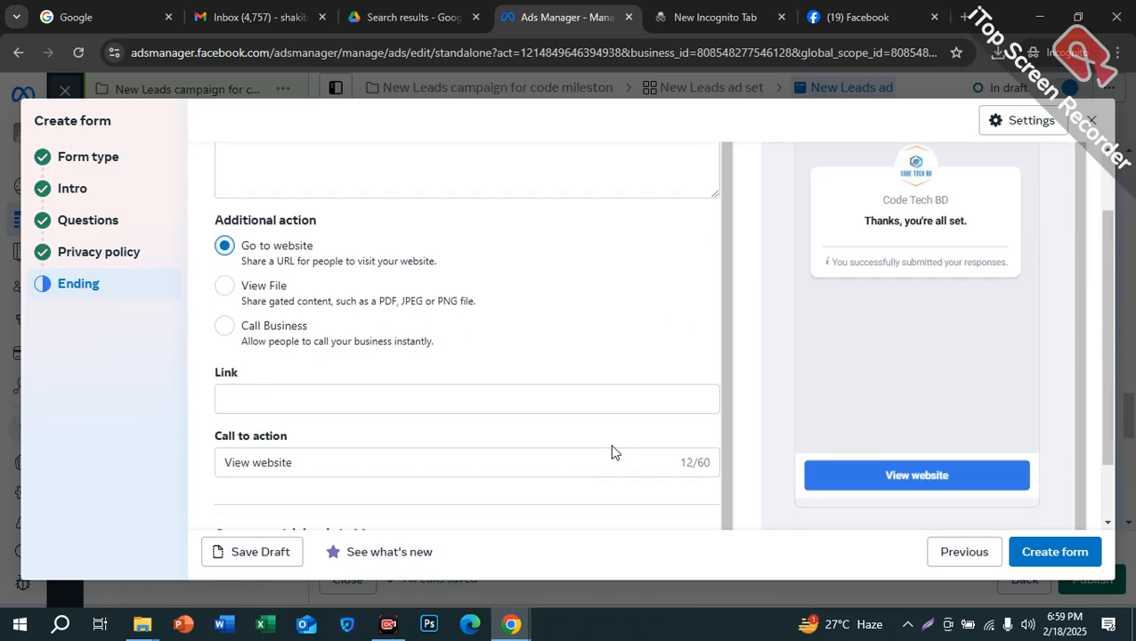
pyautogui.click(309, 400)
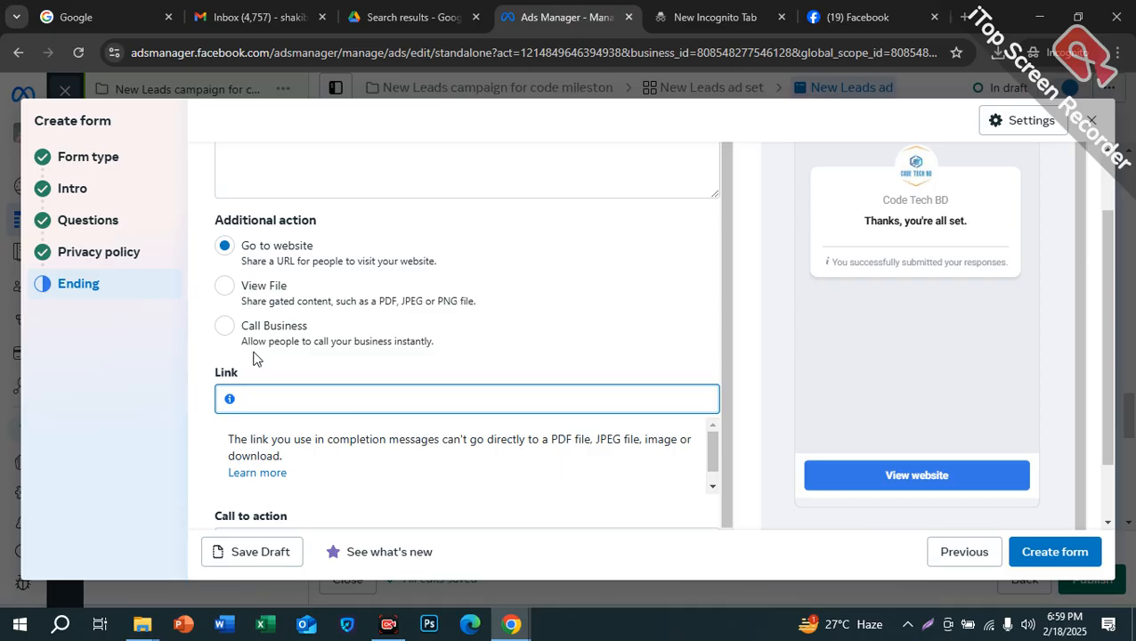
pyautogui.scroll(-1, 436, 435)
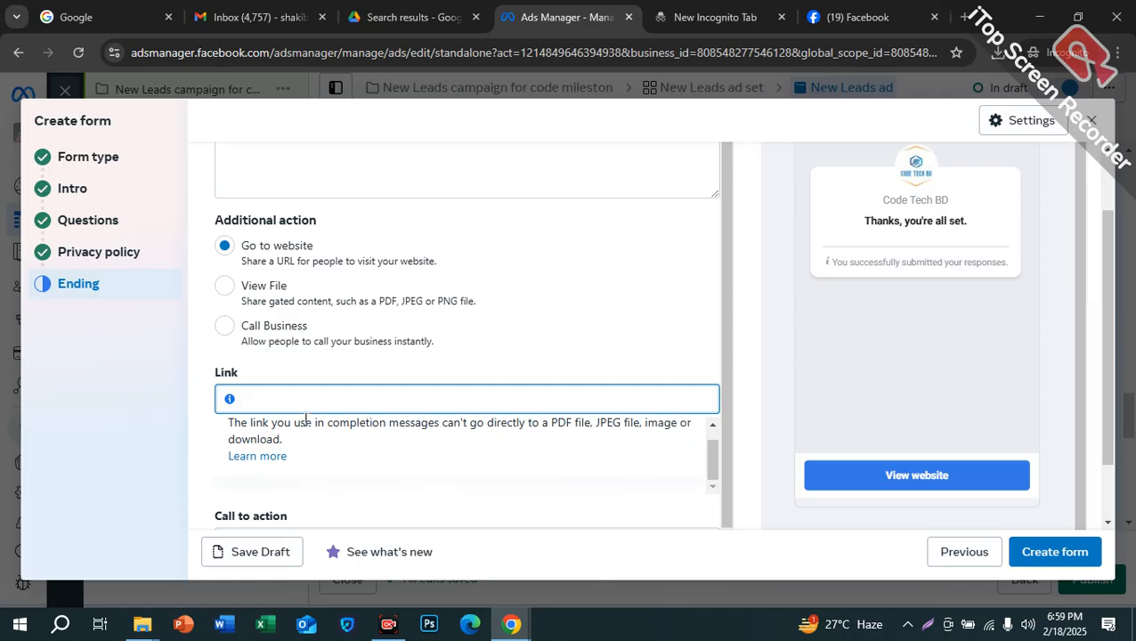
pyautogui.scroll(1, 338, 383)
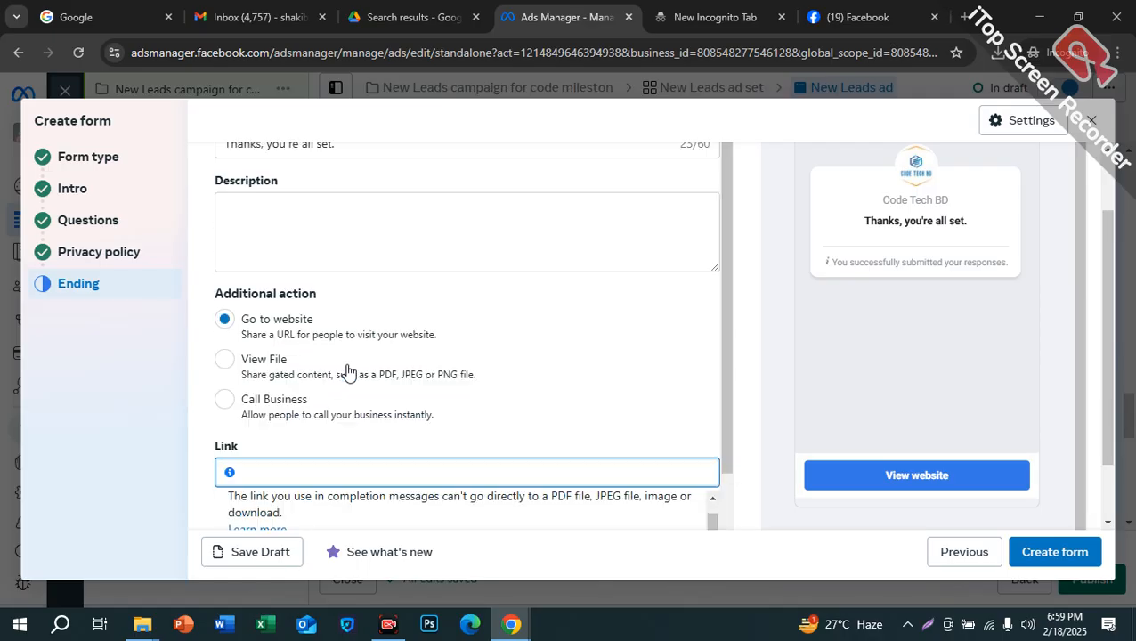
pyautogui.scroll(2, 308, 316)
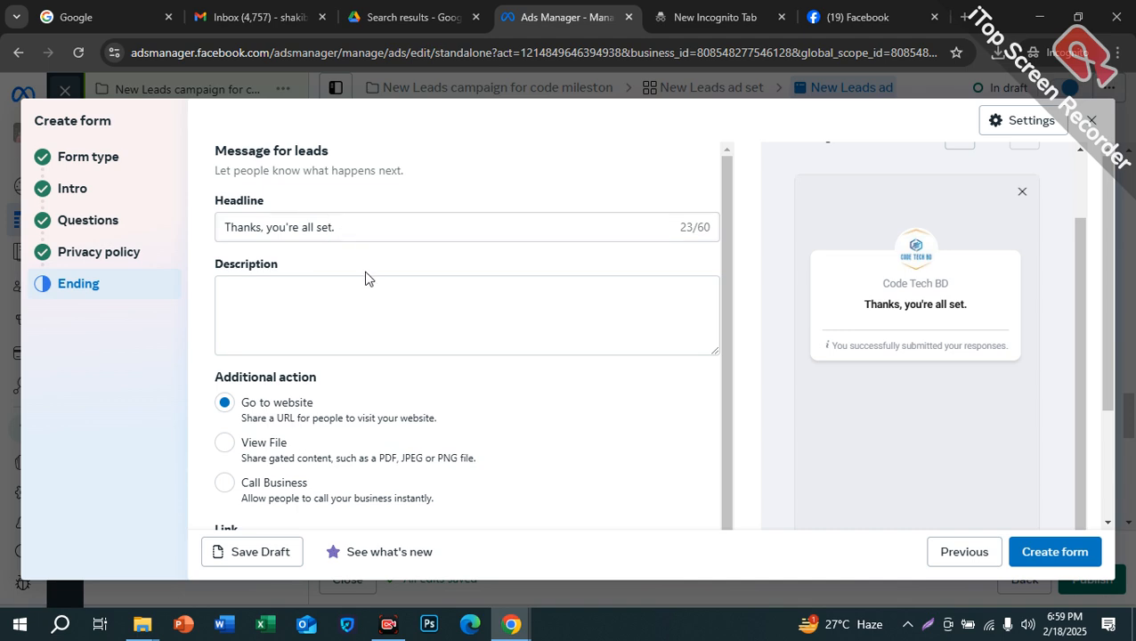
pyautogui.scroll(-3, 360, 303)
pyautogui.write('www')
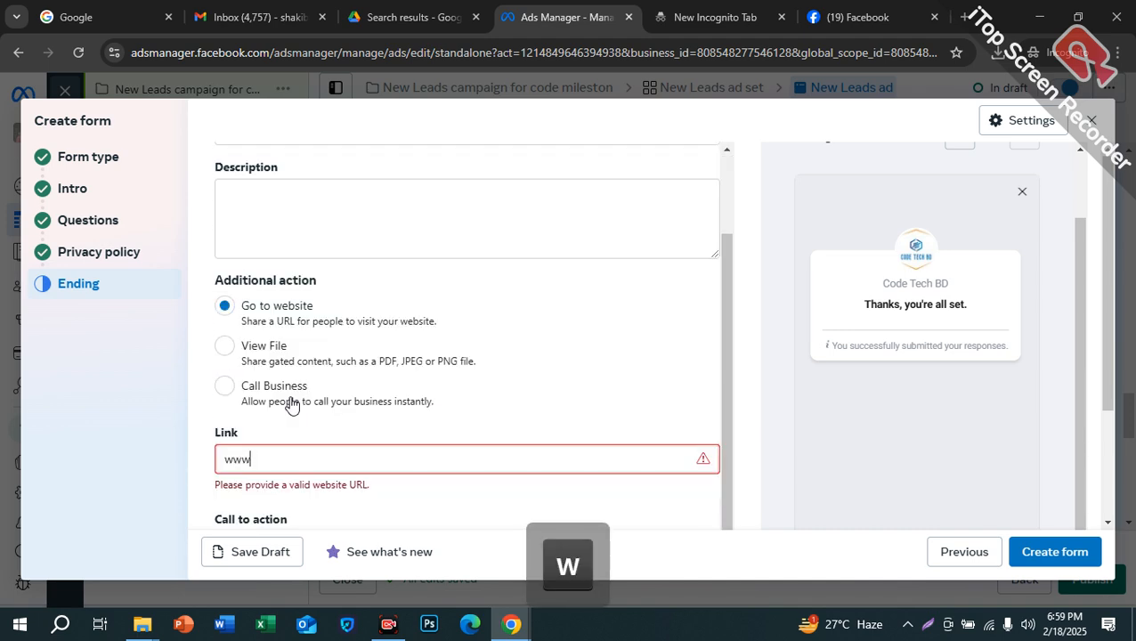
pyautogui.write('.codetechbd')
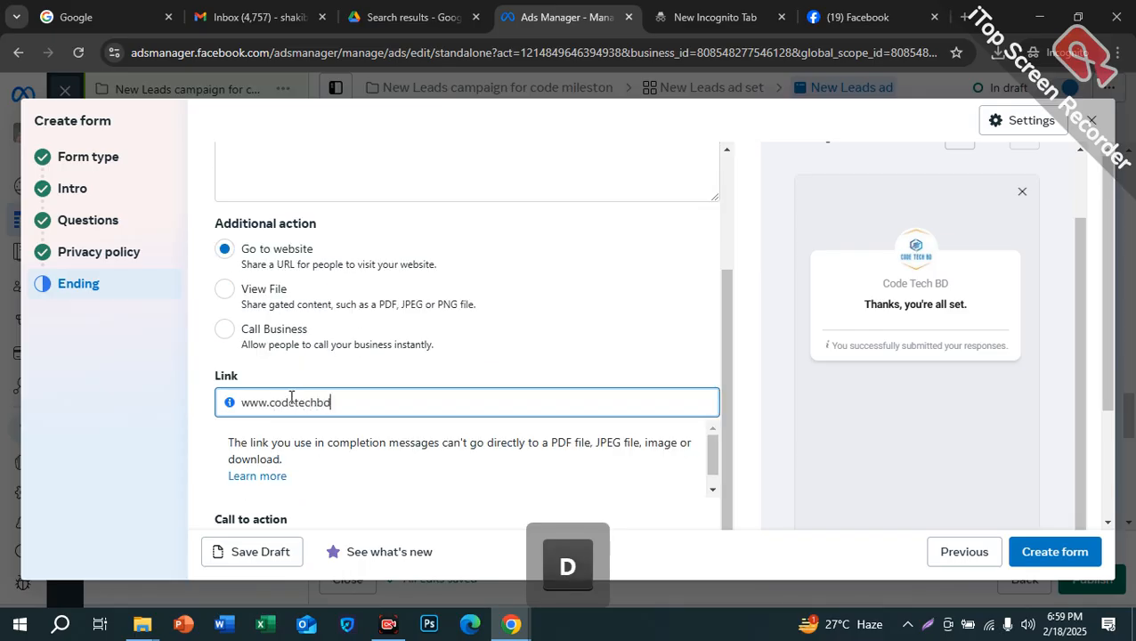
pyautogui.write('.net')
pyautogui.press('BackSpace')
pyautogui.write('et')
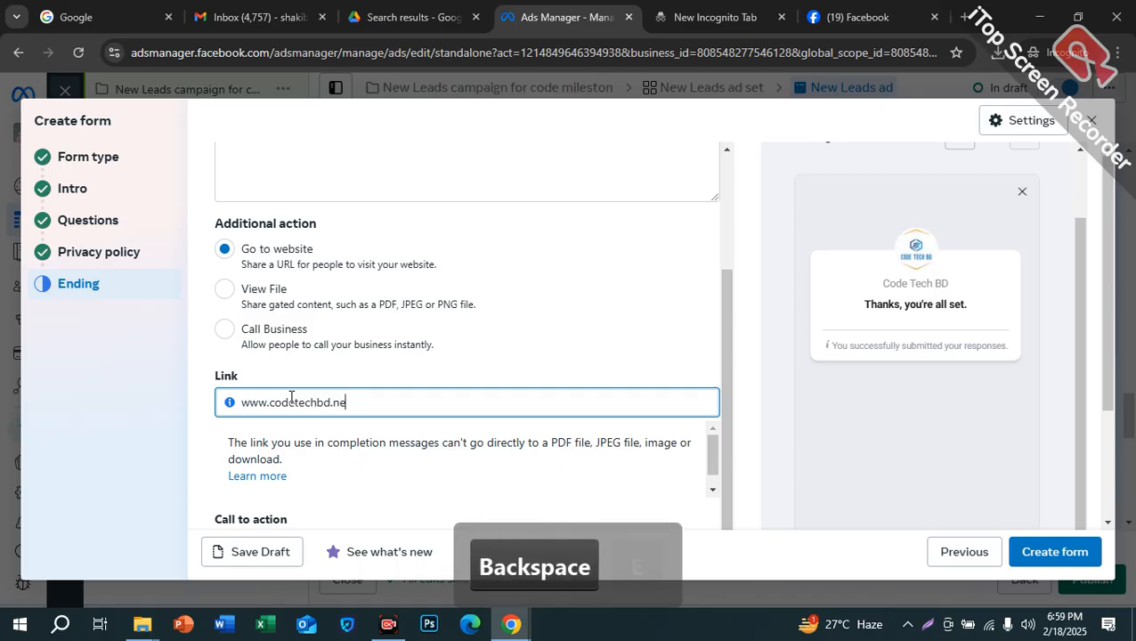
pyautogui.scroll(-2, 325, 383)
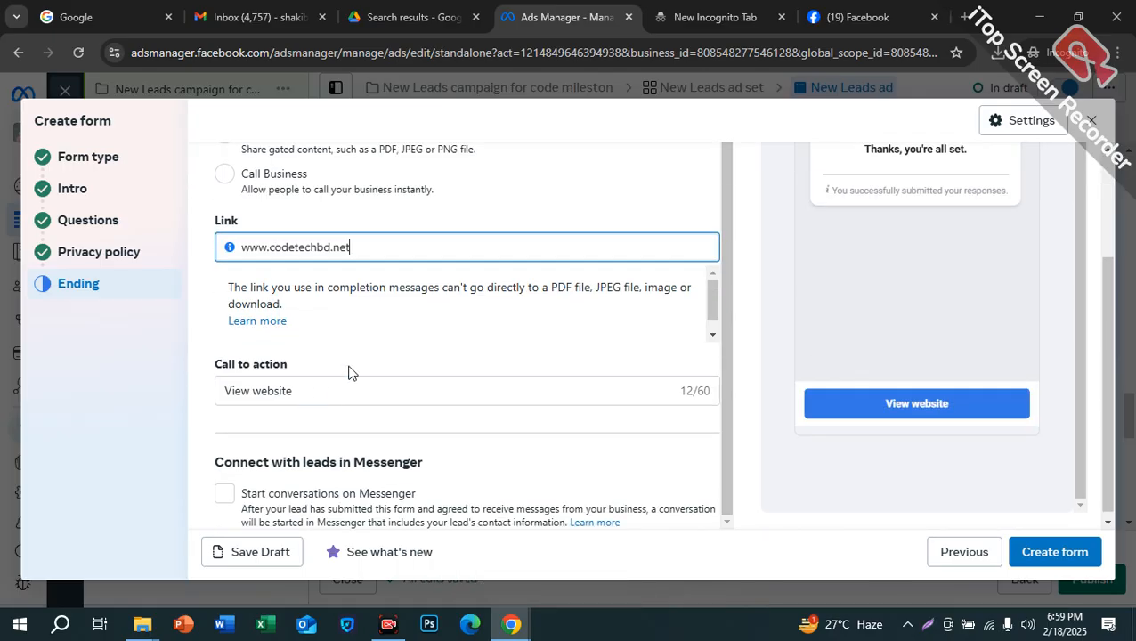
pyautogui.tripleClick(256, 243)
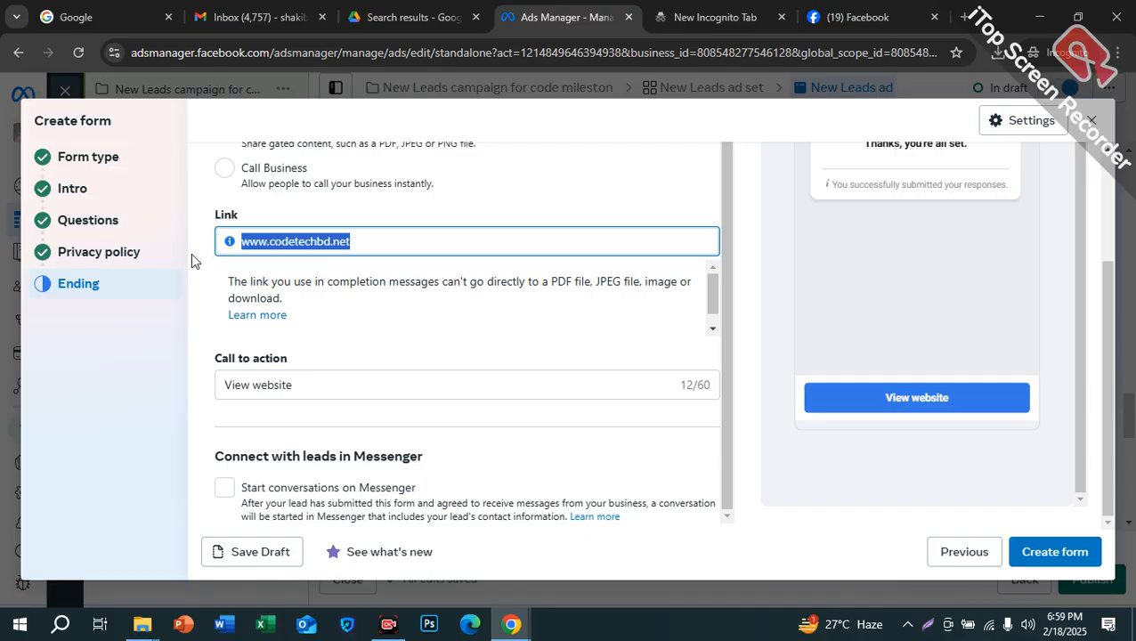
pyautogui.click(368, 322)
# Replace the ending message's call to action text with "Get 90% Discount"
pyautogui.doubleClick(317, 385)
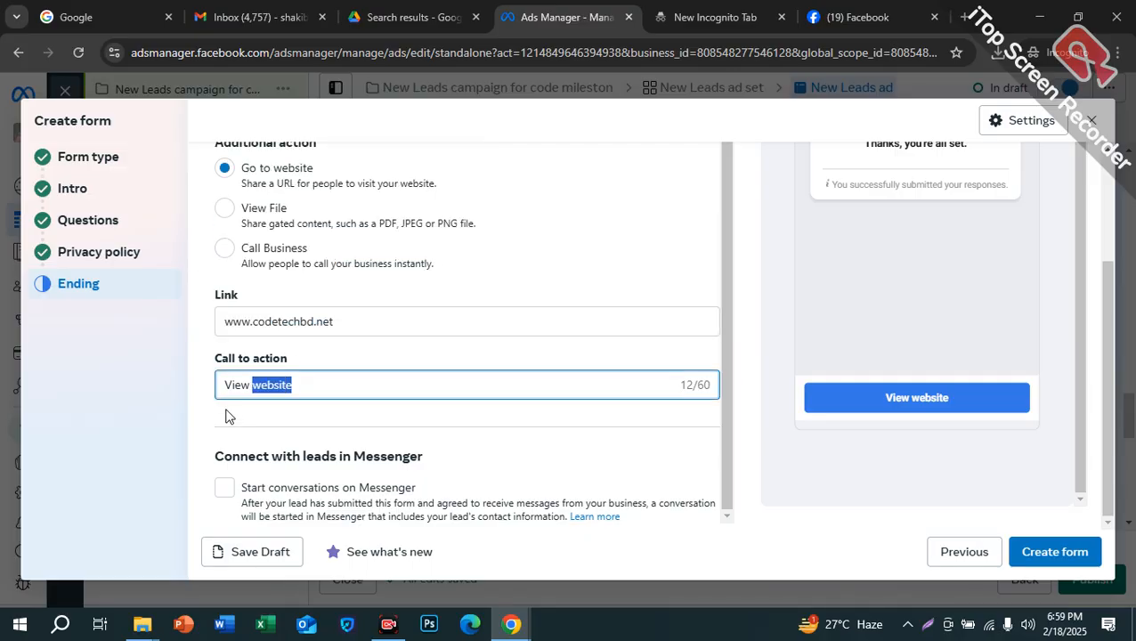
pyautogui.click(408, 390)
pyautogui.hotkey('ctrl', 'a')
pyautogui.press('BackSpace')
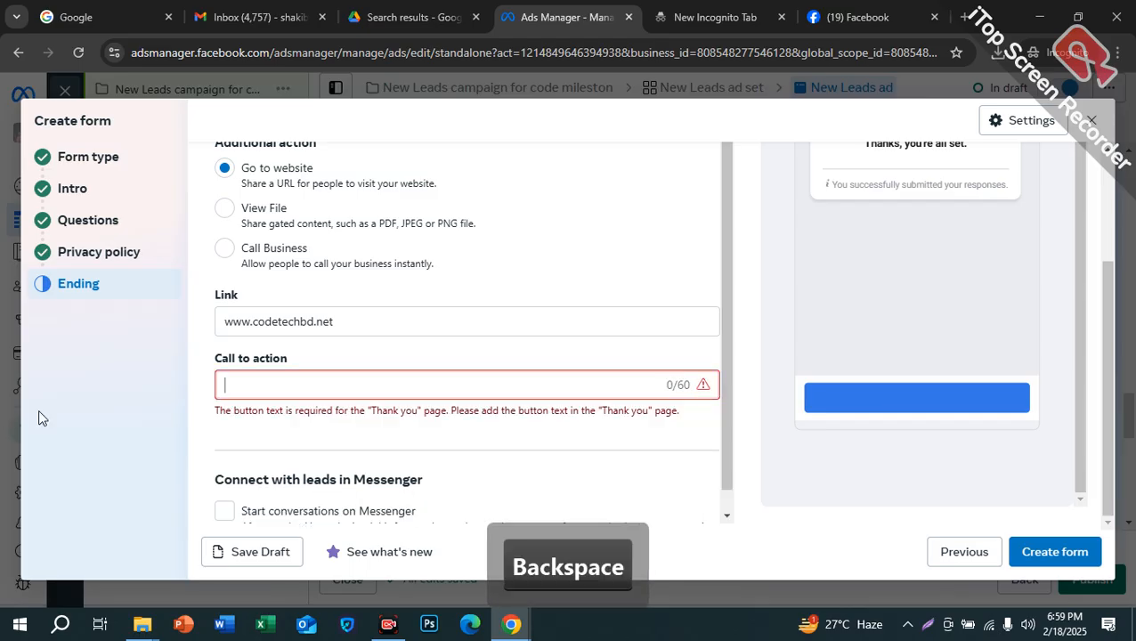
pyautogui.write('Get ')
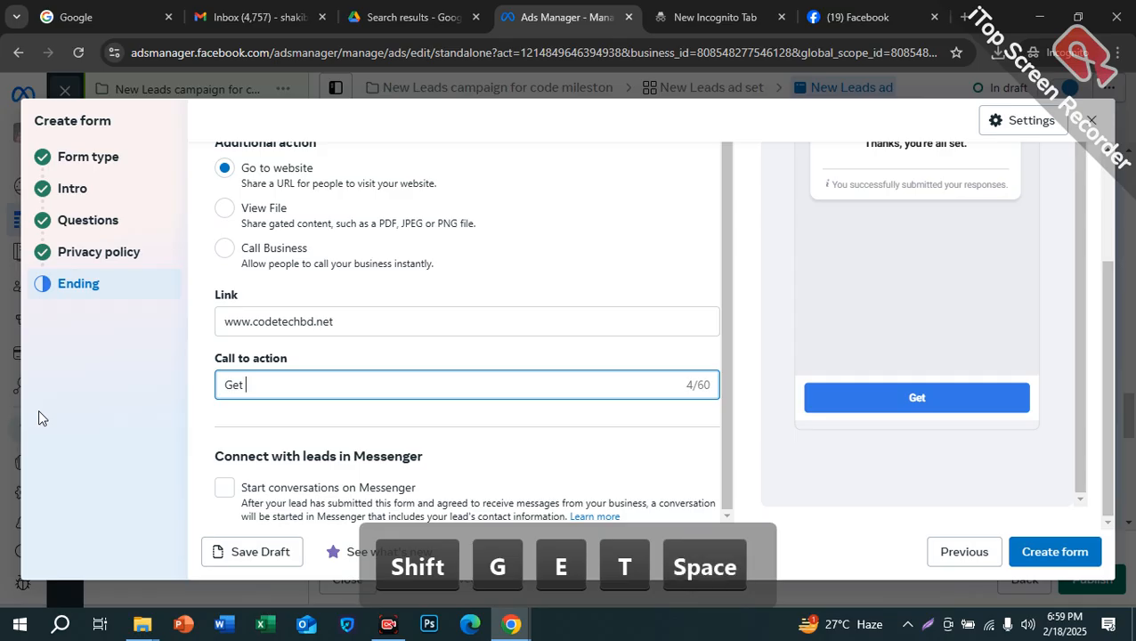
pyautogui.write('90')
pyautogui.press('shift')
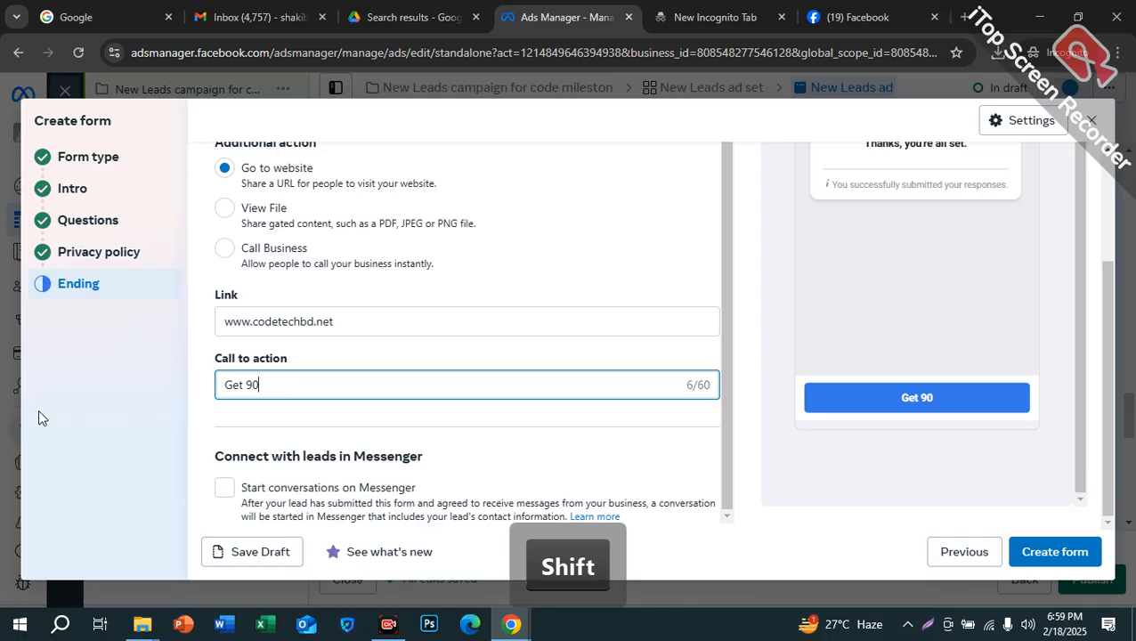
pyautogui.write('% ')
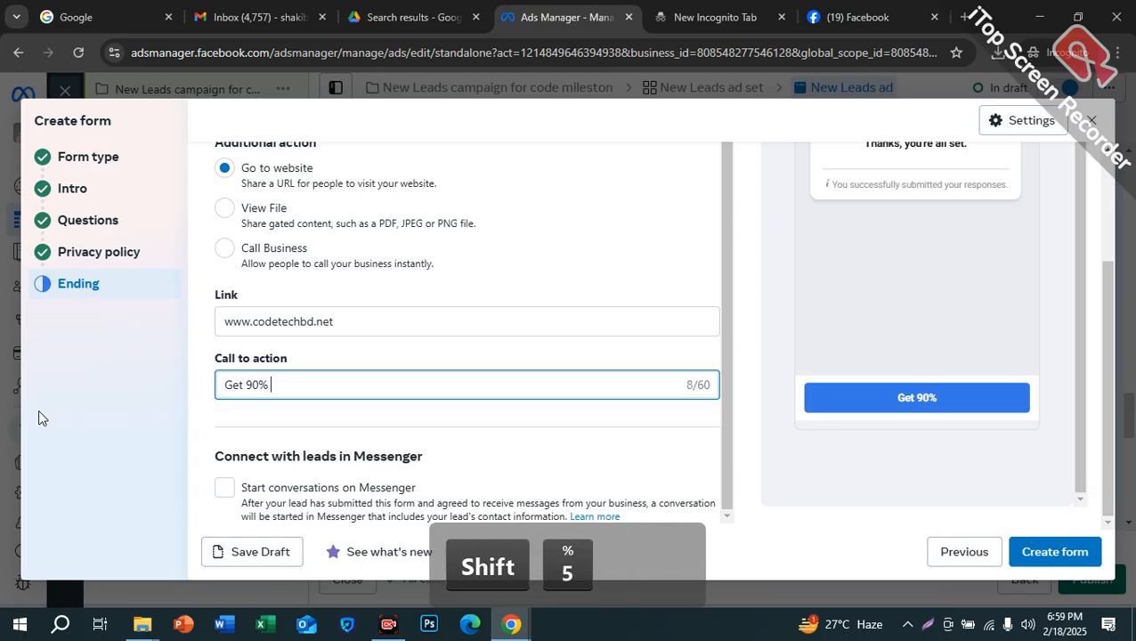
pyautogui.write('Diccou')
pyautogui.press('BackSpace')
pyautogui.press('BackSpace')
pyautogui.press('BackSpace')
pyautogui.press('BackSpace')
pyautogui.write('scount')
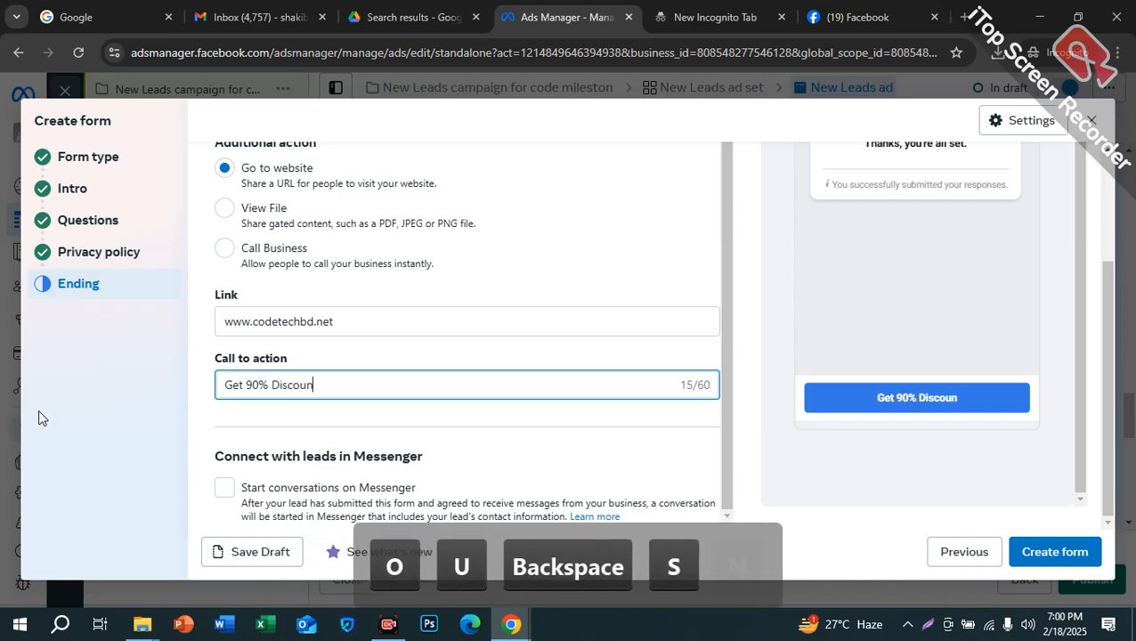
pyautogui.click(238, 419)
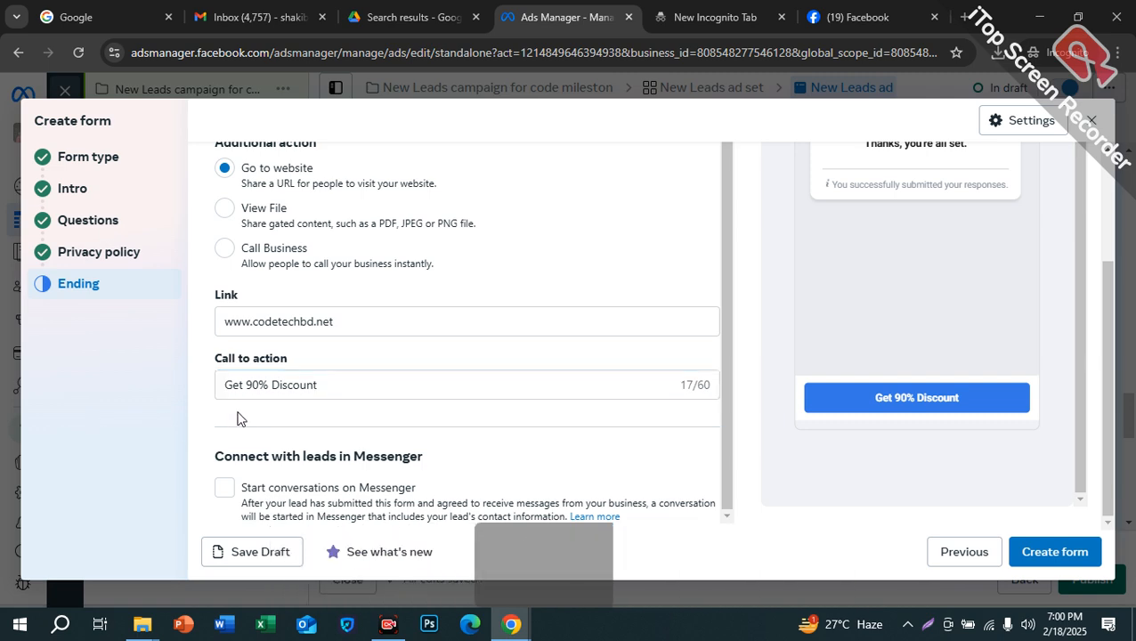
pyautogui.tripleClick(250, 389)
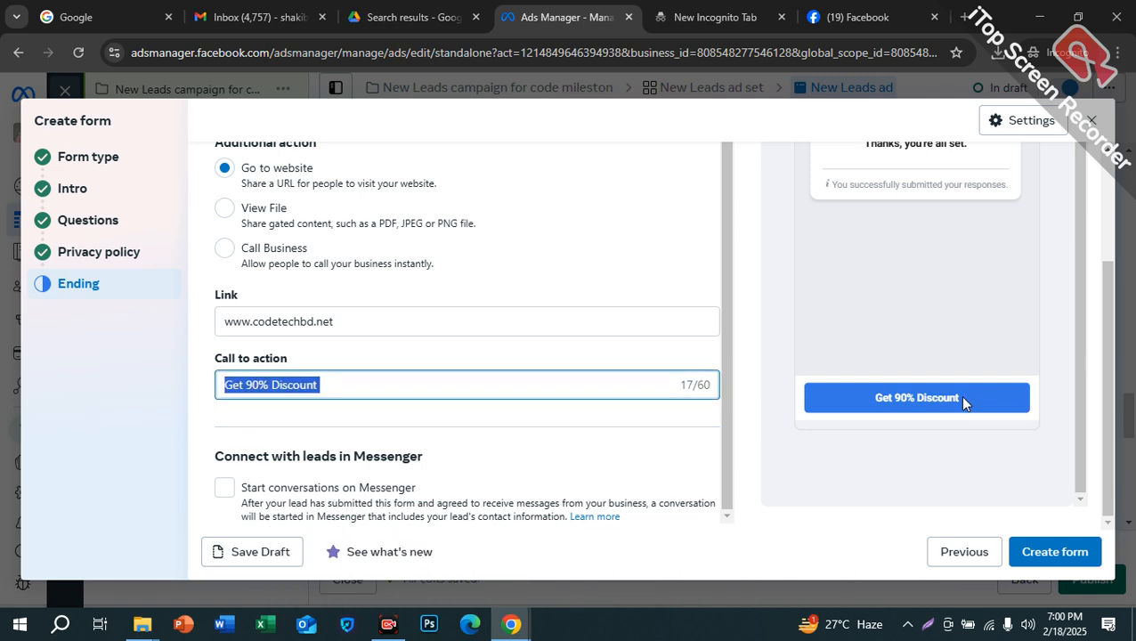
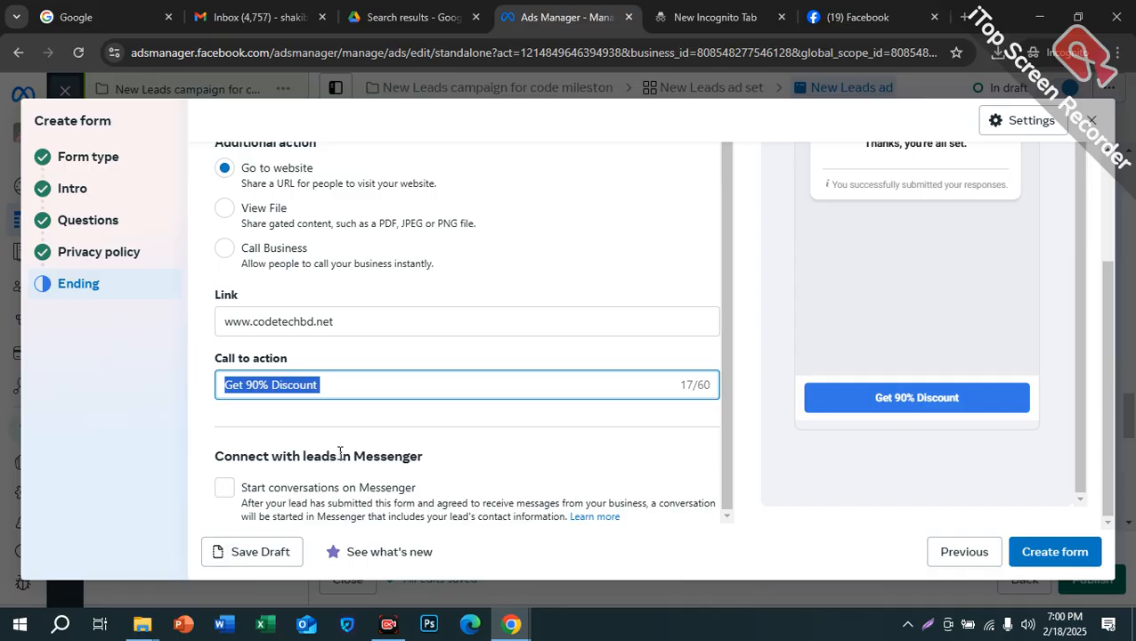
# Try the Start conversations on Messenger option, reviewing the form's preview pages, and turn it off again
pyautogui.moveTo(339, 456); pyautogui.dragTo(424, 456)
pyautogui.click(224, 488)
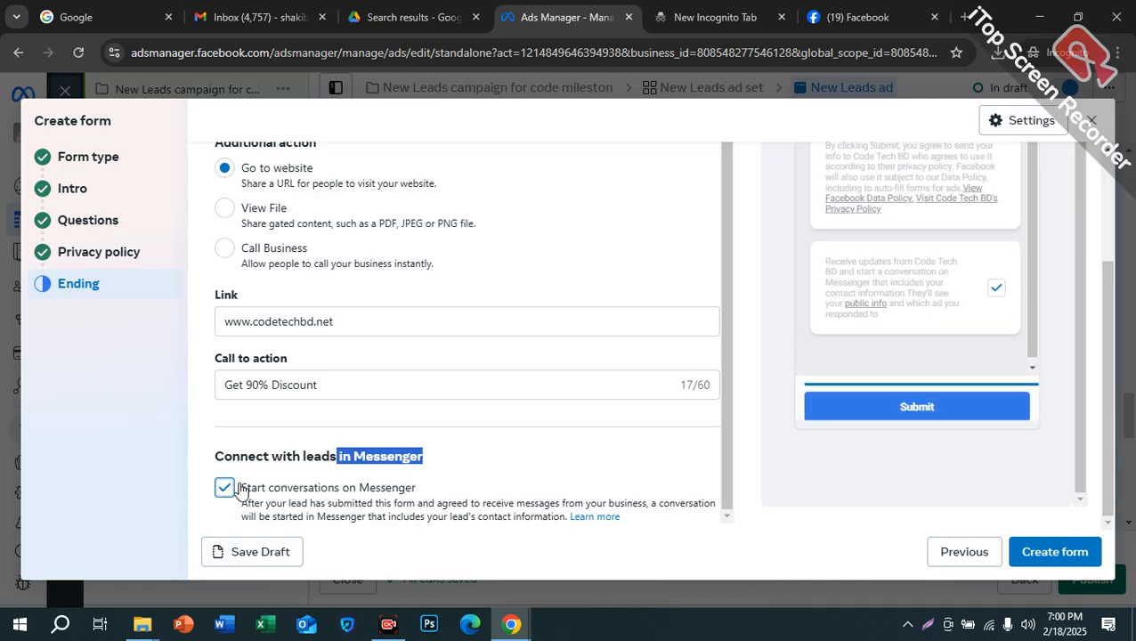
pyautogui.click(919, 409)
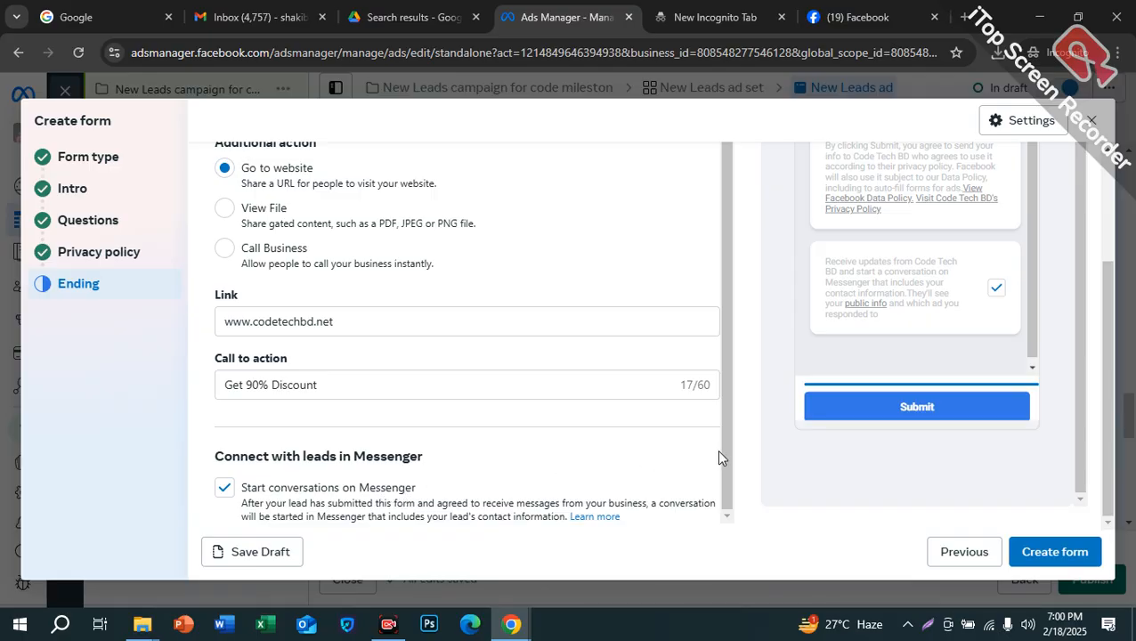
pyautogui.scroll(5, 960, 392)
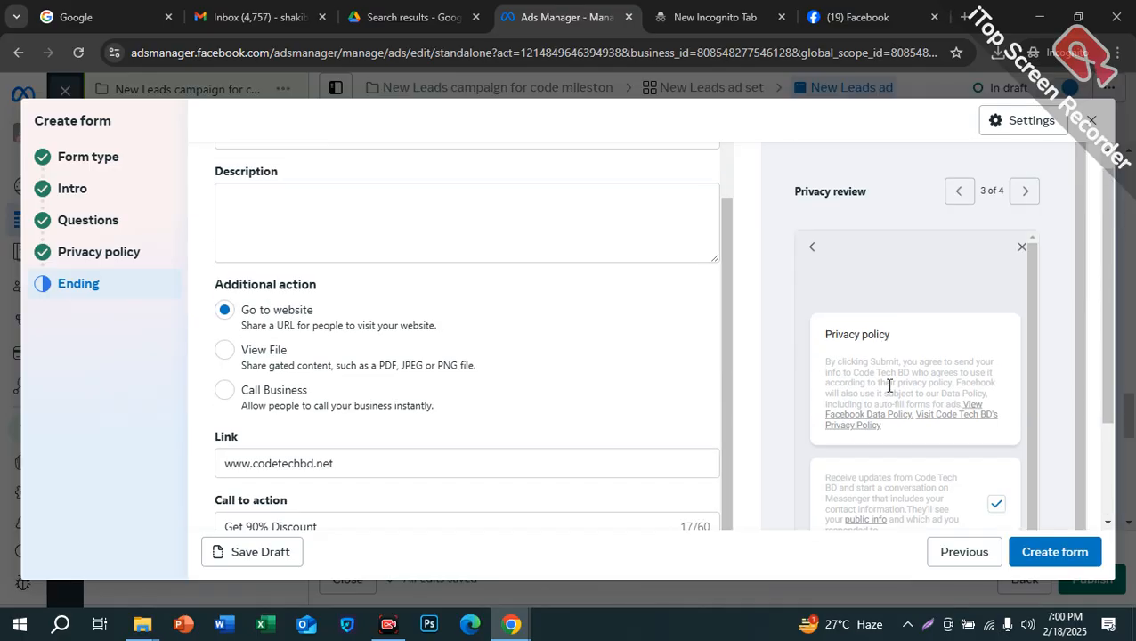
pyautogui.click(958, 211)
pyautogui.click(956, 210)
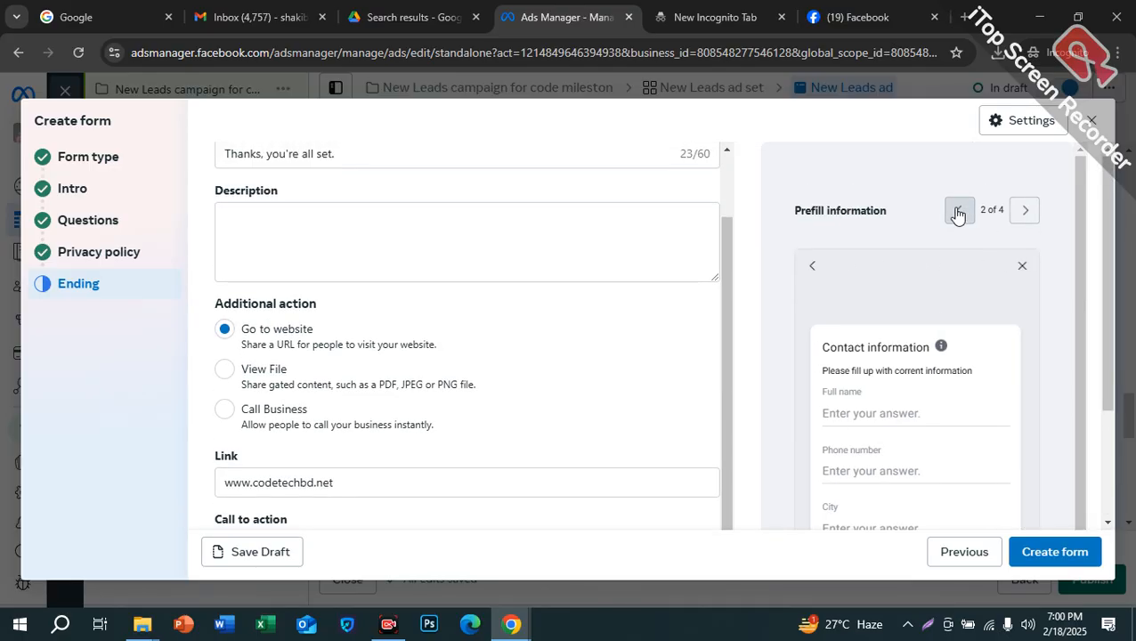
pyautogui.click(1025, 217)
pyautogui.doubleClick(1025, 216)
pyautogui.scroll(-3, 659, 431)
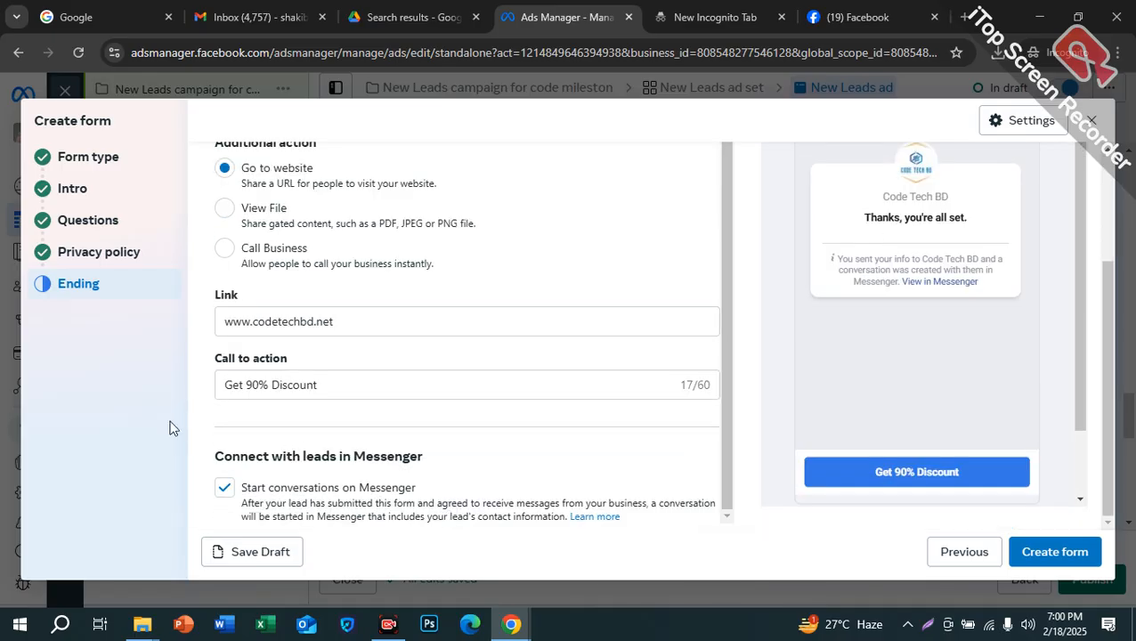
pyautogui.click(224, 487)
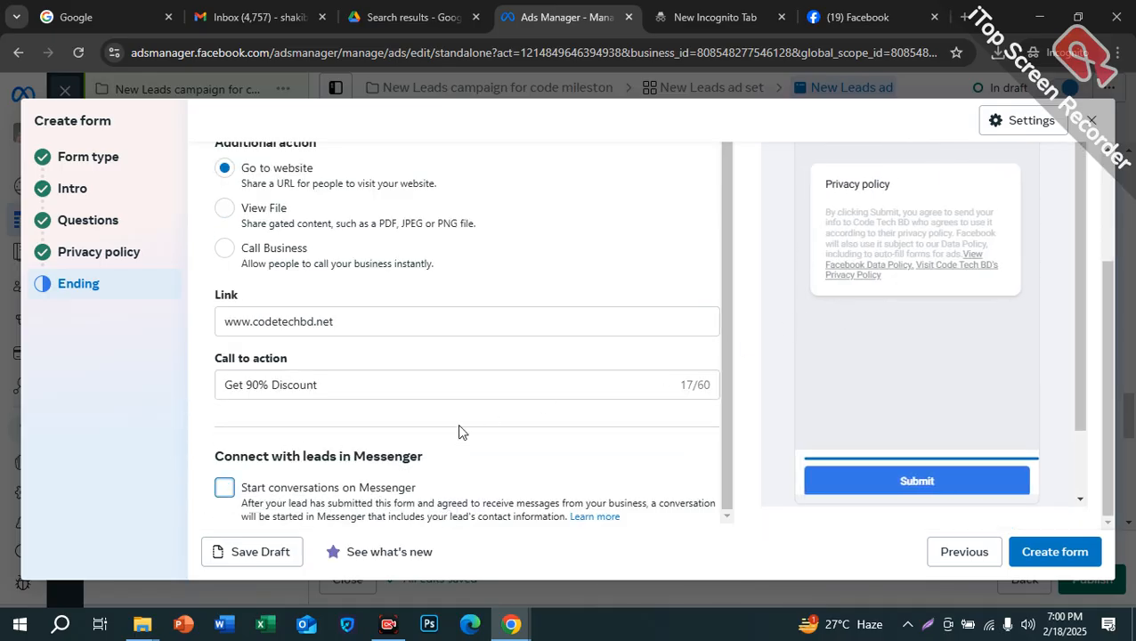
# Try to create the instant form with the current ending settings
pyautogui.click(1043, 557)
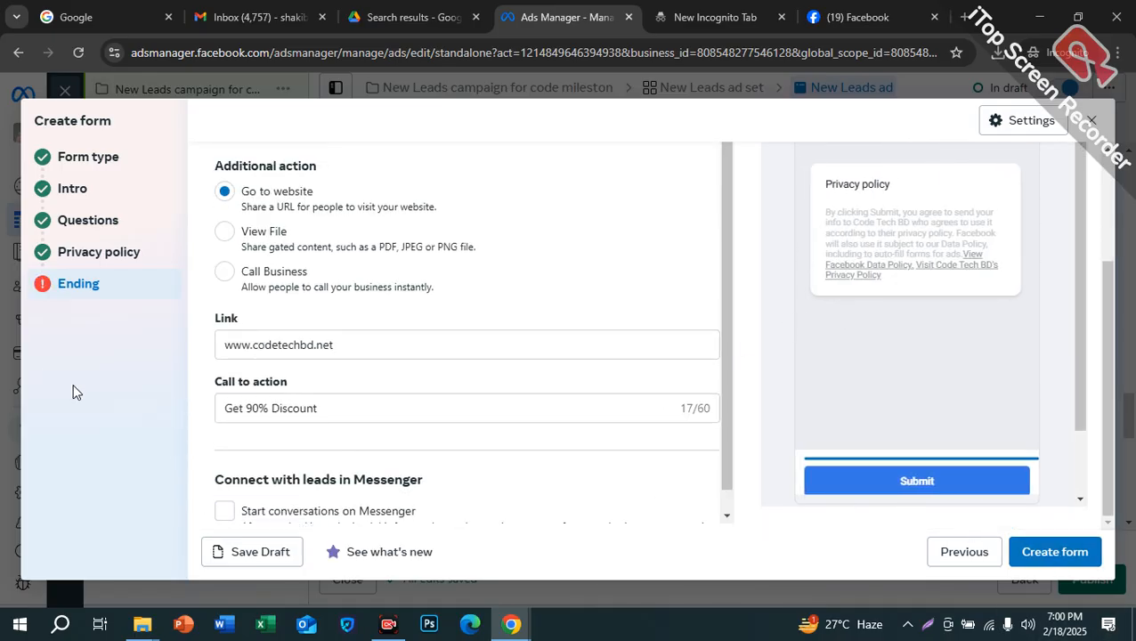
# Enter "dff" as the ending message's description and create the instant form
pyautogui.scroll(-2, 428, 481)
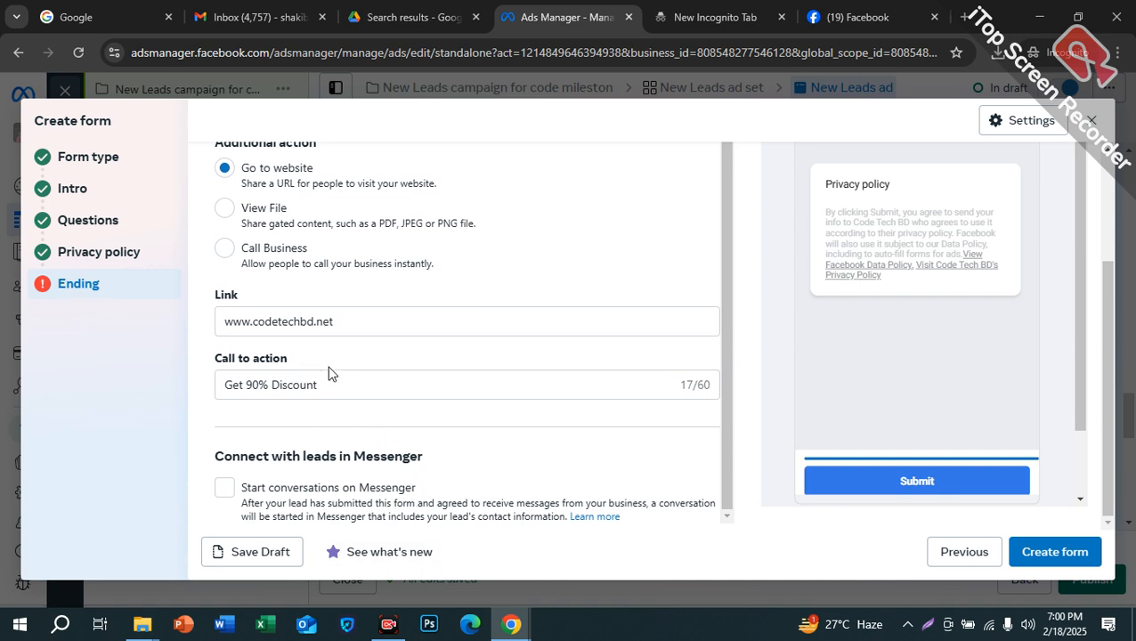
pyautogui.scroll(3, 538, 354)
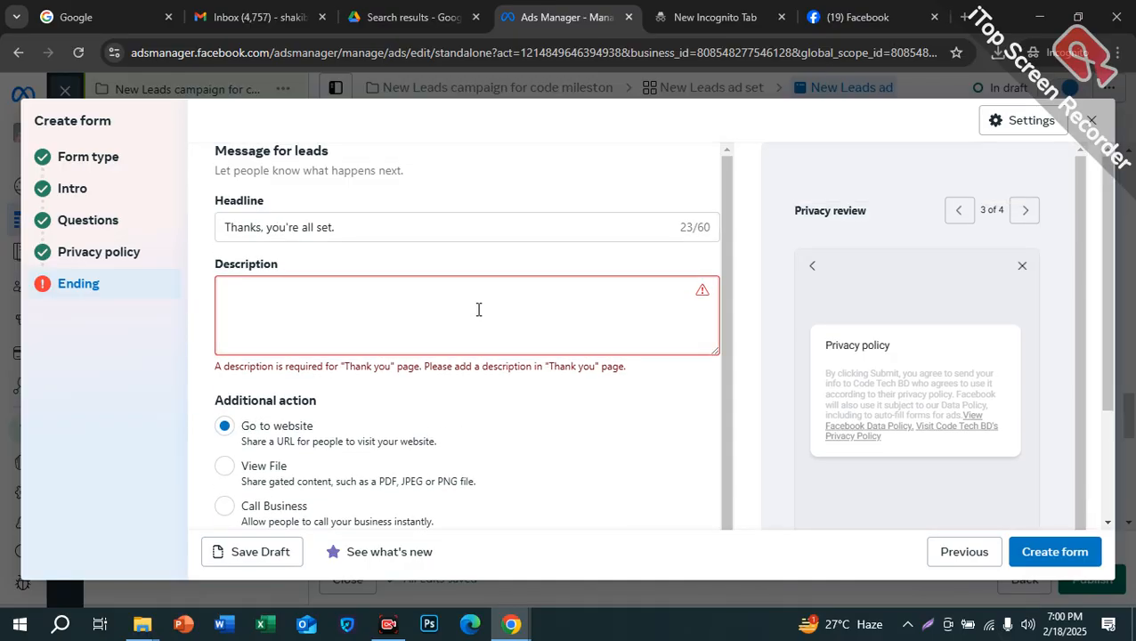
pyautogui.click(306, 299)
pyautogui.scroll(-1, 470, 443)
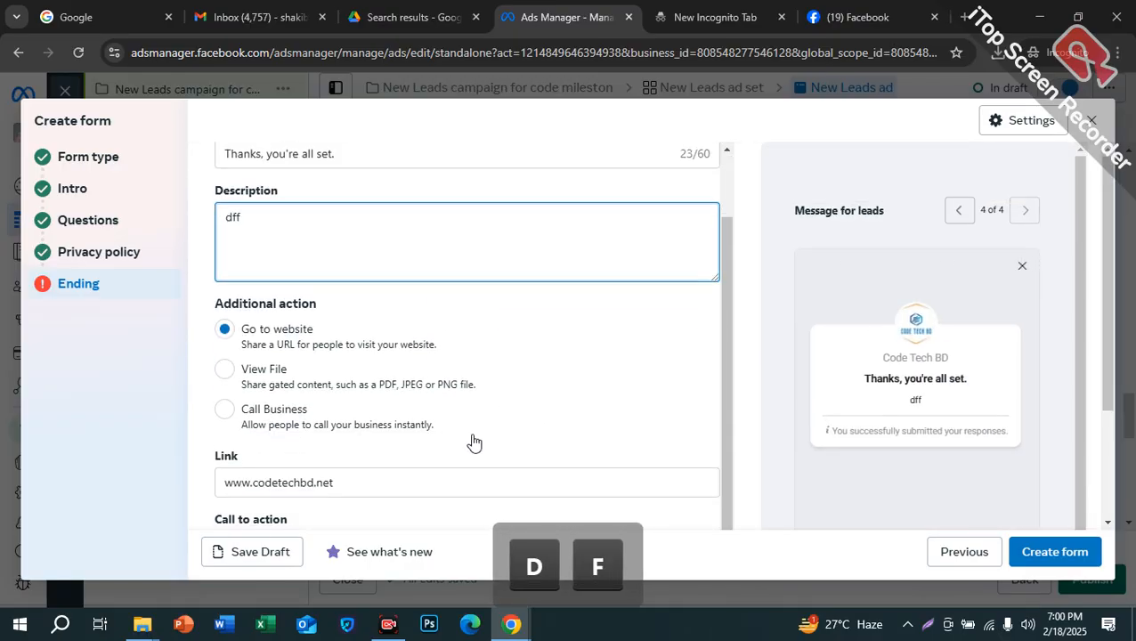
pyautogui.scroll(-1, 949, 374)
pyautogui.click(1055, 568)
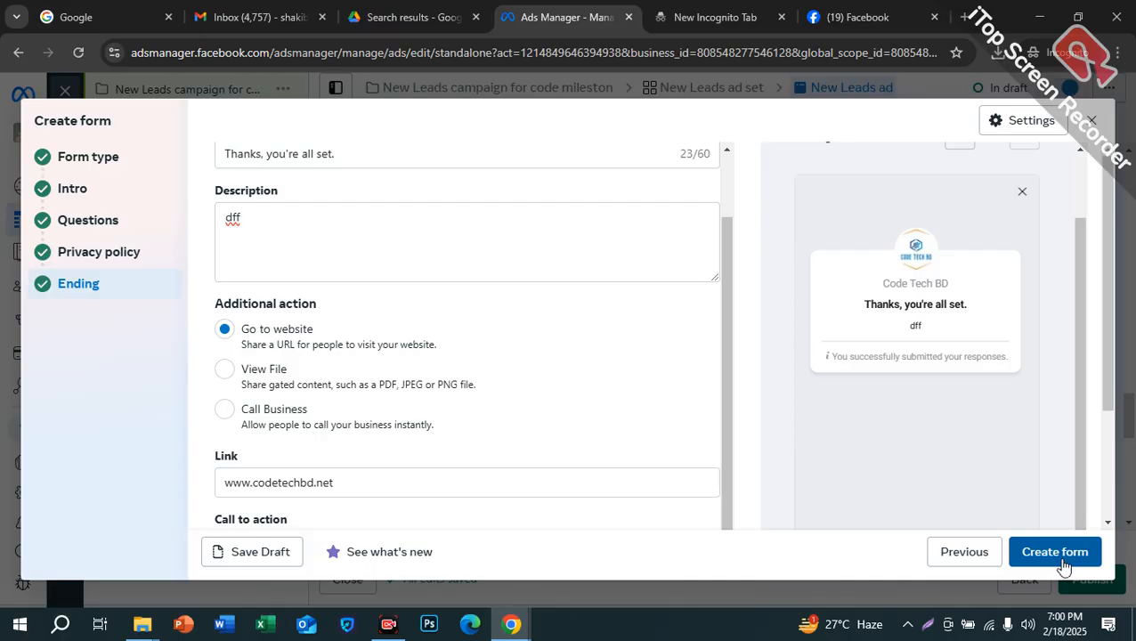
pyautogui.click(1100, 553)
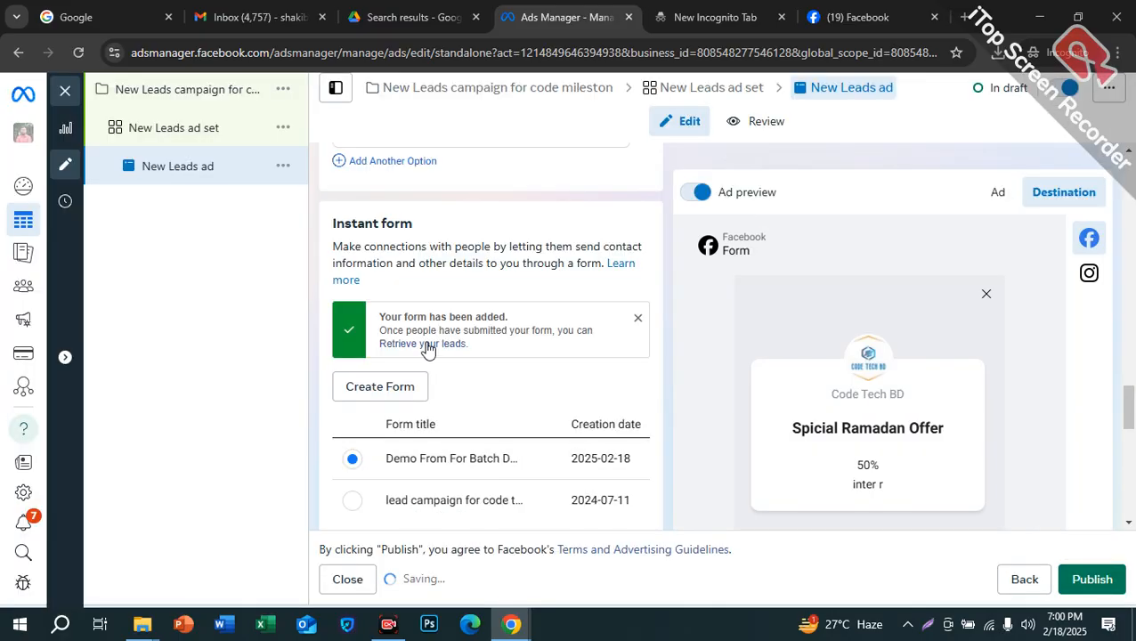
# Examine the intro page of the new instant form in the ad's destination preview
pyautogui.scroll(-10, 1037, 401)
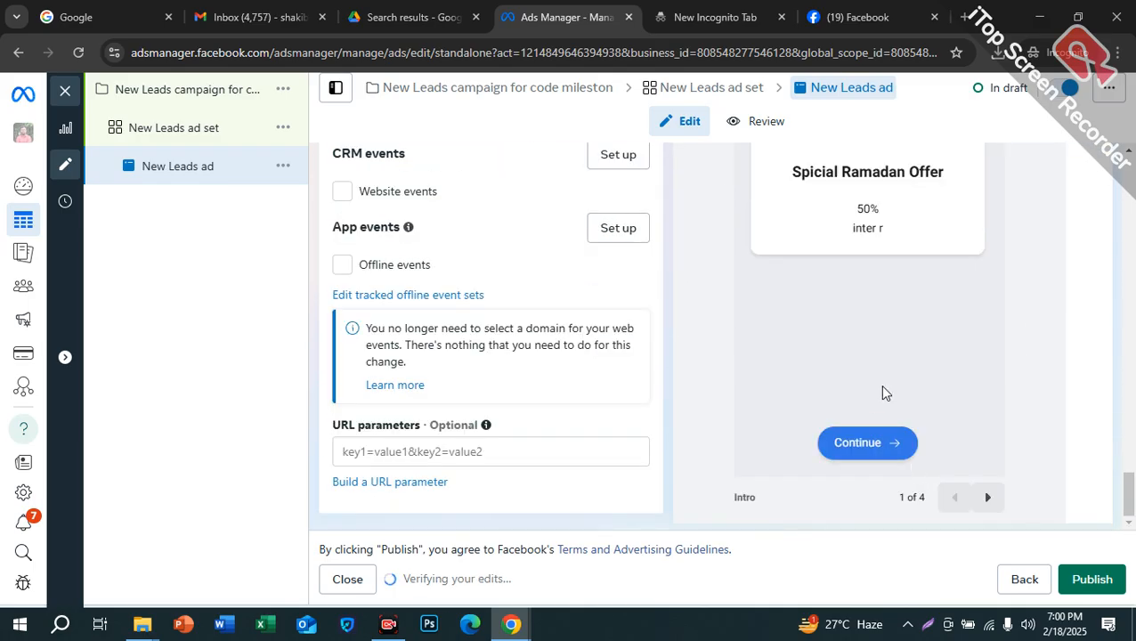
pyautogui.scroll(4, 878, 386)
pyautogui.scroll(-4, 841, 365)
pyautogui.scroll(1, 793, 236)
pyautogui.moveTo(788, 255); pyautogui.dragTo(949, 254)
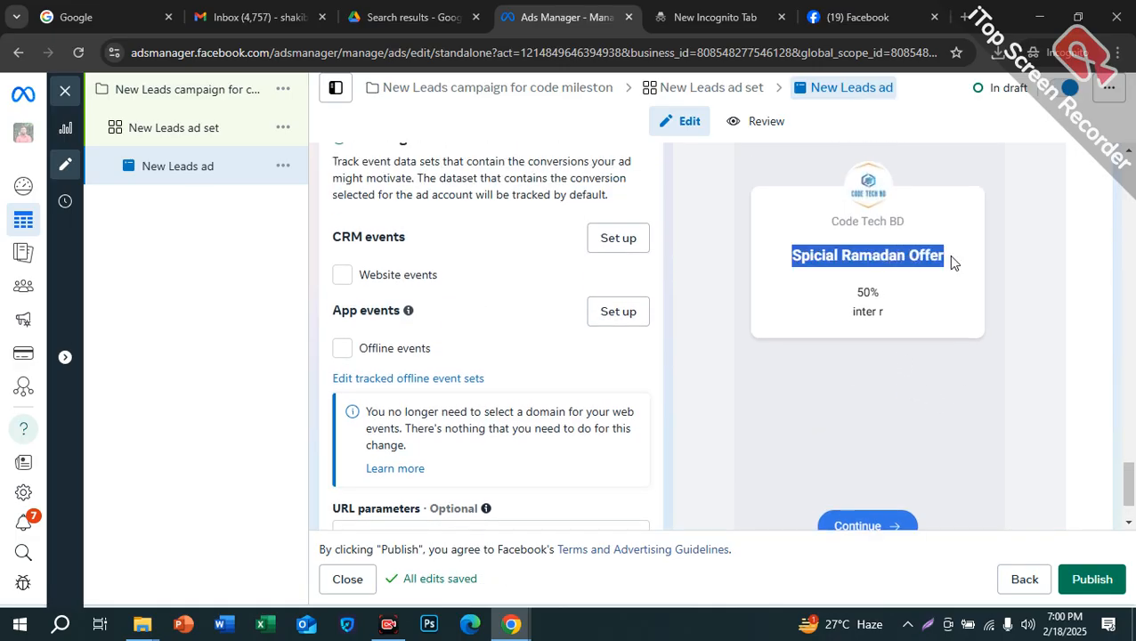
pyautogui.scroll(2, 940, 262)
# Check the ad preview with its Apply now call to action, and return to the form's intro headline and description in the destination preview
pyautogui.click(997, 194)
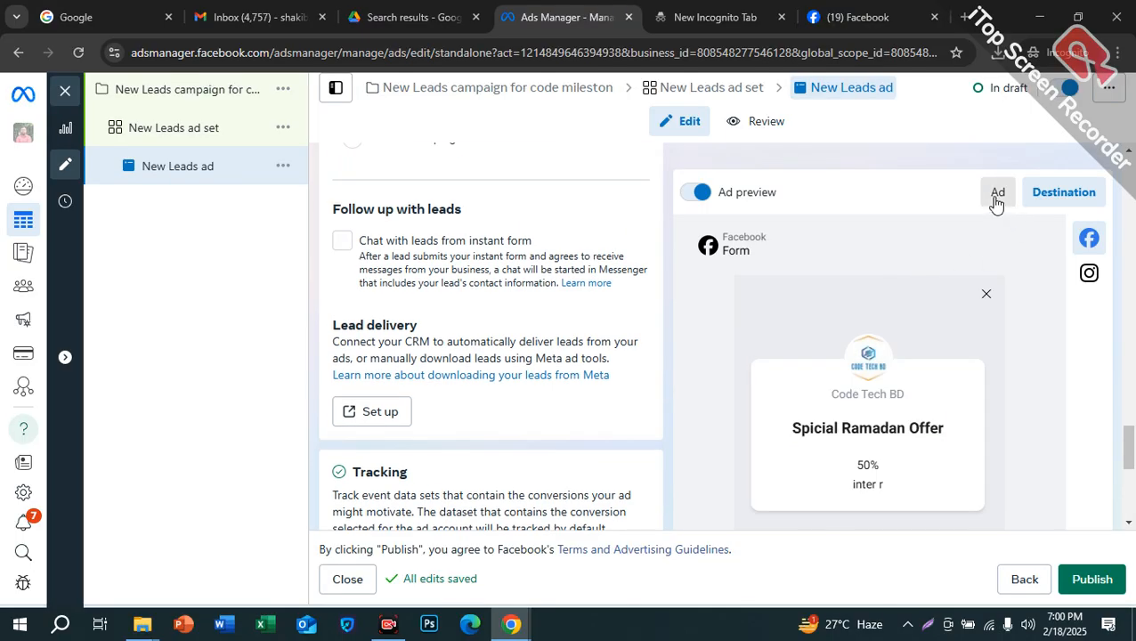
pyautogui.scroll(-5, 837, 370)
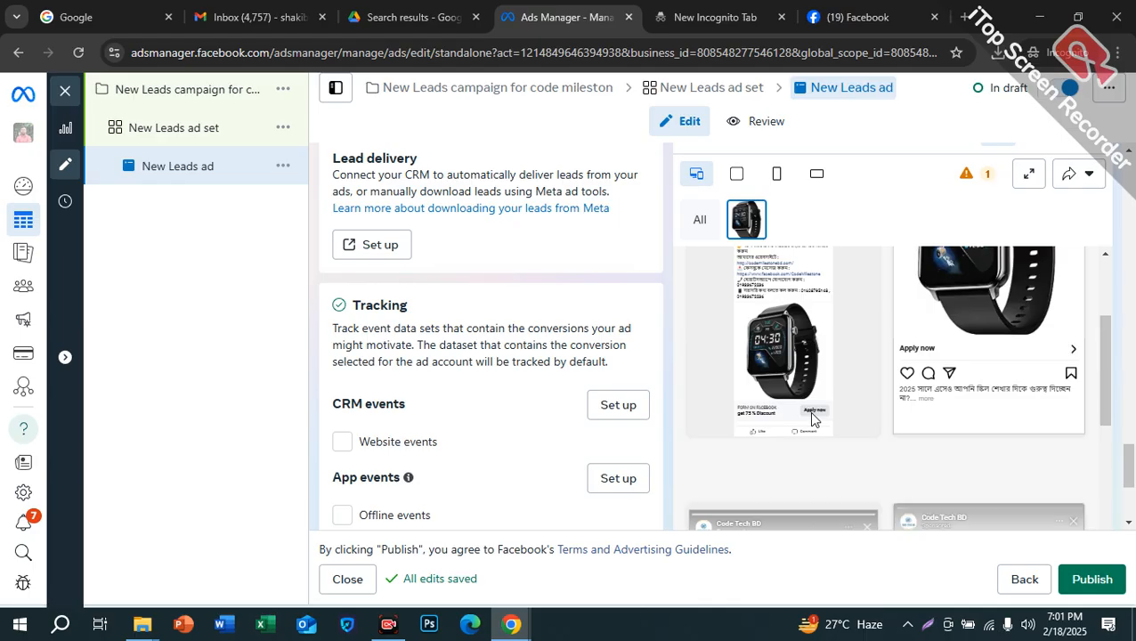
pyautogui.scroll(3, 1001, 227)
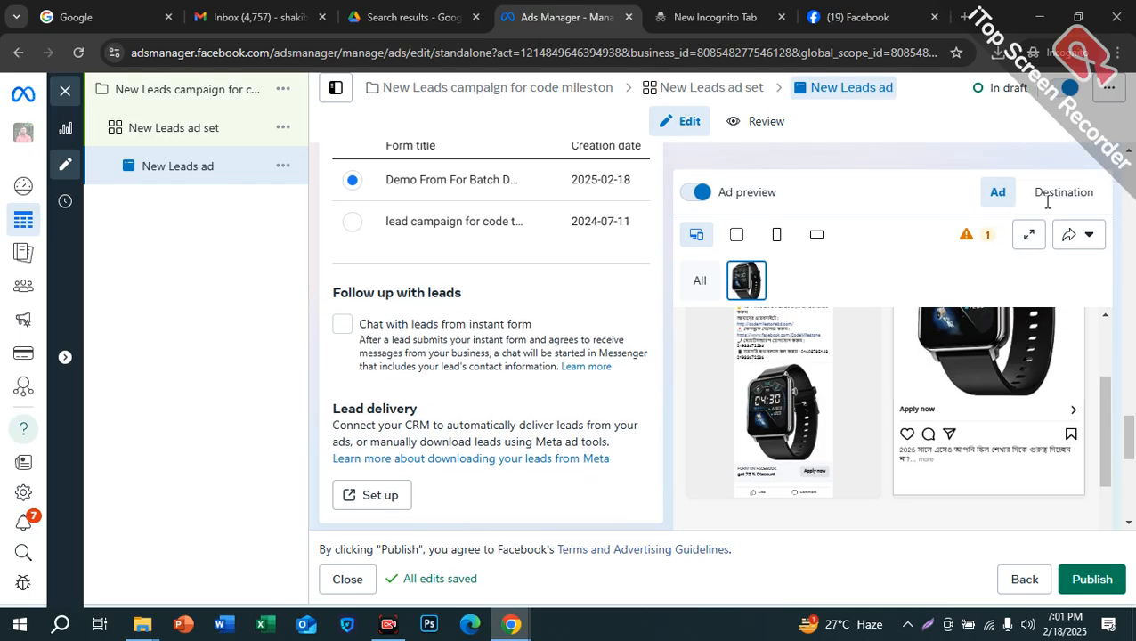
pyautogui.click(1054, 201)
pyautogui.scroll(-6, 898, 455)
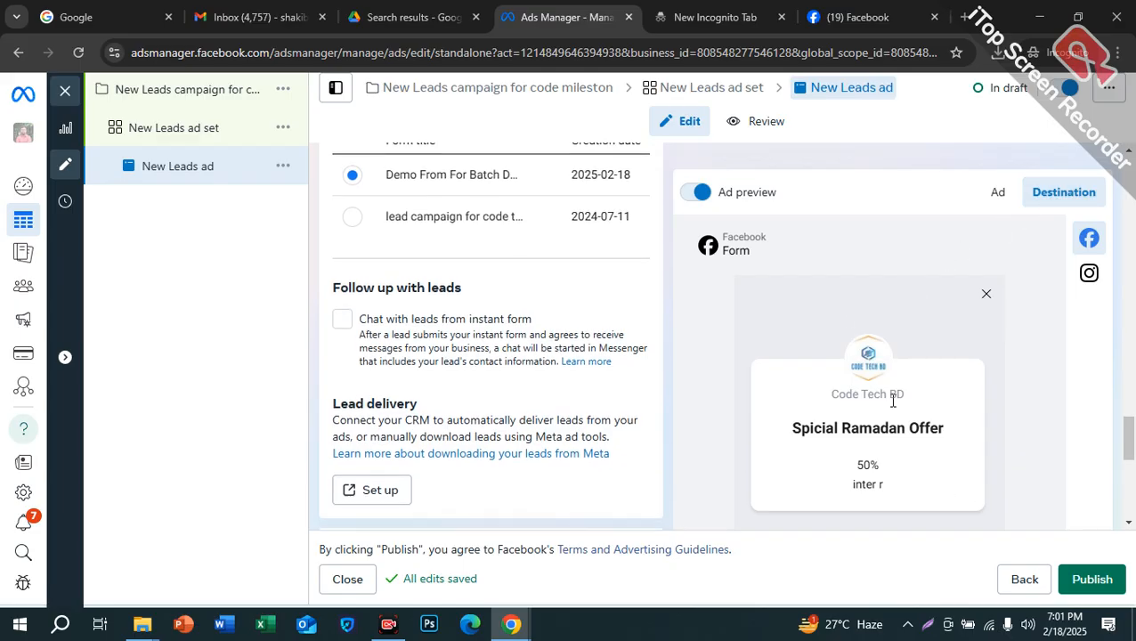
pyautogui.moveTo(785, 255); pyautogui.dragTo(941, 274)
pyautogui.scroll(-2, 904, 289)
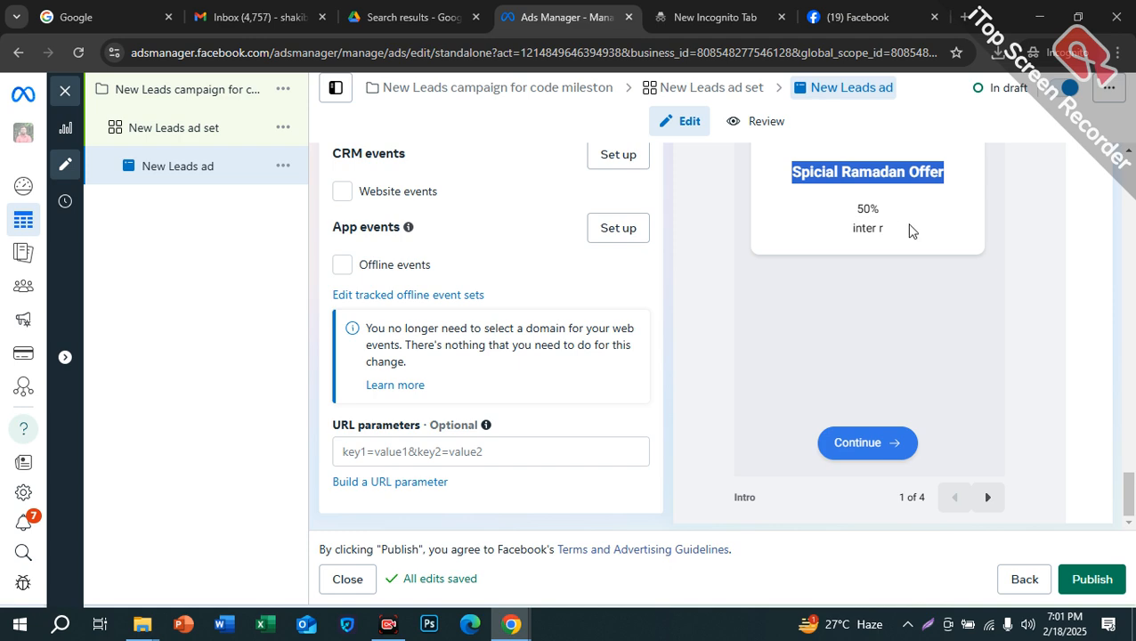
pyautogui.moveTo(893, 229); pyautogui.dragTo(853, 223)
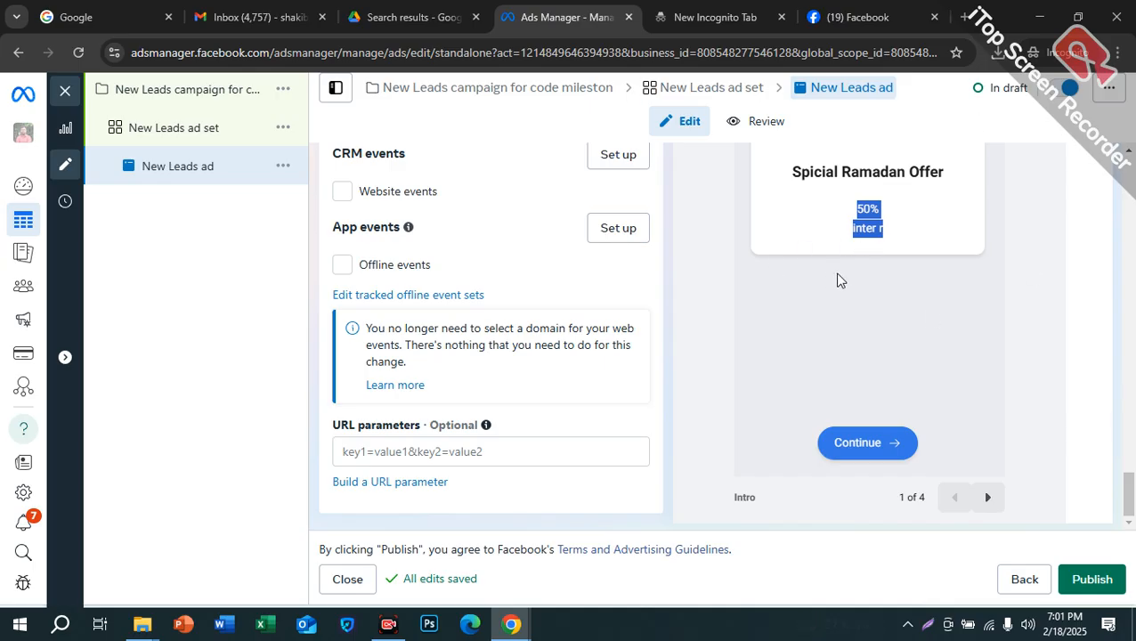
# Page through the form preview's contact information, privacy review and message for leads, checking the final "Get 90% Discount" call to action
pyautogui.click(988, 498)
pyautogui.scroll(1, 855, 282)
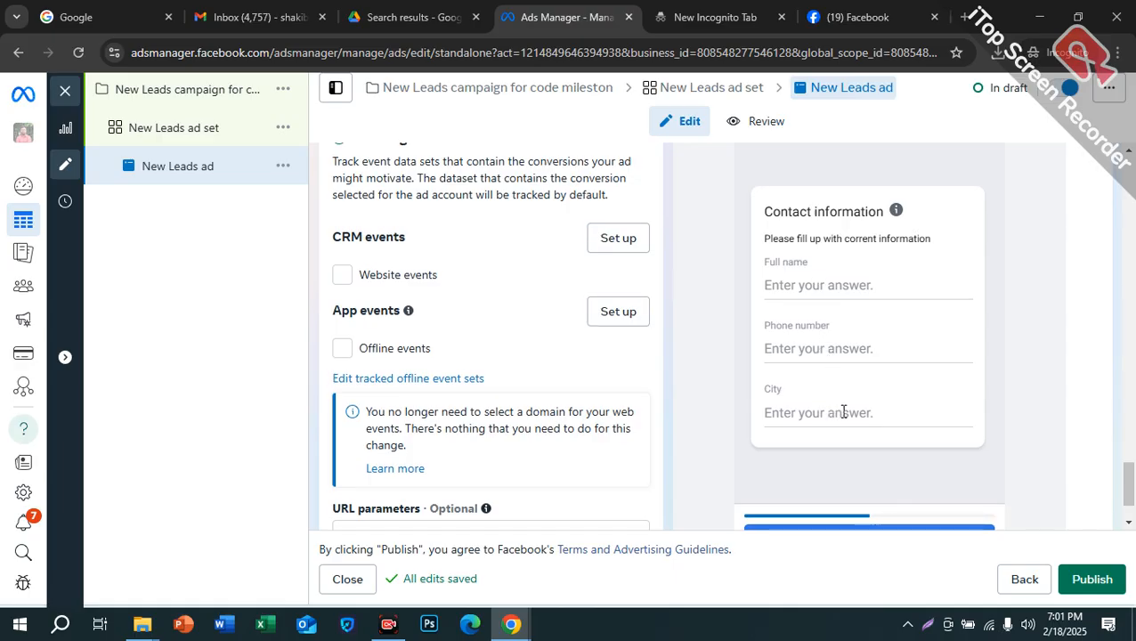
pyautogui.scroll(-1, 891, 446)
pyautogui.click(988, 499)
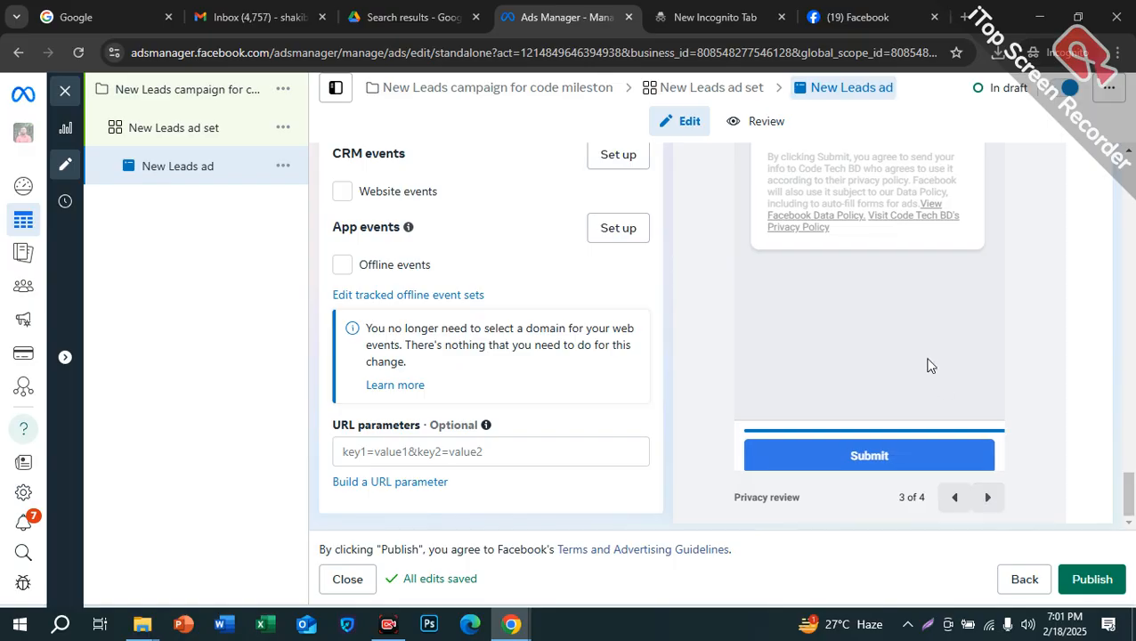
pyautogui.scroll(2, 891, 321)
pyautogui.scroll(-2, 954, 474)
pyautogui.click(986, 497)
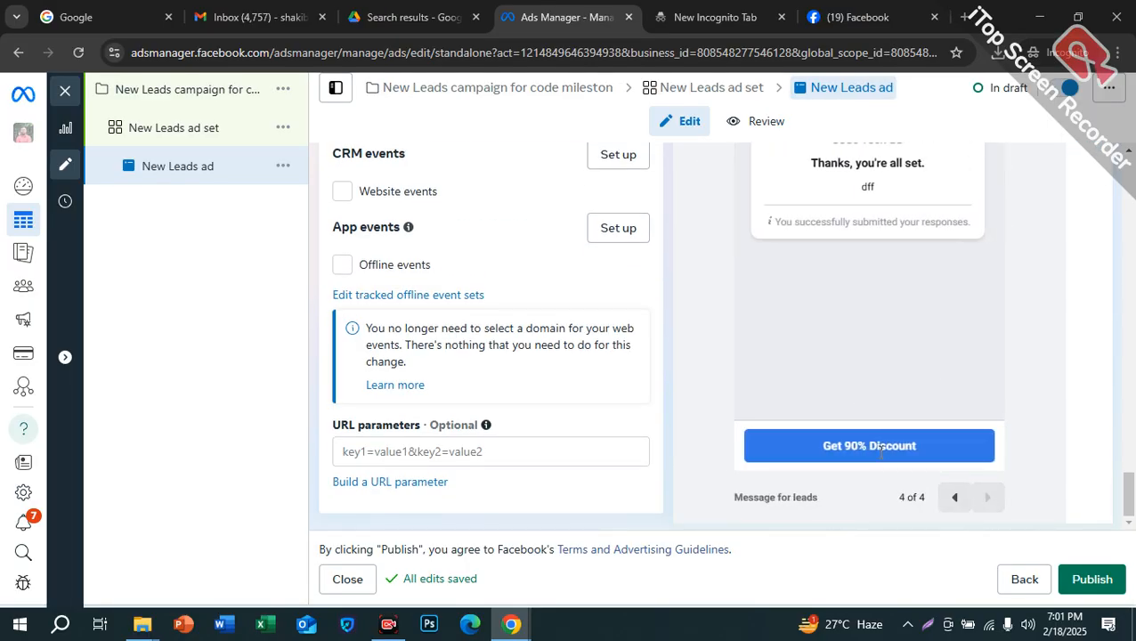
pyautogui.moveTo(881, 449); pyautogui.dragTo(786, 463)
pyautogui.click(916, 455)
# Dismiss the payment information request without adding a payment method and close the ad editor
pyautogui.scroll(4, 1080, 505)
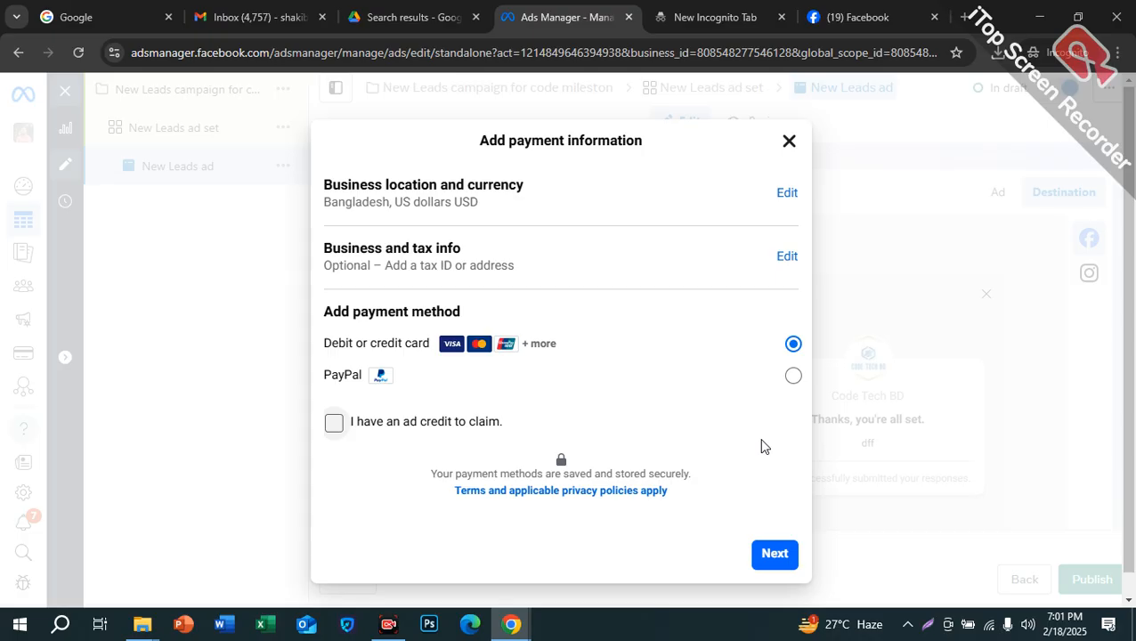
pyautogui.click(789, 143)
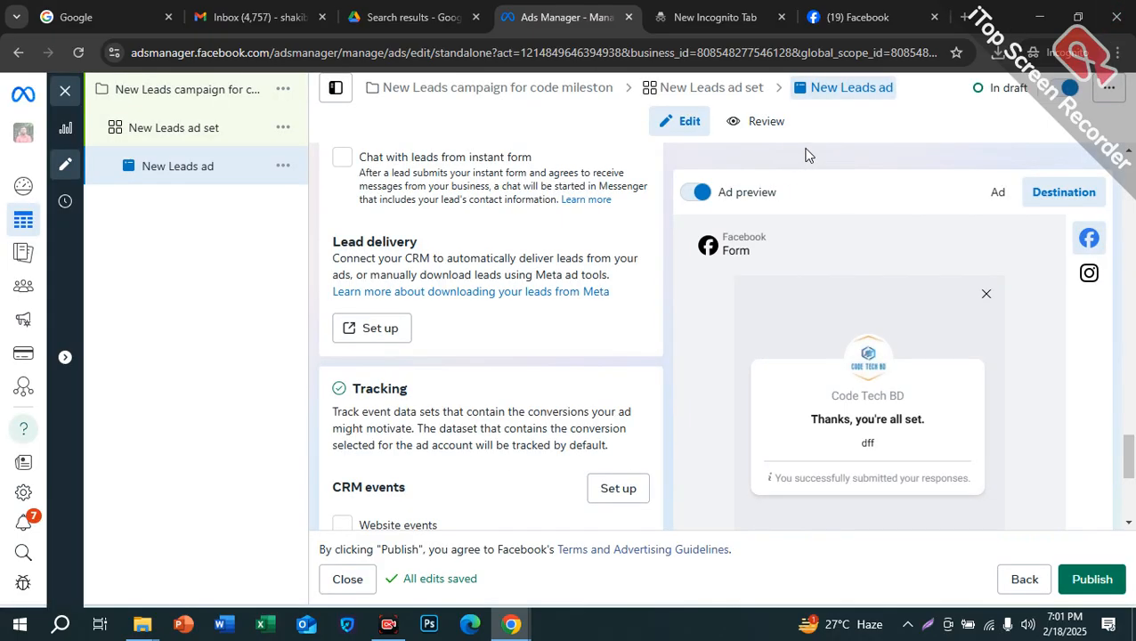
pyautogui.click(67, 100)
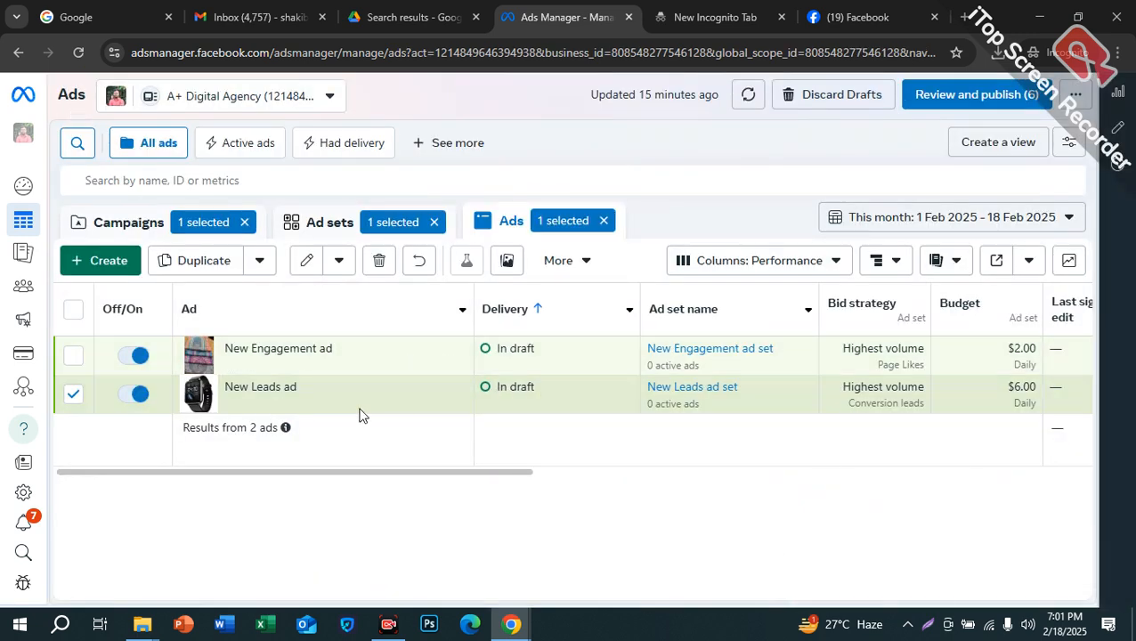
# Clear the ad set, ad and campaign selections and show the full campaigns list
pyautogui.click(433, 223)
pyautogui.click(604, 221)
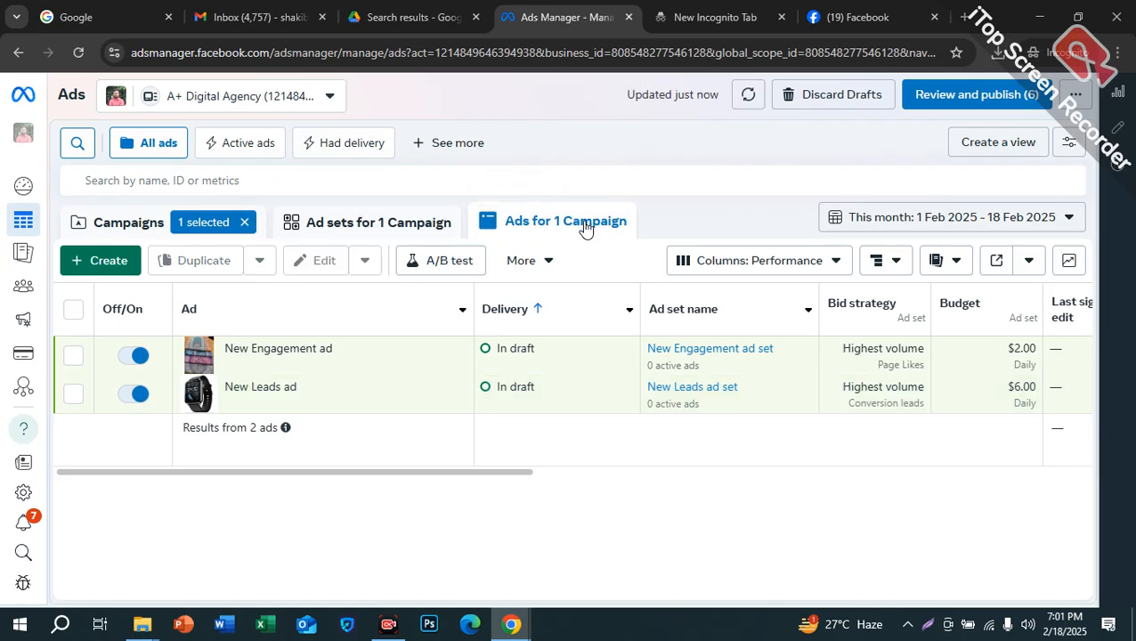
pyautogui.click(243, 223)
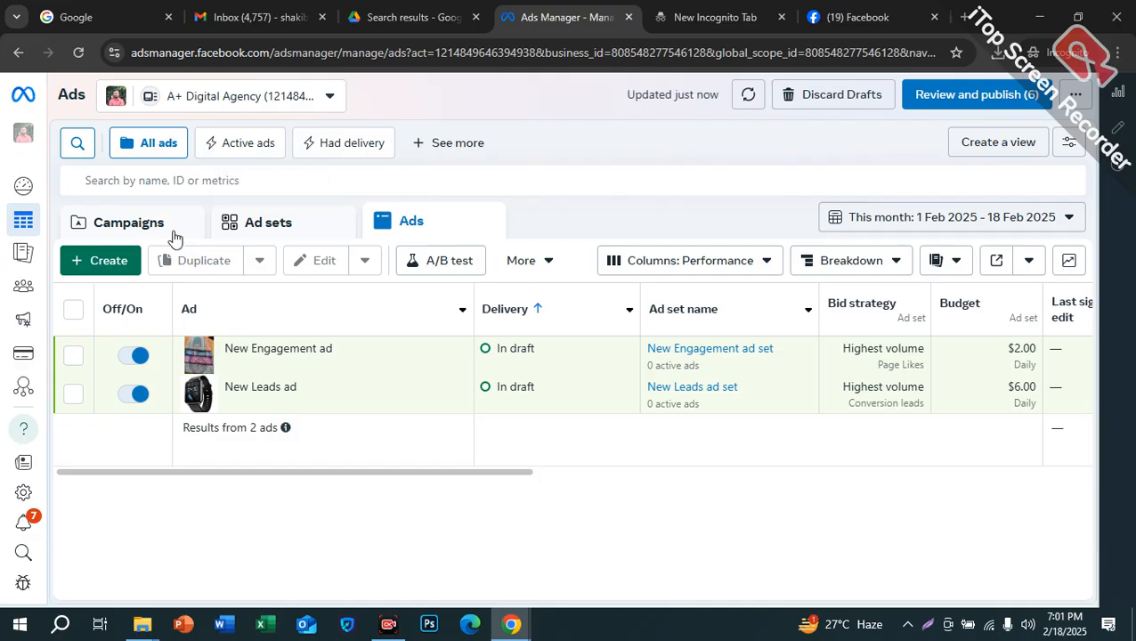
pyautogui.click(174, 237)
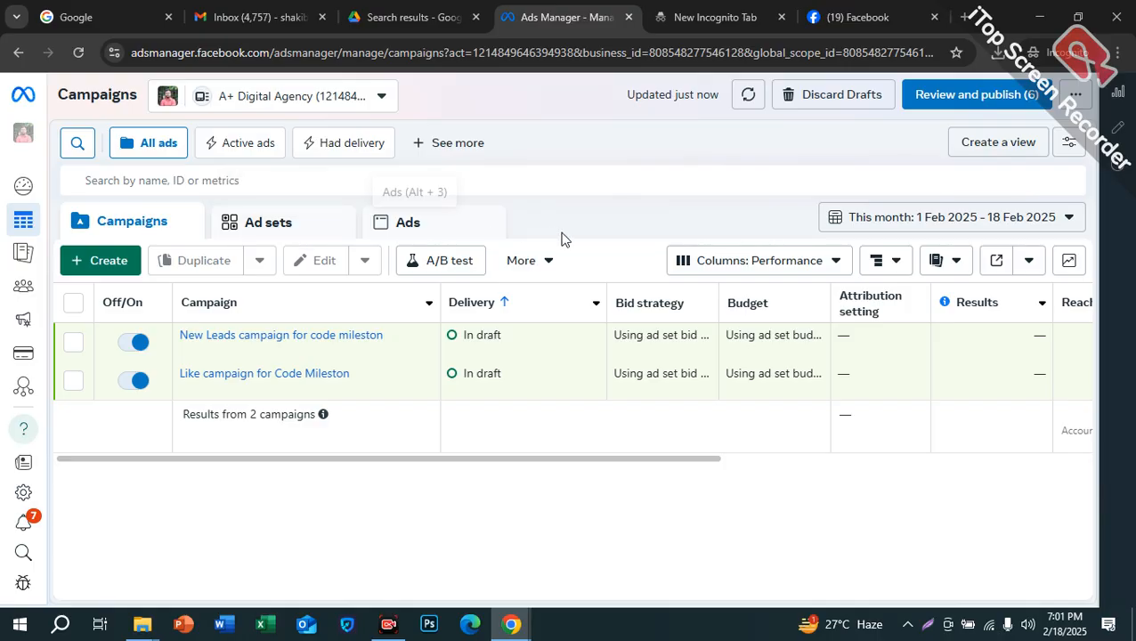
# Look through the unfiltered ad sets and ads lists, ending on the campaigns list
pyautogui.click(243, 234)
pyautogui.click(145, 232)
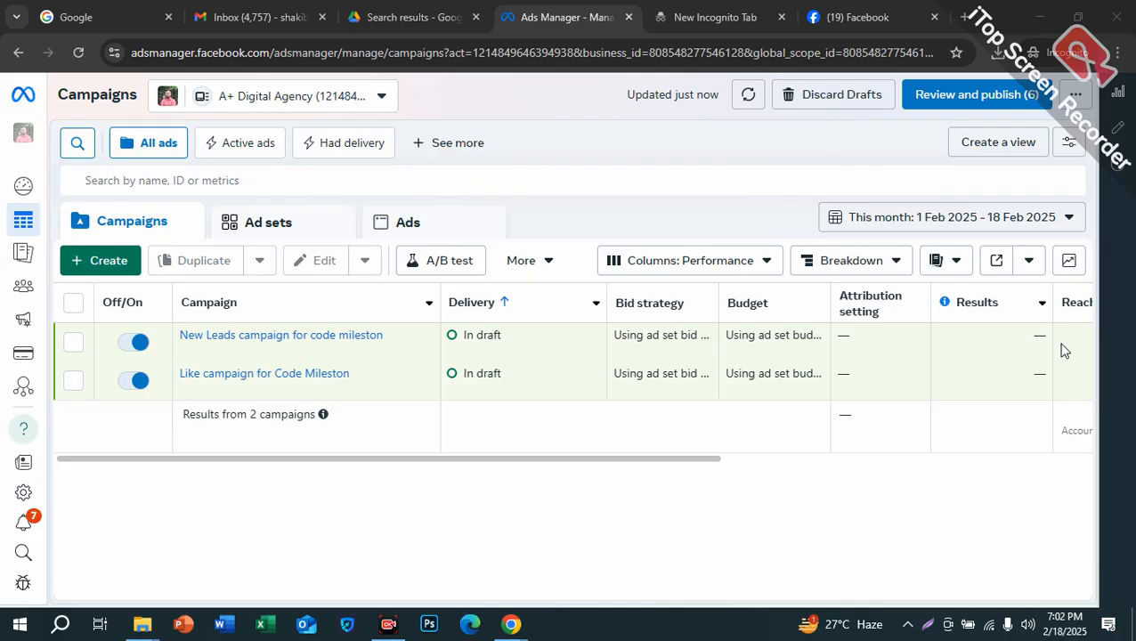
pyautogui.moveTo(676, 458); pyautogui.dragTo(281, 525)
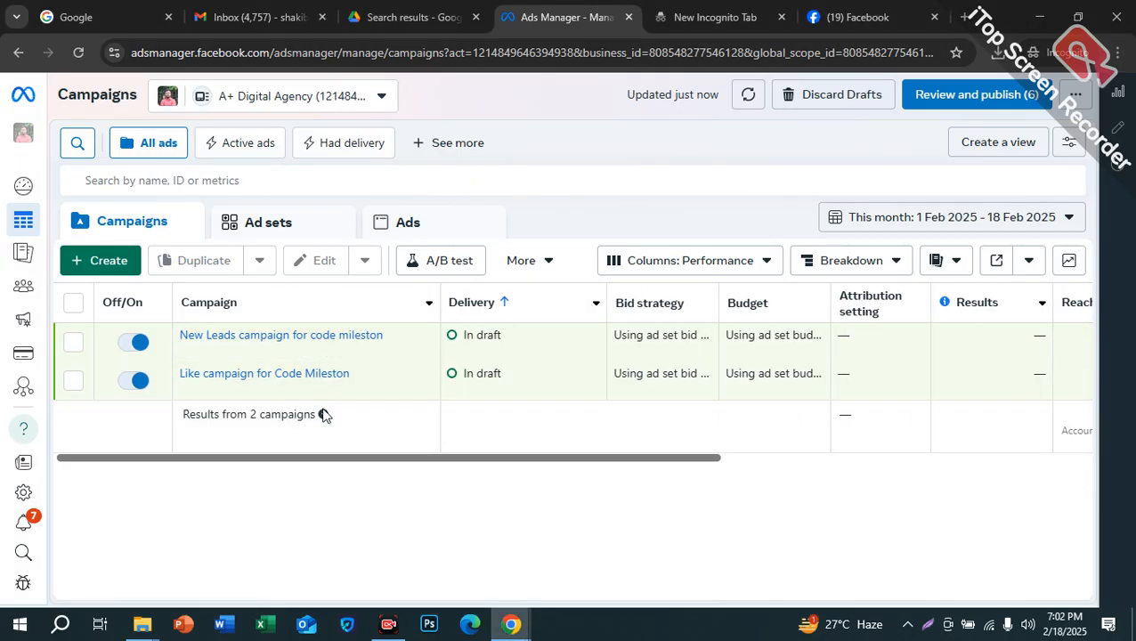
pyautogui.click(270, 224)
pyautogui.click(395, 221)
pyautogui.click(113, 222)
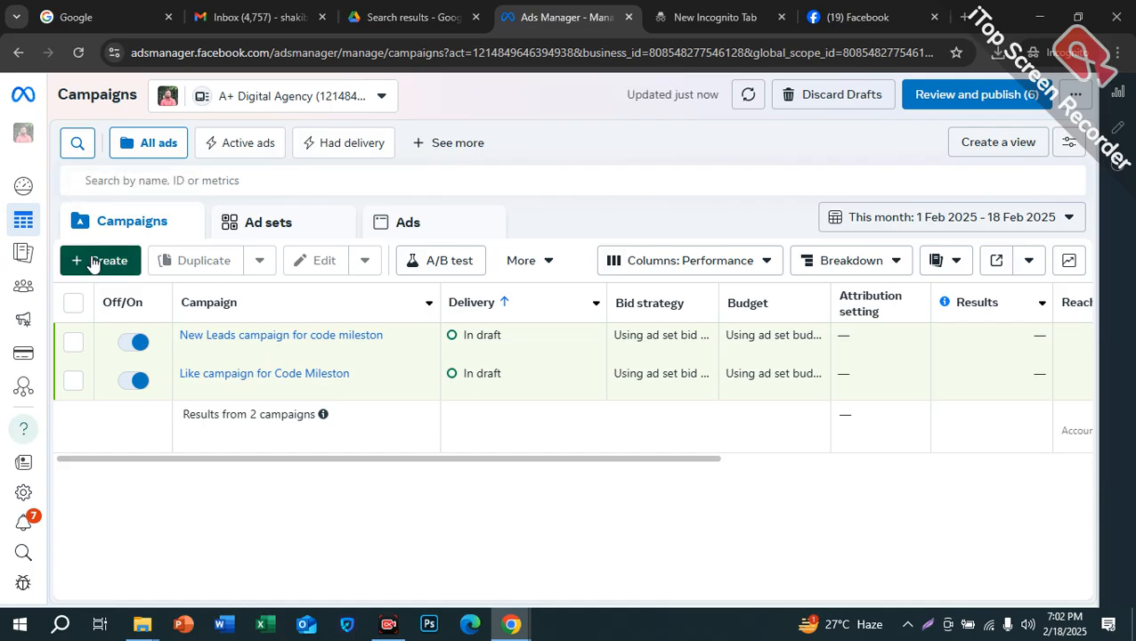
# Review the objectives offered for a new campaign, including the Sales description, without creating one
pyautogui.click(91, 258)
pyautogui.scroll(-2, 395, 400)
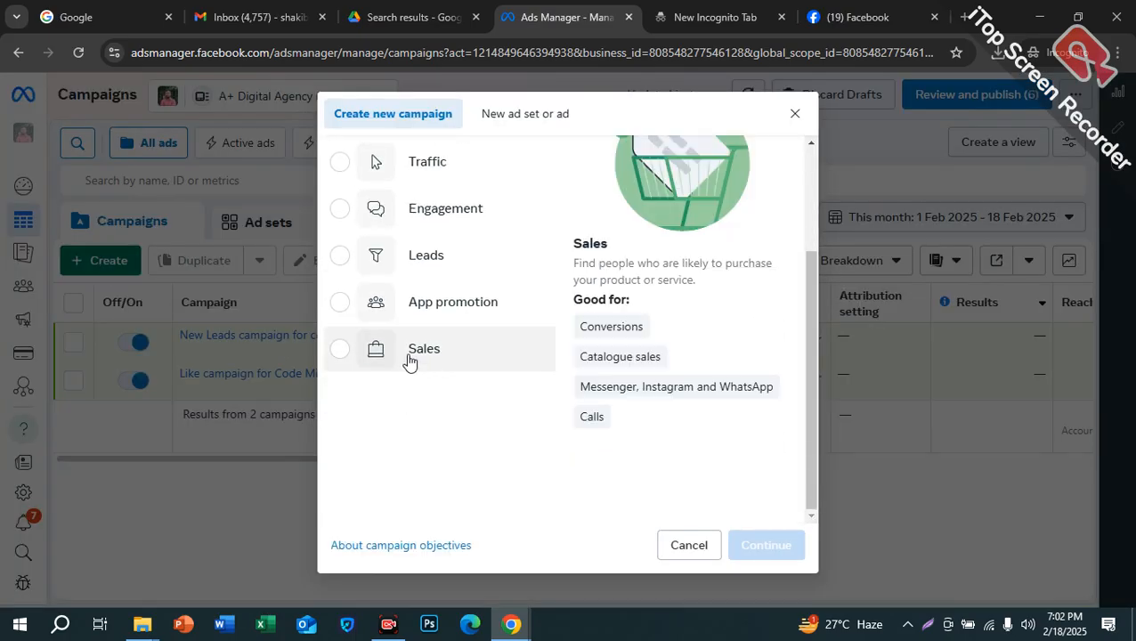
pyautogui.click(689, 545)
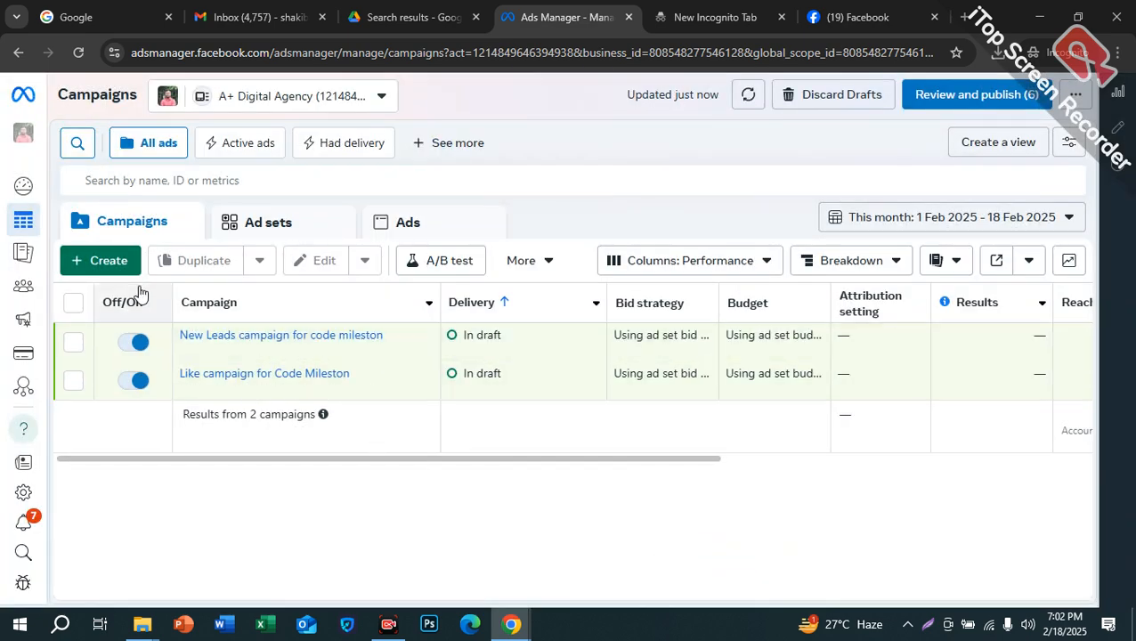
# Try the App promotion objective for a new campaign, read what it is good for, and cancel
pyautogui.click(120, 267)
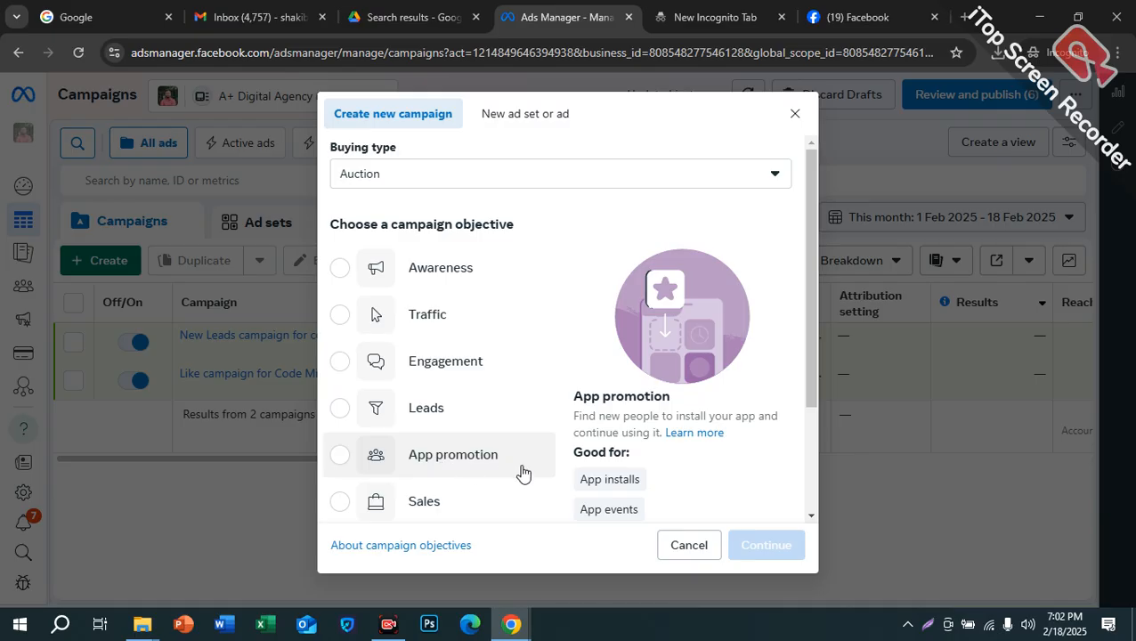
pyautogui.click(530, 464)
pyautogui.scroll(-2, 668, 480)
pyautogui.moveTo(649, 357)
pyautogui.mouseDown()
pyautogui.moveTo(575, 541)
pyautogui.moveTo(636, 372)
pyautogui.mouseUp()
pyautogui.click(683, 424)
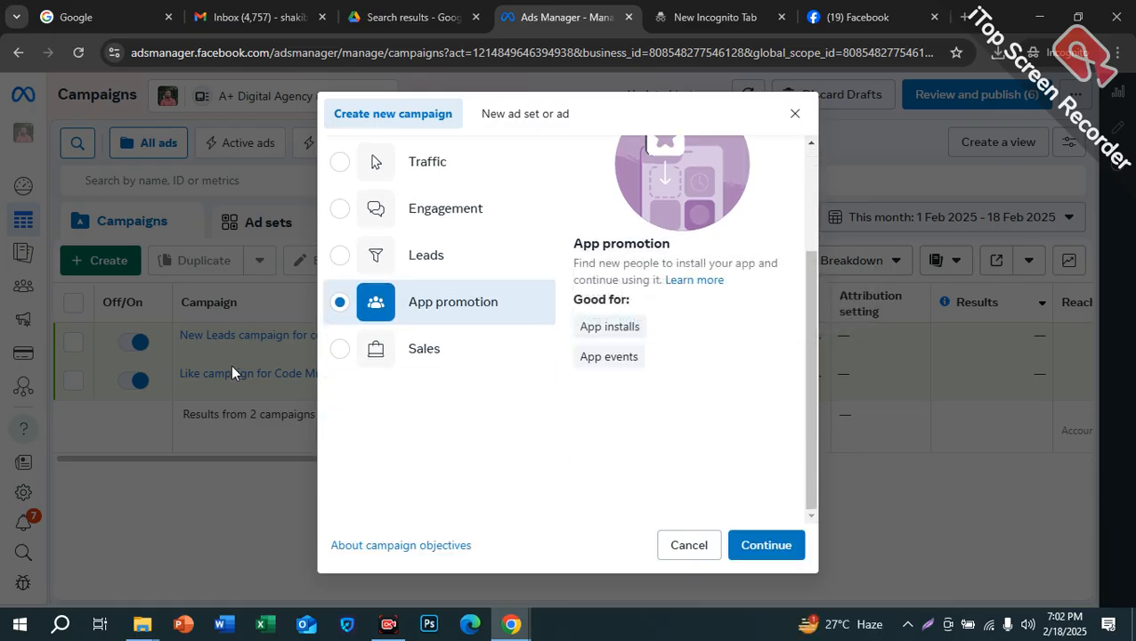
pyautogui.click(688, 545)
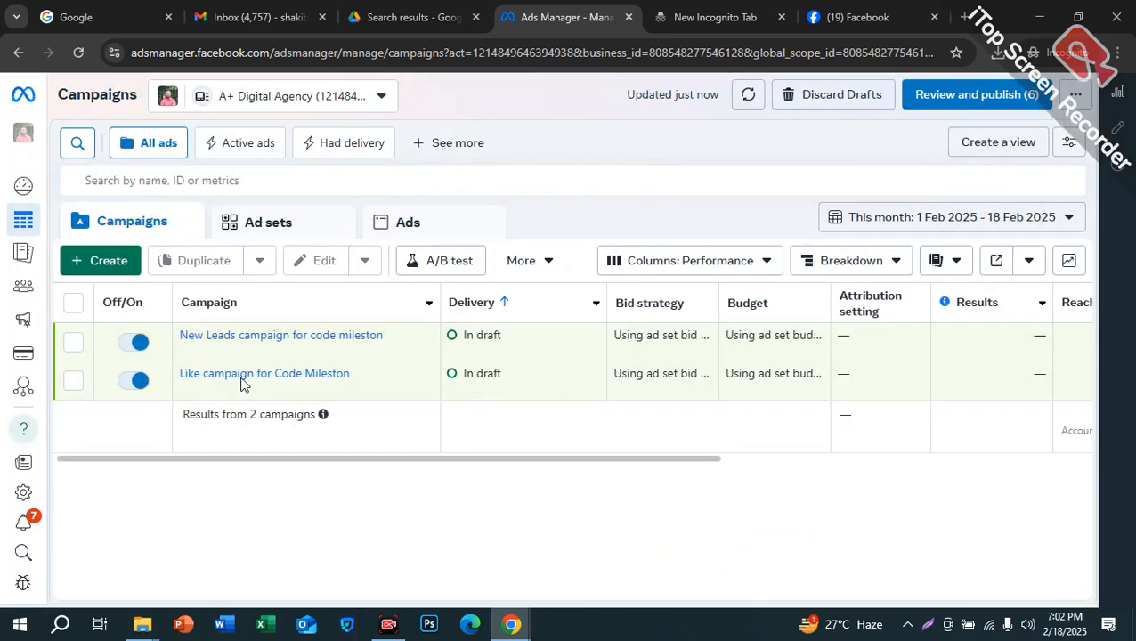
# Examine the Leads objective's description in the new campaign options and close them without choosing one
pyautogui.click(122, 267)
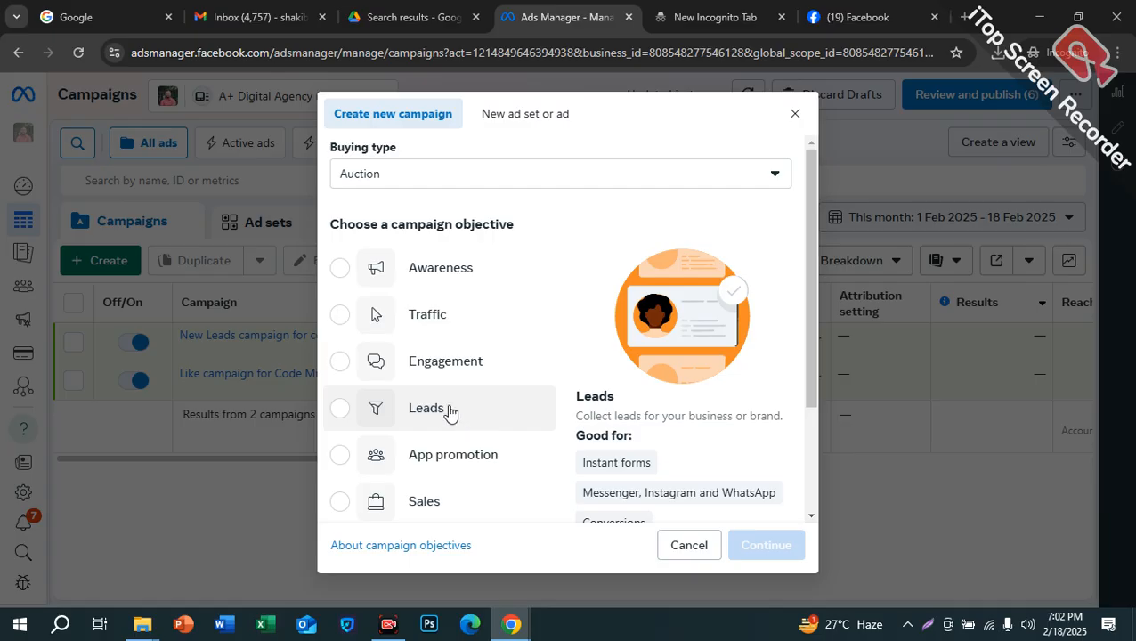
pyautogui.scroll(-3, 675, 292)
pyautogui.click(796, 113)
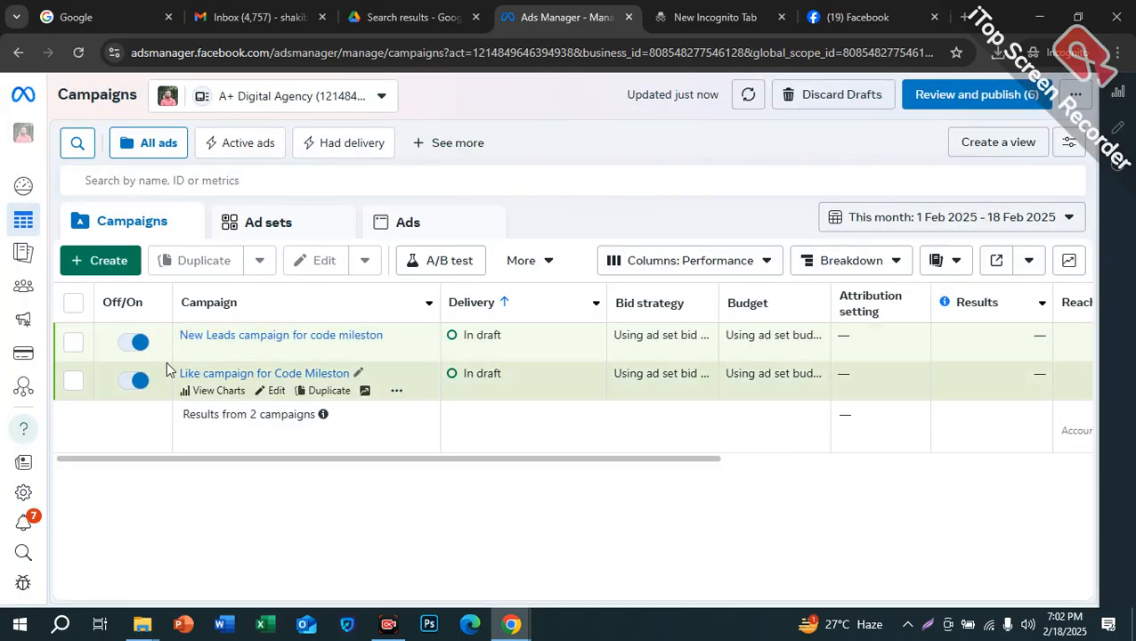
pyautogui.moveTo(632, 463); pyautogui.dragTo(109, 490)
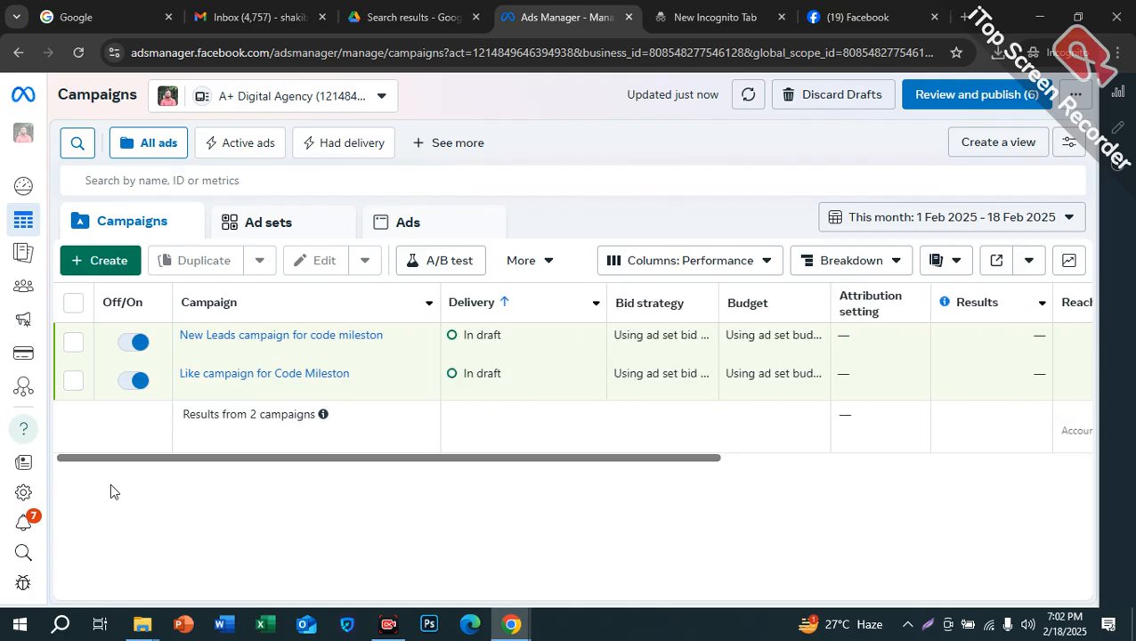
# Try the Engagement objective for a new campaign, read its description, and close without creating the campaign
pyautogui.click(105, 264)
pyautogui.scroll(-2, 464, 432)
pyautogui.scroll(2, 428, 403)
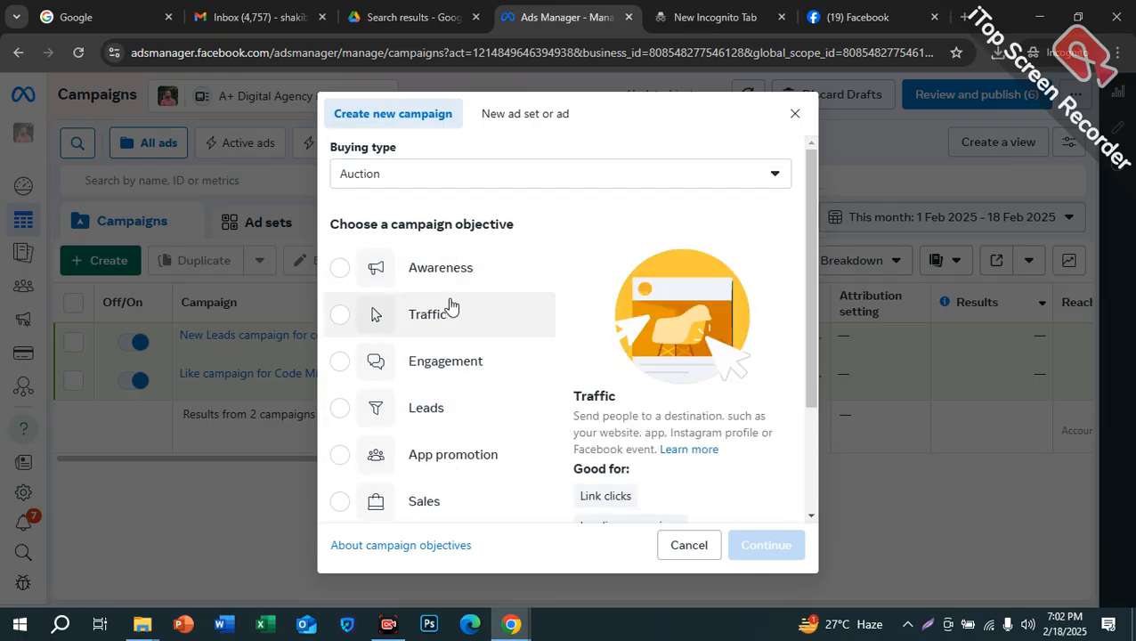
pyautogui.click(446, 372)
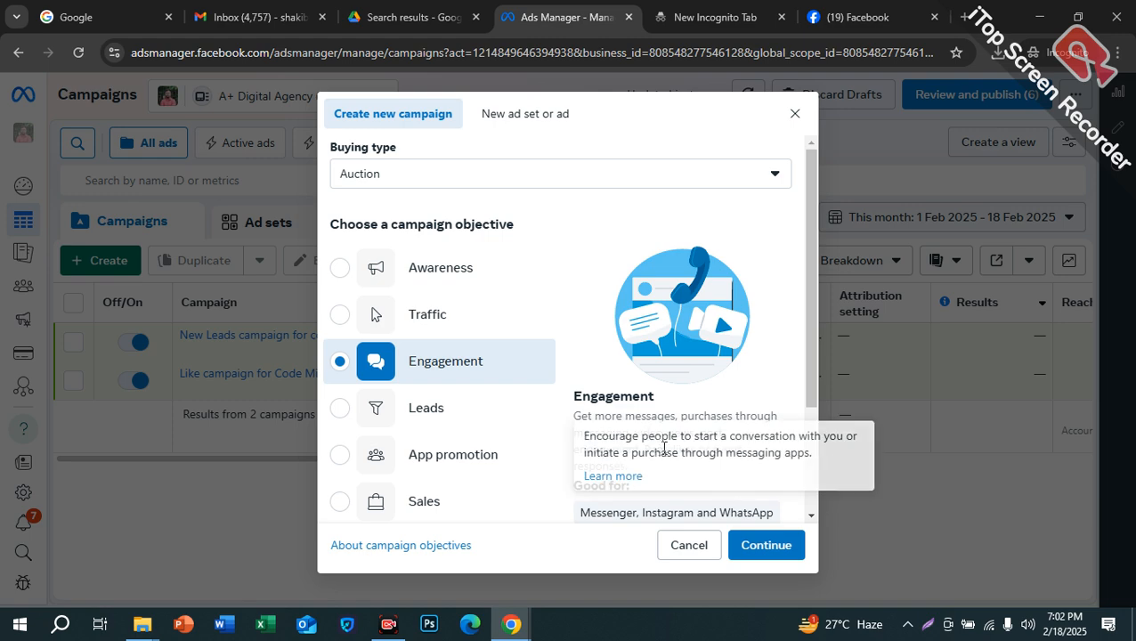
pyautogui.click(795, 114)
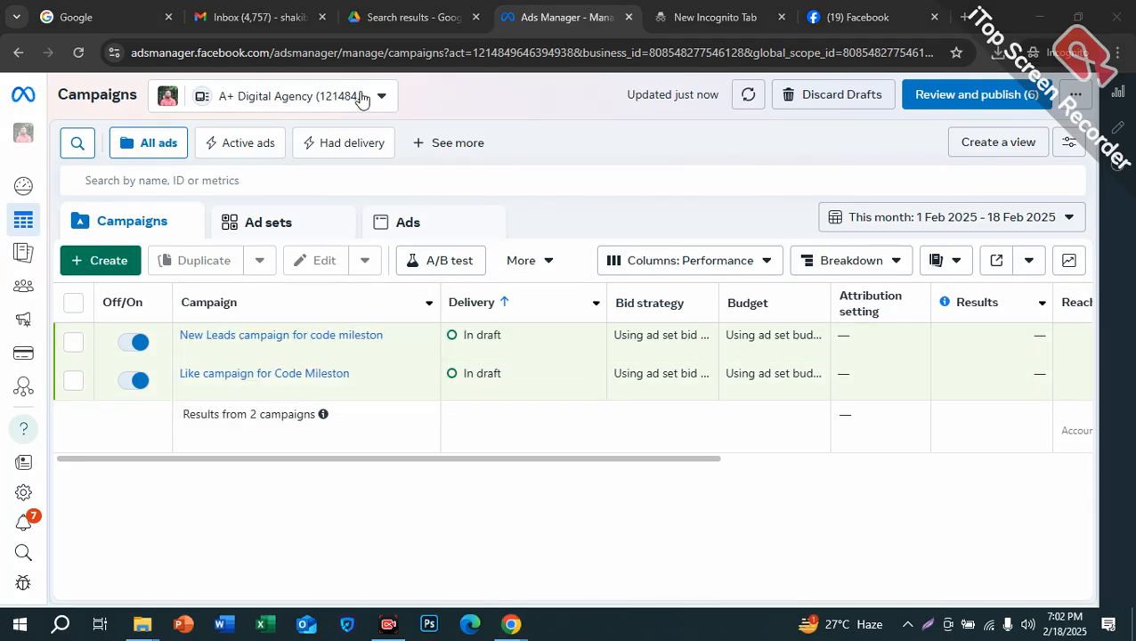
# Switch to the Code Milestone Facebook page and look through its posts
pyautogui.click(771, 11)
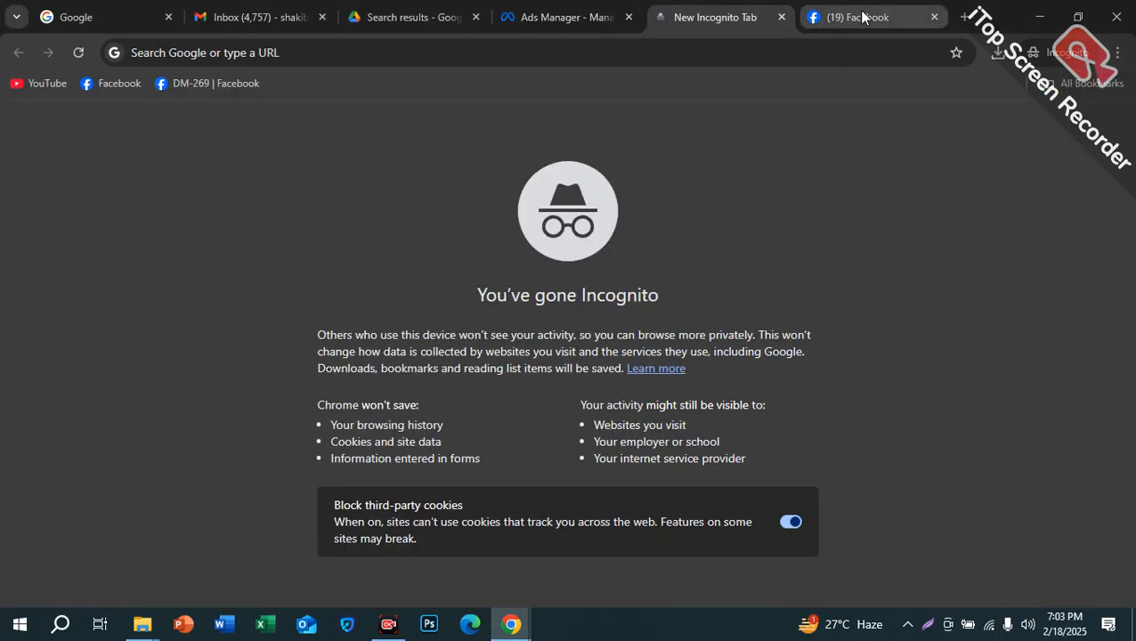
pyautogui.click(857, 17)
pyautogui.scroll(6, 922, 299)
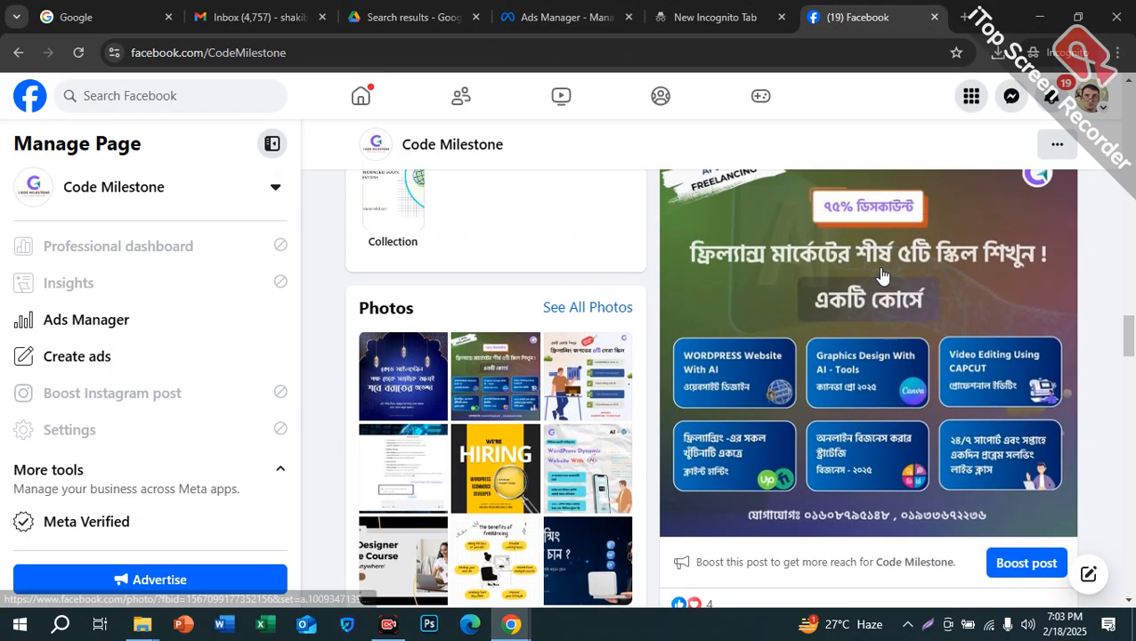